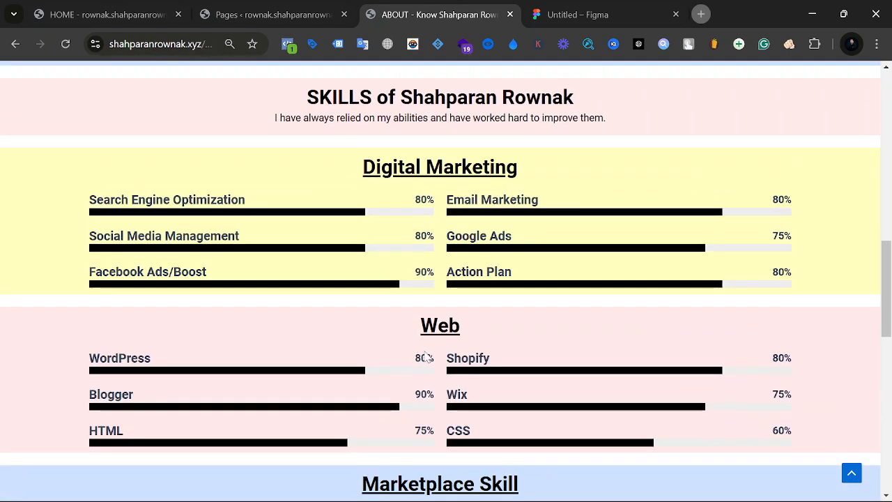
# Step: Scroll down the home page and slide through the client logos carousel
pyautogui.scroll(-2, 427, 354)
pyautogui.scroll(-6, 426, 355)
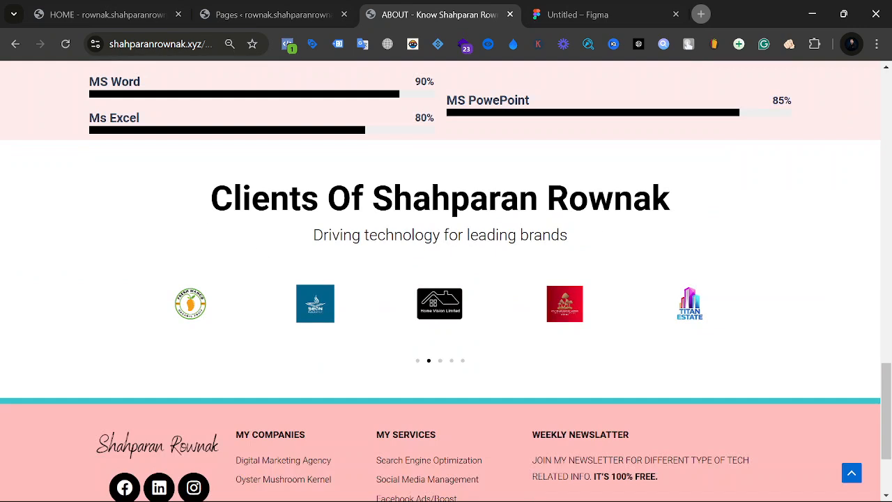
pyautogui.moveTo(211, 205); pyautogui.dragTo(746, 253)
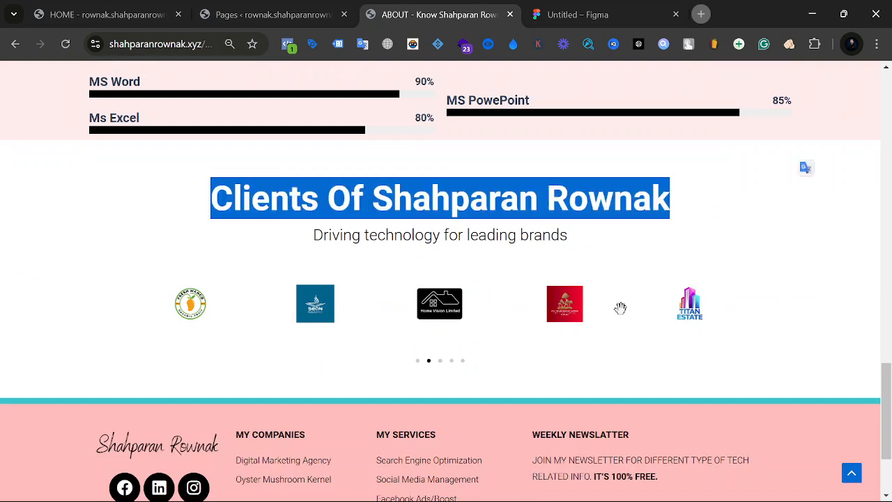
pyautogui.moveTo(667, 308); pyautogui.dragTo(101, 302)
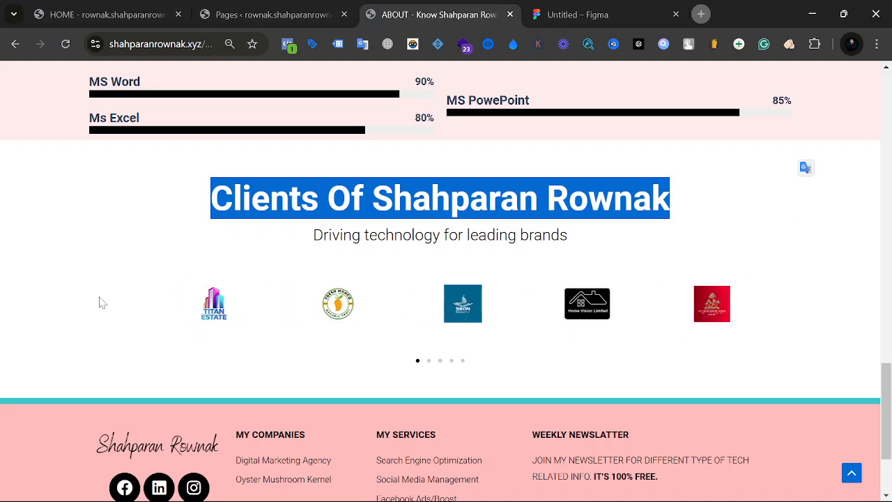
pyautogui.moveTo(620, 315); pyautogui.dragTo(116, 318)
pyautogui.moveTo(514, 311); pyautogui.dragTo(66, 305)
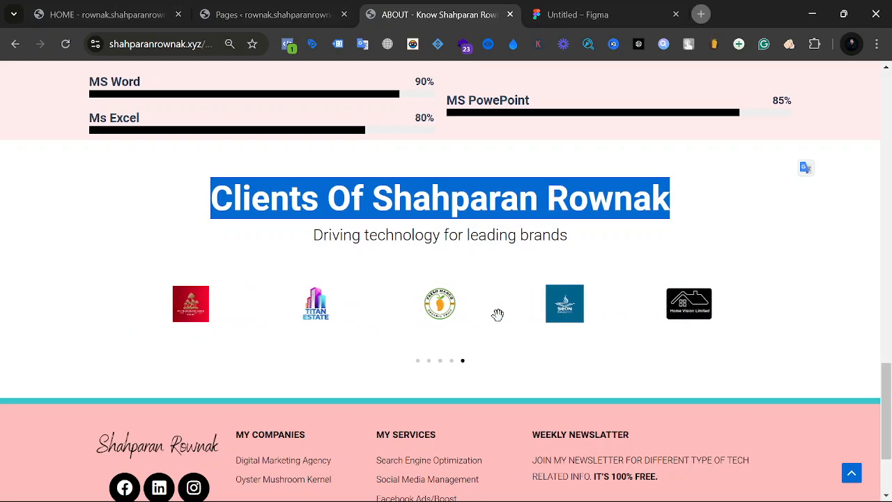
pyautogui.scroll(-3, 462, 324)
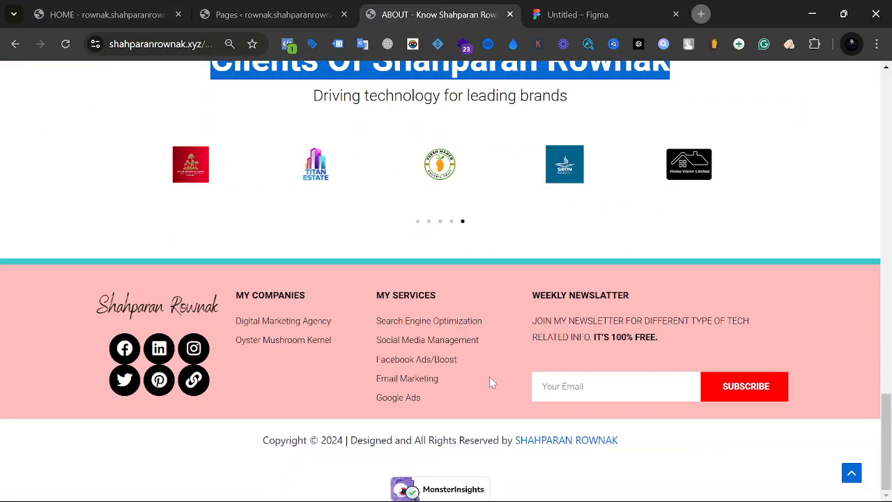
pyautogui.scroll(20, 429, 365)
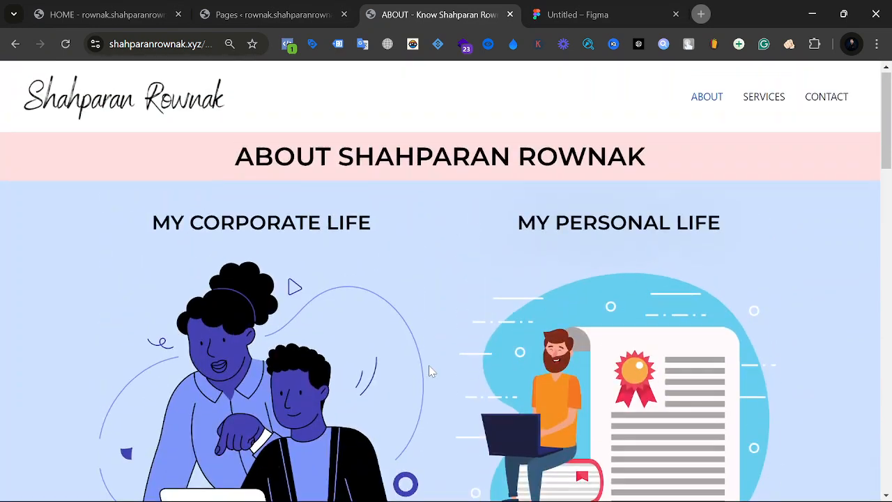
# Step: Go to the Services page and browse the Search Engine Optimization and following service sections
pyautogui.click(753, 101)
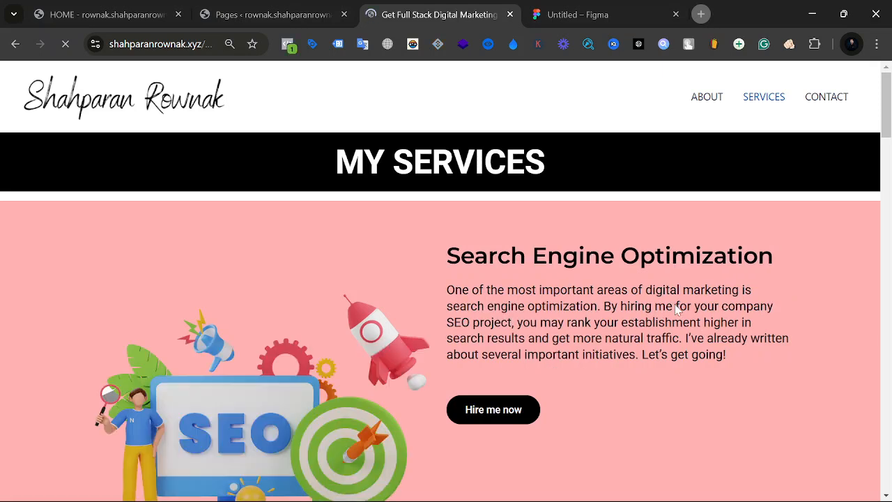
pyautogui.scroll(-1, 676, 309)
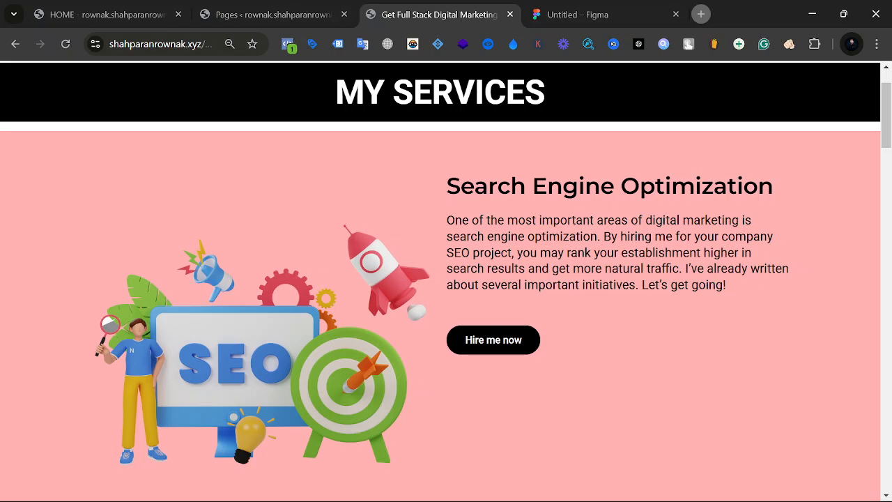
pyautogui.scroll(-2, 587, 226)
pyautogui.scroll(2, 587, 227)
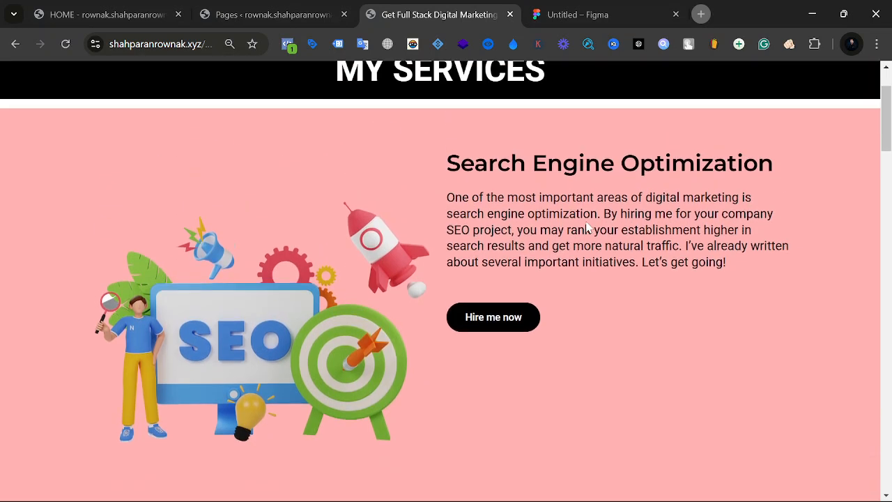
pyautogui.moveTo(459, 185); pyautogui.dragTo(860, 209)
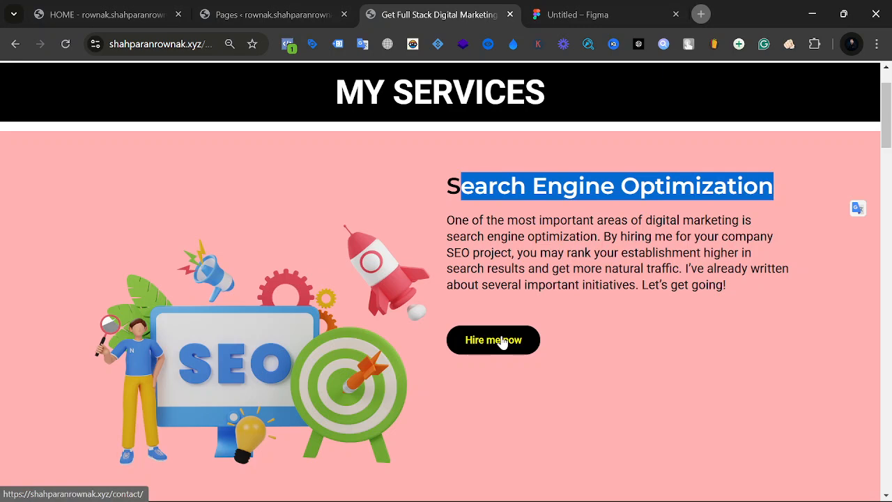
pyautogui.scroll(-3, 502, 341)
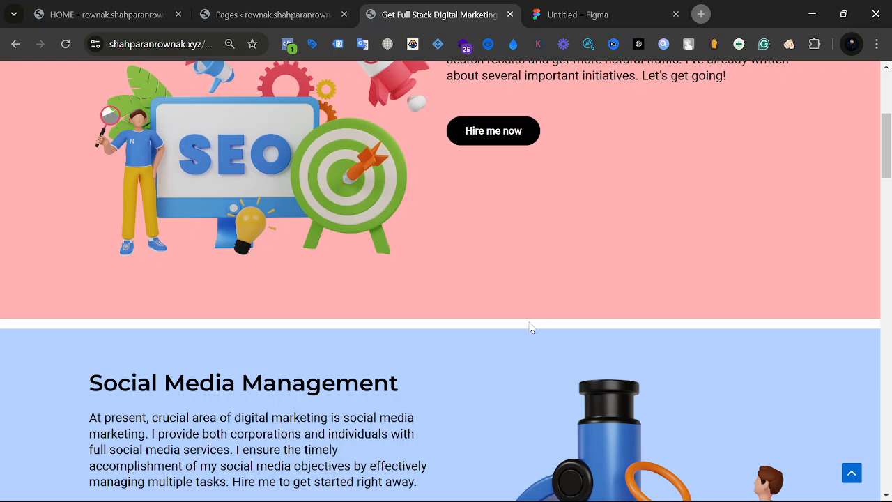
pyautogui.scroll(-4, 529, 325)
pyautogui.scroll(-5, 257, 181)
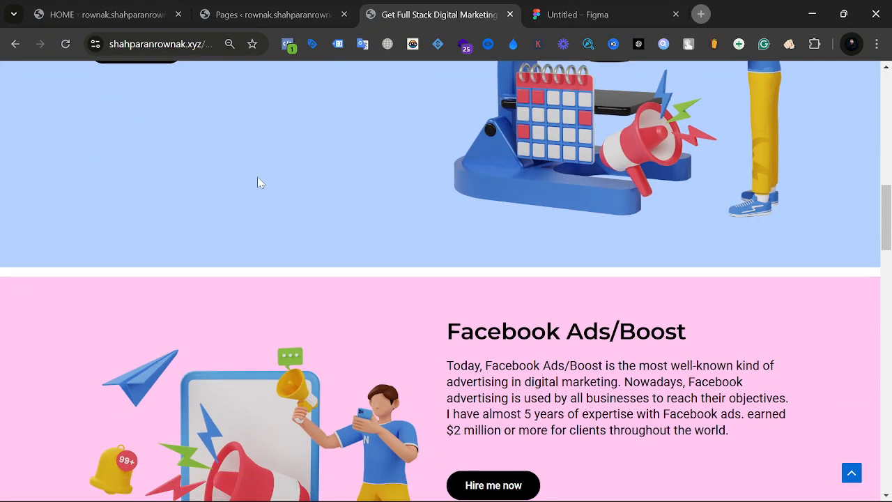
pyautogui.scroll(-2, 526, 218)
pyautogui.scroll(-2, 525, 218)
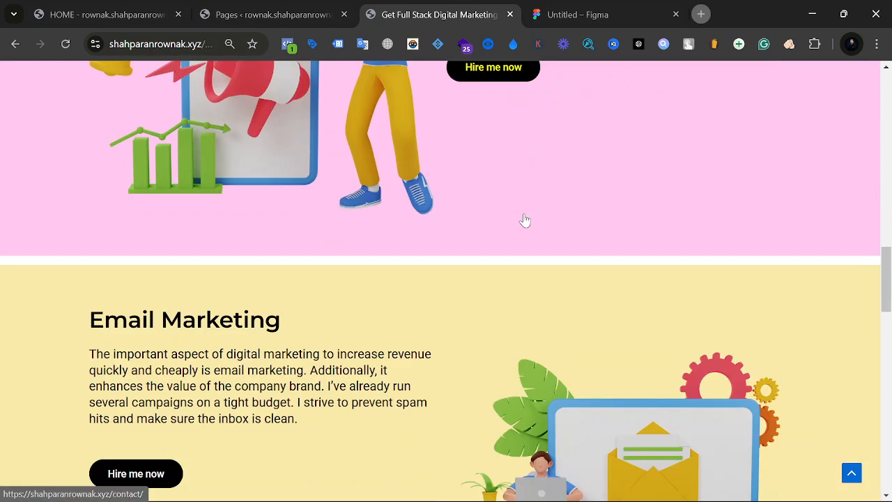
pyautogui.scroll(3, 523, 213)
pyautogui.moveTo(443, 141); pyautogui.dragTo(529, 143)
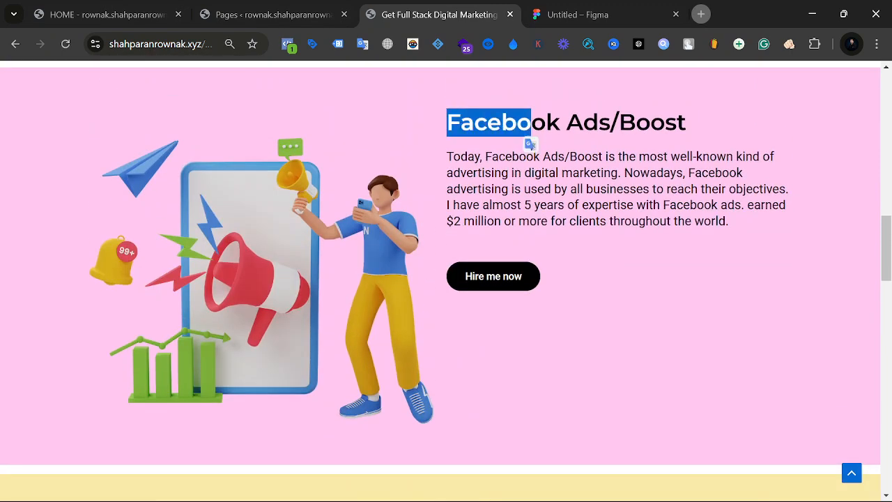
pyautogui.moveTo(619, 126); pyautogui.dragTo(686, 126)
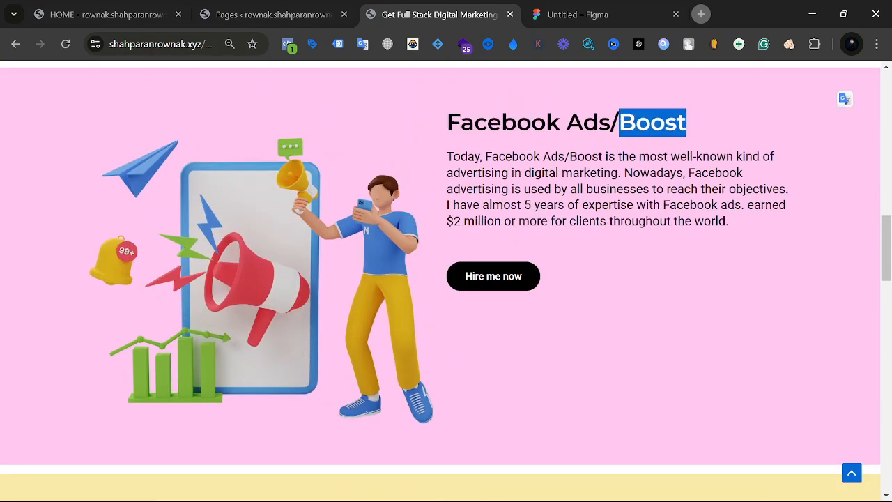
pyautogui.click(704, 128)
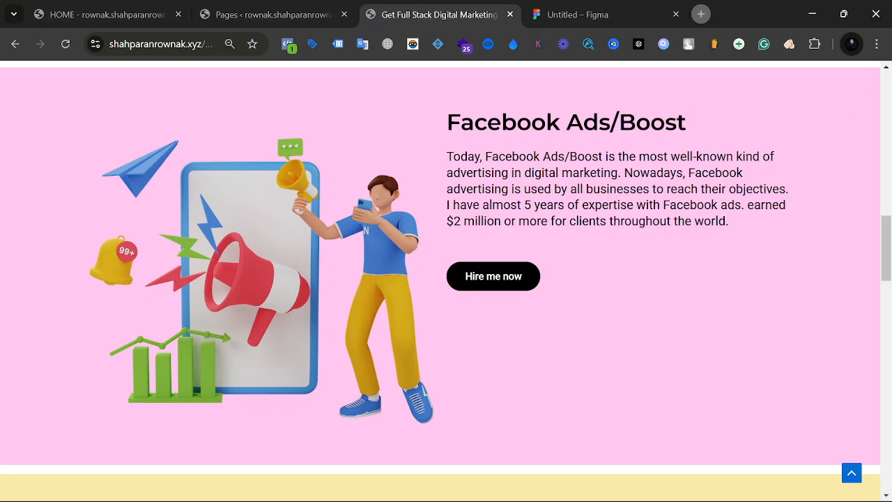
# Step: Close the contact form popup and review the Action Plan section before scrolling back up
pyautogui.scroll(-10, 605, 197)
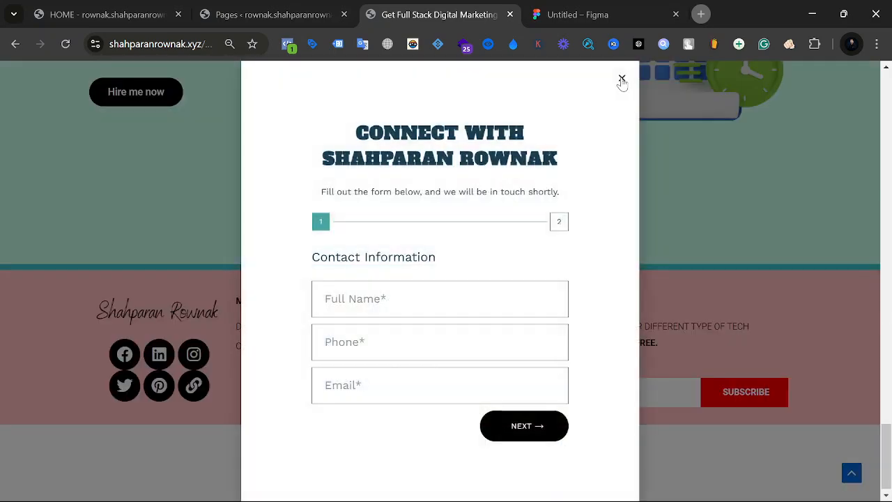
pyautogui.click(622, 79)
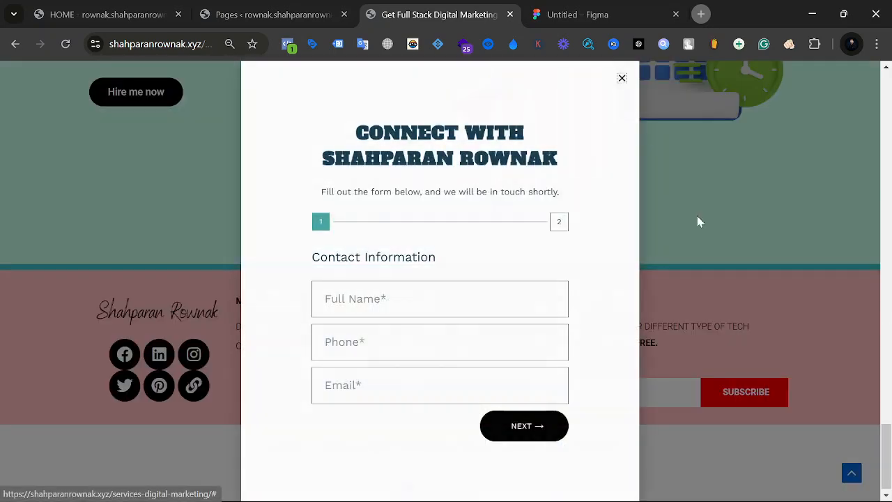
pyautogui.scroll(4, 647, 216)
pyautogui.moveTo(56, 184); pyautogui.dragTo(424, 231)
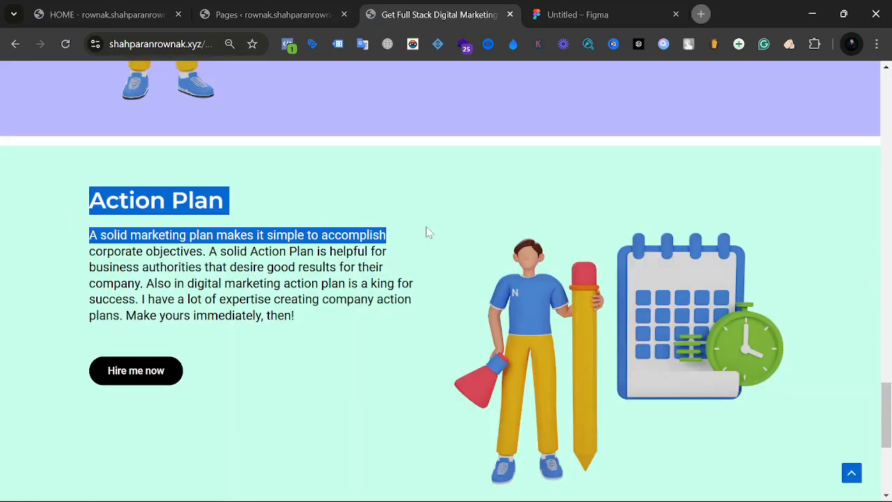
pyautogui.click(454, 248)
pyautogui.scroll(4, 383, 280)
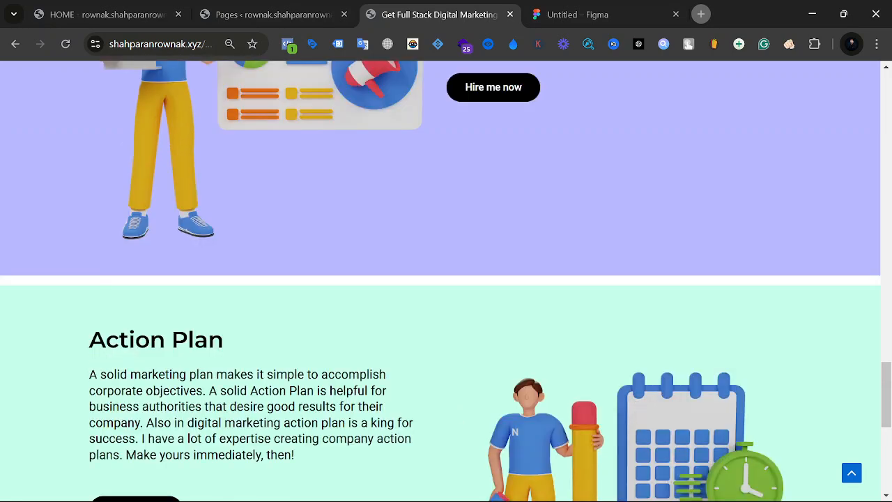
pyautogui.scroll(-3, 382, 283)
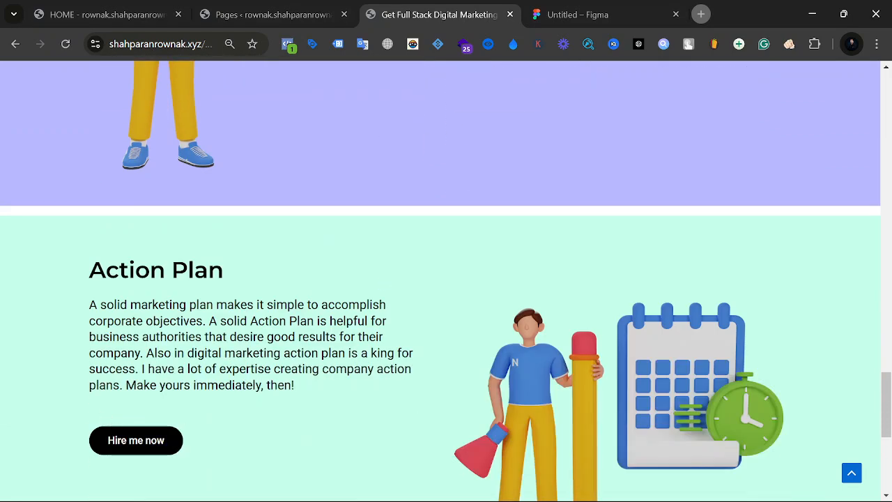
pyautogui.scroll(1, 369, 444)
pyautogui.scroll(20, 369, 444)
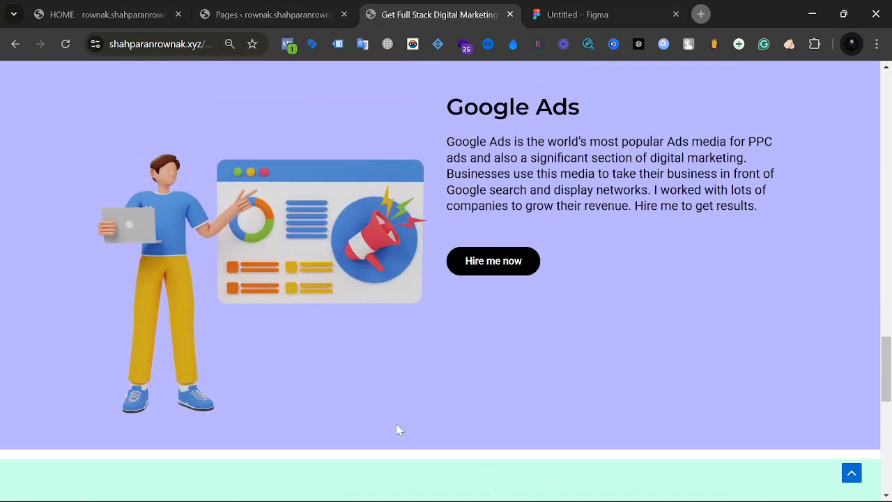
pyautogui.scroll(5, 519, 398)
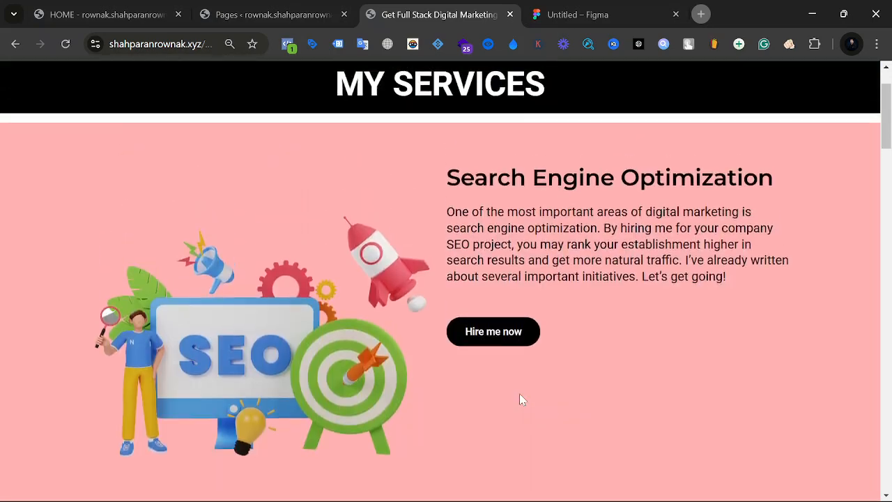
# Step: Open the Contact page and scroll through the welcome letter
pyautogui.click(820, 96)
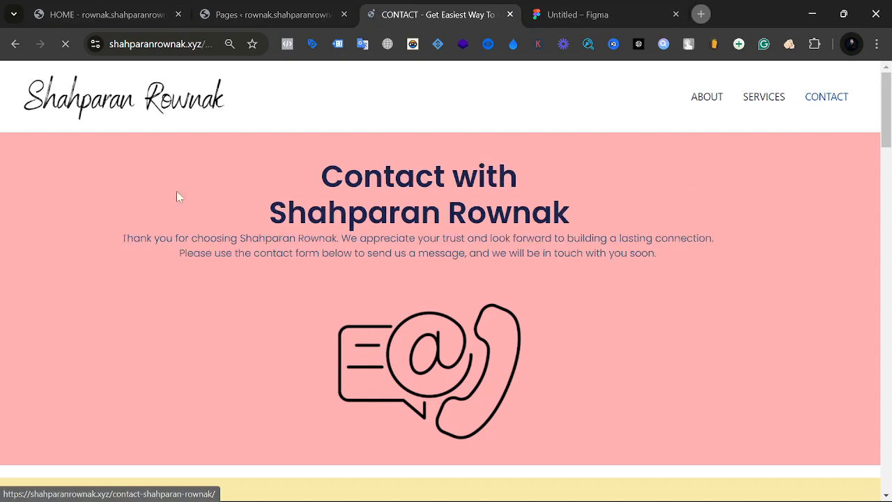
pyautogui.scroll(-5, 177, 194)
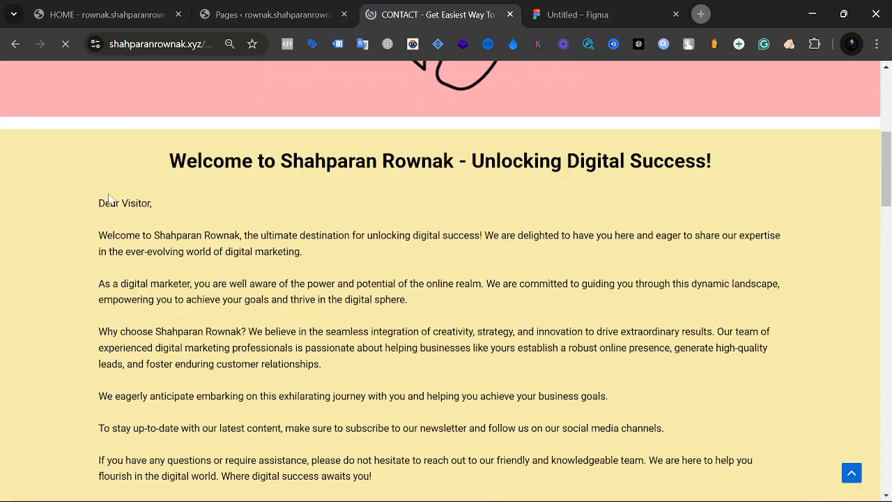
pyautogui.moveTo(109, 202); pyautogui.dragTo(409, 396)
pyautogui.scroll(-2, 406, 386)
pyautogui.scroll(-2, 406, 386)
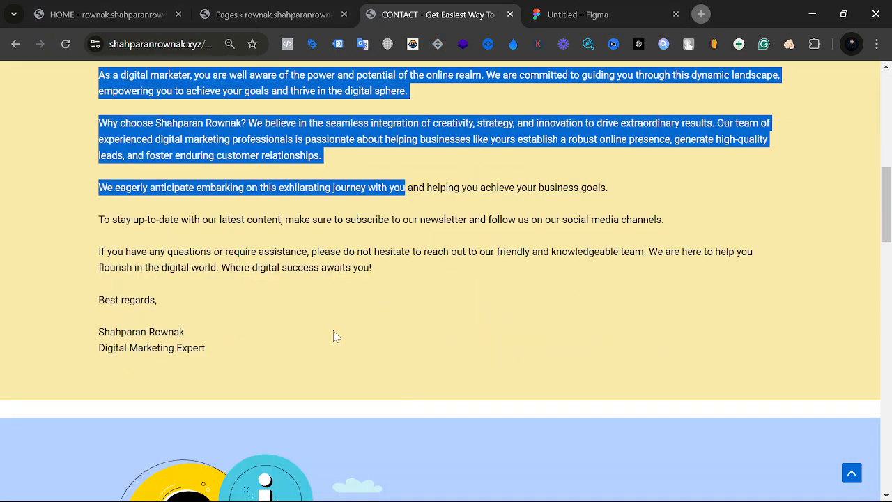
pyautogui.moveTo(272, 345); pyautogui.dragTo(80, 122)
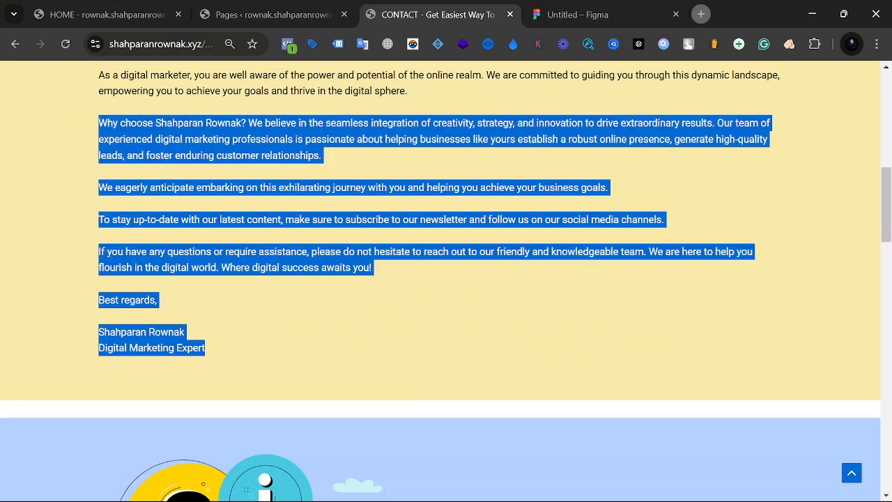
pyautogui.click(435, 296)
pyautogui.scroll(1, 435, 296)
pyautogui.scroll(1, 435, 295)
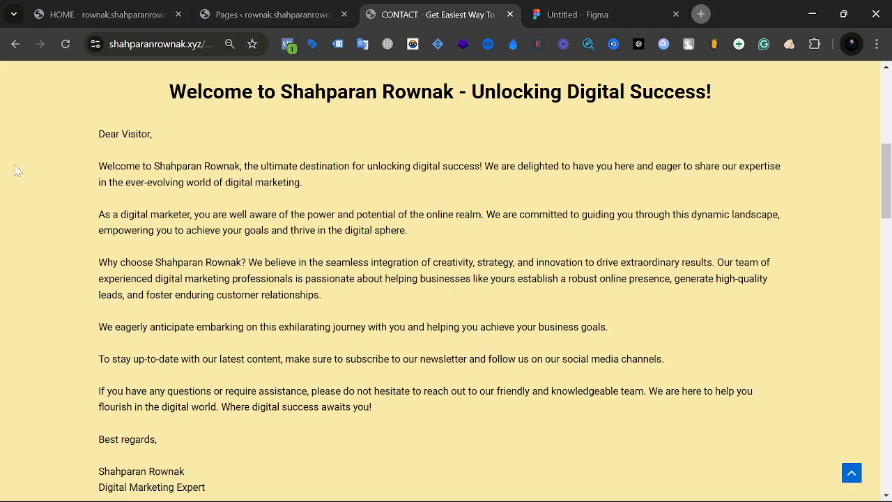
# Step: Read the welcome letter and contact info block, scrolling further down the page
pyautogui.moveTo(185, 278); pyautogui.dragTo(432, 414)
pyautogui.click(547, 319)
pyautogui.scroll(-6, 547, 319)
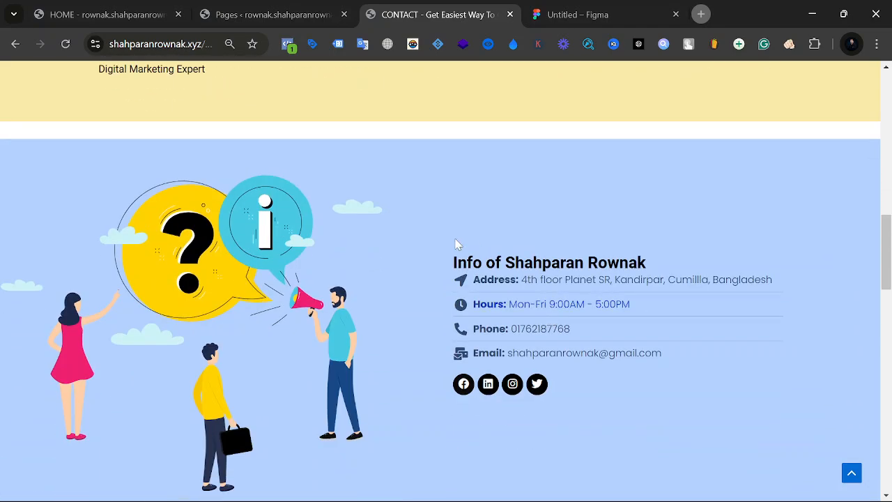
pyautogui.moveTo(455, 247); pyautogui.dragTo(627, 404)
pyautogui.scroll(-1, 626, 408)
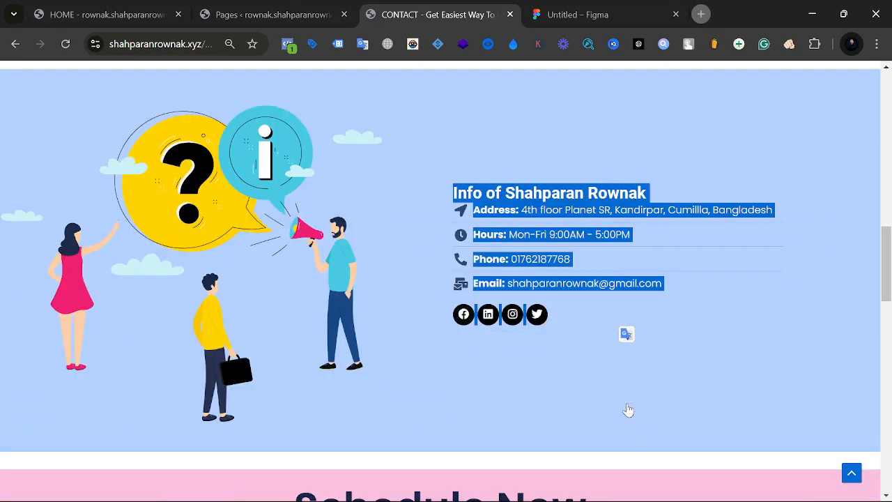
pyautogui.scroll(-8, 535, 342)
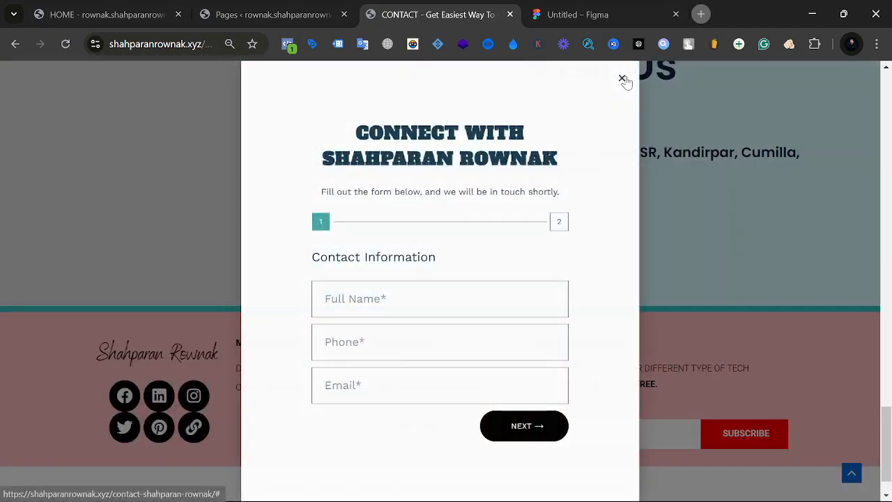
# Step: Close the contact popup and scroll up to the Schedule Now booking form
pyautogui.click(622, 78)
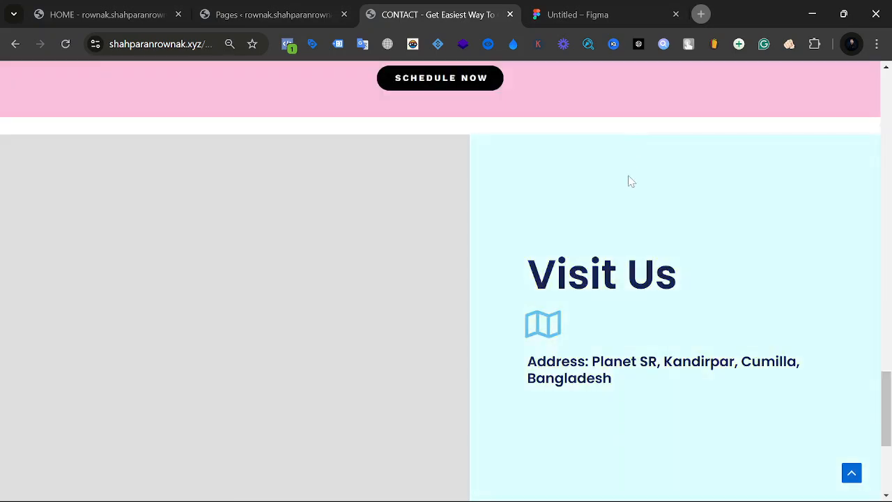
pyautogui.scroll(4, 629, 181)
pyautogui.scroll(3, 569, 253)
pyautogui.moveTo(99, 211); pyautogui.dragTo(767, 499)
pyautogui.click(846, 270)
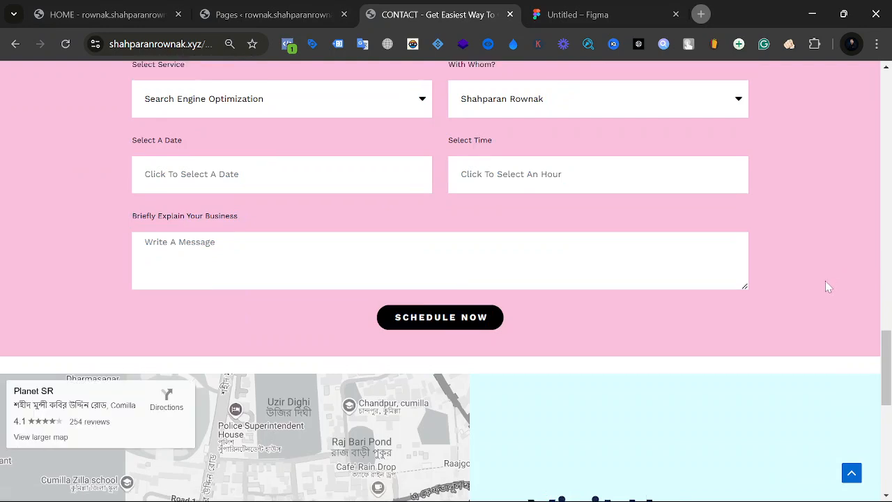
pyautogui.scroll(2, 825, 281)
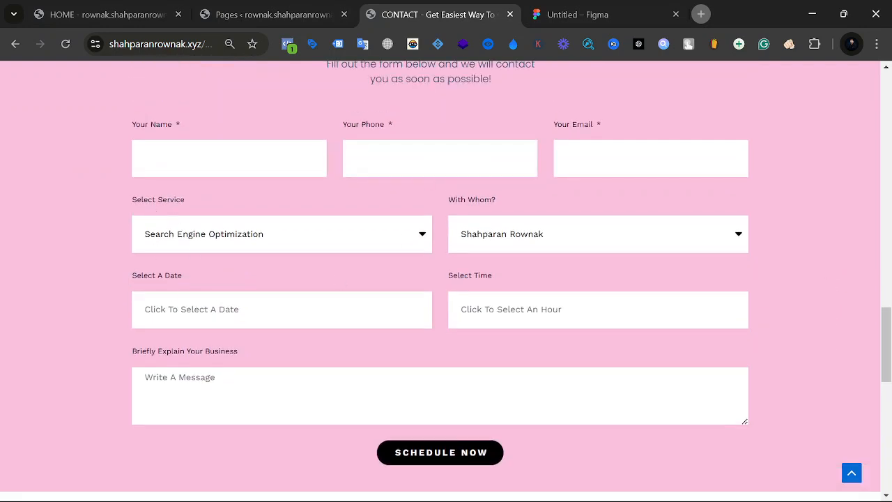
# Step: Autofill the name, phone and e-mail fields from saved details, then try the date and time pickers
pyautogui.click(230, 158)
pyautogui.click(272, 215)
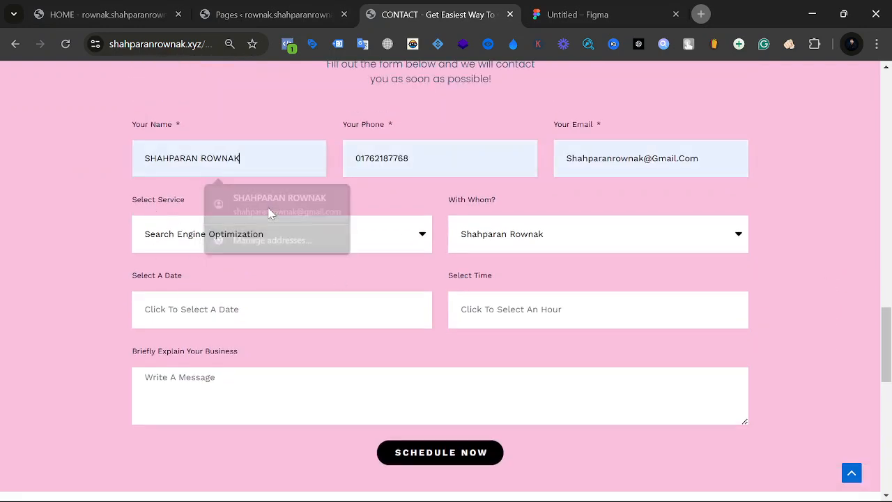
pyautogui.click(195, 309)
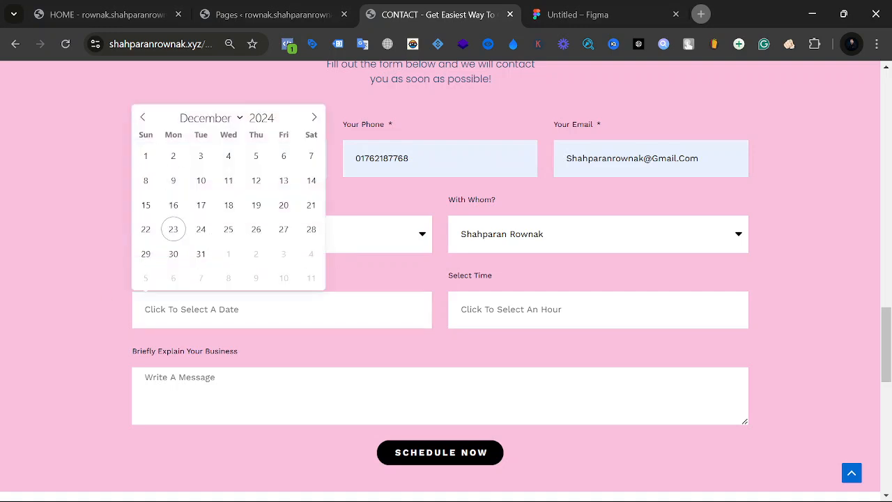
pyautogui.click(541, 313)
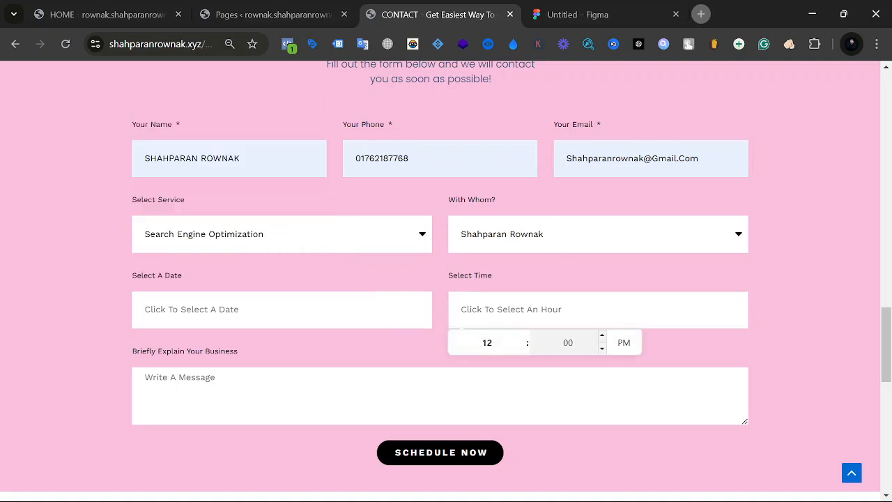
pyautogui.click(282, 309)
pyautogui.click(541, 311)
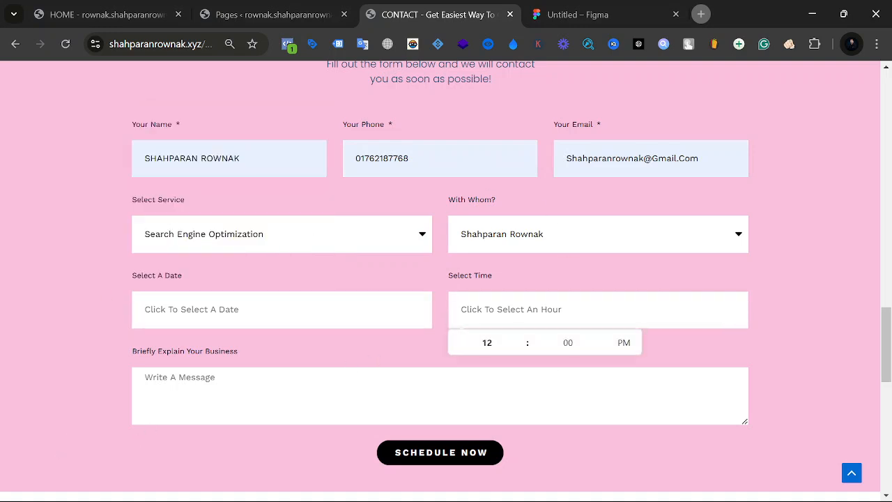
pyautogui.click(418, 394)
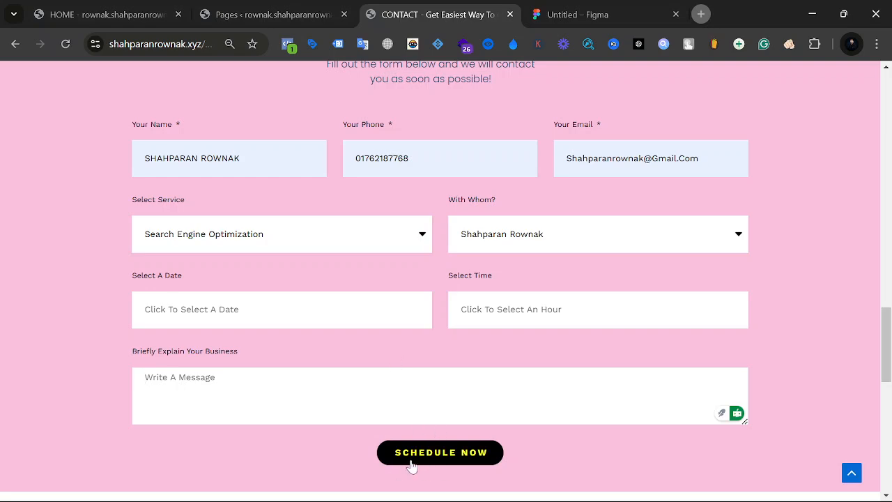
# Step: Scroll to the Contact page footer and back, then return home via the site logo
pyautogui.scroll(-4, 411, 466)
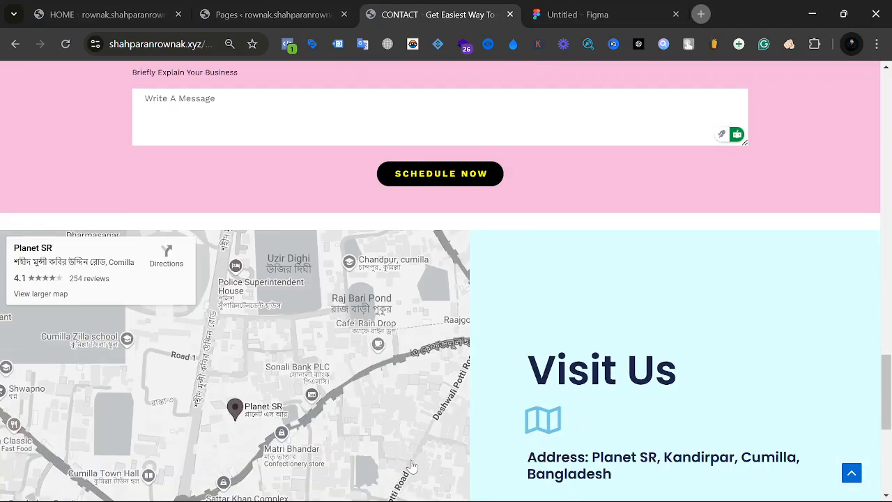
pyautogui.scroll(-2, 401, 389)
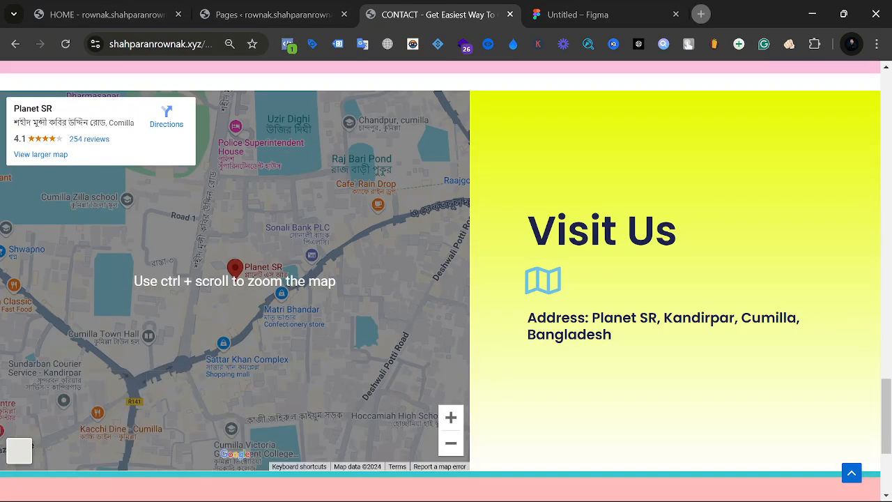
pyautogui.scroll(-3, 407, 314)
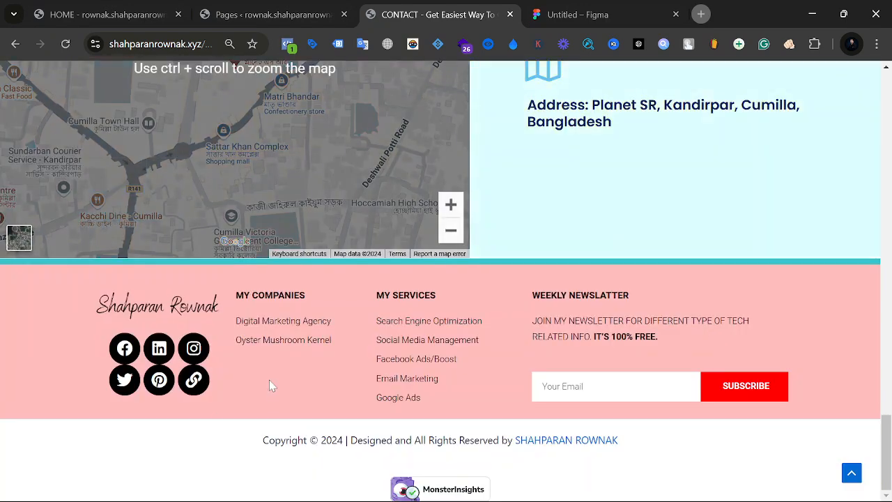
pyautogui.scroll(12, 273, 384)
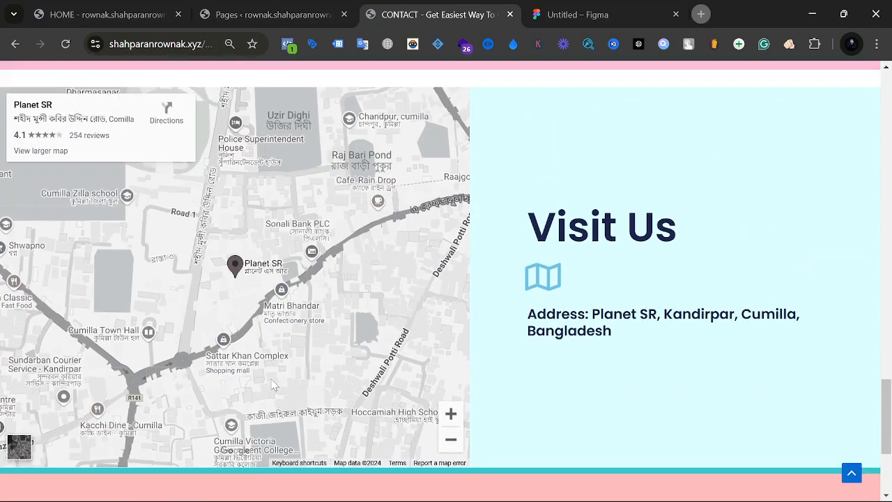
pyautogui.scroll(10, 272, 384)
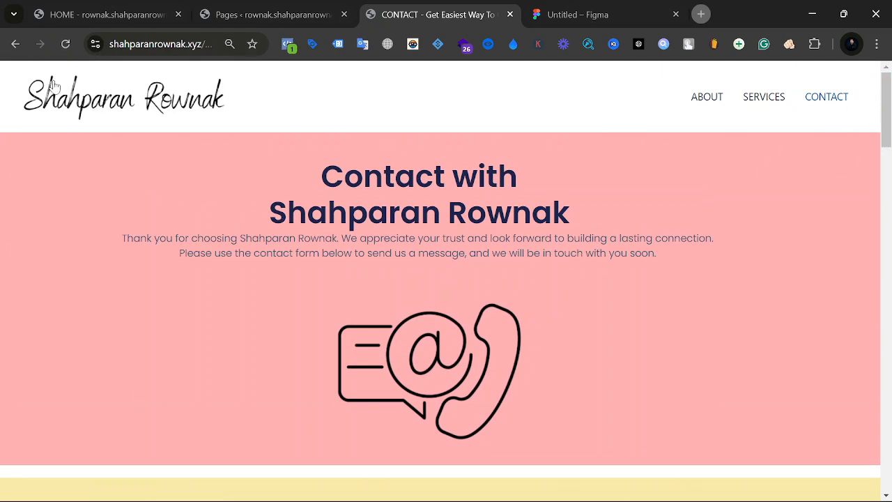
pyautogui.click(97, 93)
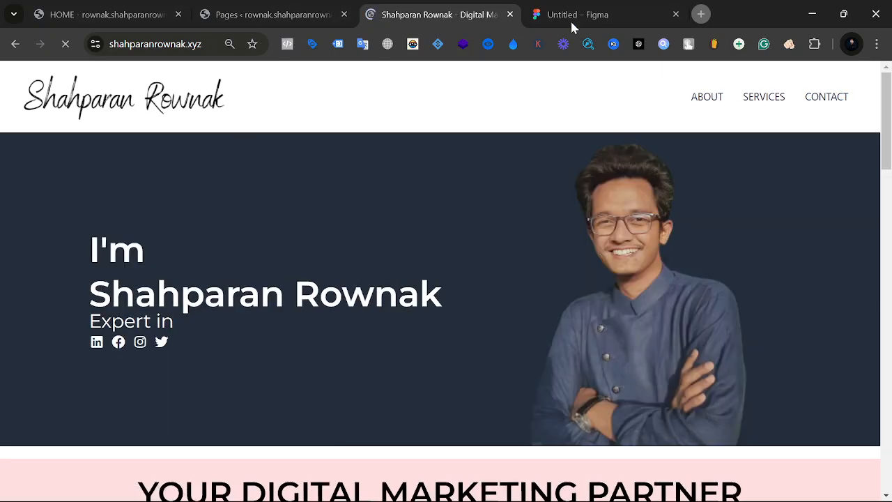
# Step: Switch to the Untitled Figma file and select the Visible Local growth paragraph
pyautogui.click(570, 19)
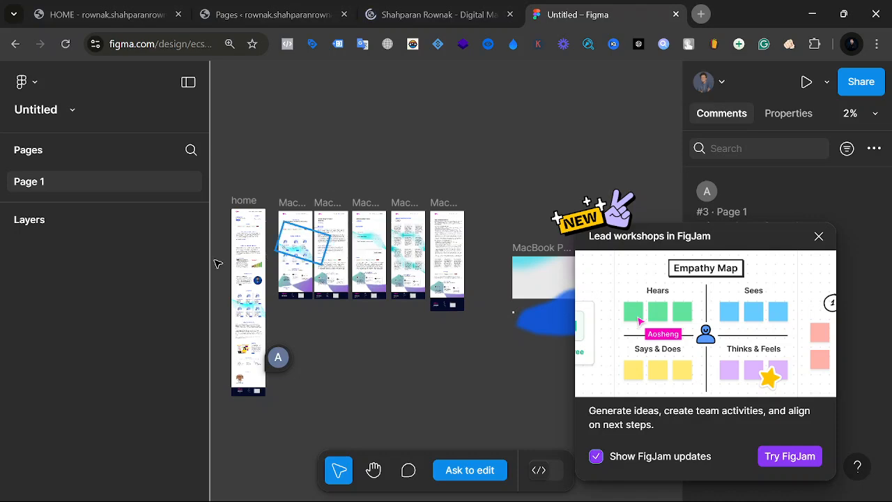
pyautogui.scroll(5, 238, 265)
pyautogui.scroll(5, 238, 267)
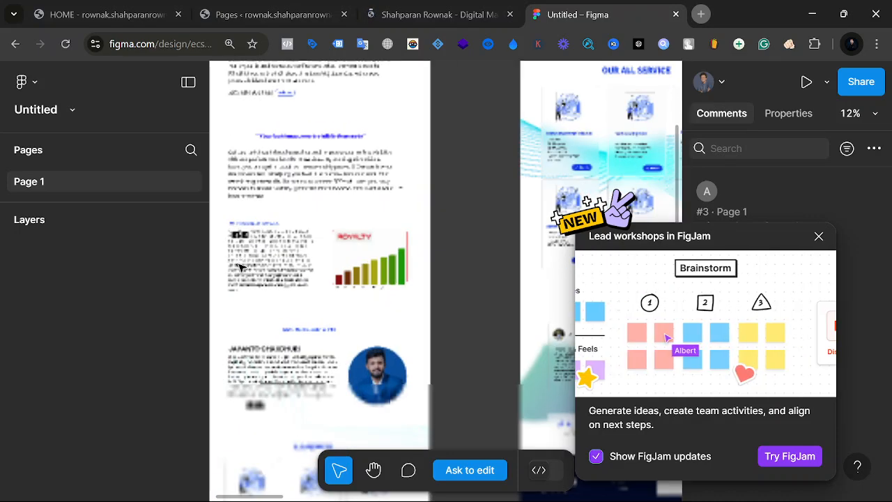
pyautogui.scroll(6, 308, 255)
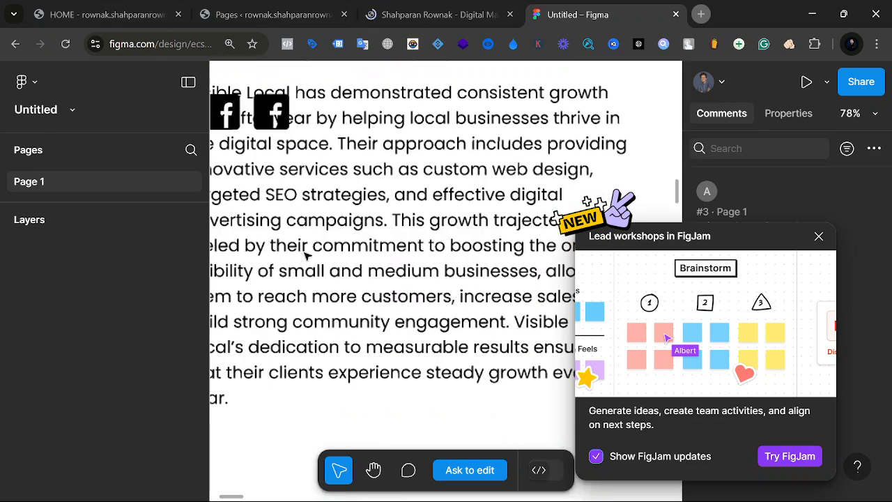
pyautogui.scroll(1, 373, 337)
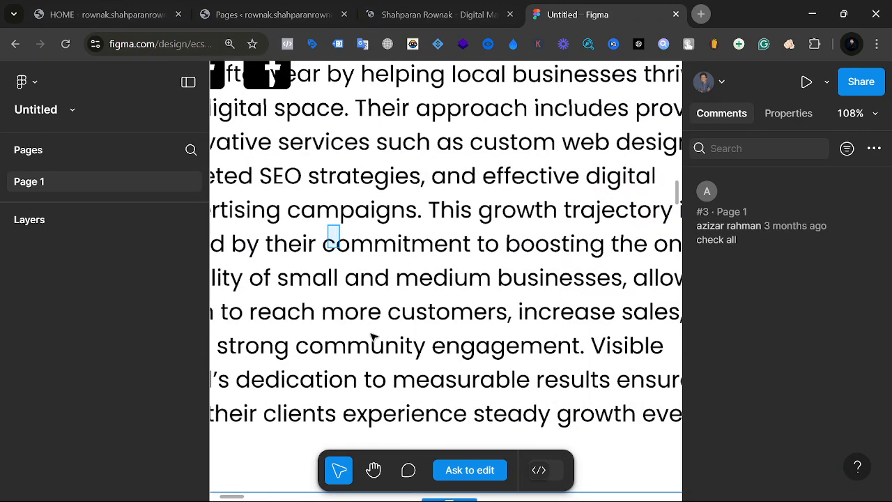
pyautogui.scroll(-2, 373, 337)
pyautogui.click(373, 337)
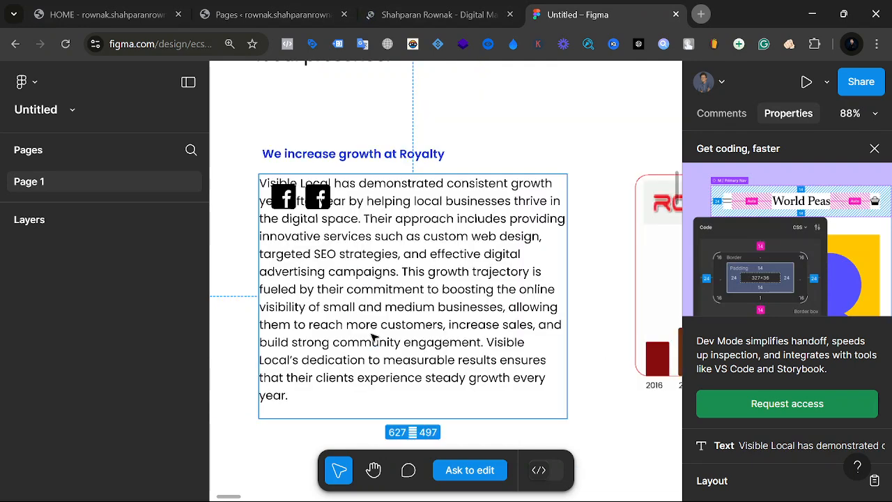
# Step: Dismiss the horizontal layer scrolling tip and scroll down to the Royalty growth section
pyautogui.scroll(-3, 372, 337)
pyautogui.scroll(-3, 373, 338)
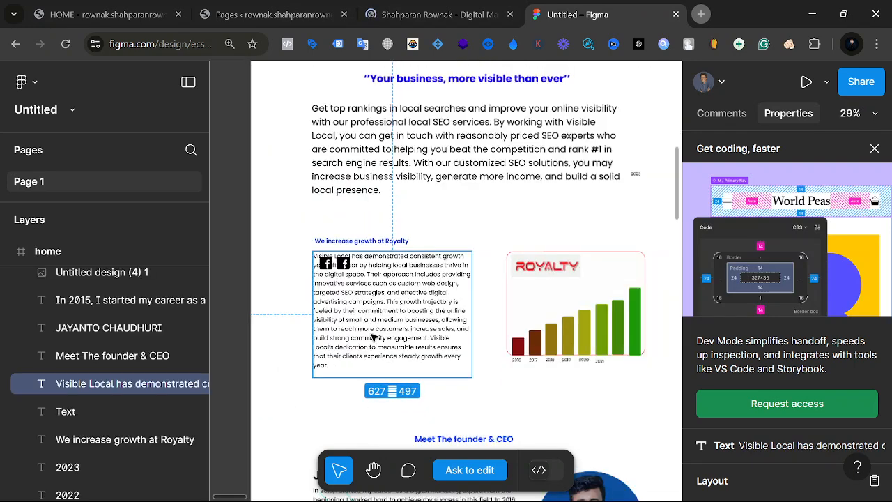
pyautogui.scroll(-1, 370, 331)
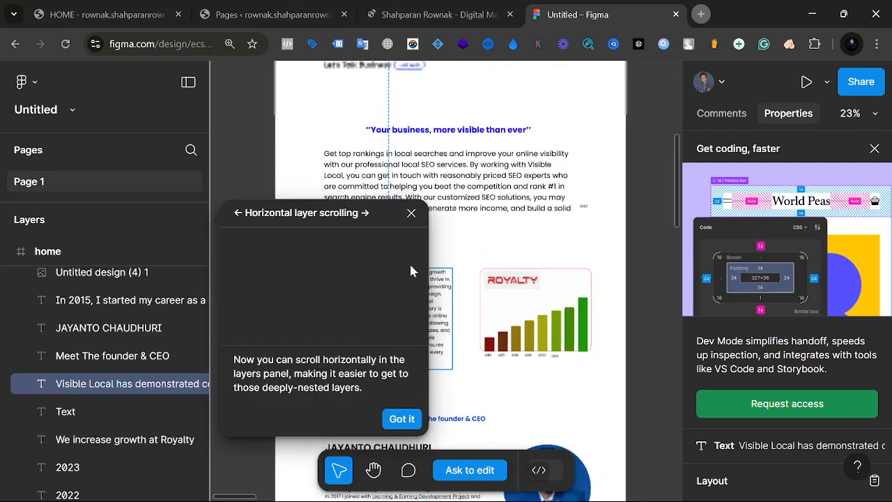
pyautogui.click(411, 213)
pyautogui.scroll(3, 438, 248)
pyautogui.scroll(10, 438, 247)
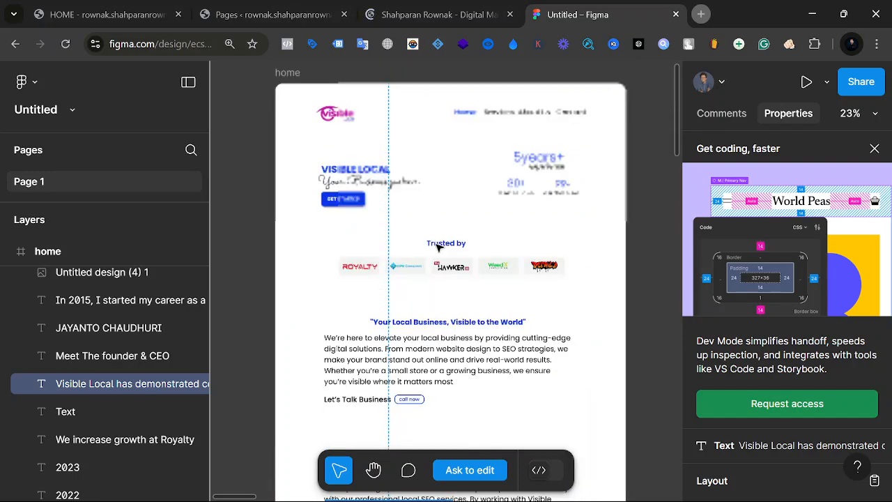
pyautogui.scroll(-5, 437, 248)
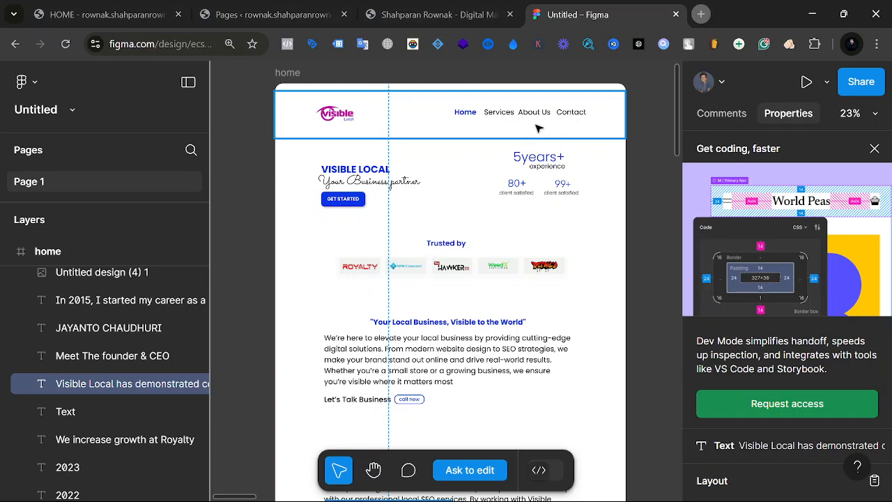
pyautogui.scroll(-5, 535, 126)
pyautogui.scroll(-4, 491, 269)
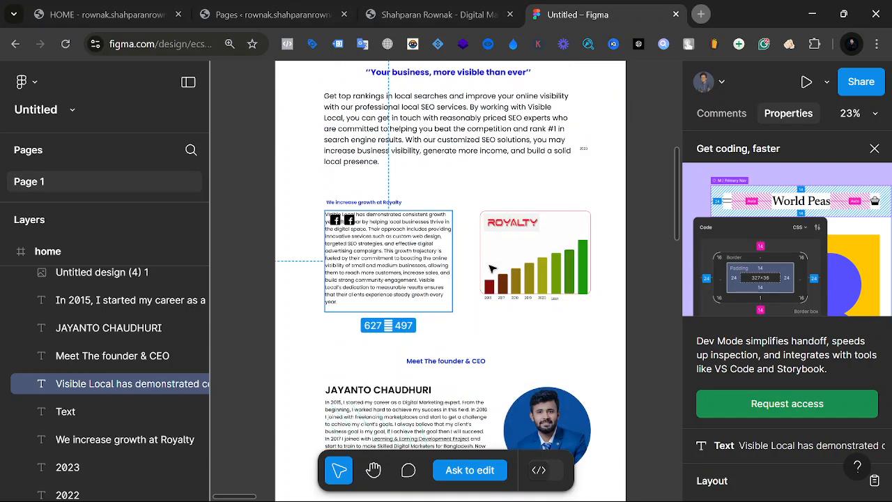
pyautogui.scroll(-10, 491, 269)
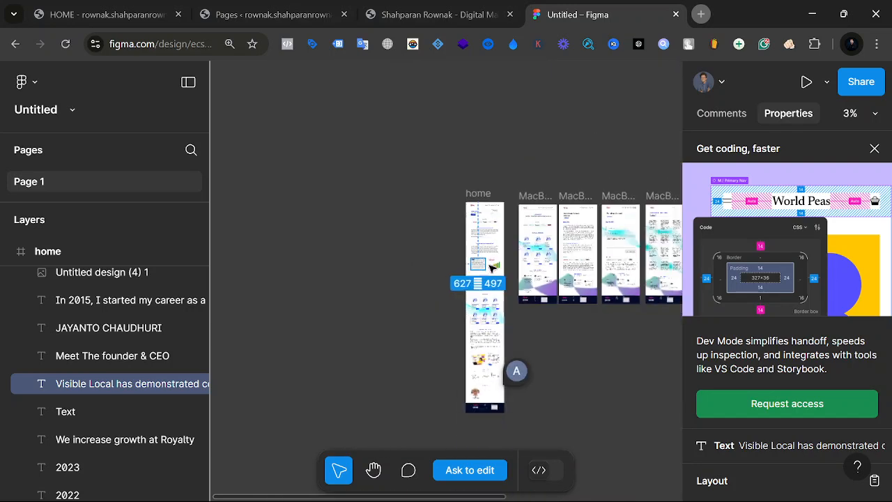
pyautogui.hscroll(2, 491, 267)
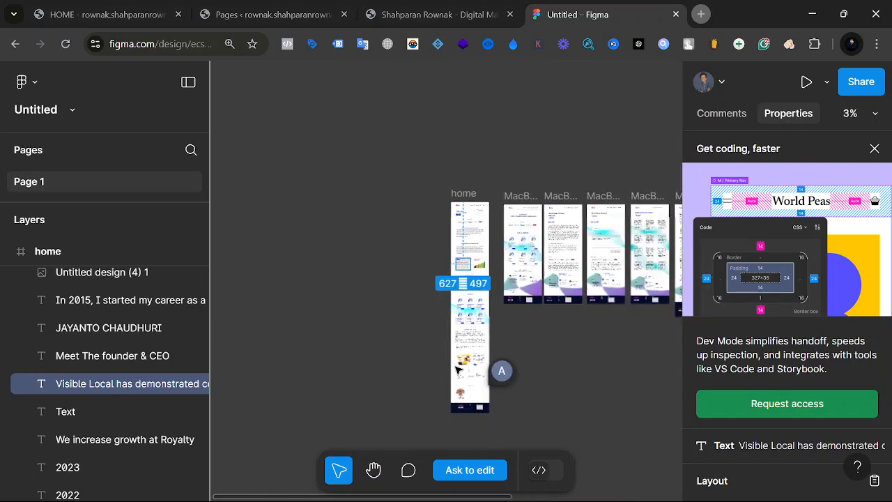
pyautogui.moveTo(582, 374); pyautogui.dragTo(378, 339)
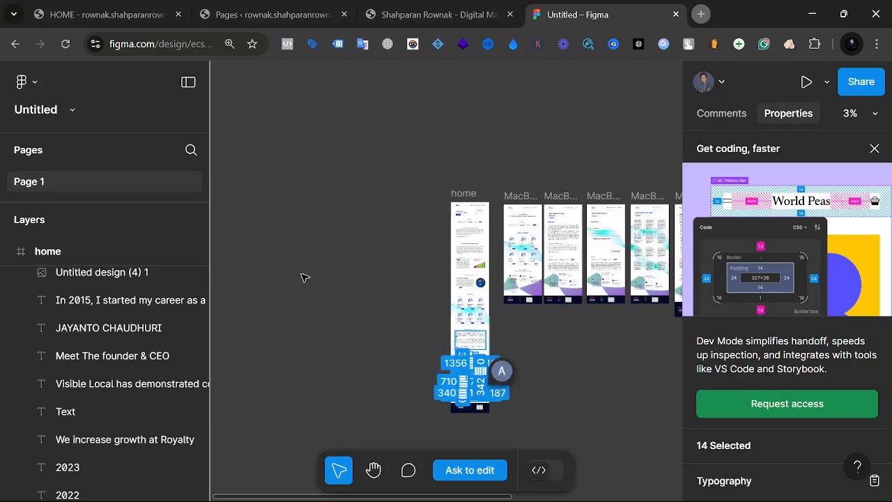
pyautogui.click(305, 277)
pyautogui.hscroll(2, 605, 320)
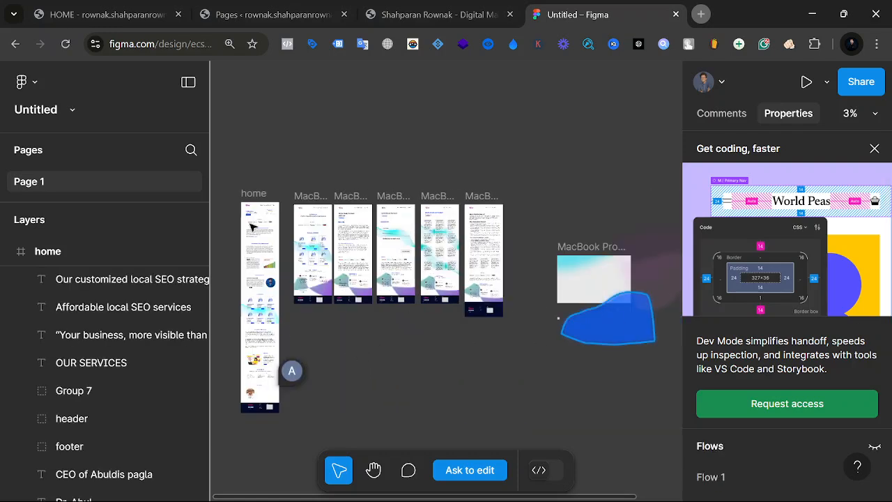
pyautogui.hscroll(1, 484, 268)
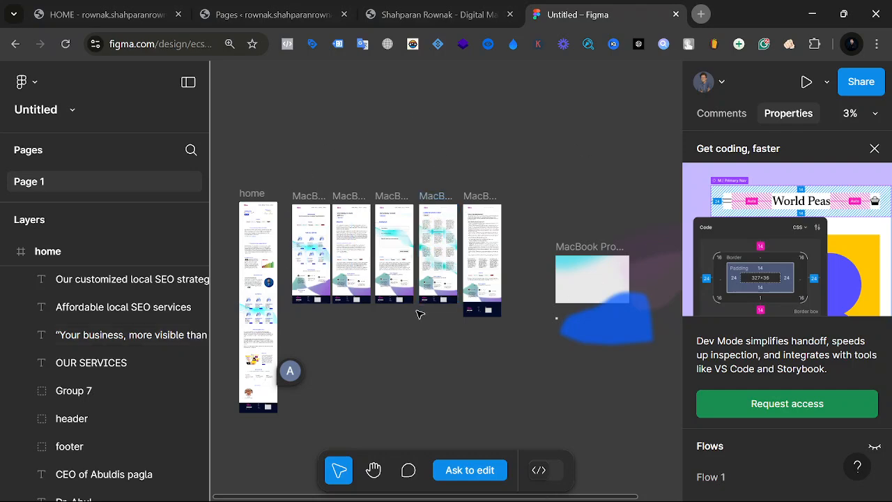
pyautogui.keyDown('ctrl'); pyautogui.scroll(5, 418, 313); pyautogui.keyUp('ctrl')
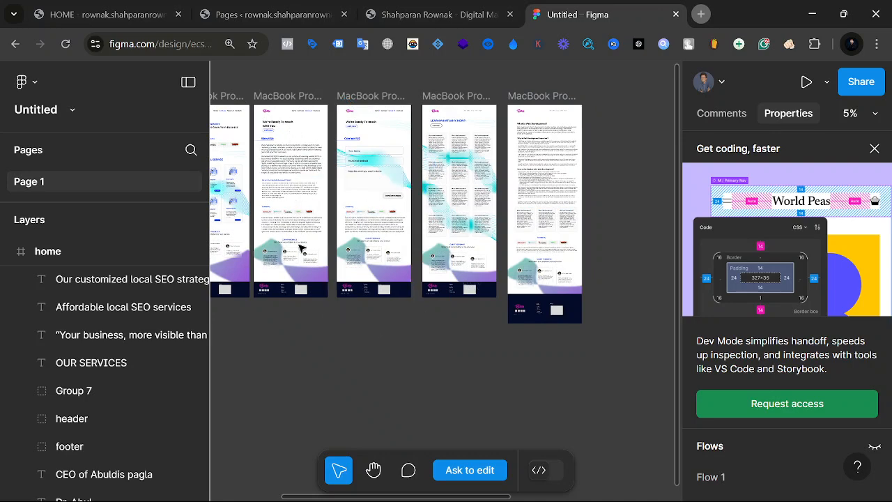
pyautogui.hscroll(-5, 227, 146)
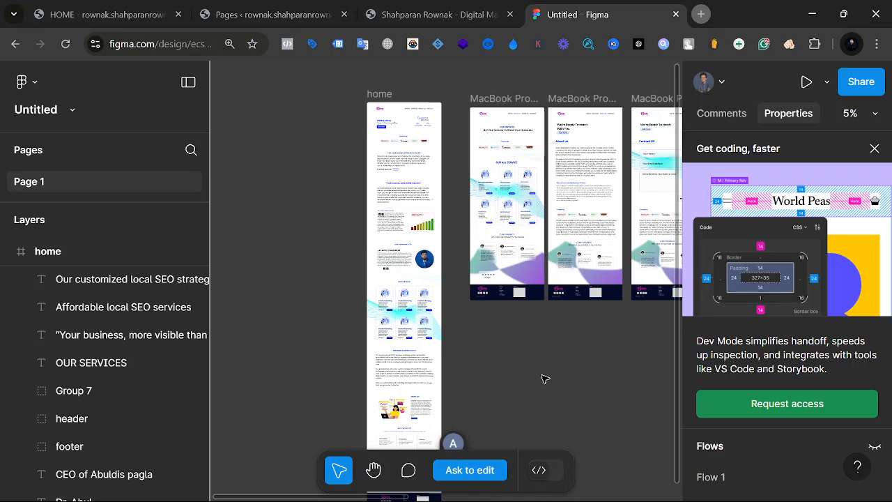
# Step: Close the 'Get coding, faster' Dev Mode panel in the right sidebar
pyautogui.click(874, 148)
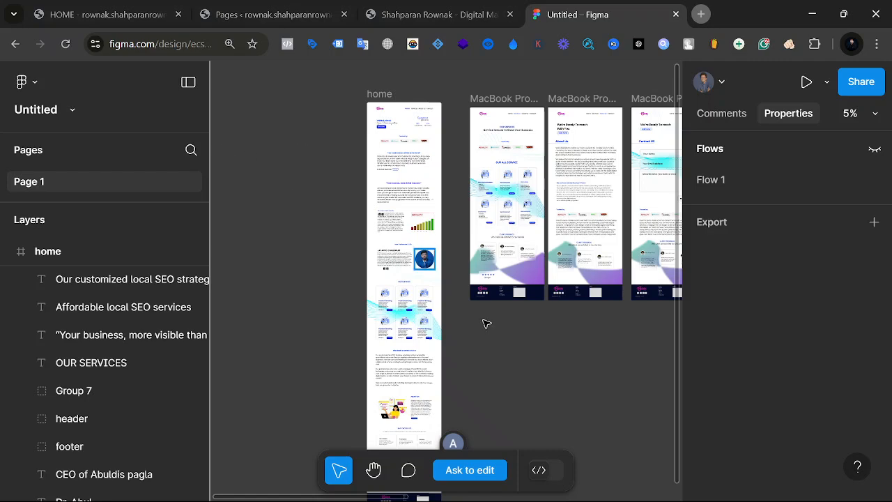
pyautogui.hscroll(6, 487, 323)
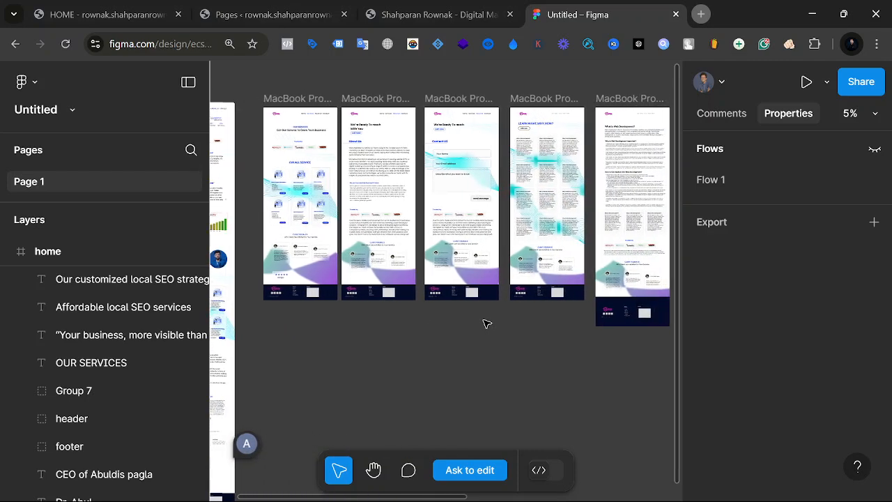
pyautogui.hscroll(-6, 486, 323)
pyautogui.hscroll(4, 486, 324)
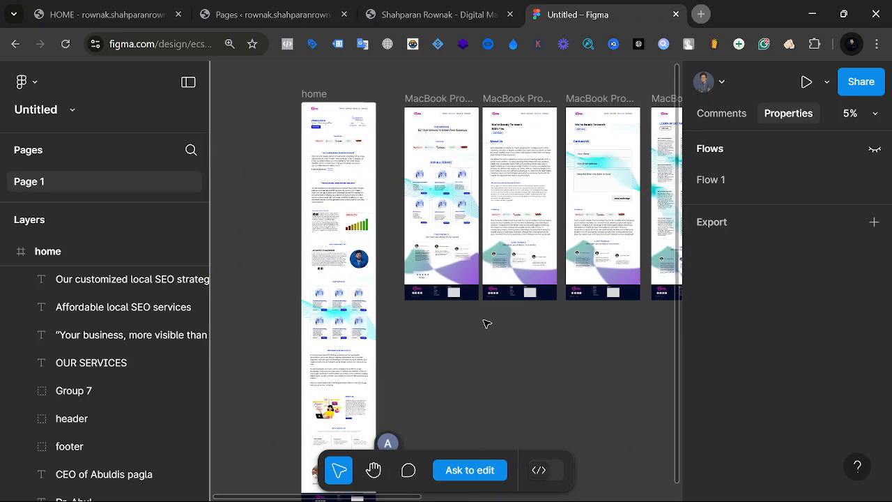
pyautogui.hscroll(2, 487, 324)
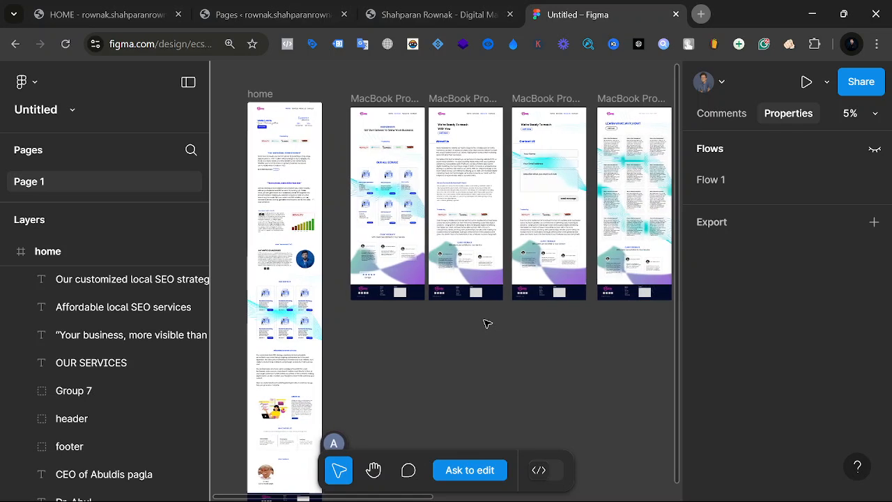
pyautogui.hscroll(-1, 487, 323)
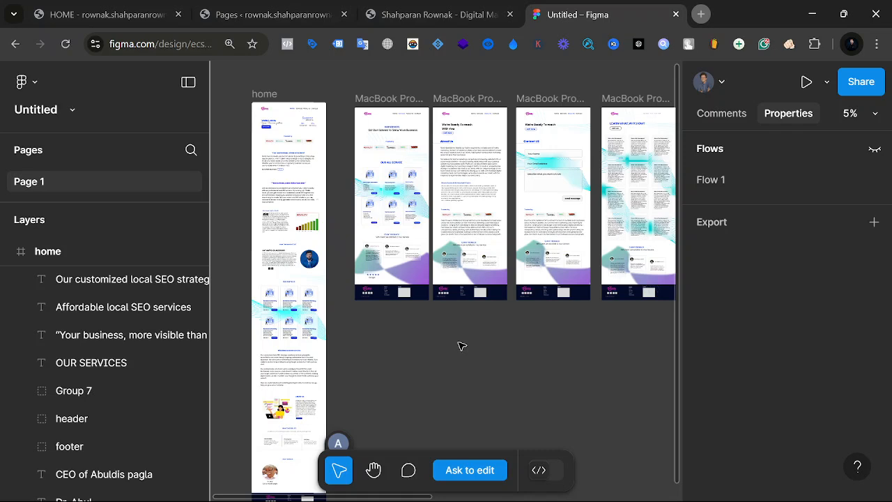
# Step: Pan across the Figma frames, then switch to the live Shahparan Rownak website tab
pyautogui.scroll(-10, 460, 345)
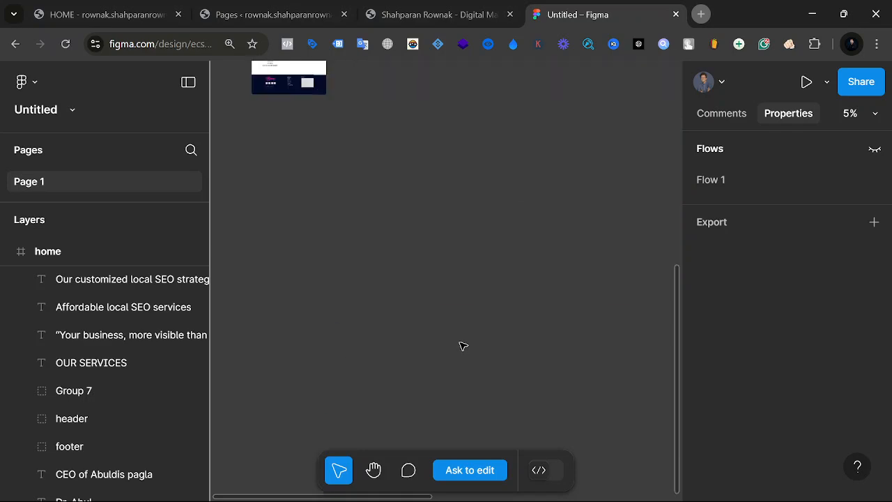
pyautogui.scroll(5, 460, 345)
pyautogui.scroll(-10, 461, 346)
pyautogui.scroll(4, 460, 345)
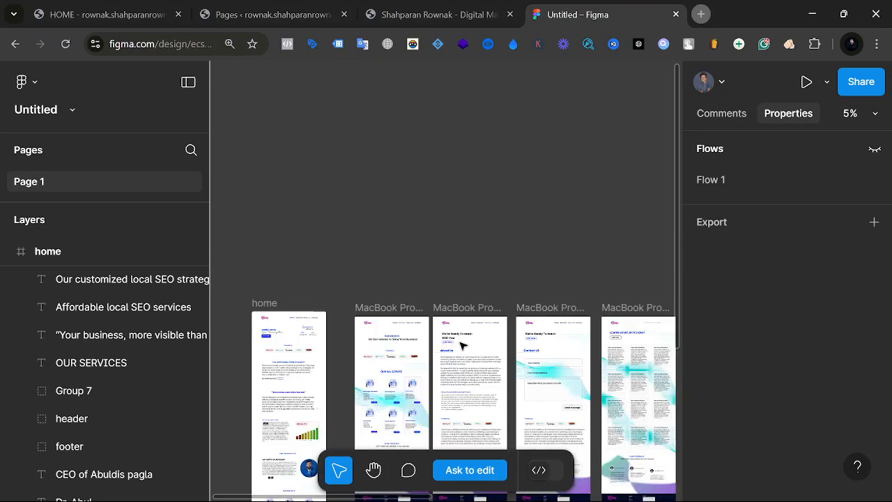
pyautogui.scroll(-5, 470, 71)
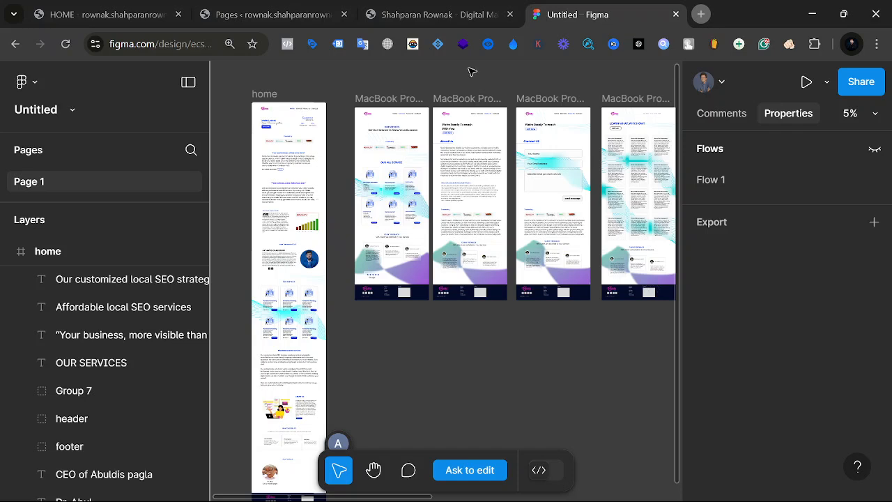
pyautogui.hscroll(3, 470, 72)
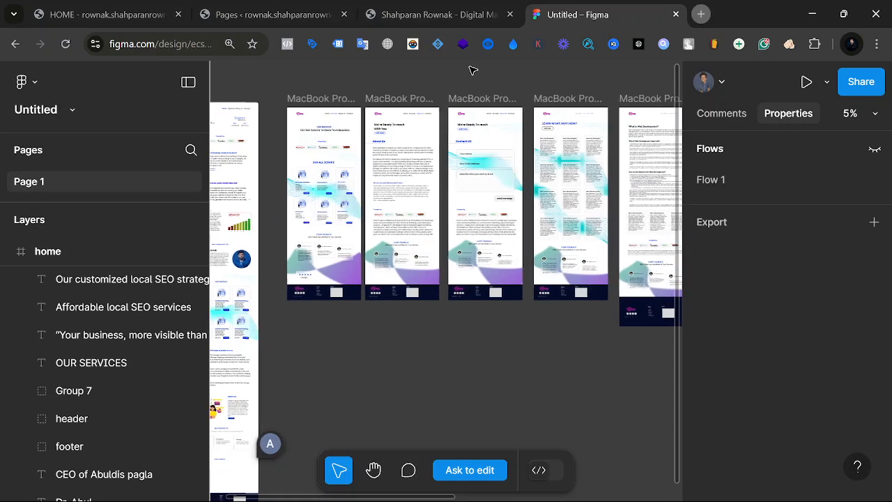
pyautogui.hscroll(-2, 473, 70)
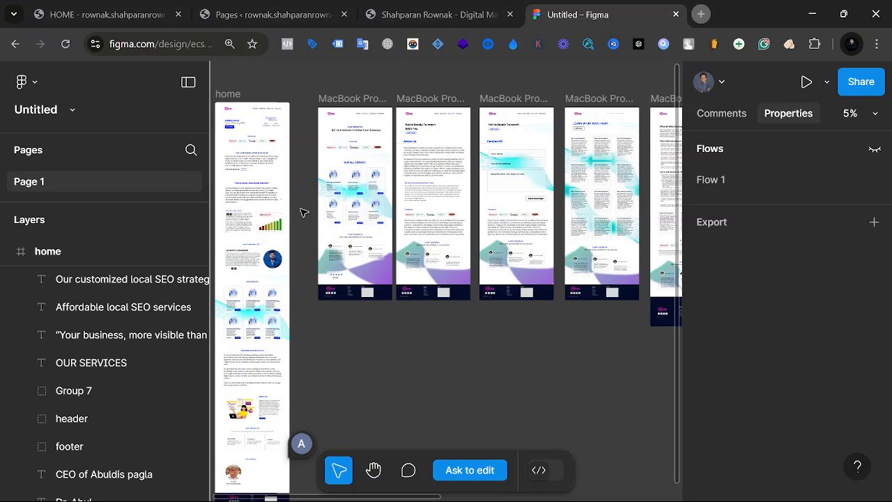
pyautogui.scroll(3, 303, 211)
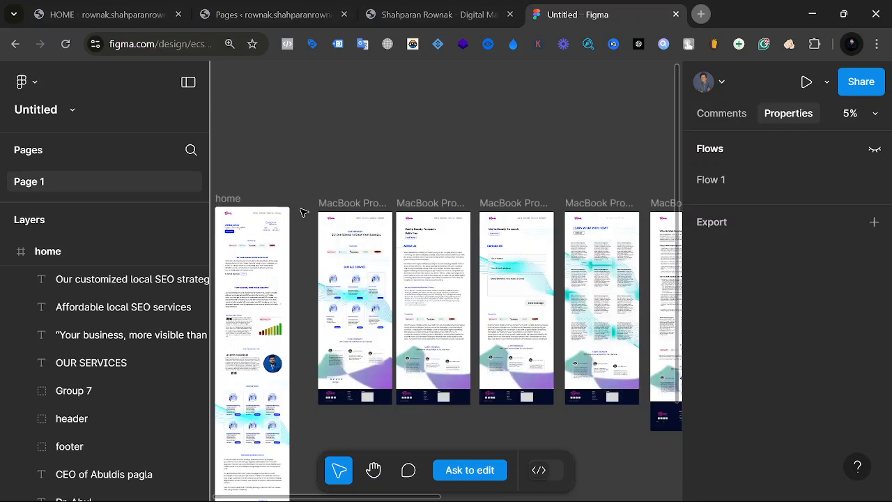
pyautogui.scroll(-6, 304, 211)
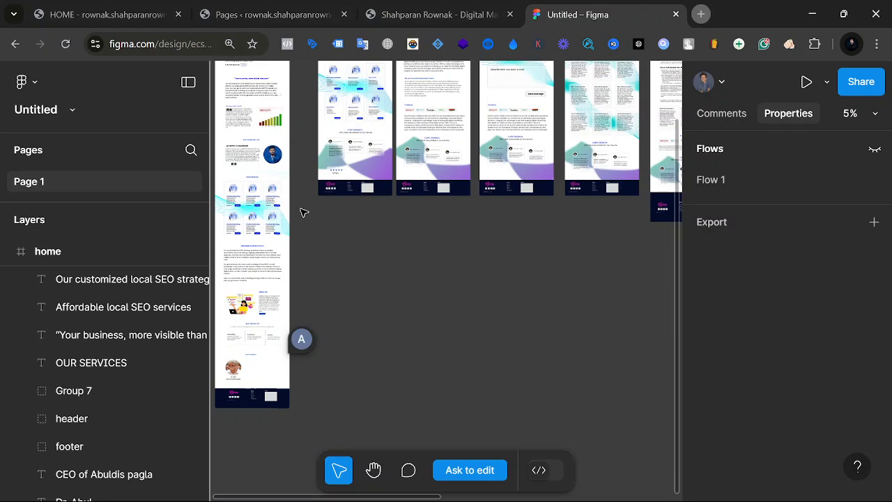
pyautogui.scroll(3, 303, 212)
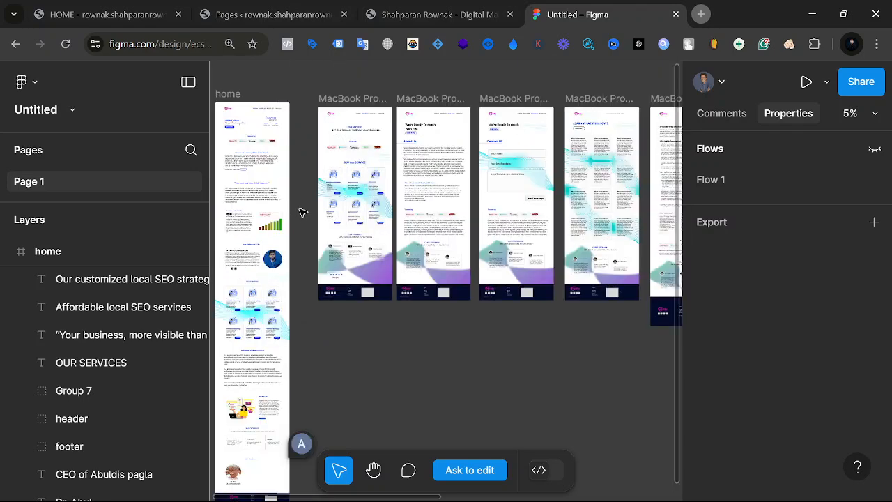
pyautogui.click(457, 7)
pyautogui.click(305, 5)
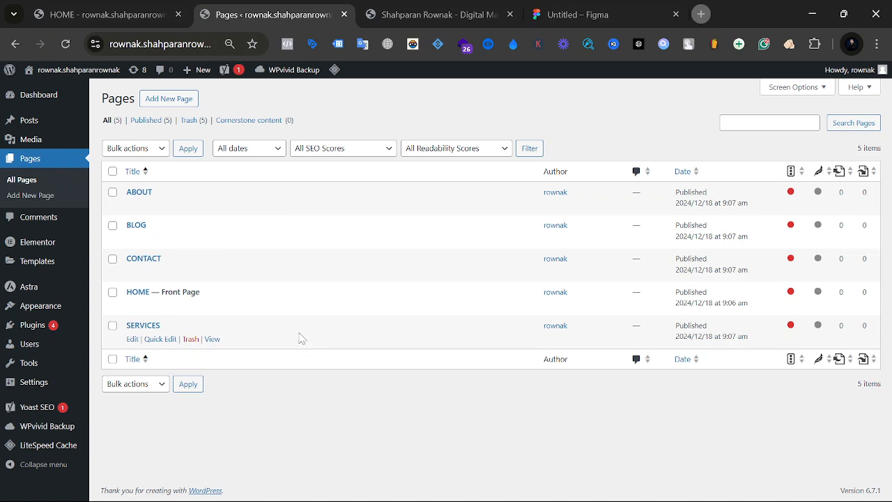
# Step: Close the Figma design tab and return to the live website
pyautogui.click(579, 10)
pyautogui.click(469, 6)
pyautogui.click(616, 10)
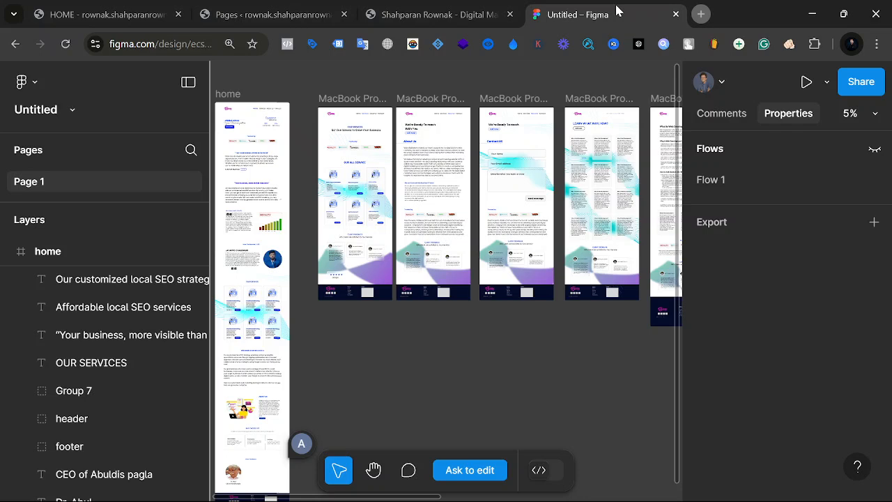
pyautogui.click(675, 13)
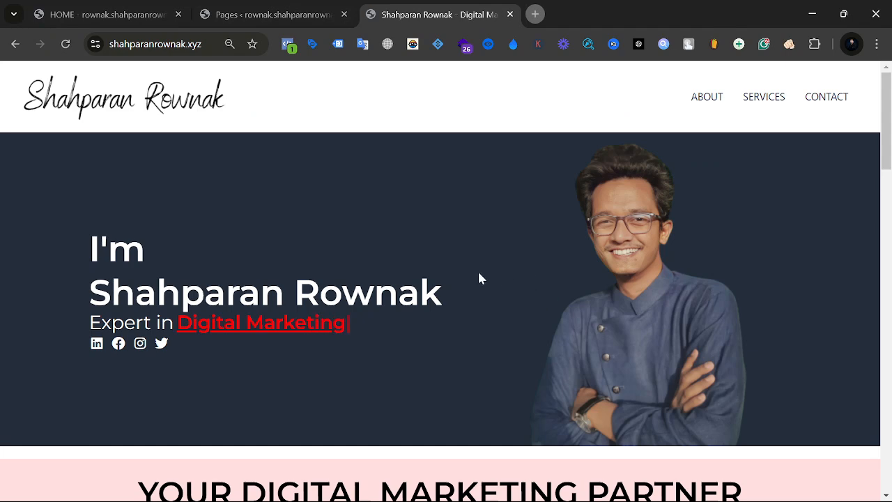
pyautogui.click(287, 7)
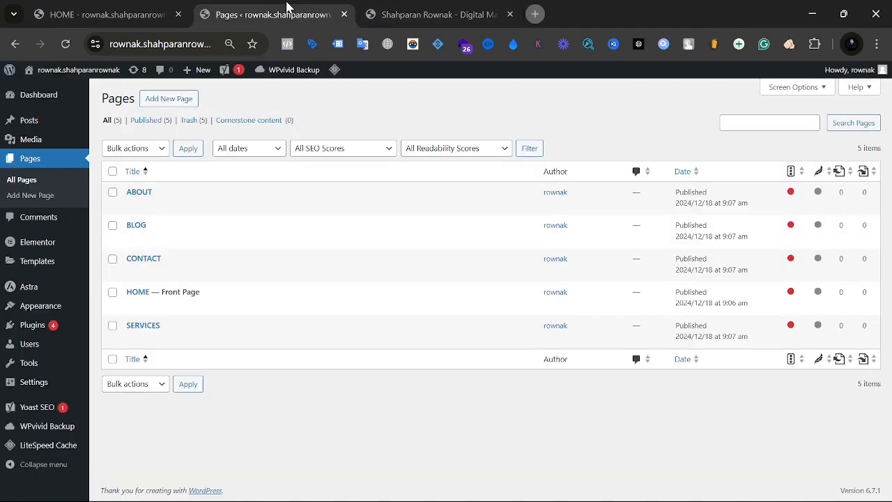
pyautogui.click(487, 10)
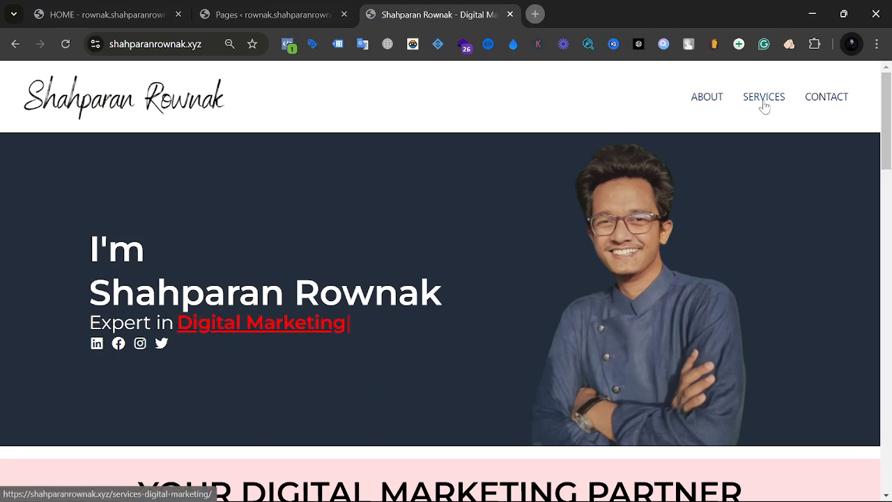
# Step: View the site's About page, dismiss its contact popup, then return to the WordPress Pages list
pyautogui.click(709, 99)
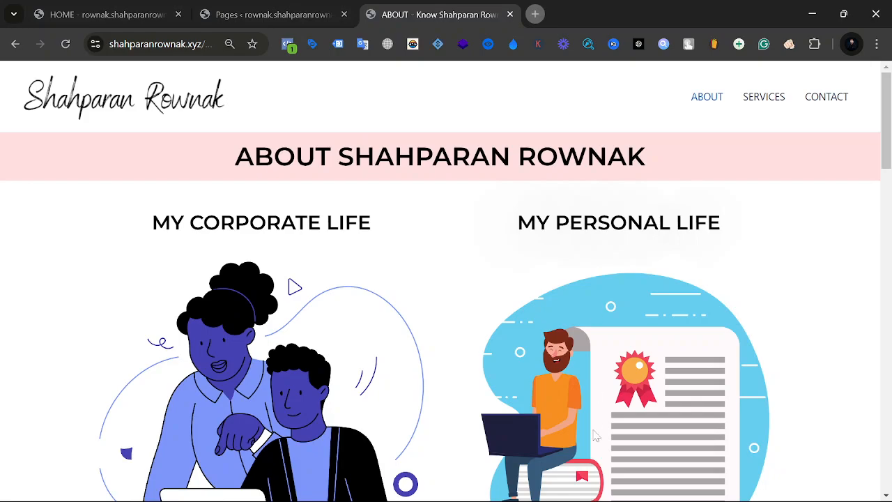
pyautogui.scroll(-9, 596, 436)
pyautogui.scroll(-8, 596, 436)
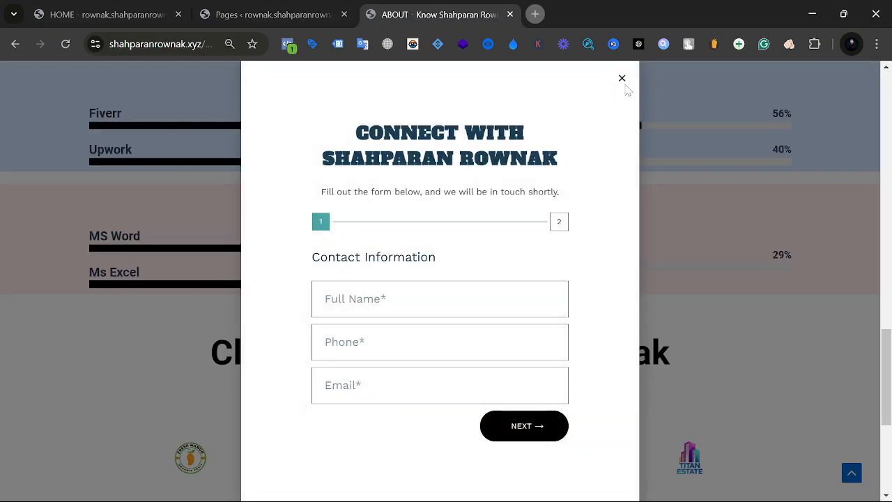
pyautogui.click(623, 83)
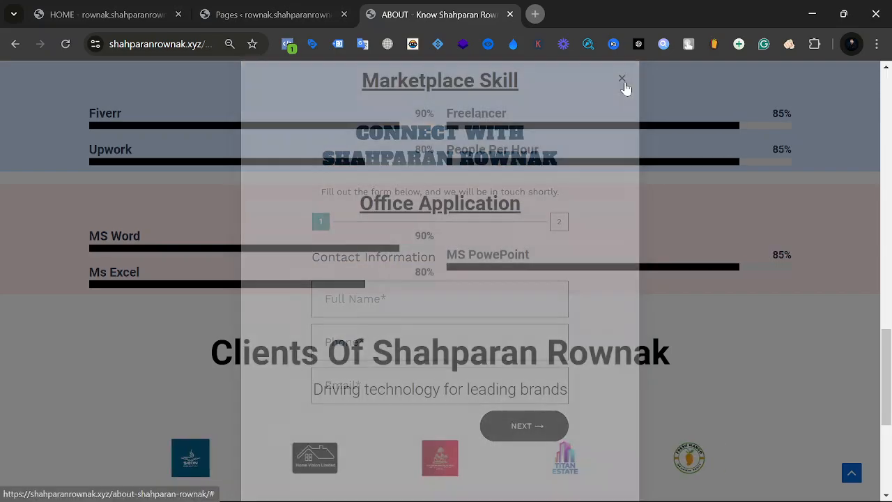
pyautogui.scroll(4, 577, 282)
pyautogui.scroll(15, 575, 281)
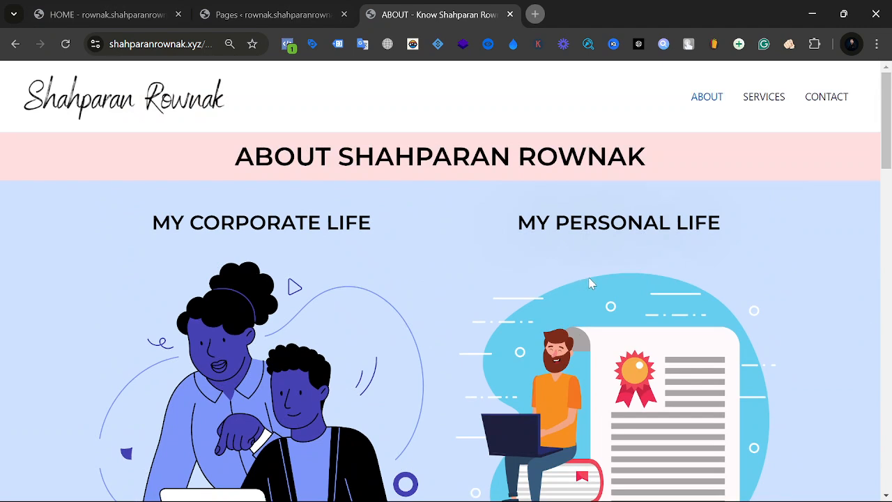
pyautogui.click(289, 7)
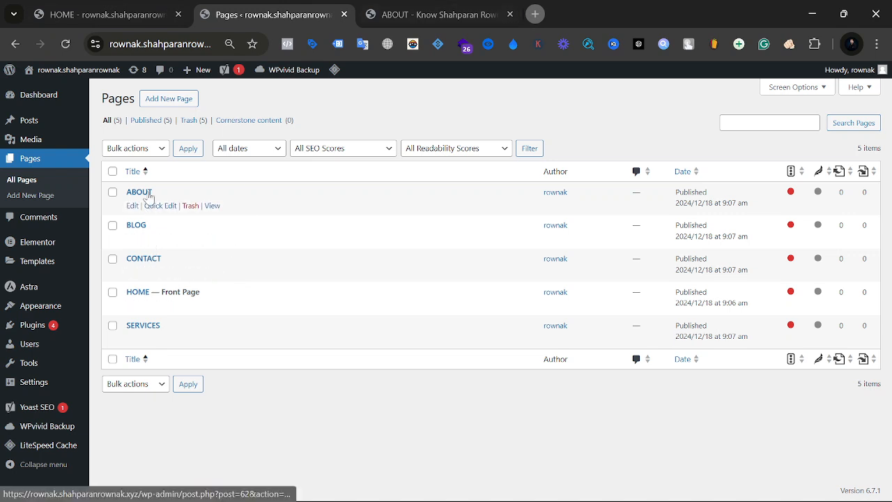
# Step: Edit the ABOUT page from the Pages list and check its empty block editor body
pyautogui.click(149, 195)
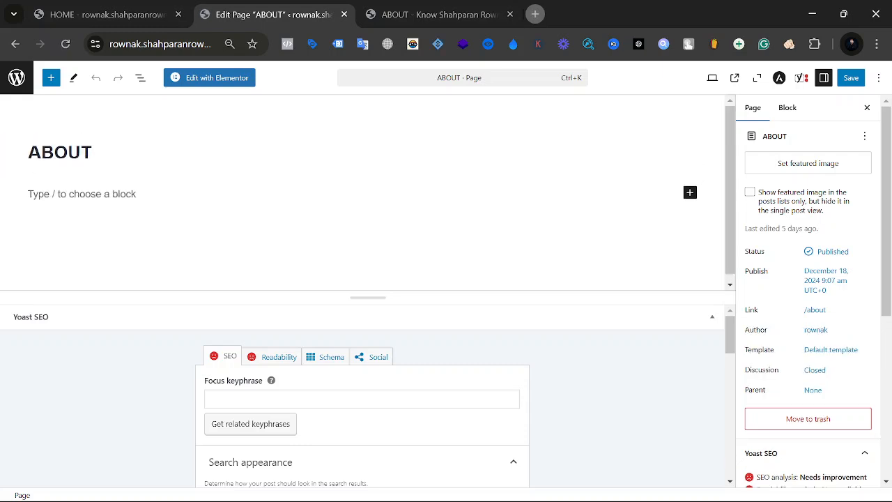
pyautogui.scroll(-3, 265, 396)
pyautogui.scroll(3, 264, 397)
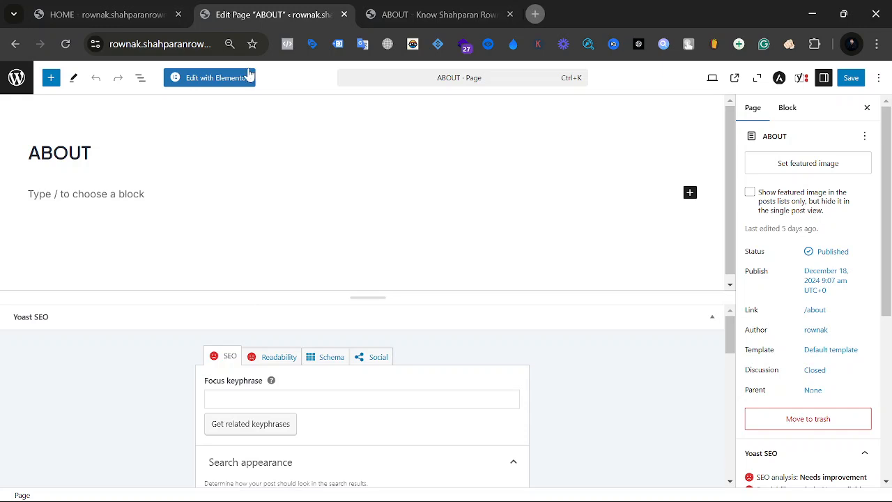
# Step: Load the About page in Elementor, accept the Yoast SEO prompt, and bring up the HOME page tab
pyautogui.click(207, 80)
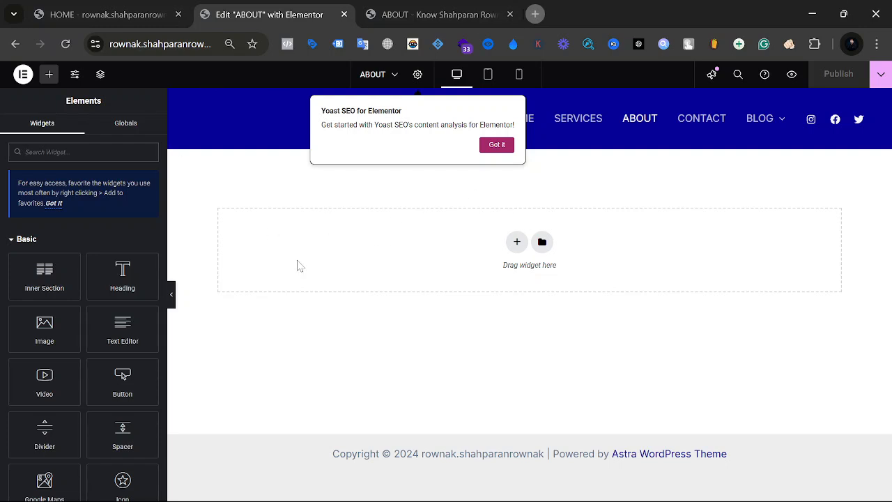
pyautogui.click(494, 147)
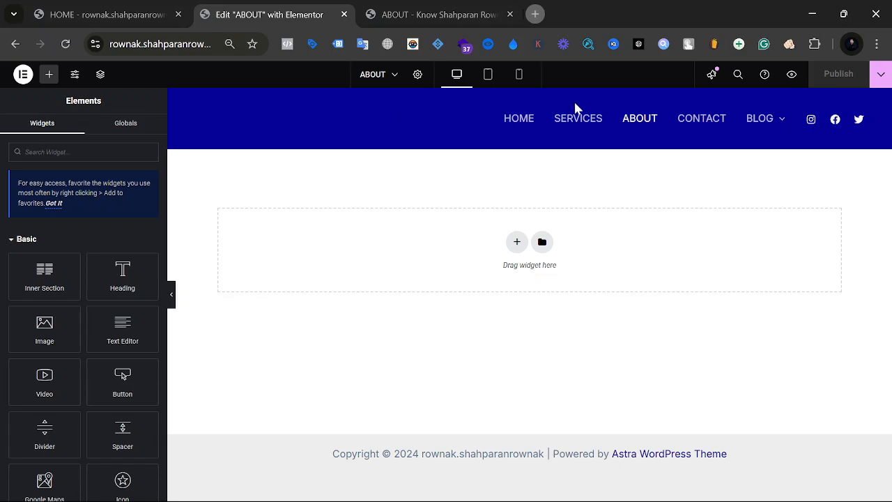
pyautogui.moveTo(754, 124)
pyautogui.click(115, 16)
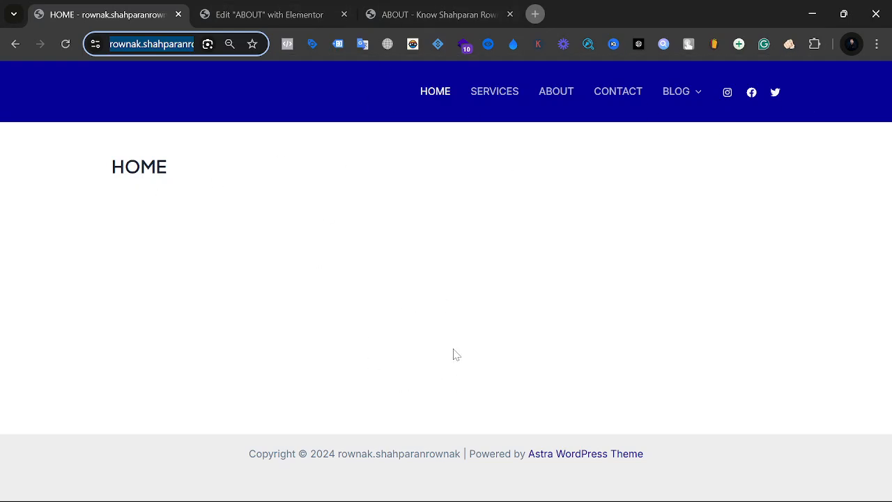
# Step: Select the footer credit text and open the live About page
pyautogui.moveTo(244, 453); pyautogui.dragTo(660, 468)
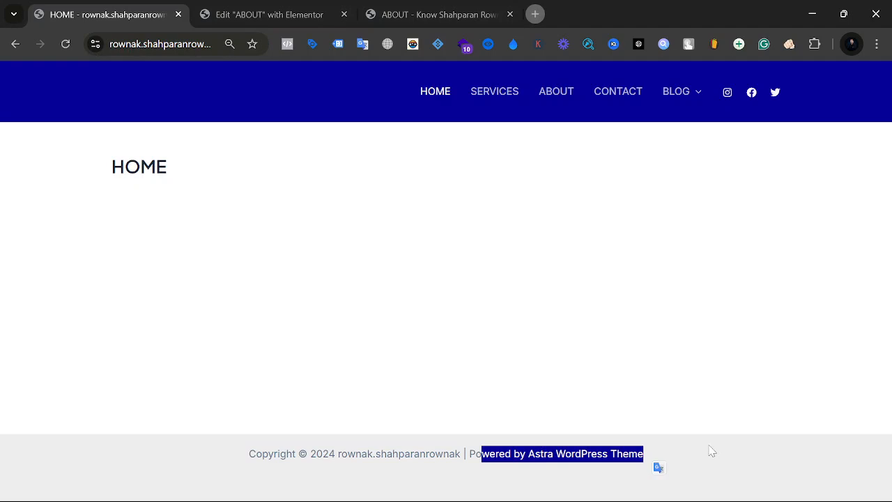
pyautogui.click(700, 422)
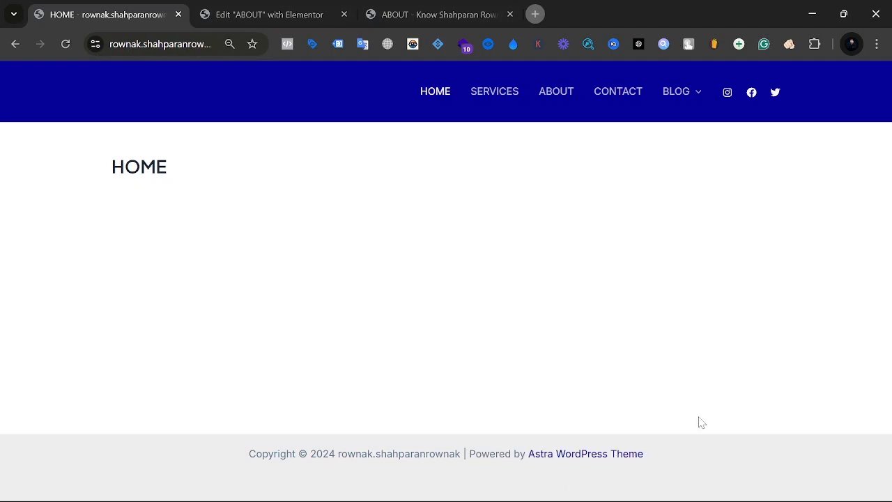
pyautogui.click(414, 9)
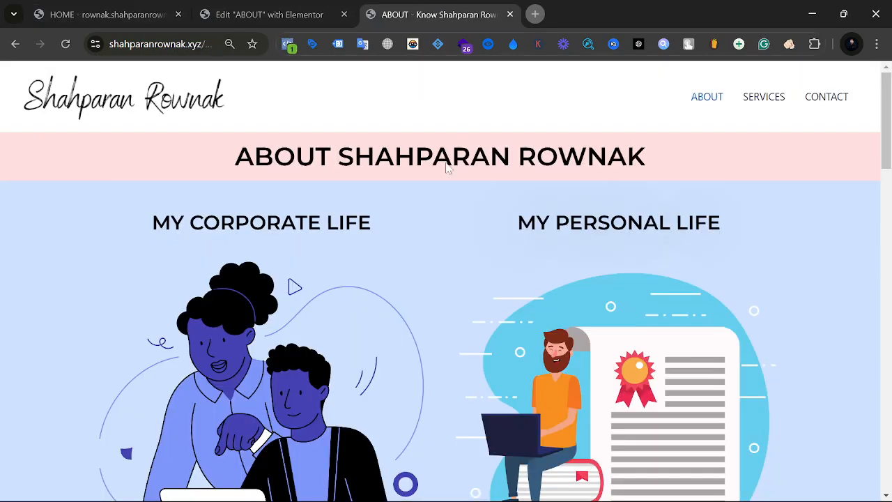
pyautogui.click(260, 7)
# Step: Redock the live About tab first in the tab strip and return to the Elementor editor
pyautogui.moveTo(373, 6); pyautogui.dragTo(288, 19)
pyautogui.moveTo(216, 9); pyautogui.dragTo(339, 40)
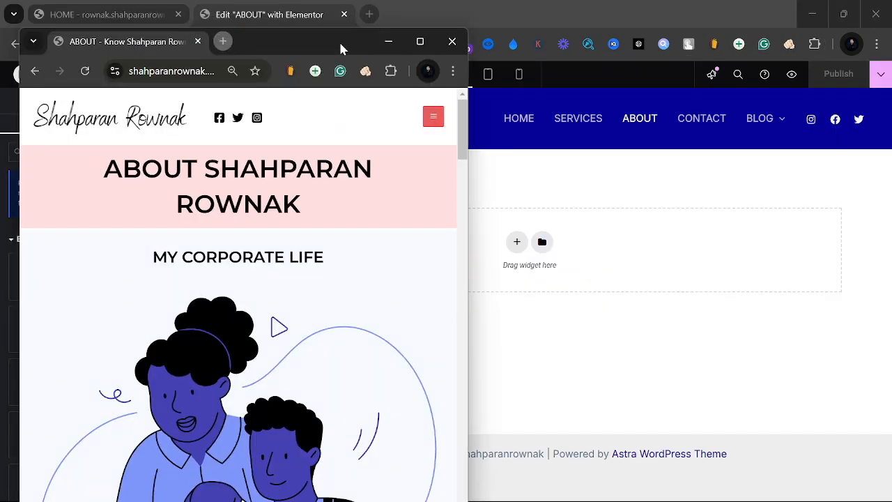
pyautogui.moveTo(80, 40); pyautogui.dragTo(68, 12)
pyautogui.click(392, 16)
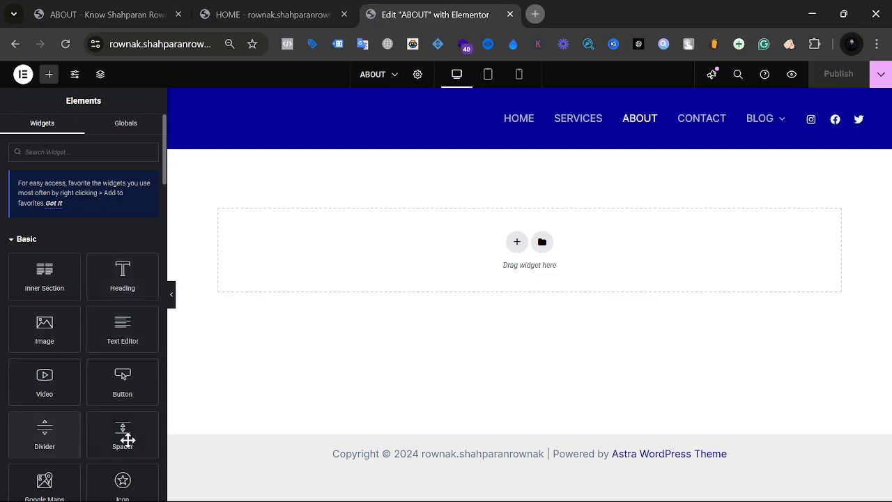
pyautogui.scroll(-1, 123, 423)
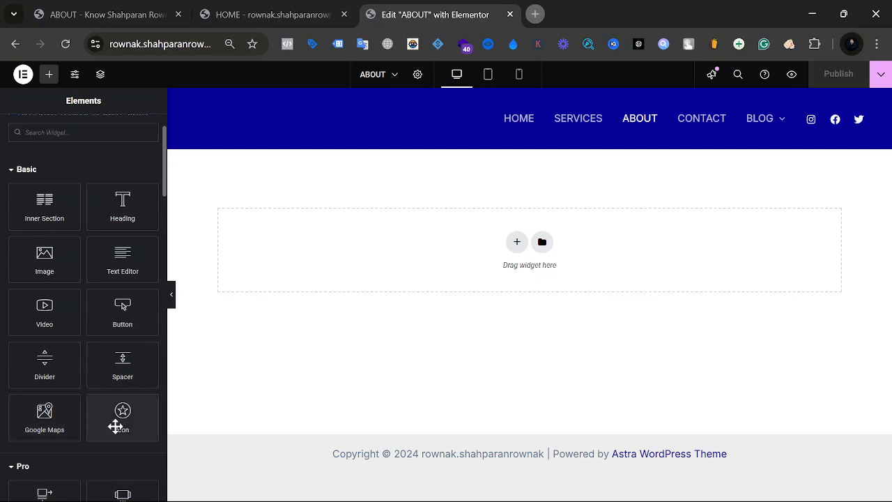
pyautogui.scroll(-2, 119, 411)
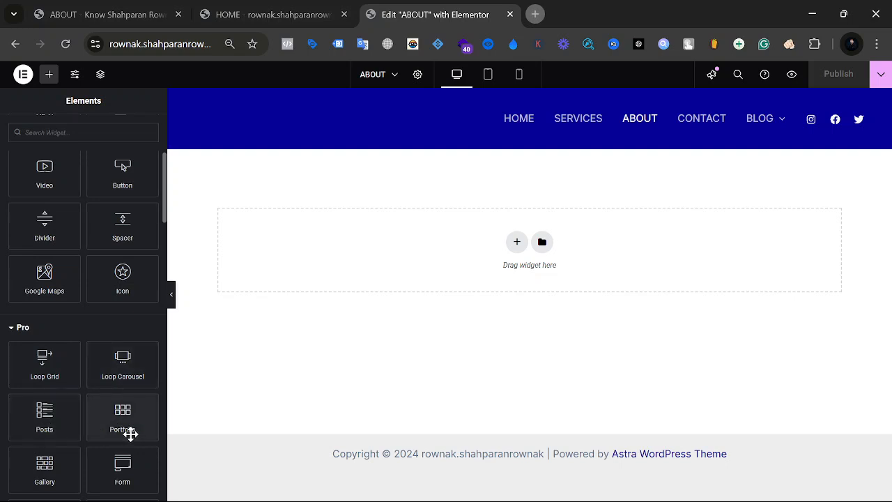
pyautogui.scroll(-2, 130, 429)
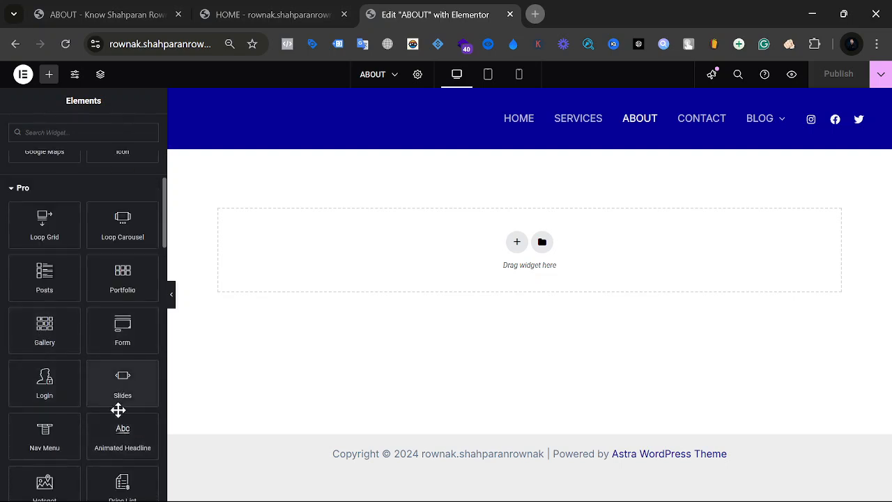
pyautogui.scroll(-1, 127, 442)
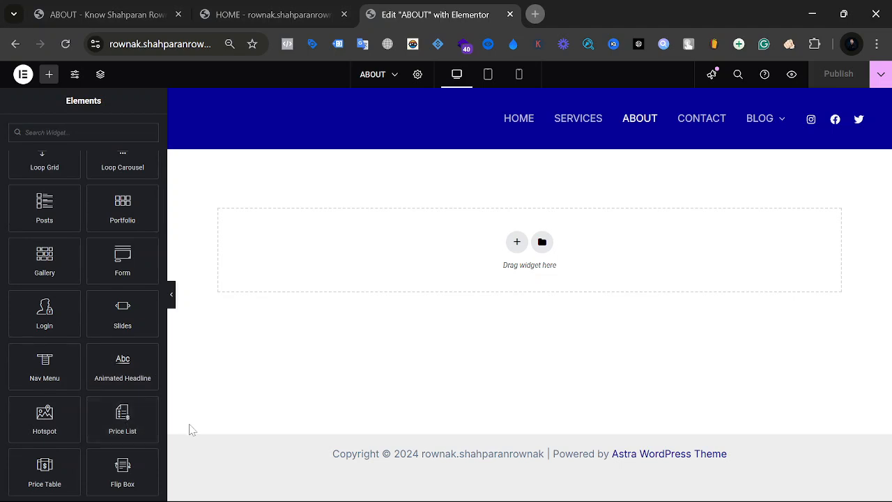
pyautogui.scroll(-1, 53, 467)
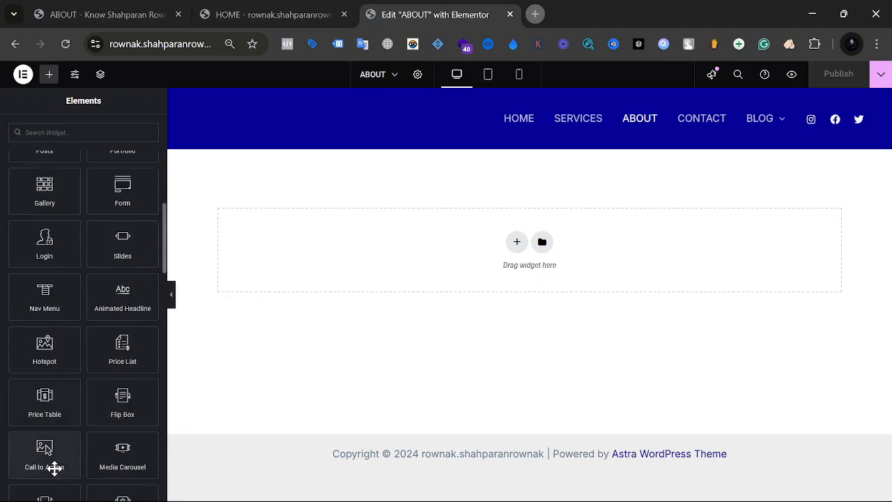
pyautogui.scroll(-2, 44, 411)
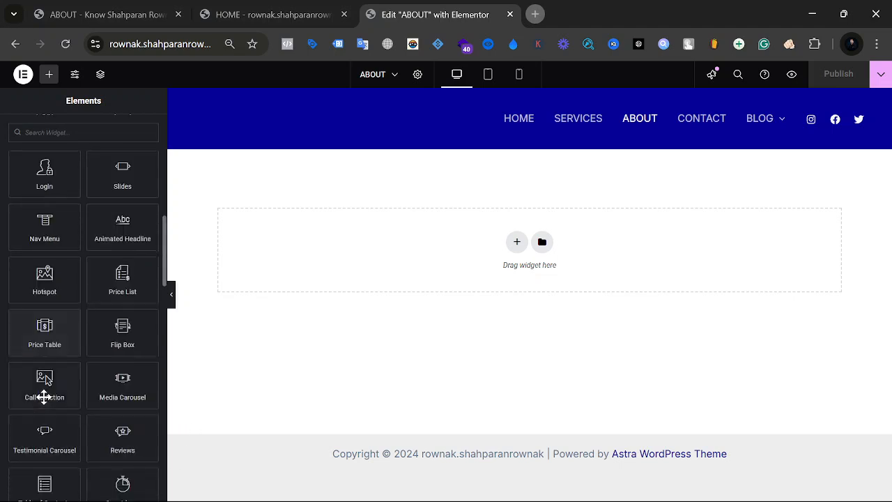
pyautogui.scroll(-10, 44, 403)
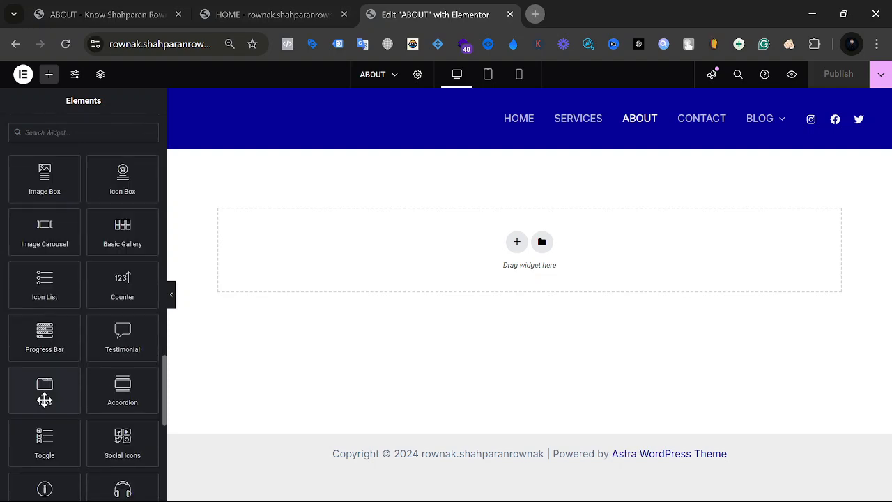
pyautogui.scroll(-1, 45, 408)
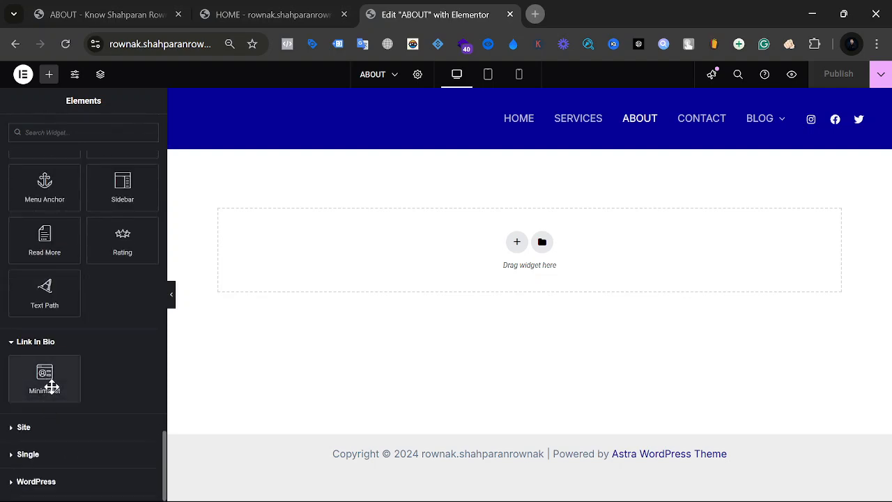
pyautogui.scroll(12, 52, 387)
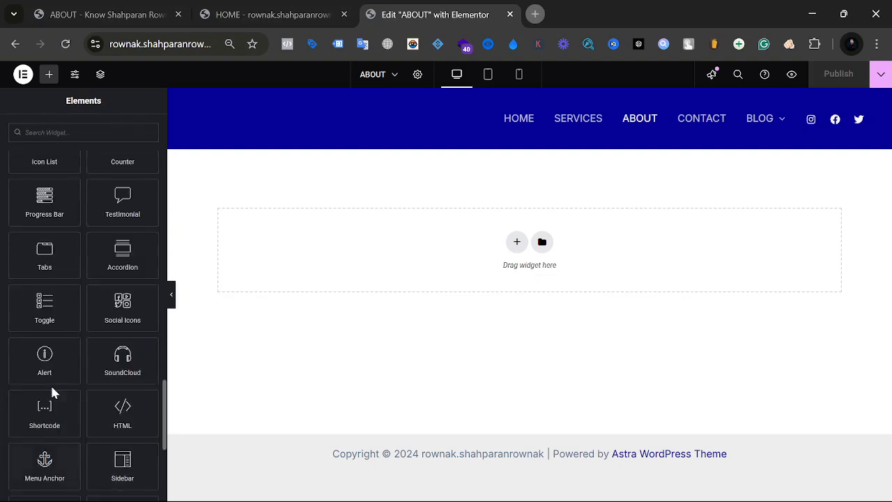
pyautogui.scroll(10, 52, 386)
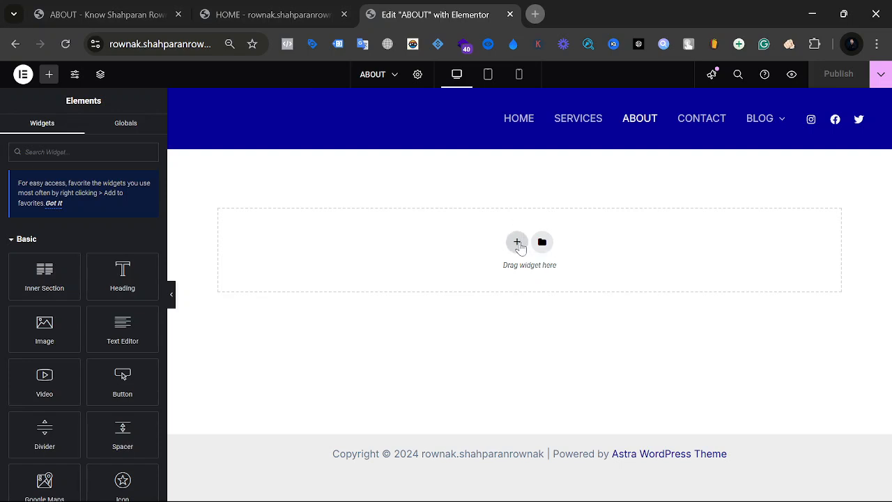
# Step: Start a new section from the empty drop area, then switch to the live site tab
pyautogui.click(518, 243)
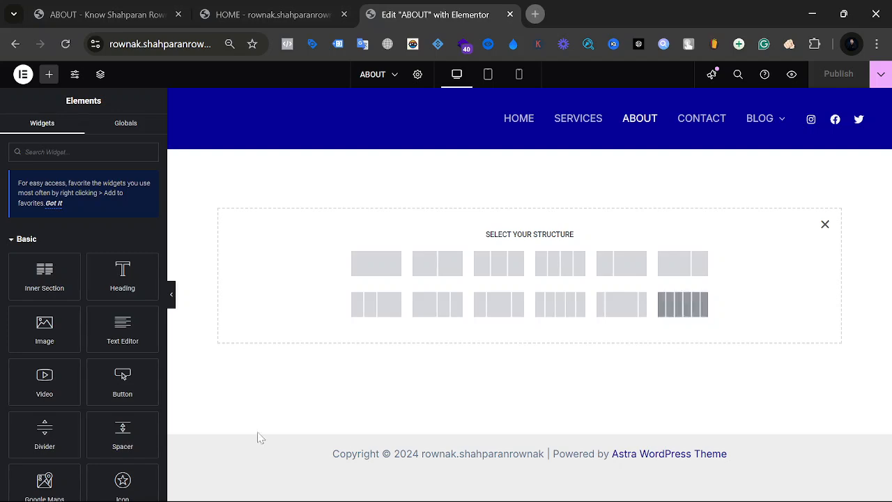
pyautogui.click(202, 9)
# Step: Review the live page's corporate-life and personal-life columns, then return to the Elementor editor
pyautogui.click(50, 5)
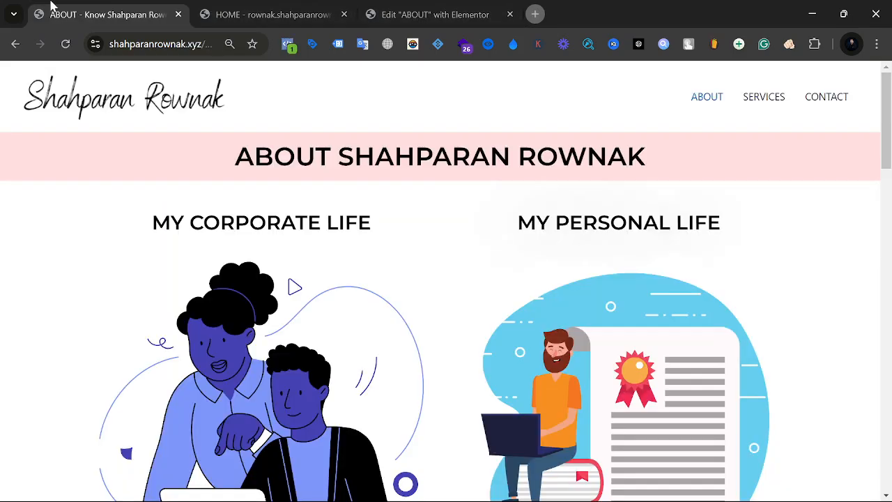
pyautogui.scroll(-3, 422, 261)
pyautogui.scroll(2, 427, 257)
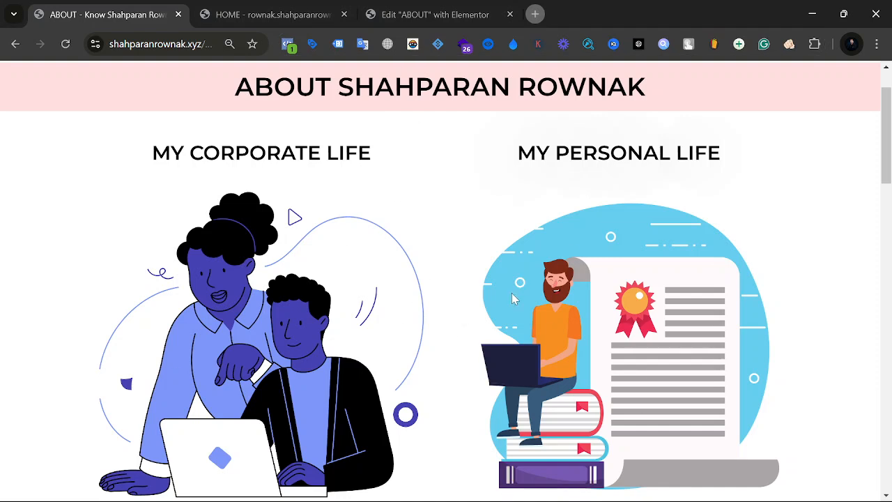
pyautogui.moveTo(131, 135); pyautogui.dragTo(296, 396)
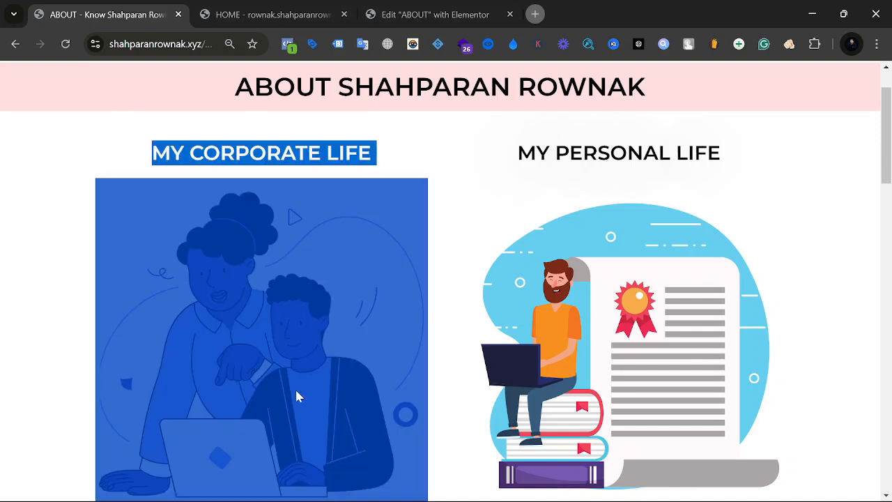
pyautogui.moveTo(506, 148); pyautogui.dragTo(635, 397)
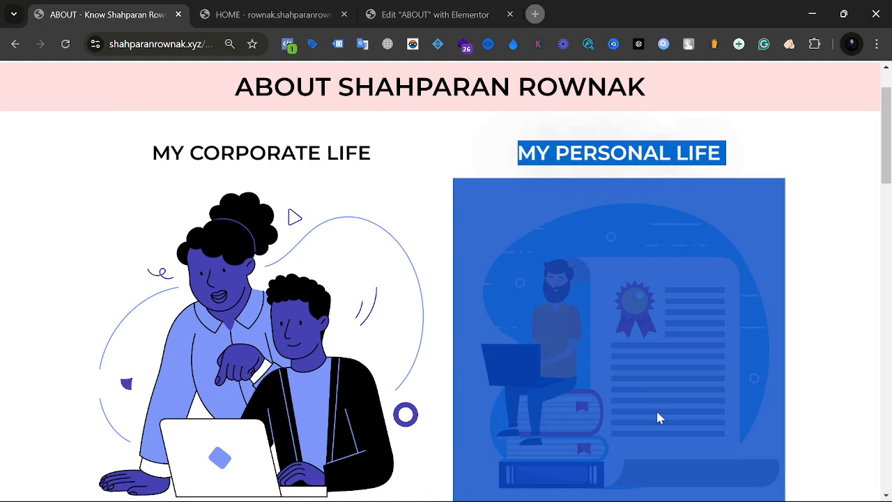
pyautogui.click(467, 8)
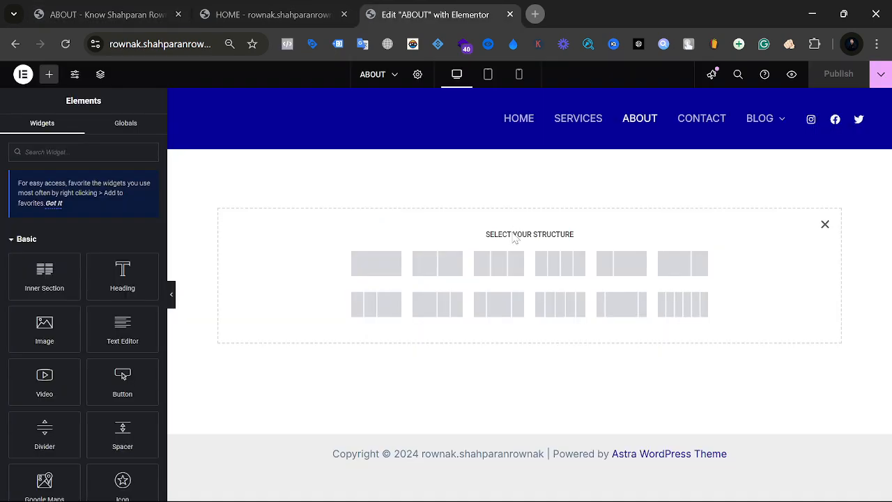
# Step: Choose the two-column structure for the new section and bring back the widget list
pyautogui.click(452, 268)
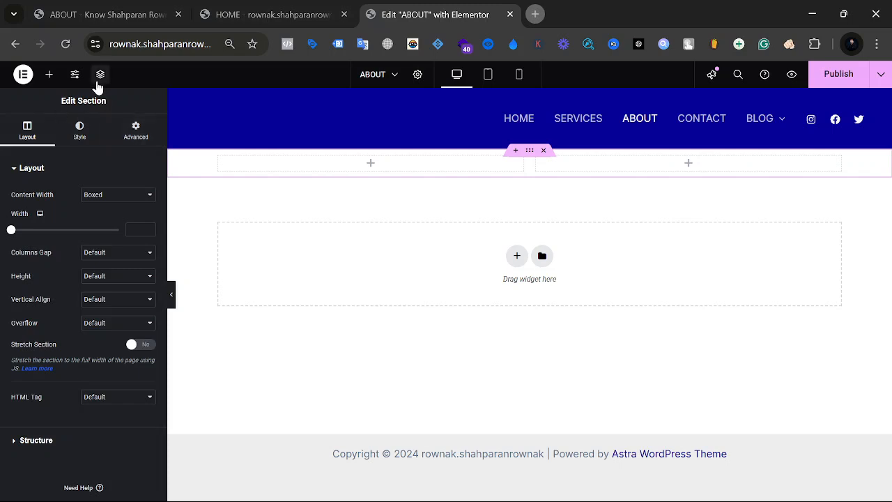
pyautogui.click(49, 74)
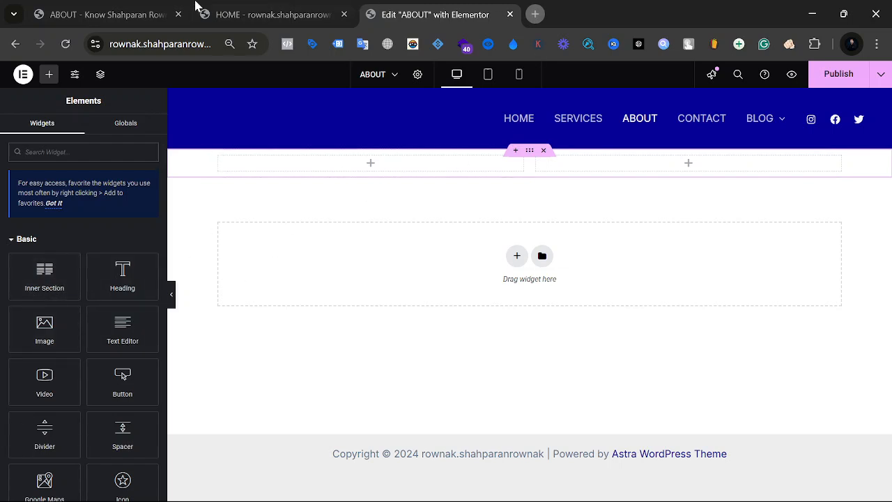
# Step: Move the live About tab after HOME and select its MY CORPORATE LIFE heading
pyautogui.click(144, 6)
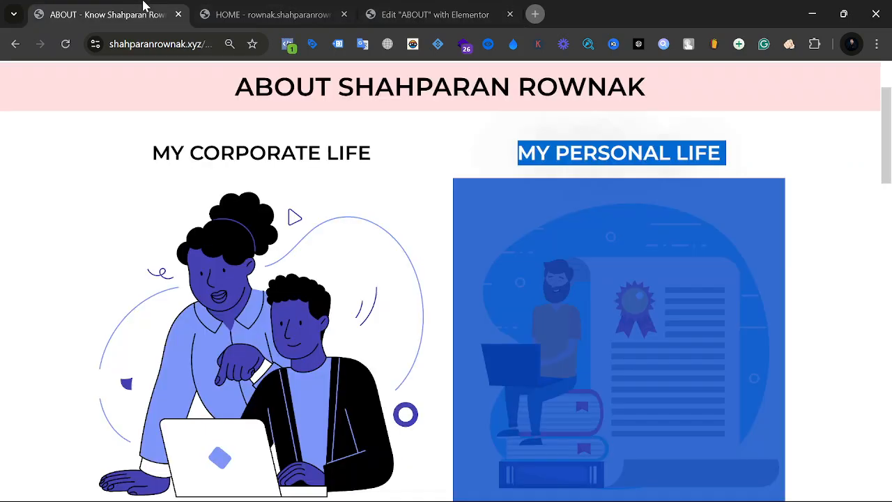
pyautogui.moveTo(144, 7); pyautogui.dragTo(256, 6)
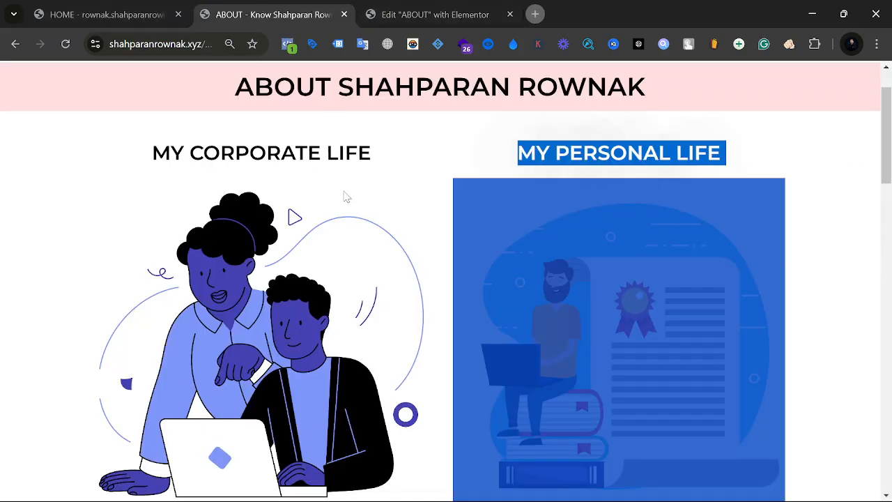
pyautogui.scroll(1, 358, 197)
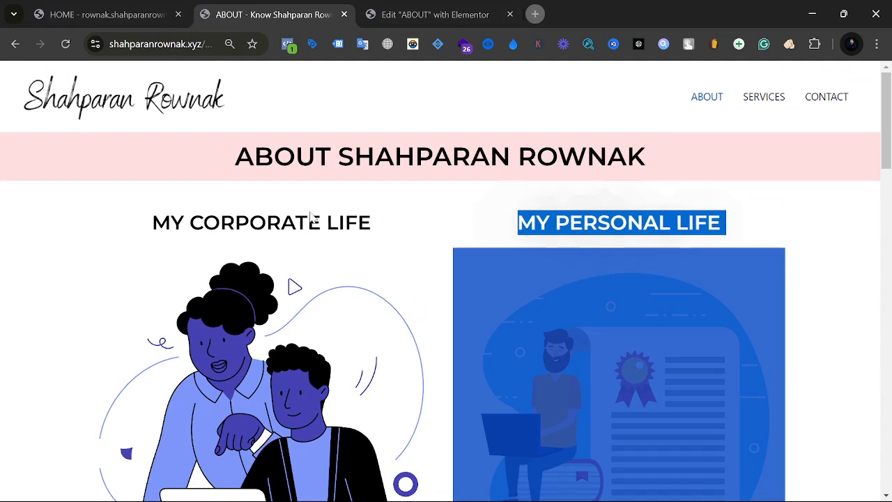
pyautogui.moveTo(143, 227); pyautogui.dragTo(379, 236)
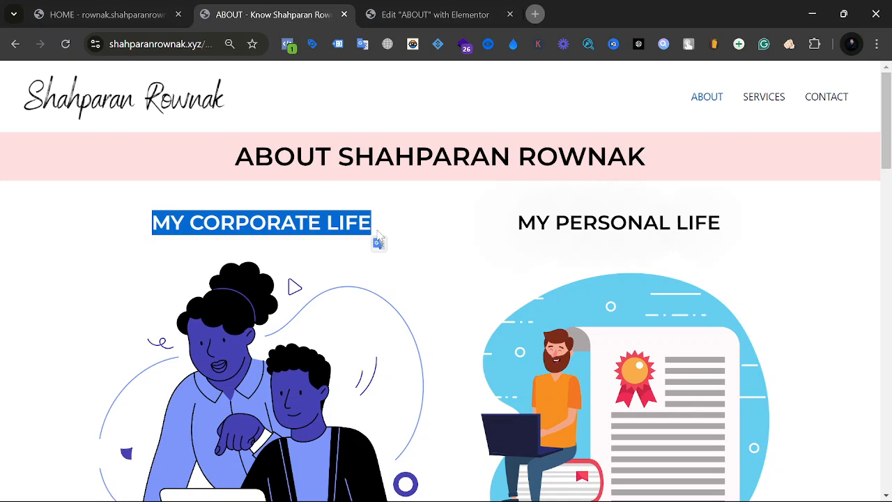
# Step: Inspect the live ABOUT heading, then start another section below the columns in Elementor
pyautogui.click(474, 9)
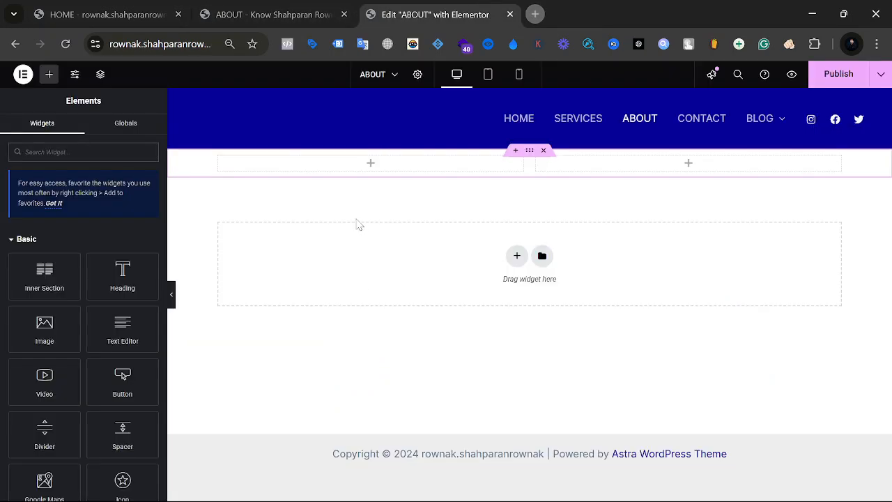
pyautogui.click(271, 10)
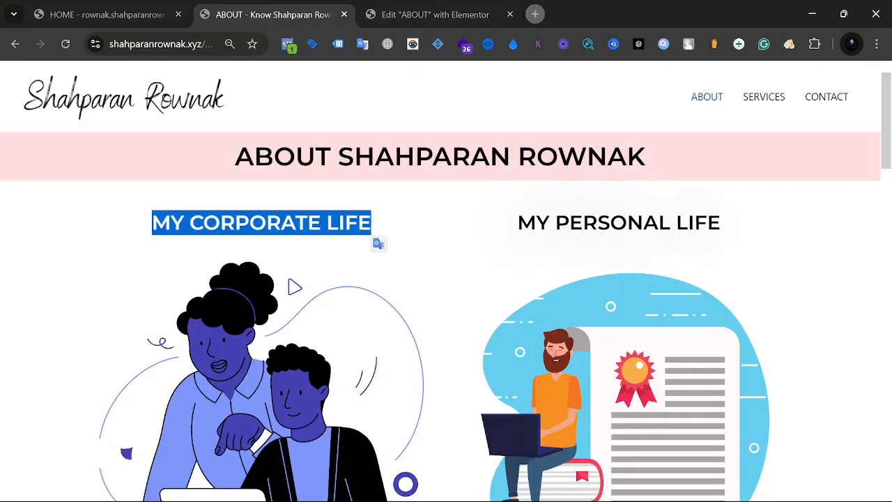
pyautogui.click(379, 178)
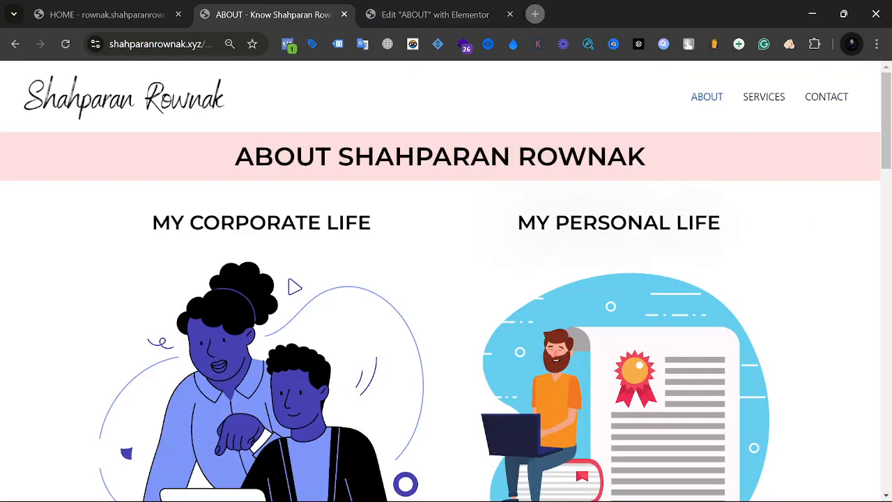
pyautogui.moveTo(282, 144); pyautogui.dragTo(741, 147)
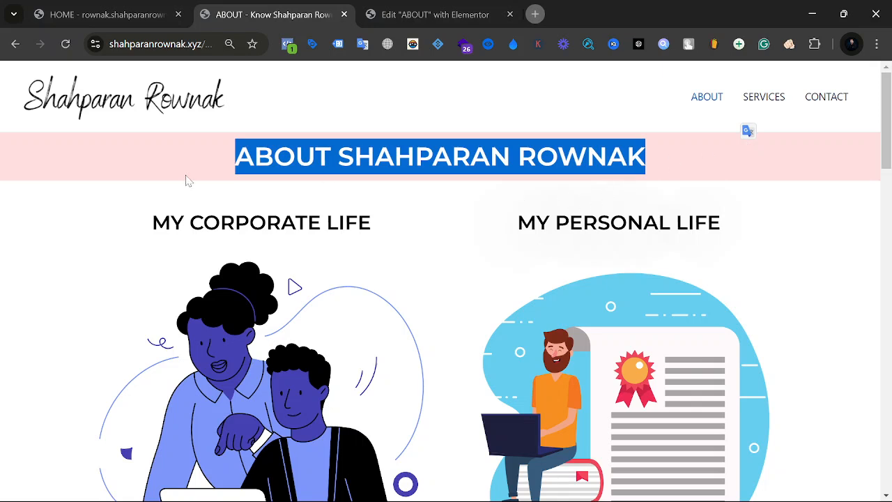
pyautogui.click(133, 143)
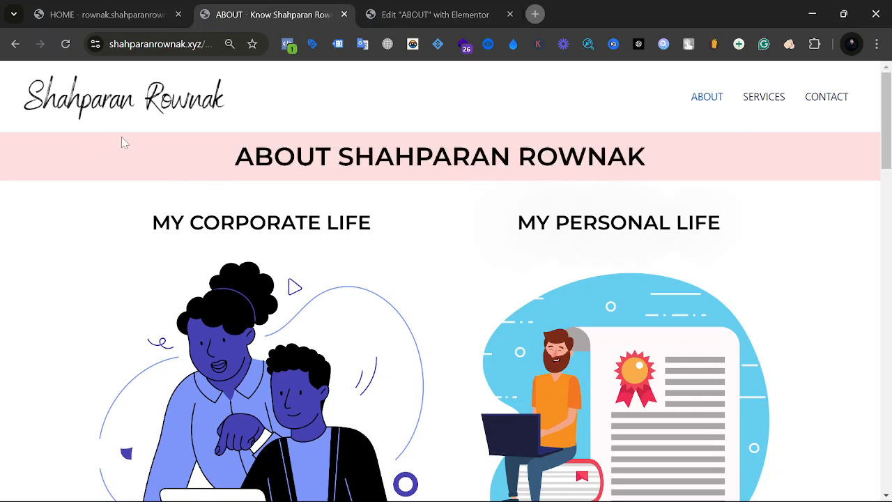
pyautogui.click(411, 13)
pyautogui.click(516, 256)
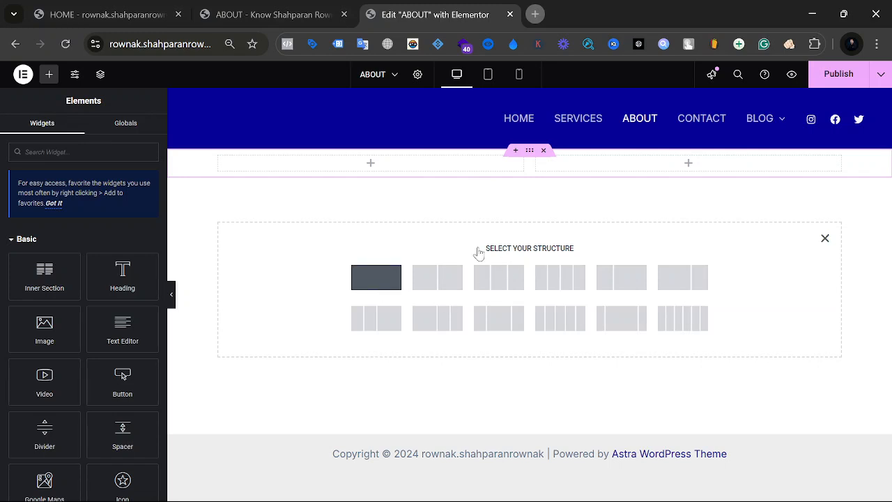
# Step: Add a single-column section and move it above the two-column section
pyautogui.click(360, 273)
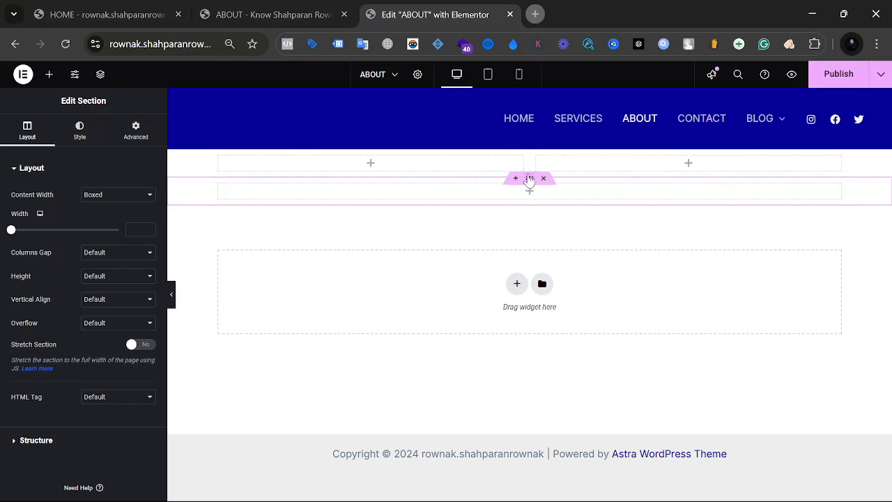
pyautogui.moveTo(529, 179); pyautogui.dragTo(528, 154)
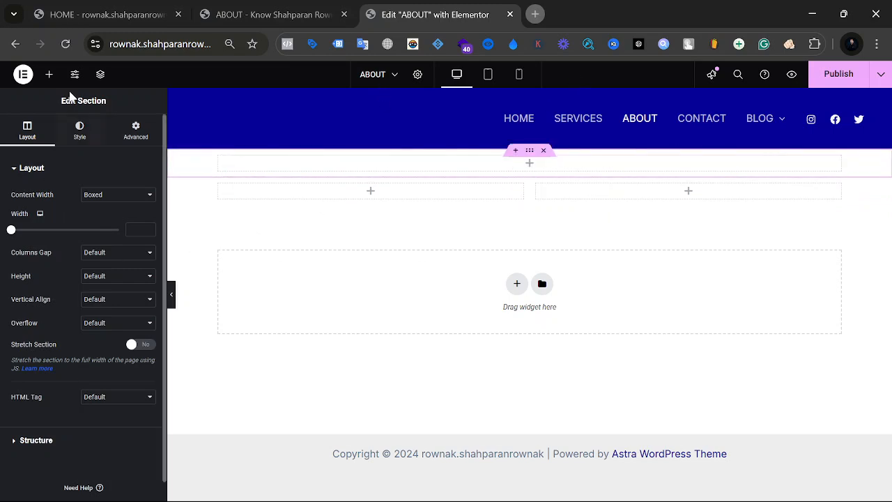
pyautogui.click(48, 74)
# Step: Compare with the live ABOUT heading and try dropping a heading into the top section
pyautogui.click(289, 13)
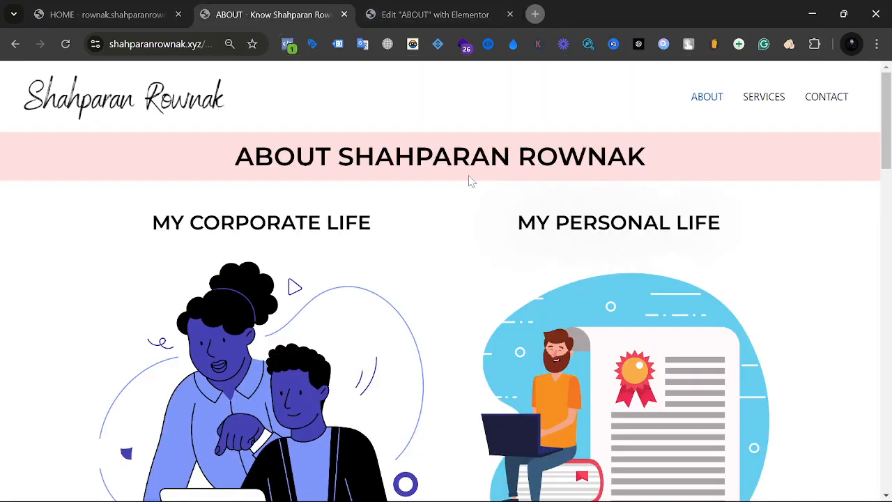
pyautogui.moveTo(207, 151); pyautogui.dragTo(790, 175)
pyautogui.hotkey('ctrl', 'c')
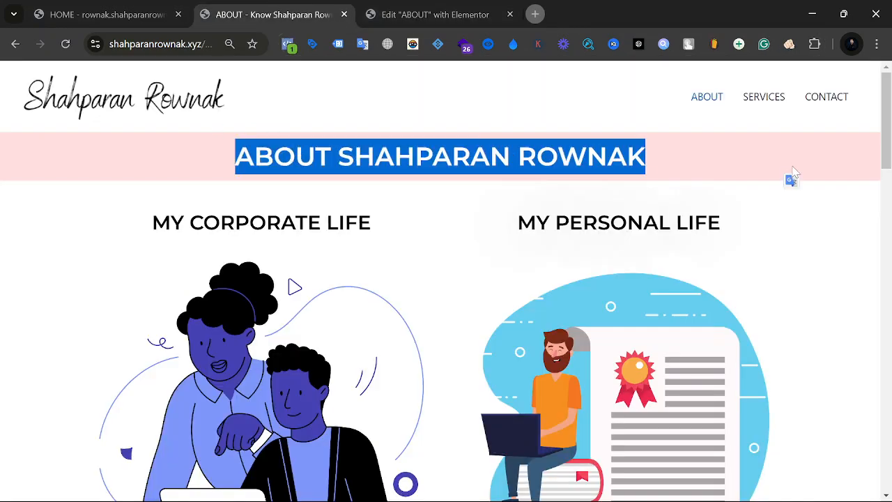
pyautogui.click(479, 7)
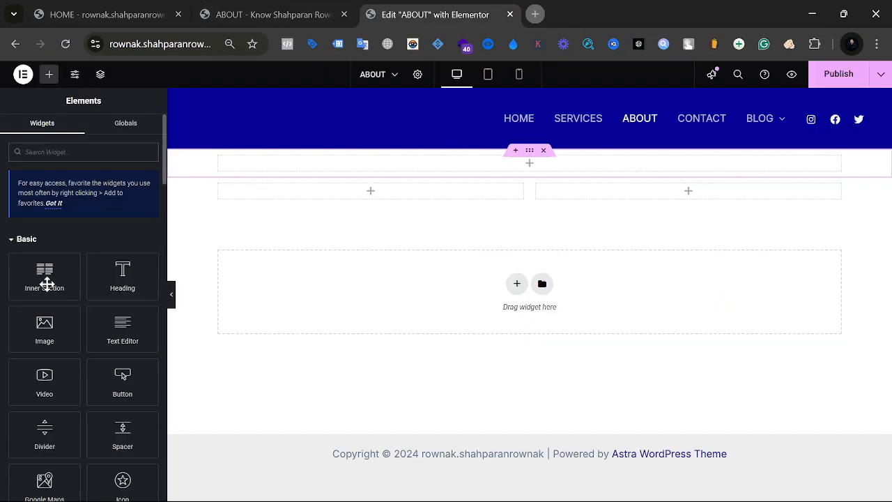
pyautogui.moveTo(120, 284)
pyautogui.mouseDown()
pyautogui.moveTo(464, 162)
pyautogui.moveTo(100, 290)
pyautogui.moveTo(123, 285)
pyautogui.mouseUp()
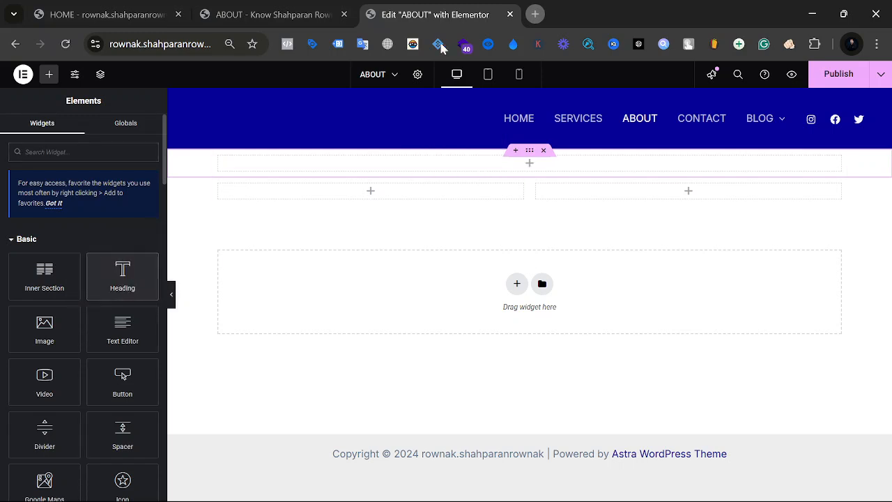
pyautogui.click(268, 10)
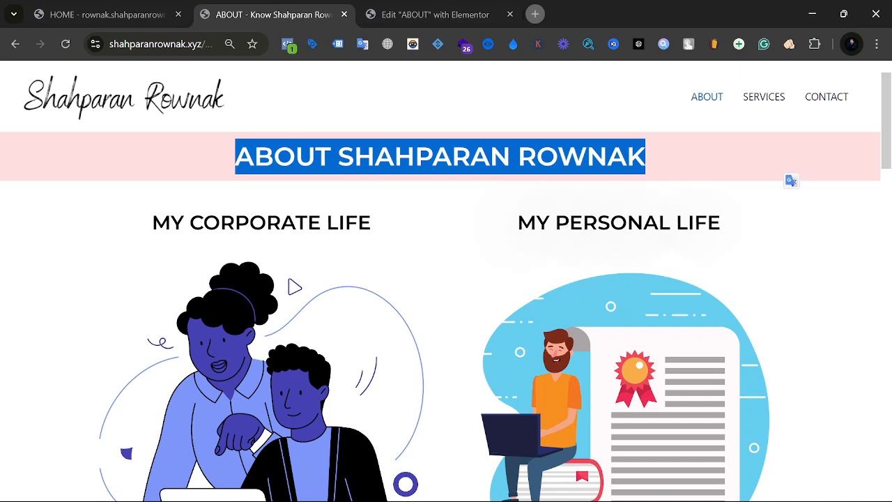
# Step: Drop a Heading widget into the top one-column section, showing 'Add Your Heading Text Here'
pyautogui.click(397, 7)
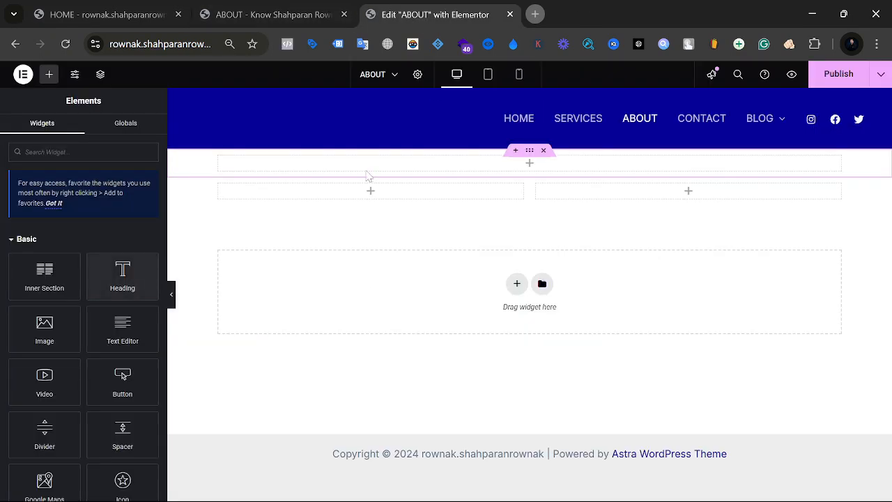
pyautogui.moveTo(116, 280); pyautogui.dragTo(488, 172)
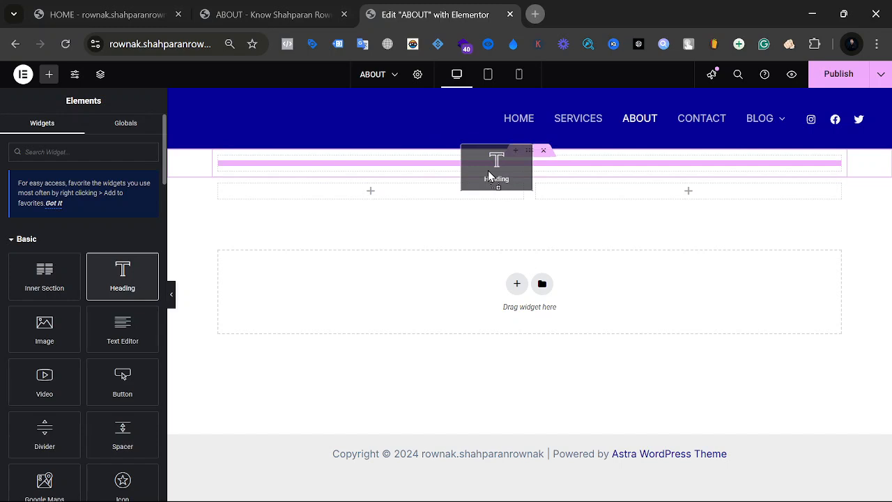
pyautogui.moveTo(487, 171); pyautogui.dragTo(489, 171)
pyautogui.moveTo(488, 170); pyautogui.dragTo(488, 170)
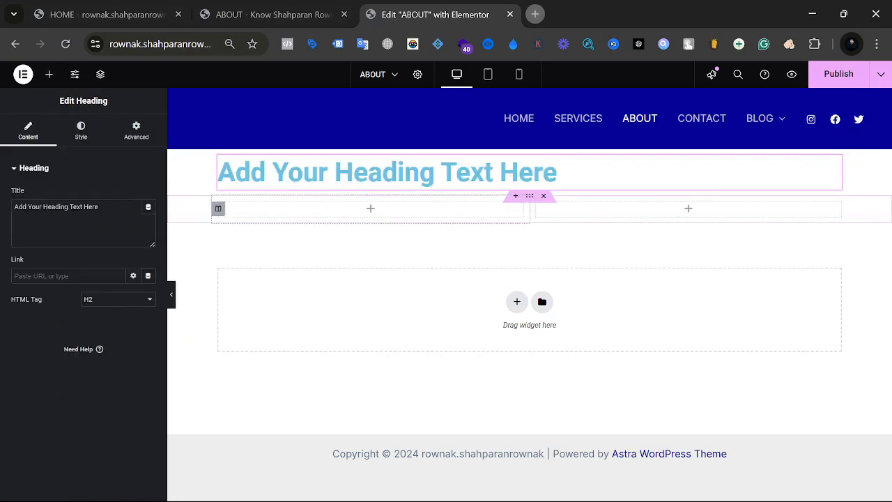
# Step: Replace the placeholder title by pasting the ABOUT heading text with the owner's name
pyautogui.click(563, 174)
pyautogui.hotkey('ctrl', 'a')
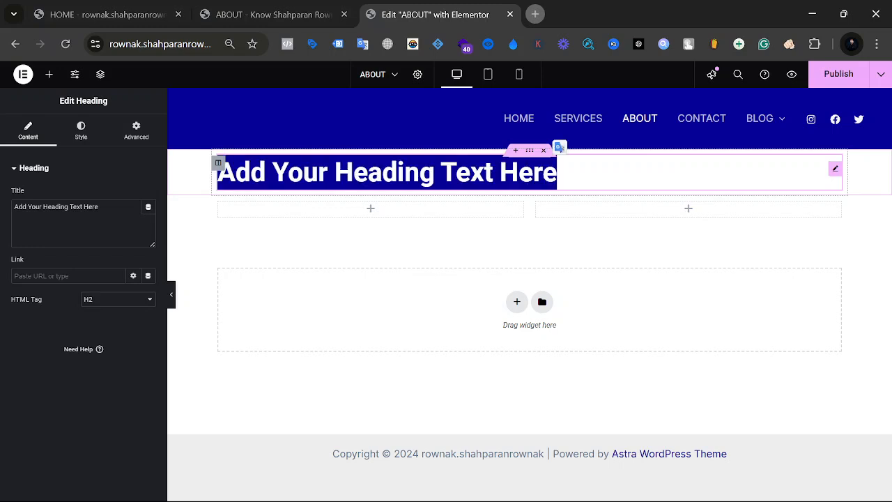
pyautogui.moveTo(110, 215); pyautogui.dragTo(2, 226)
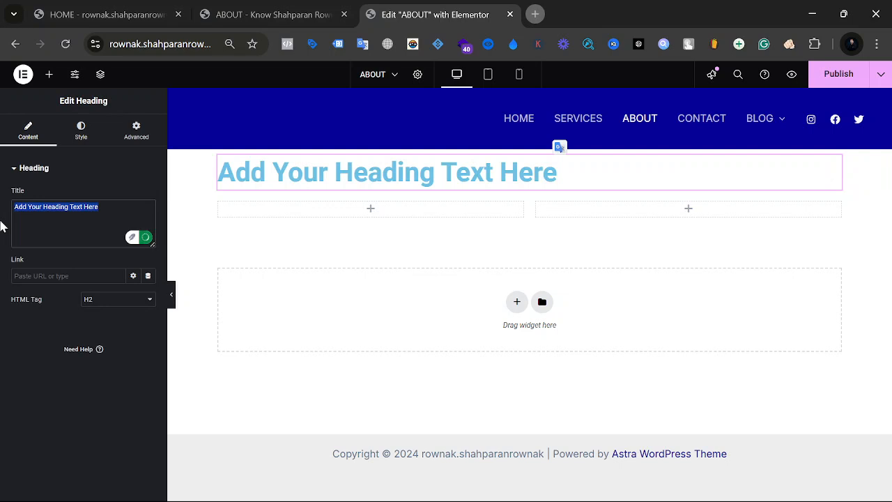
pyautogui.hotkey('ctrl', 'v')
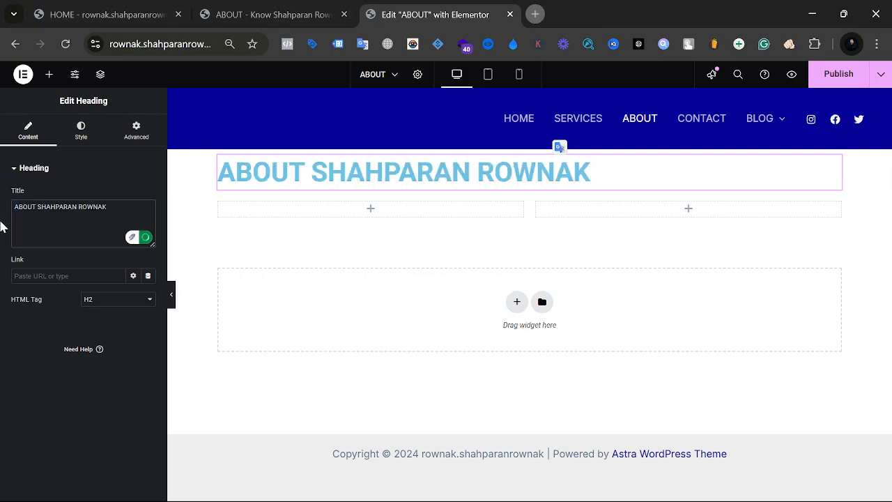
pyautogui.click(288, 16)
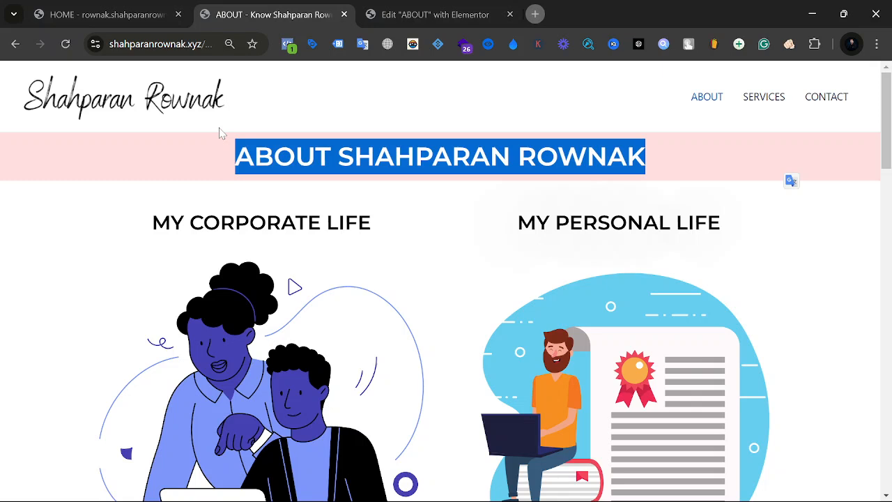
pyautogui.click(435, 8)
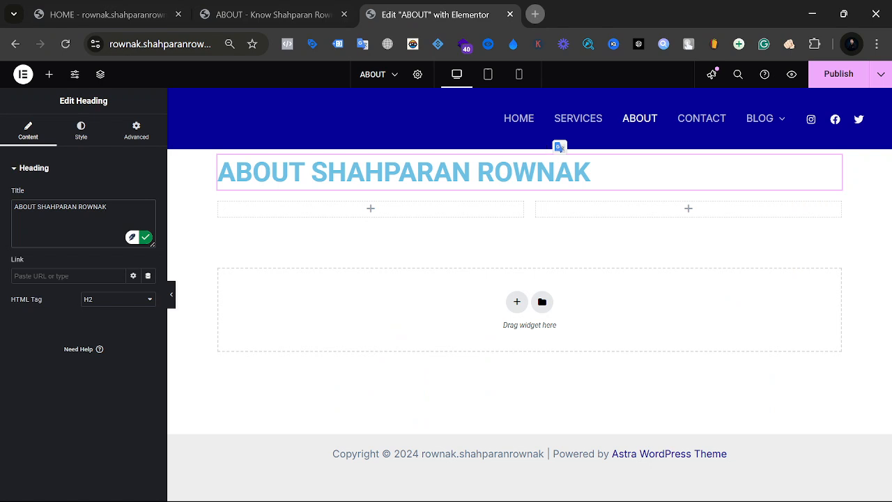
# Step: Check the new heading text against the live About page heading
pyautogui.hotkey('ctrl', 'a')
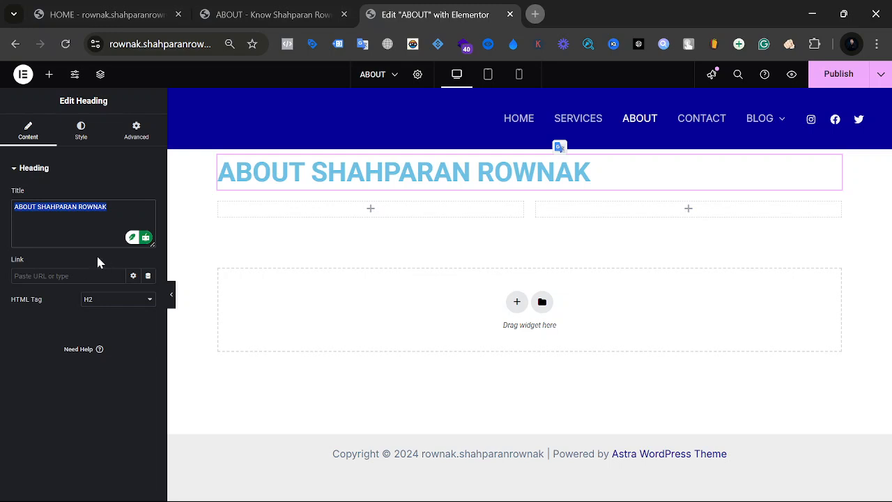
pyautogui.click(59, 207)
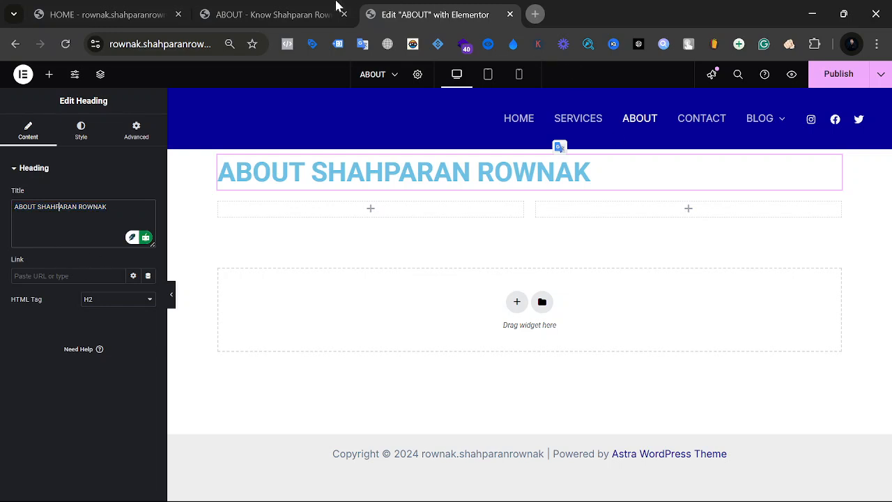
pyautogui.click(315, 7)
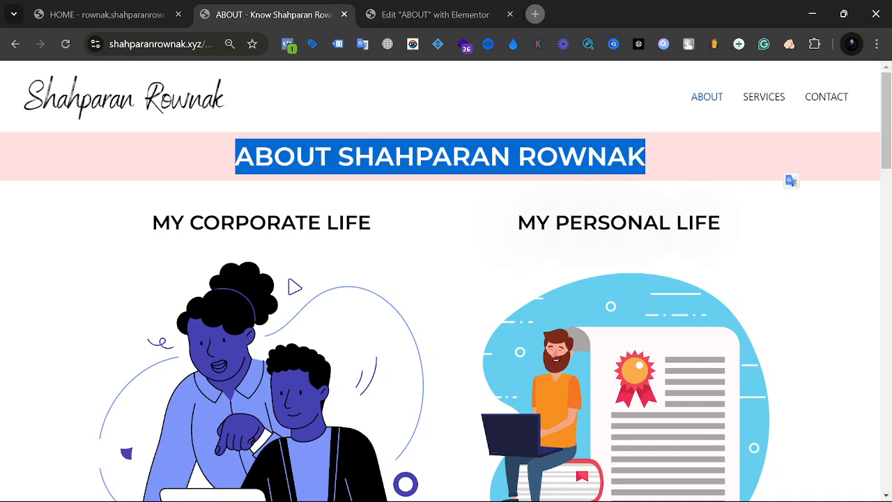
pyautogui.click(490, 7)
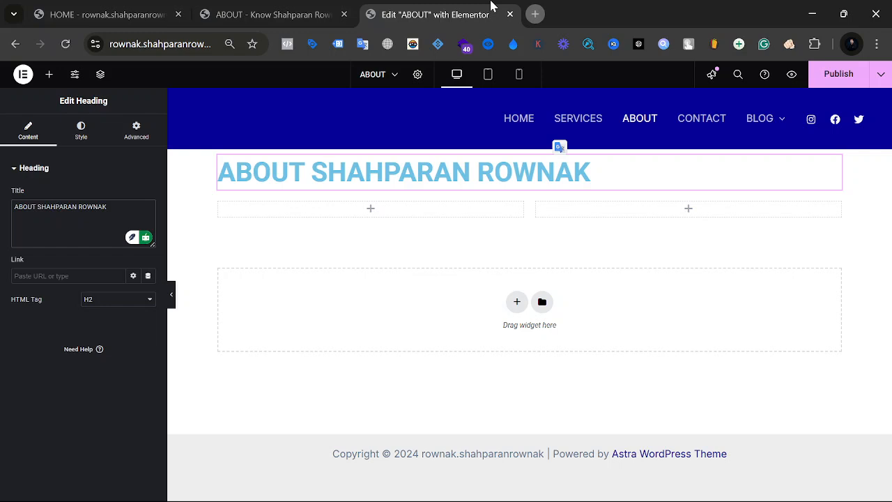
pyautogui.click(591, 174)
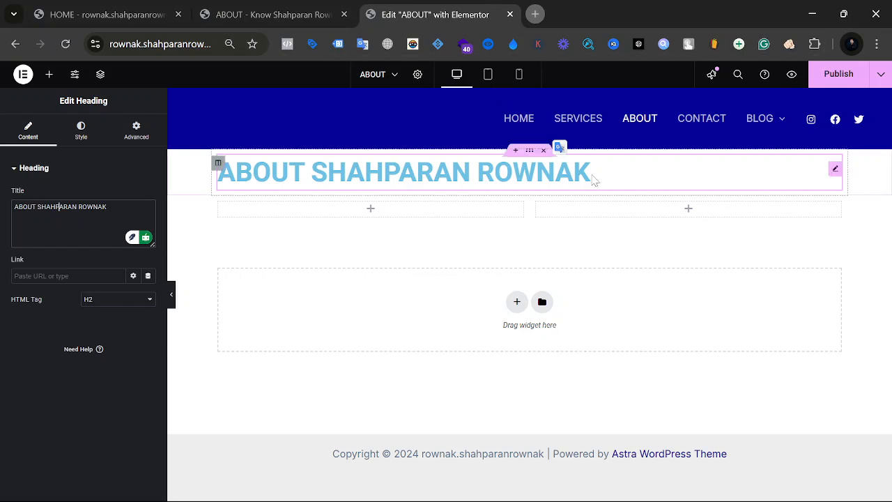
pyautogui.moveTo(590, 174); pyautogui.dragTo(207, 183)
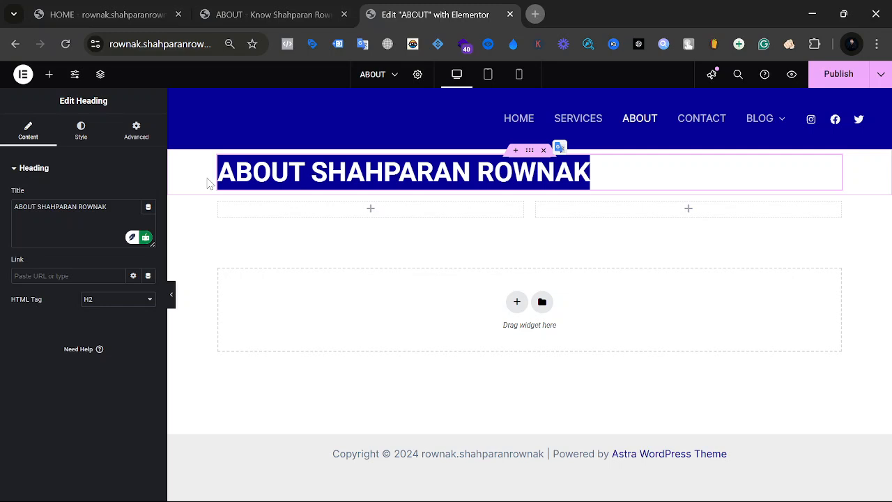
pyautogui.click(218, 7)
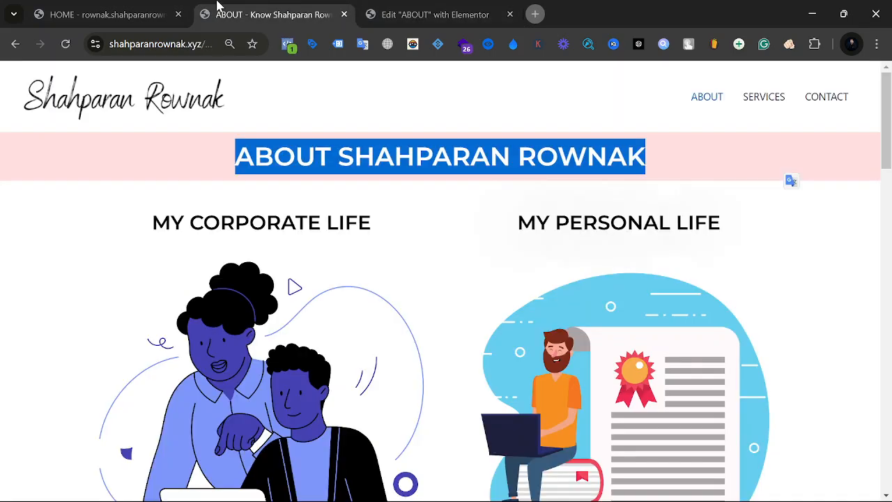
pyautogui.click(421, 7)
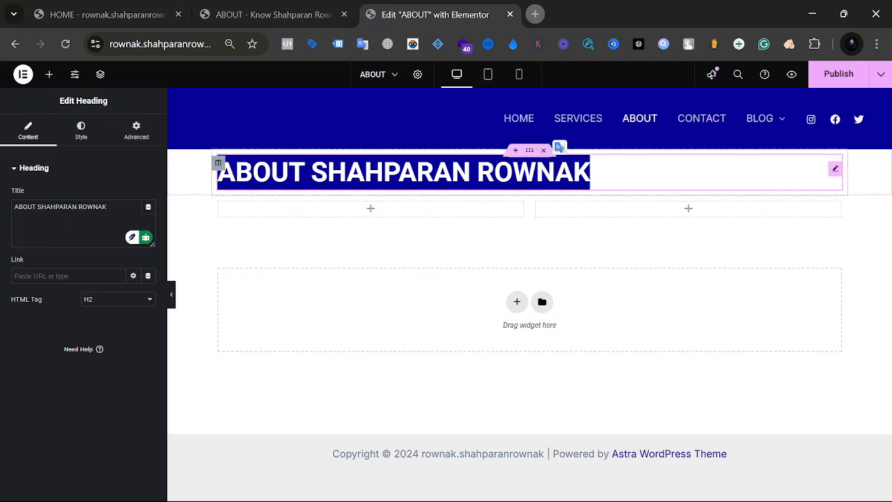
pyautogui.click(205, 249)
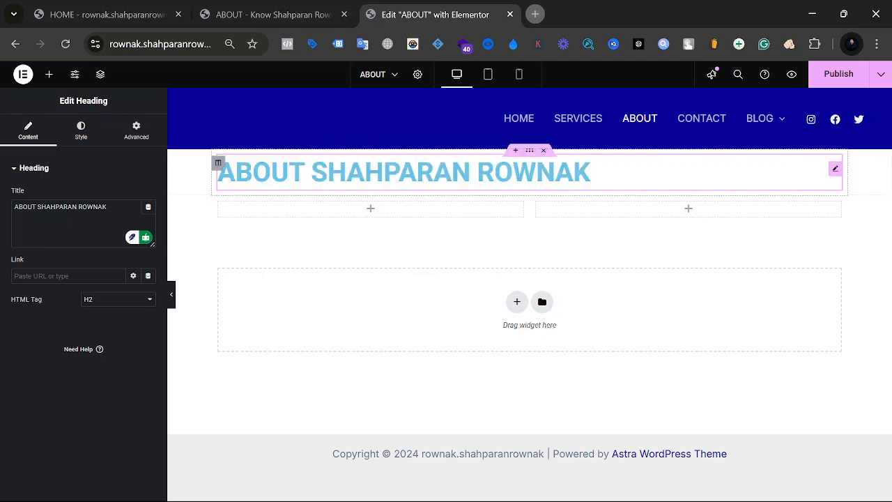
pyautogui.click(292, 15)
pyautogui.click(415, 8)
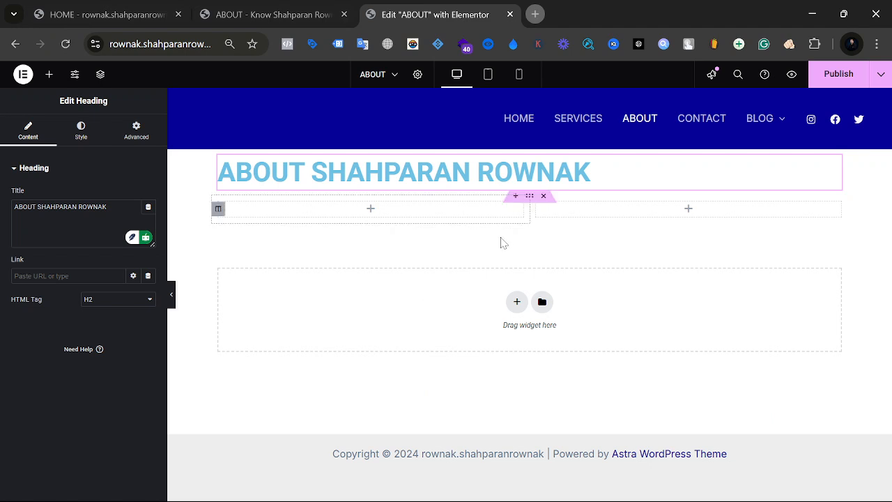
pyautogui.click(82, 139)
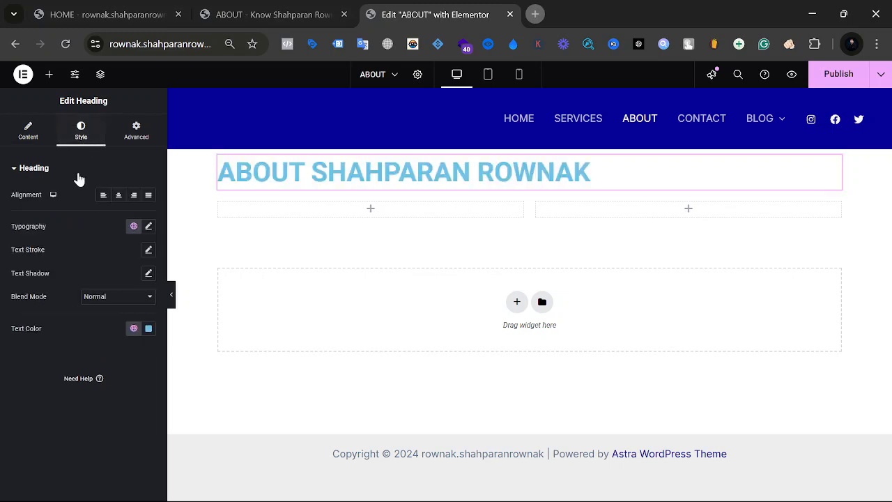
pyautogui.moveTo(11, 194); pyautogui.dragTo(42, 197)
pyautogui.moveTo(15, 225)
pyautogui.mouseDown()
pyautogui.moveTo(42, 228)
pyautogui.moveTo(62, 255)
pyautogui.mouseUp()
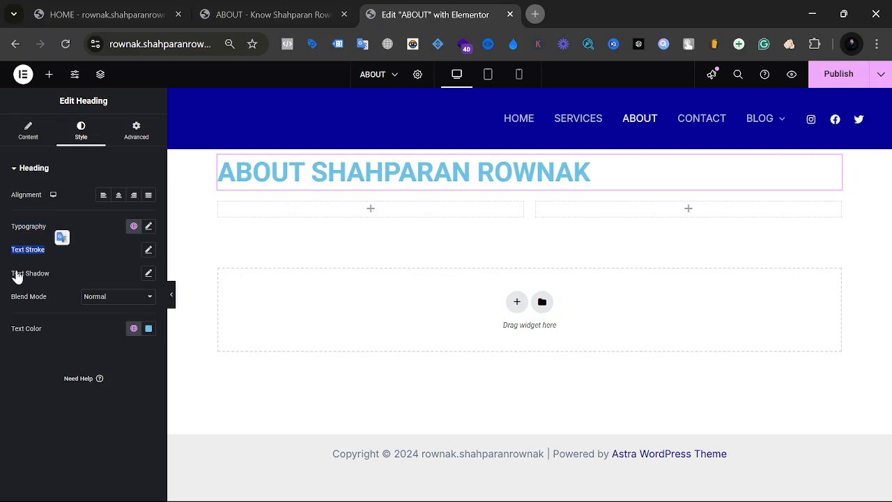
pyautogui.moveTo(15, 274); pyautogui.dragTo(78, 274)
pyautogui.click(18, 298)
pyautogui.moveTo(18, 298); pyautogui.dragTo(46, 295)
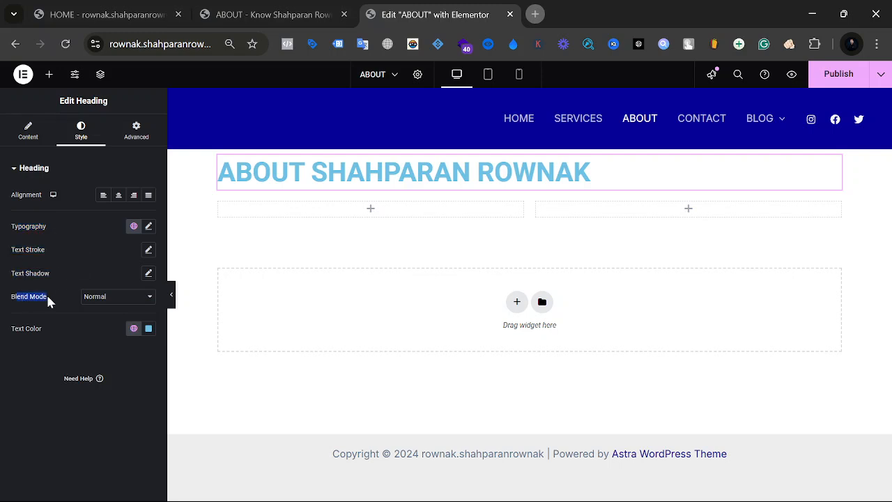
pyautogui.click(94, 271)
pyautogui.click(117, 196)
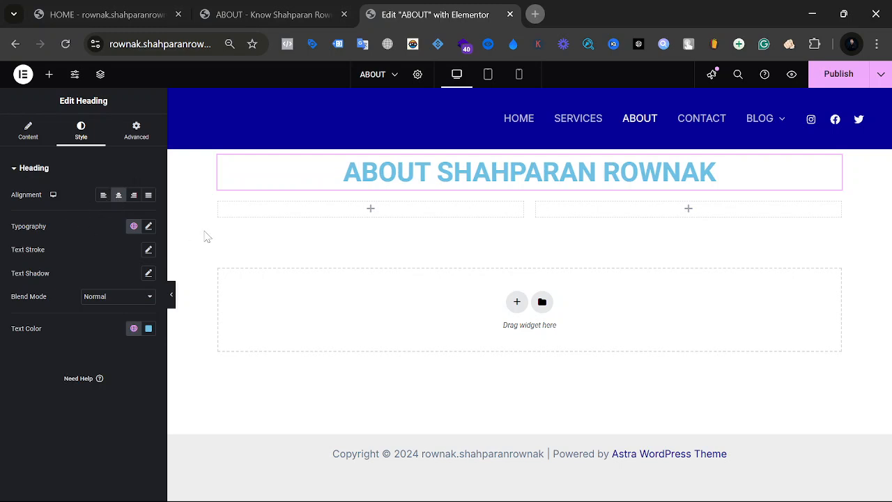
pyautogui.click(149, 229)
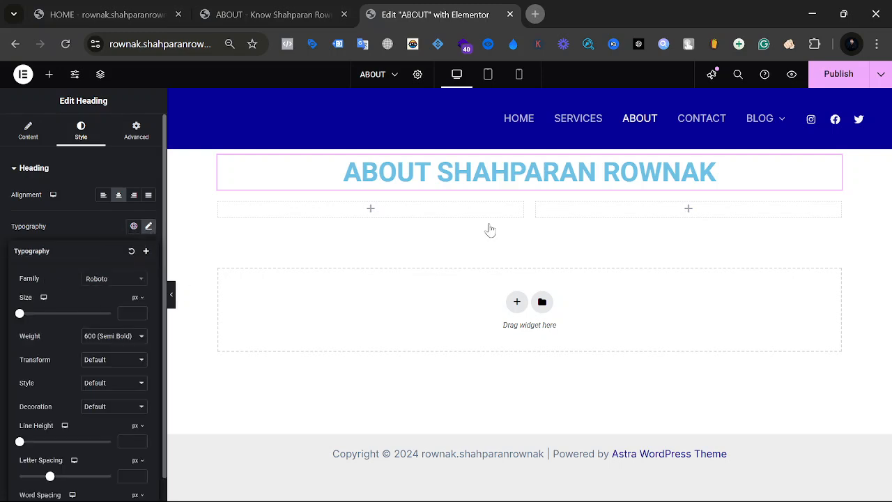
pyautogui.moveTo(362, 174); pyautogui.dragTo(775, 174)
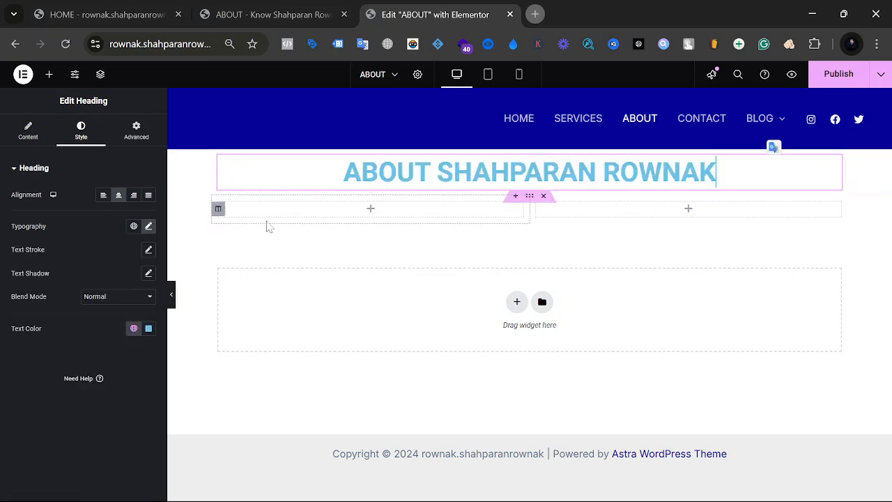
pyautogui.click(148, 227)
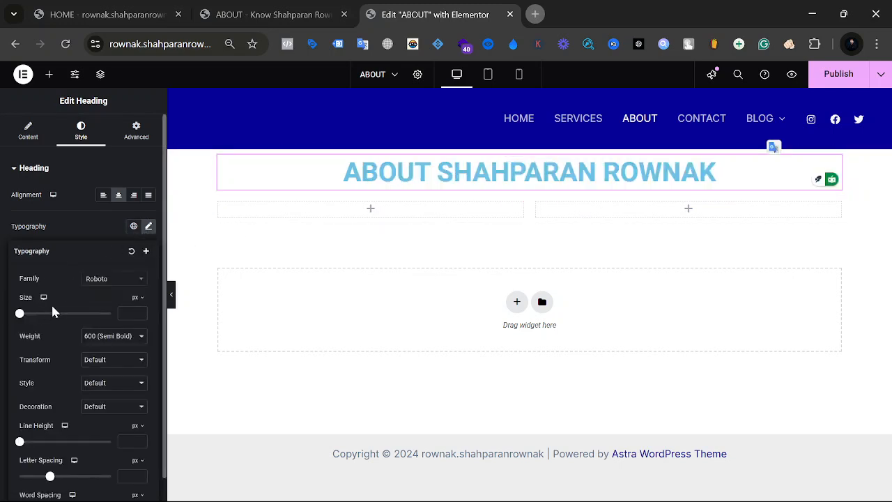
pyautogui.scroll(-1, 53, 309)
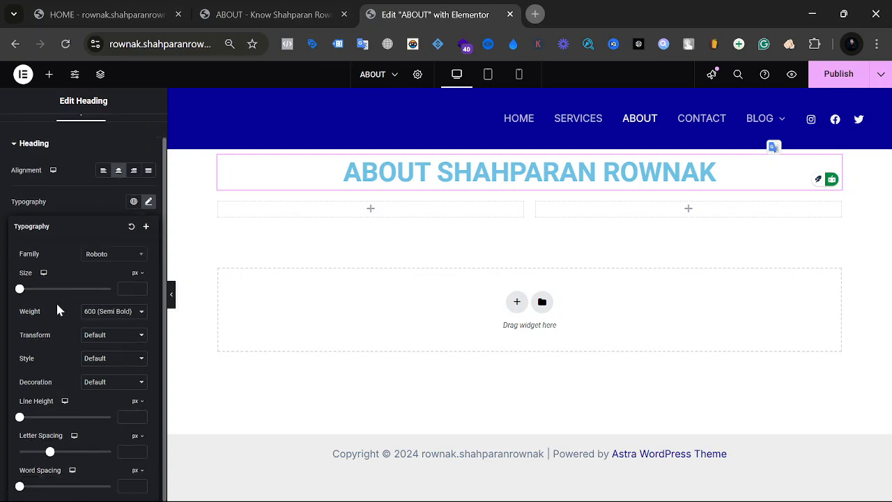
pyautogui.moveTo(29, 309); pyautogui.dragTo(46, 334)
pyautogui.moveTo(20, 386); pyautogui.dragTo(92, 389)
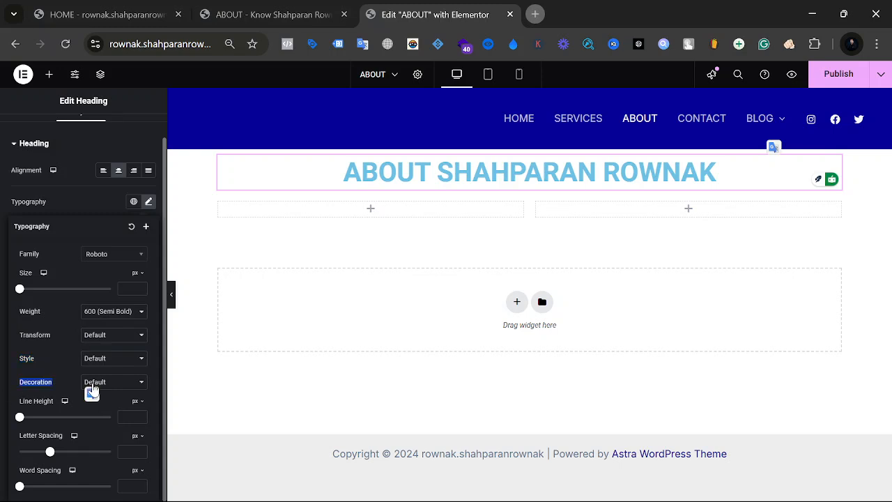
pyautogui.click(65, 350)
# Step: Drag the ABOUT heading's Typography line-height slider to 61 px
pyautogui.click(290, 234)
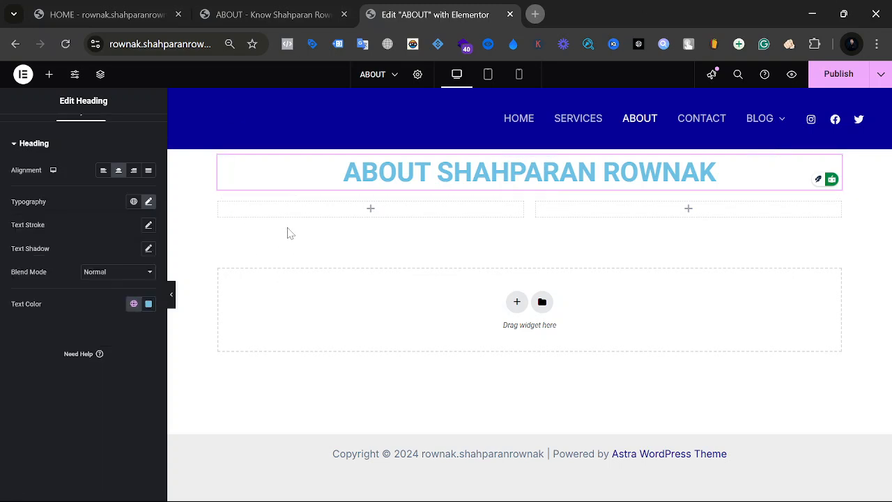
pyautogui.click(326, 211)
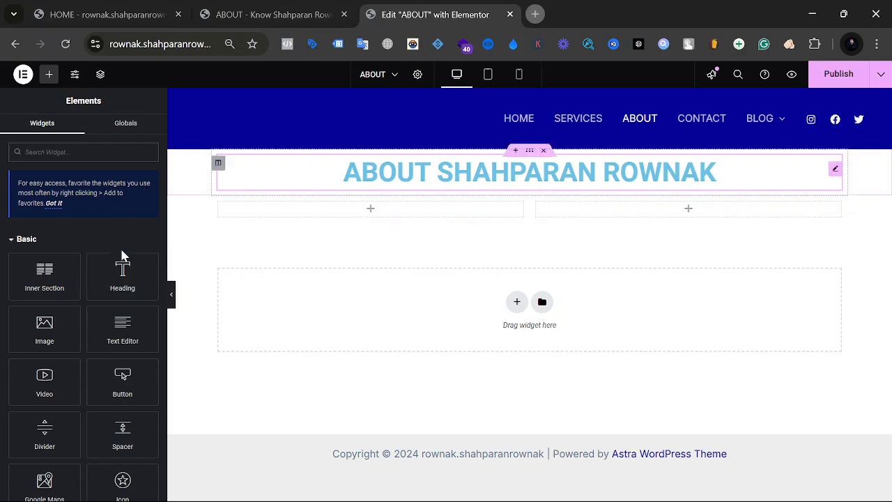
pyautogui.click(453, 172)
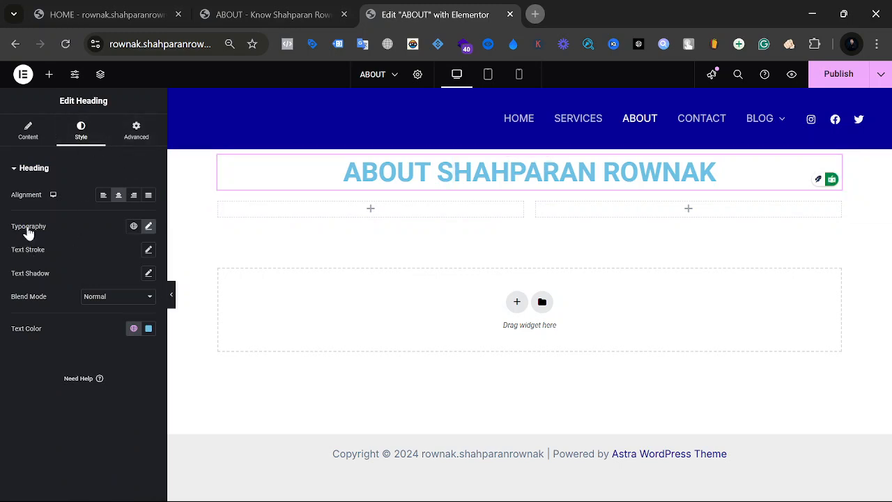
pyautogui.click(148, 227)
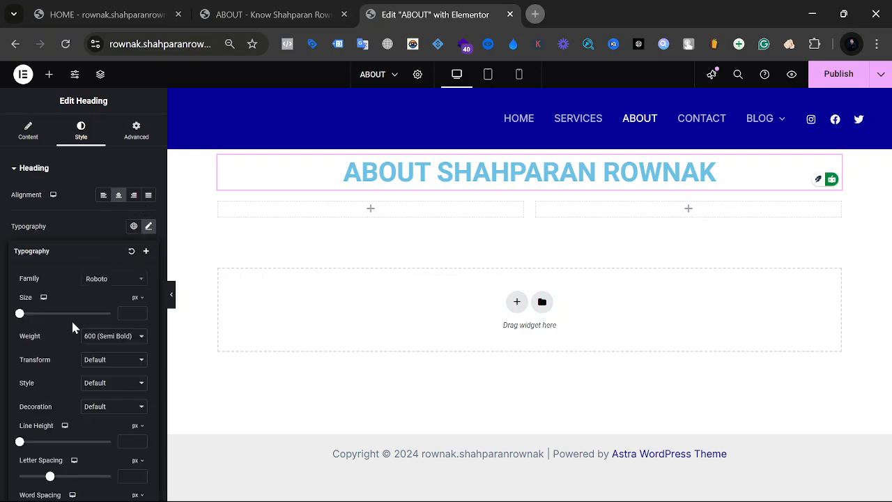
pyautogui.scroll(-1, 71, 318)
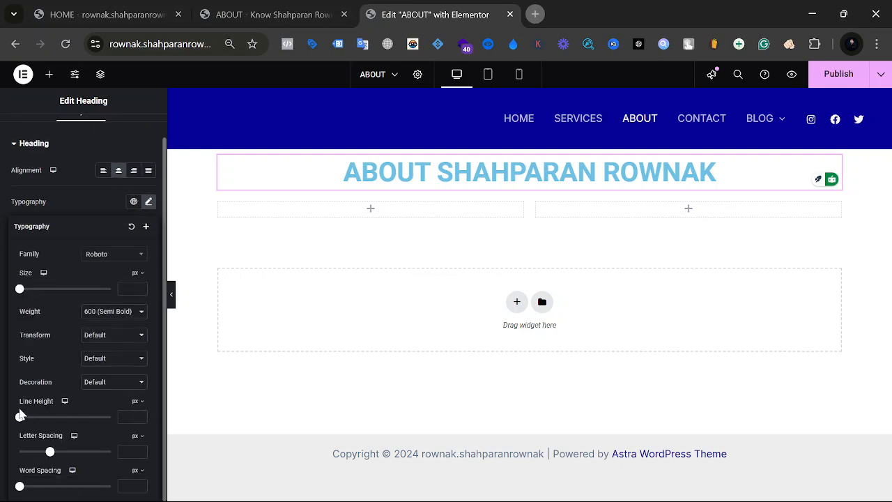
pyautogui.moveTo(19, 417); pyautogui.dragTo(76, 440)
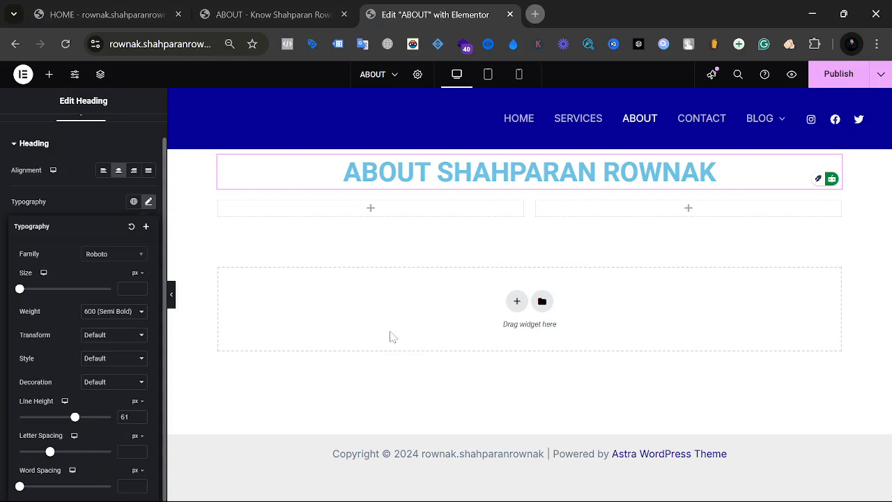
pyautogui.moveTo(345, 173); pyautogui.dragTo(596, 174)
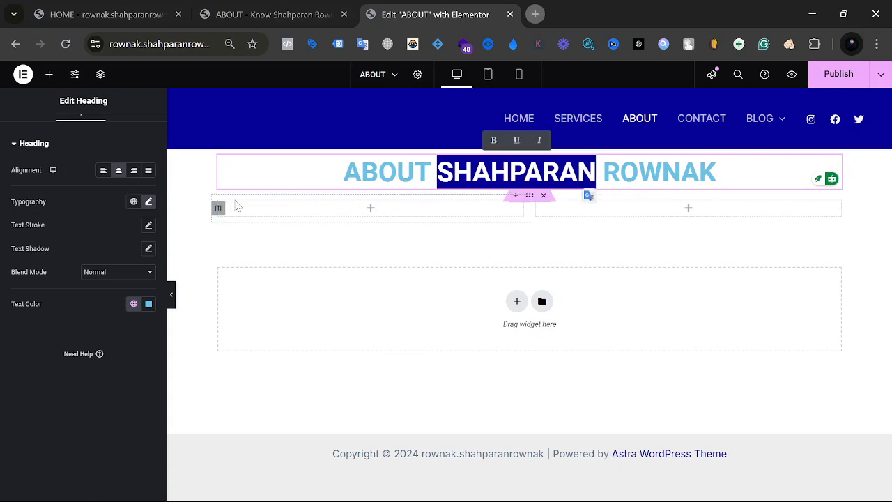
pyautogui.click(344, 196)
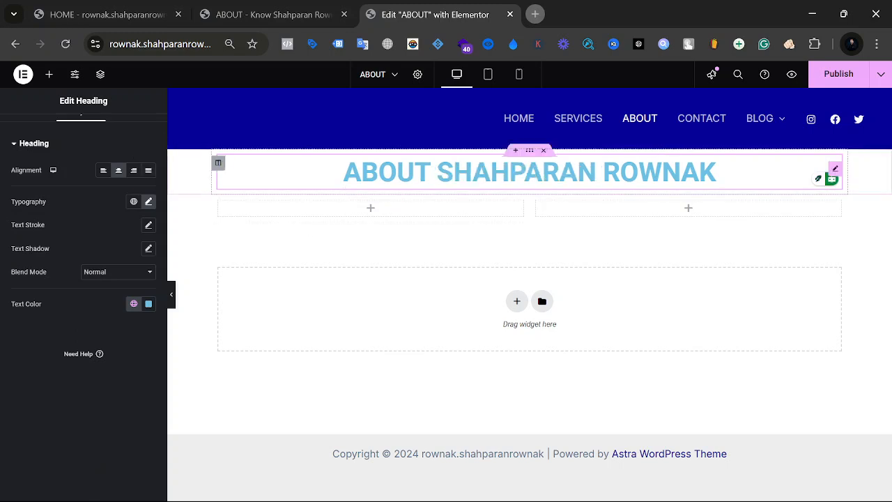
pyautogui.click(149, 204)
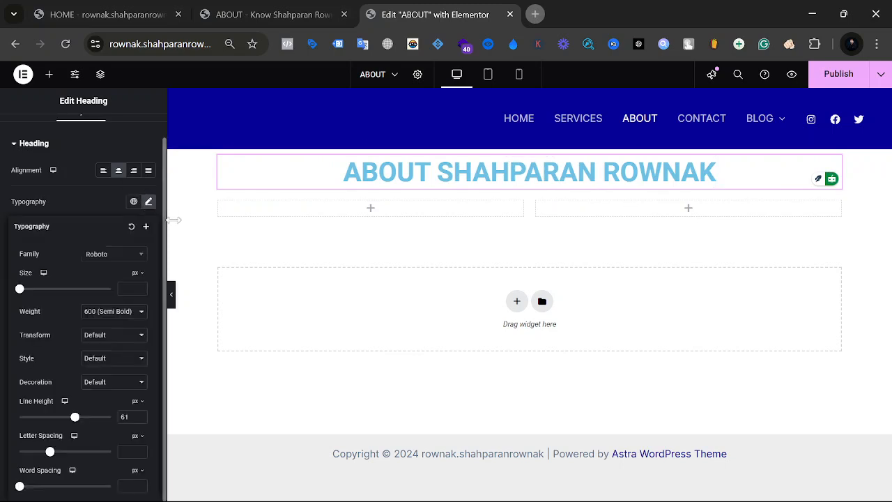
# Step: Drag the ABOUT heading's Text Stroke slider to 2 px and close the popover
pyautogui.click(58, 202)
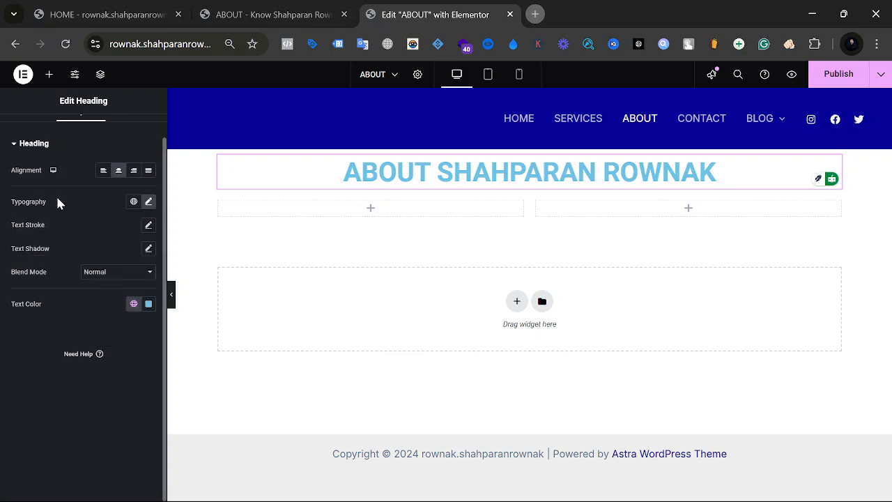
pyautogui.click(149, 227)
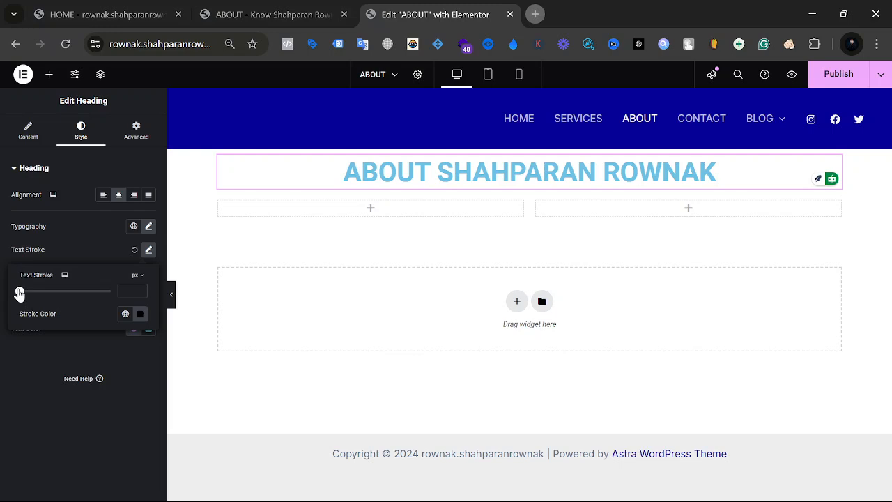
pyautogui.moveTo(19, 292)
pyautogui.mouseDown()
pyautogui.moveTo(110, 293)
pyautogui.moveTo(11, 302)
pyautogui.mouseUp()
pyautogui.click(37, 355)
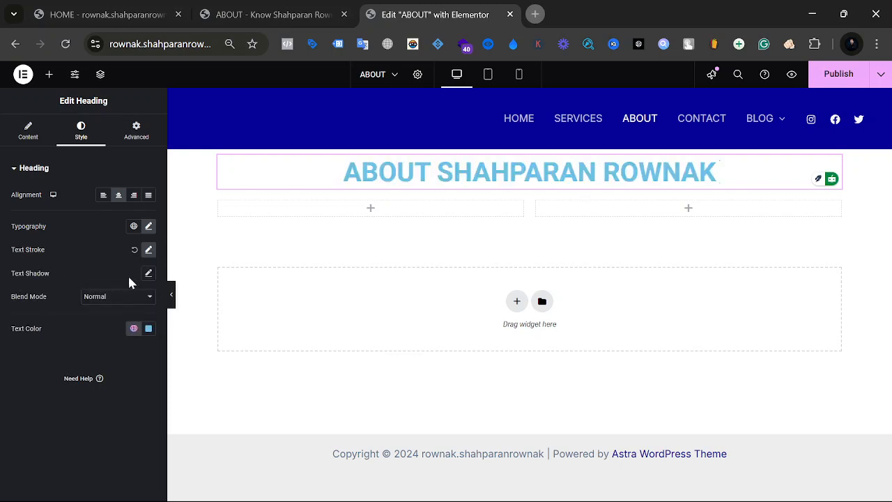
# Step: Open the heading's Text Shadow and try a softer, wider shadow shifted left
pyautogui.click(147, 274)
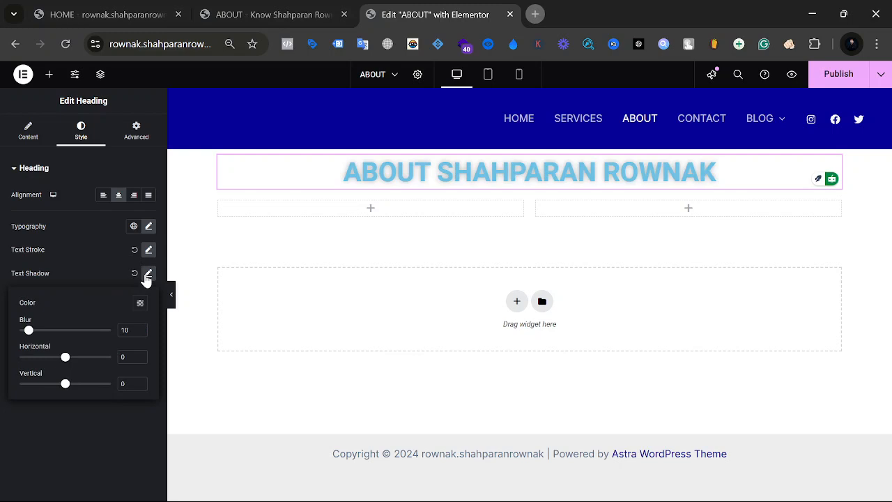
pyautogui.moveTo(28, 330); pyautogui.dragTo(108, 359)
pyautogui.moveTo(31, 362); pyautogui.dragTo(66, 388)
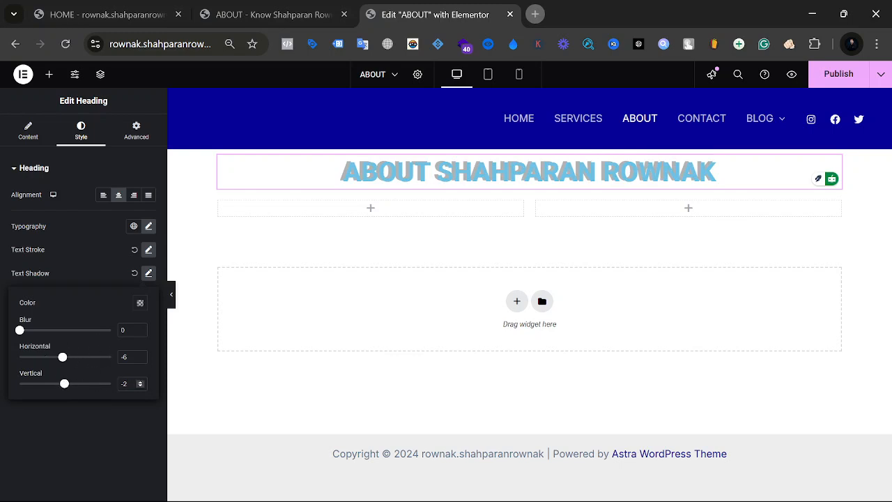
# Step: Reset the text shadow's vertical and horizontal offsets to 0 so no shadow shows
pyautogui.doubleClick(125, 384)
pyautogui.write('0')
pyautogui.tripleClick(126, 357)
pyautogui.write('0')
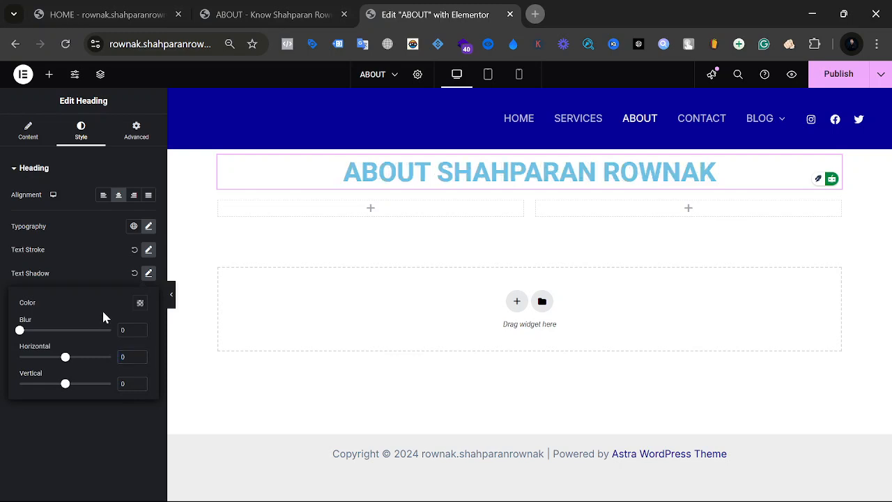
pyautogui.click(27, 444)
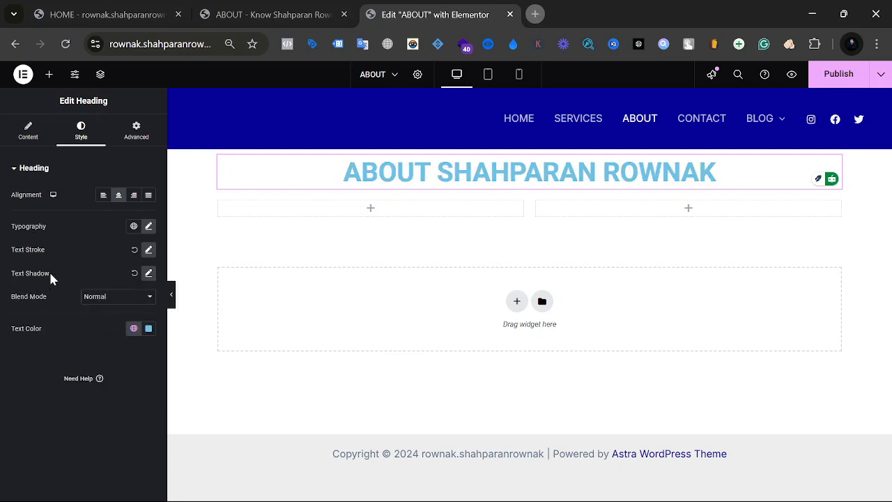
# Step: Try the Difference blend mode on the heading, then return it to Normal
pyautogui.click(96, 299)
pyautogui.press('Escape')
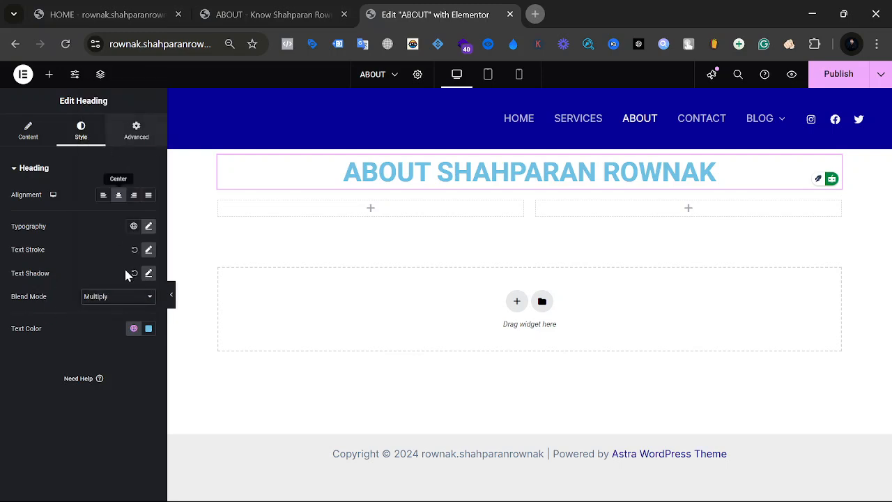
pyautogui.click(133, 228)
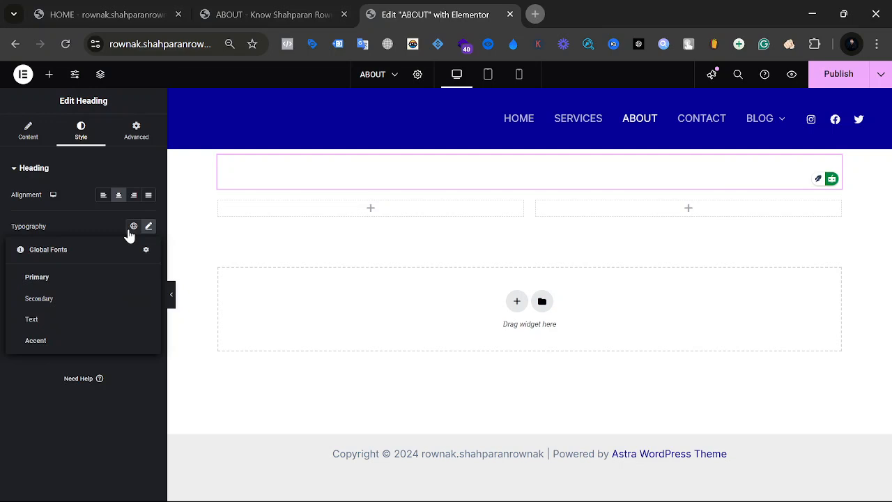
pyautogui.click(4, 389)
pyautogui.click(108, 304)
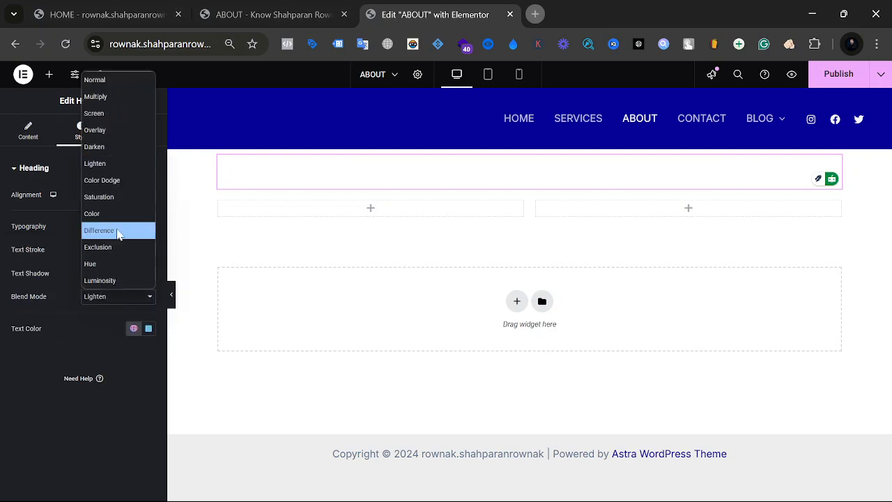
pyautogui.click(117, 234)
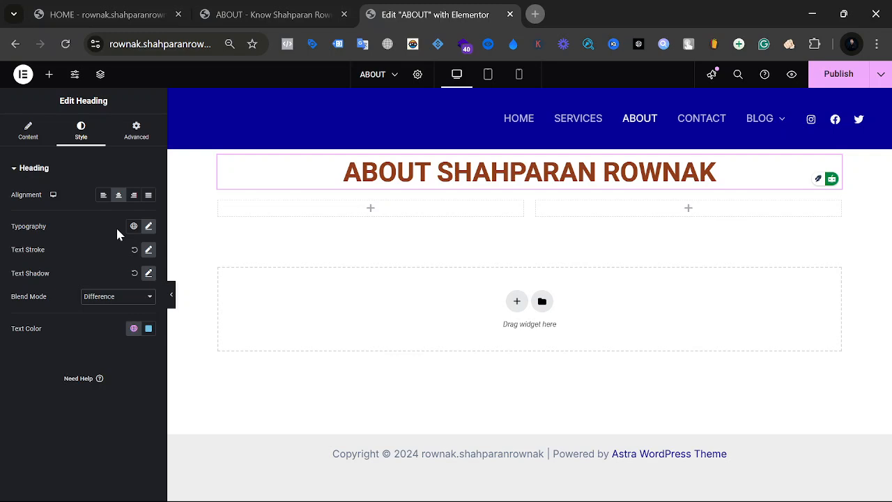
pyautogui.click(96, 302)
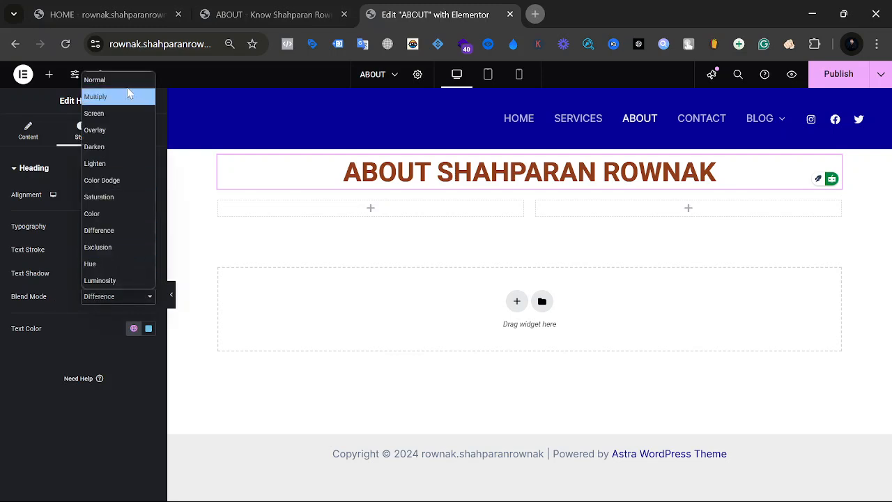
pyautogui.click(125, 82)
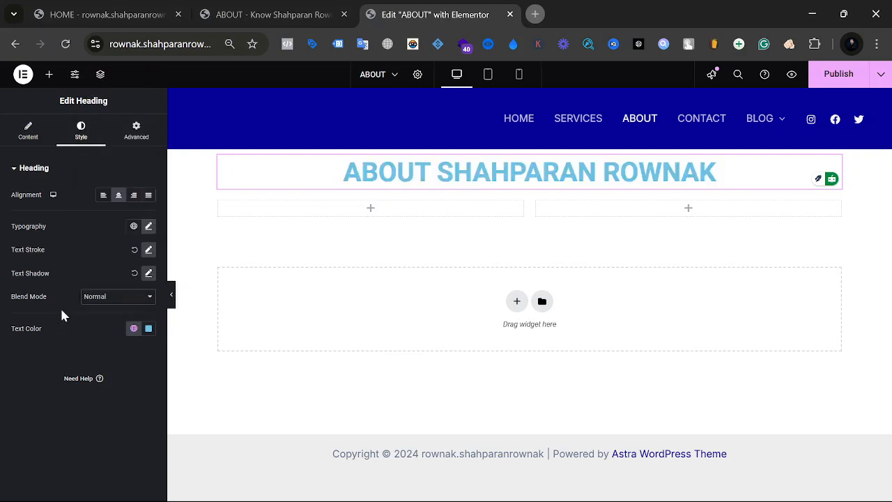
# Step: Cycle the heading through Luminosity, Saturation, Color and Darken blend modes, ending on Normal
pyautogui.click(120, 305)
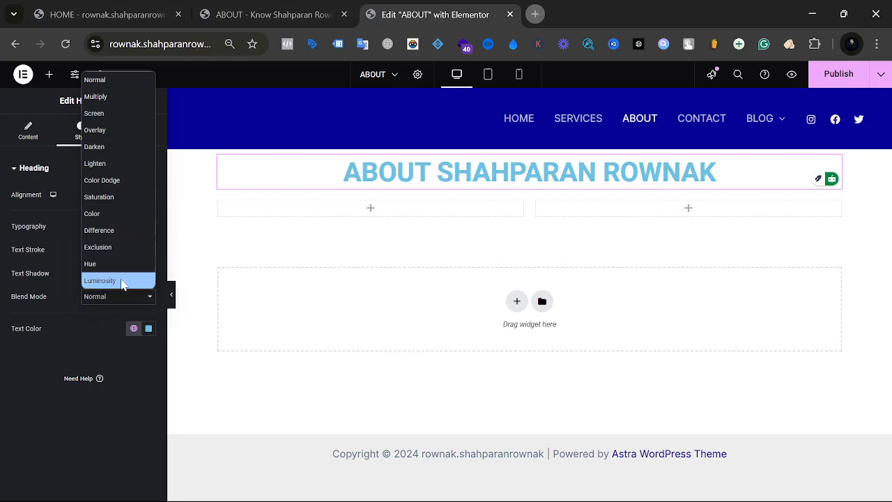
pyautogui.click(117, 281)
pyautogui.click(119, 298)
pyautogui.click(120, 197)
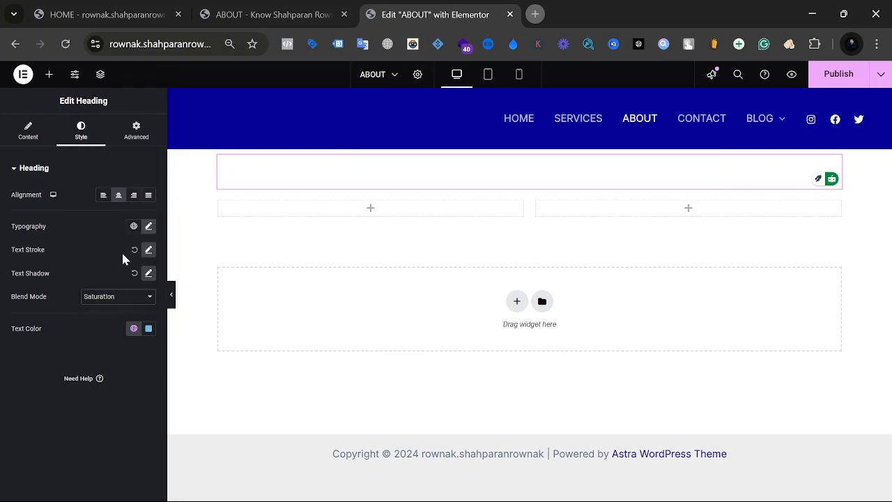
pyautogui.click(119, 301)
pyautogui.click(115, 214)
pyautogui.click(109, 298)
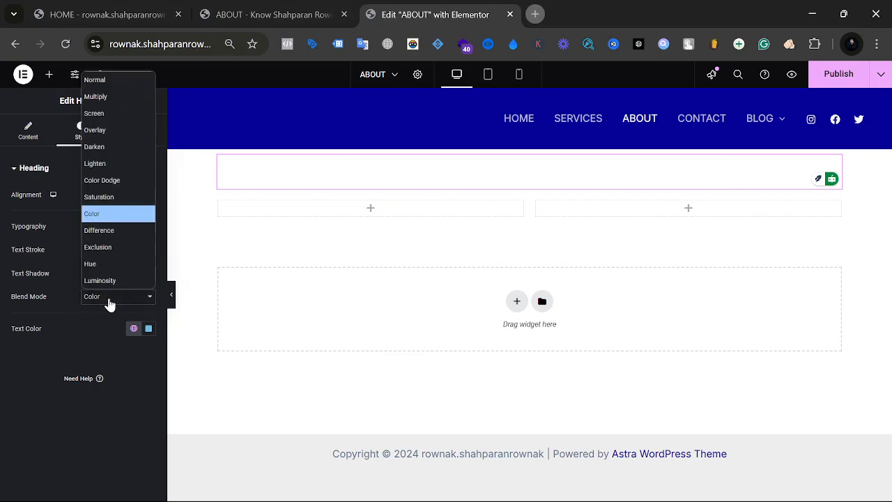
pyautogui.click(113, 218)
pyautogui.click(116, 300)
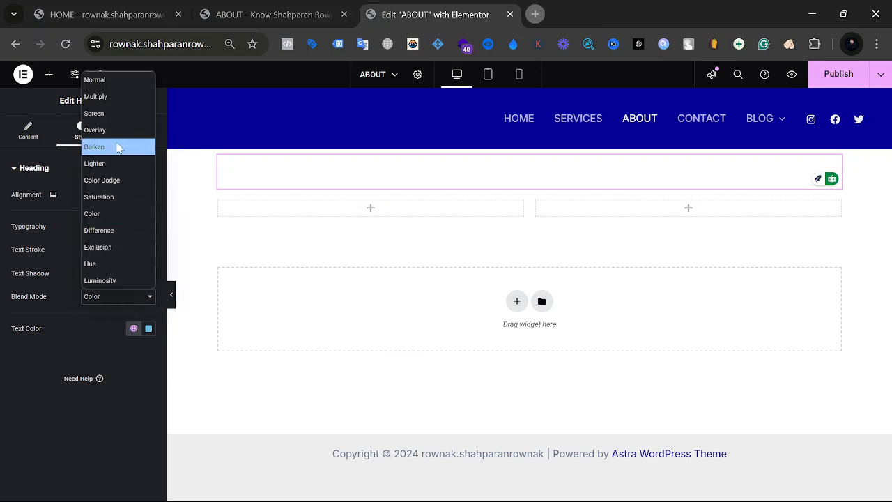
pyautogui.click(120, 147)
pyautogui.click(119, 295)
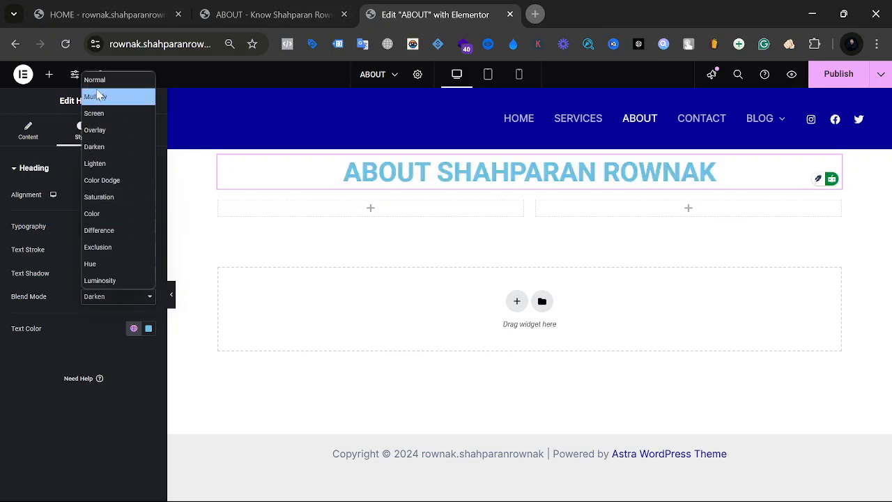
pyautogui.click(99, 96)
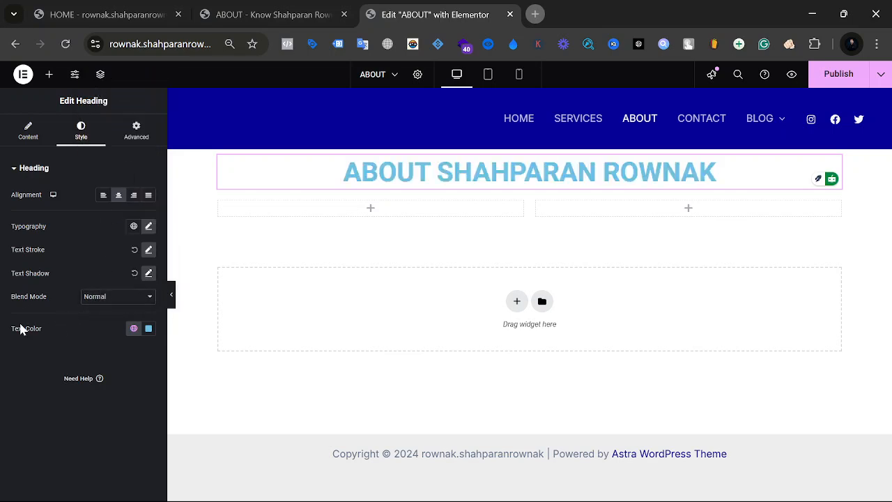
pyautogui.moveTo(14, 328); pyautogui.dragTo(60, 338)
# Step: Try brighter blue, yellow and red heading text colours in the picker, then undo the red
pyautogui.click(148, 329)
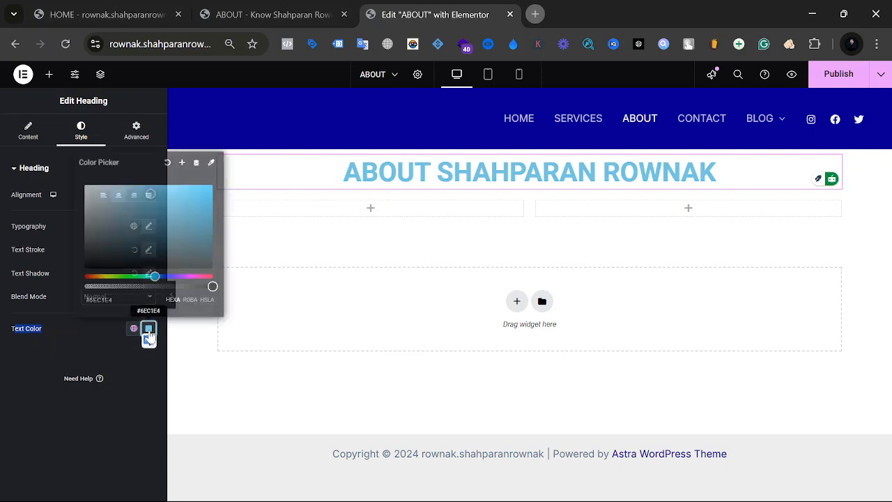
pyautogui.moveTo(151, 194); pyautogui.dragTo(154, 187)
pyautogui.moveTo(154, 277); pyautogui.dragTo(100, 277)
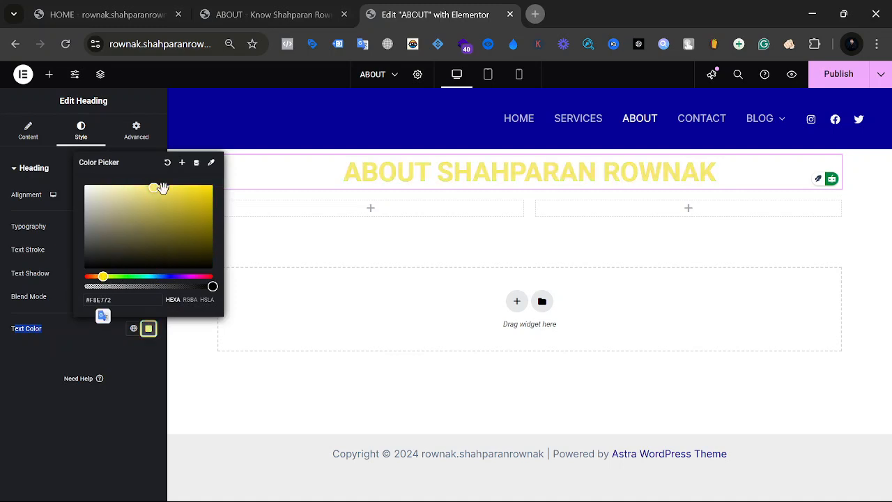
pyautogui.click(103, 277)
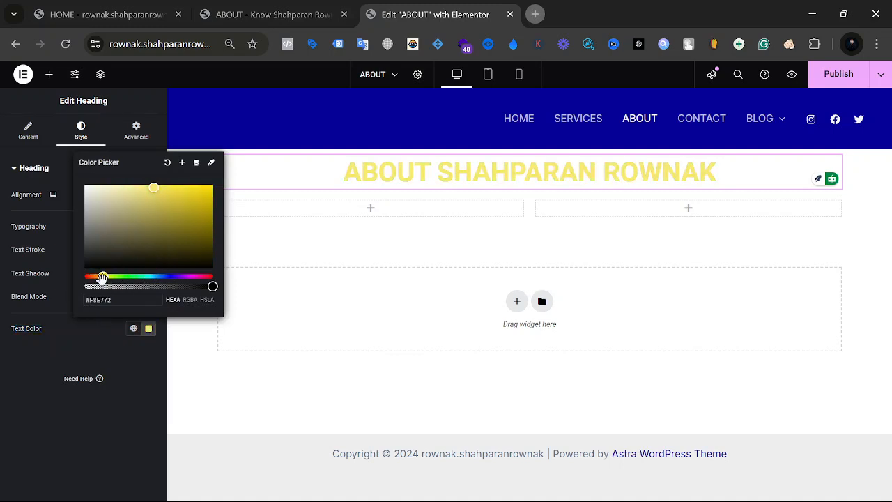
pyautogui.moveTo(101, 277); pyautogui.dragTo(45, 275)
pyautogui.moveTo(153, 187); pyautogui.dragTo(237, 185)
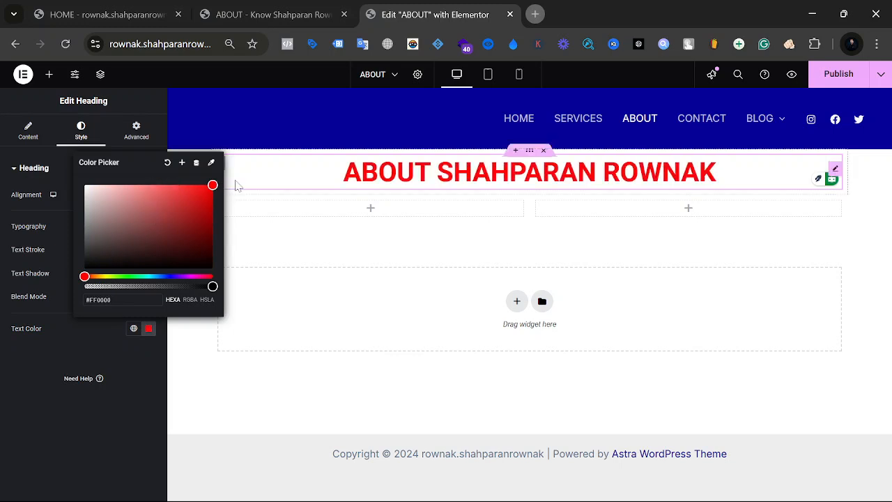
pyautogui.click(290, 243)
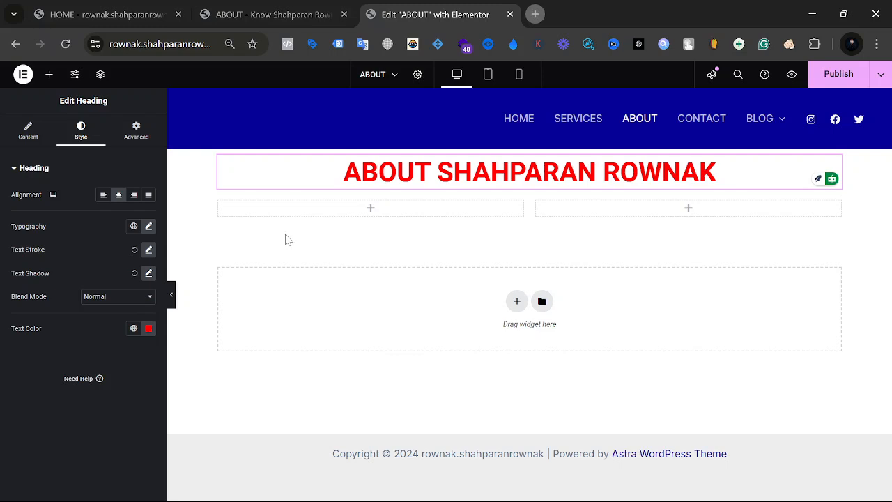
pyautogui.hotkey('ctrl', 'z')
pyautogui.click(290, 174)
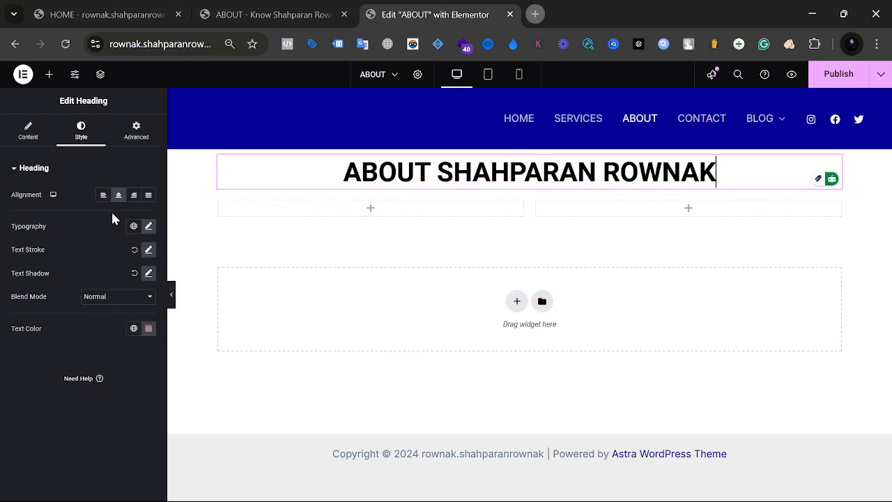
# Step: Show the heading's Advanced settings with the Layout section expanded
pyautogui.click(119, 147)
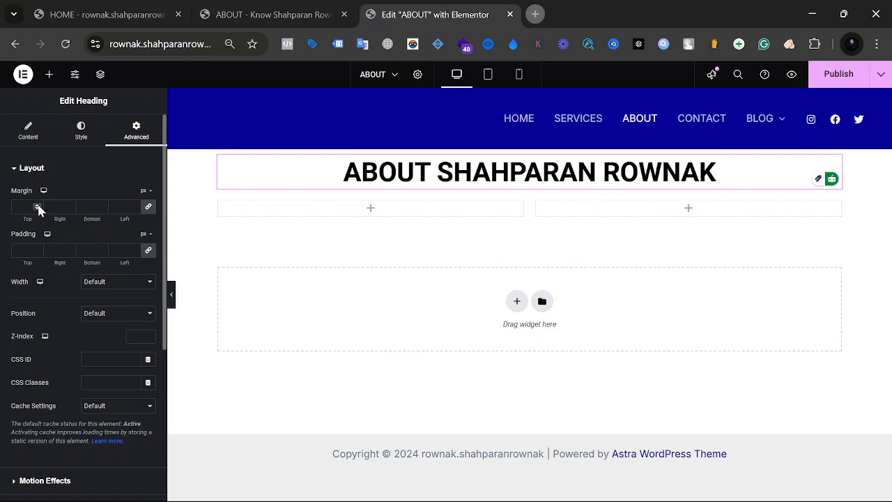
pyautogui.click(61, 182)
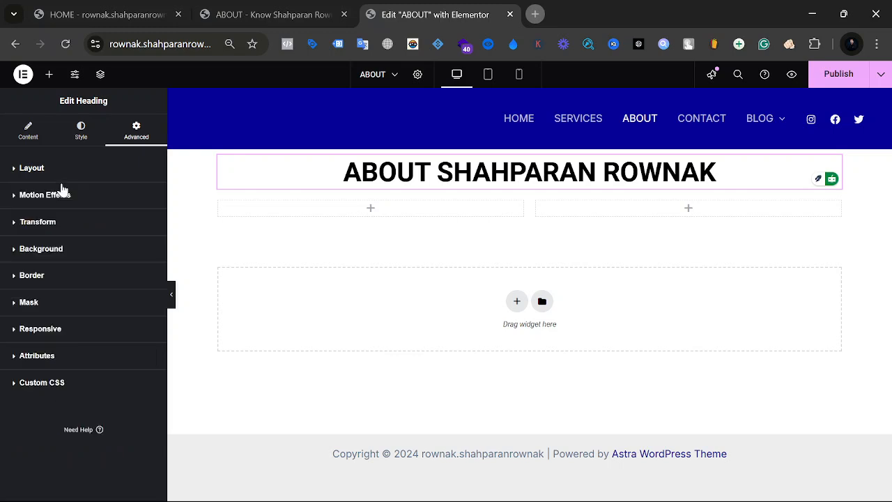
pyautogui.click(61, 179)
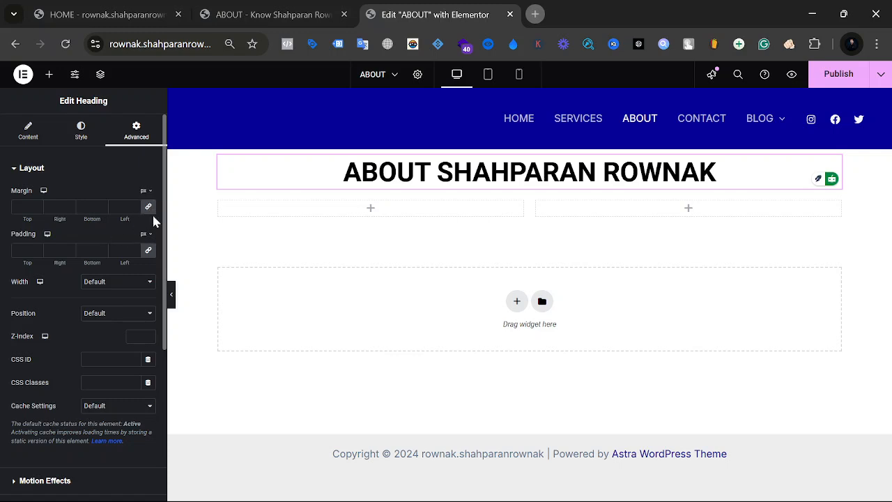
# Step: Raise the heading's linked margin to 34, then clear it back to 0
pyautogui.click(39, 204)
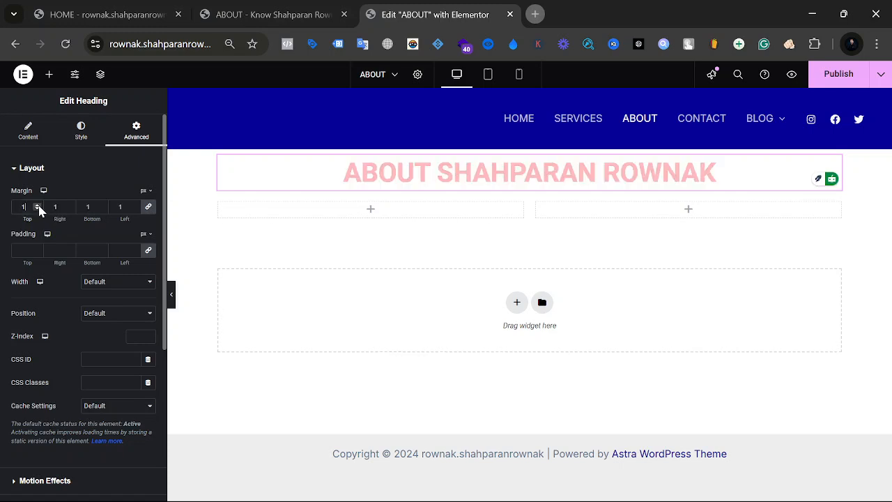
pyautogui.click(38, 205)
pyautogui.click(38, 204)
pyautogui.click(38, 205)
pyautogui.click(38, 205)
pyautogui.click(38, 205)
pyautogui.click(39, 204)
pyautogui.click(39, 204)
pyautogui.click(38, 207)
pyautogui.click(39, 206)
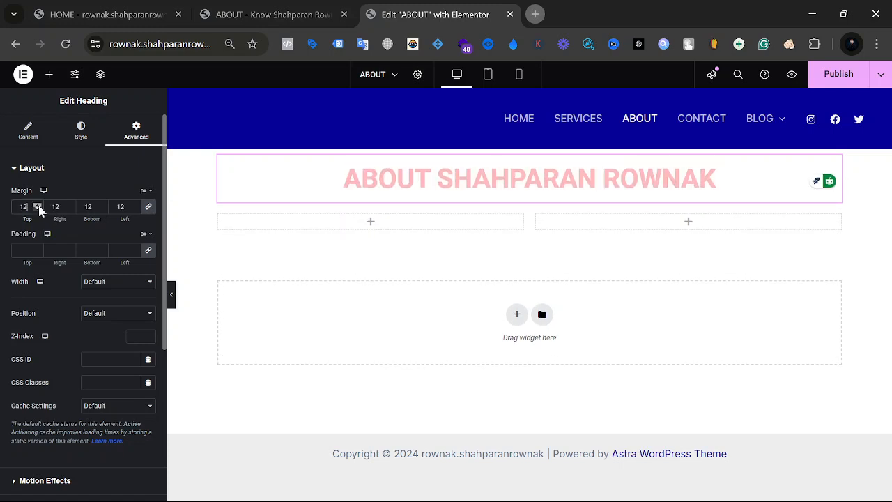
pyautogui.click(39, 206)
pyautogui.click(39, 207)
pyautogui.click(39, 206)
pyautogui.click(38, 206)
pyautogui.click(38, 207)
pyautogui.click(39, 206)
pyautogui.click(38, 206)
pyautogui.click(38, 207)
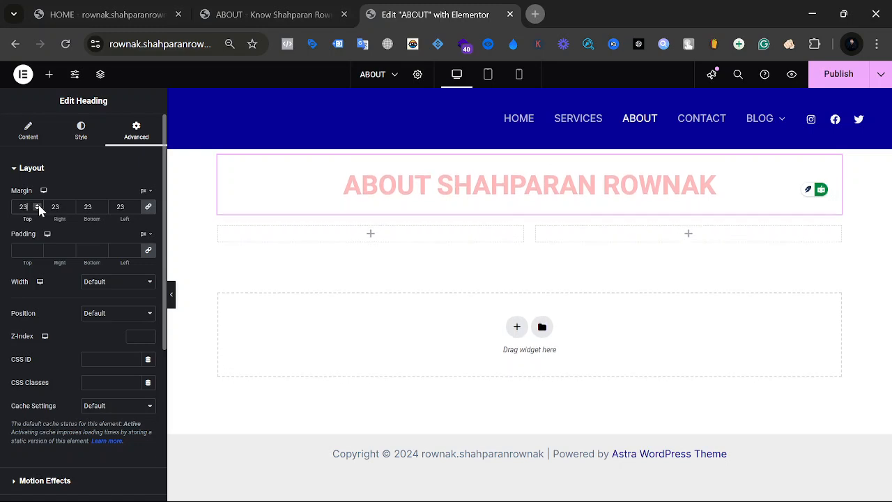
pyautogui.click(38, 206)
pyautogui.click(39, 206)
pyautogui.click(38, 206)
pyautogui.click(39, 206)
pyautogui.click(38, 206)
pyautogui.click(38, 206)
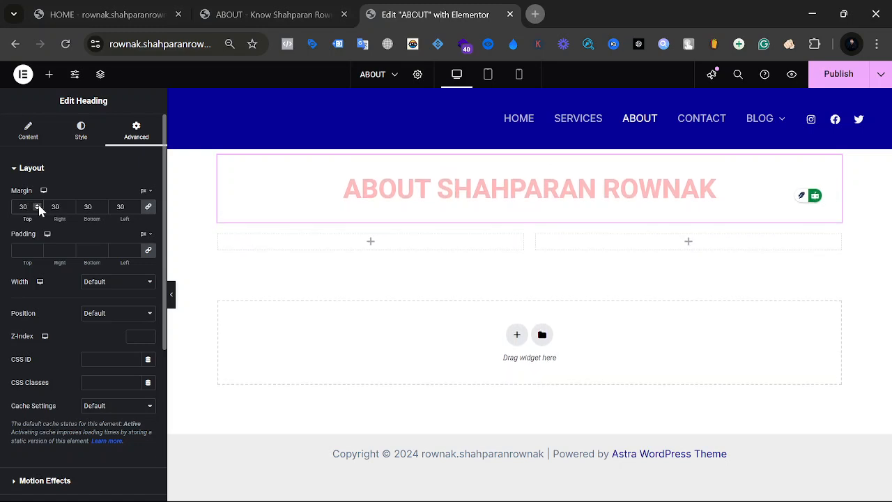
pyautogui.click(38, 206)
pyautogui.click(38, 206)
pyautogui.click(38, 206)
pyautogui.click(38, 207)
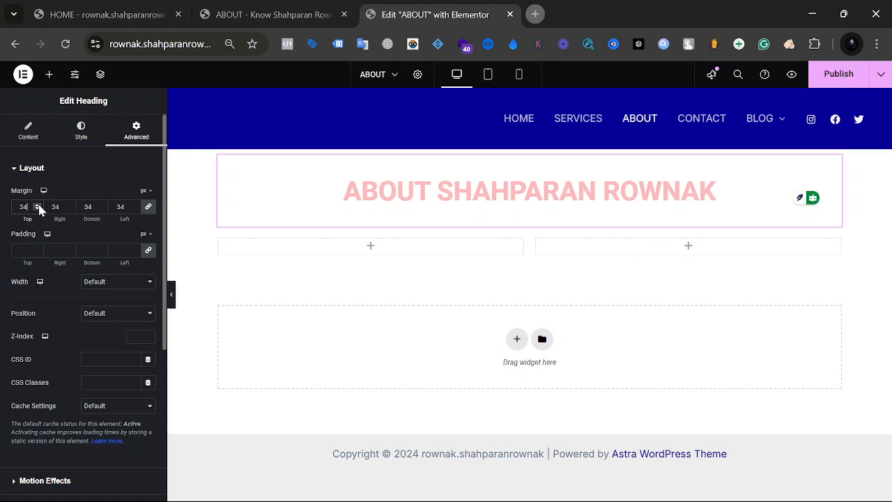
pyautogui.doubleClick(24, 206)
pyautogui.press('BackSpace')
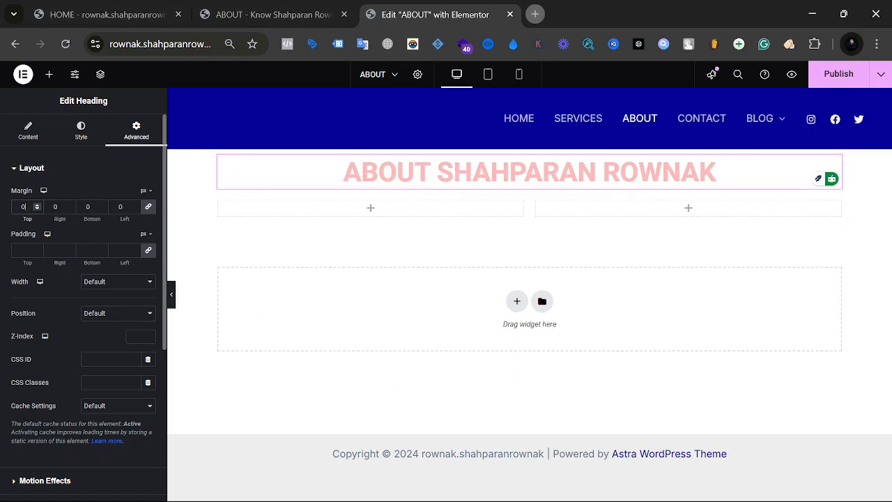
pyautogui.click(58, 173)
# Step: Raise the heading's top margin toward 16 px
pyautogui.click(60, 177)
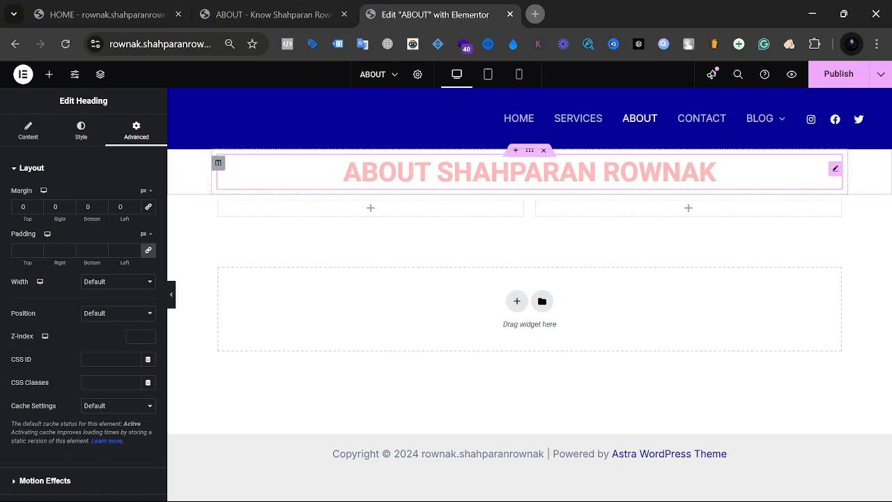
pyautogui.click(37, 205)
pyautogui.click(37, 205)
pyautogui.click(37, 205)
pyautogui.click(37, 205)
pyautogui.click(37, 205)
pyautogui.click(37, 205)
pyautogui.click(37, 205)
pyautogui.click(37, 205)
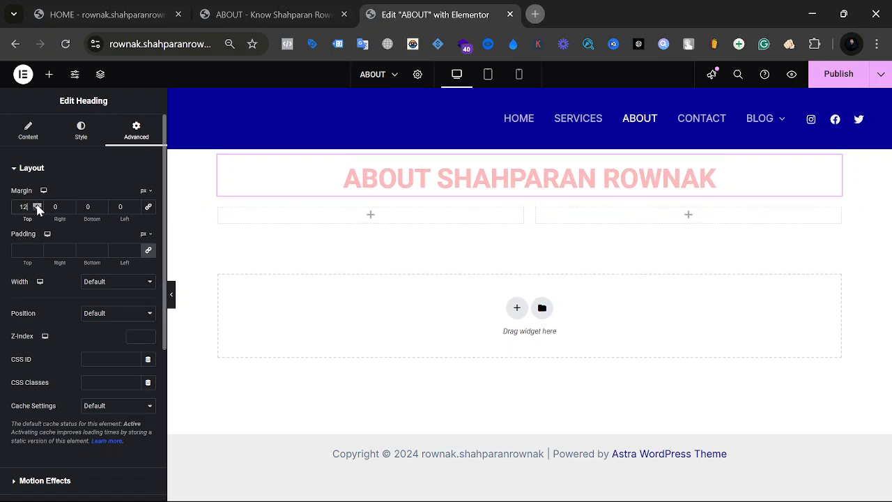
pyautogui.click(37, 205)
pyautogui.click(36, 205)
pyautogui.click(37, 204)
pyautogui.click(37, 205)
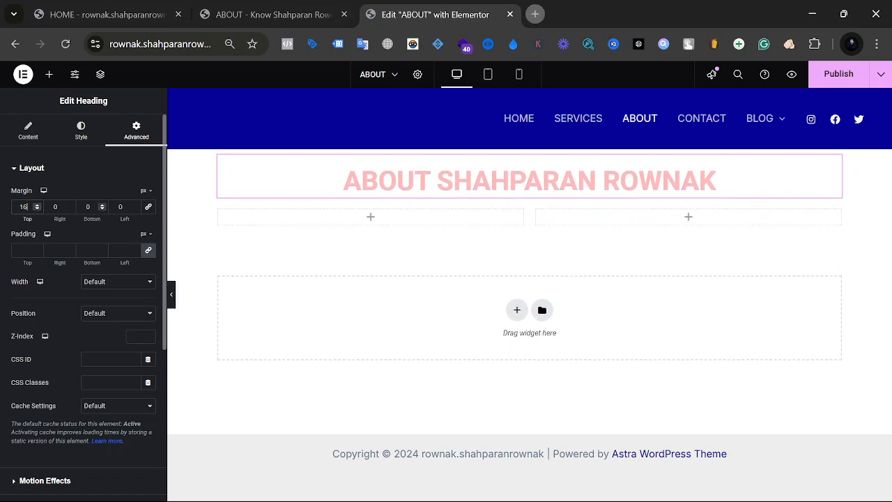
# Step: Set the heading's bottom margin to 16 px after briefly trying negative values
pyautogui.click(103, 209)
pyautogui.click(103, 209)
pyautogui.click(102, 209)
pyautogui.click(103, 209)
pyautogui.click(103, 209)
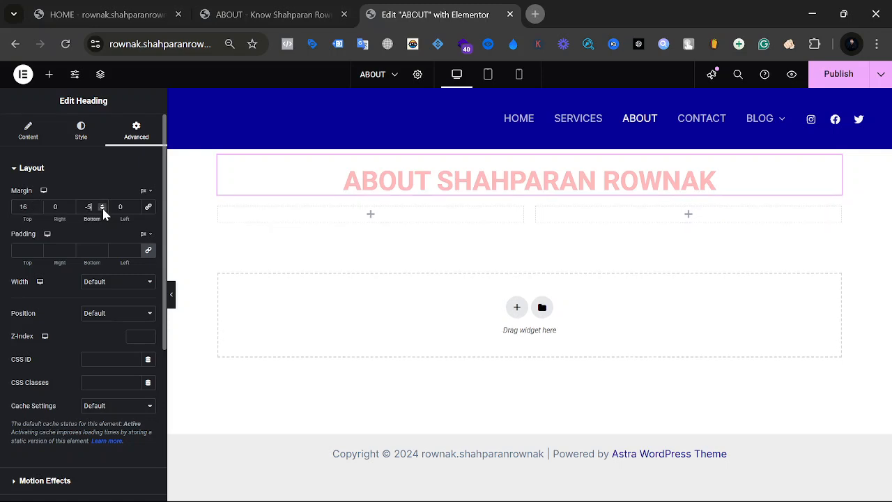
pyautogui.click(103, 206)
pyautogui.click(103, 206)
pyautogui.click(103, 206)
pyautogui.click(103, 206)
pyautogui.click(102, 206)
pyautogui.click(103, 207)
pyautogui.click(102, 207)
pyautogui.click(102, 206)
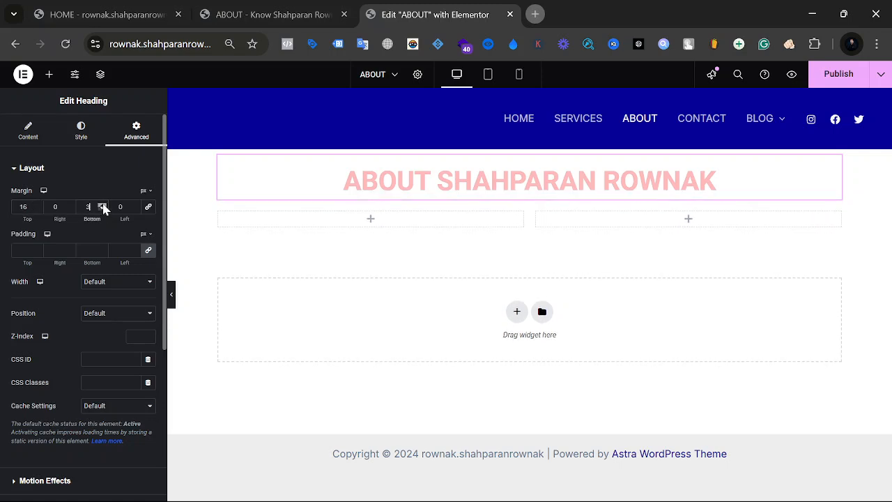
pyautogui.click(102, 206)
pyautogui.click(102, 206)
pyautogui.click(103, 207)
pyautogui.click(102, 207)
pyautogui.click(102, 206)
pyautogui.click(102, 207)
pyautogui.click(103, 206)
pyautogui.click(103, 206)
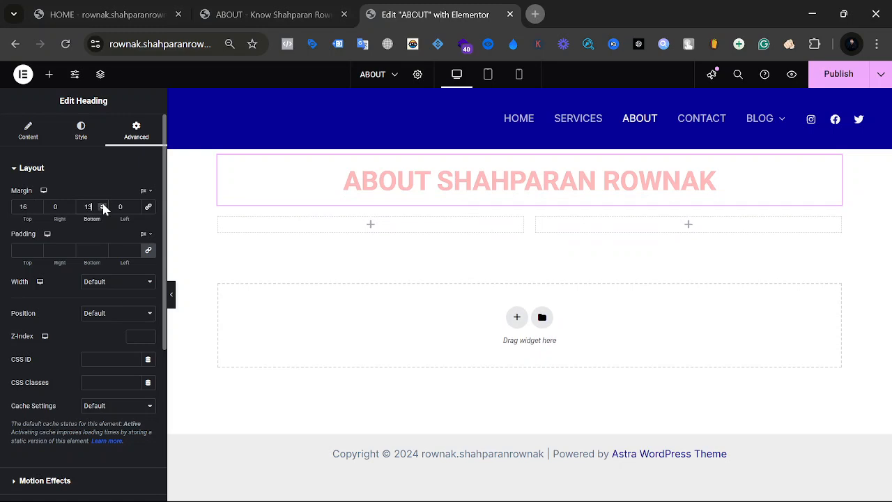
pyautogui.click(102, 206)
pyautogui.click(103, 206)
pyautogui.click(103, 206)
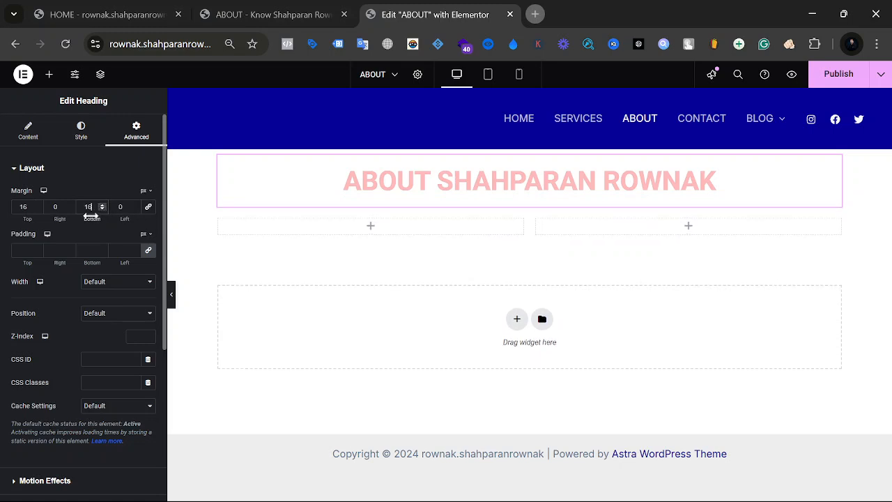
# Step: Test negative left margins on the heading, then set the left margin to 0
pyautogui.click(135, 209)
pyautogui.click(135, 209)
pyautogui.click(135, 209)
pyautogui.click(135, 209)
pyautogui.click(135, 209)
pyautogui.click(136, 209)
pyautogui.click(135, 209)
pyautogui.click(136, 209)
pyautogui.click(135, 209)
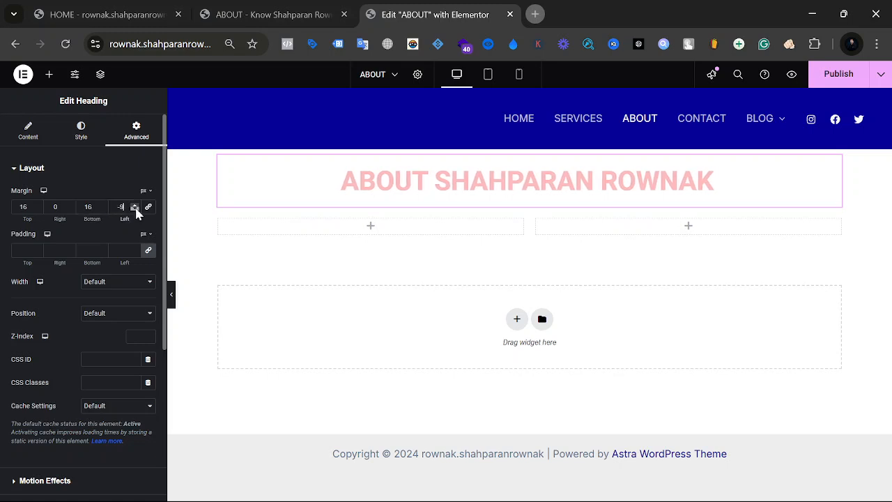
pyautogui.click(135, 209)
pyautogui.click(135, 209)
pyautogui.click(135, 209)
pyautogui.click(136, 209)
pyautogui.click(135, 209)
pyautogui.click(135, 209)
pyautogui.click(135, 209)
pyautogui.click(135, 209)
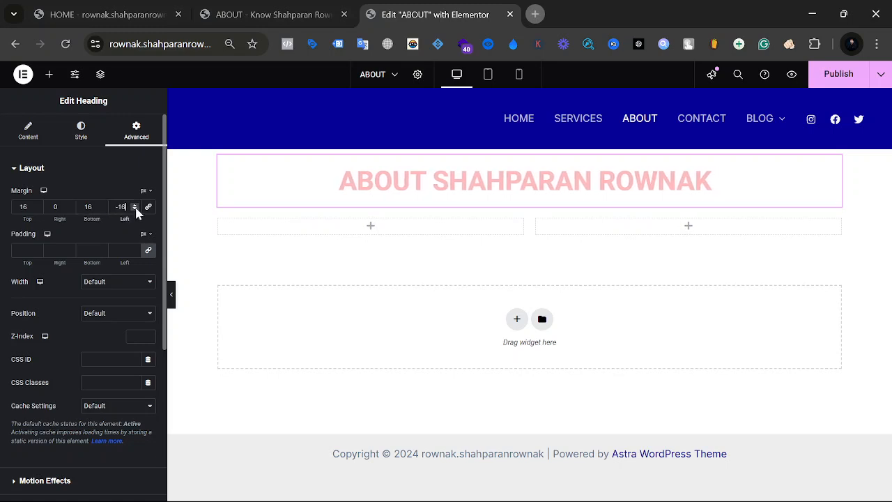
pyautogui.click(135, 209)
pyautogui.click(135, 209)
pyautogui.click(134, 209)
pyautogui.click(134, 209)
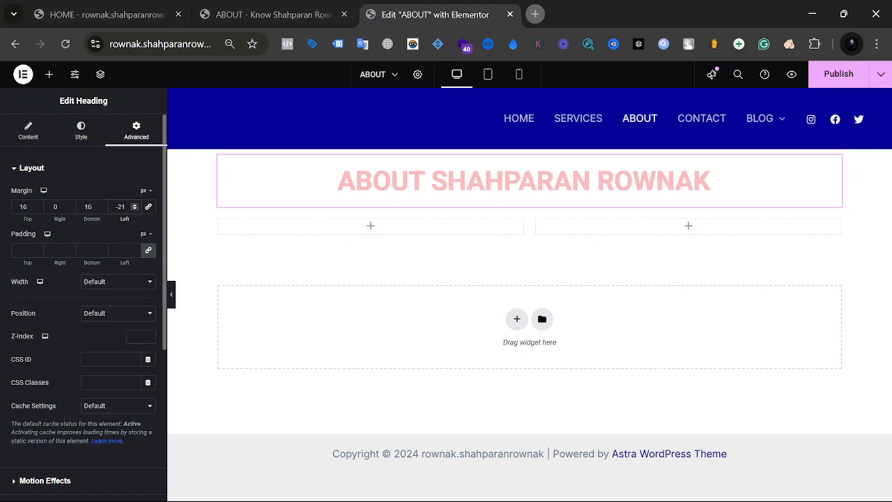
pyautogui.moveTo(128, 209); pyautogui.dragTo(103, 211)
pyautogui.write('0')
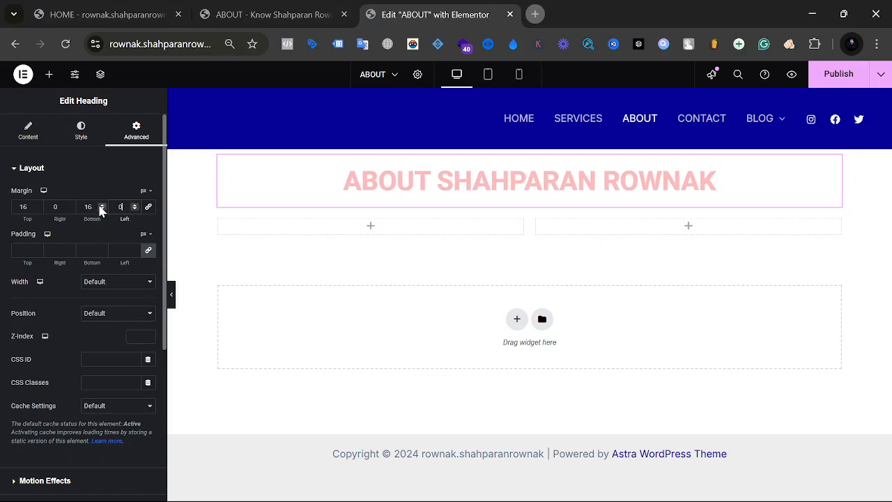
pyautogui.click(119, 178)
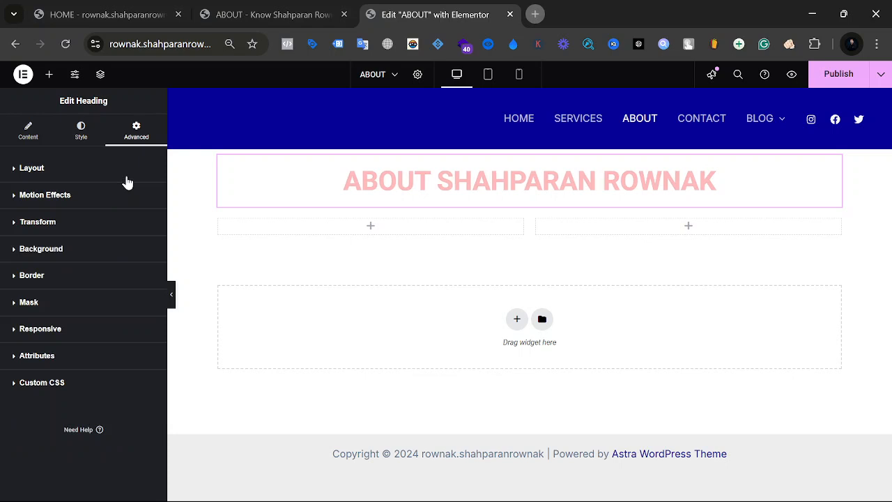
pyautogui.click(111, 172)
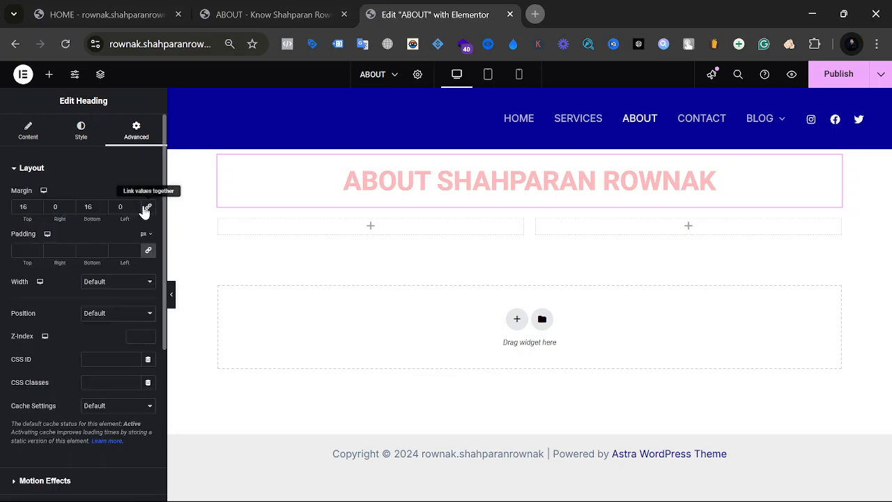
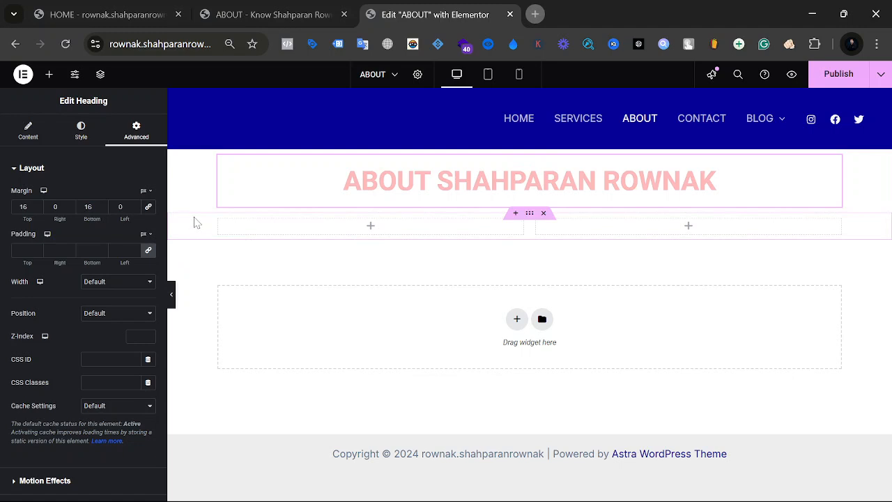
# Step: Make the ABOUT SHAHPARAN ROWNAK title text pure red, #FF0000
pyautogui.click(718, 181)
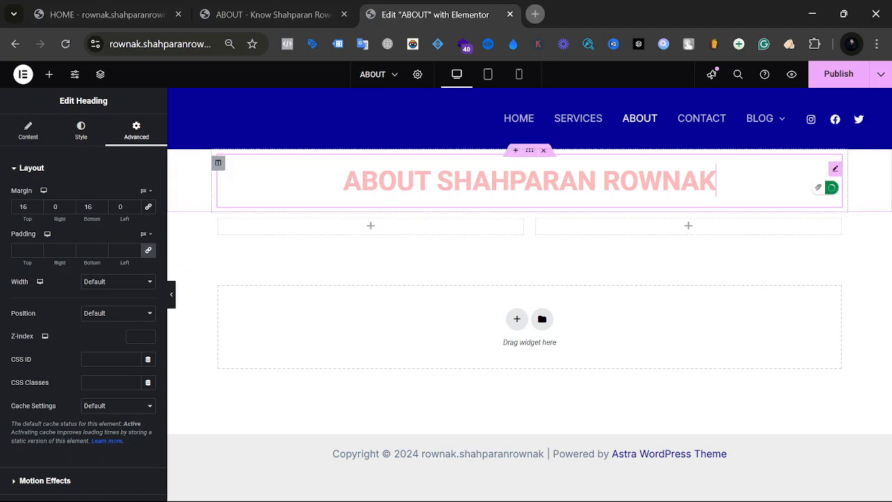
pyautogui.click(98, 137)
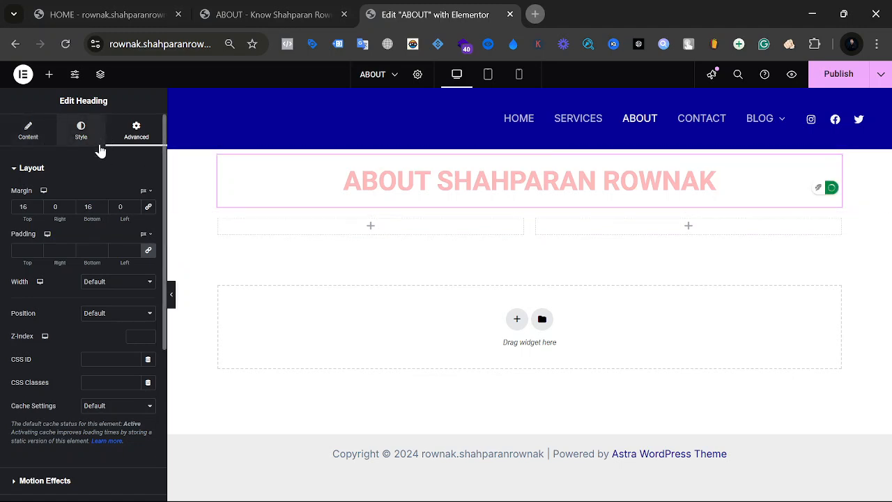
pyautogui.click(149, 328)
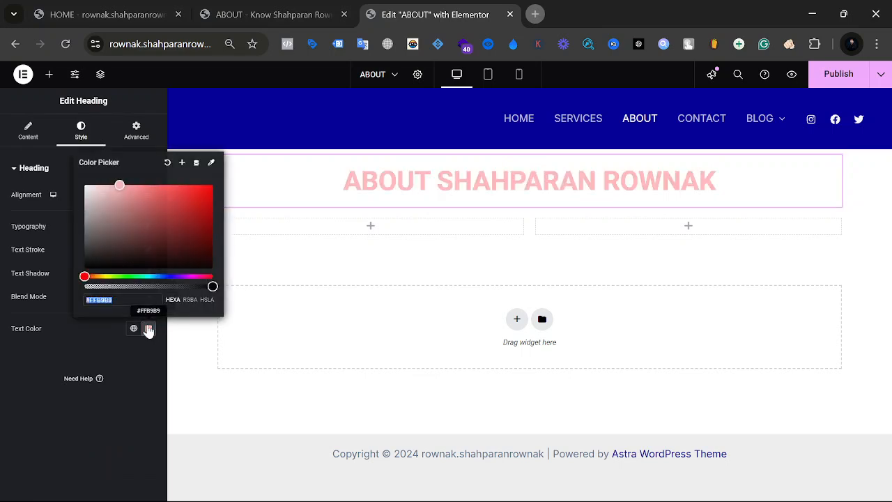
pyautogui.moveTo(140, 220); pyautogui.dragTo(211, 185)
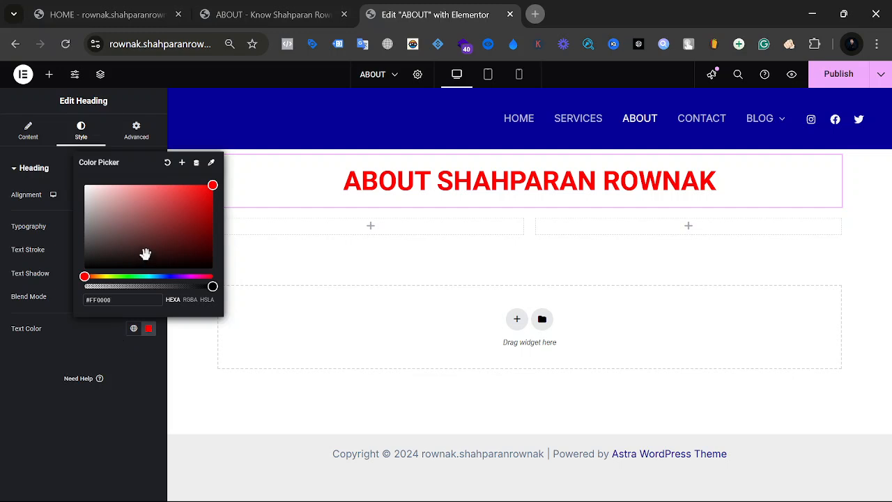
# Step: Abandon the eyedropper colour sample, then reselect the heading and open its Advanced settings
pyautogui.click(211, 164)
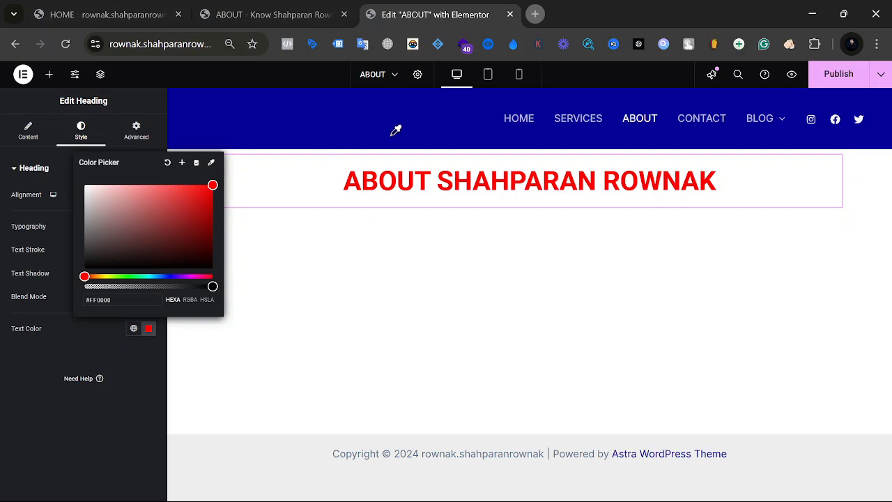
pyautogui.click(443, 119)
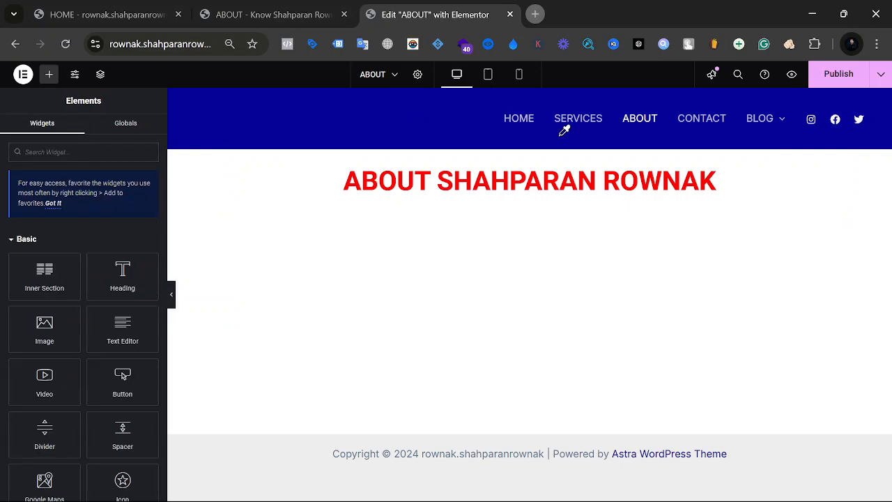
pyautogui.doubleClick(518, 118)
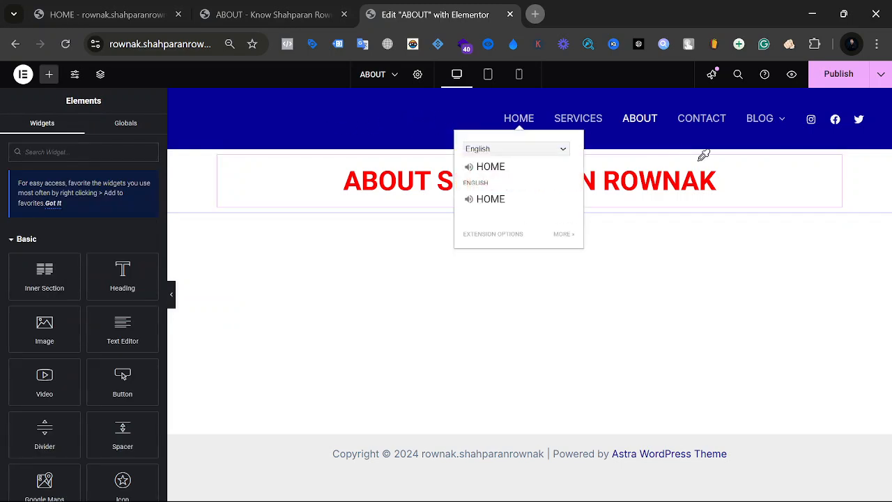
pyautogui.click(719, 218)
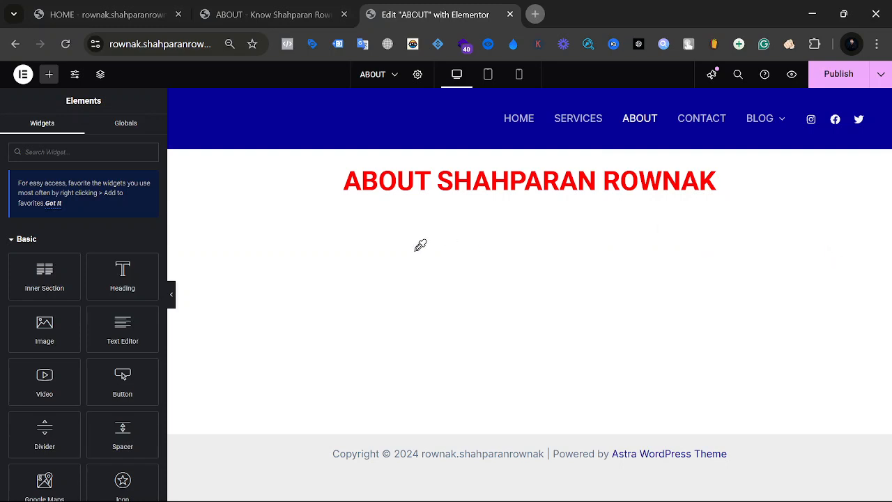
pyautogui.press('Escape')
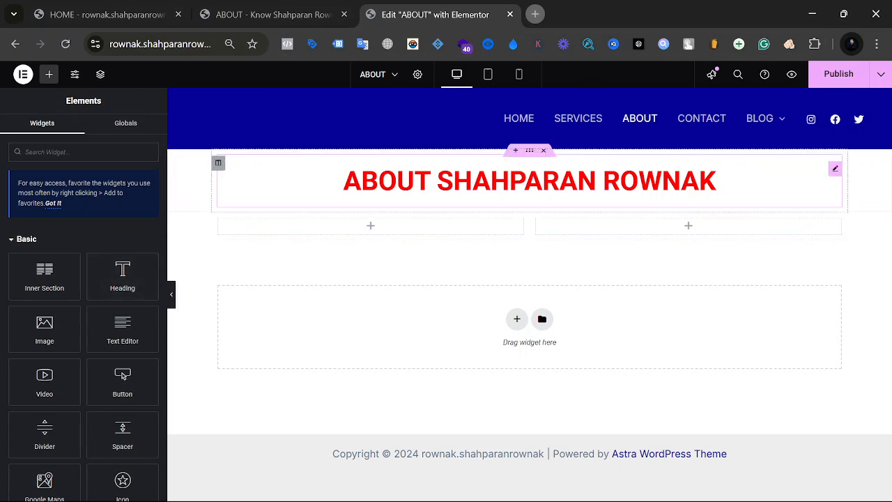
pyautogui.click(520, 172)
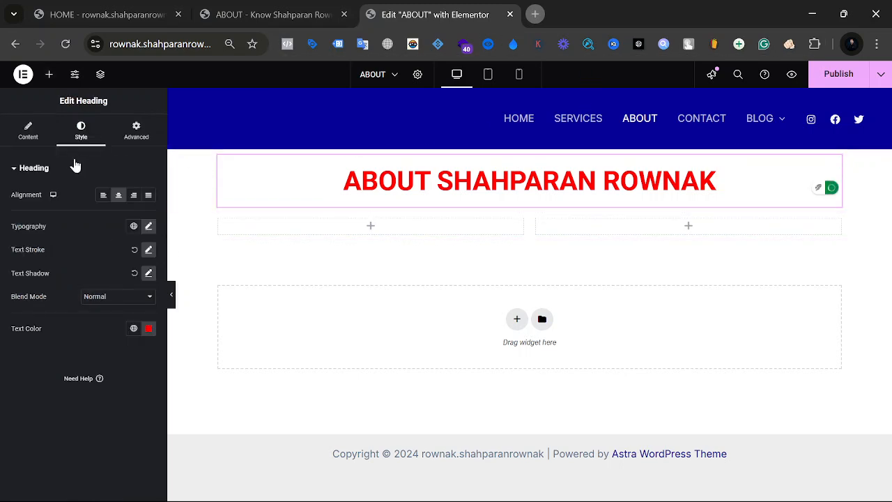
pyautogui.click(135, 131)
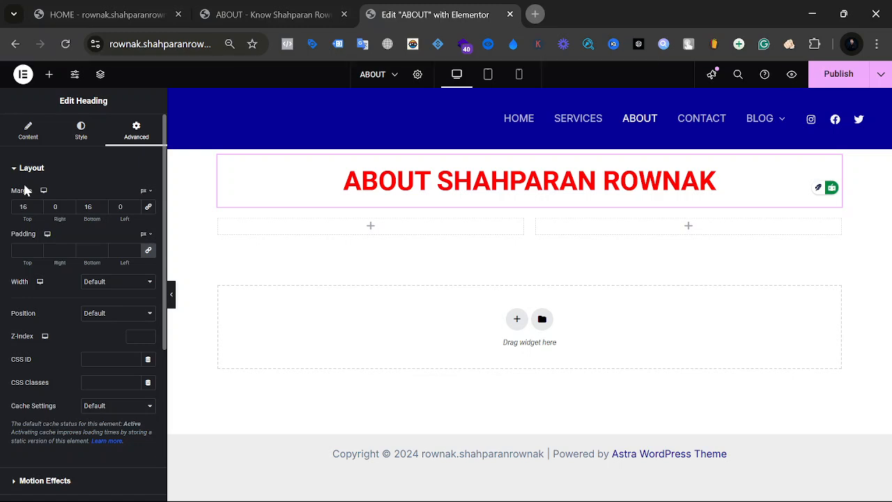
# Step: Nudge the title's linked padding up to 13, then back down to 0
pyautogui.click(37, 248)
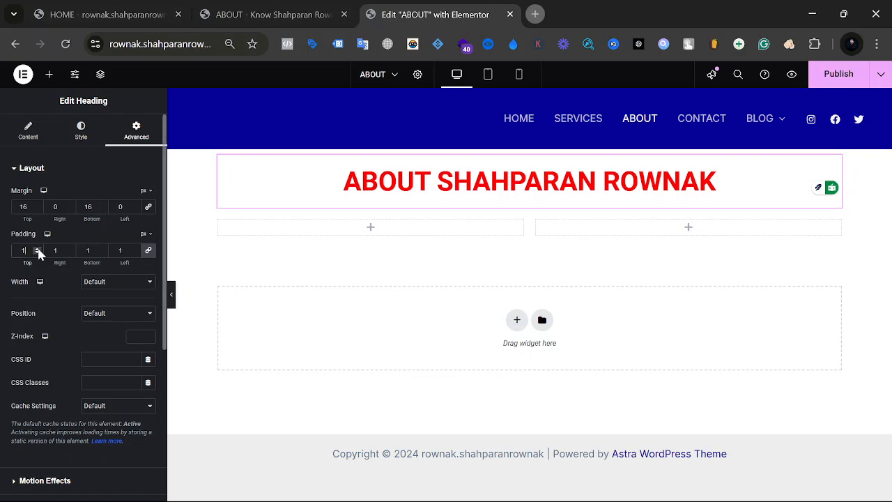
pyautogui.click(39, 252)
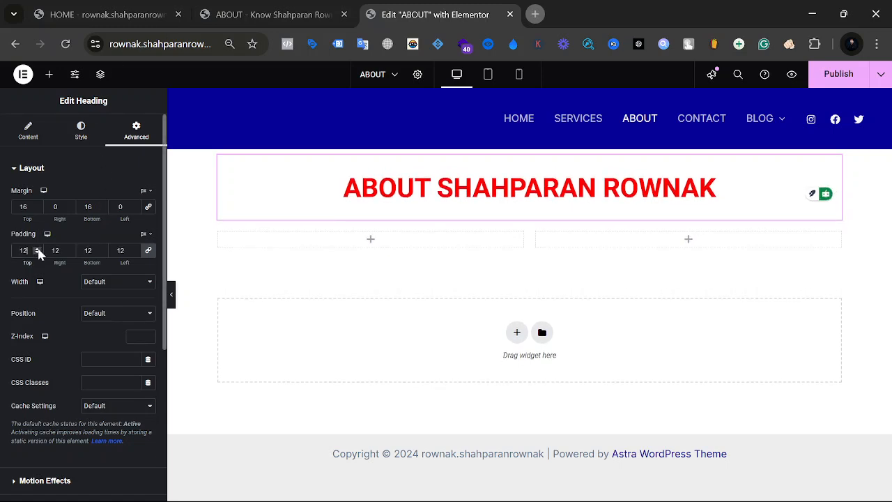
pyautogui.click(39, 253)
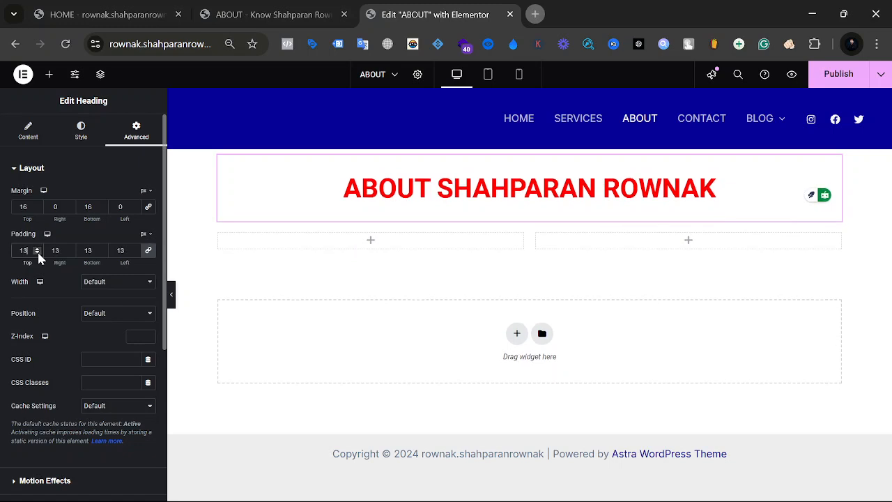
pyautogui.click(38, 252)
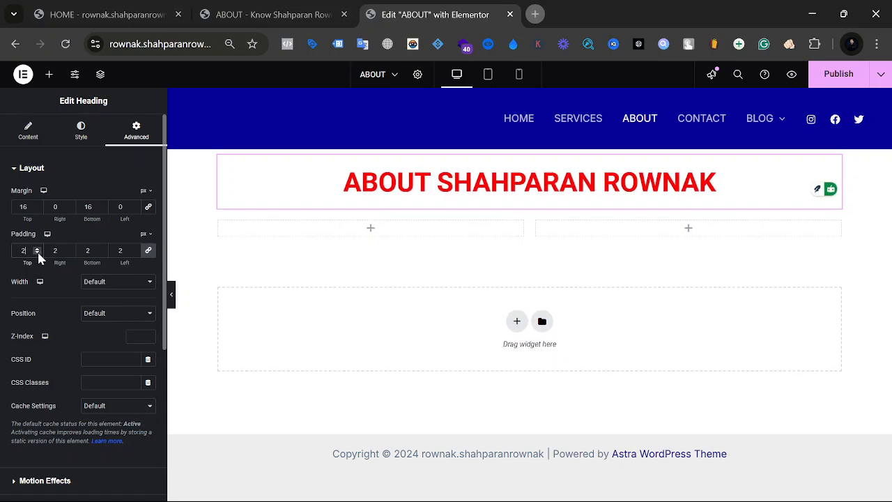
pyautogui.click(37, 253)
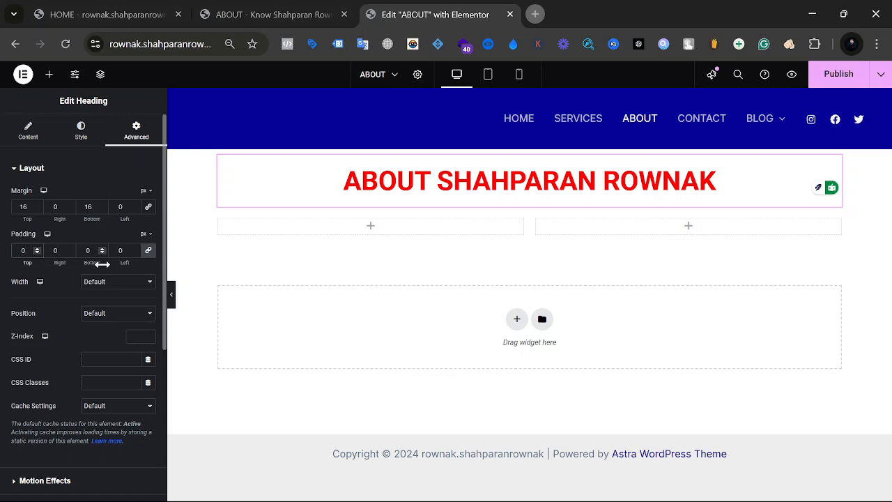
# Step: Unlink the padding sides and set the title's bottom padding to 0
pyautogui.click(150, 251)
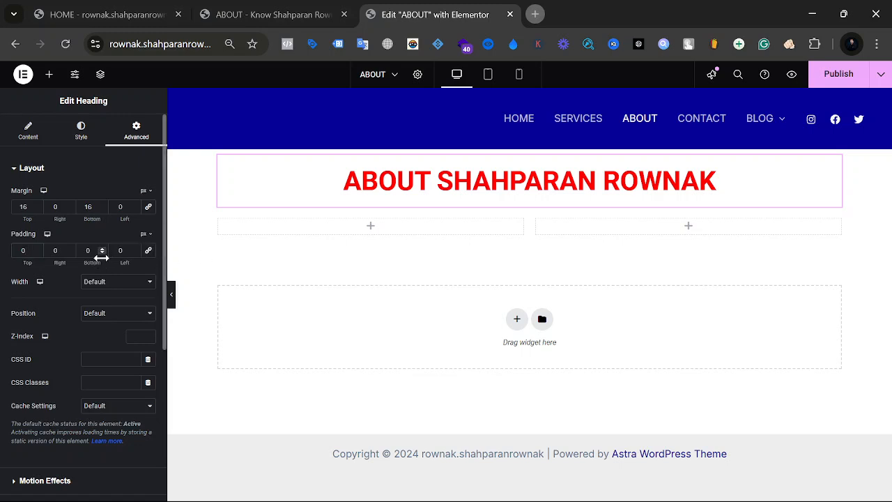
pyautogui.click(103, 248)
pyautogui.click(103, 249)
pyautogui.click(103, 249)
pyautogui.click(103, 249)
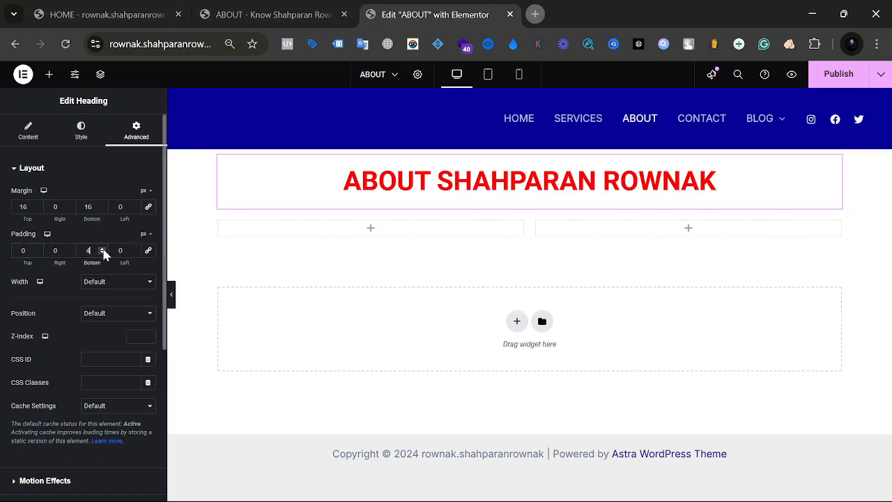
pyautogui.click(103, 248)
pyautogui.click(103, 249)
pyautogui.click(103, 249)
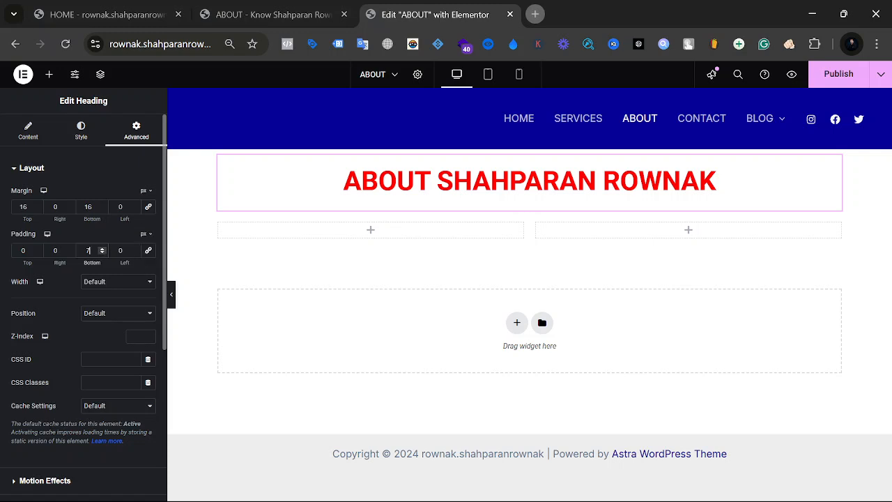
pyautogui.doubleClick(89, 250)
pyautogui.write('0')
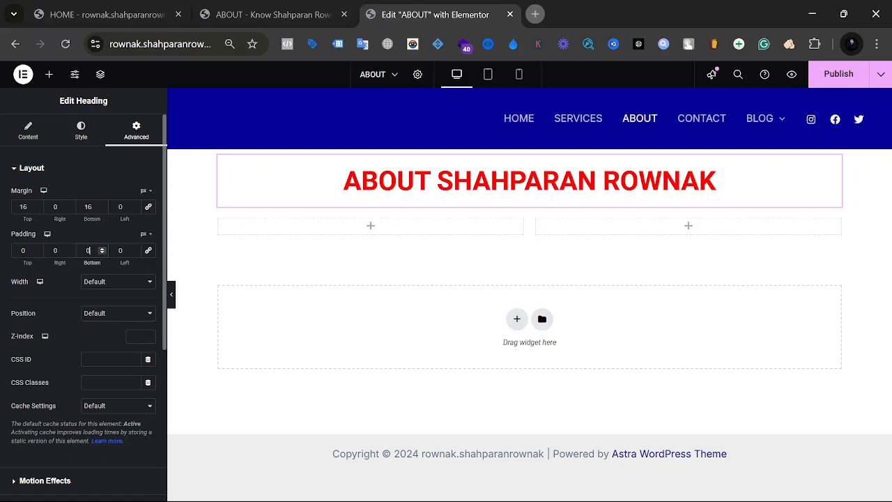
# Step: Raise the title's right padding step by step to 45
pyautogui.click(69, 249)
pyautogui.click(69, 249)
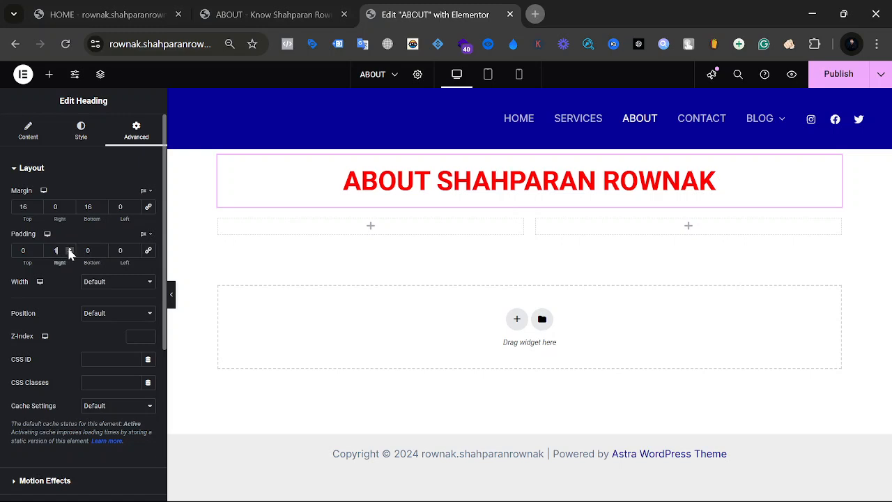
pyautogui.click(69, 248)
pyautogui.click(69, 249)
pyautogui.click(69, 249)
pyautogui.click(69, 249)
pyautogui.click(69, 249)
pyautogui.click(69, 248)
pyautogui.click(69, 249)
pyautogui.click(69, 249)
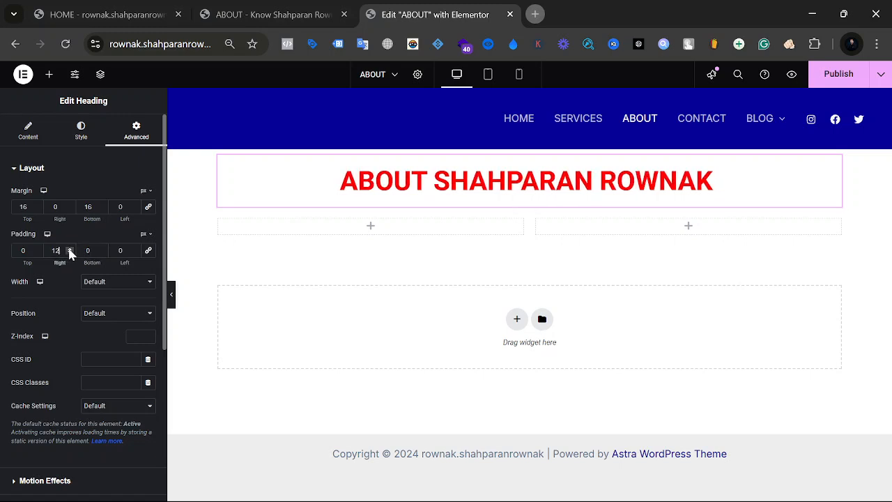
pyautogui.click(69, 249)
pyautogui.click(69, 249)
pyautogui.click(69, 249)
pyautogui.click(69, 249)
pyautogui.click(69, 249)
pyautogui.click(70, 248)
pyautogui.click(70, 249)
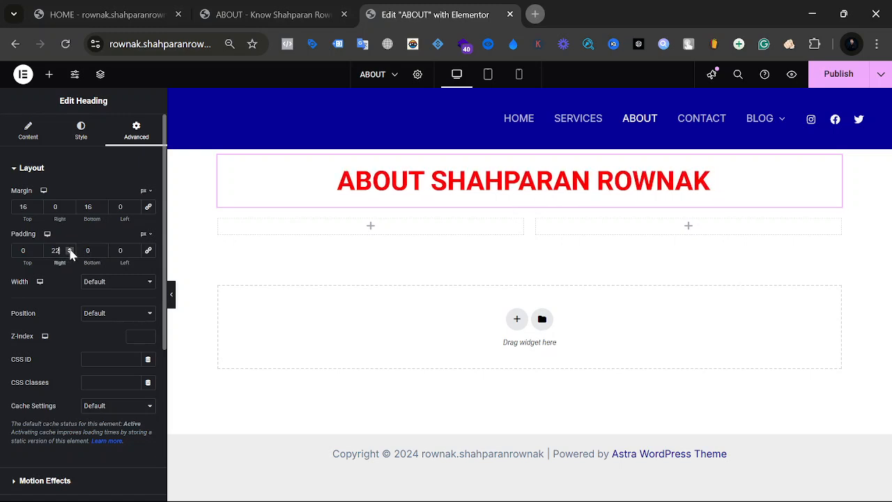
pyautogui.click(69, 249)
pyautogui.click(69, 249)
pyautogui.click(70, 248)
pyautogui.click(70, 249)
pyautogui.click(69, 248)
pyautogui.click(70, 249)
pyautogui.click(70, 248)
pyautogui.click(70, 248)
pyautogui.click(69, 249)
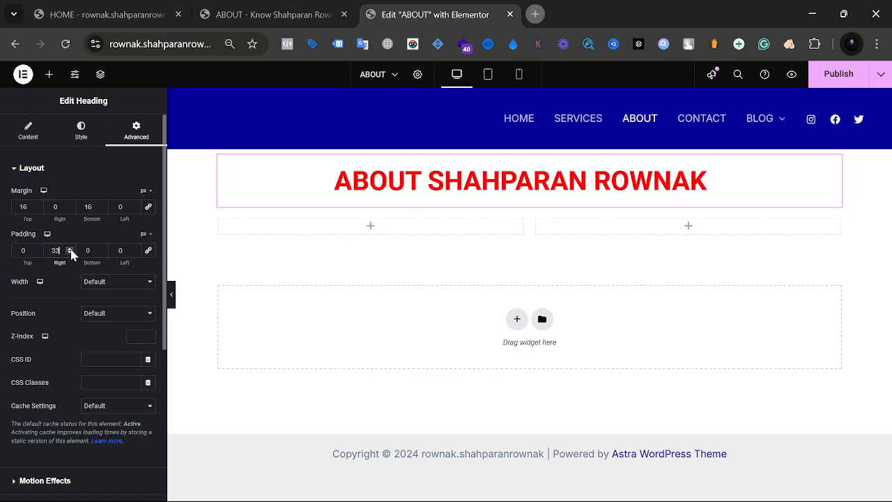
pyautogui.click(70, 249)
pyautogui.click(69, 249)
pyautogui.click(70, 249)
pyautogui.click(70, 249)
pyautogui.click(70, 249)
pyautogui.click(69, 248)
pyautogui.click(70, 248)
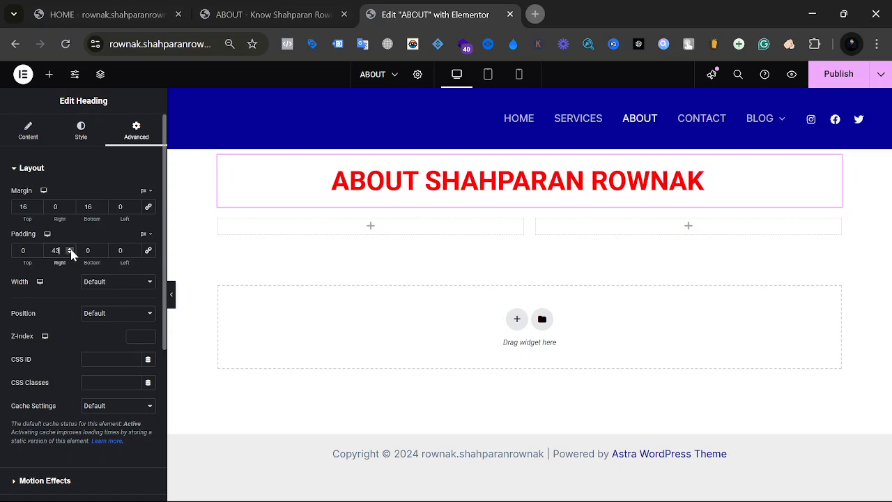
pyautogui.click(69, 248)
pyautogui.click(70, 248)
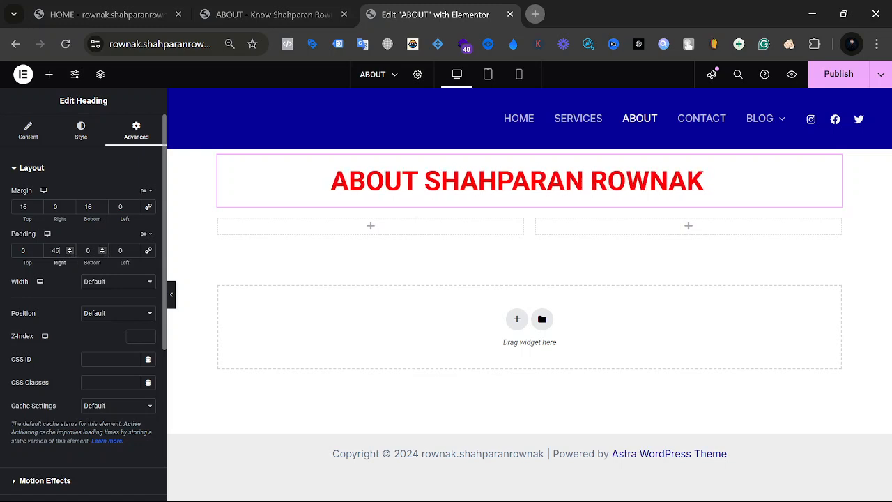
# Step: Lower the left padding to -17, then clear both the left and right padding values
pyautogui.click(135, 253)
pyautogui.click(134, 253)
pyautogui.click(134, 253)
pyautogui.click(135, 253)
pyautogui.click(134, 252)
pyautogui.click(135, 253)
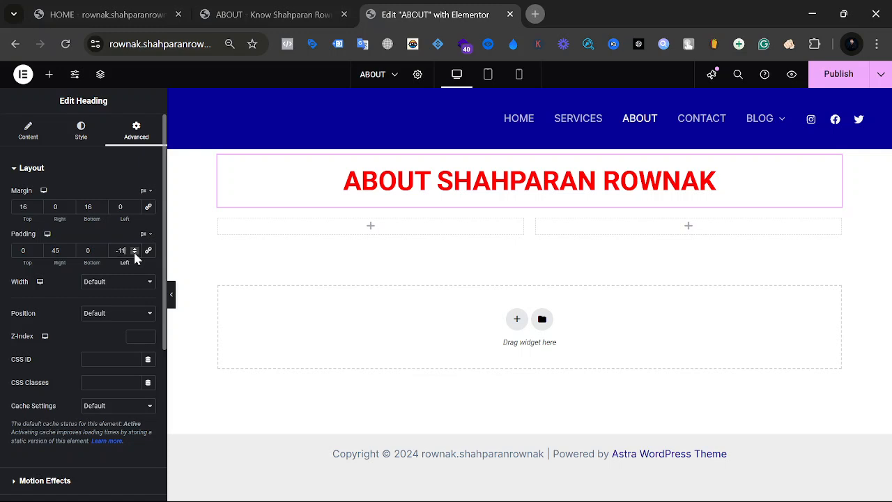
pyautogui.click(135, 253)
pyautogui.click(135, 253)
pyautogui.click(135, 253)
pyautogui.click(135, 253)
pyautogui.click(134, 253)
pyautogui.moveTo(115, 251); pyautogui.dragTo(126, 251)
pyautogui.press('BackSpace')
pyautogui.doubleClick(56, 250)
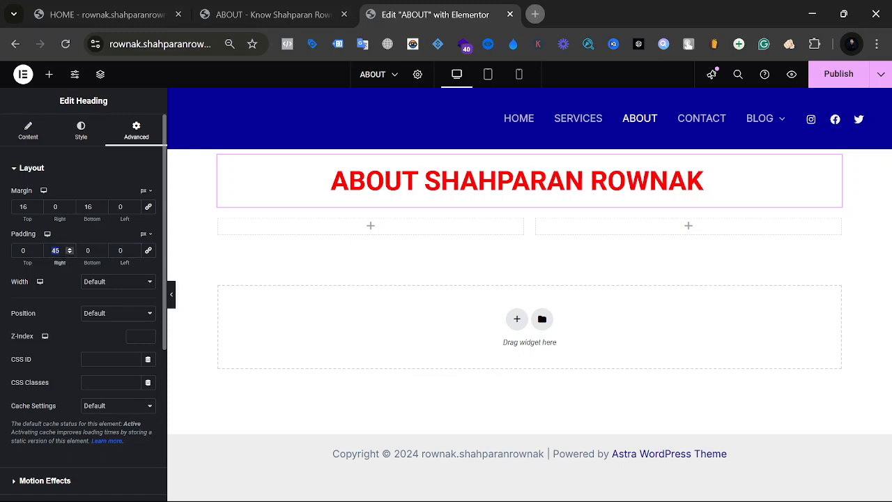
pyautogui.press('BackSpace')
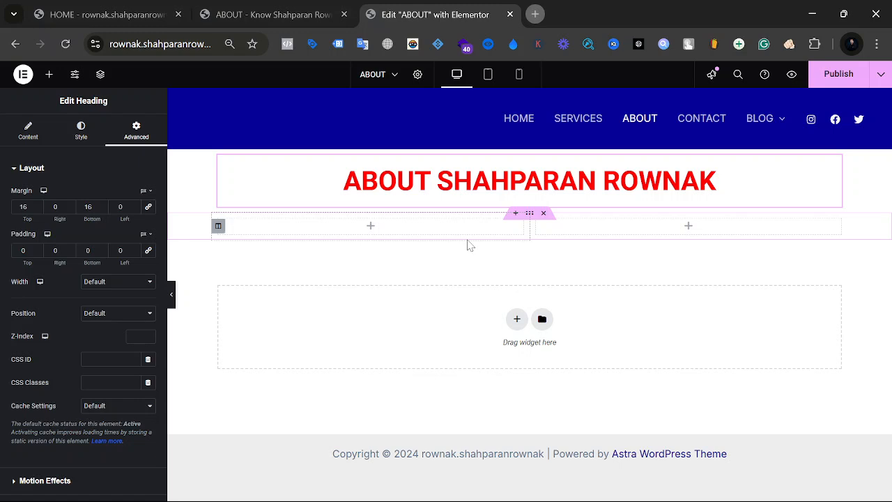
pyautogui.click(108, 283)
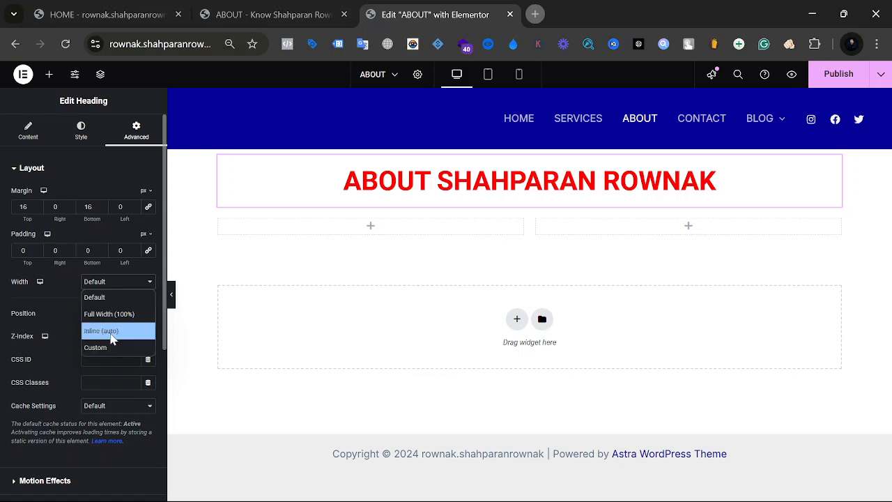
pyautogui.click(117, 298)
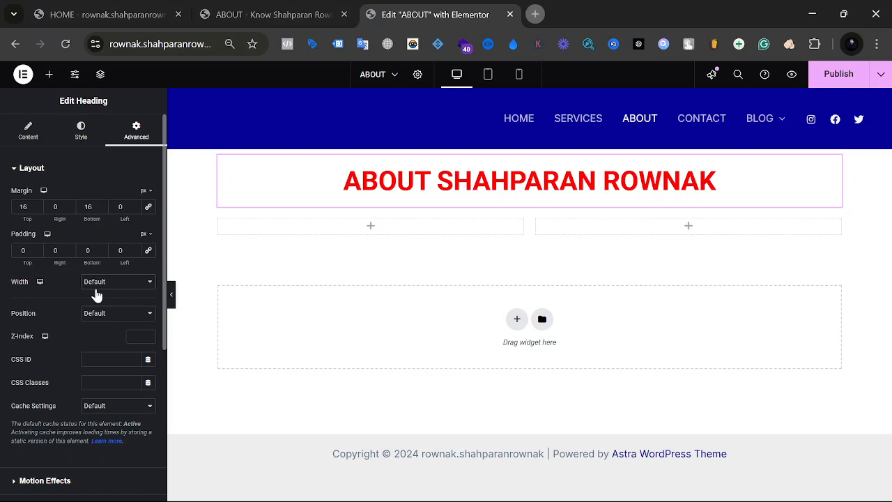
pyautogui.click(112, 313)
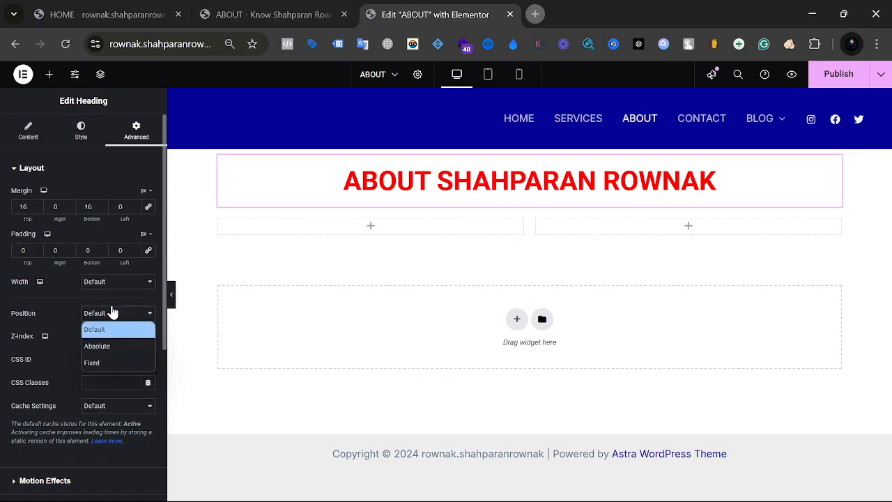
pyautogui.click(481, 333)
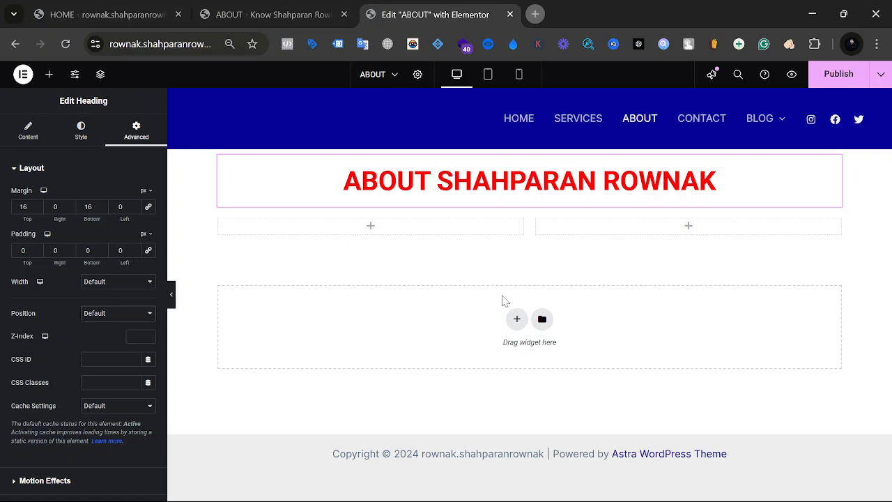
pyautogui.click(130, 314)
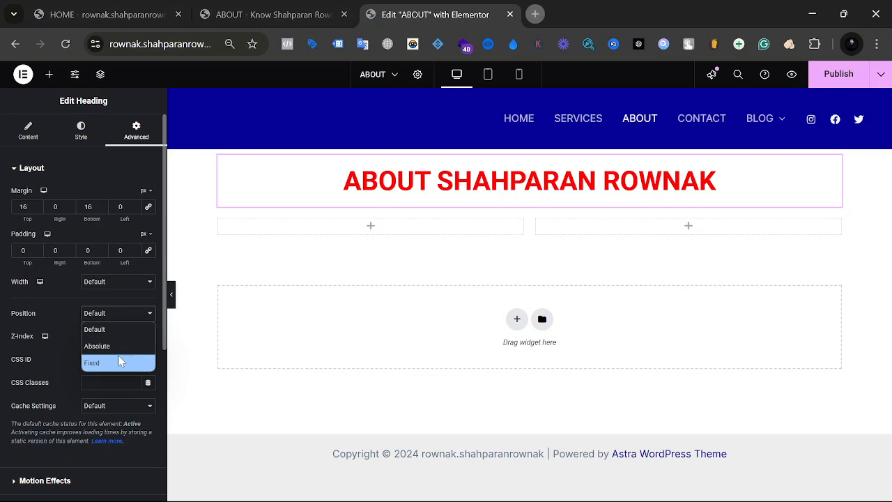
pyautogui.click(61, 347)
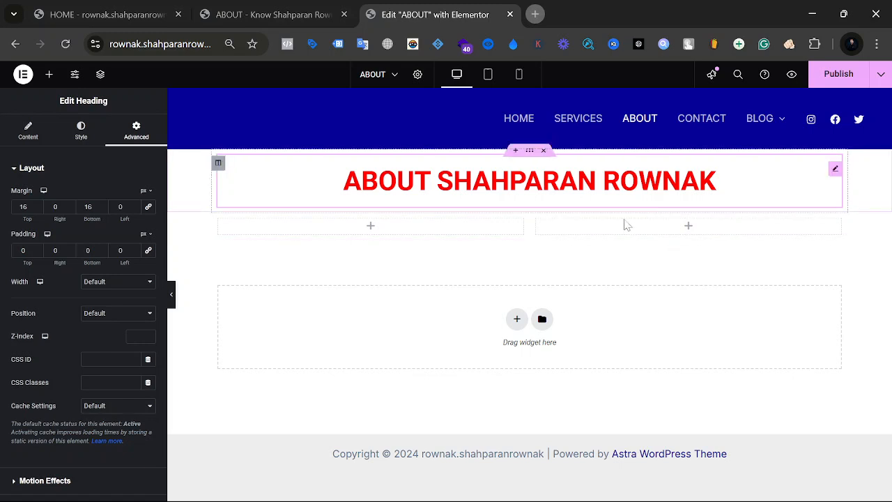
pyautogui.scroll(-2, 147, 342)
# Step: Turn on scrolling effects for the title and check the Vertical Scroll settings
pyautogui.click(70, 340)
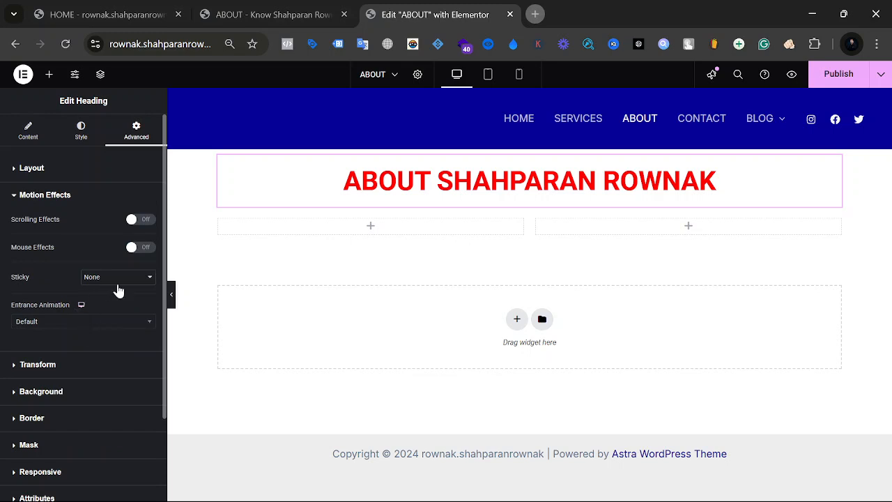
pyautogui.moveTo(472, 181); pyautogui.dragTo(700, 184)
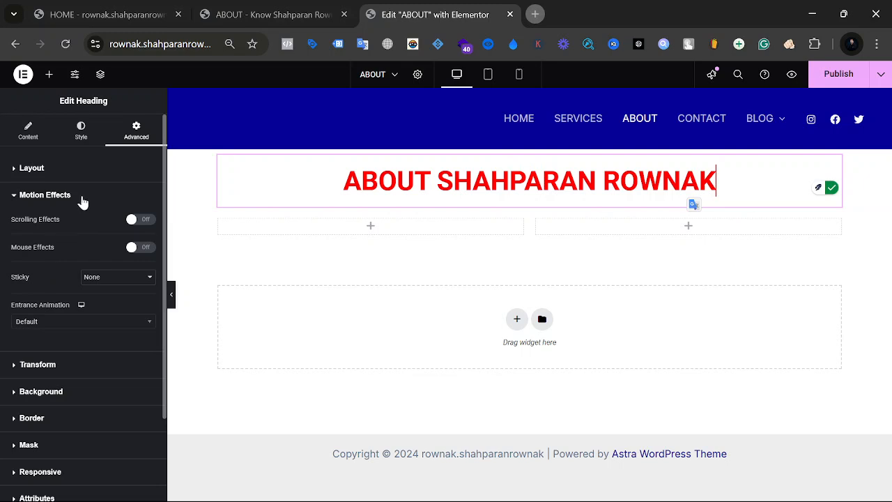
pyautogui.click(132, 220)
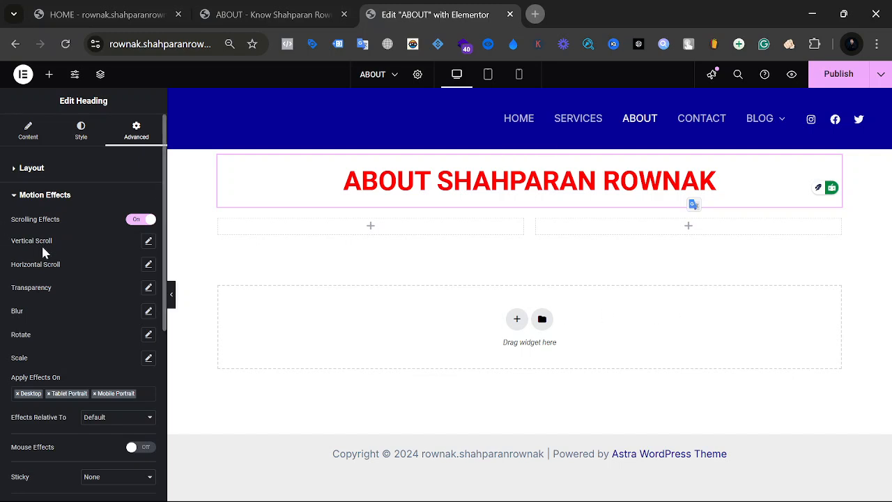
pyautogui.click(148, 242)
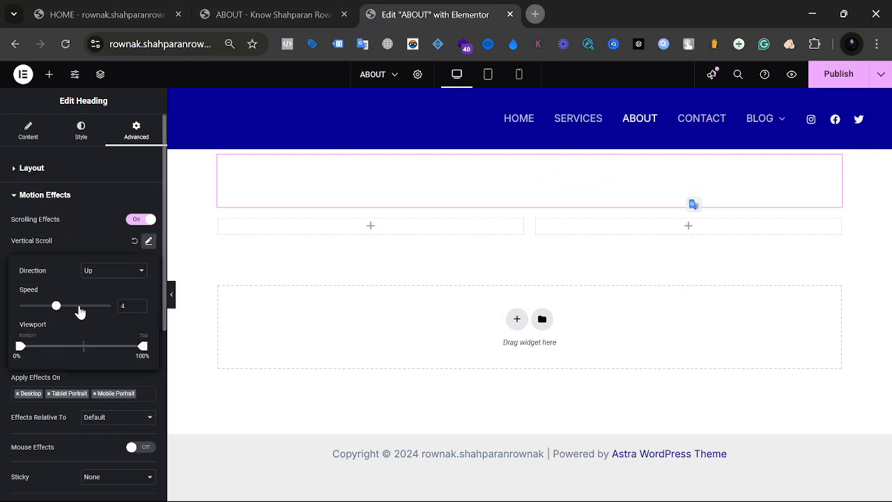
pyautogui.click(80, 244)
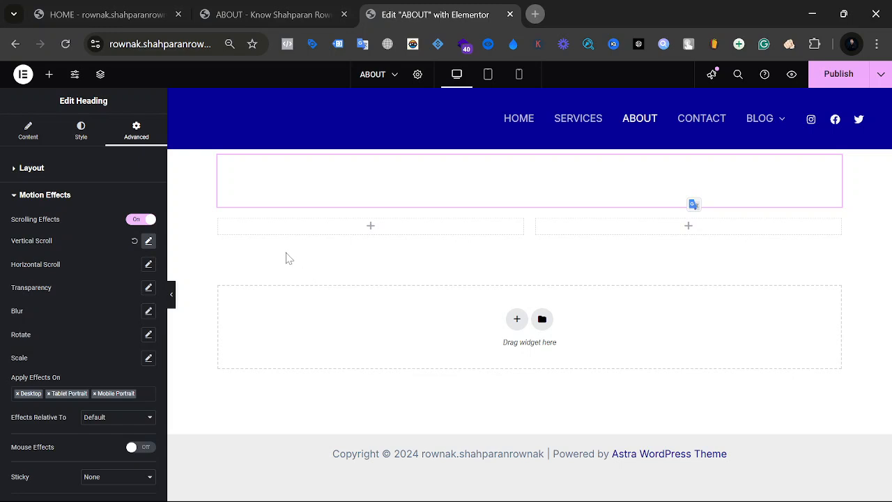
# Step: Set Horizontal Scroll to speed about 5 with direction To Right
pyautogui.click(149, 266)
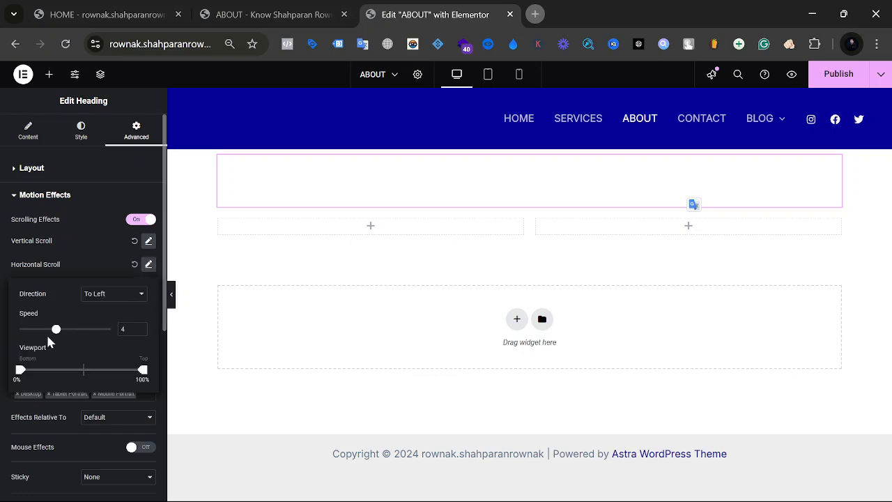
pyautogui.moveTo(56, 329); pyautogui.dragTo(64, 330)
pyautogui.click(148, 264)
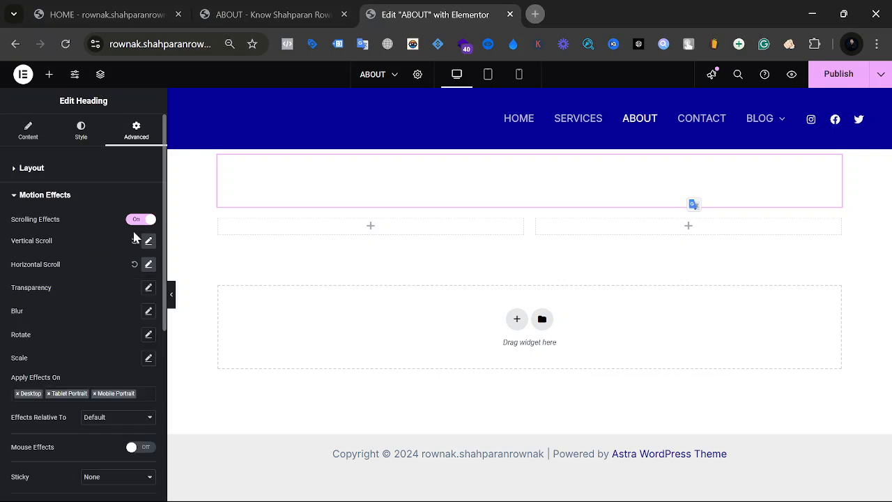
pyautogui.click(148, 265)
pyautogui.click(117, 294)
pyautogui.click(128, 326)
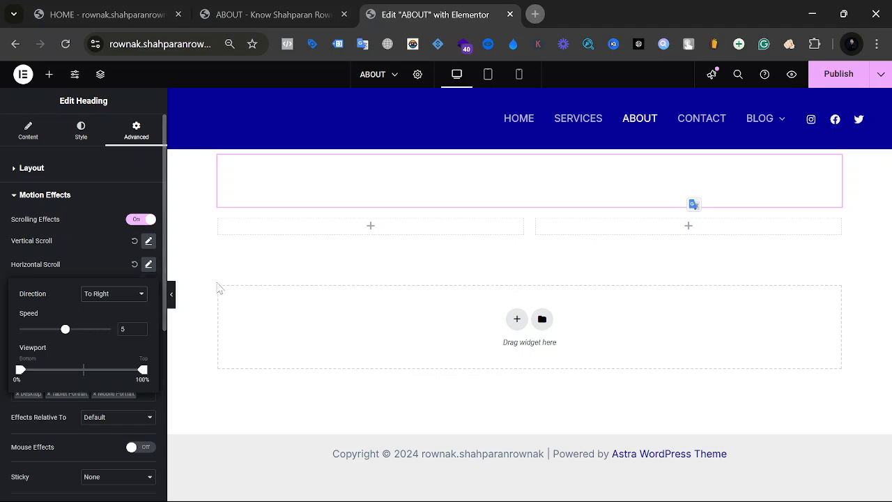
# Step: Switch Horizontal Scroll back to To Left at speed 4
pyautogui.click(97, 299)
pyautogui.click(91, 309)
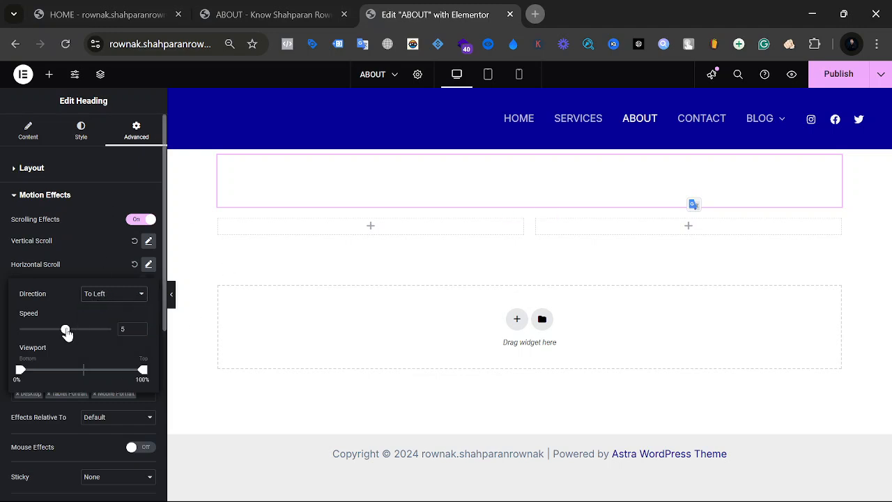
pyautogui.moveTo(66, 328); pyautogui.dragTo(63, 335)
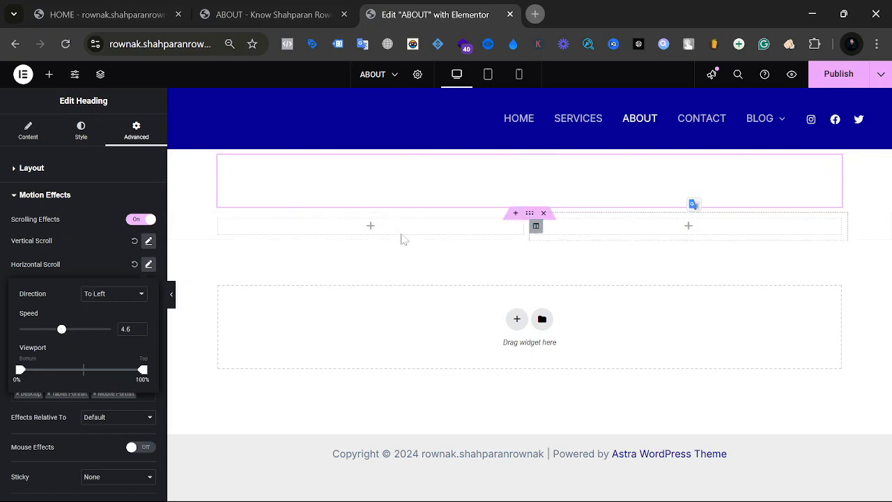
pyautogui.moveTo(64, 335); pyautogui.dragTo(58, 336)
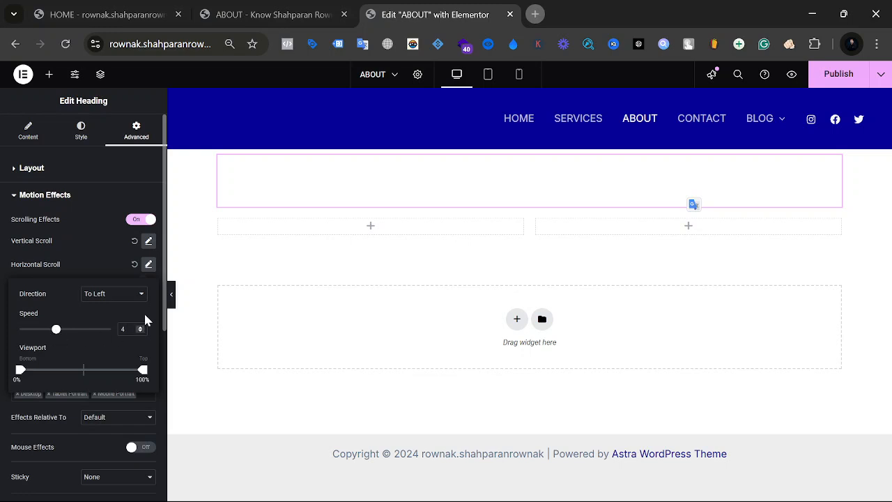
pyautogui.click(122, 237)
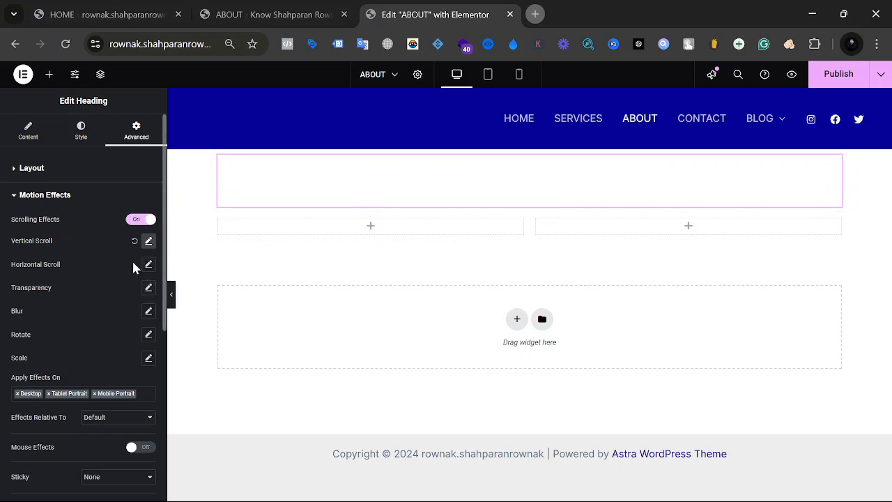
# Step: Toggle scrolling effects off and on to preview the title, glancing at the Transparency settings
pyautogui.click(147, 223)
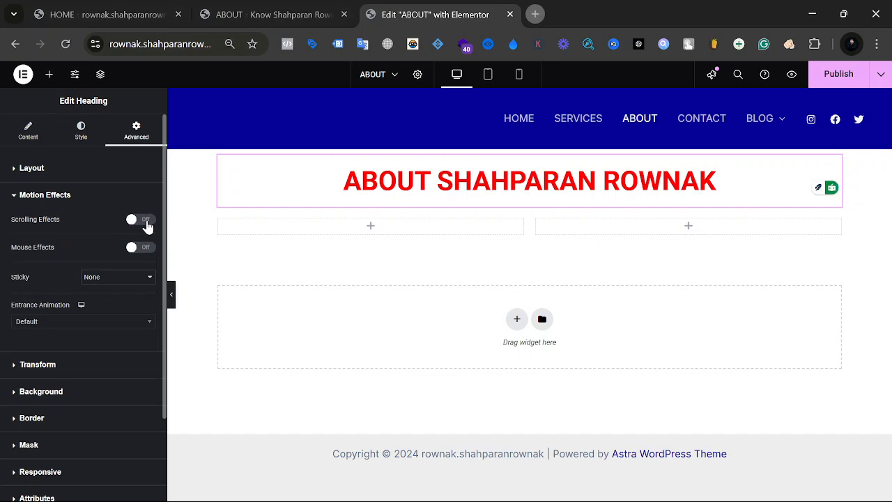
pyautogui.click(144, 220)
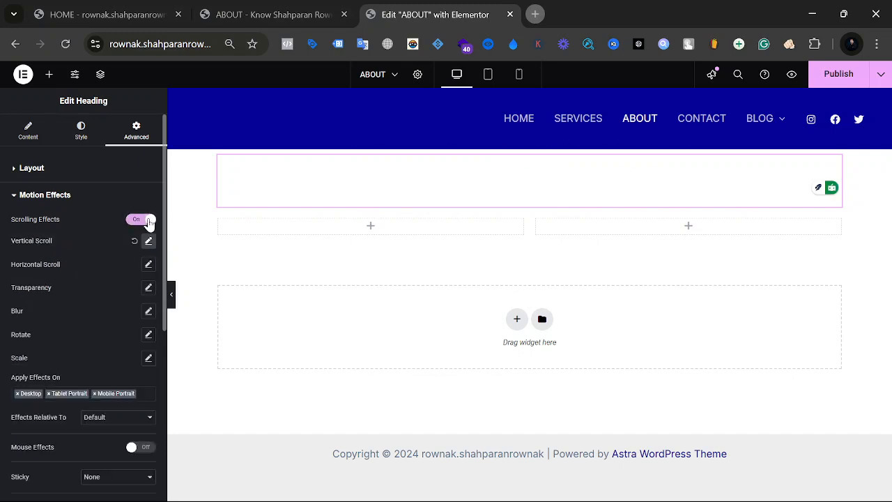
pyautogui.click(149, 289)
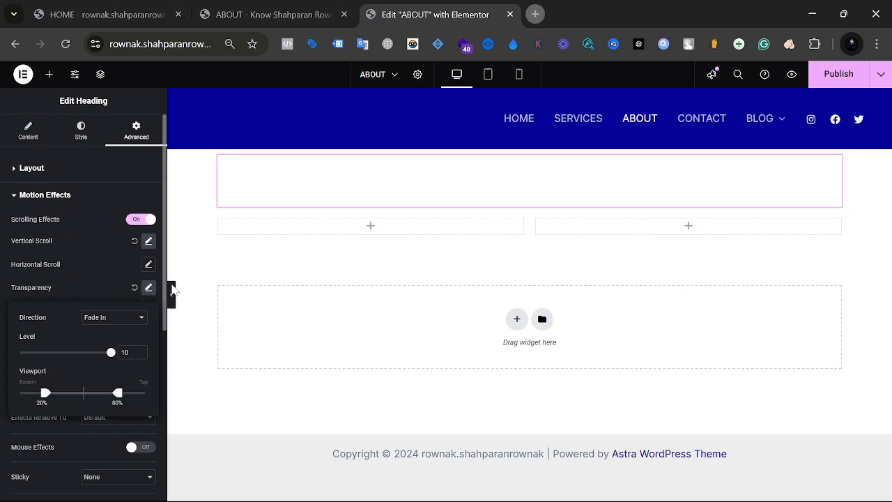
pyautogui.click(154, 231)
pyautogui.click(147, 221)
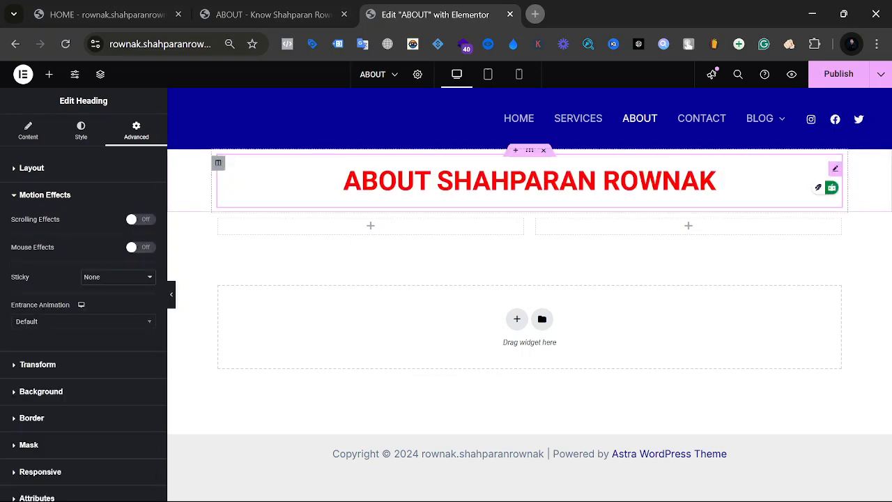
pyautogui.click(147, 220)
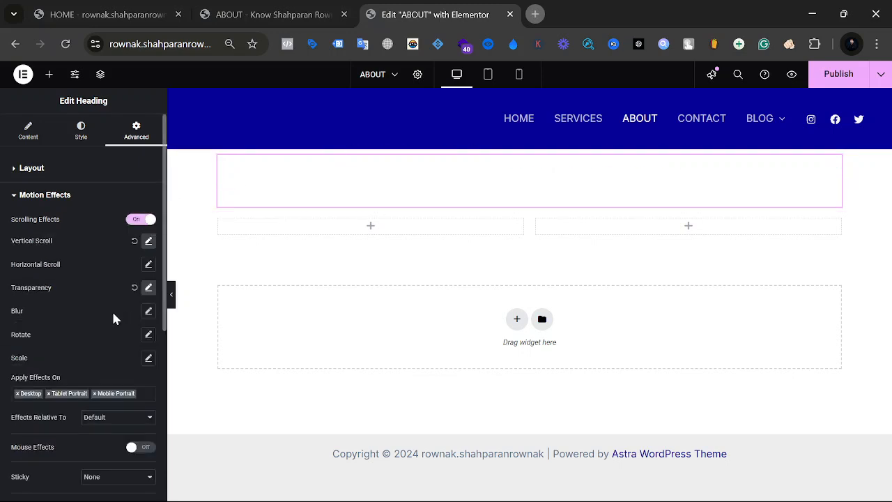
# Step: Set the title's Transparency effect to Fade Out In at level 8.2
pyautogui.click(148, 288)
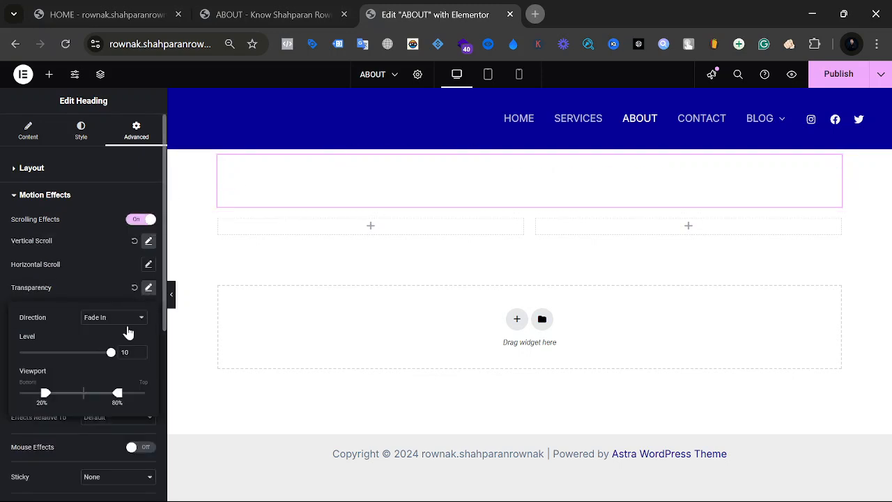
pyautogui.moveTo(111, 351); pyautogui.dragTo(86, 357)
pyautogui.moveTo(91, 354); pyautogui.dragTo(92, 353)
pyautogui.click(113, 318)
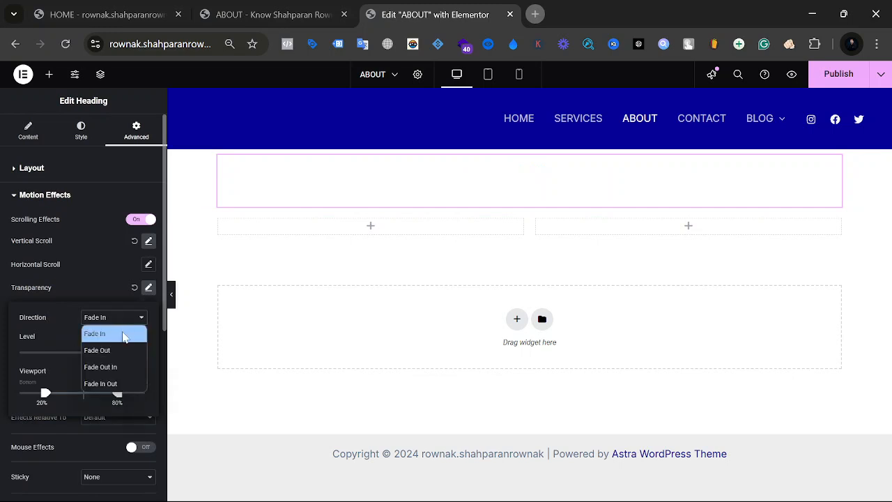
pyautogui.click(119, 367)
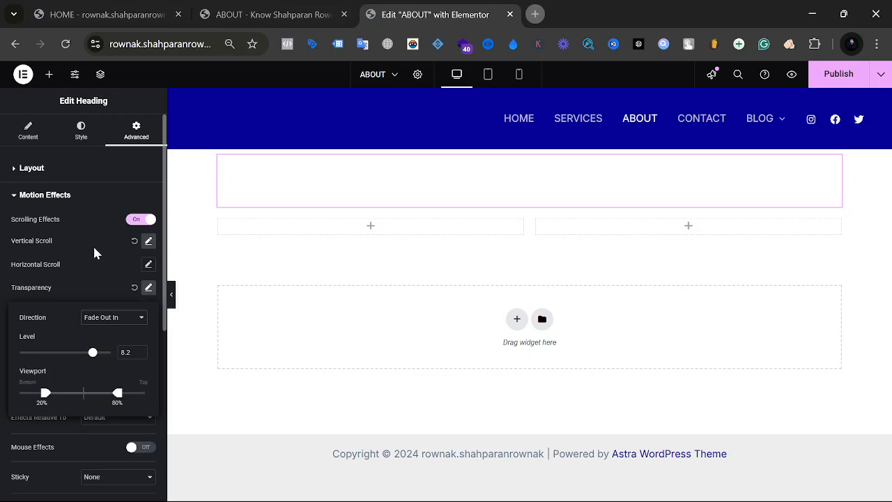
pyautogui.click(130, 267)
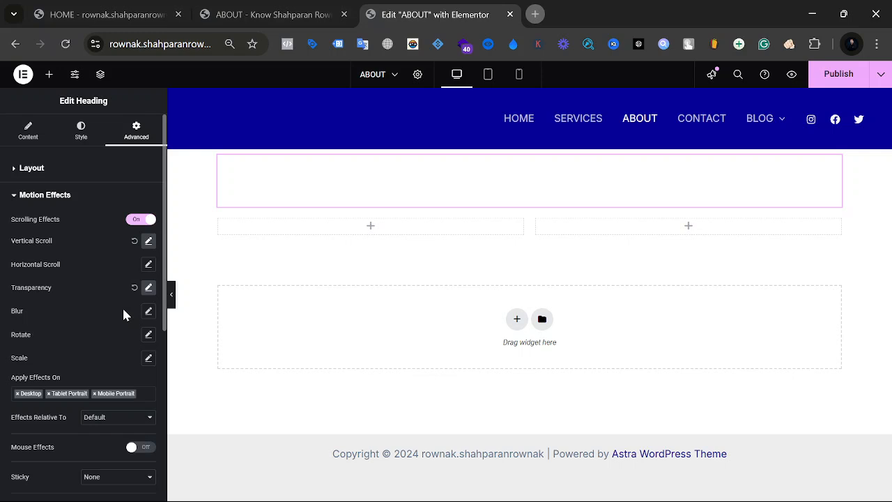
pyautogui.click(81, 132)
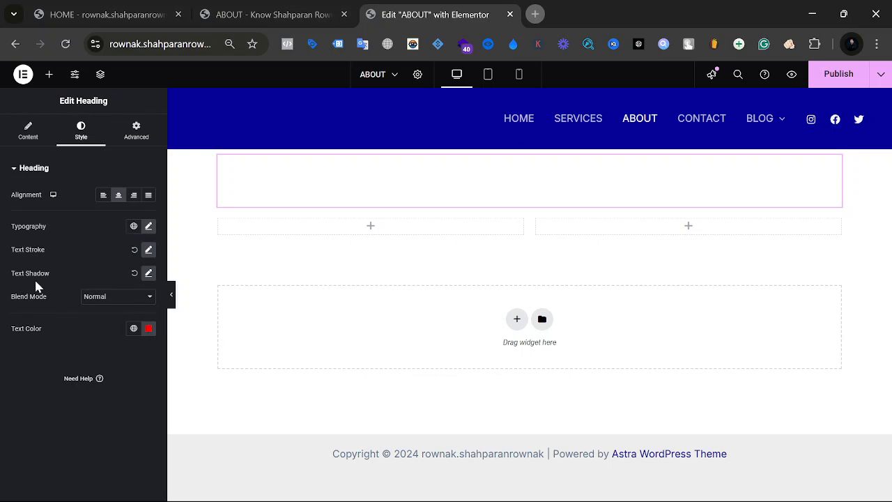
# Step: Switch off the heading's Scrolling Effects toggle under Advanced > Motion Effects
pyautogui.click(137, 131)
pyautogui.scroll(-1, 44, 339)
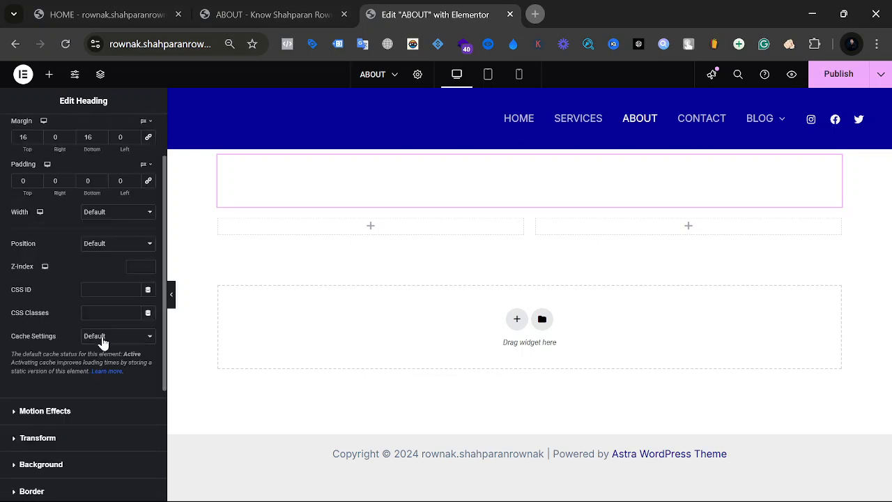
pyautogui.scroll(-1, 73, 302)
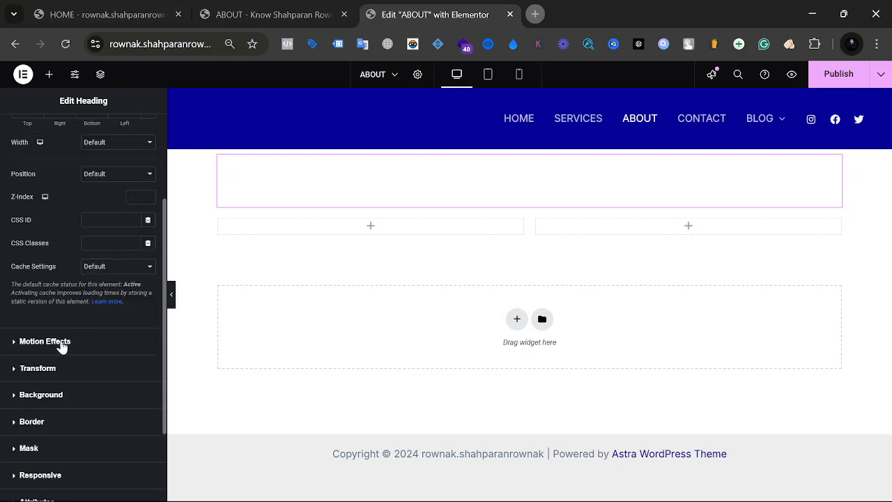
pyautogui.click(69, 340)
pyautogui.scroll(-1, 89, 327)
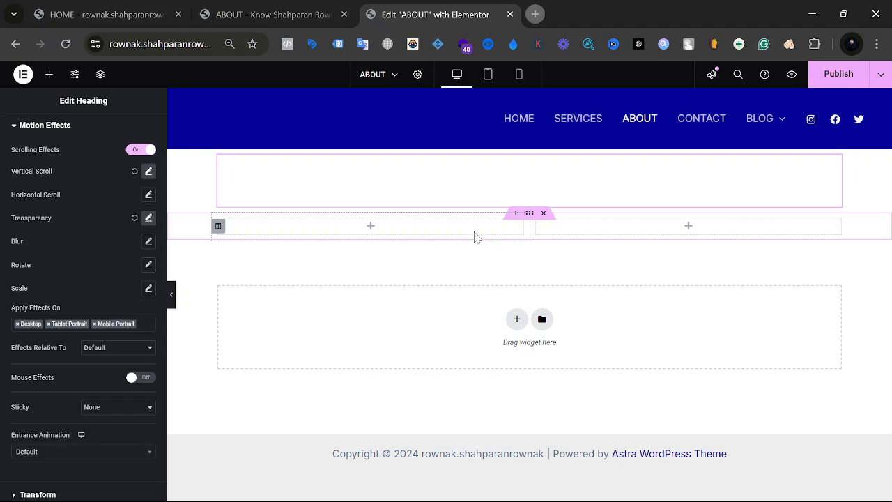
pyautogui.click(143, 152)
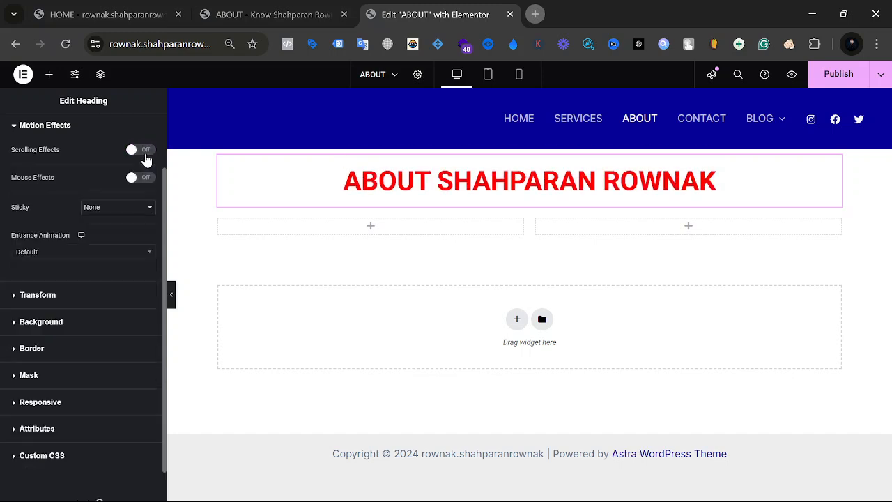
pyautogui.click(107, 212)
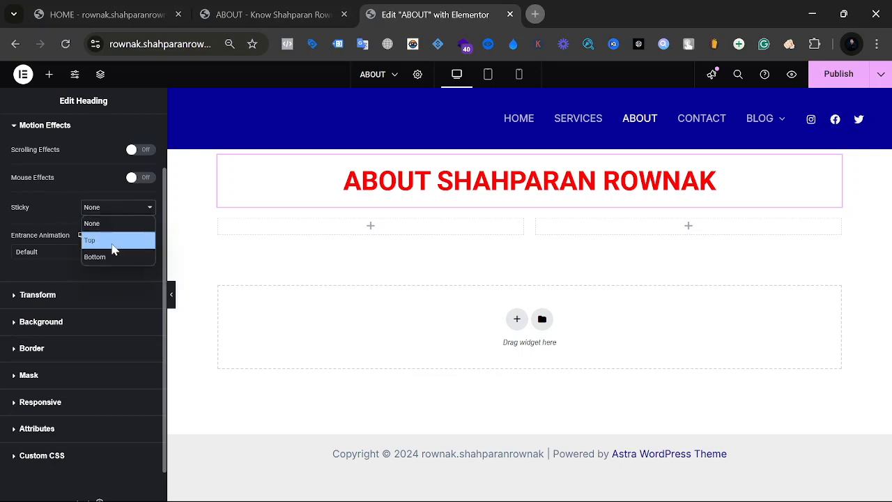
pyautogui.click(114, 240)
pyautogui.click(108, 214)
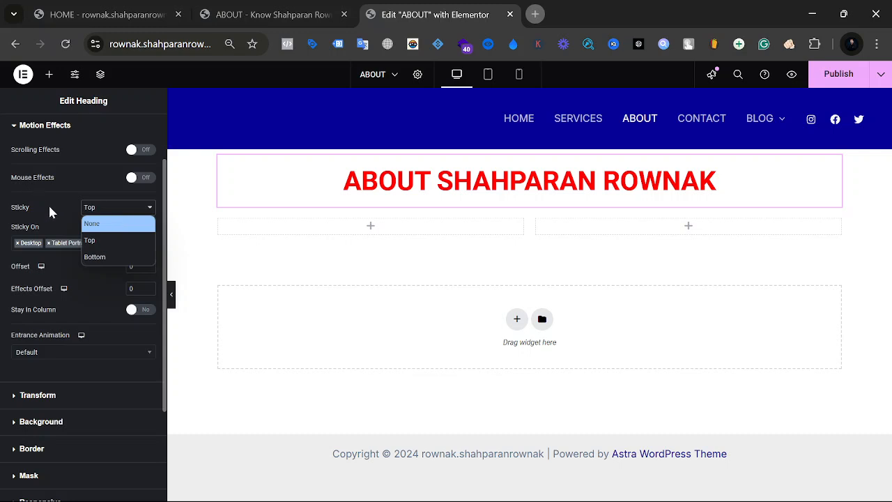
pyautogui.click(68, 224)
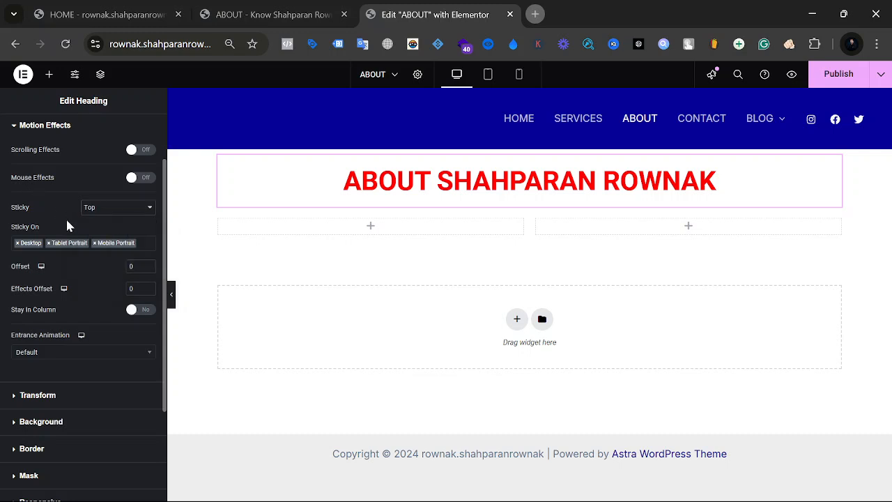
pyautogui.click(117, 207)
pyautogui.click(115, 225)
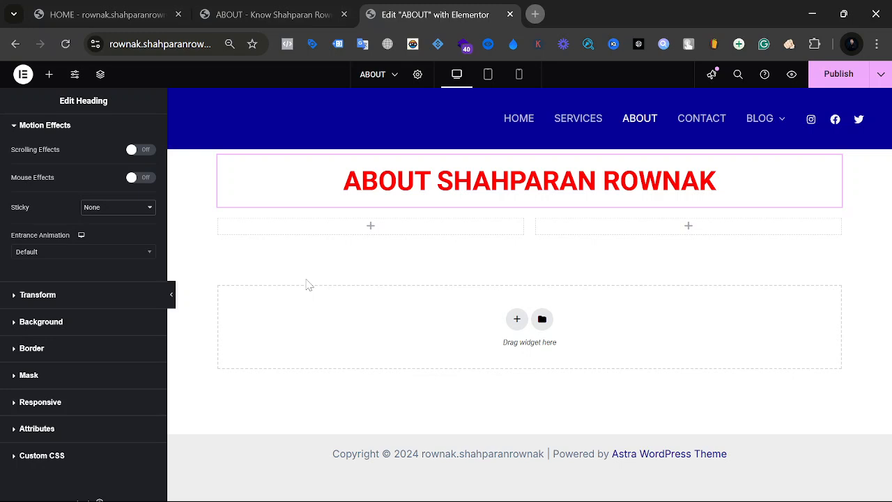
# Step: Open the Entrance Animation dropdown under the heading's Motion Effects
pyautogui.doubleClick(20, 208)
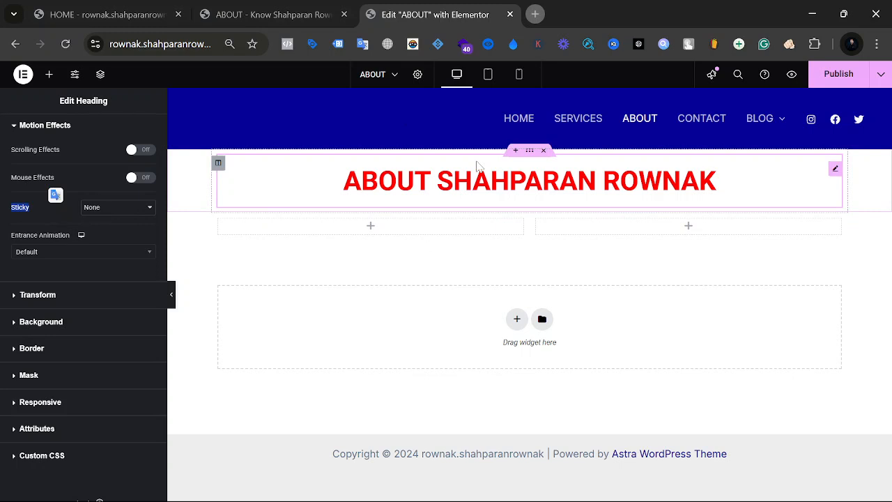
pyautogui.click(332, 152)
pyautogui.click(55, 256)
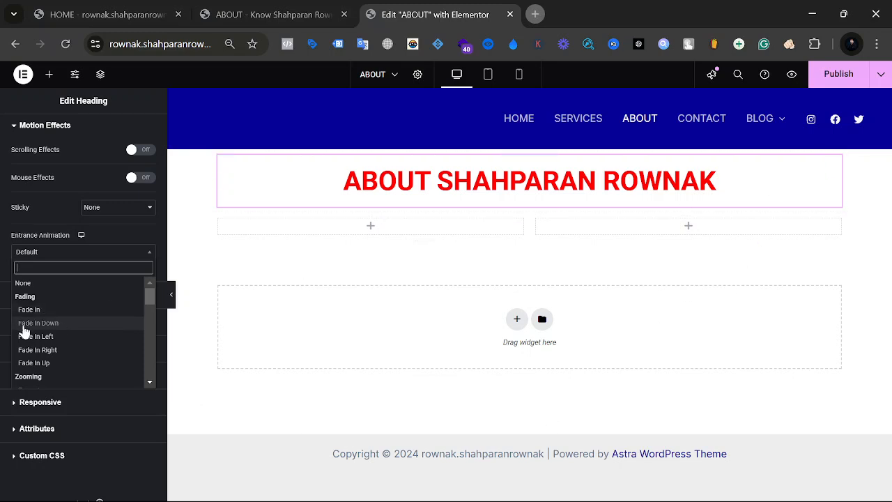
# Step: Choose Zoom In as the heading's entrance animation, then change it to Zoom In Up
pyautogui.scroll(-1, 83, 329)
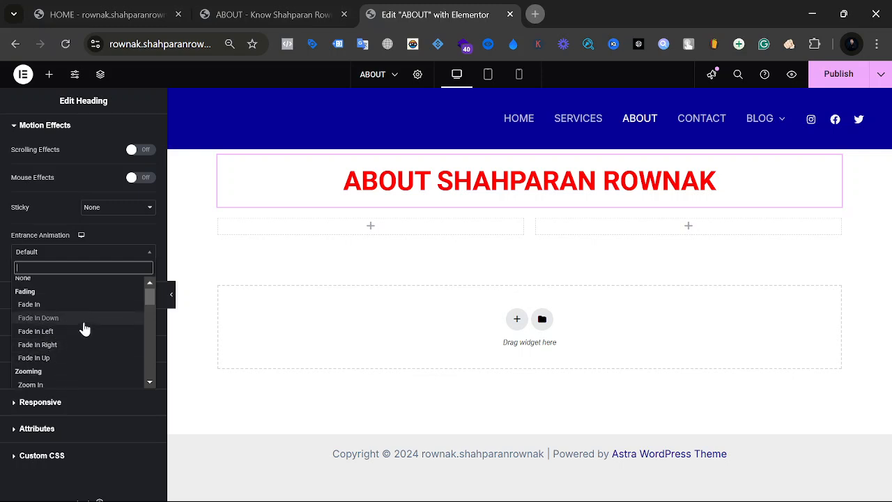
pyautogui.scroll(-2, 83, 329)
pyautogui.click(67, 319)
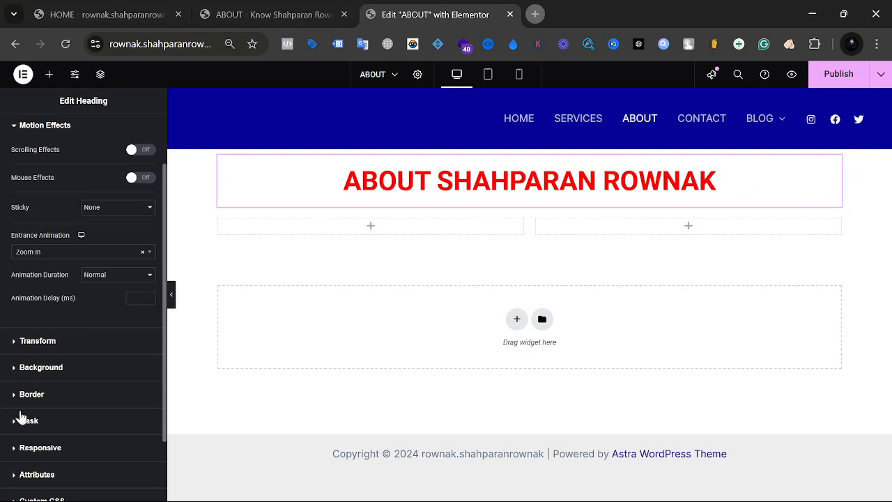
pyautogui.click(72, 253)
pyautogui.click(79, 354)
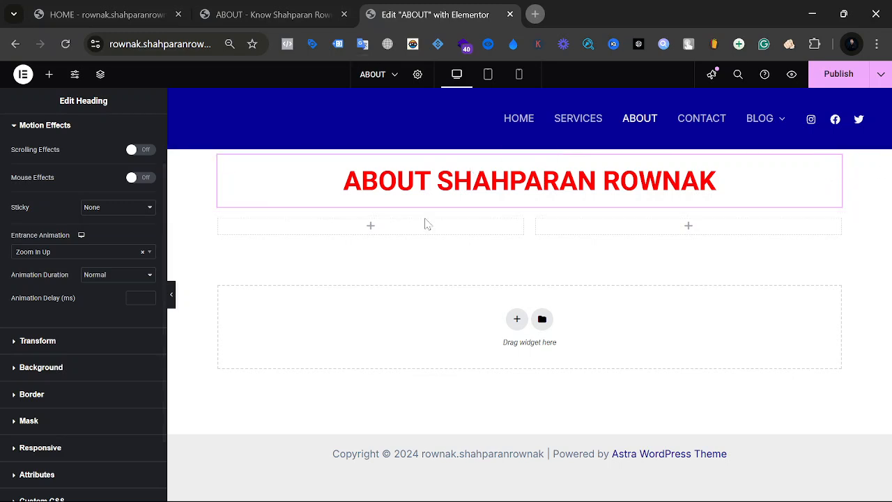
# Step: Clear the heading's entrance animation to None, then set it to Zoom In Right
pyautogui.click(79, 339)
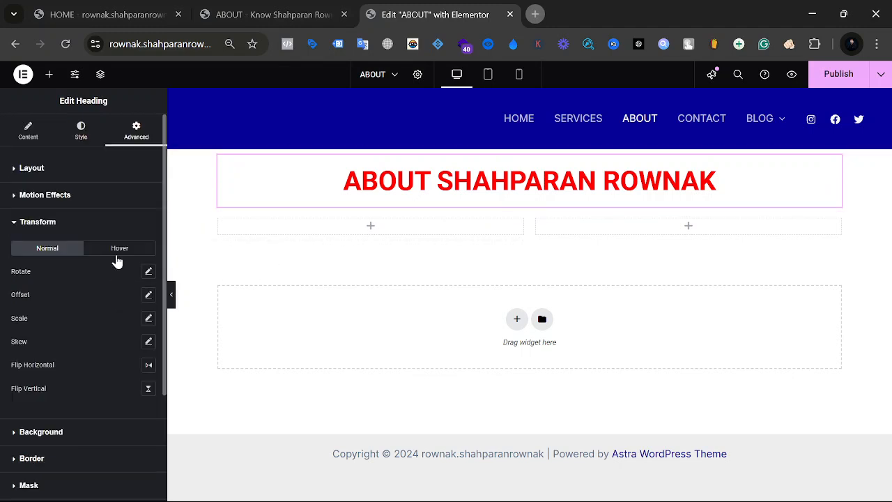
pyautogui.click(62, 200)
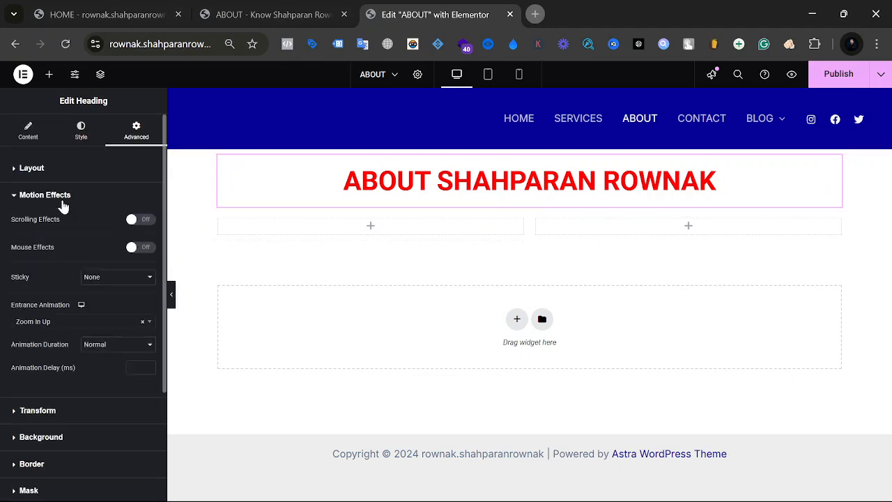
pyautogui.click(104, 324)
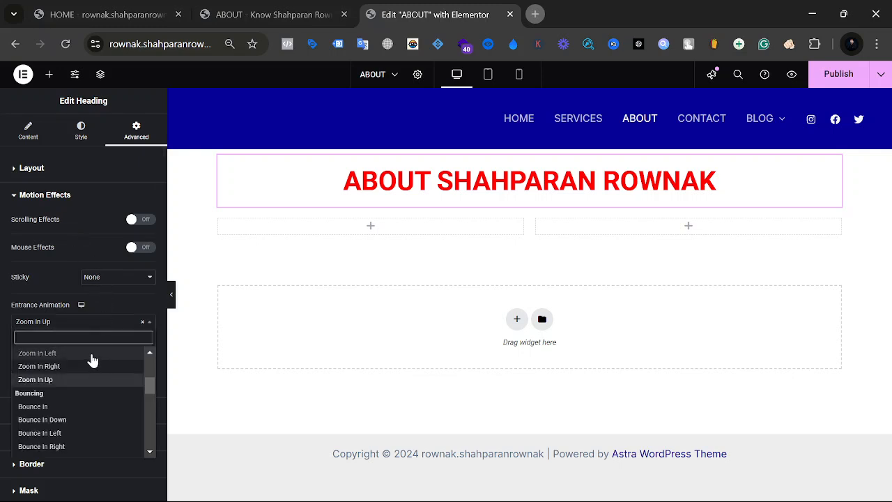
pyautogui.scroll(5, 92, 359)
pyautogui.click(65, 355)
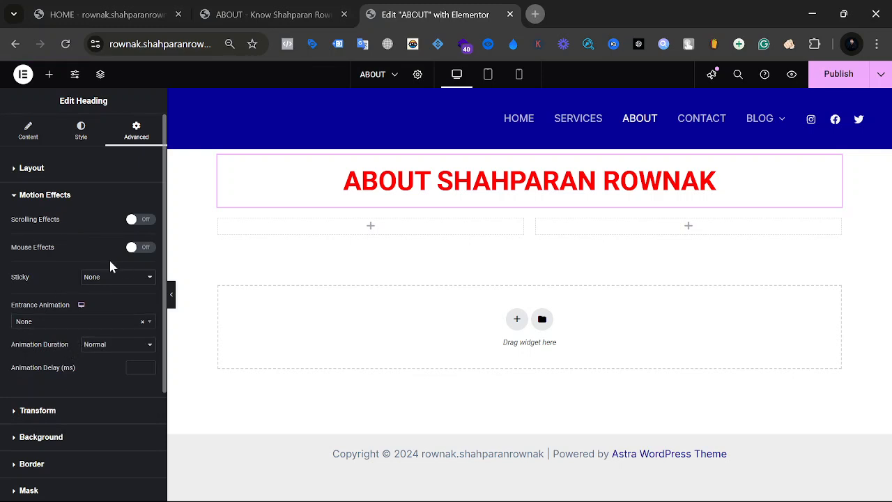
pyautogui.click(68, 323)
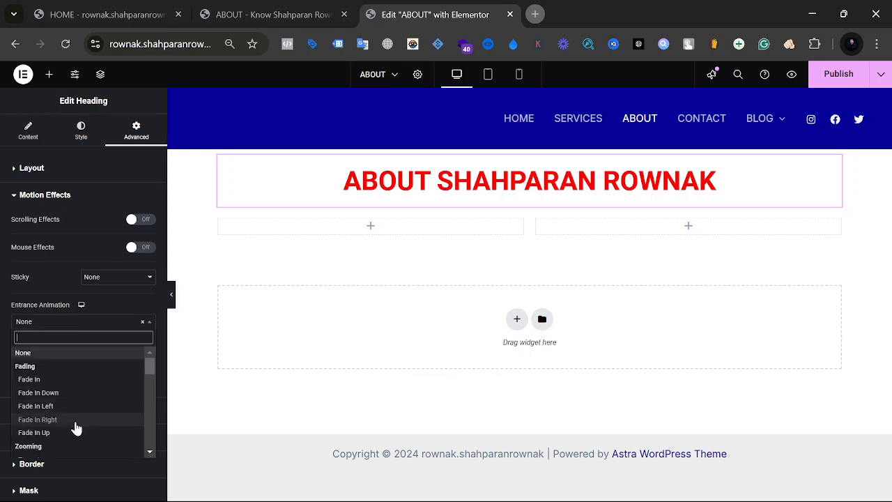
pyautogui.scroll(-2, 74, 422)
pyautogui.click(63, 359)
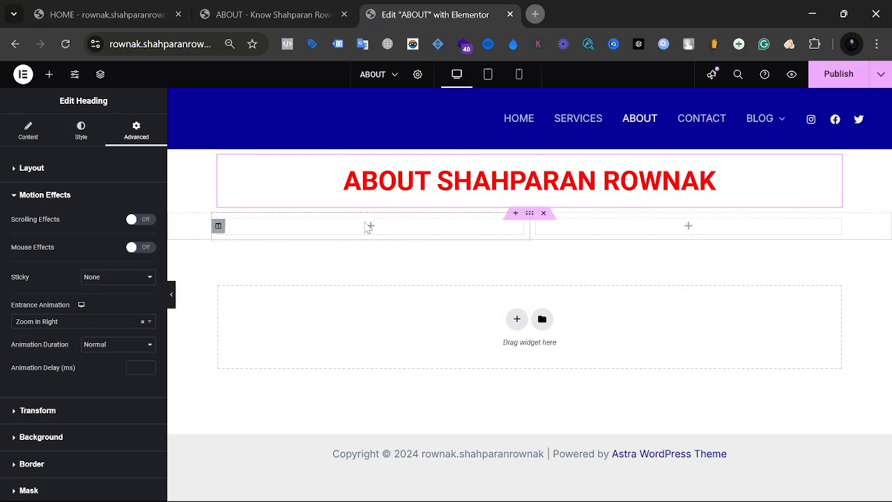
# Step: Start saving the corporate-life illustration from the live About page with Save image as
pyautogui.click(337, 14)
pyautogui.rightClick(309, 359)
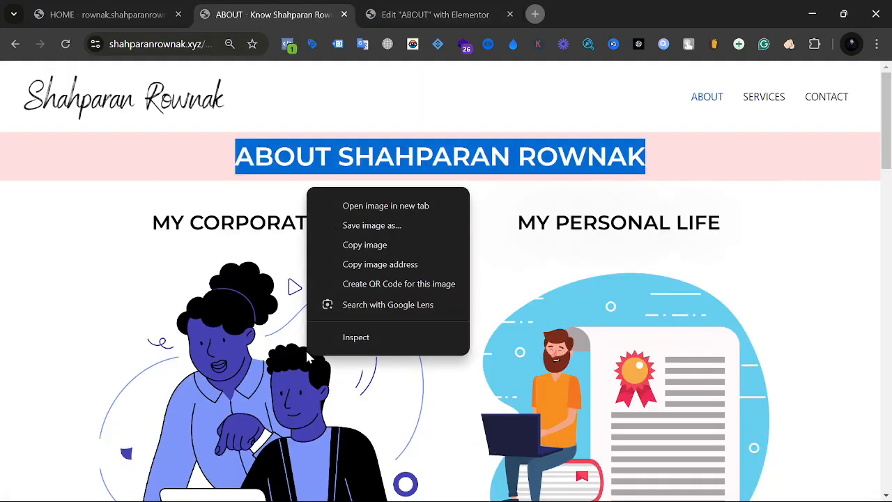
pyautogui.click(379, 233)
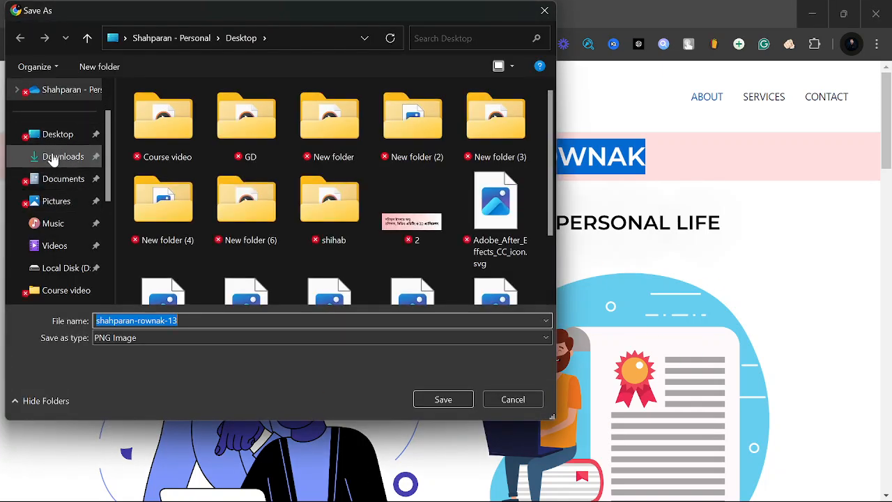
# Step: Save the first illustration to the Desktop as aaa.png
pyautogui.click(56, 134)
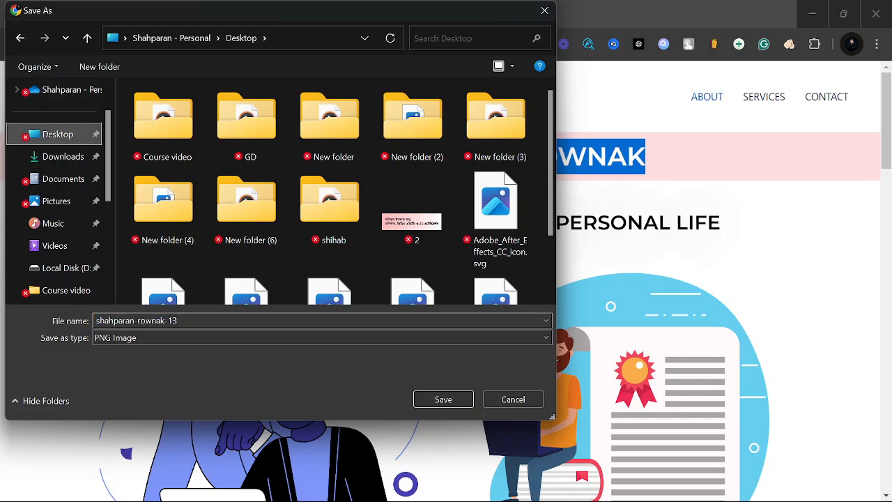
pyautogui.click(189, 320)
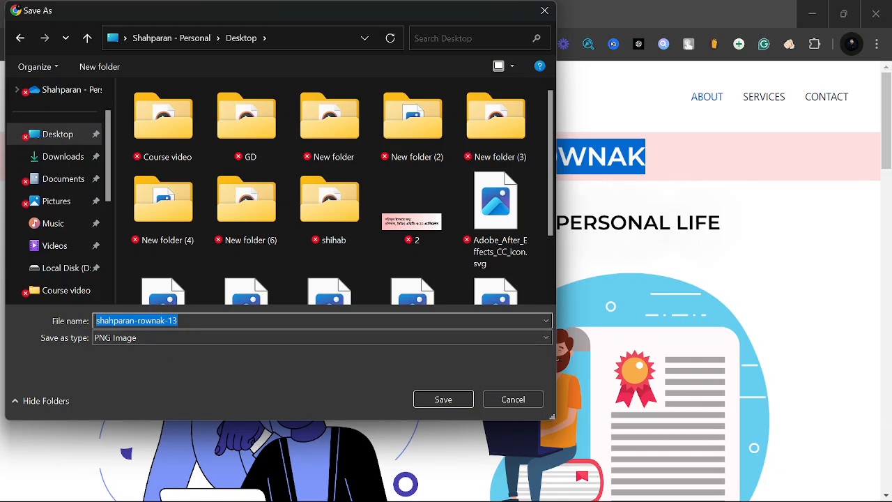
pyautogui.press('BackSpace')
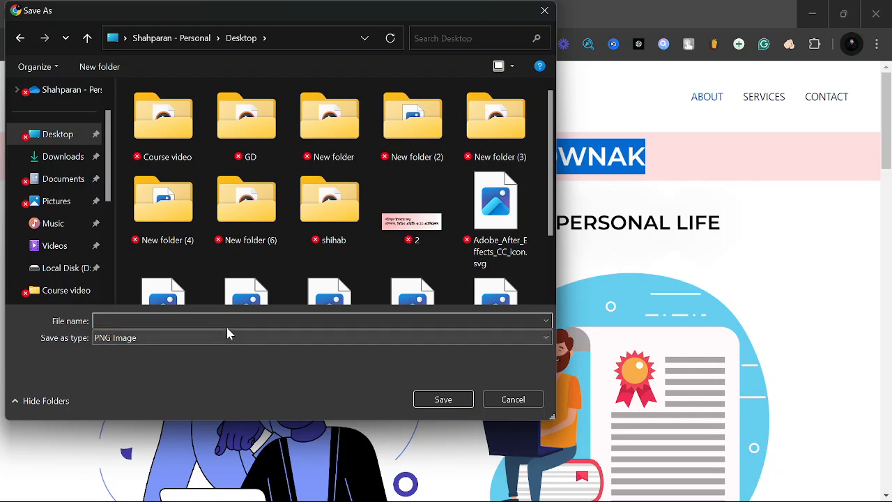
pyautogui.write('aaa')
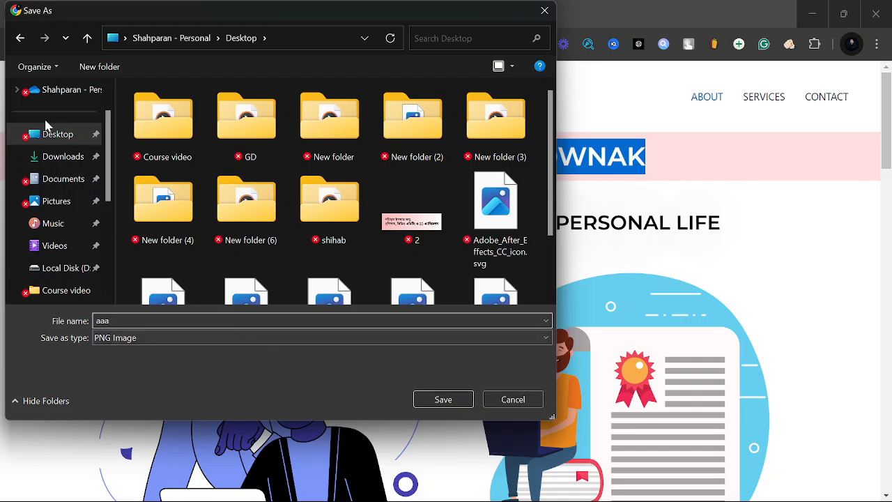
pyautogui.click(446, 397)
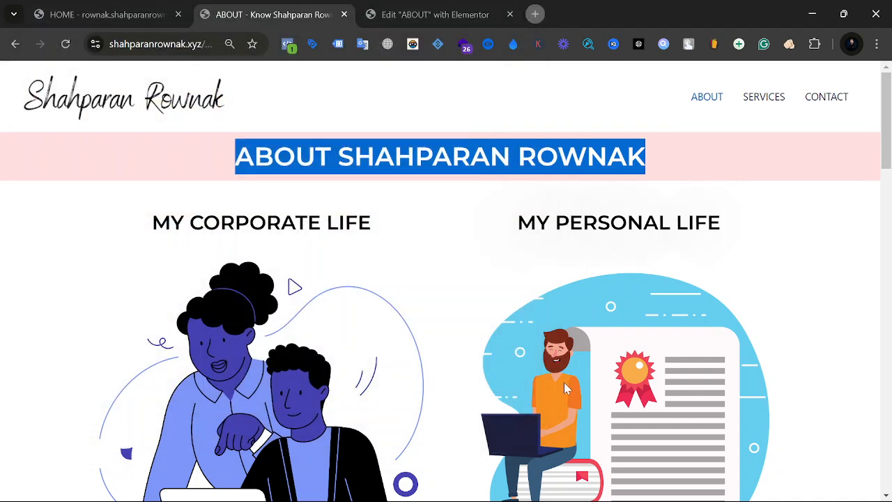
# Step: Copy the personal-life illustration, then save it to the Desktop as aaaaaa.png
pyautogui.rightClick(561, 217)
pyautogui.click(624, 270)
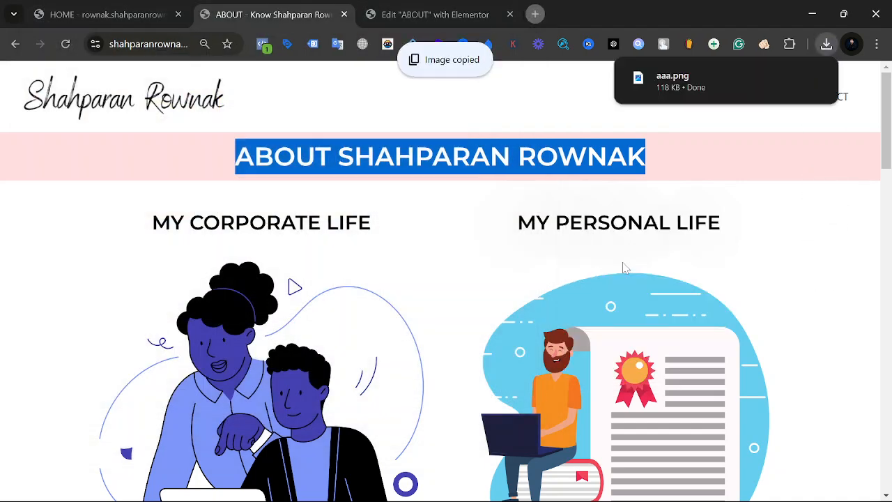
pyautogui.rightClick(641, 325)
pyautogui.click(684, 370)
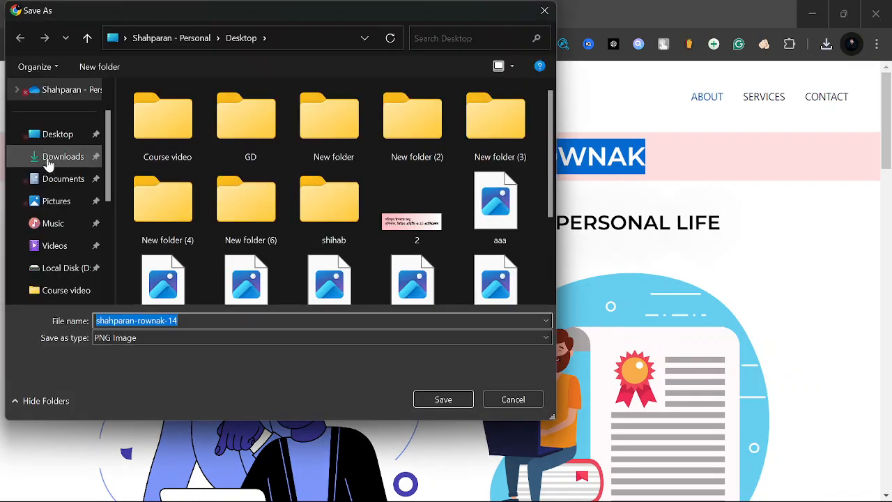
pyautogui.click(51, 138)
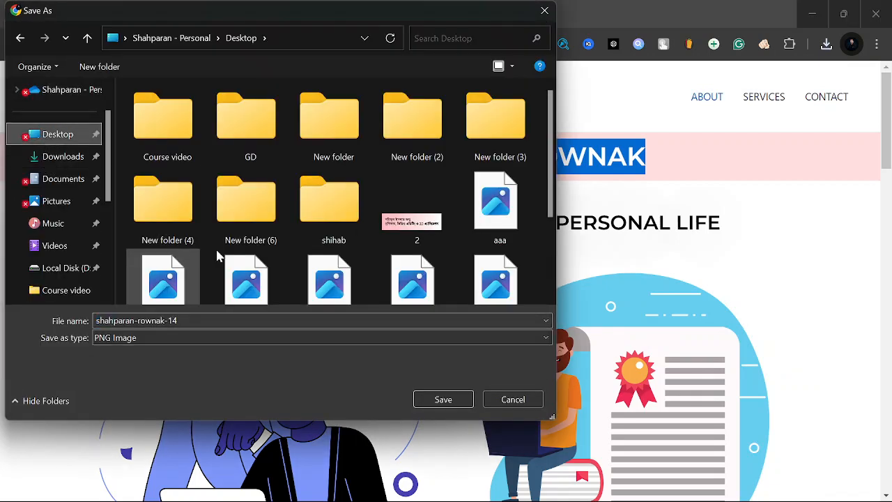
pyautogui.click(212, 320)
pyautogui.write('aaaaaa')
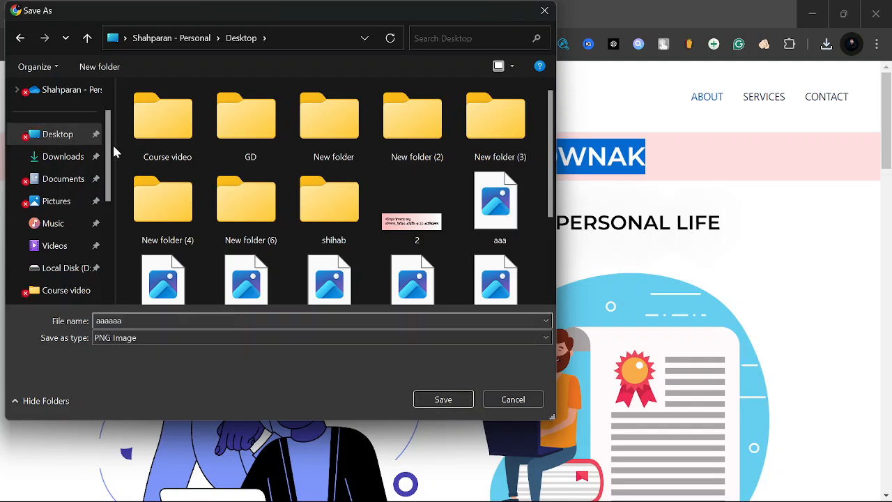
pyautogui.click(427, 404)
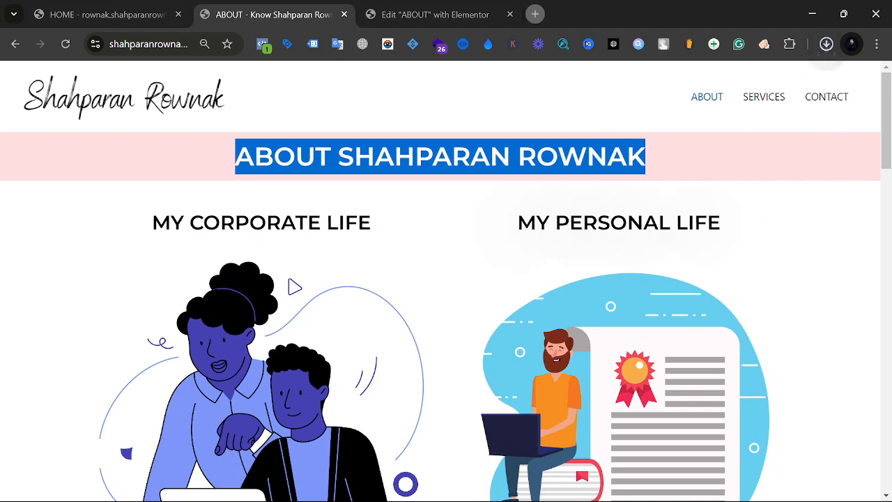
# Step: Select the page title and the MY CORPORATE LIFE and MY PERSONAL LIFE headings on the live page
pyautogui.scroll(-3, 235, 197)
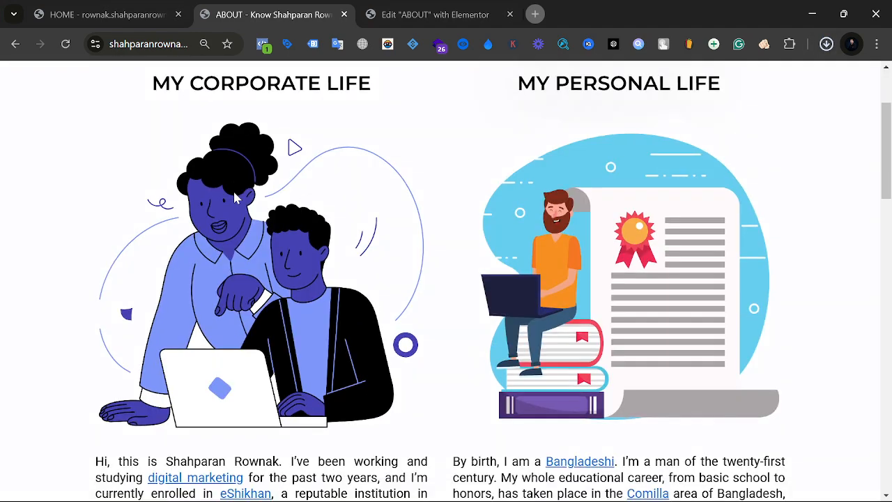
pyautogui.scroll(3, 229, 184)
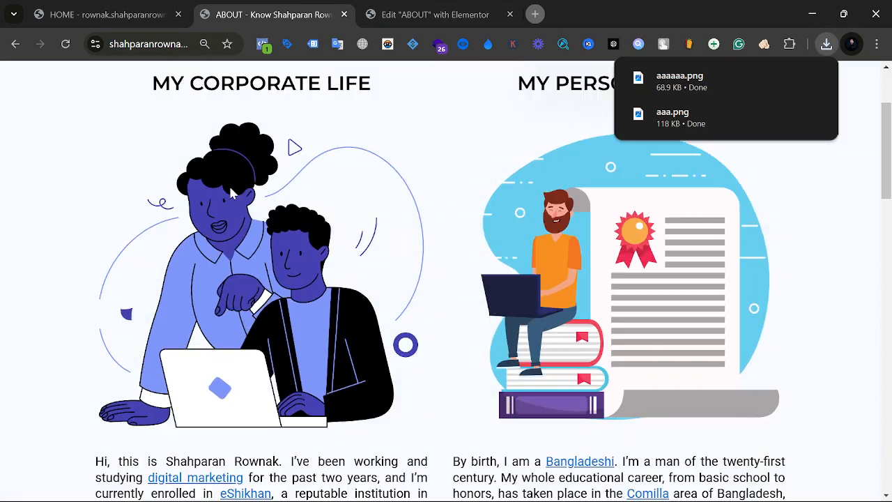
pyautogui.tripleClick(235, 187)
pyautogui.doubleClick(168, 228)
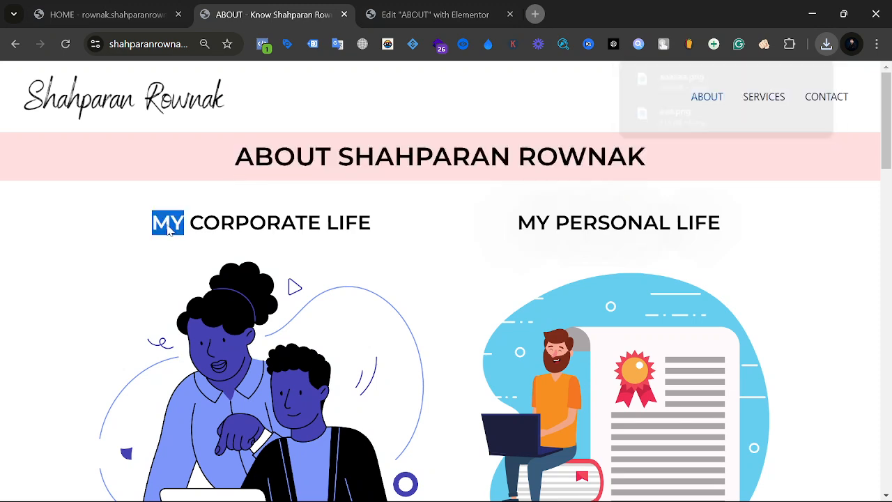
pyautogui.moveTo(168, 230); pyautogui.dragTo(394, 236)
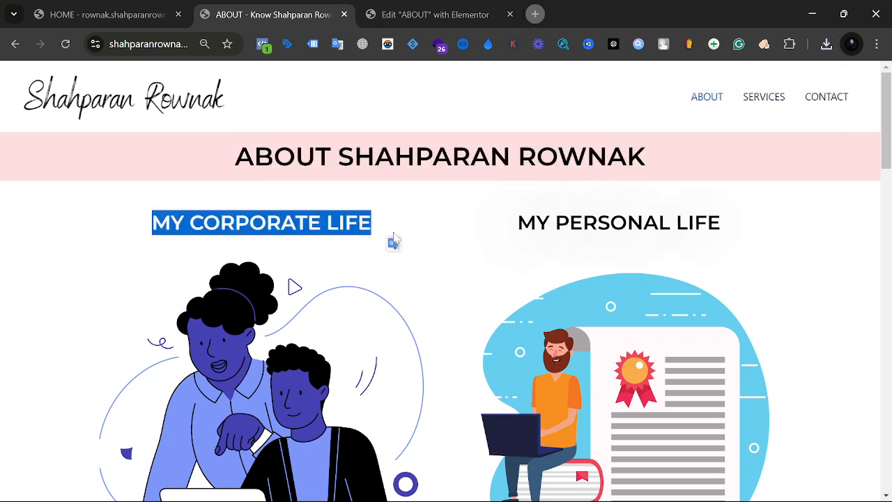
pyautogui.scroll(-3, 394, 240)
pyautogui.moveTo(98, 392); pyautogui.dragTo(179, 424)
pyautogui.moveTo(280, 467); pyautogui.dragTo(329, 456)
pyautogui.scroll(3, 338, 353)
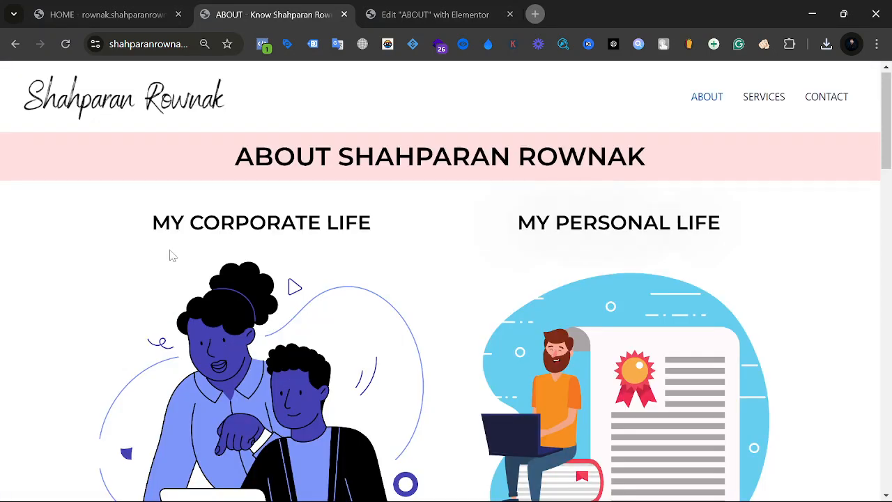
pyautogui.moveTo(140, 223); pyautogui.dragTo(434, 244)
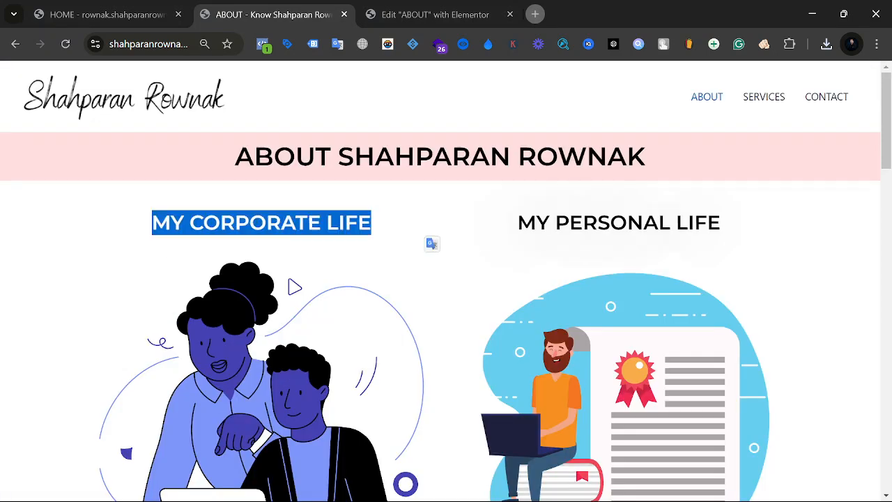
pyautogui.moveTo(518, 223); pyautogui.dragTo(708, 223)
# Step: Select the bio paragraphs beneath the illustrations, then clear the selection
pyautogui.scroll(-2, 708, 223)
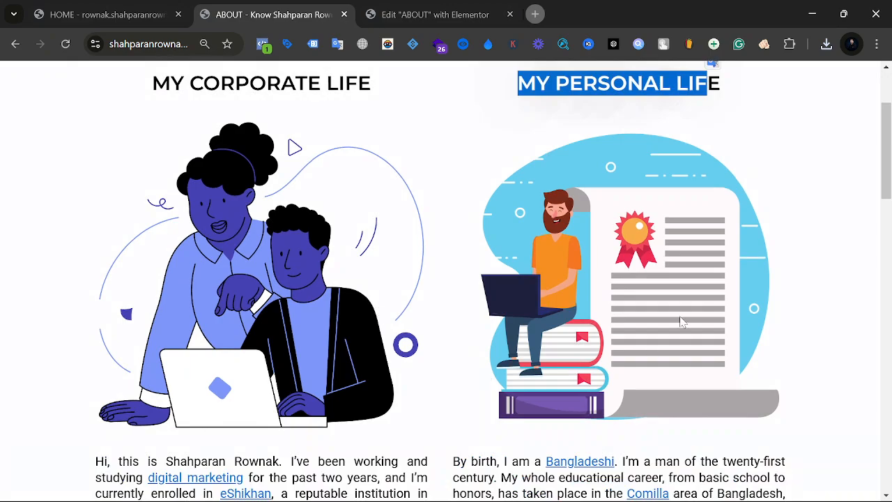
pyautogui.scroll(-2, 647, 307)
pyautogui.moveTo(87, 319); pyautogui.dragTo(411, 480)
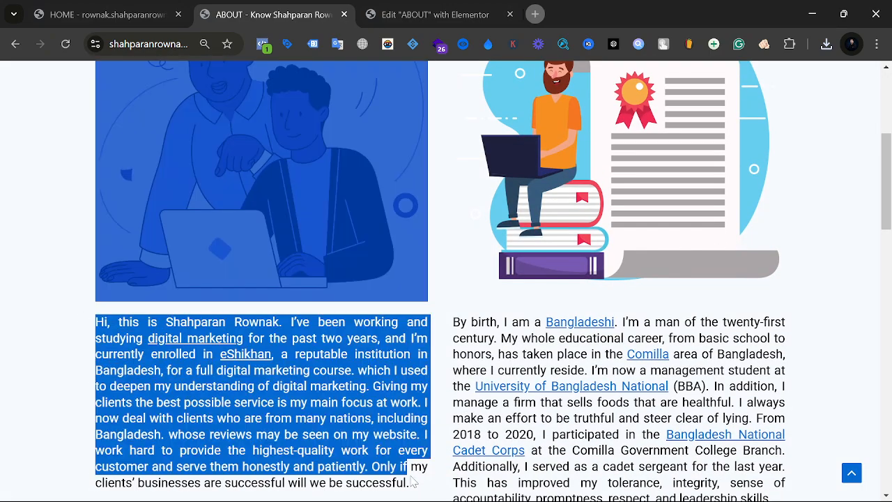
pyautogui.scroll(-2, 412, 481)
pyautogui.scroll(-1, 383, 388)
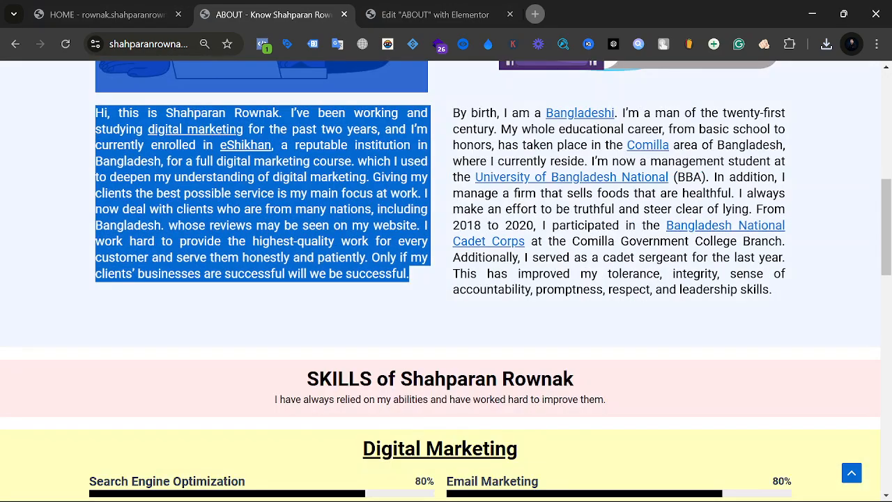
pyautogui.scroll(3, 384, 174)
pyautogui.click(436, 224)
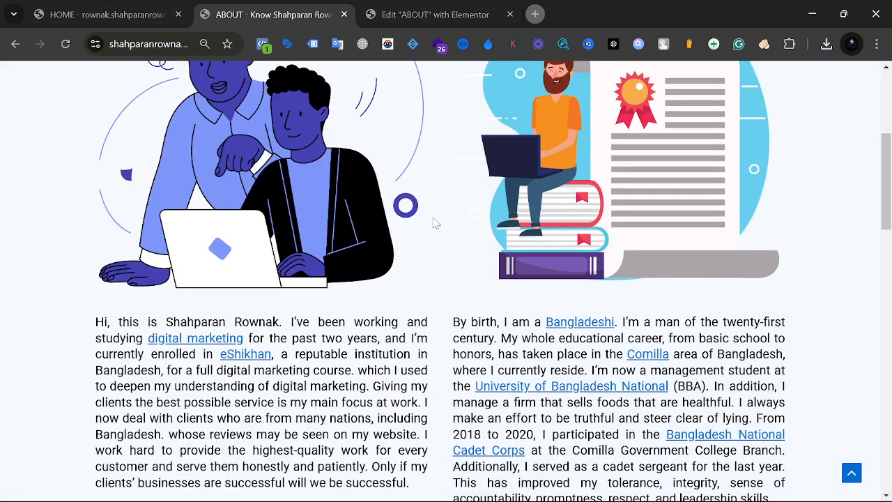
# Step: Compare the live About page with the Elementor editor tab, ending back in the editor
pyautogui.click(402, 9)
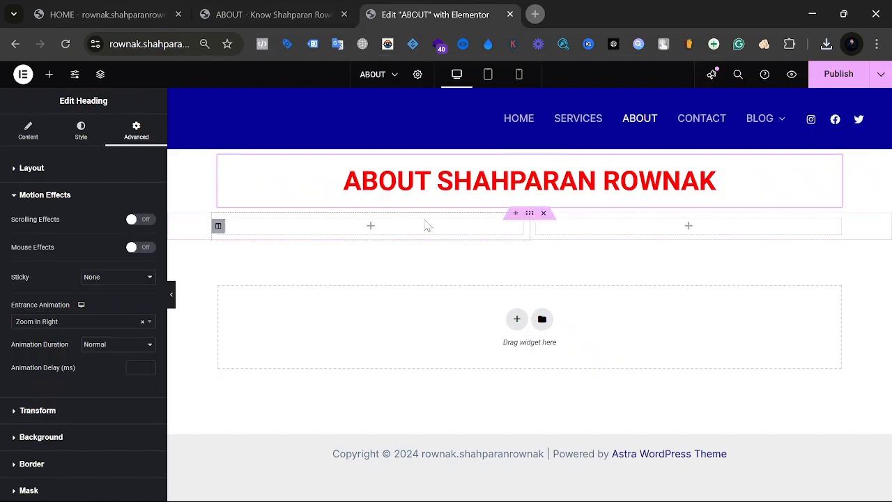
pyautogui.click(289, 10)
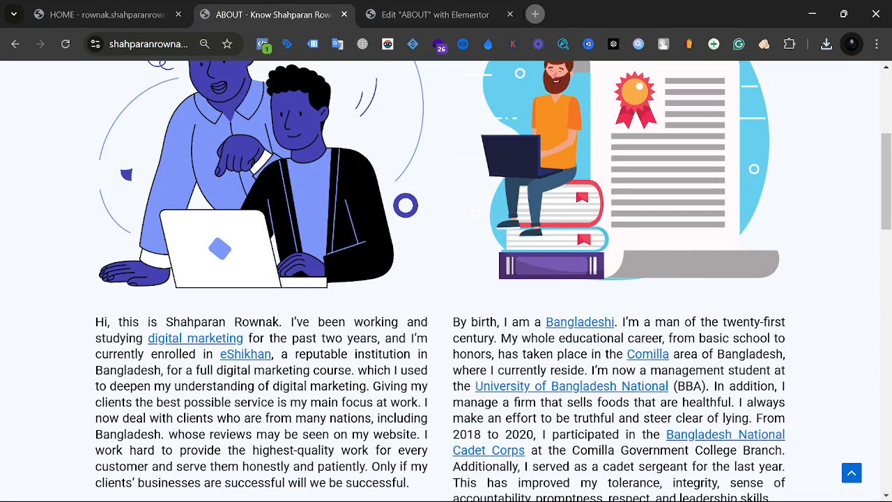
pyautogui.click(390, 9)
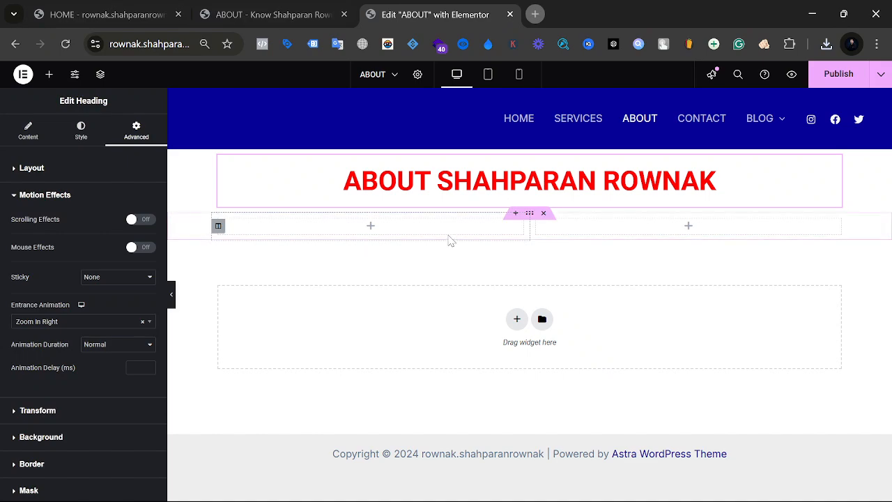
pyautogui.click(315, 9)
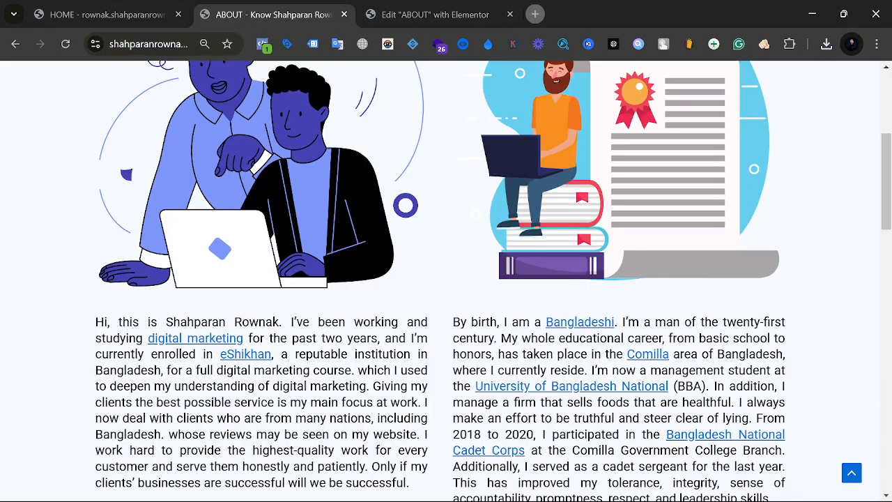
pyautogui.scroll(8, 246, 404)
pyautogui.tripleClick(259, 222)
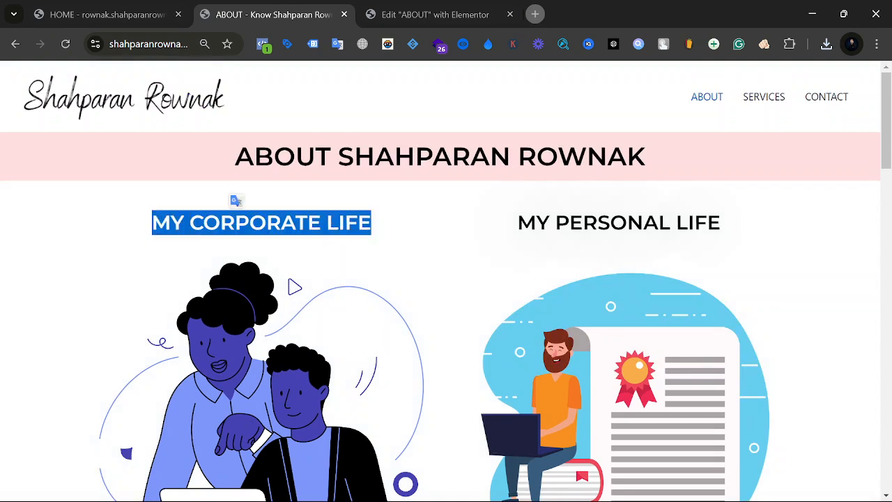
pyautogui.click(414, 7)
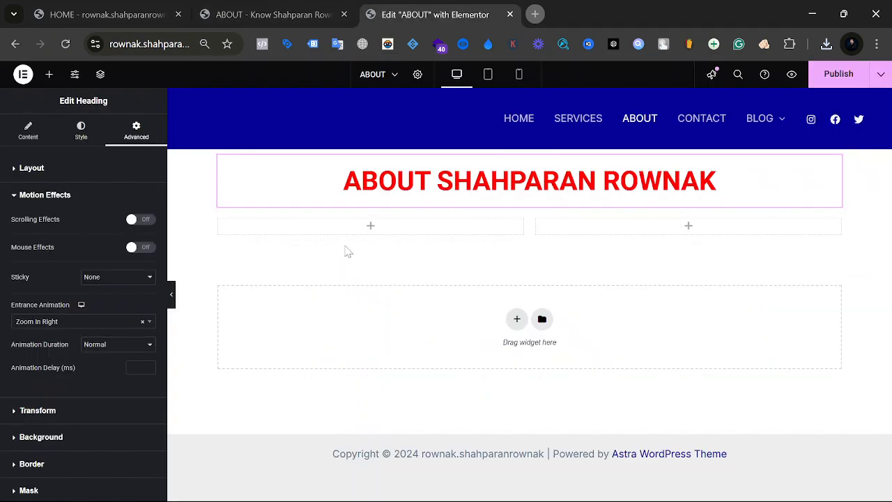
# Step: Add a default 'Add Your Heading Text Here' Heading widget to both the left and right columns
pyautogui.click(48, 74)
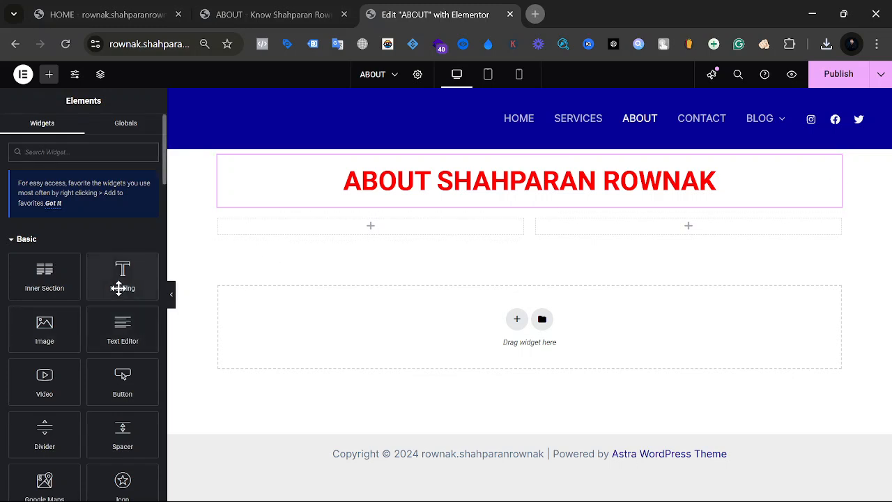
pyautogui.moveTo(124, 282); pyautogui.dragTo(384, 235)
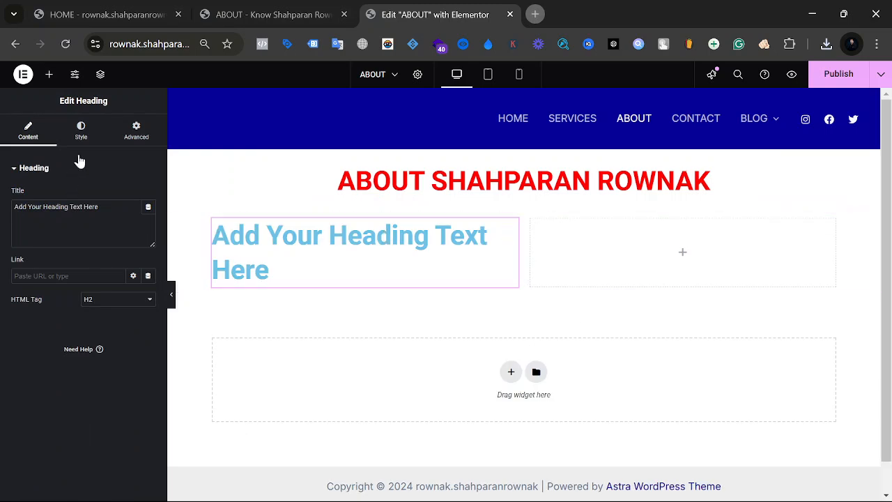
pyautogui.click(50, 77)
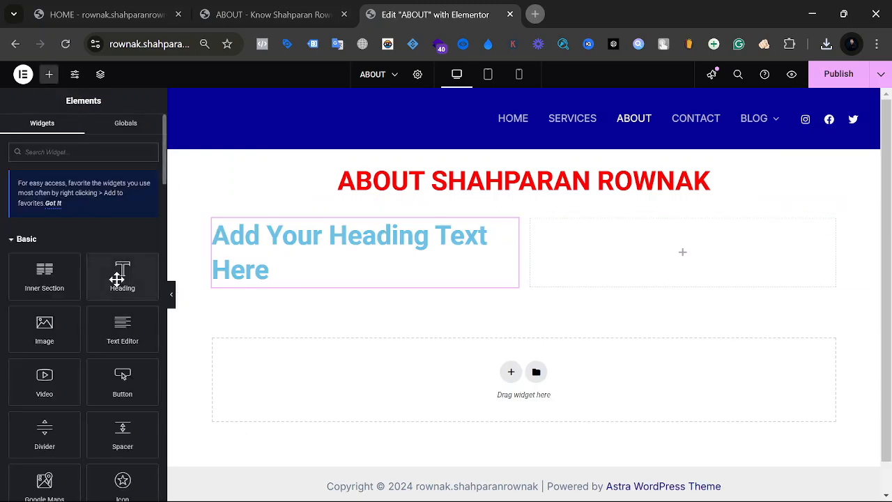
pyautogui.moveTo(110, 287); pyautogui.dragTo(673, 229)
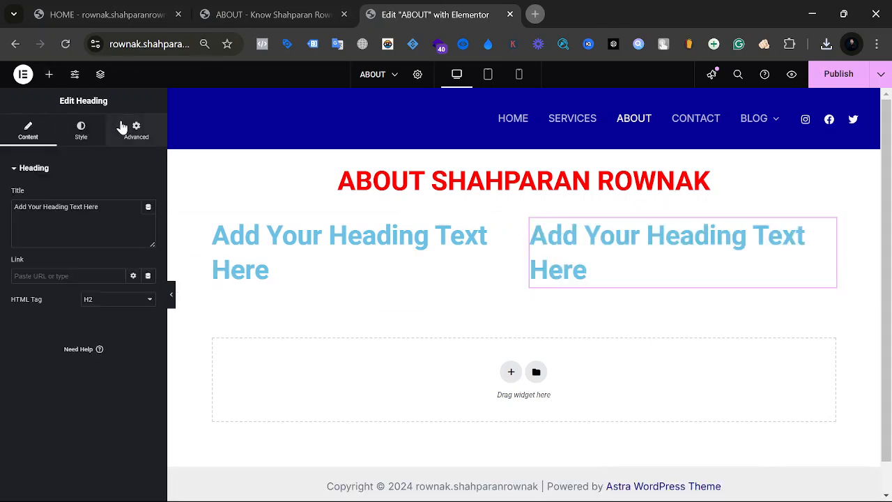
pyautogui.click(49, 74)
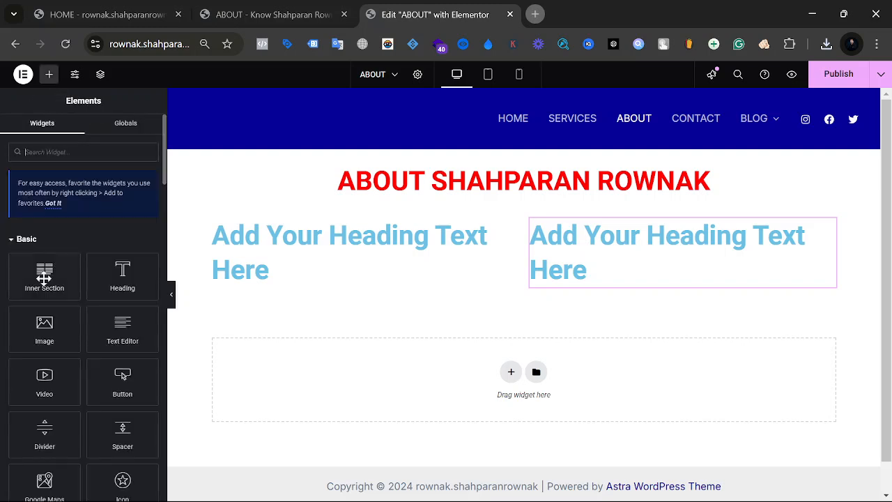
# Step: Put a placeholder image under the left heading, then copy and paste it into the right column
pyautogui.moveTo(44, 325); pyautogui.dragTo(298, 262)
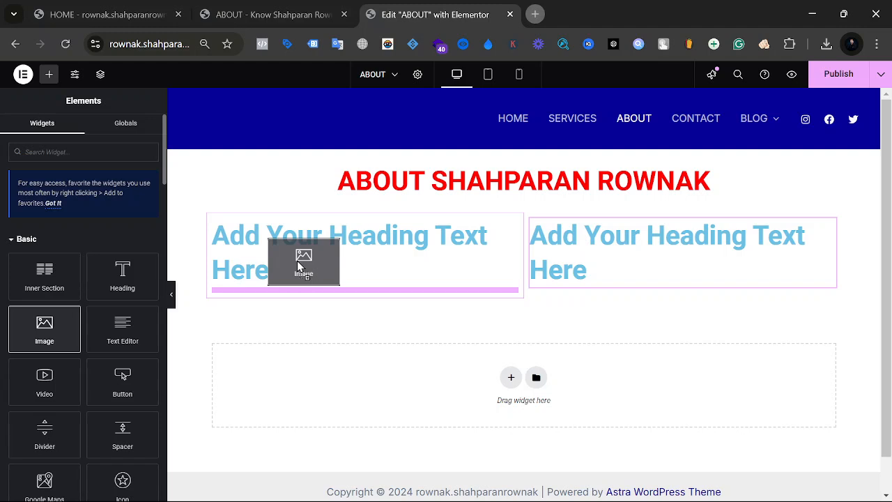
pyautogui.moveTo(298, 266); pyautogui.dragTo(260, 290)
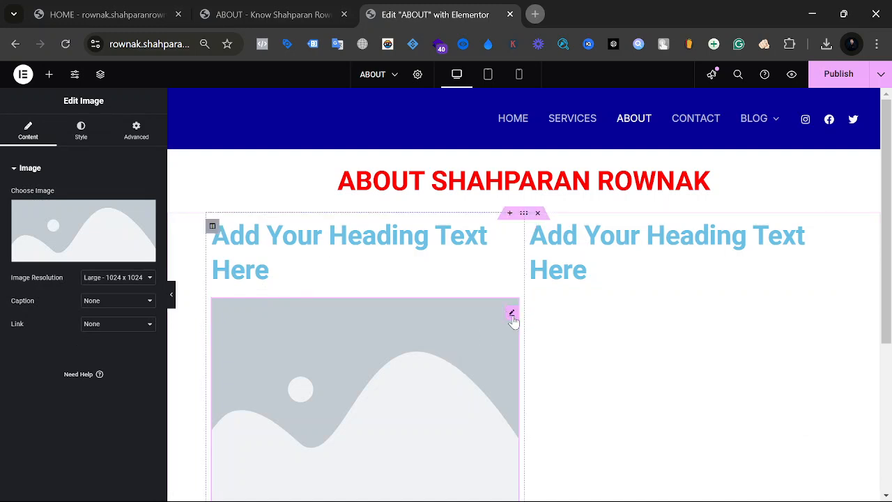
pyautogui.scroll(-2, 512, 319)
pyautogui.rightClick(466, 244)
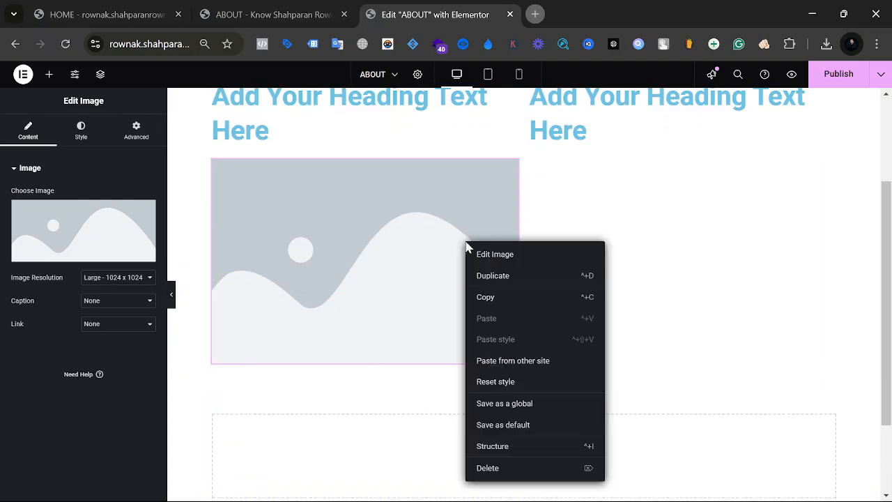
pyautogui.click(508, 296)
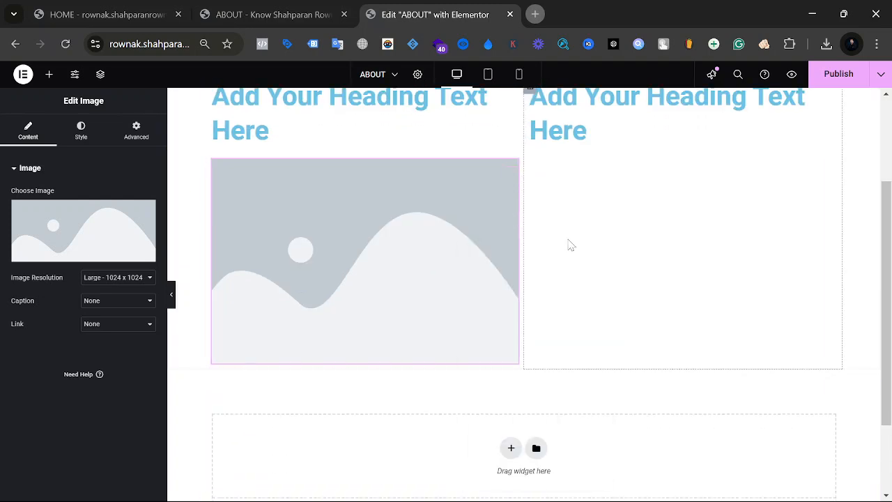
pyautogui.rightClick(578, 233)
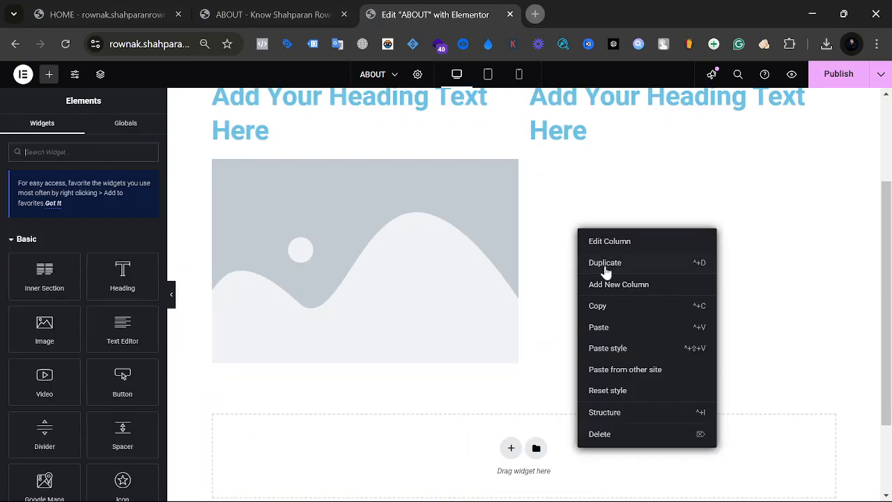
pyautogui.click(599, 327)
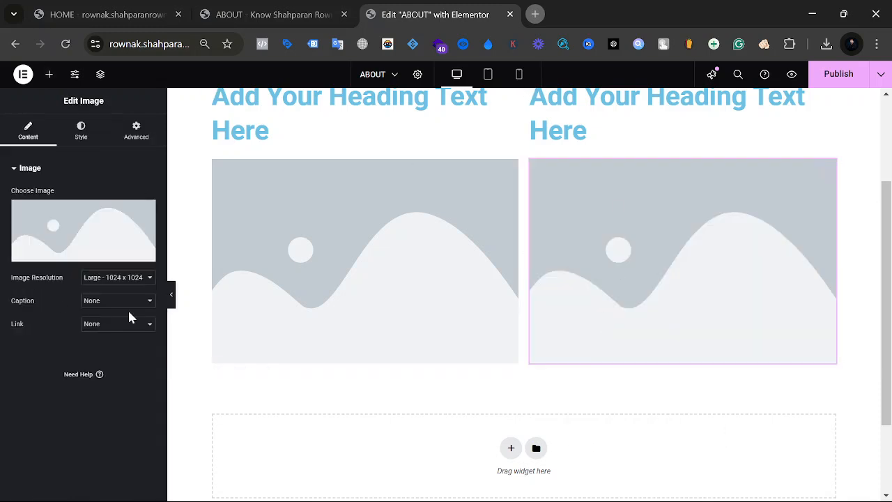
pyautogui.scroll(1, 216, 301)
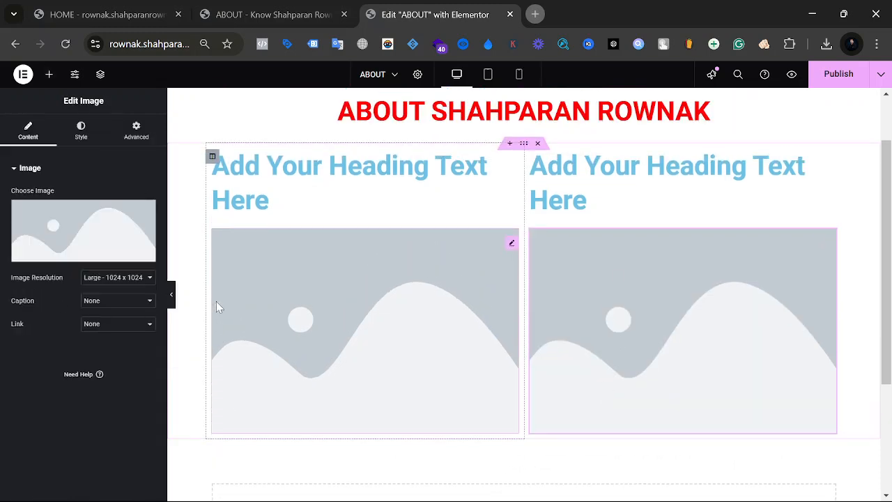
pyautogui.scroll(-1, 217, 301)
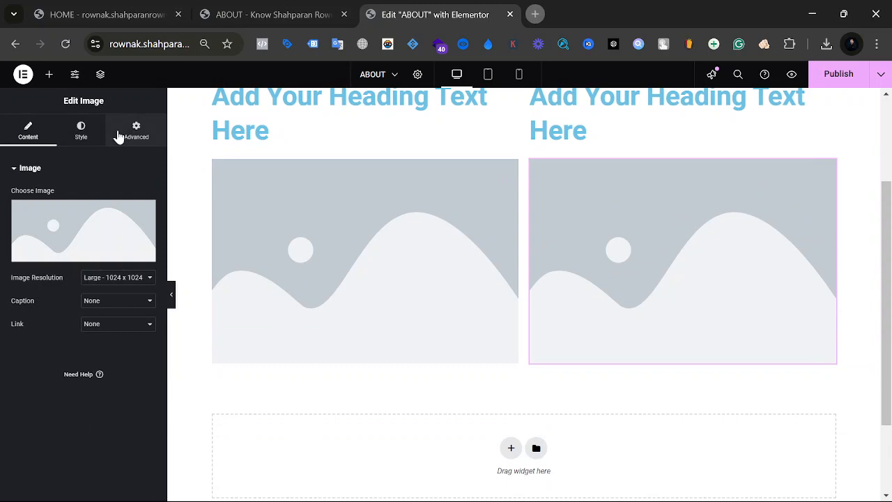
# Step: Add a Lorem ipsum Text Editor under the left image and move a pasted duplicate into the right column
pyautogui.click(49, 74)
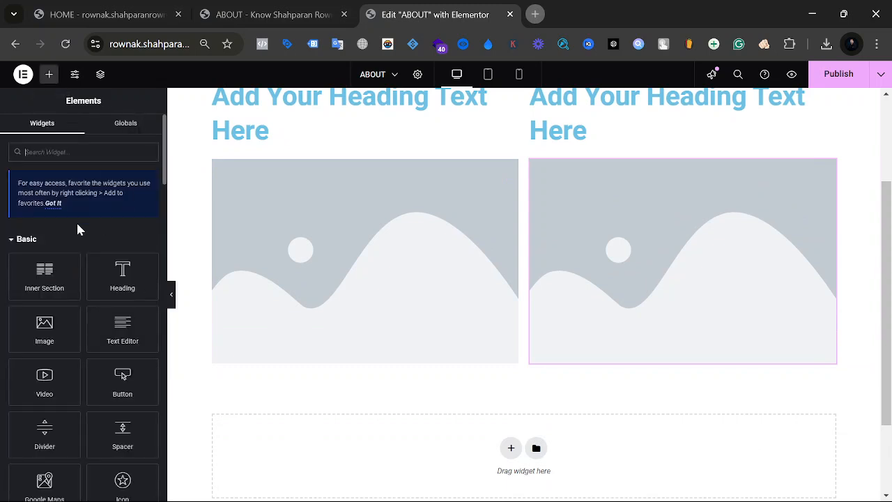
pyautogui.moveTo(106, 340); pyautogui.dragTo(313, 362)
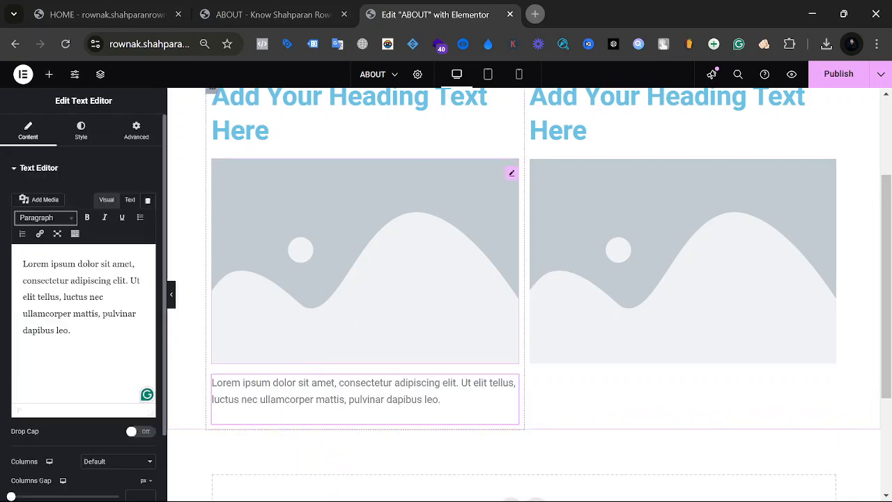
pyautogui.rightClick(404, 407)
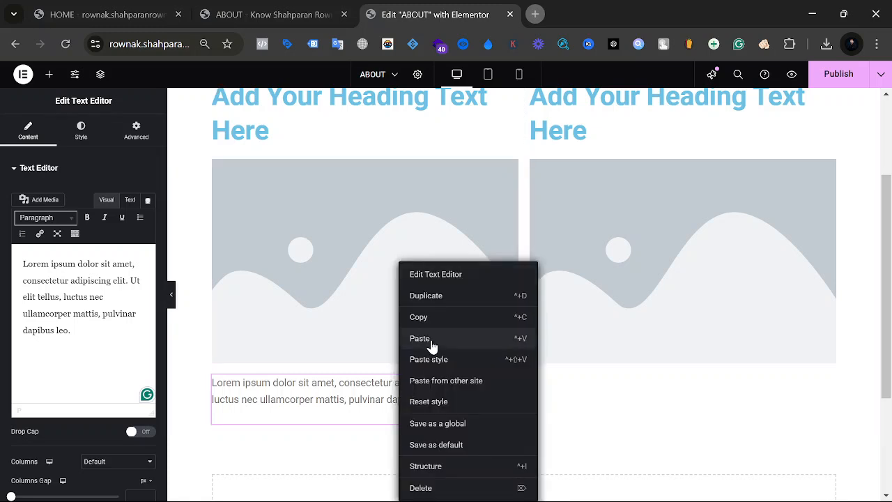
pyautogui.click(430, 317)
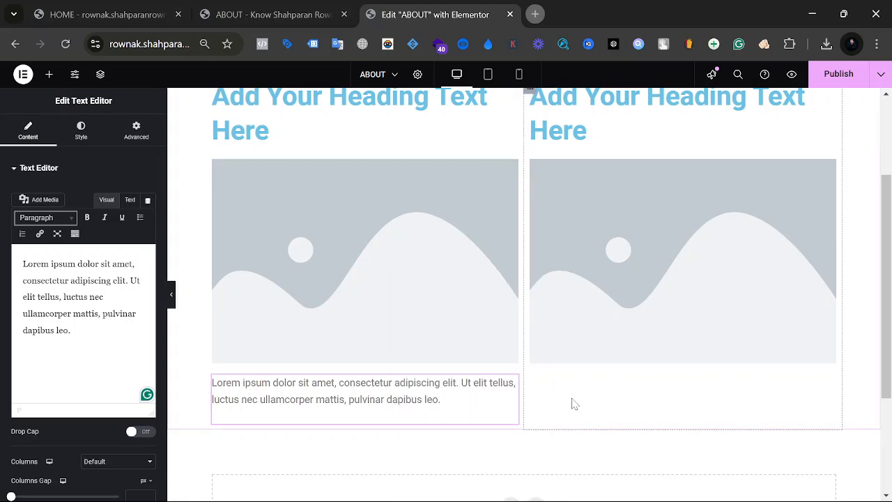
pyautogui.hotkey('ctrl', 'v')
pyautogui.click(483, 454)
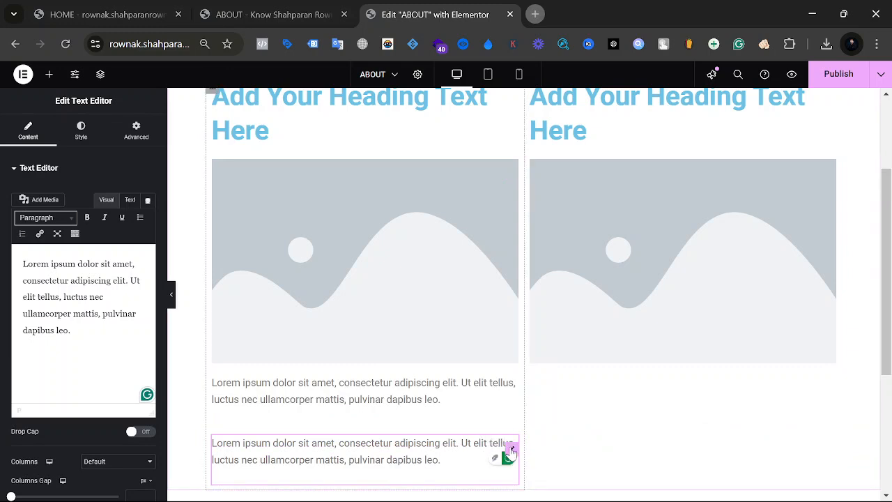
pyautogui.moveTo(508, 457); pyautogui.dragTo(663, 396)
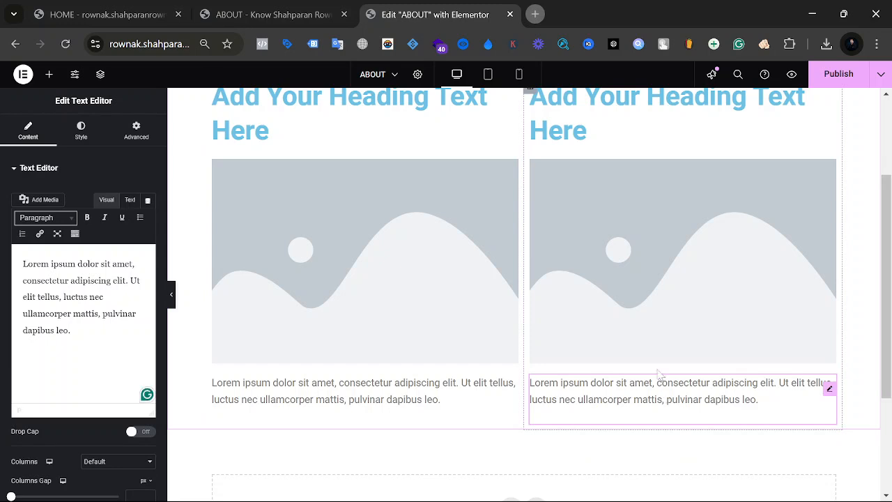
pyautogui.scroll(1, 339, 152)
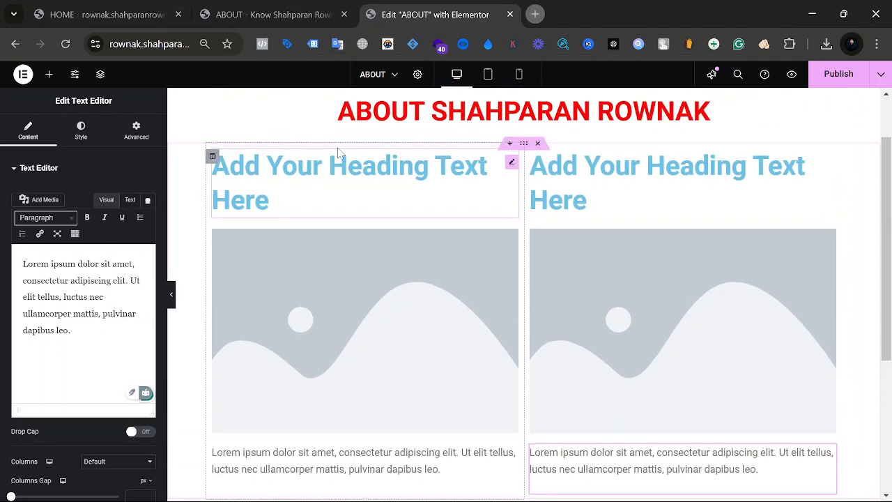
pyautogui.tripleClick(303, 204)
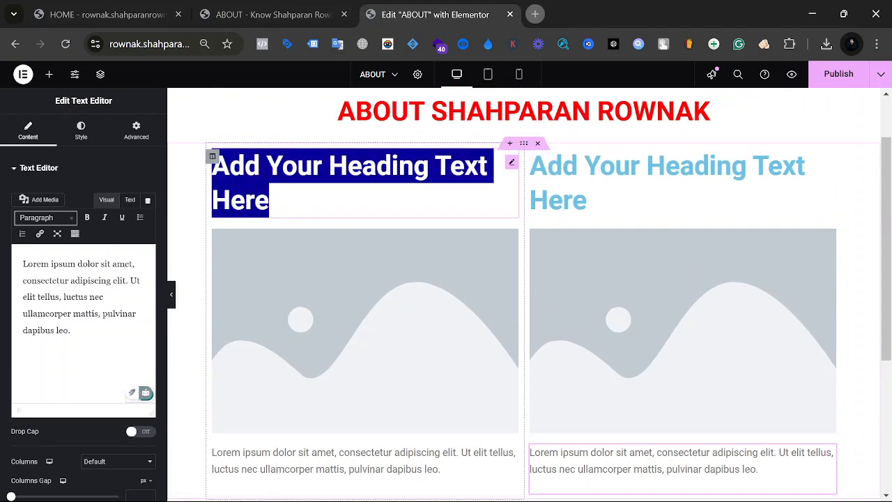
pyautogui.click(338, 8)
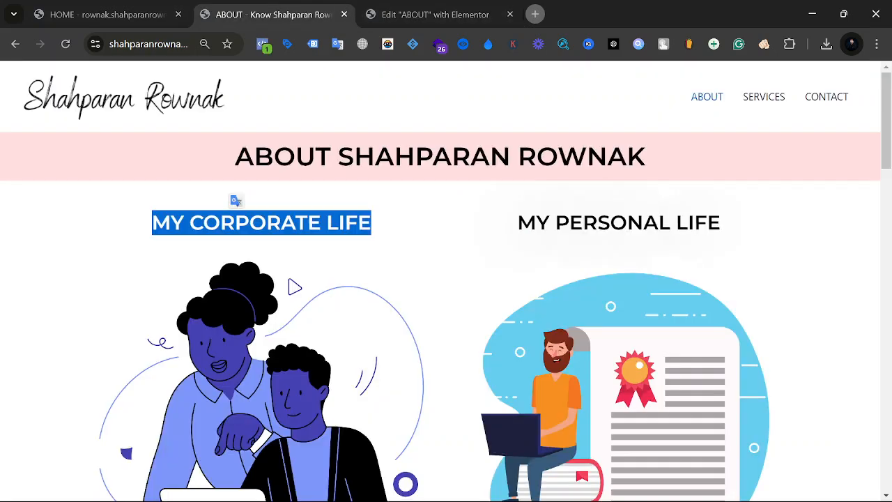
pyautogui.click(477, 10)
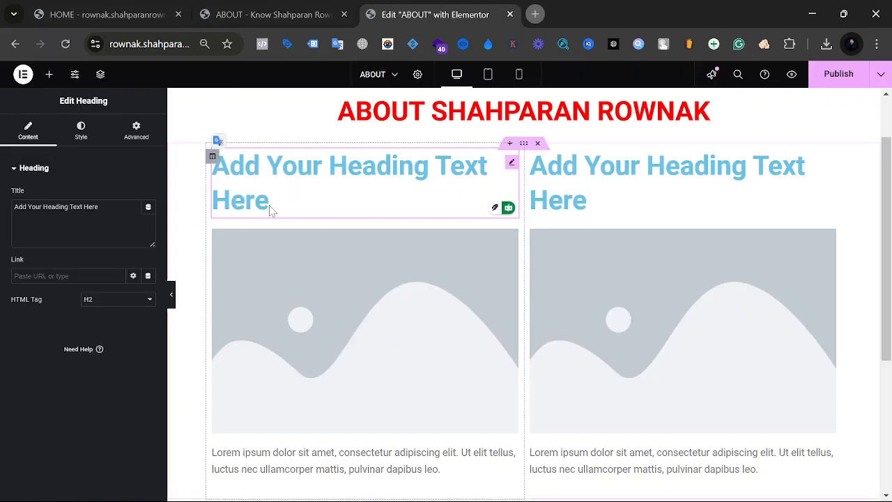
pyautogui.moveTo(271, 209); pyautogui.dragTo(207, 164)
pyautogui.hotkey('ctrl', 'v')
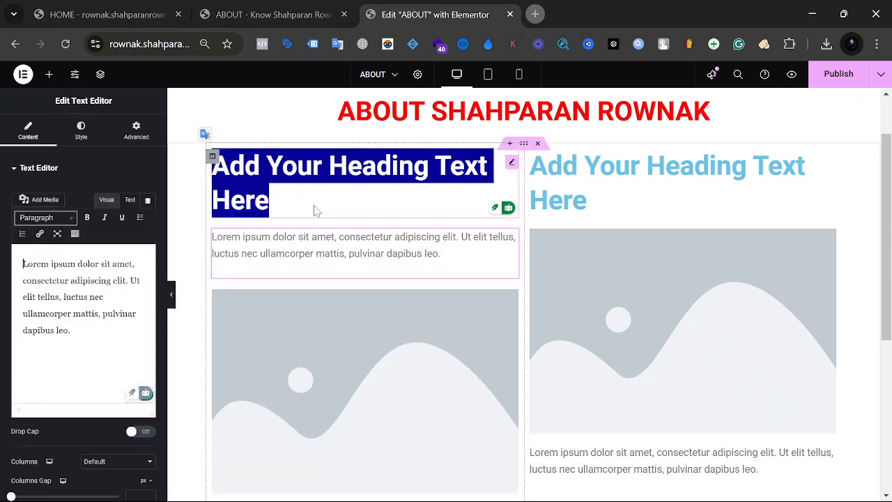
pyautogui.click(449, 245)
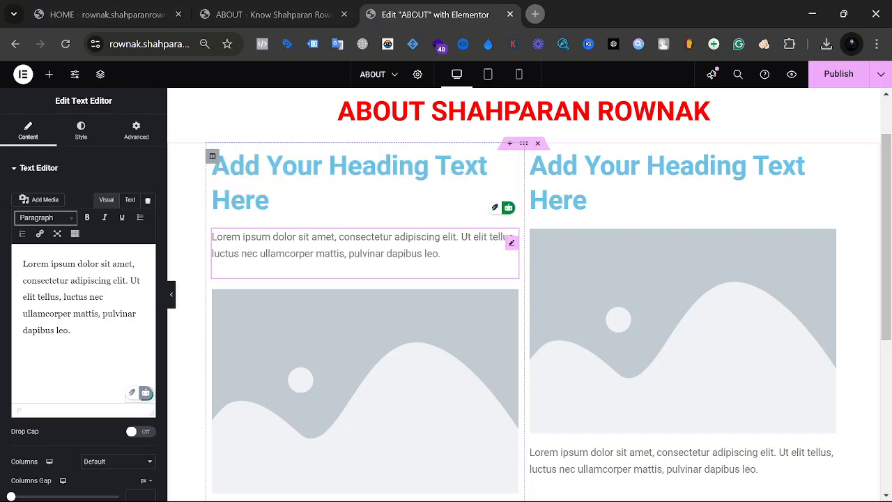
pyautogui.rightClick(448, 245)
pyautogui.click(511, 470)
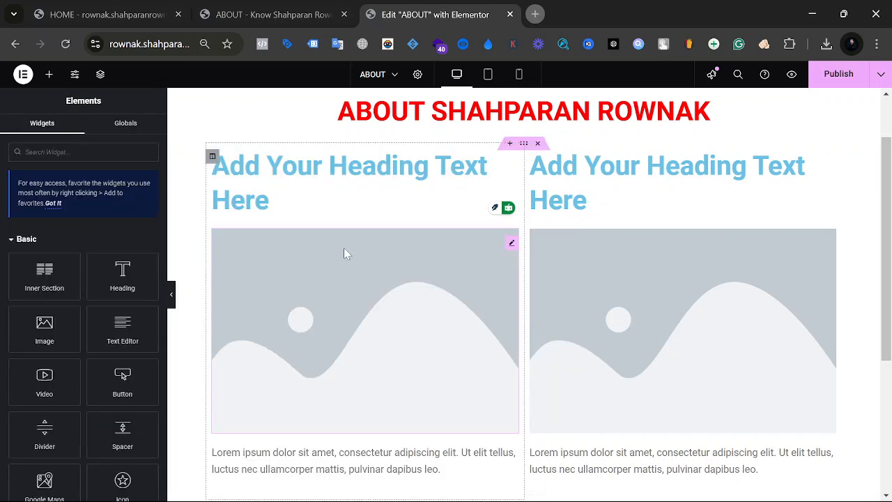
pyautogui.click(292, 213)
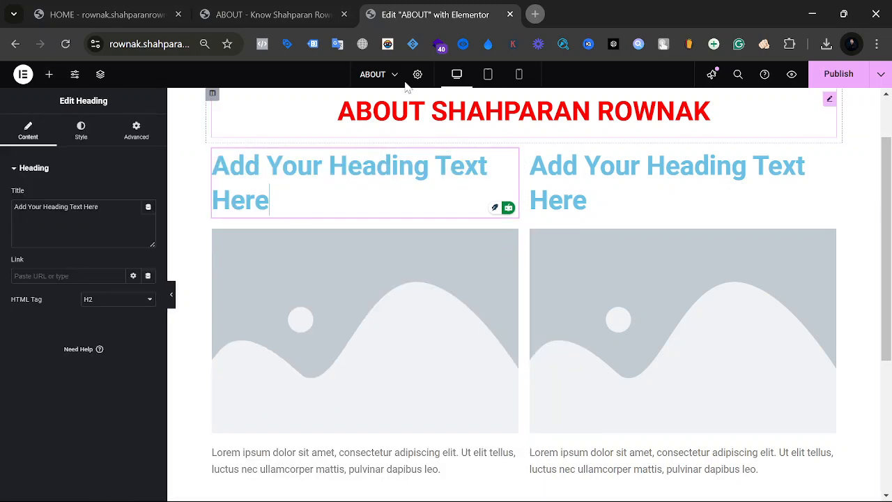
pyautogui.click(277, 6)
pyautogui.click(334, 197)
pyautogui.tripleClick(294, 222)
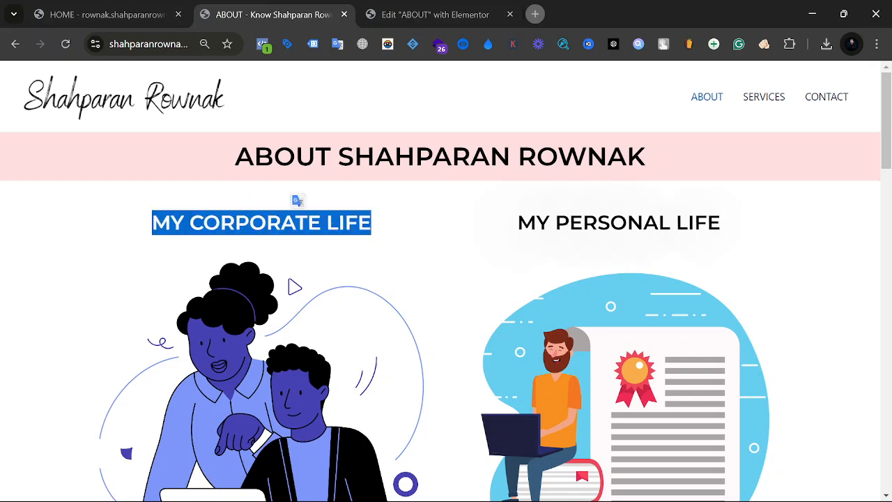
pyautogui.click(439, 7)
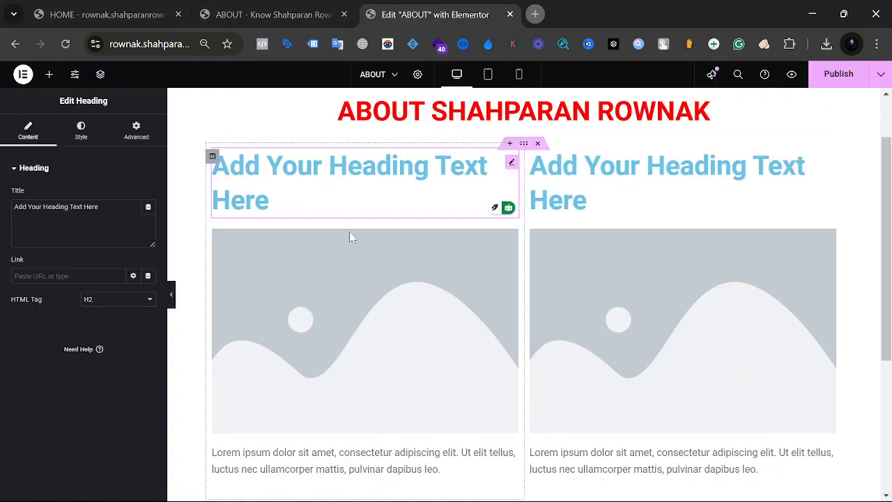
pyautogui.click(335, 191)
pyautogui.click(14, 209)
pyautogui.hotkey('ctrl', 'a')
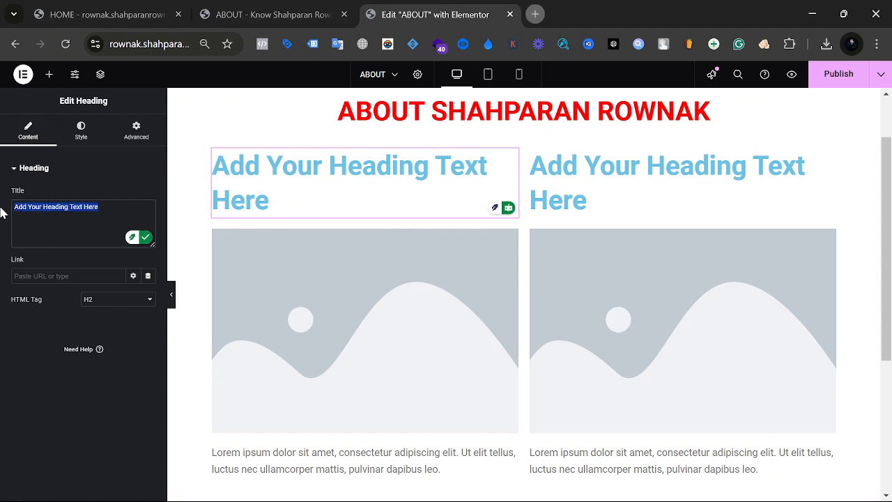
pyautogui.hotkey('ctrl', 'v')
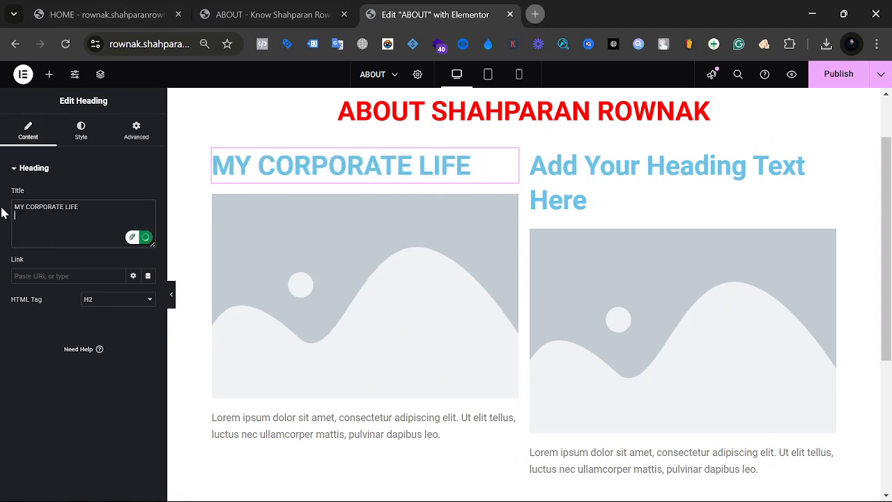
pyautogui.click(117, 171)
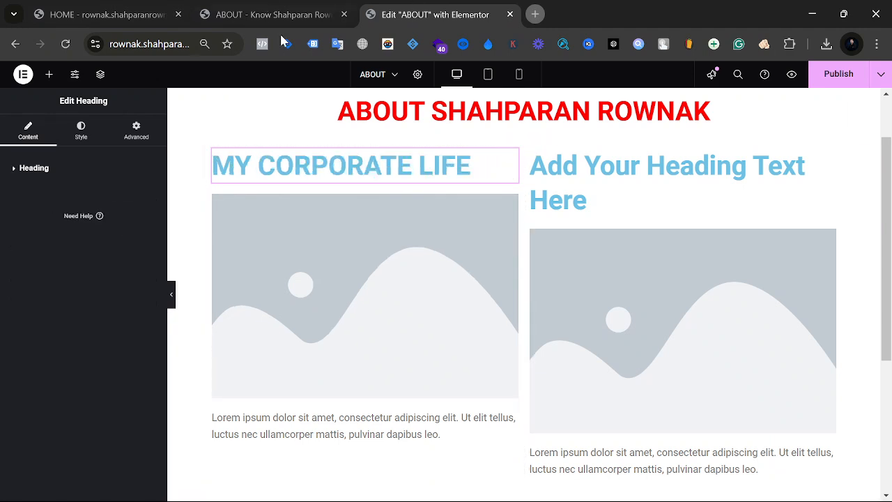
pyautogui.click(275, 14)
pyautogui.moveTo(722, 223); pyautogui.dragTo(517, 221)
pyautogui.hotkey('ctrl', 'c')
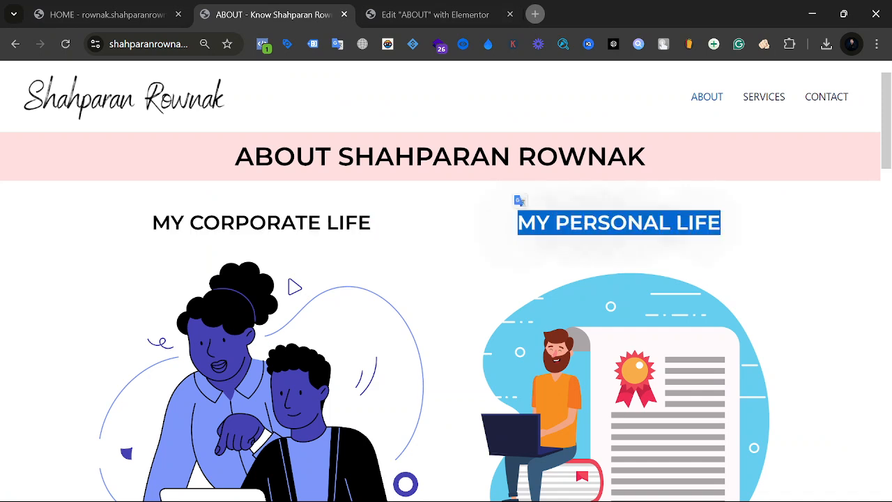
pyautogui.click(394, 15)
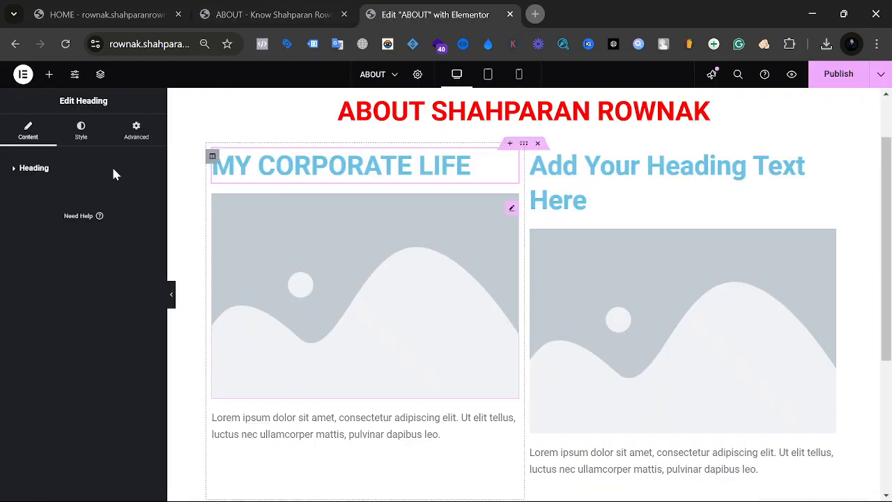
pyautogui.click(559, 168)
pyautogui.moveTo(99, 207); pyautogui.dragTo(2, 213)
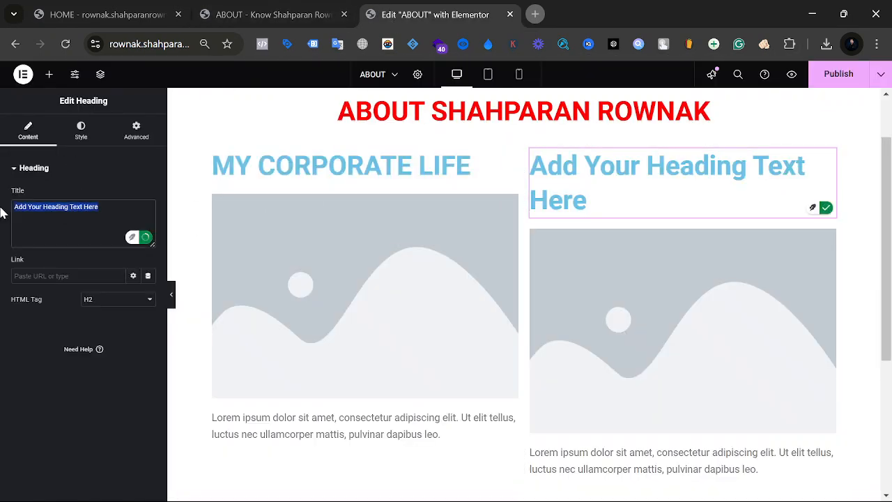
pyautogui.hotkey('ctrl', 'v')
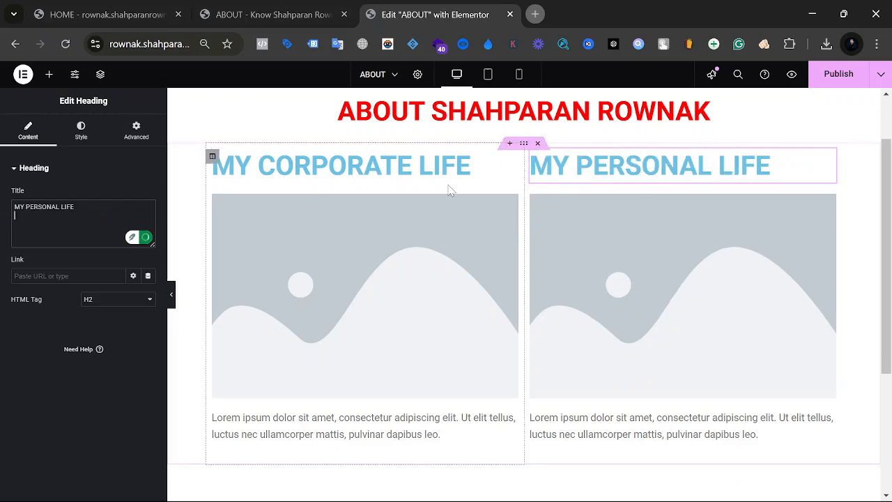
pyautogui.click(278, 8)
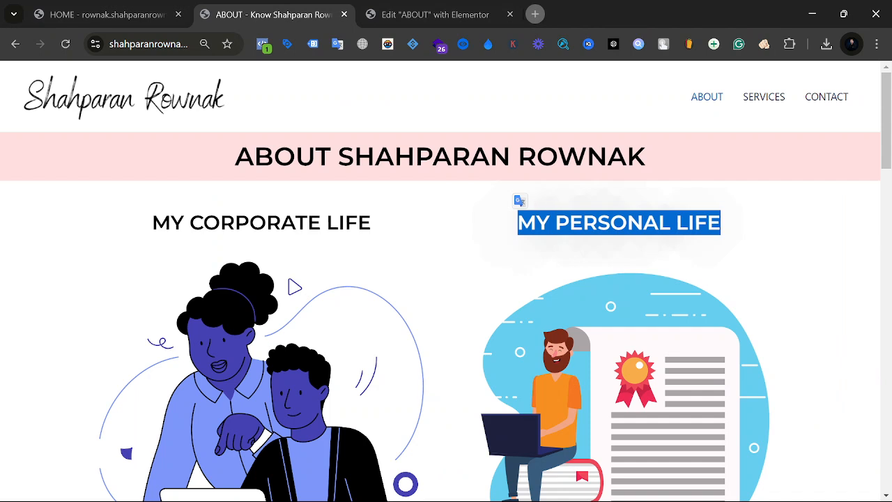
pyautogui.moveTo(202, 155); pyautogui.dragTo(701, 160)
pyautogui.moveTo(151, 222); pyautogui.dragTo(721, 242)
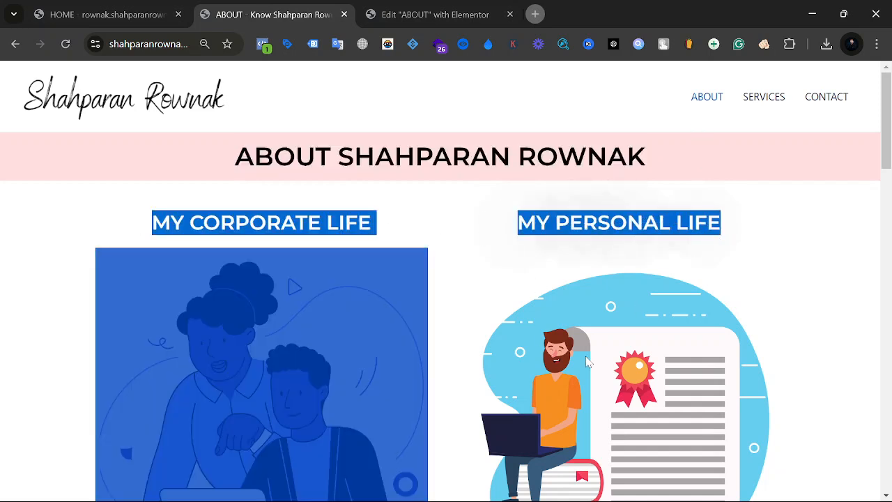
pyautogui.click(459, 138)
pyautogui.click(397, 7)
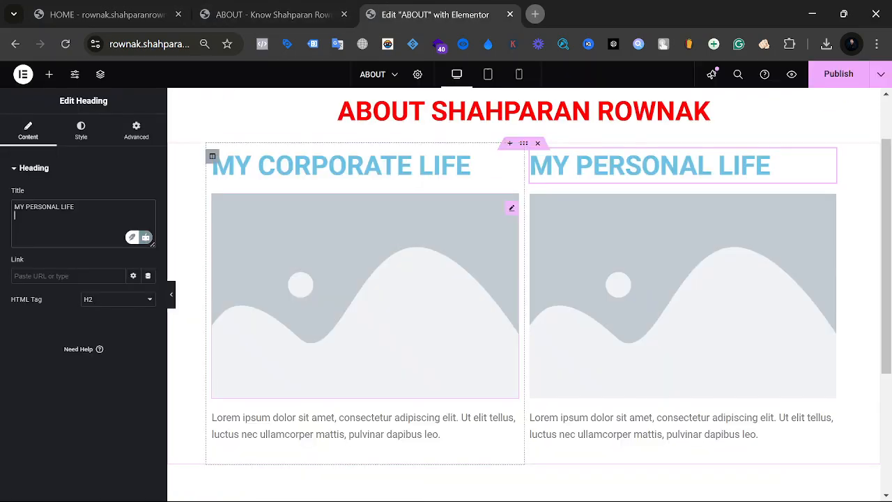
pyautogui.click(512, 162)
pyautogui.moveTo(473, 168); pyautogui.dragTo(170, 181)
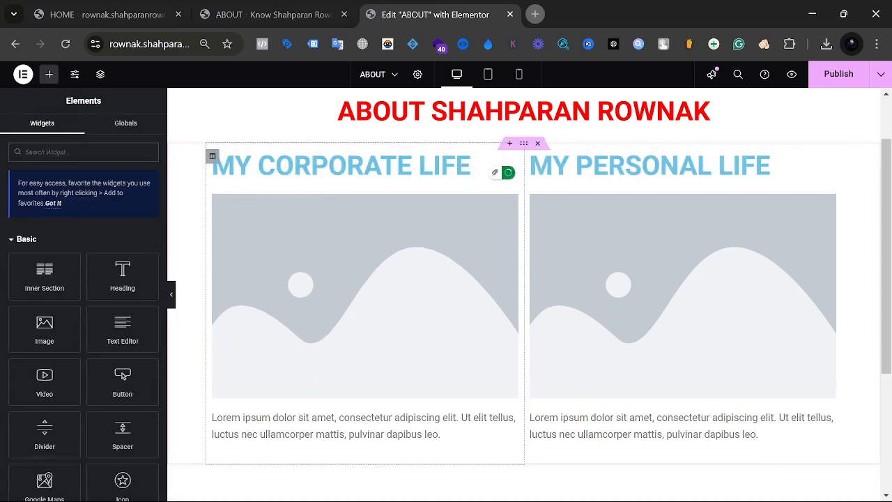
pyautogui.doubleClick(335, 165)
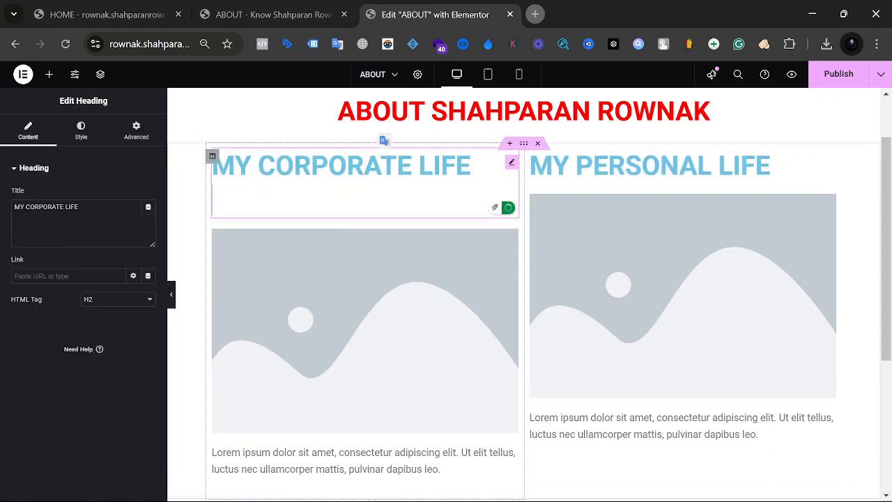
pyautogui.press('Return')
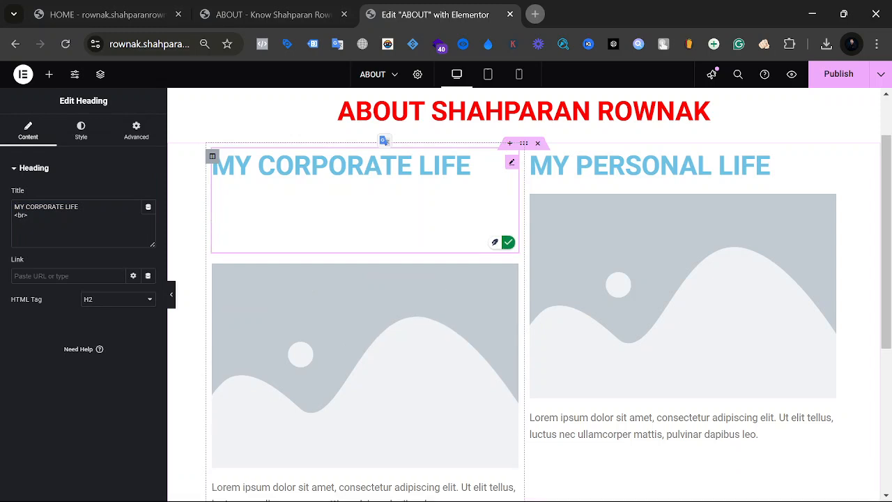
pyautogui.press('BackSpace')
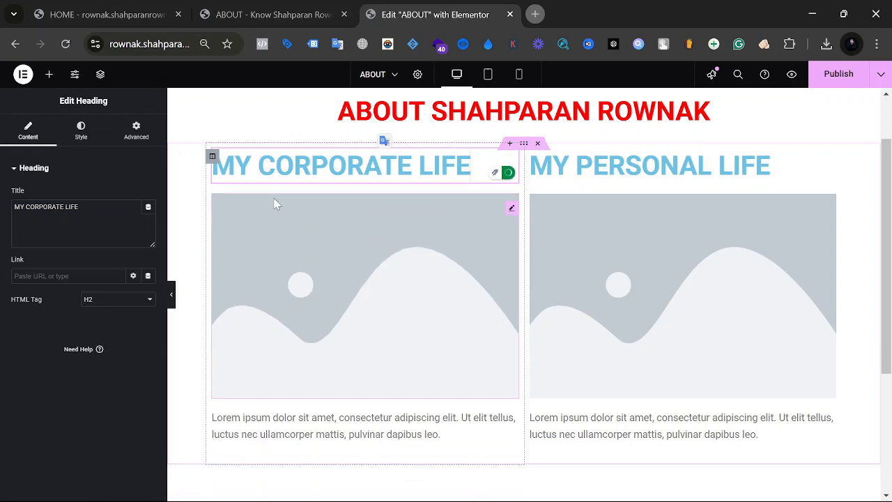
pyautogui.click(683, 166)
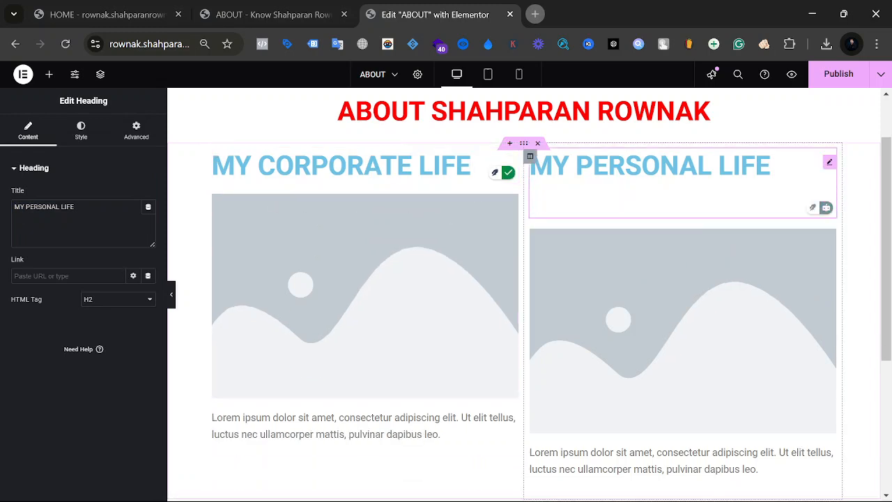
pyautogui.press('BackSpace')
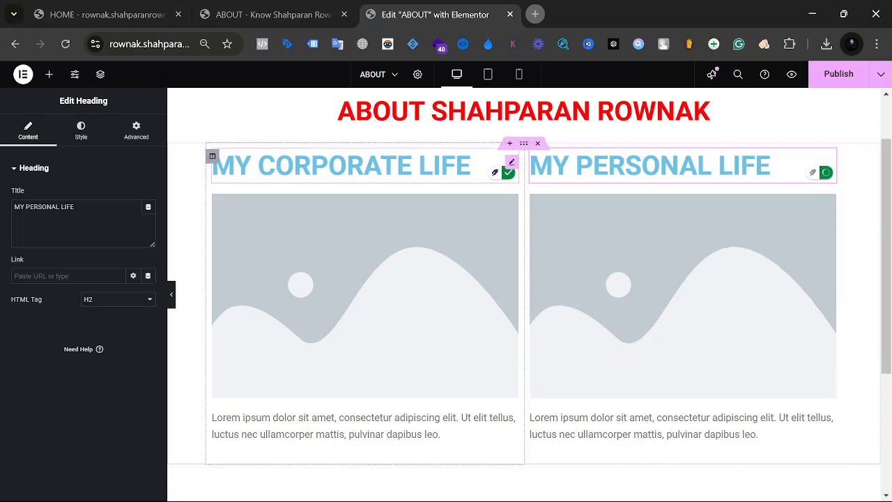
pyautogui.click(477, 166)
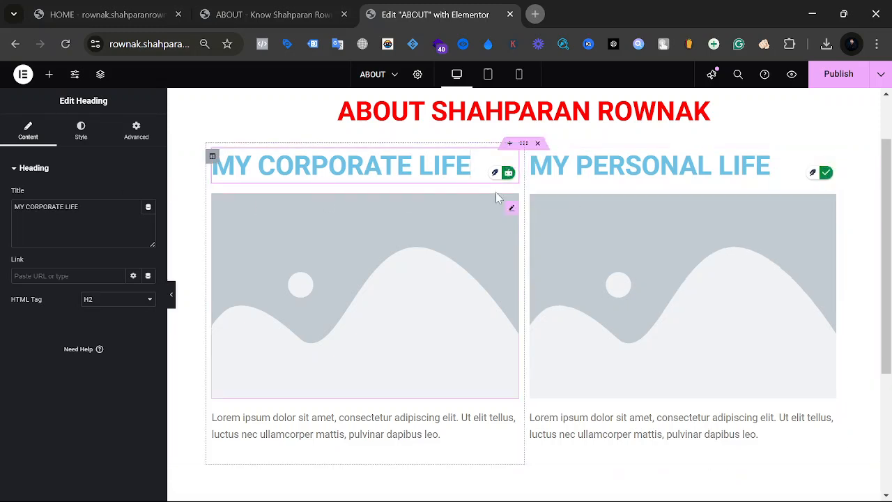
pyautogui.moveTo(472, 167); pyautogui.dragTo(132, 165)
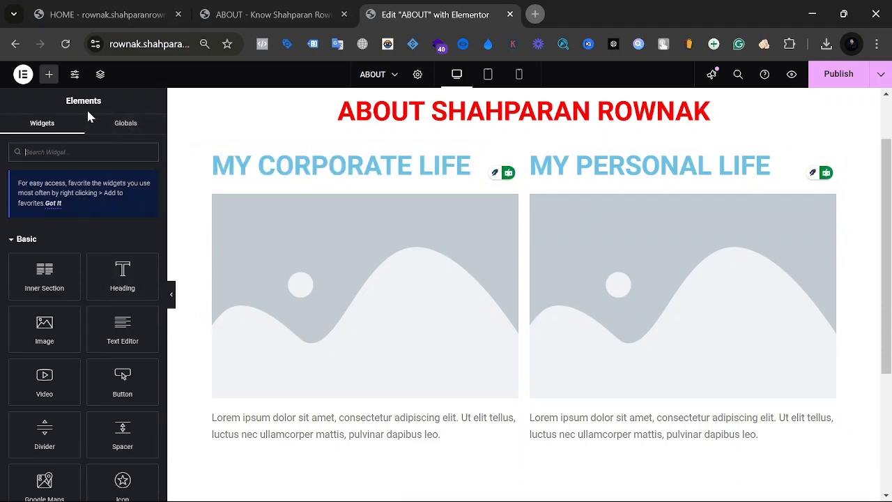
pyautogui.click(471, 168)
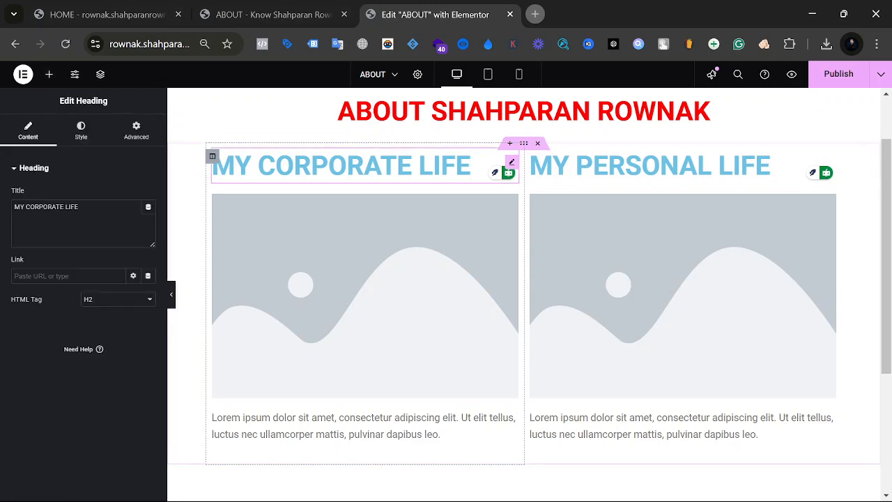
# Step: In the Style tab, centre-align MY CORPORATE LIFE and set its custom typography size to 35 px
pyautogui.click(81, 132)
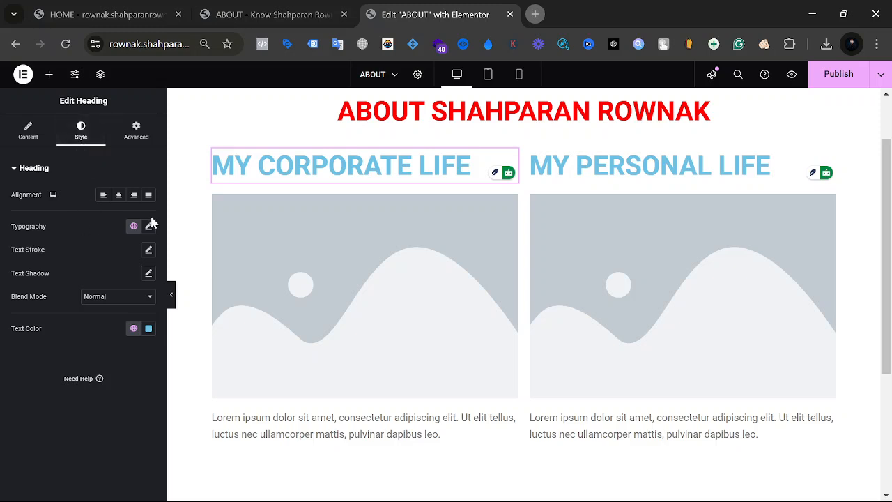
pyautogui.click(119, 197)
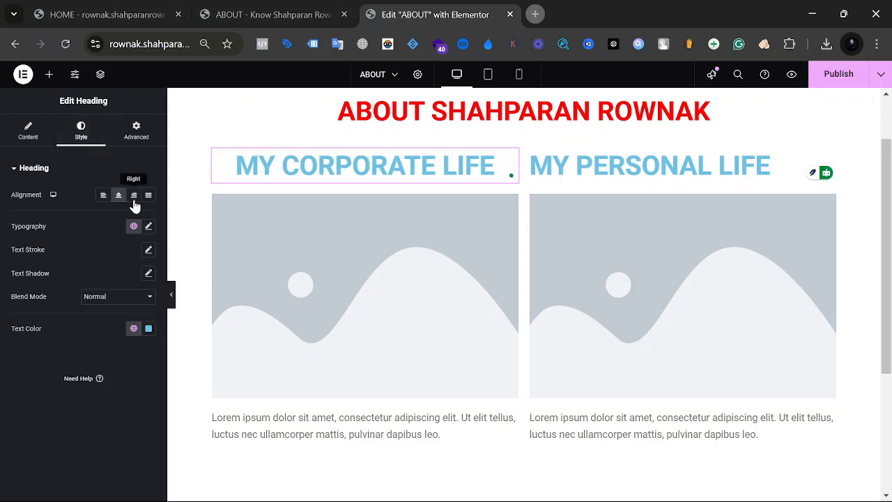
pyautogui.click(149, 226)
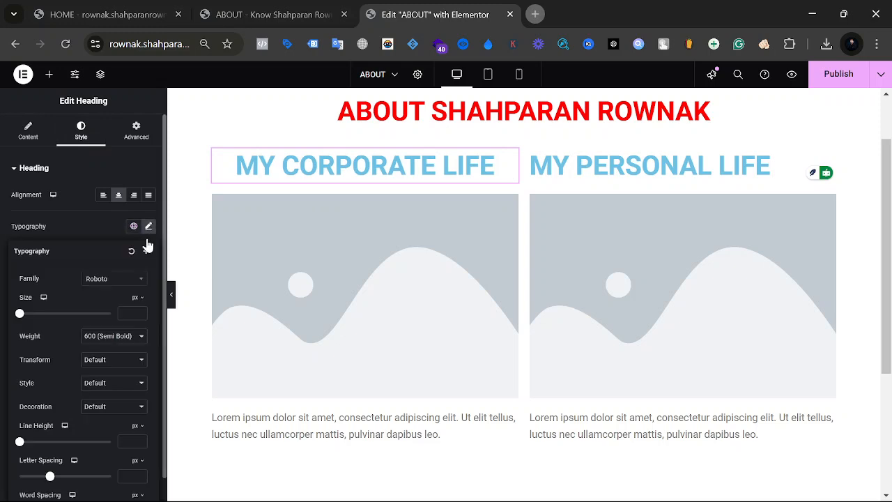
pyautogui.click(19, 315)
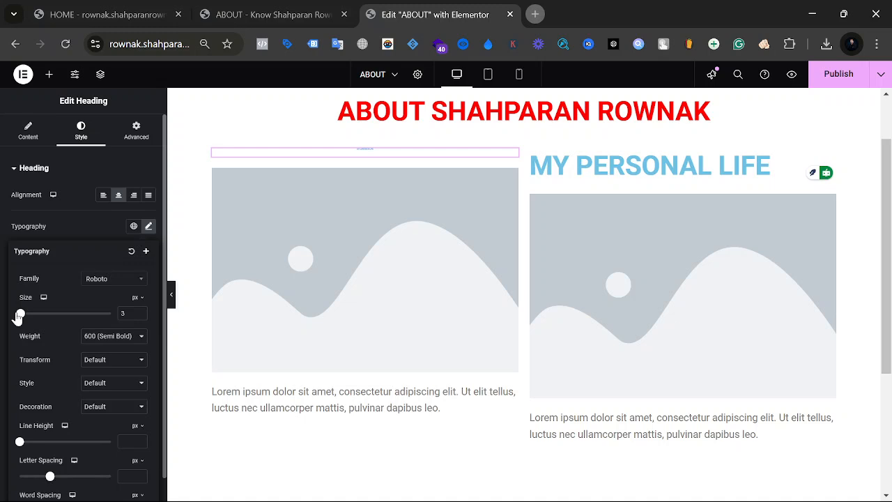
pyautogui.moveTo(18, 315); pyautogui.dragTo(32, 324)
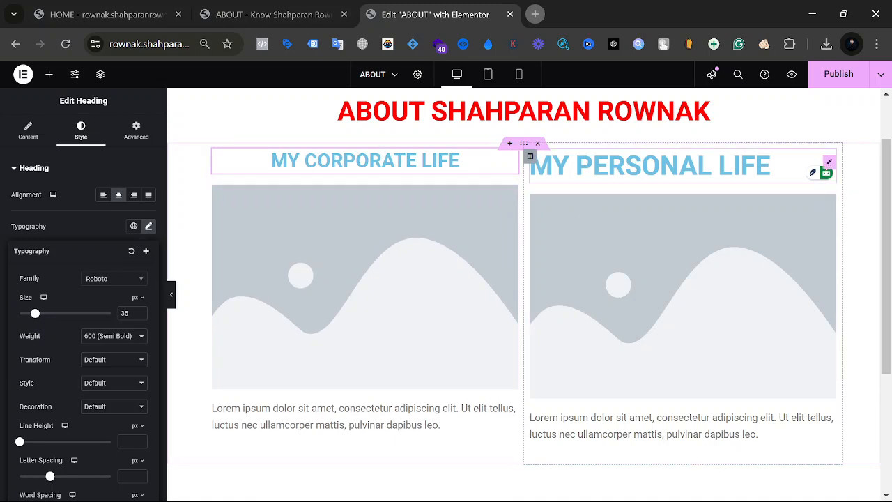
pyautogui.click(558, 166)
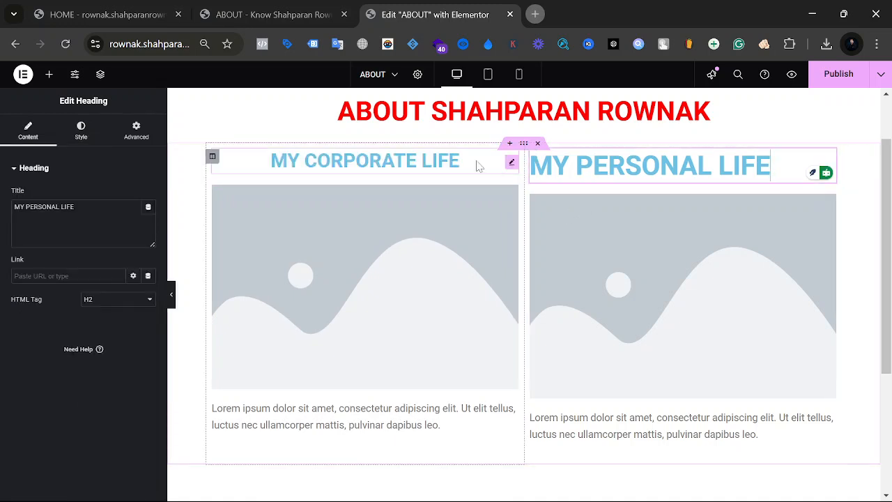
# Step: Copy the MY CORPORATE LIFE heading and paste its style onto the MY PERSONAL LIFE heading
pyautogui.rightClick(502, 172)
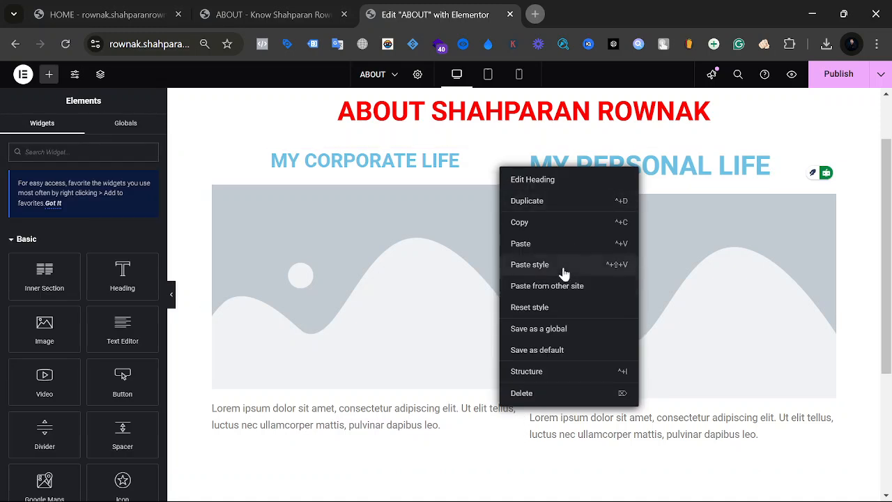
pyautogui.click(561, 223)
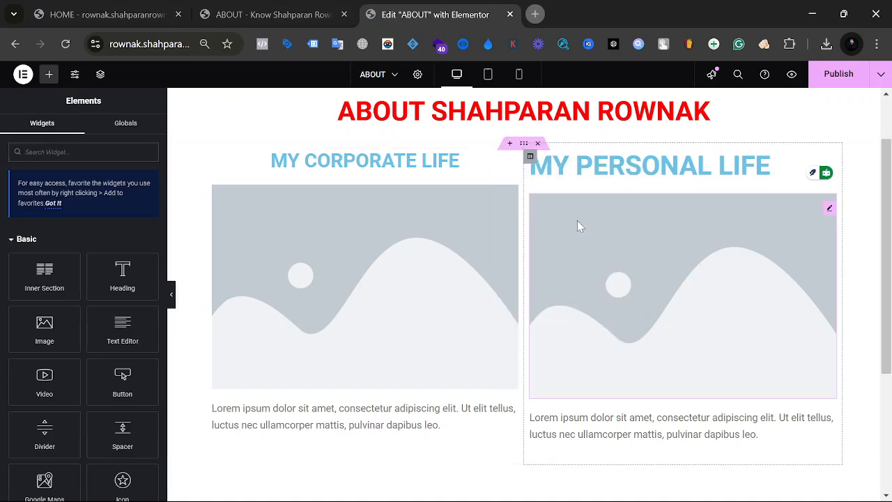
pyautogui.rightClick(671, 159)
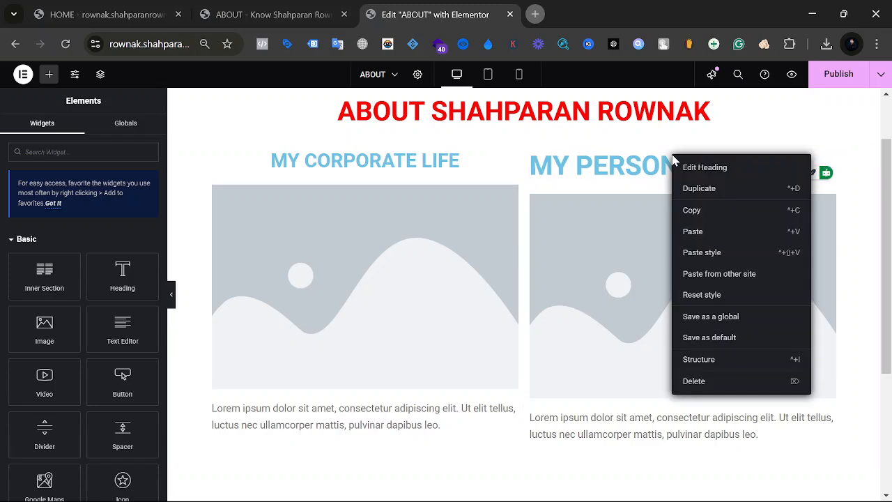
pyautogui.click(729, 252)
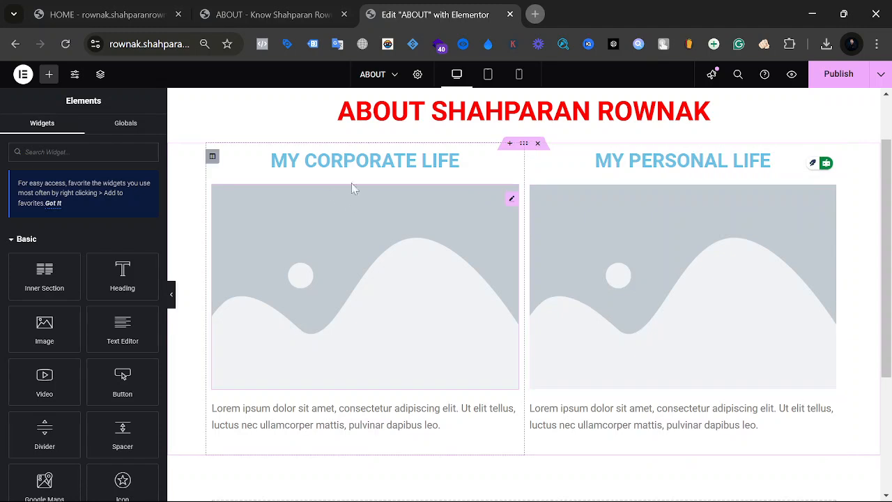
pyautogui.rightClick(430, 160)
pyautogui.click(469, 209)
pyautogui.rightClick(665, 163)
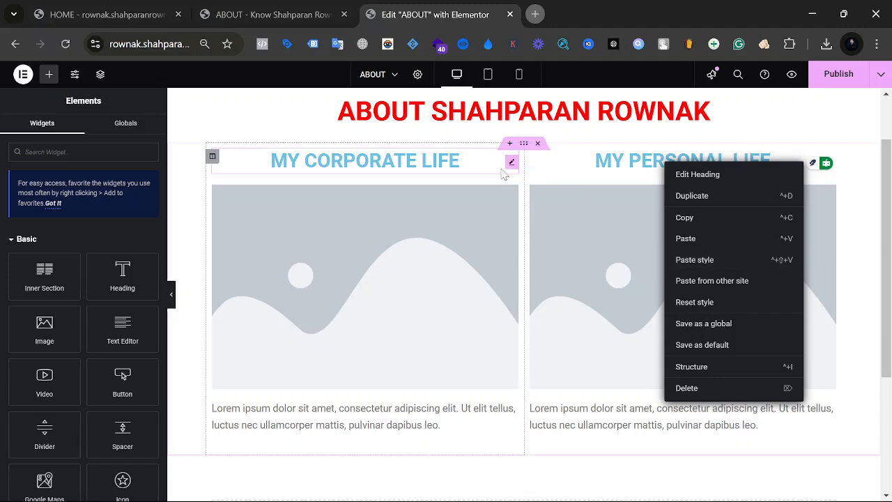
pyautogui.click(556, 172)
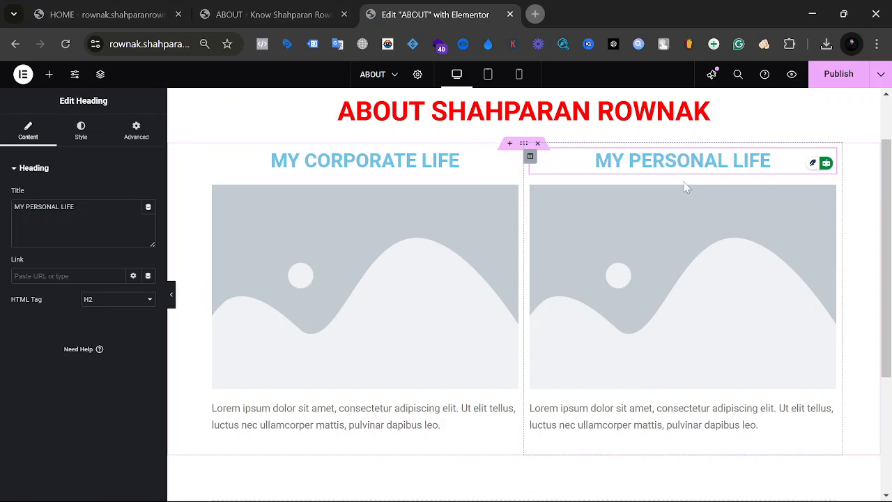
# Step: Start replacing the left placeholder image via Insert Media's Upload files tab and Select Files
pyautogui.click(400, 259)
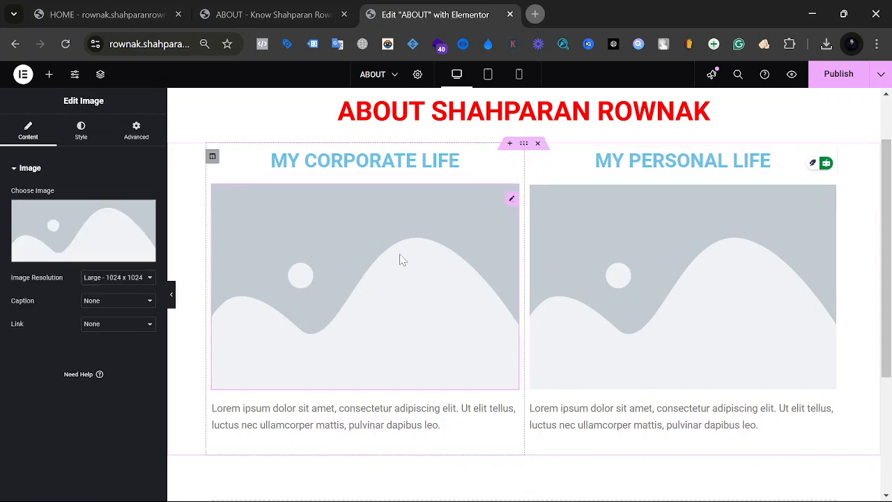
pyautogui.click(81, 242)
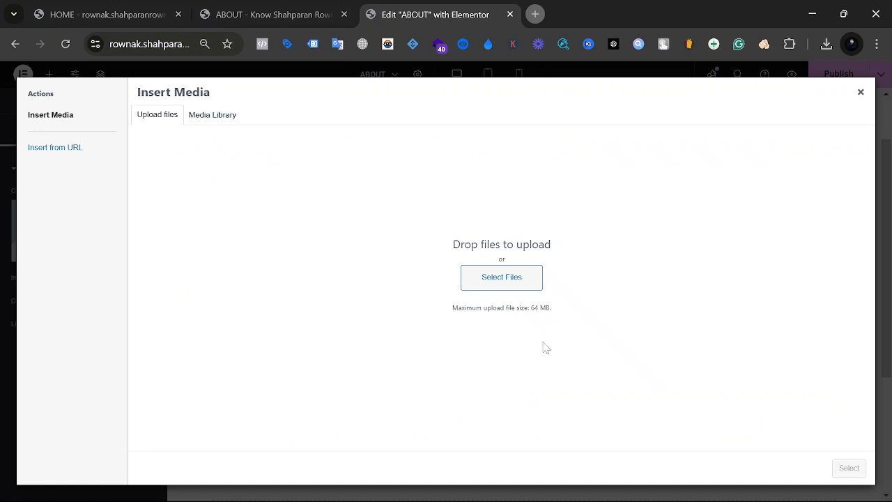
pyautogui.click(218, 122)
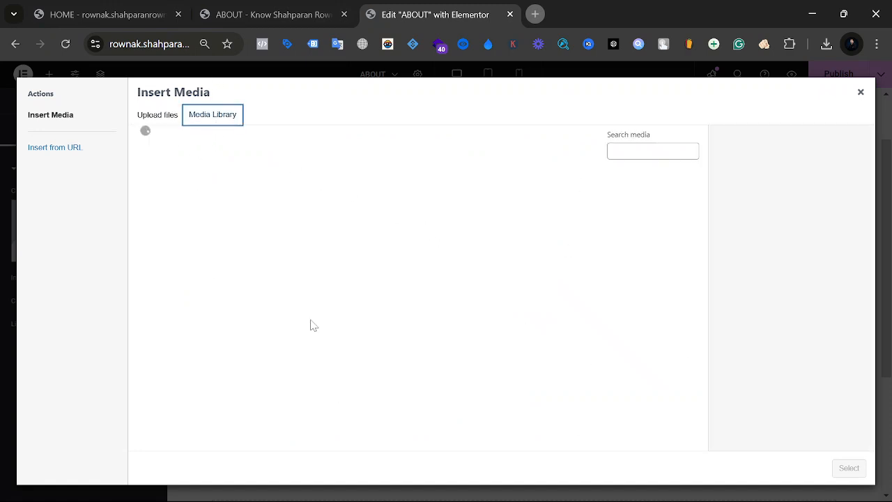
pyautogui.click(168, 122)
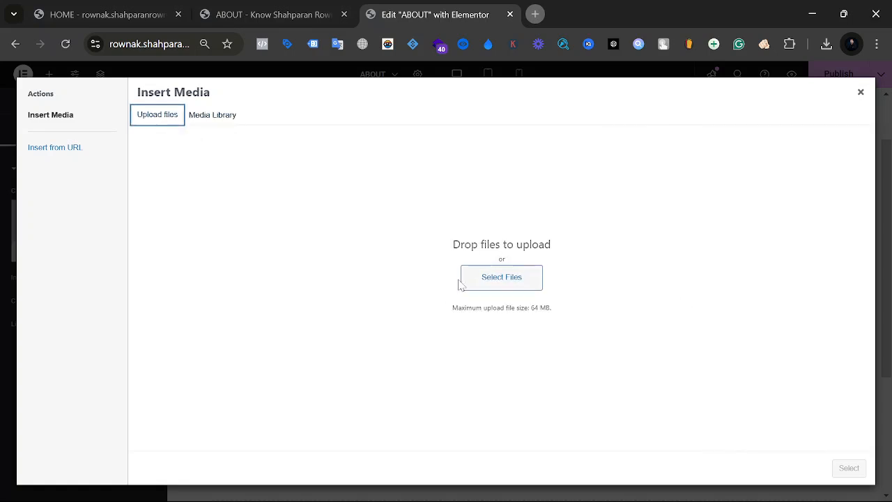
pyautogui.click(533, 285)
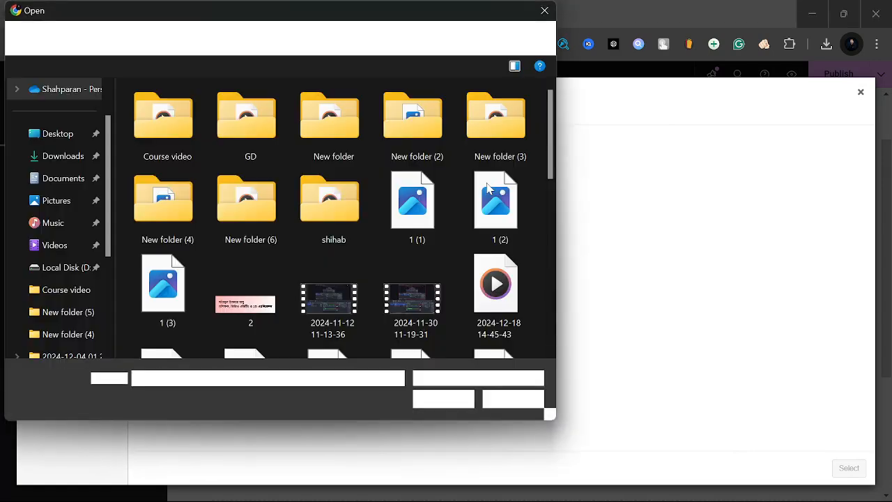
# Step: Select the aaa and aaaaaa images on the Desktop and upload them to the media library
pyautogui.click(70, 139)
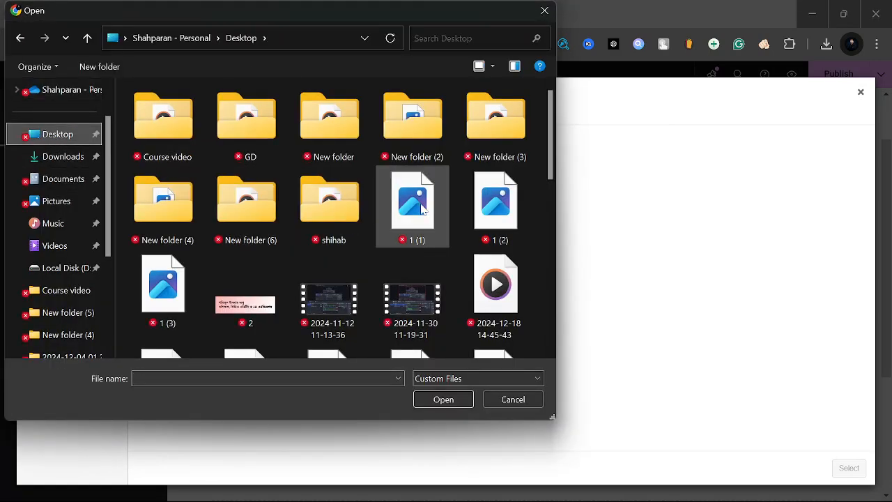
pyautogui.scroll(-3, 421, 207)
pyautogui.scroll(-3, 422, 208)
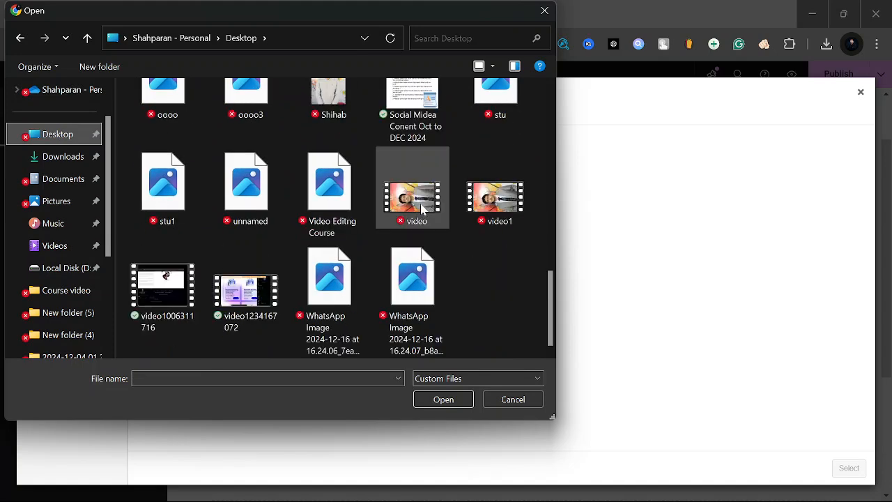
pyautogui.scroll(5, 421, 208)
pyautogui.scroll(2, 421, 207)
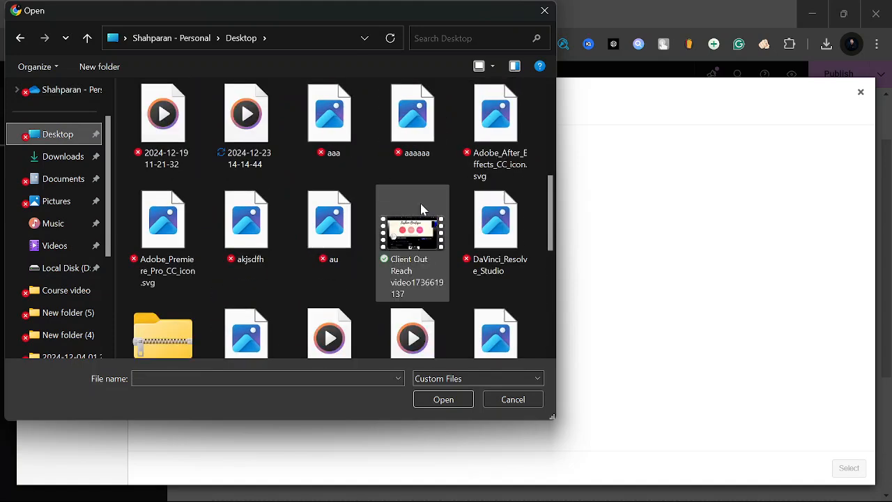
pyautogui.scroll(-1, 418, 209)
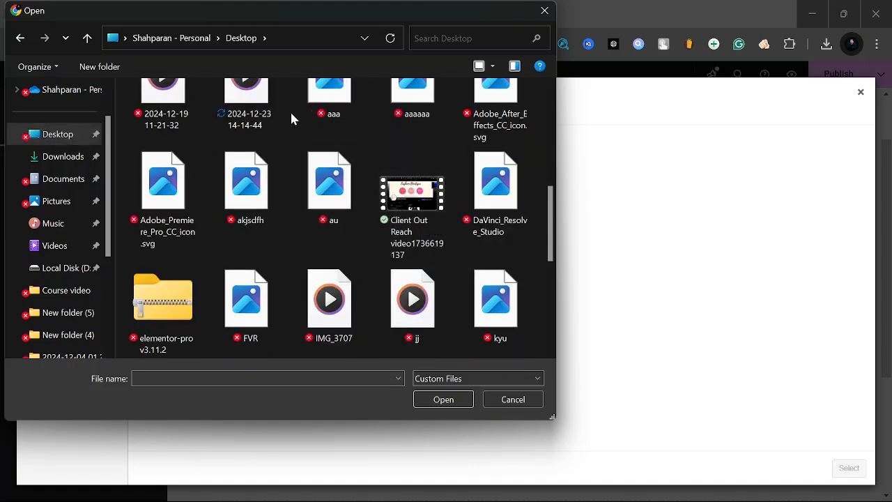
pyautogui.moveTo(290, 110); pyautogui.dragTo(388, 113)
pyautogui.press('Return')
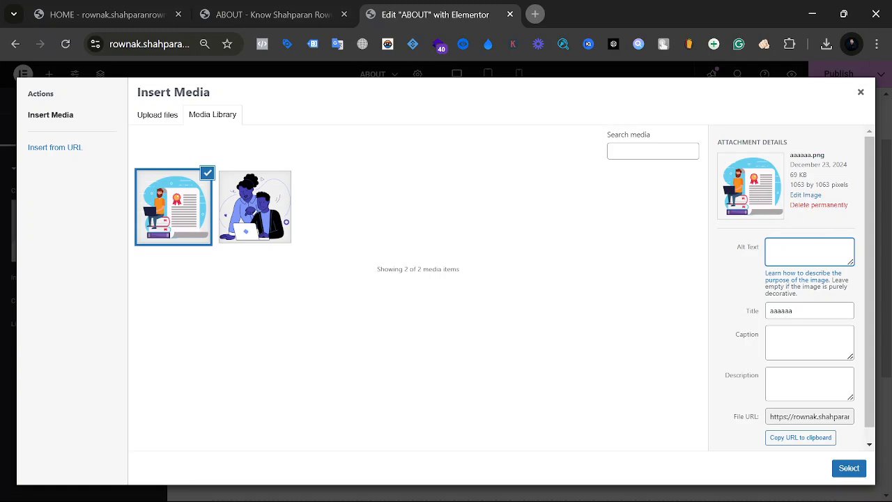
pyautogui.moveTo(736, 247); pyautogui.dragTo(759, 253)
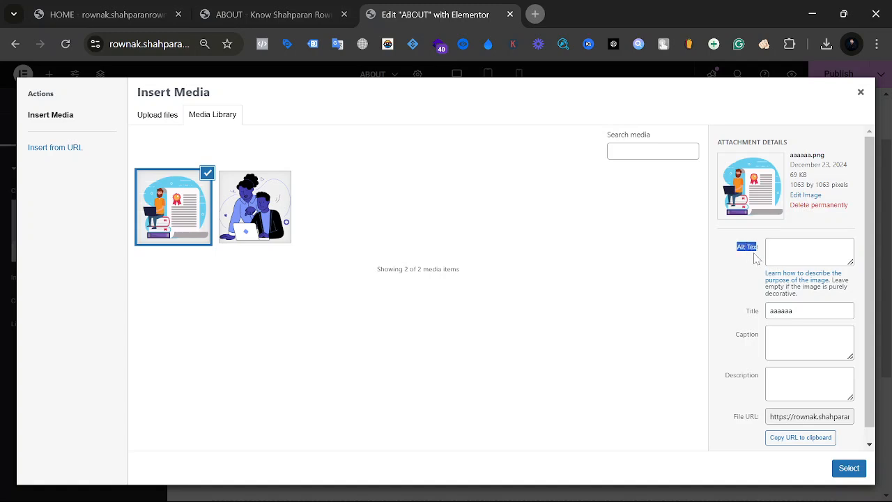
pyautogui.click(754, 259)
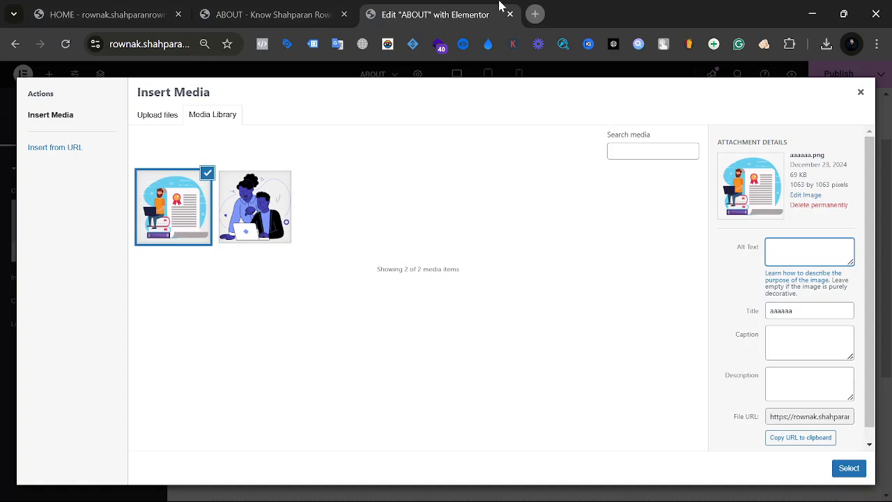
pyautogui.click(300, 10)
# Step: Start saving the corporate-life image from the live About page with Save image as, then cancel
pyautogui.rightClick(329, 362)
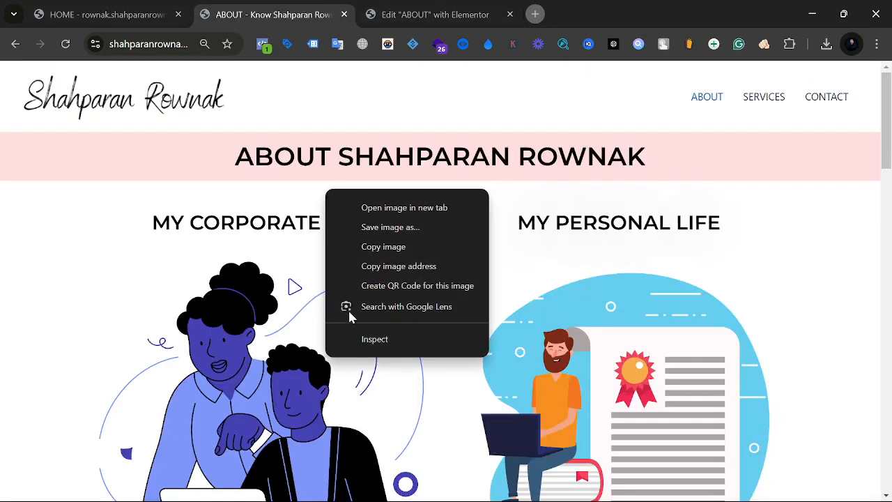
pyautogui.click(400, 227)
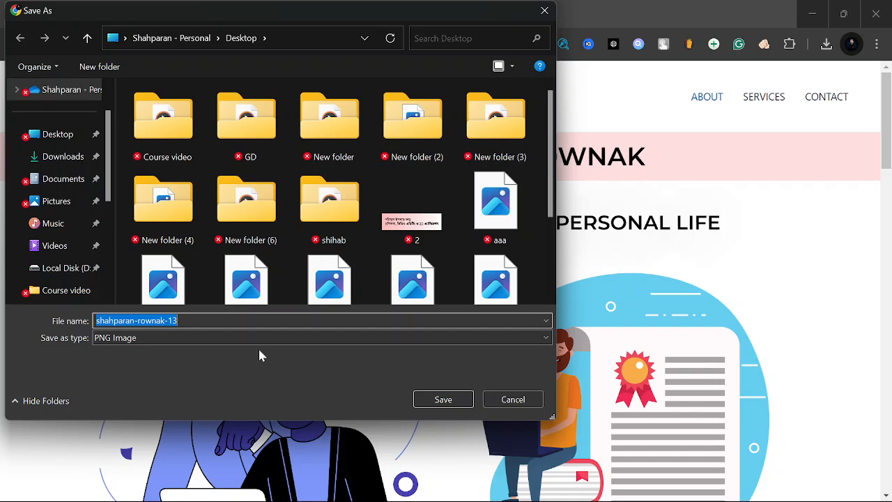
pyautogui.click(554, 8)
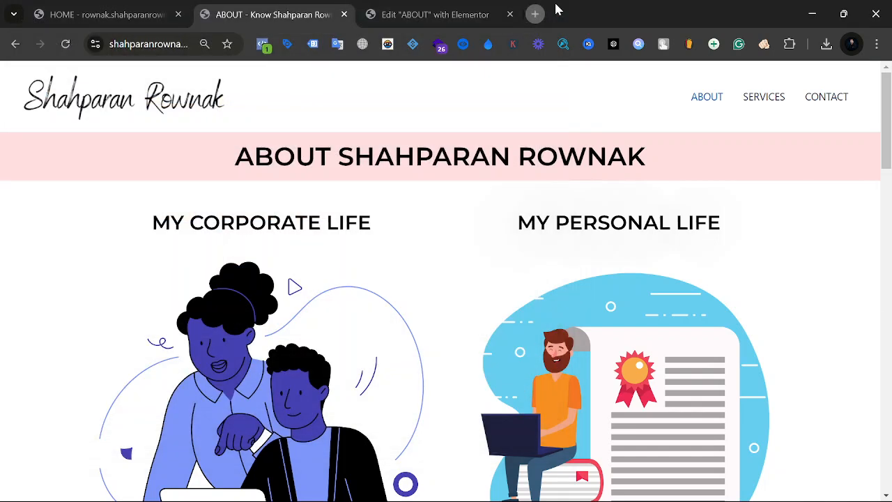
# Step: Enter the site owner's name as alt text and title for aaaaaa.png, leaving the caption empty
pyautogui.click(470, 8)
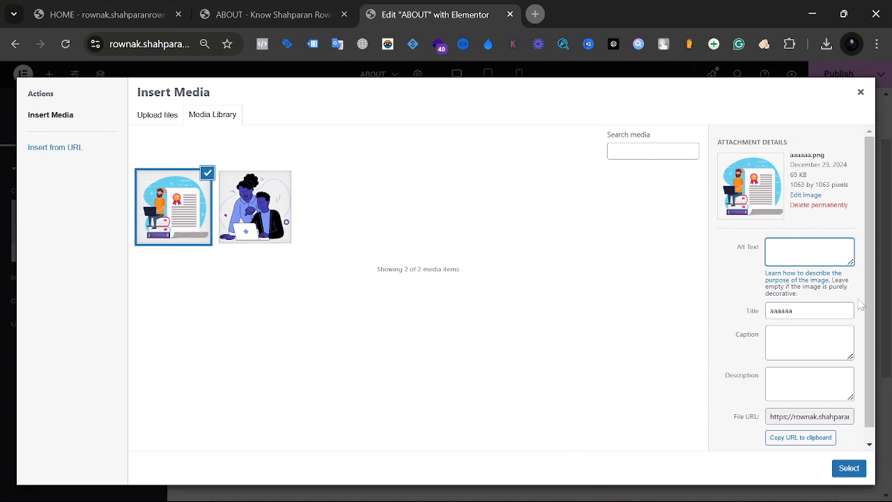
pyautogui.press('Tab')
pyautogui.press('BackSpace')
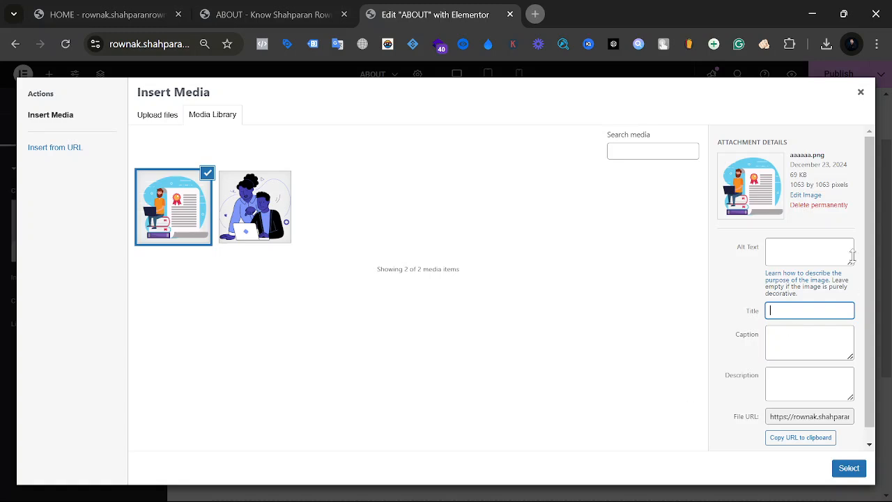
pyautogui.click(801, 252)
pyautogui.write('shah')
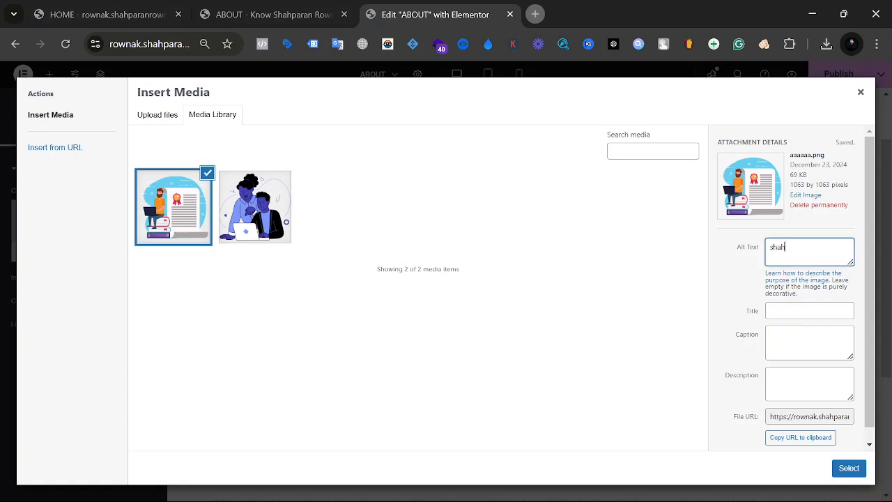
pyautogui.write('paranrownak')
pyautogui.hotkey('ctrl', 'a')
pyautogui.hotkey('ctrl', 'c')
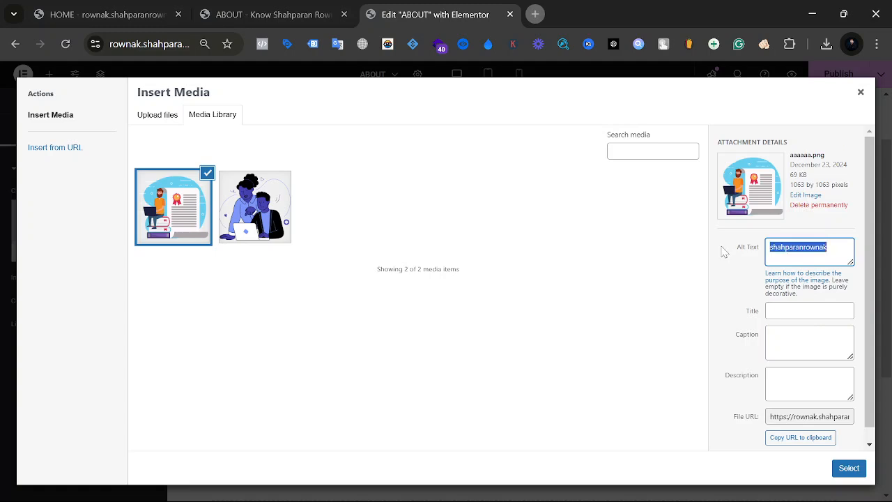
pyautogui.press('Tab')
pyautogui.press('Tab')
pyautogui.hotkey('ctrl', 'v')
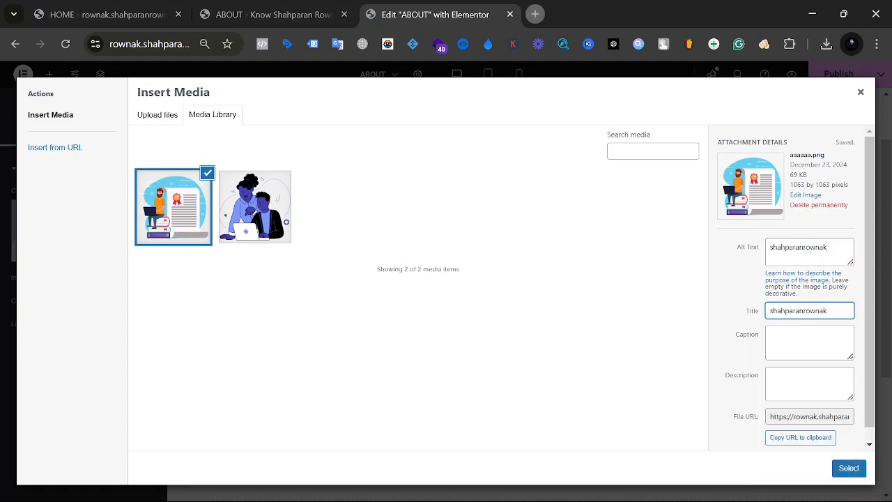
pyautogui.press('Tab')
pyautogui.hotkey('ctrl', 'v')
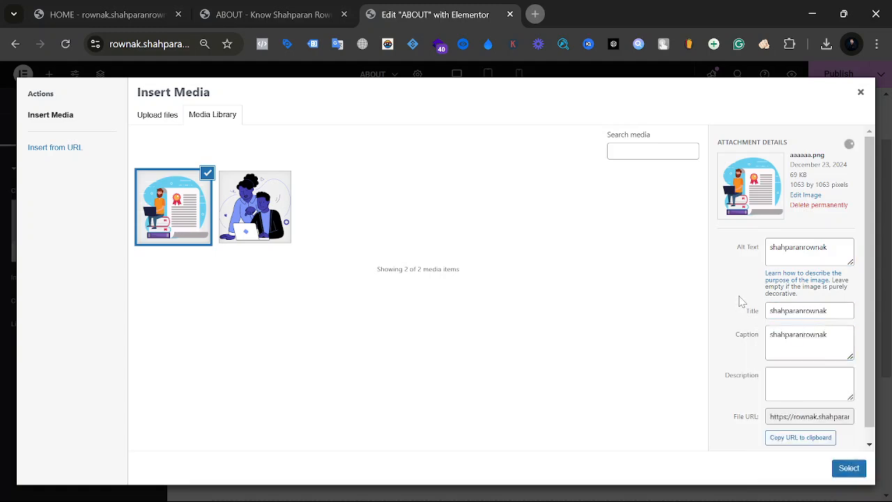
pyautogui.hotkey('ctrl', 'a')
pyautogui.hotkey('ctrl', 'c')
pyautogui.press('BackSpace')
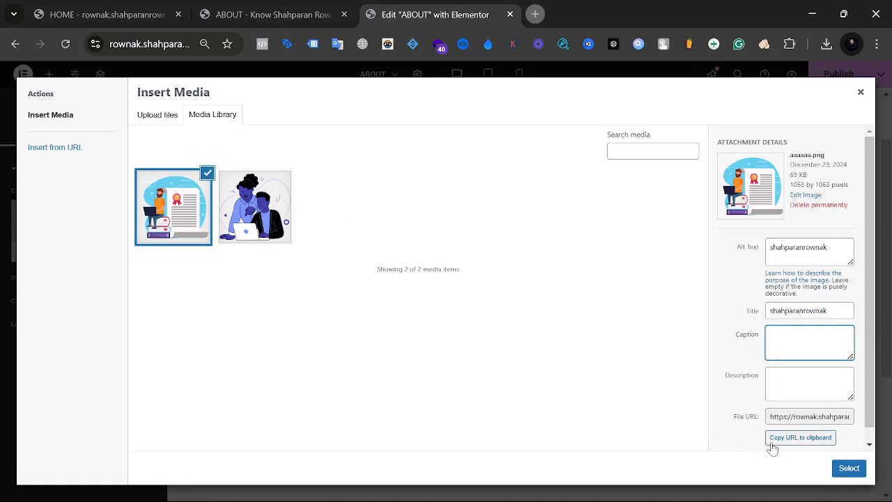
# Step: Give aaa.png the same name as alt text and title, and insert it into the corporate-life image
pyautogui.click(260, 218)
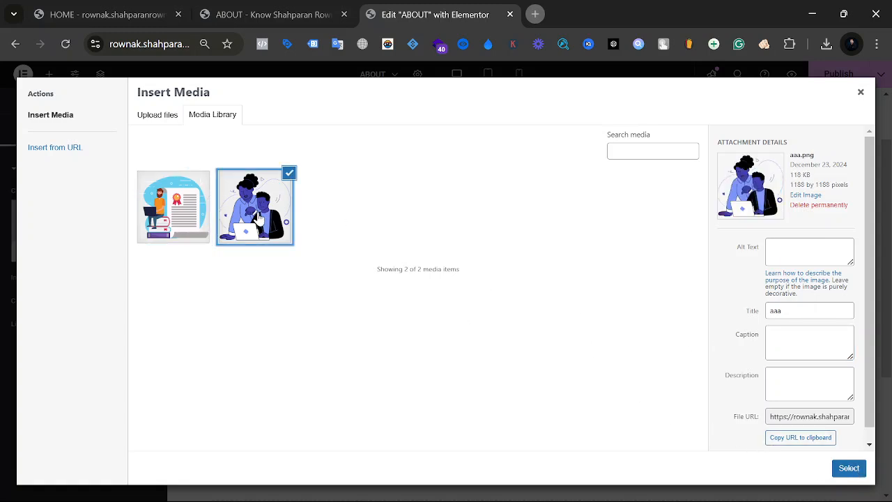
pyautogui.click(802, 252)
pyautogui.hotkey('ctrl', 'v')
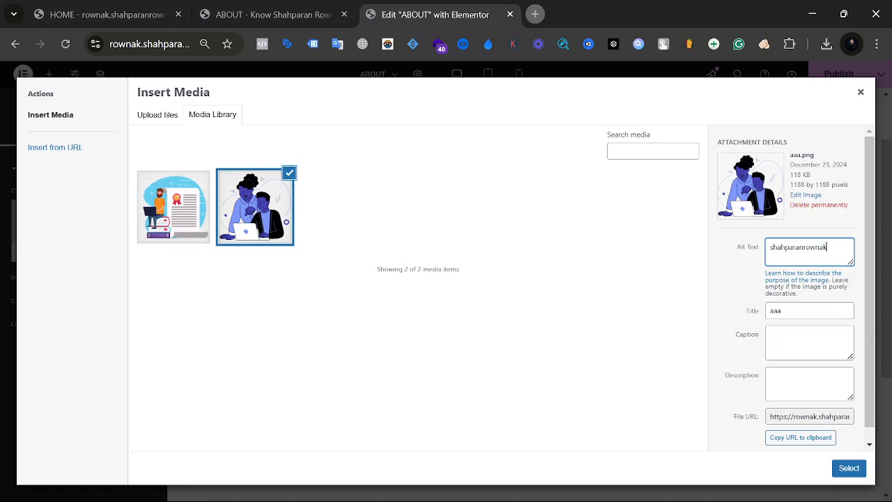
pyautogui.click(733, 315)
pyautogui.hotkey('ctrl', 'v')
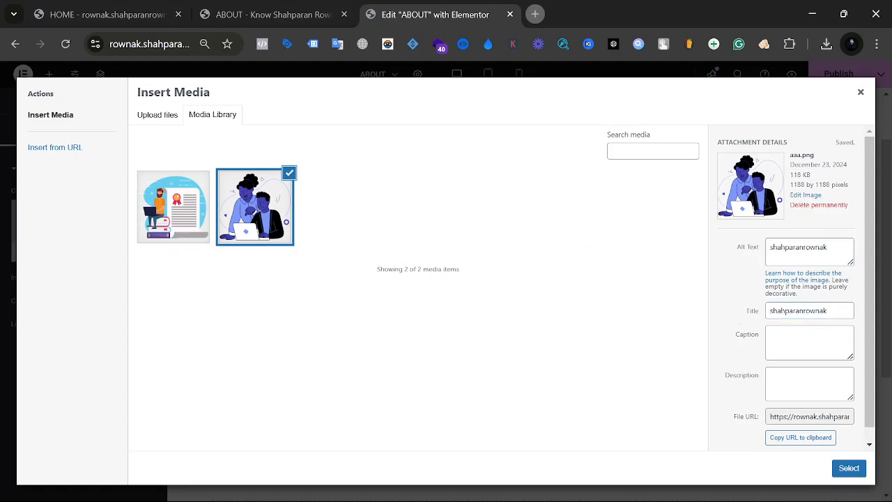
pyautogui.moveTo(827, 311); pyautogui.dragTo(777, 310)
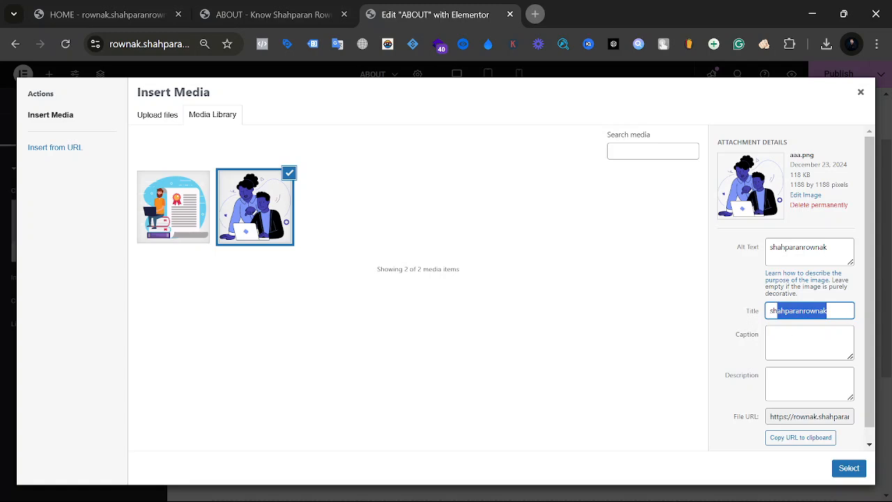
pyautogui.click(854, 468)
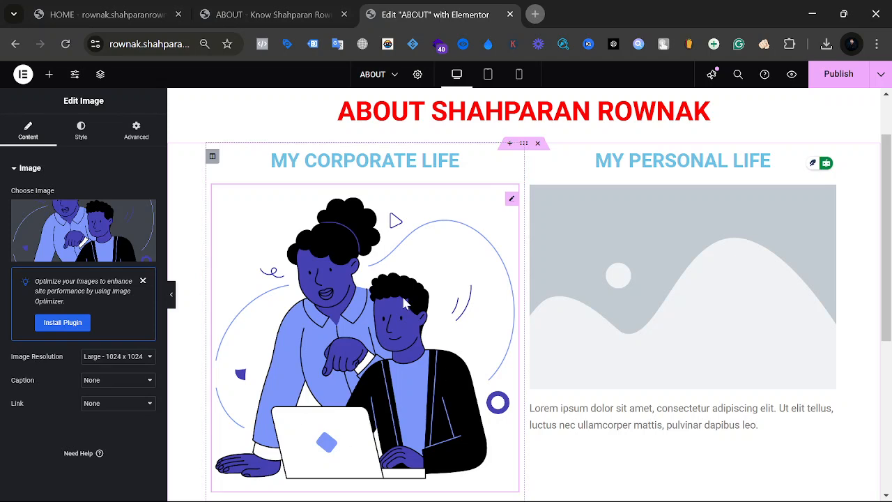
# Step: Replace the personal-life placeholder image with the aaaaaa illustration from the media library
pyautogui.click(615, 286)
pyautogui.click(70, 231)
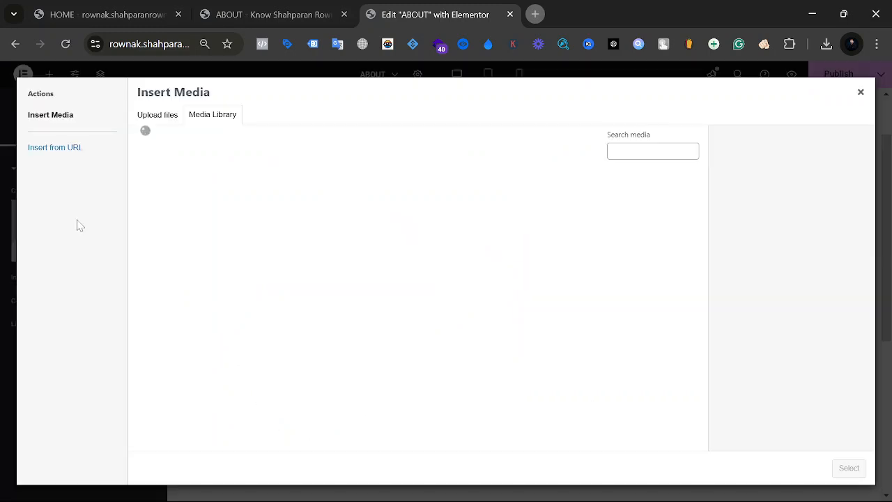
pyautogui.click(166, 216)
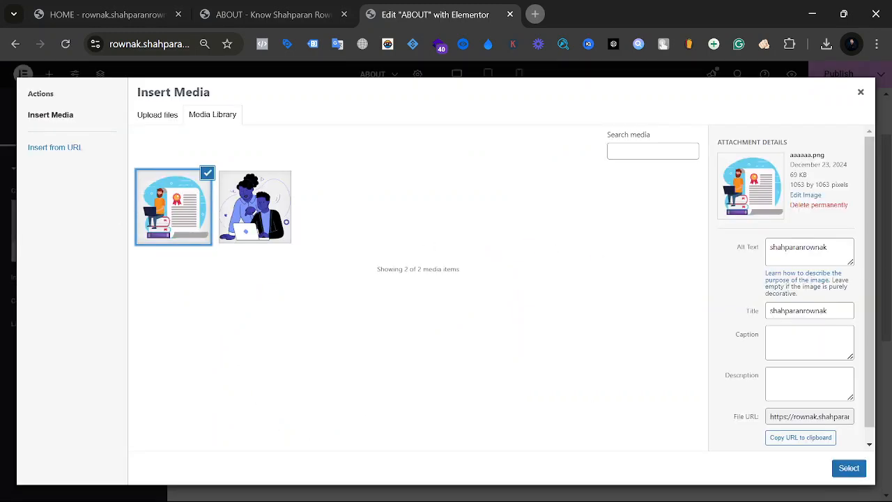
pyautogui.click(849, 468)
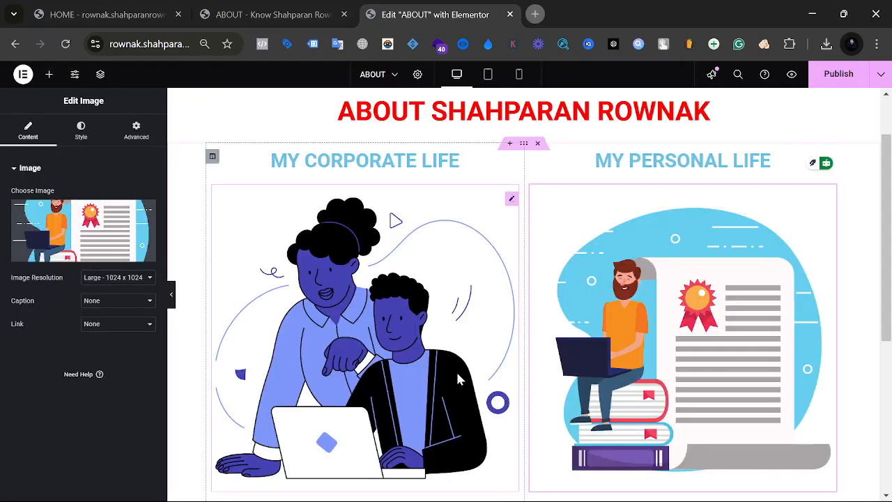
# Step: Check the live About page, selecting the corporate-life bio paragraph, then return to the editor
pyautogui.click(273, 14)
pyautogui.scroll(-7, 353, 283)
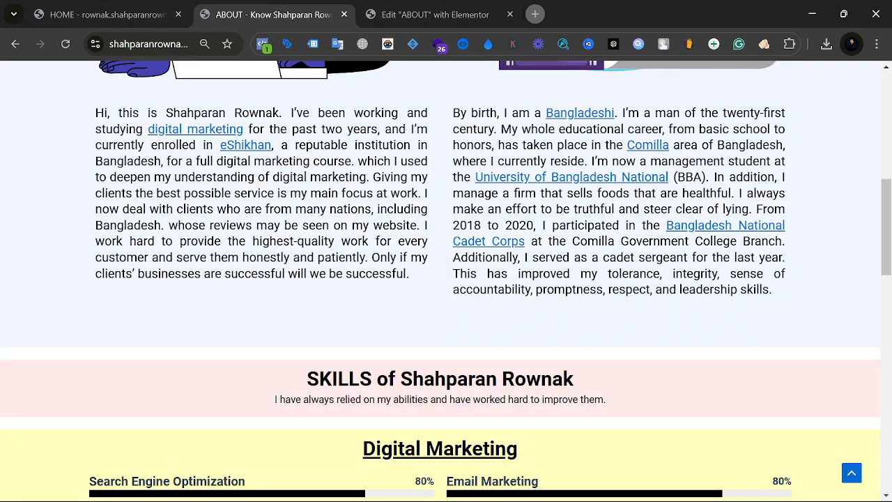
pyautogui.moveTo(96, 113); pyautogui.dragTo(427, 282)
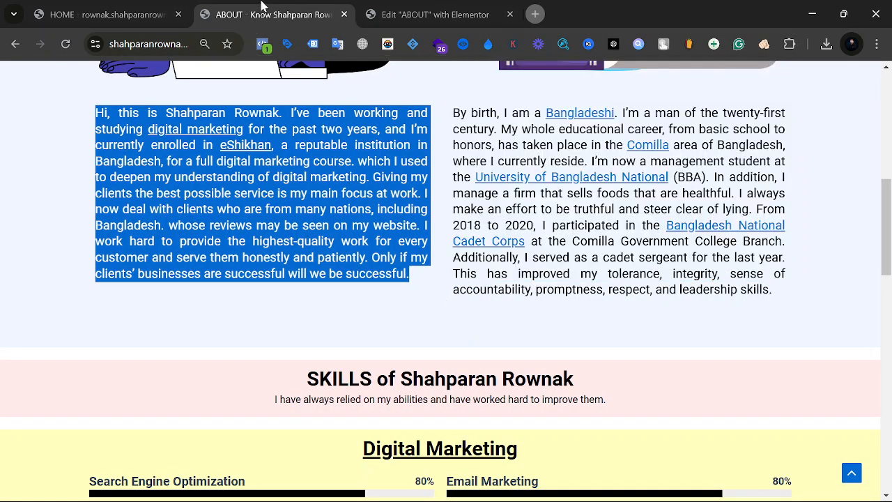
pyautogui.click(460, 10)
# Step: Replace the left column's placeholder paragraph with the copied corporate-life bio
pyautogui.scroll(-4, 393, 338)
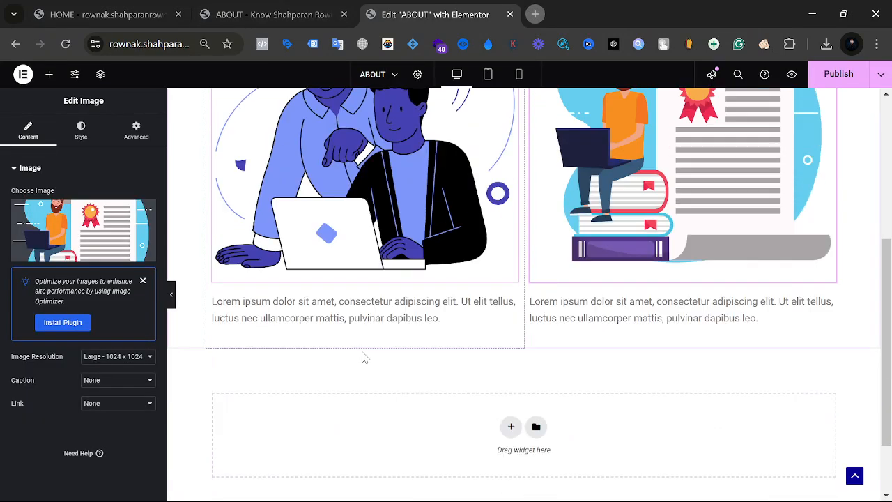
pyautogui.click(456, 267)
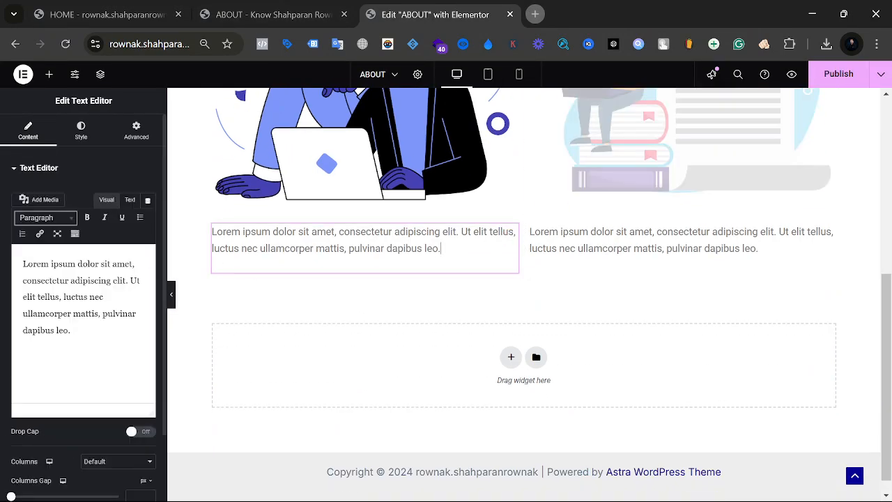
pyautogui.click(23, 264)
pyautogui.hotkey('ctrl', 'a')
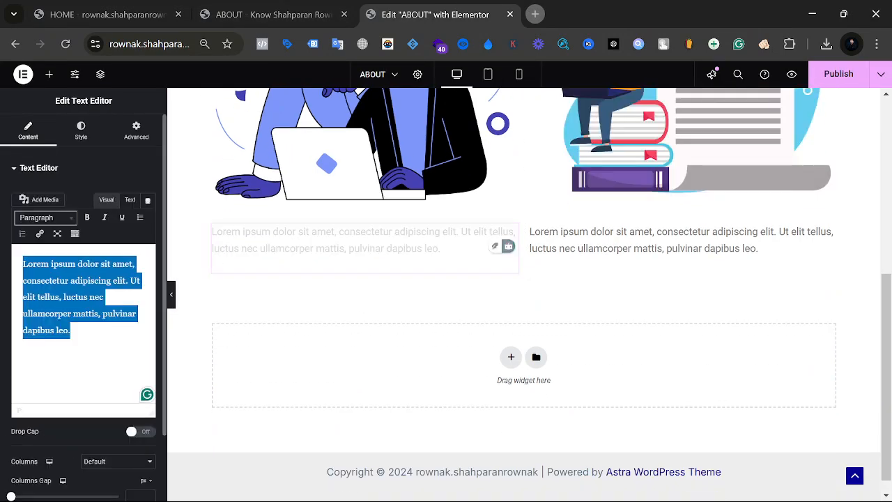
pyautogui.hotkey('ctrl', 'v')
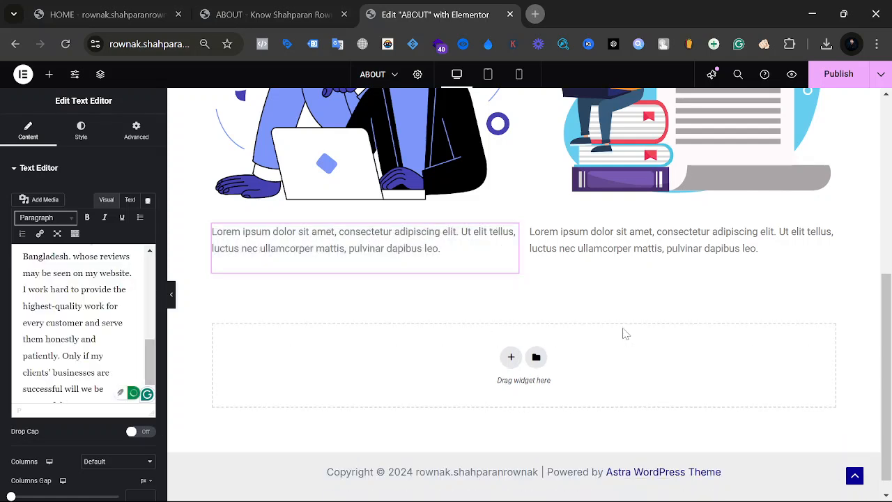
# Step: Check the pasted 'digital marketing' link and compare the bio against the live About page
pyautogui.scroll(10, 84, 324)
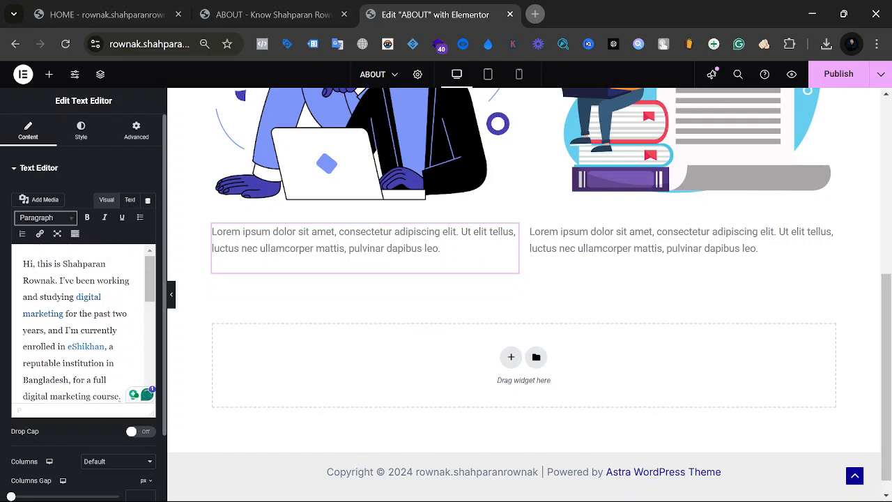
pyautogui.click(88, 296)
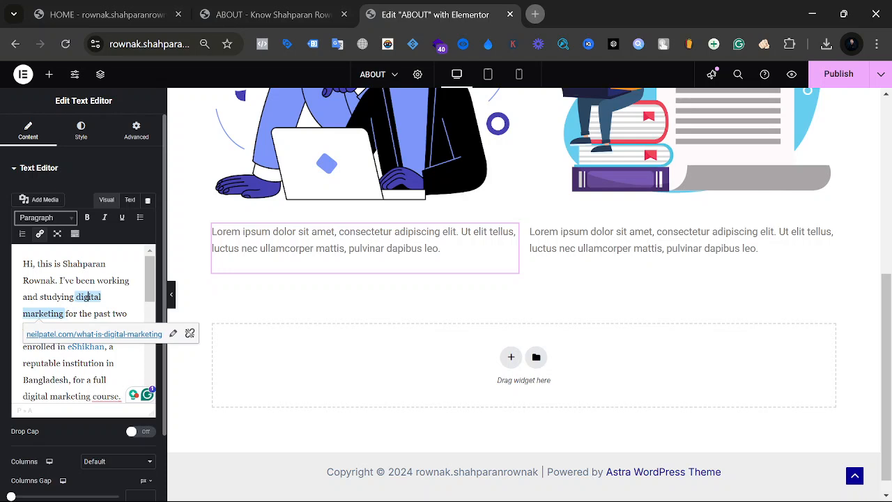
pyautogui.scroll(-5, 88, 296)
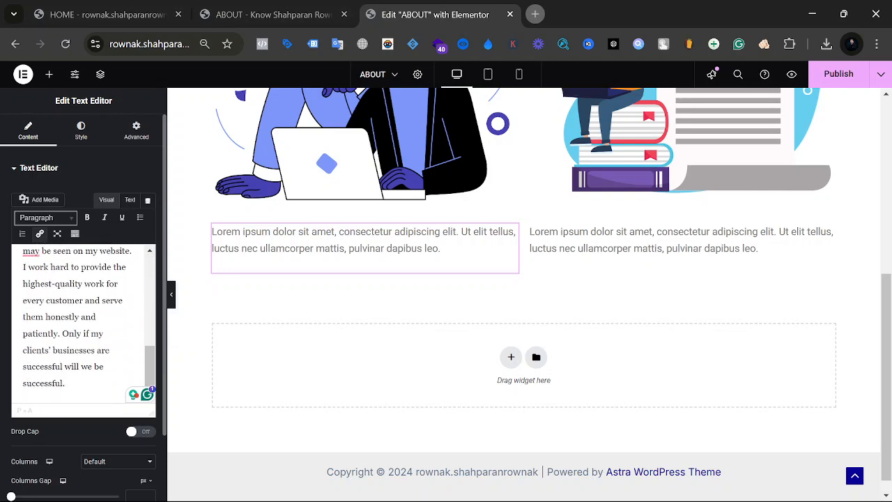
pyautogui.scroll(5, 88, 296)
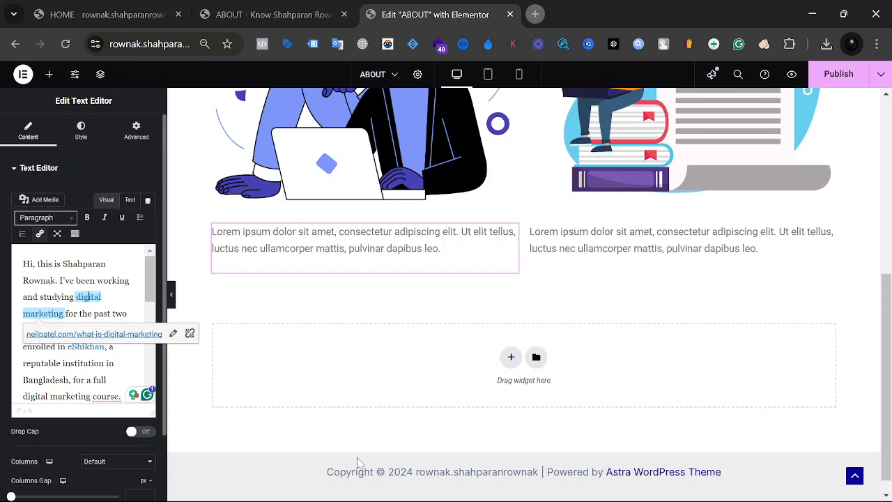
pyautogui.click(107, 363)
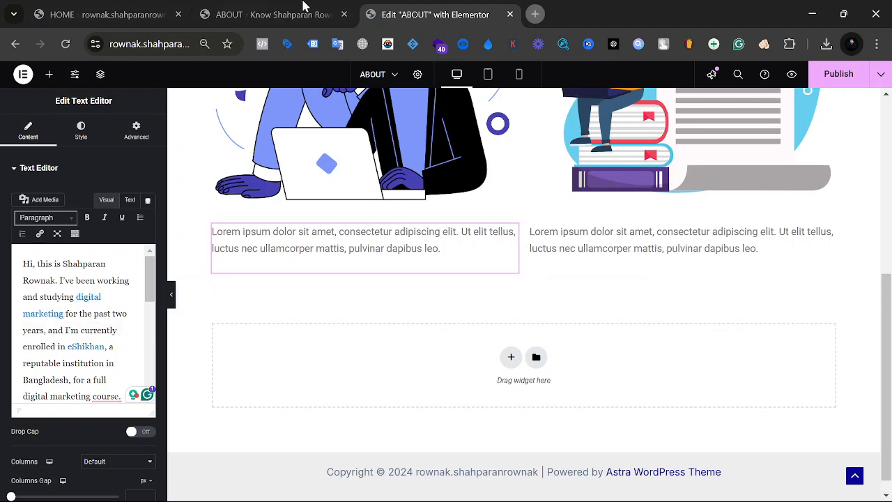
pyautogui.click(275, 8)
pyautogui.click(425, 10)
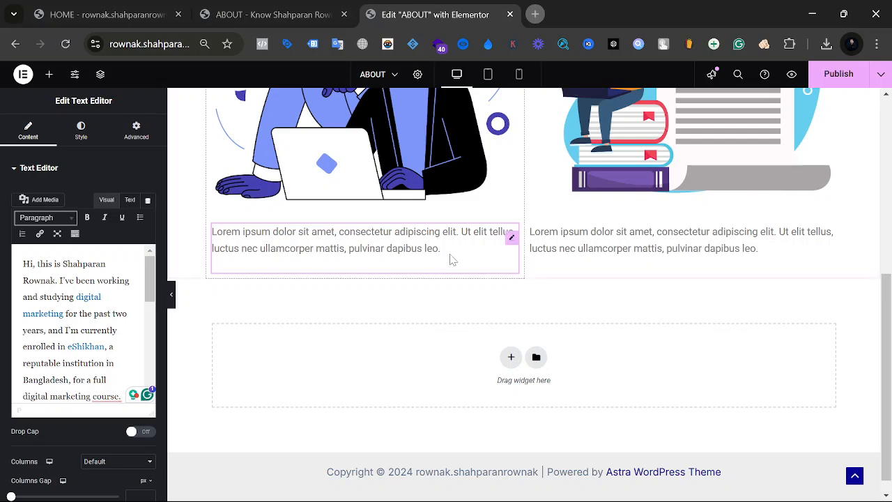
pyautogui.click(453, 260)
# Step: Set the corporate-life bio paragraph's text colour to black (#000000) in Style
pyautogui.click(198, 258)
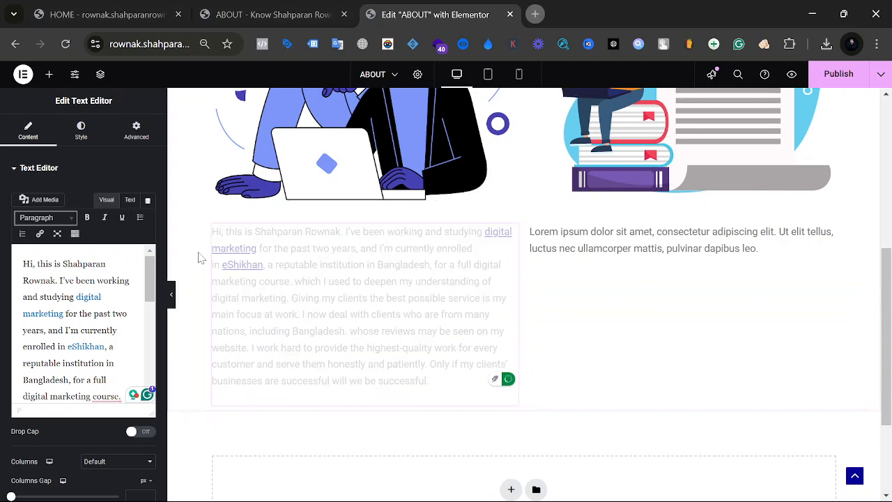
pyautogui.moveTo(433, 382); pyautogui.dragTo(211, 231)
pyautogui.click(211, 236)
pyautogui.click(429, 381)
pyautogui.click(81, 132)
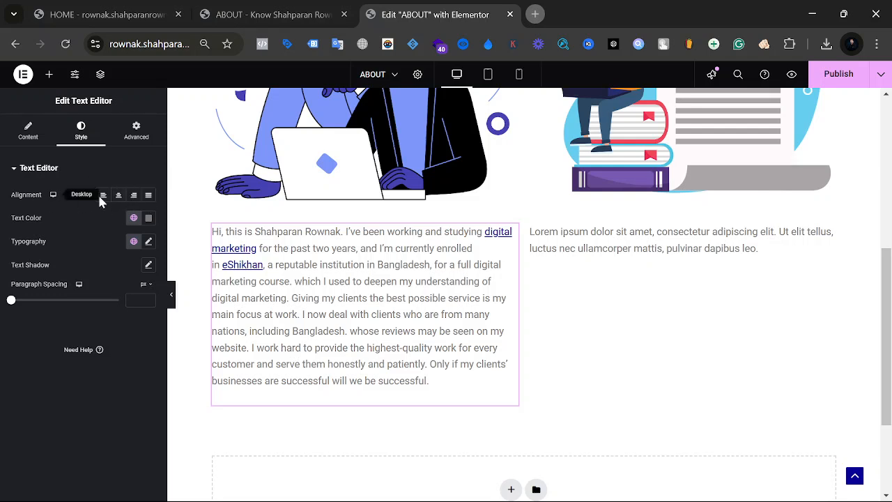
pyautogui.click(147, 222)
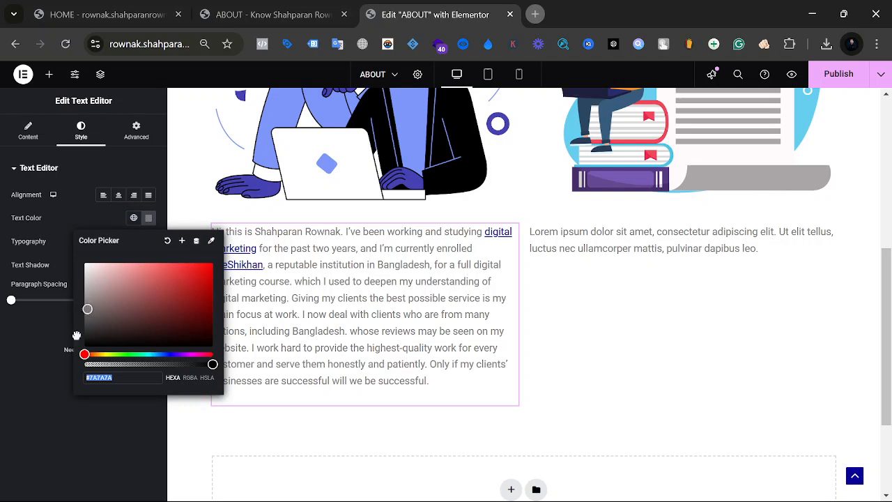
pyautogui.moveTo(76, 335); pyautogui.dragTo(41, 425)
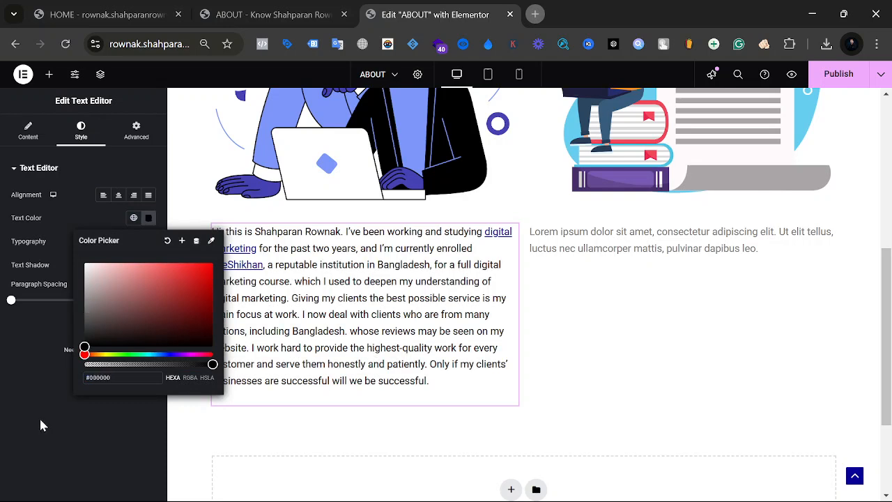
pyautogui.click(39, 307)
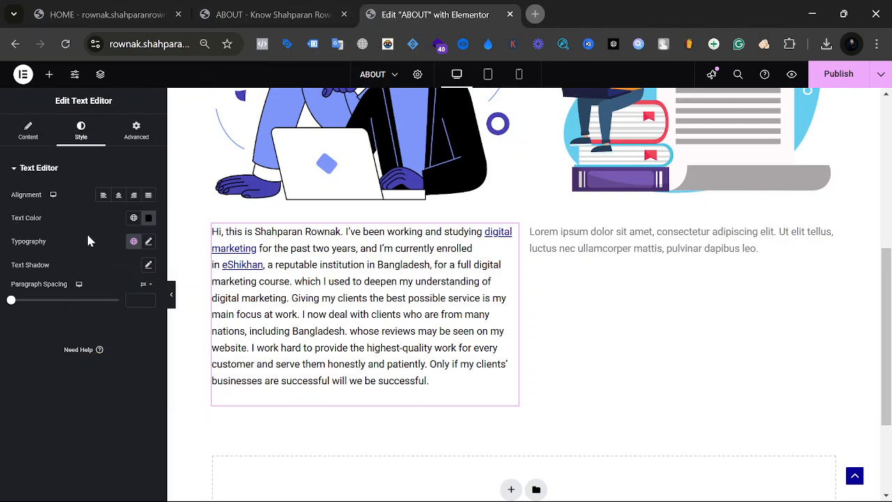
# Step: Try Rubik 80s Fade as the bio paragraph's font, then switch it to Rozha One
pyautogui.click(148, 244)
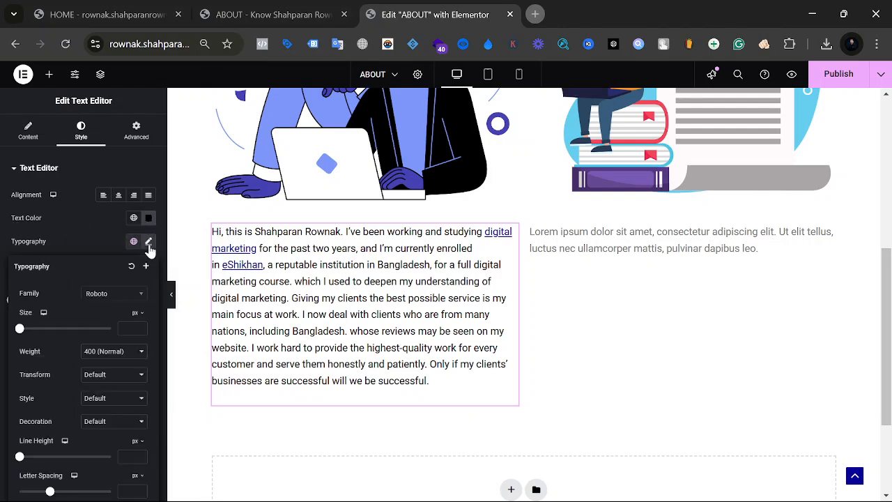
pyautogui.click(115, 294)
pyautogui.scroll(-8, 114, 367)
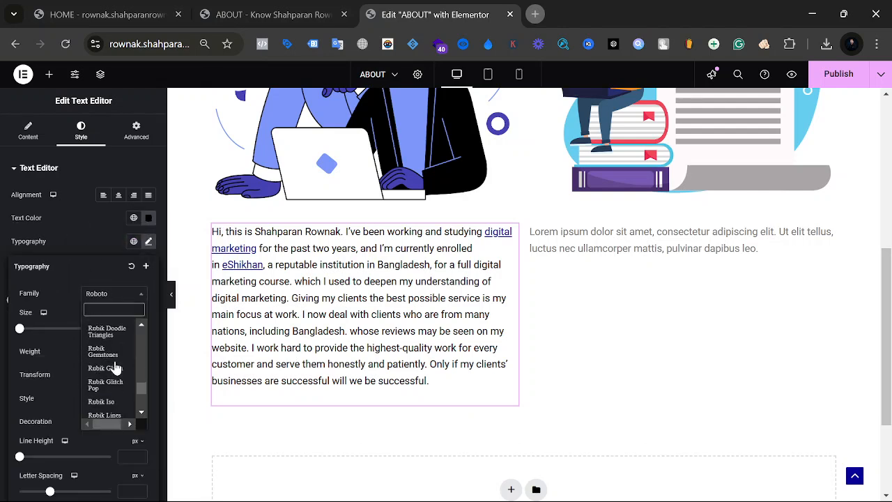
pyautogui.scroll(-3, 115, 368)
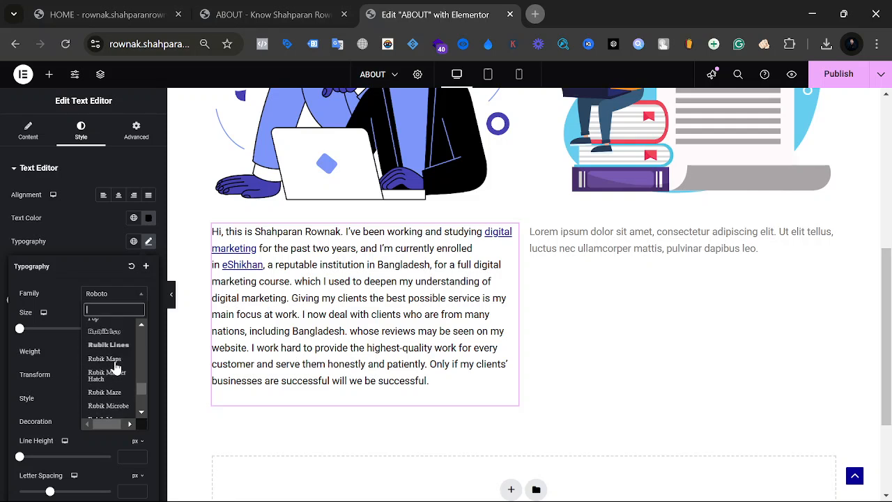
pyautogui.scroll(5, 116, 367)
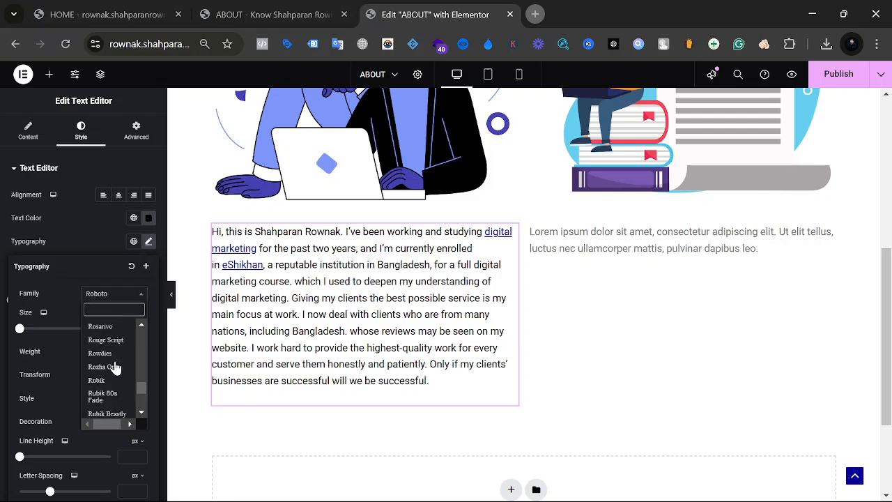
pyautogui.click(116, 397)
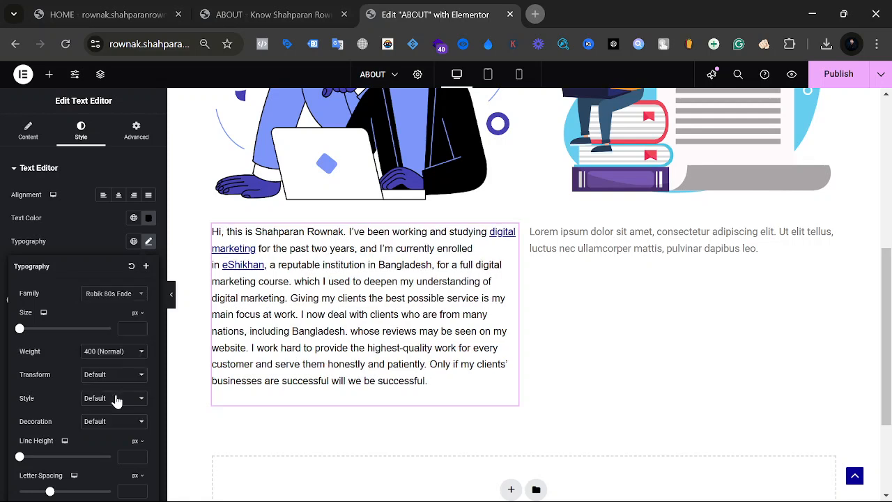
pyautogui.click(262, 397)
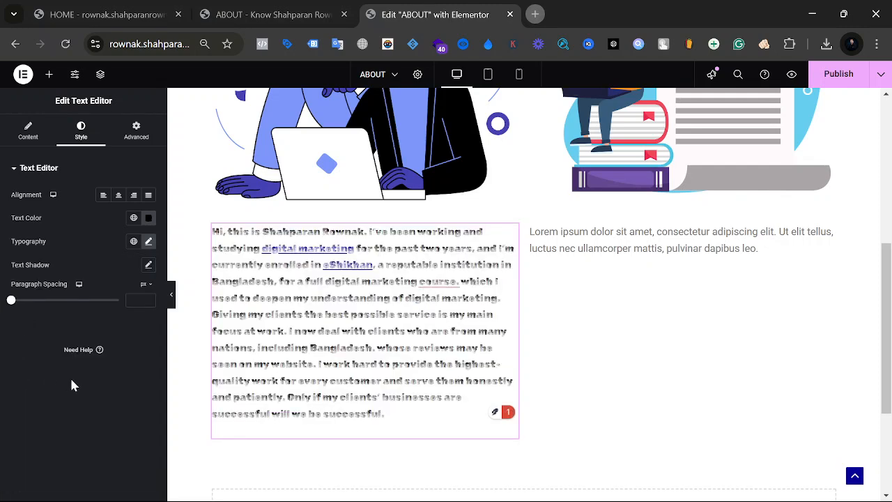
pyautogui.click(150, 240)
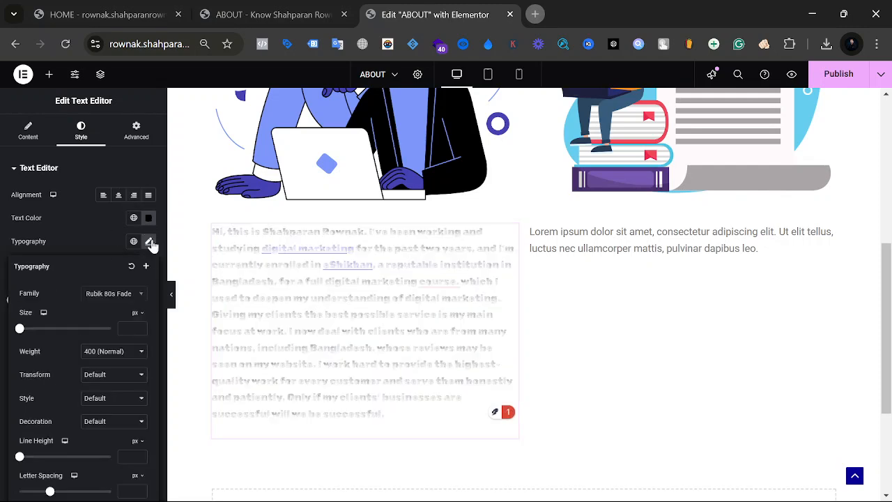
pyautogui.click(126, 300)
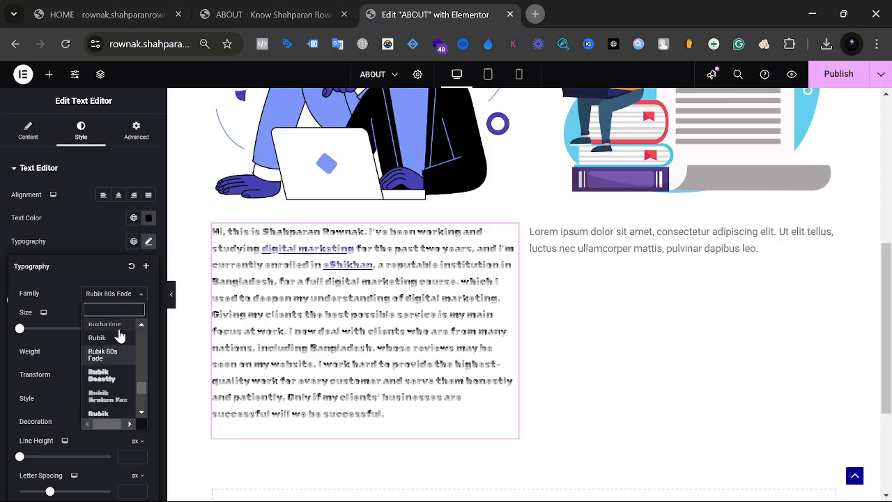
pyautogui.click(117, 325)
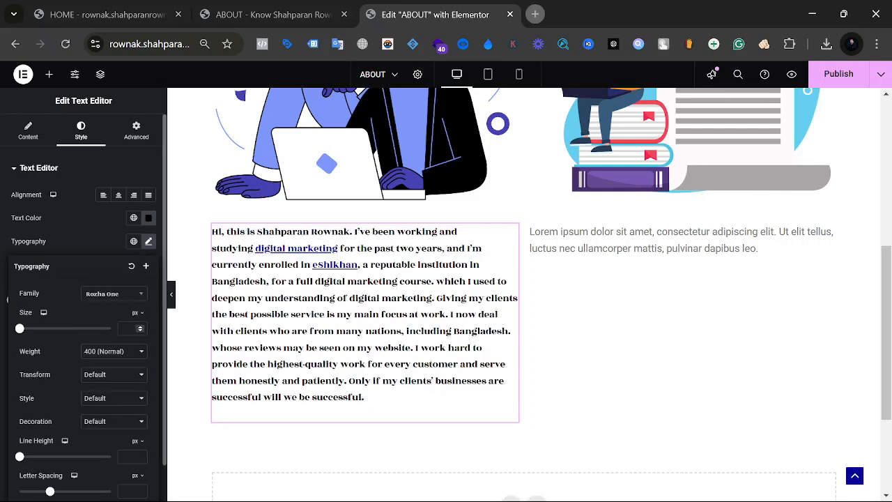
# Step: Scroll through the Typography font family list to browse other typefaces
pyautogui.click(125, 301)
pyautogui.scroll(-3, 120, 340)
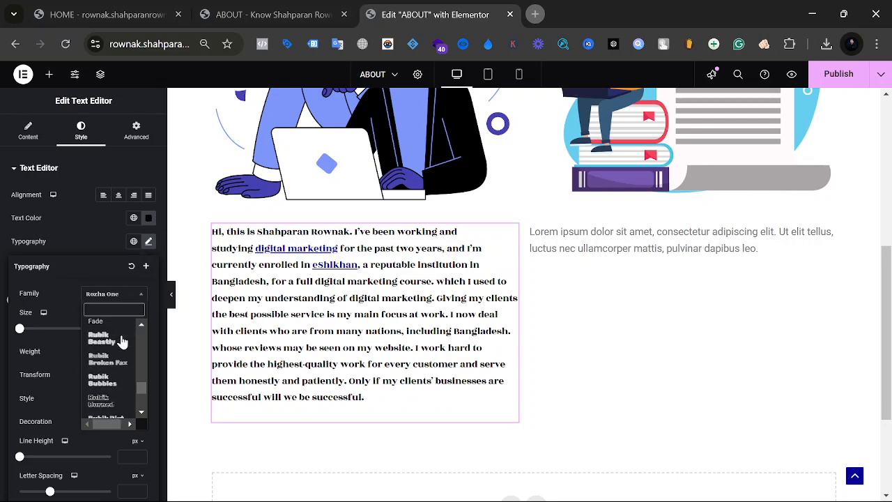
pyautogui.scroll(-2, 122, 342)
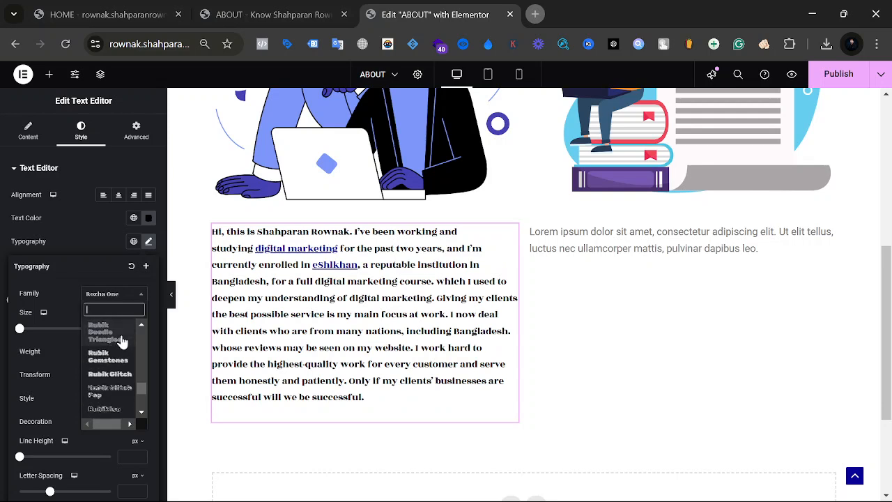
pyautogui.scroll(-3, 122, 341)
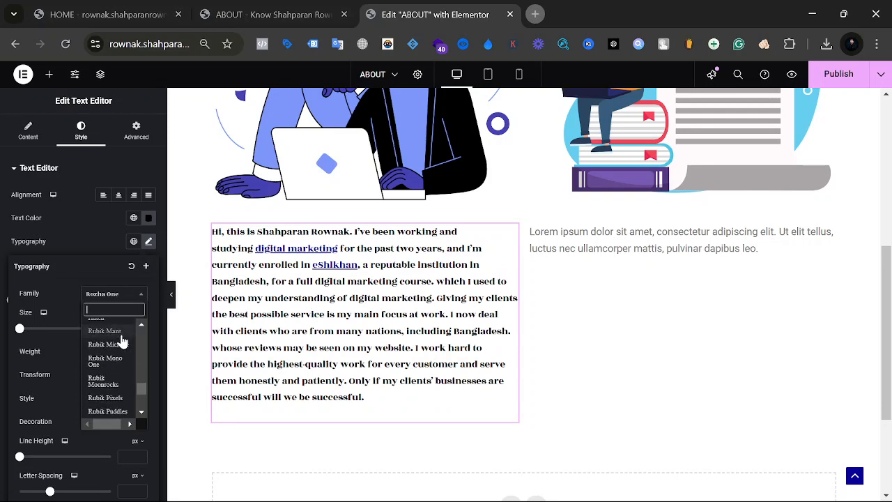
pyautogui.scroll(-2, 122, 340)
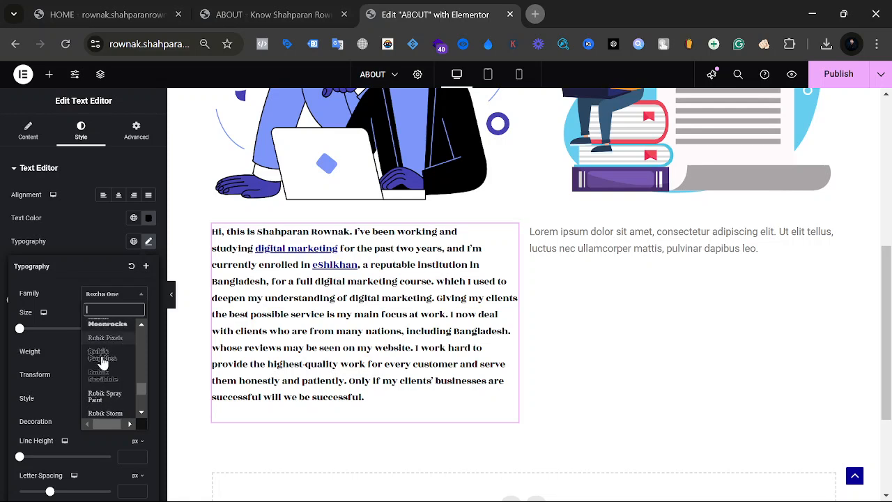
pyautogui.scroll(10, 102, 361)
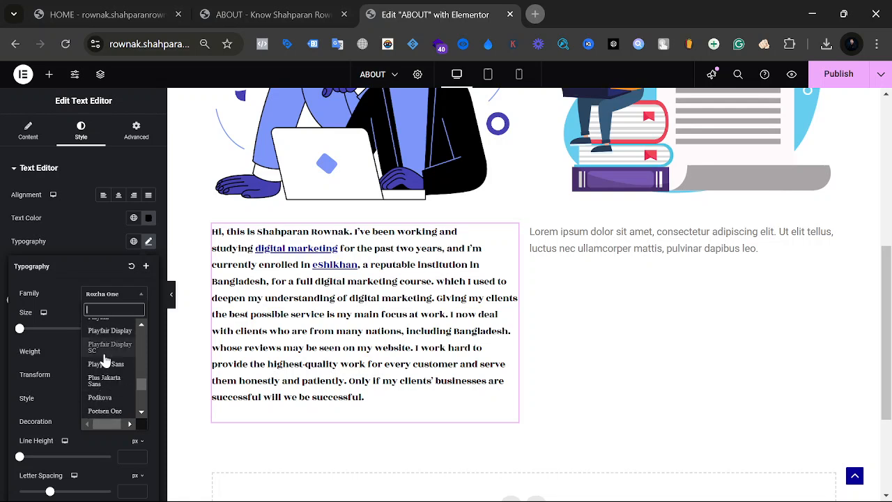
pyautogui.scroll(8, 105, 360)
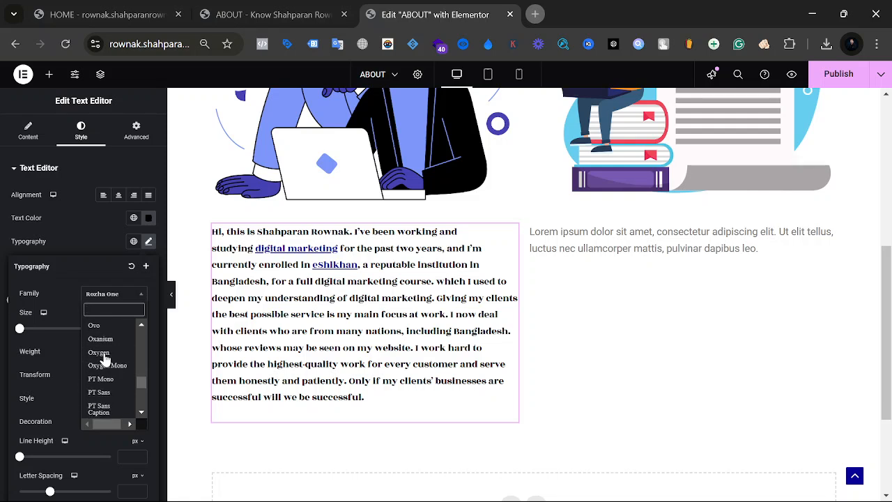
pyautogui.scroll(8, 103, 359)
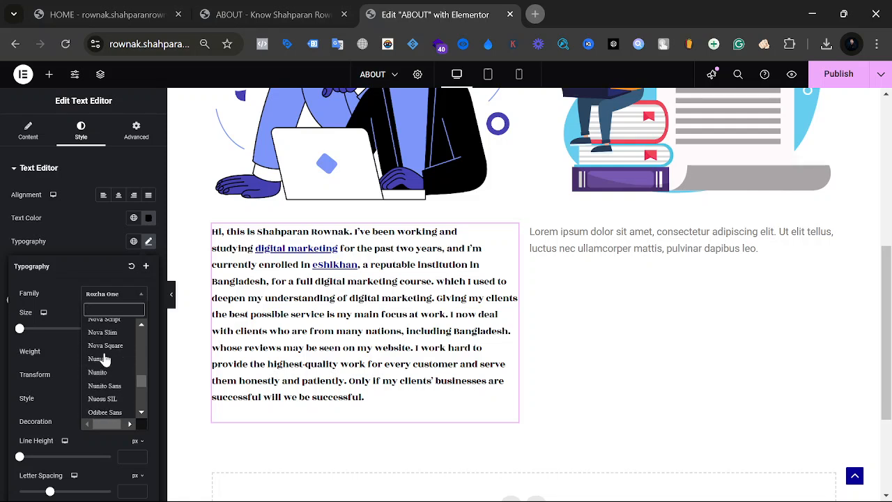
pyautogui.scroll(8, 103, 358)
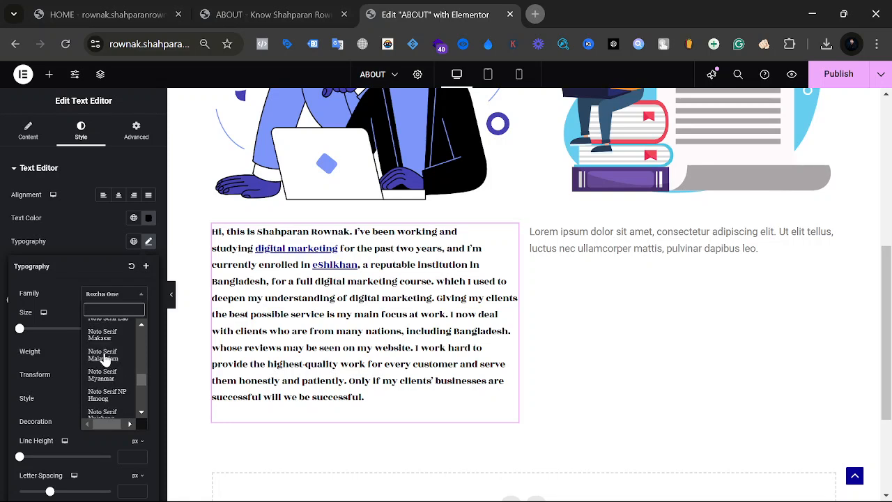
pyautogui.scroll(8, 103, 358)
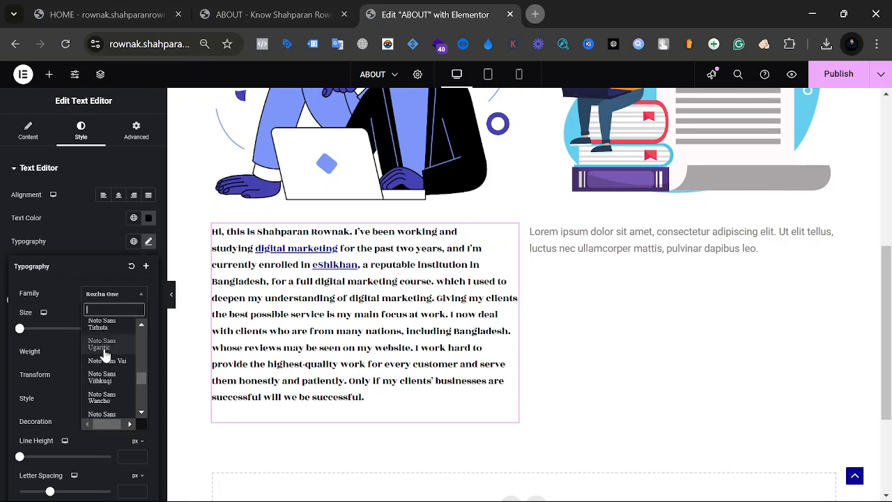
pyautogui.scroll(8, 105, 356)
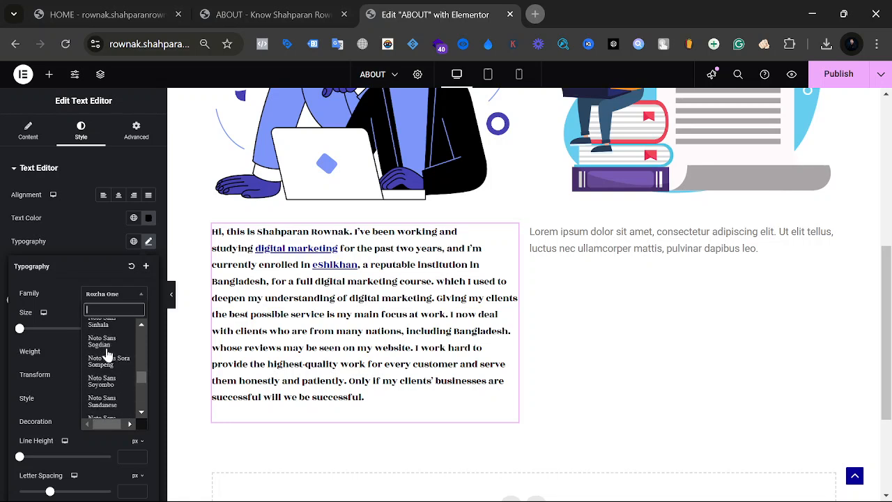
pyautogui.scroll(6, 105, 356)
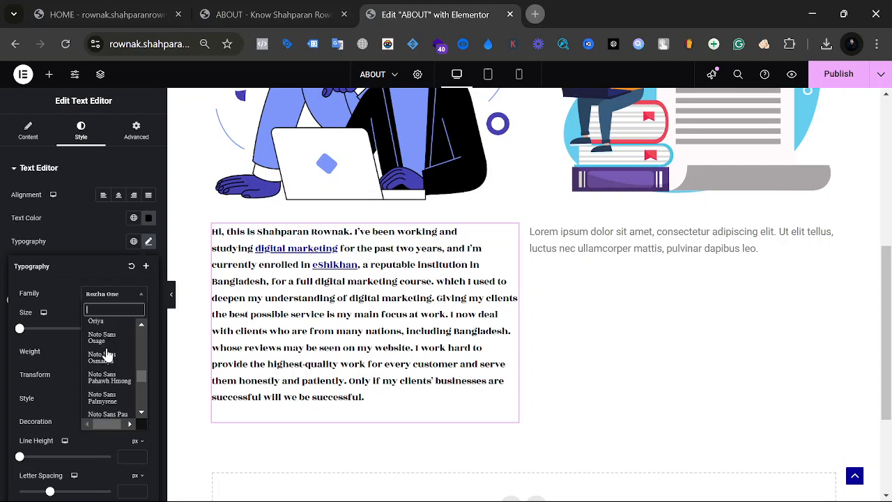
pyautogui.scroll(2, 106, 356)
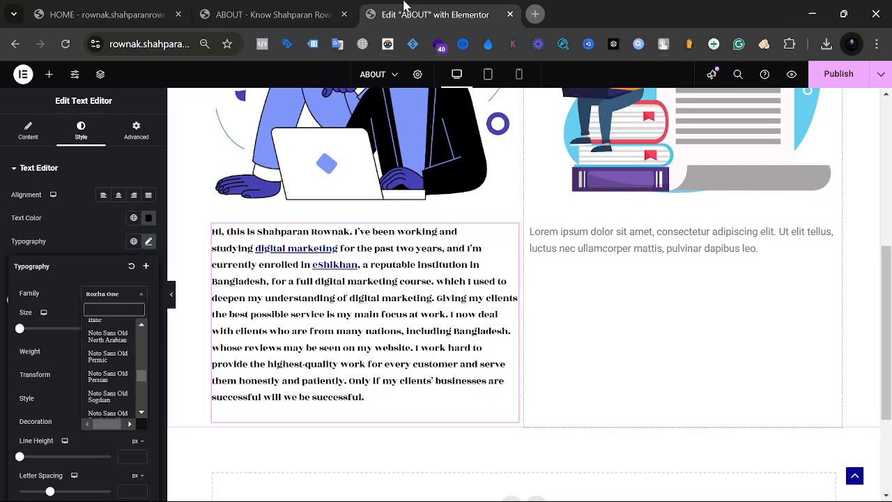
# Step: Copy the 'By birth, I am a Bangladeshi' bio from the live page over the right Lorem ipsum
pyautogui.click(321, 8)
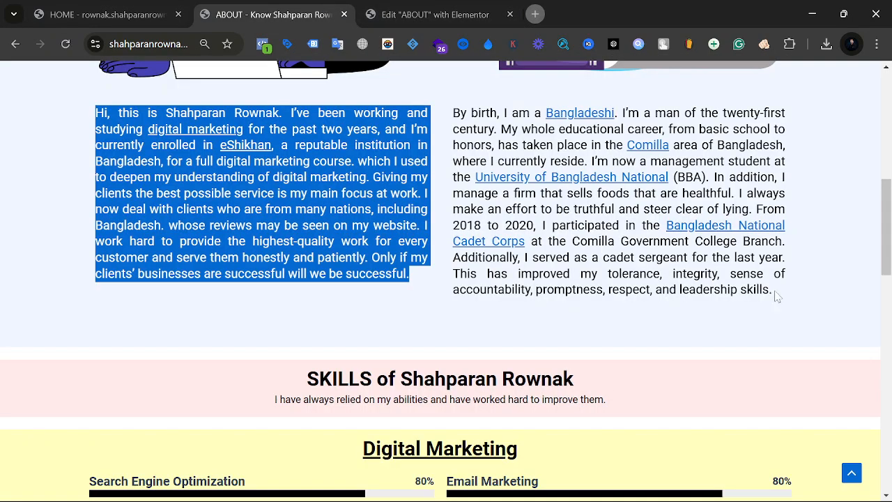
pyautogui.moveTo(777, 296); pyautogui.dragTo(457, 106)
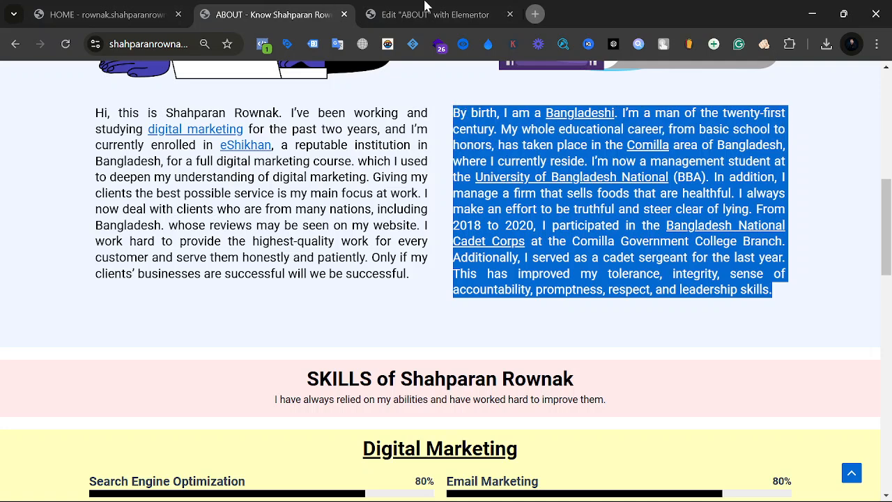
pyautogui.click(427, 9)
pyautogui.click(94, 335)
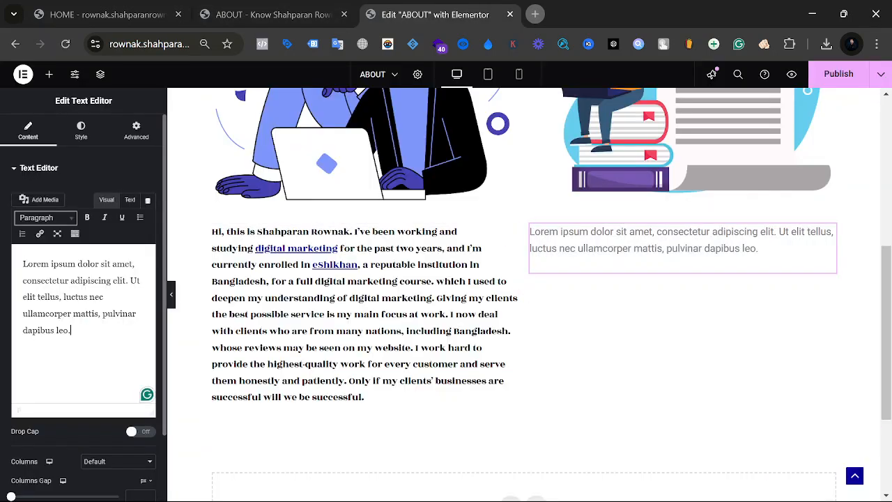
pyautogui.hotkey('ctrl', 'a')
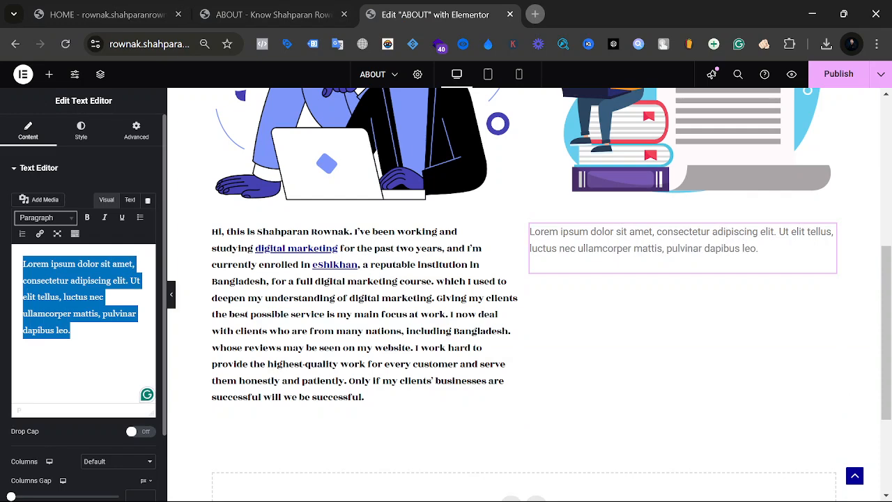
pyautogui.hotkey('ctrl', 'v')
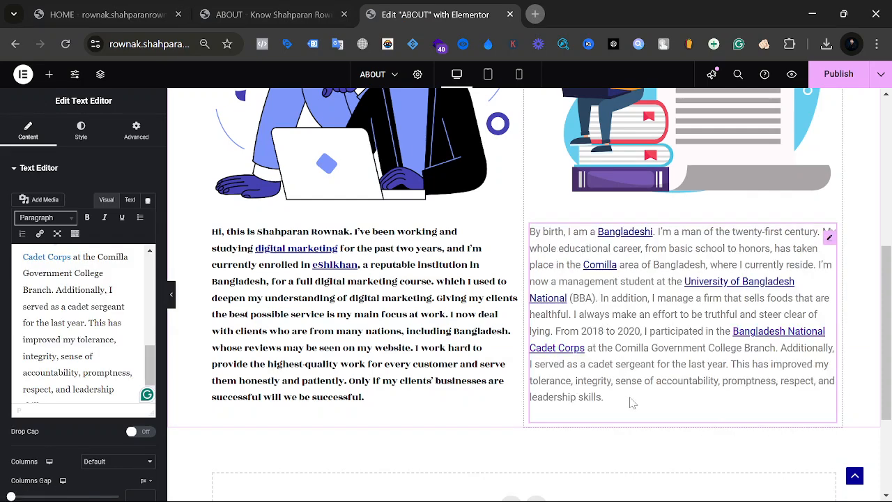
pyautogui.moveTo(631, 402); pyautogui.dragTo(528, 229)
pyautogui.click(527, 239)
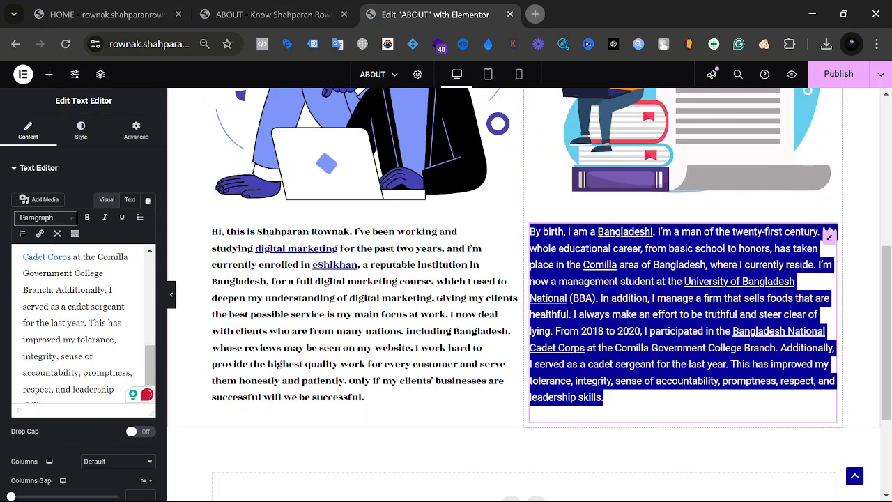
pyautogui.click(81, 130)
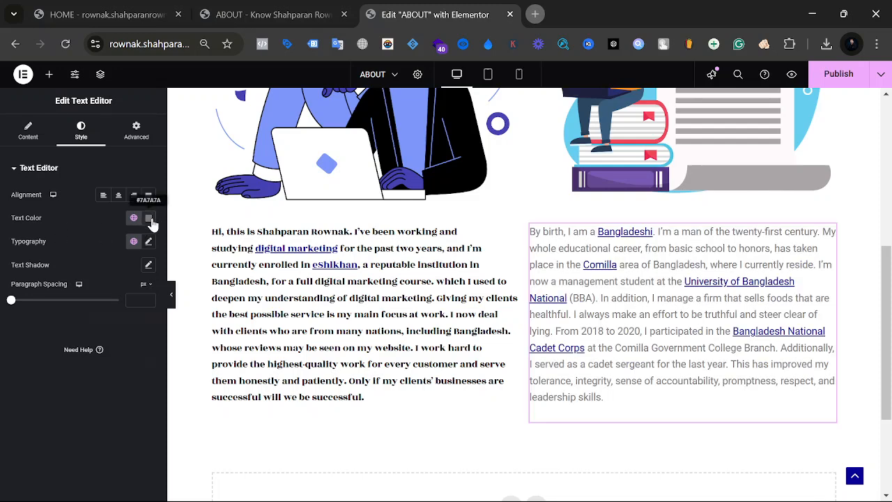
# Step: Set the personal-life bio paragraph's text colour to black
pyautogui.click(149, 218)
pyautogui.moveTo(85, 293); pyautogui.dragTo(59, 358)
pyautogui.click(59, 359)
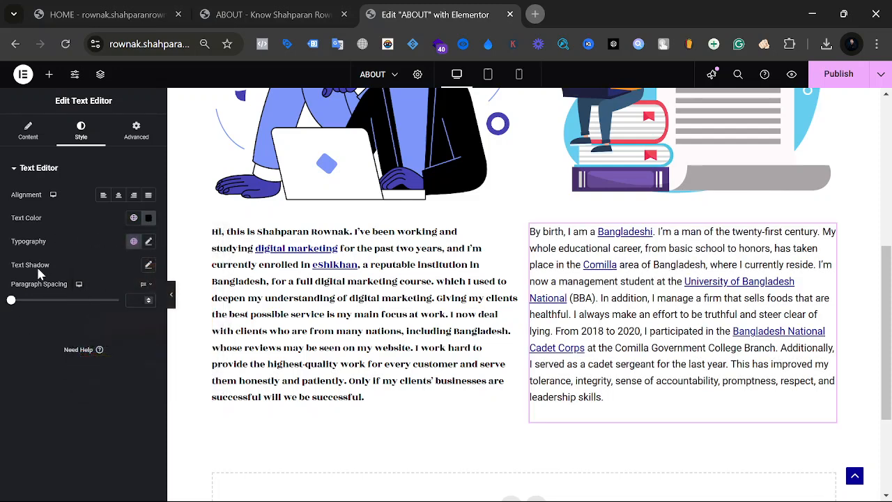
pyautogui.click(148, 242)
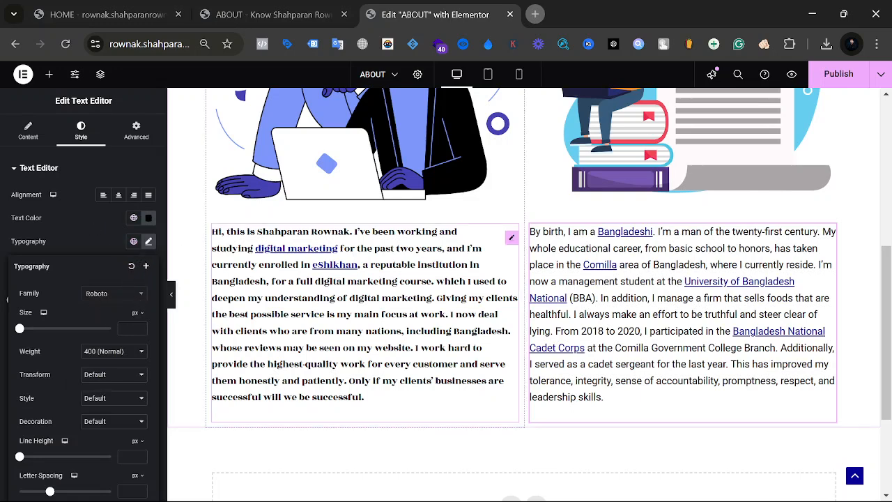
# Step: Change the corporate-life bio paragraph's font family to Roboto
pyautogui.click(376, 315)
pyautogui.click(149, 242)
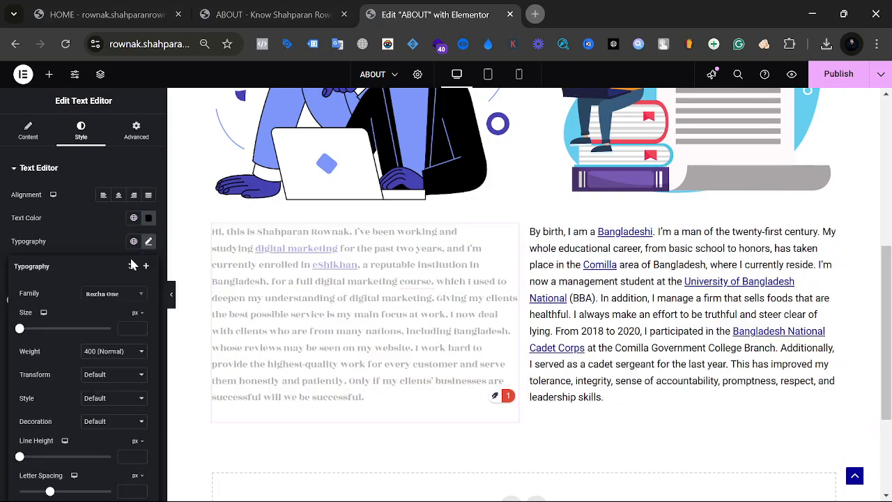
pyautogui.click(130, 294)
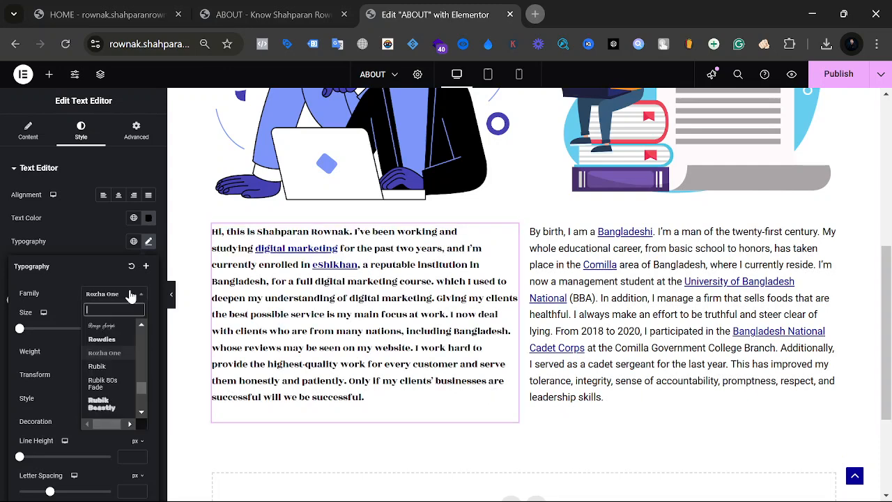
pyautogui.write('roboto')
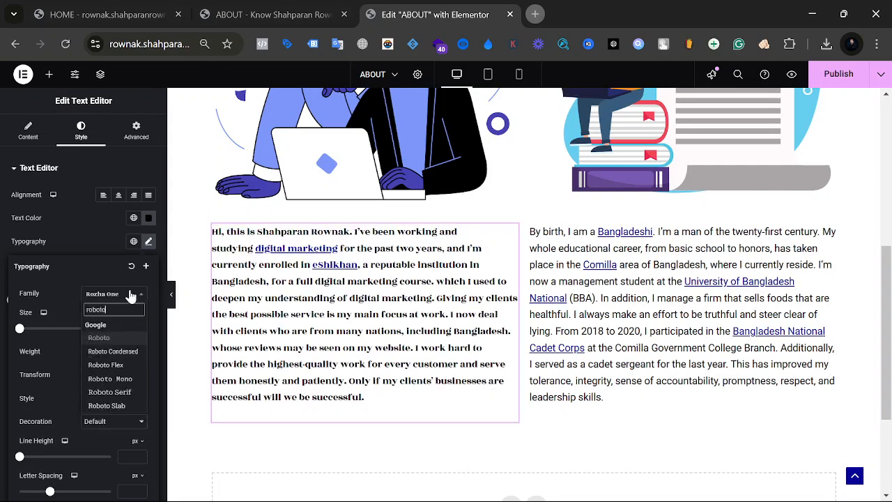
pyautogui.click(99, 338)
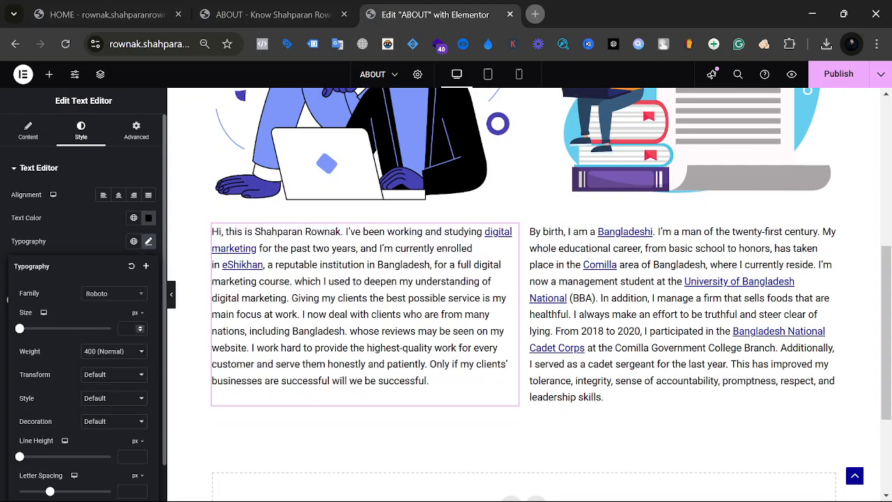
pyautogui.click(498, 438)
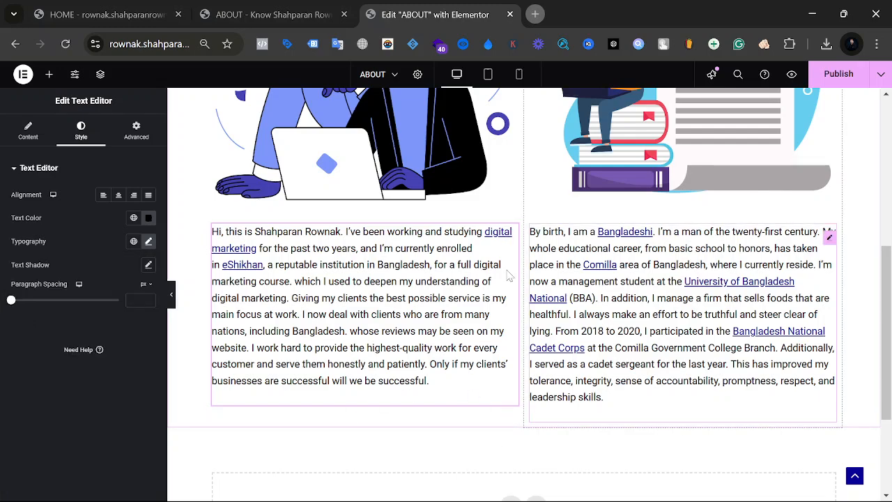
# Step: Adjust the MY CORPORATE LIFE heading's text colour toward purple
pyautogui.scroll(5, 509, 275)
pyautogui.scroll(-3, 645, 339)
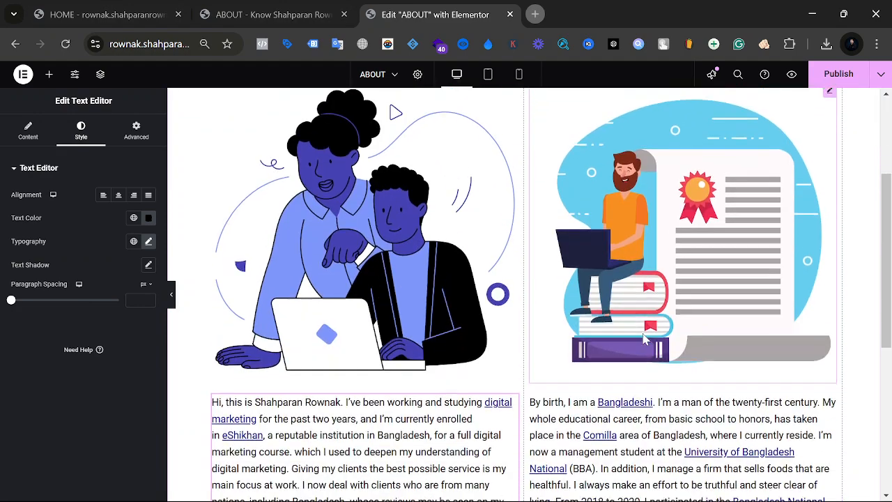
pyautogui.scroll(-2, 644, 339)
pyautogui.scroll(3, 645, 340)
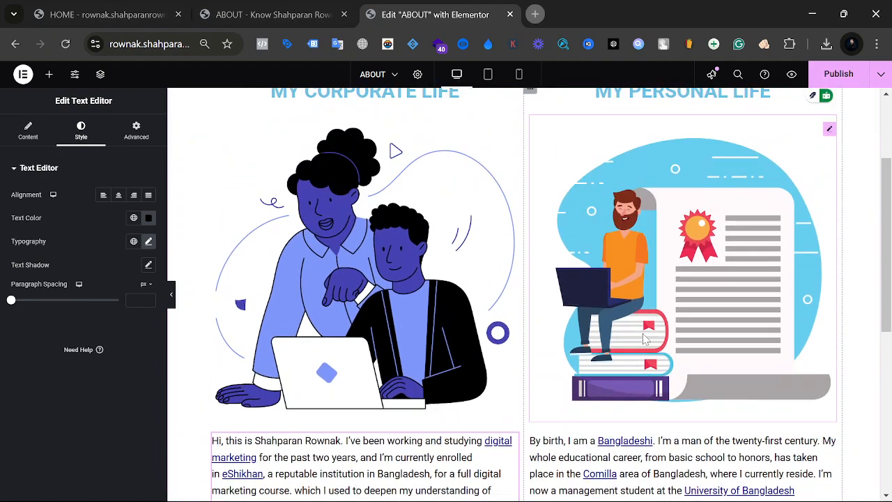
pyautogui.scroll(3, 645, 339)
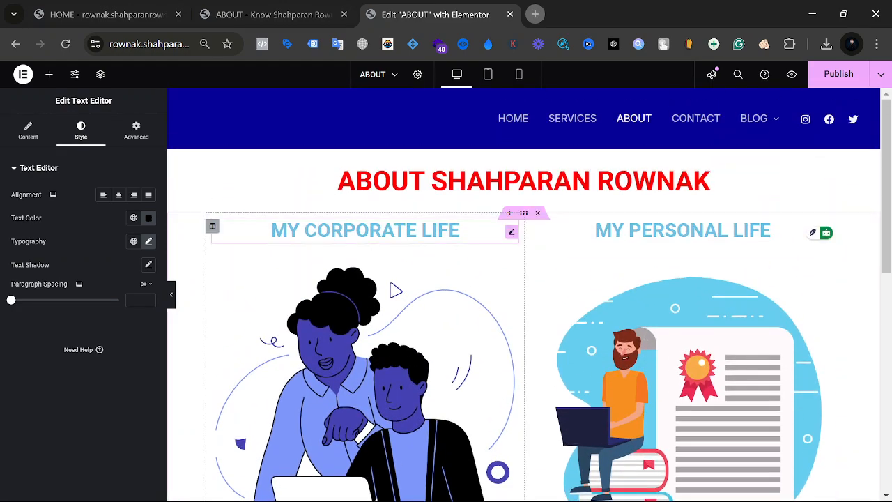
pyautogui.click(362, 230)
pyautogui.tripleClick(362, 230)
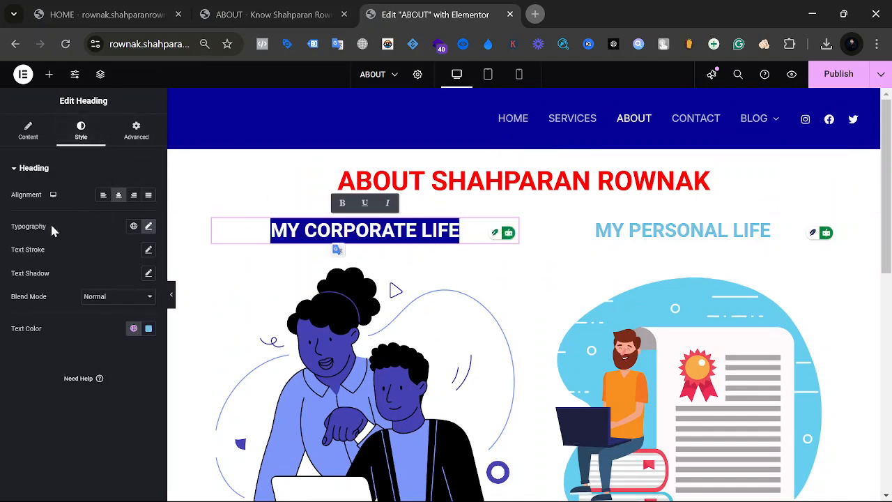
pyautogui.click(148, 328)
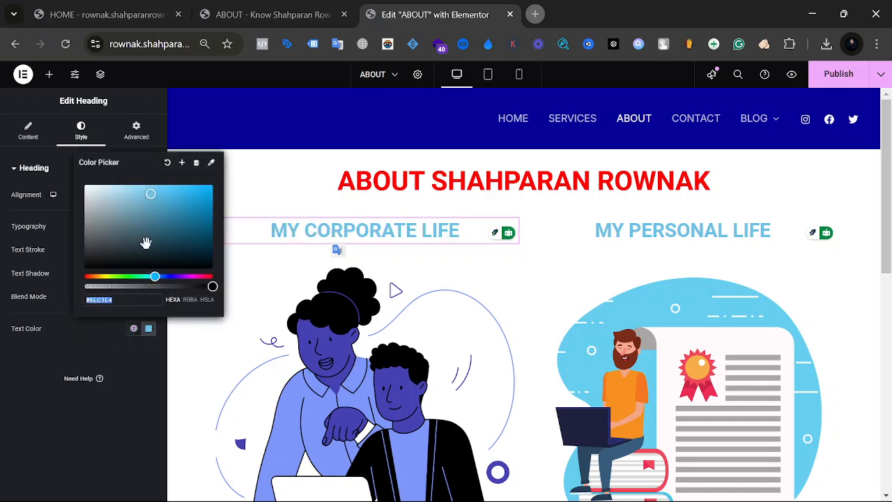
pyautogui.moveTo(155, 277); pyautogui.dragTo(193, 277)
pyautogui.moveTo(146, 244); pyautogui.dragTo(253, 188)
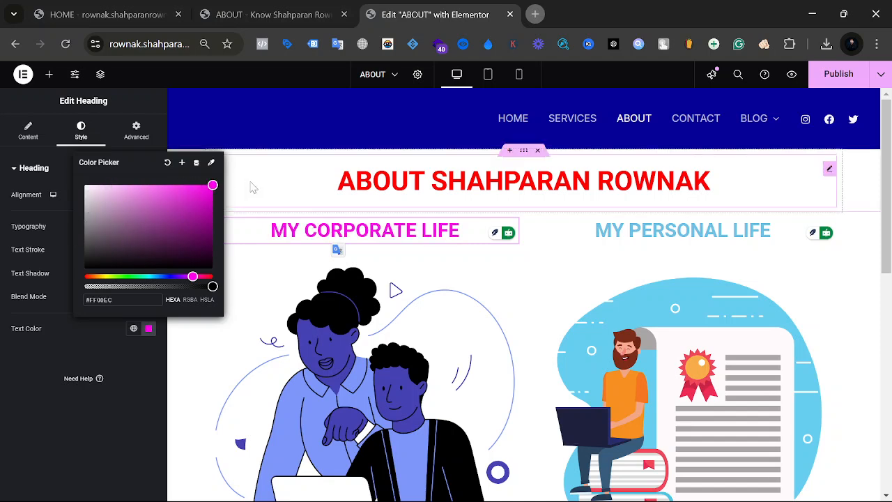
pyautogui.click(253, 188)
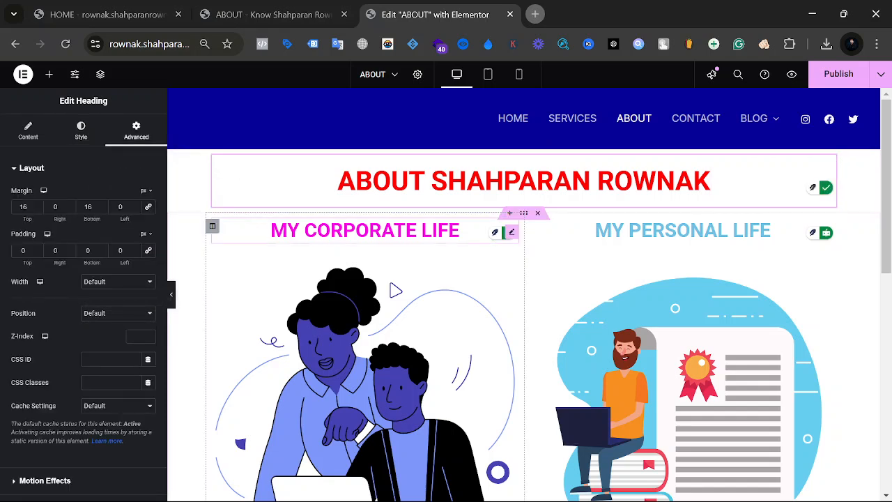
# Step: Change the MY CORPORATE LIFE heading's text colour to black (#000000)
pyautogui.click(511, 232)
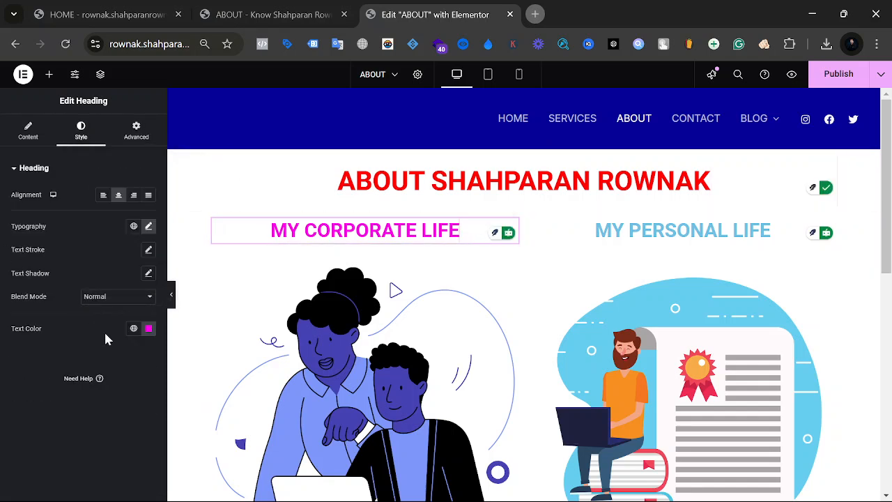
pyautogui.click(148, 329)
pyautogui.moveTo(118, 258); pyautogui.dragTo(54, 287)
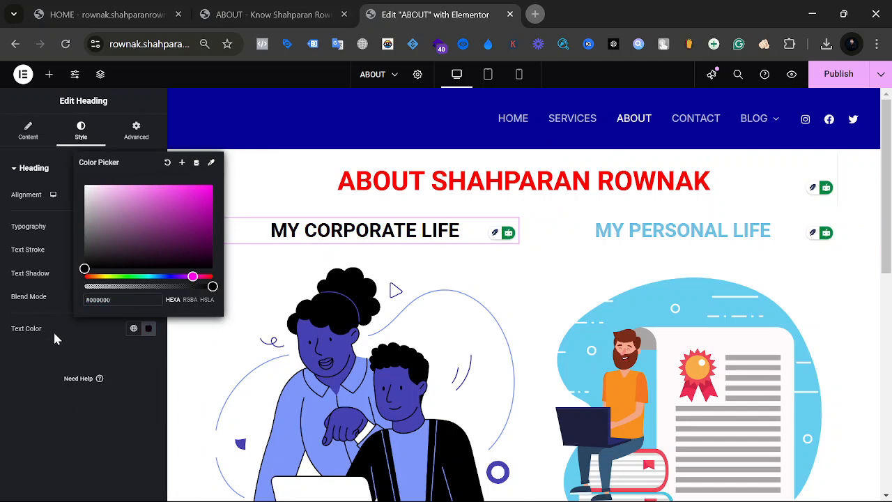
pyautogui.click(58, 363)
# Step: Copy the MY CORPORATE LIFE heading and paste its style onto MY PERSONAL LIFE
pyautogui.click(813, 232)
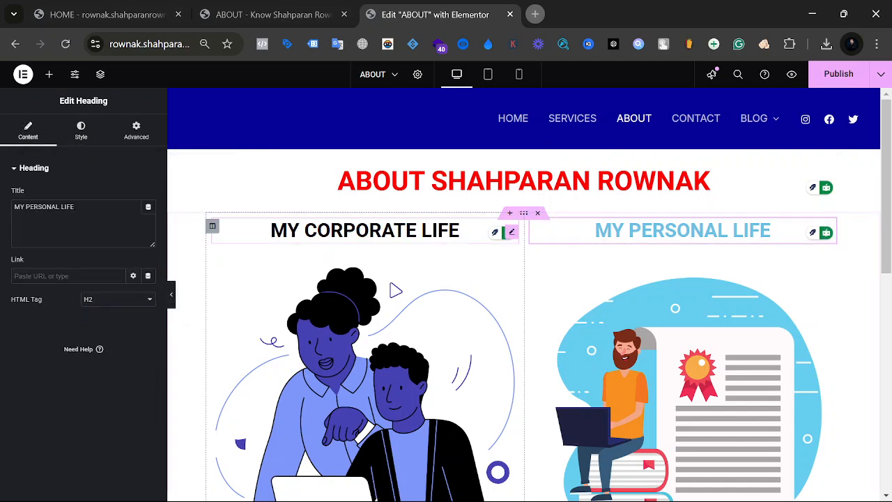
pyautogui.rightClick(427, 235)
pyautogui.click(492, 291)
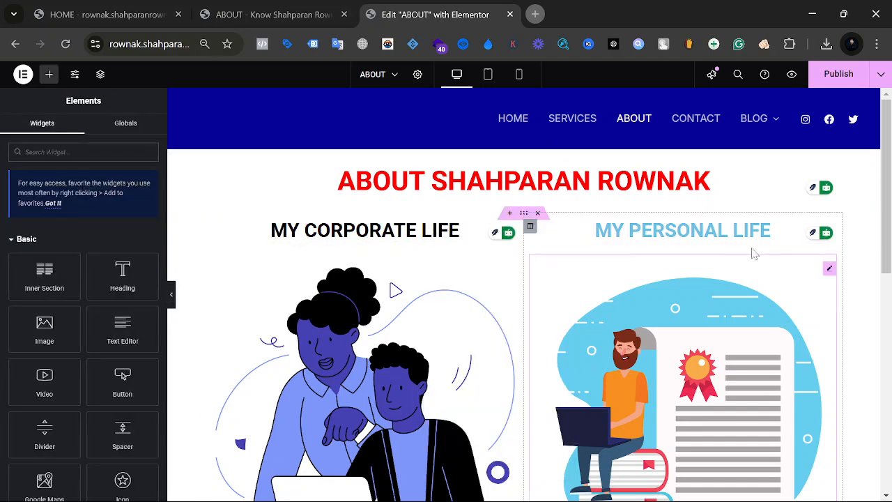
pyautogui.rightClick(754, 235)
pyautogui.click(785, 334)
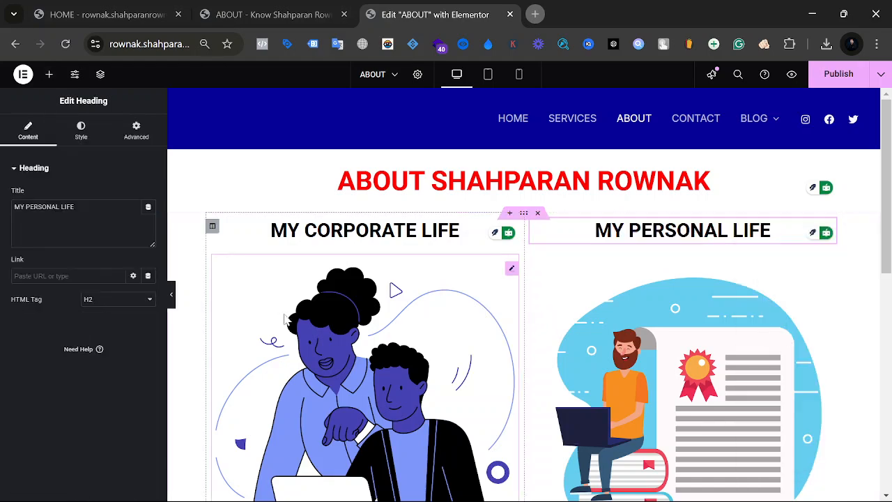
# Step: Review the heading's HTML tag options in its settings
pyautogui.scroll(-6, 507, 385)
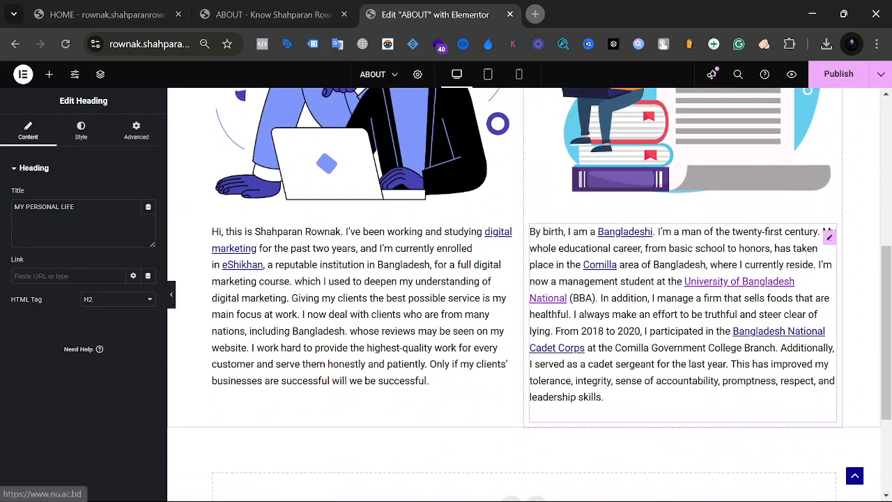
pyautogui.scroll(-2, 530, 362)
pyautogui.scroll(1, 541, 360)
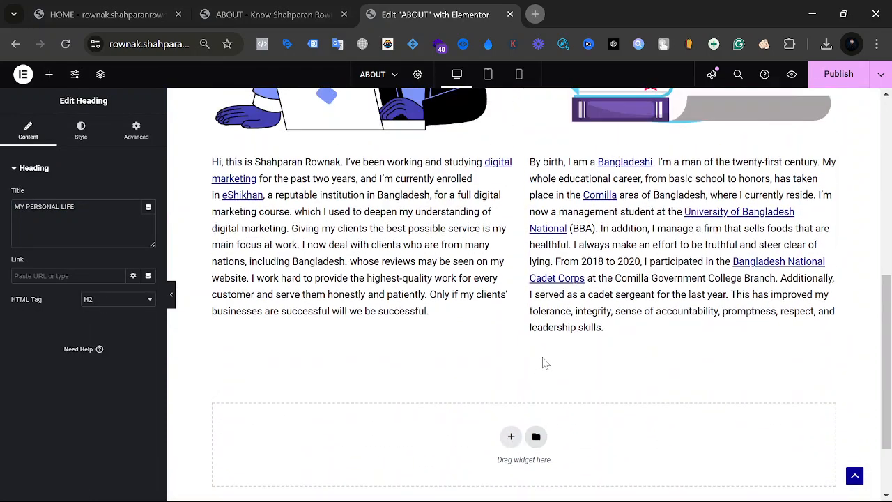
pyautogui.click(111, 301)
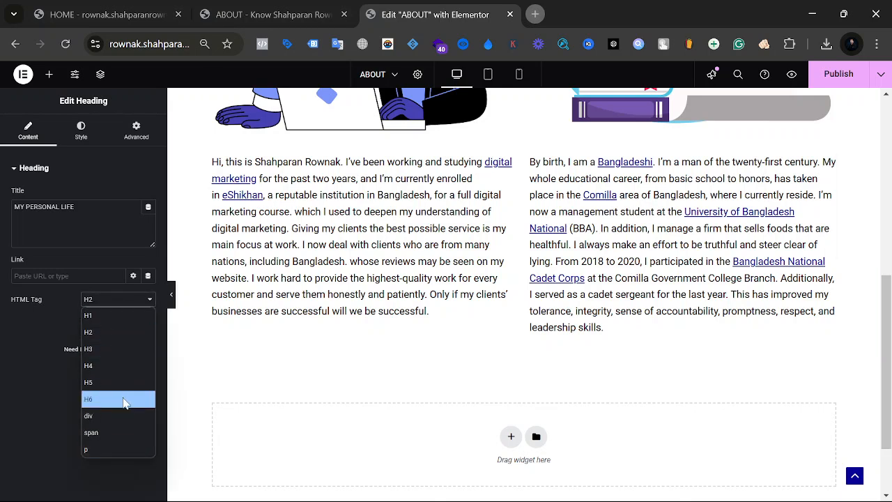
pyautogui.scroll(6, 417, 376)
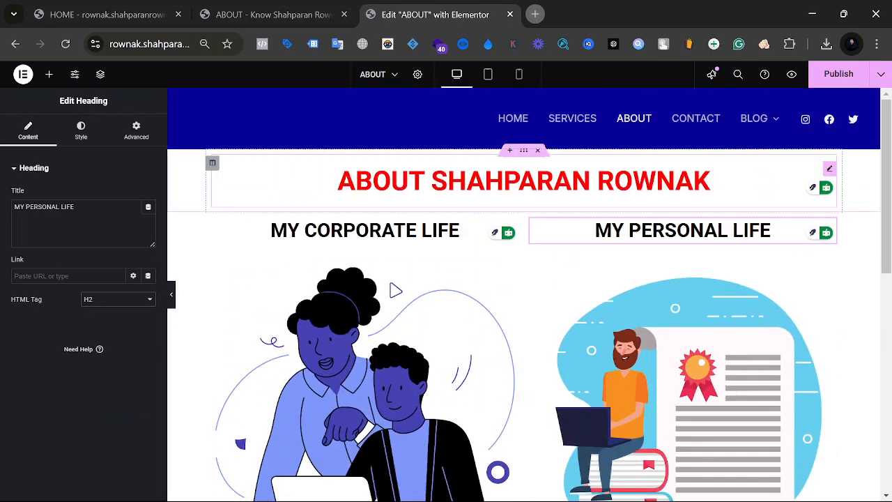
pyautogui.click(709, 181)
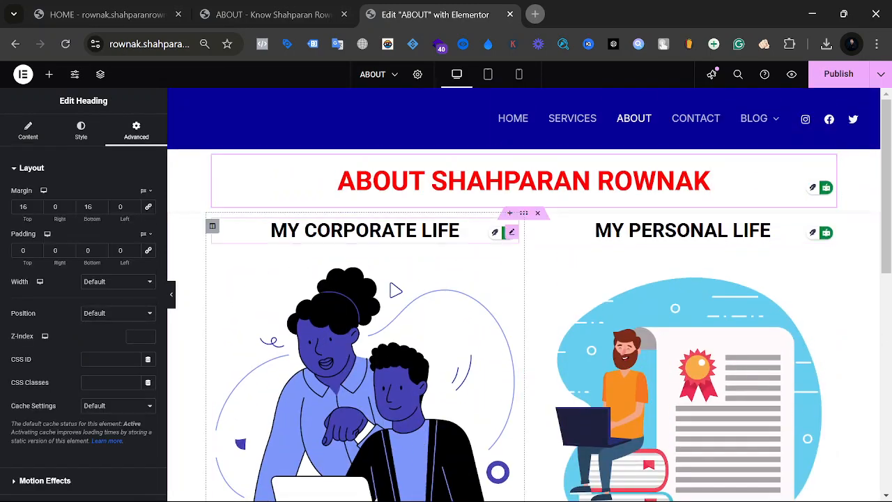
pyautogui.click(457, 231)
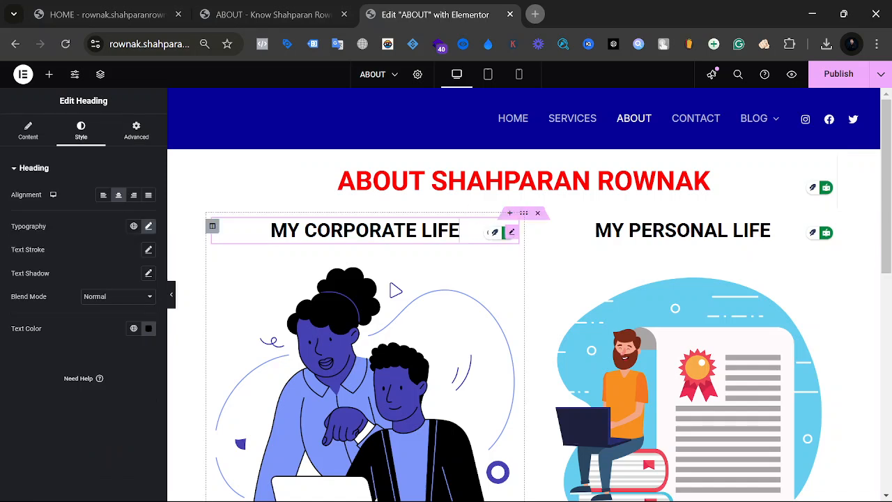
pyautogui.click(21, 137)
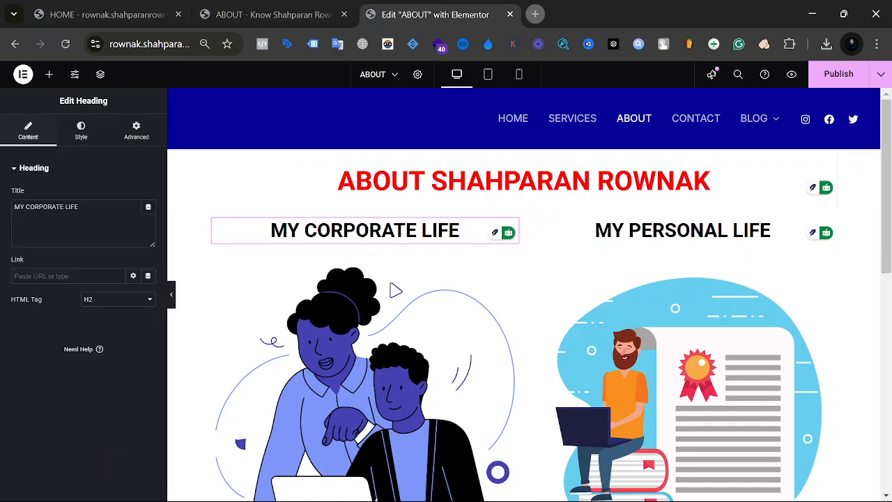
pyautogui.click(109, 301)
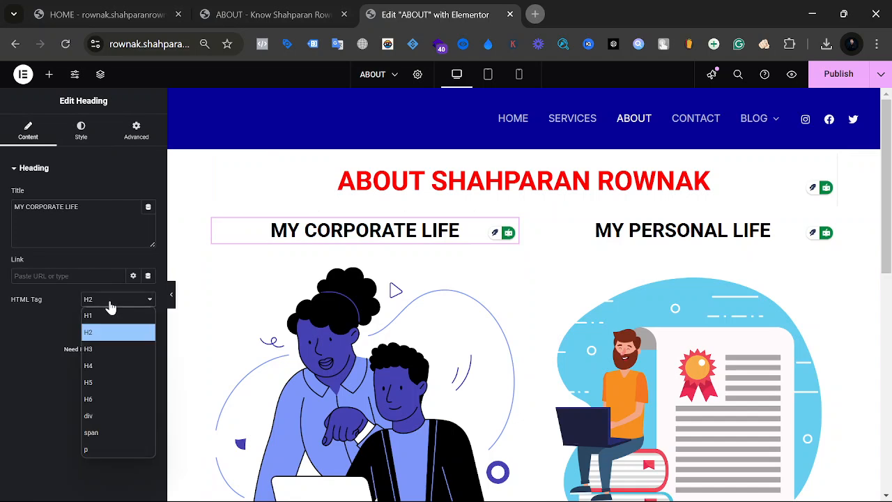
pyautogui.click(120, 316)
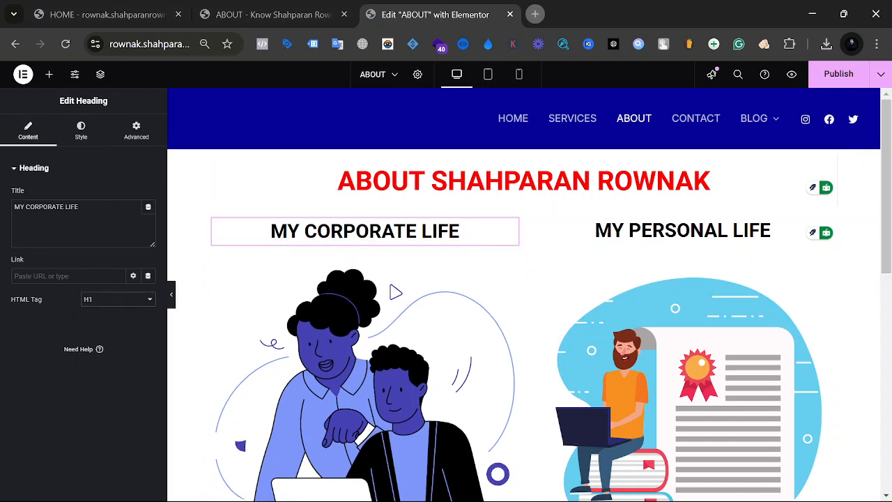
pyautogui.click(113, 302)
pyautogui.click(117, 382)
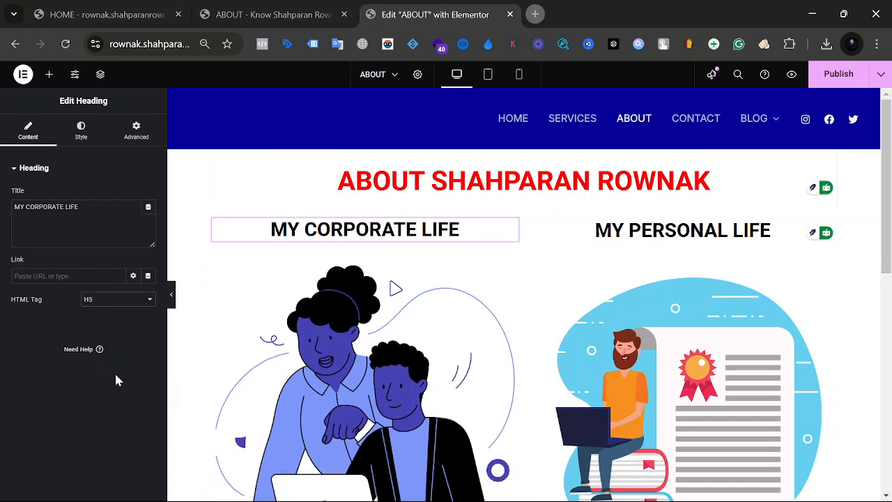
pyautogui.click(115, 301)
pyautogui.click(118, 400)
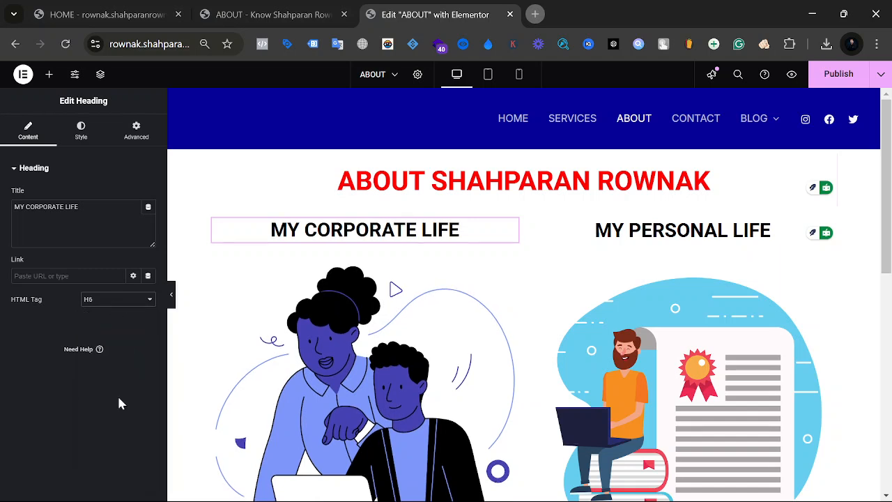
pyautogui.click(112, 303)
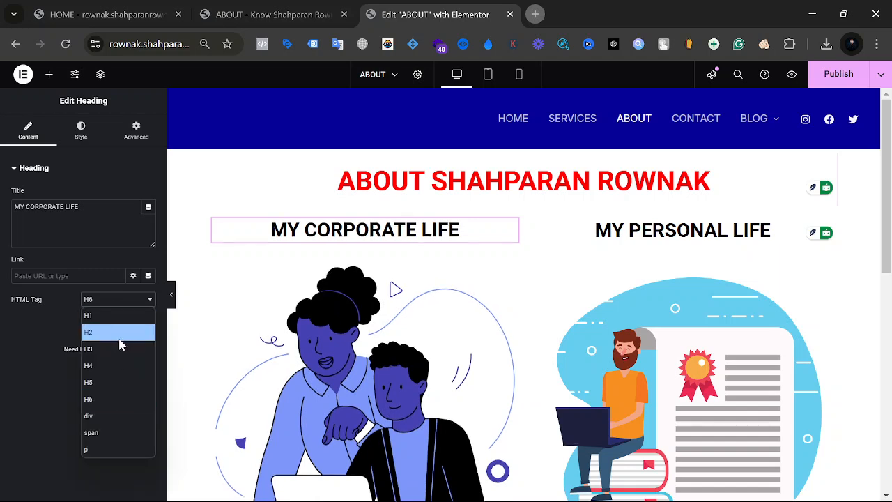
pyautogui.click(119, 339)
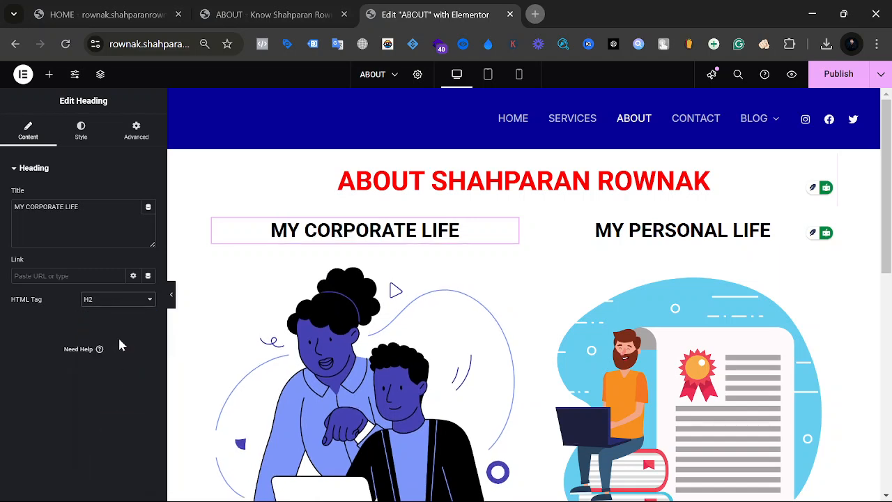
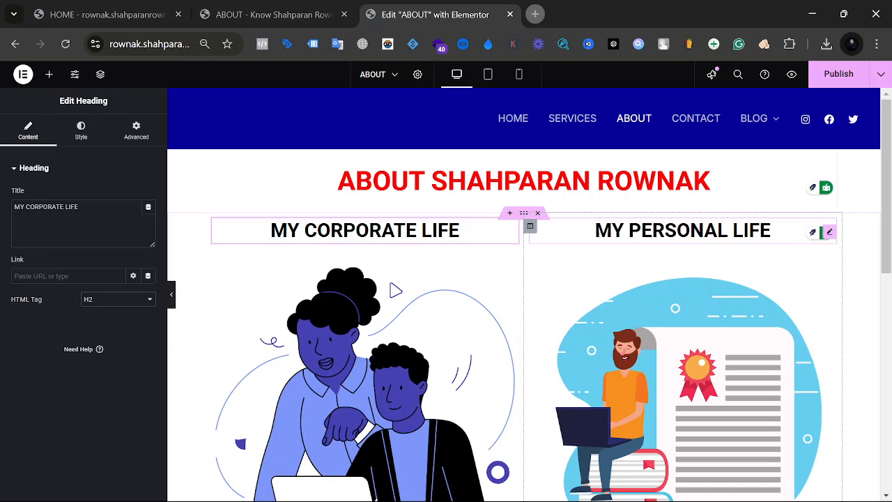
# Step: Scroll through the live ABOUT page for reference, then return to the editor
pyautogui.click(291, 7)
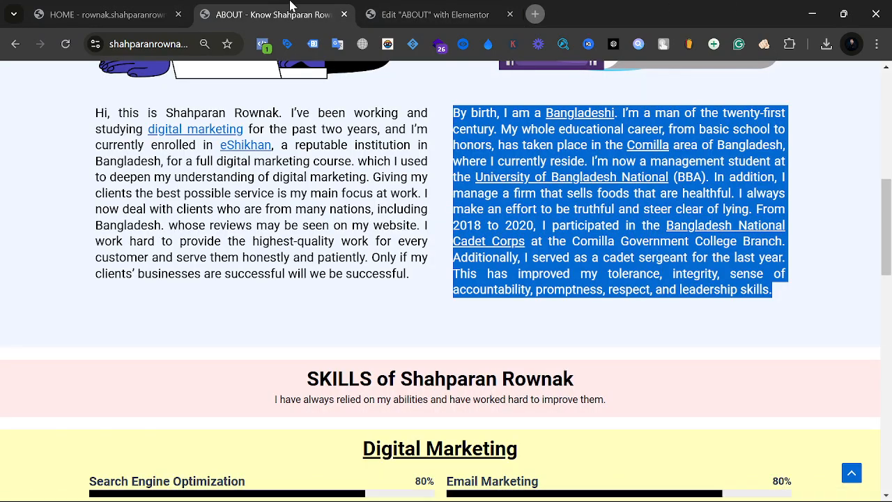
pyautogui.scroll(-2, 385, 298)
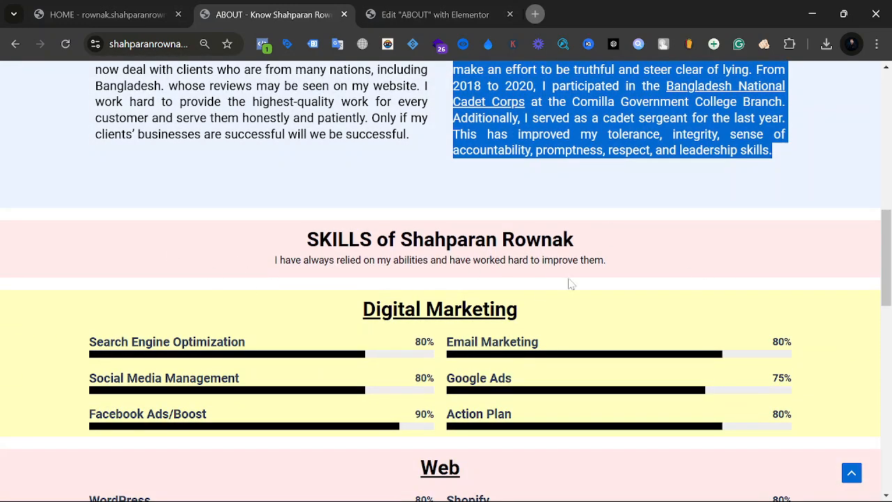
pyautogui.scroll(4, 300, 231)
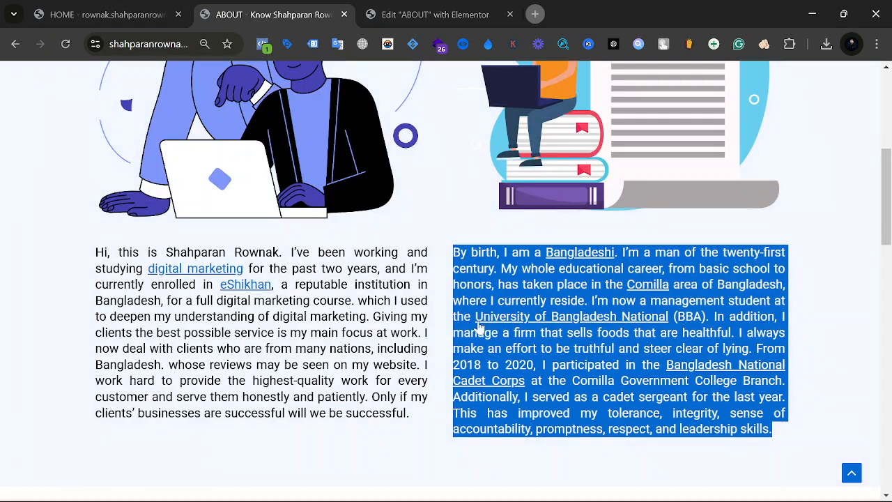
pyautogui.scroll(-2, 481, 325)
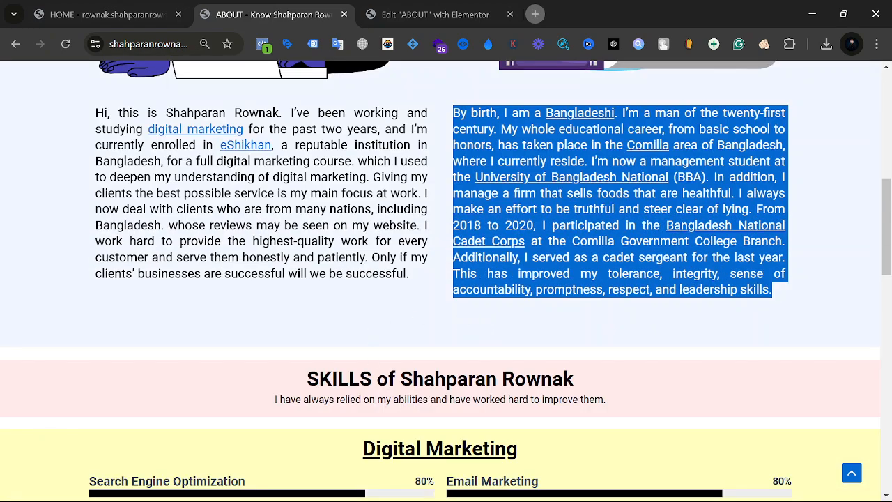
pyautogui.scroll(5, 774, 326)
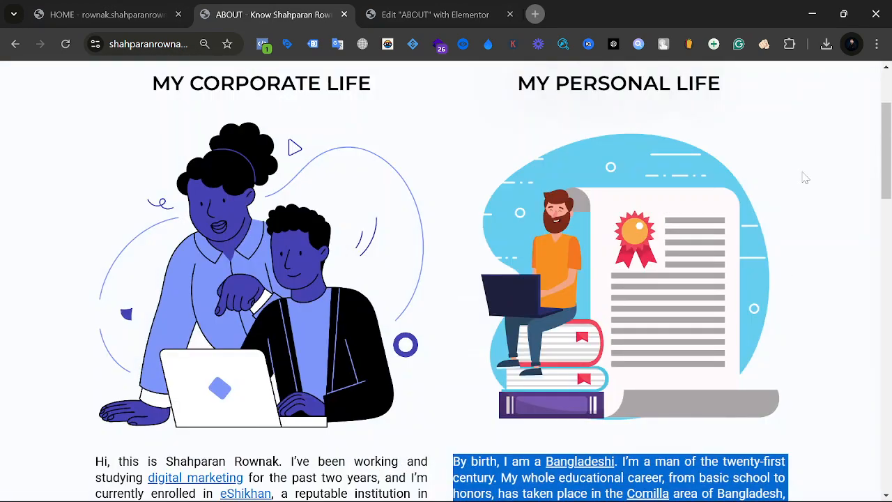
pyautogui.scroll(-3, 63, 191)
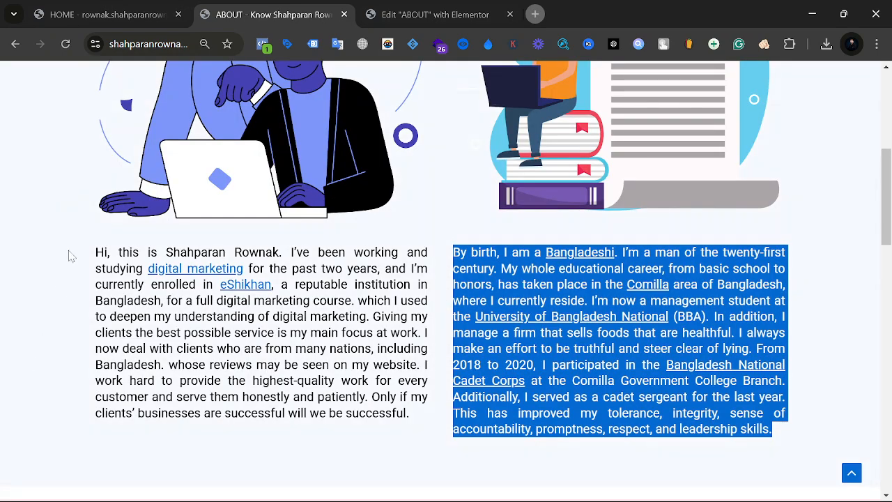
pyautogui.click(433, 9)
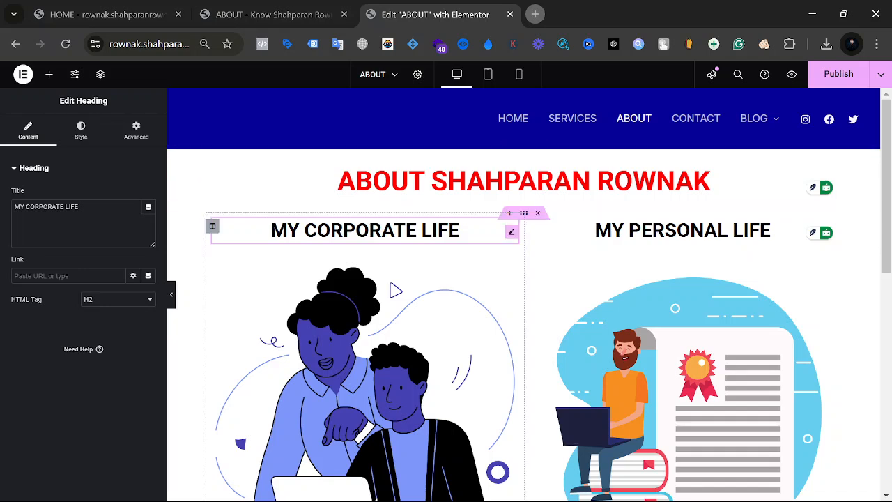
# Step: Select the life section and give it a pale pink Classic background
pyautogui.click(523, 214)
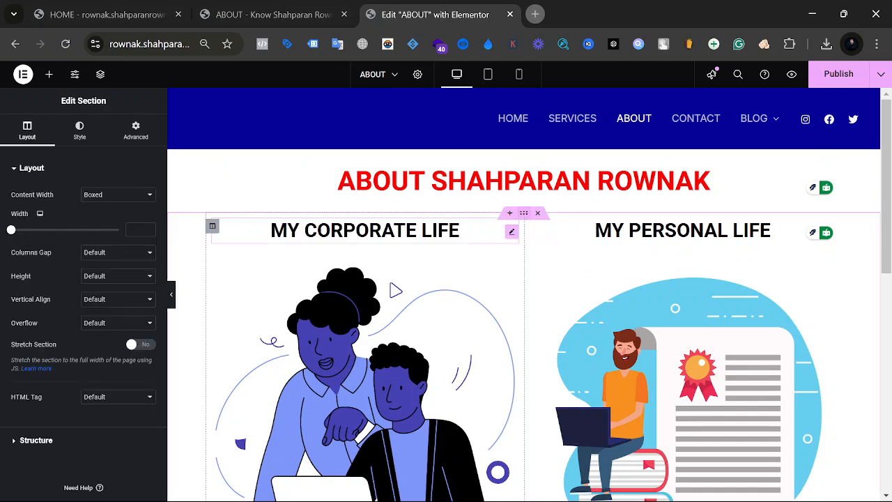
pyautogui.click(81, 132)
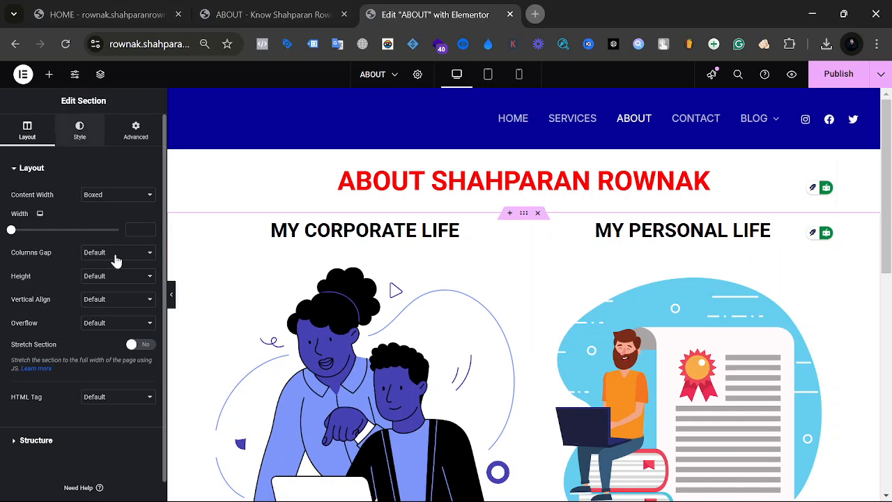
pyautogui.moveTo(19, 220); pyautogui.dragTo(89, 217)
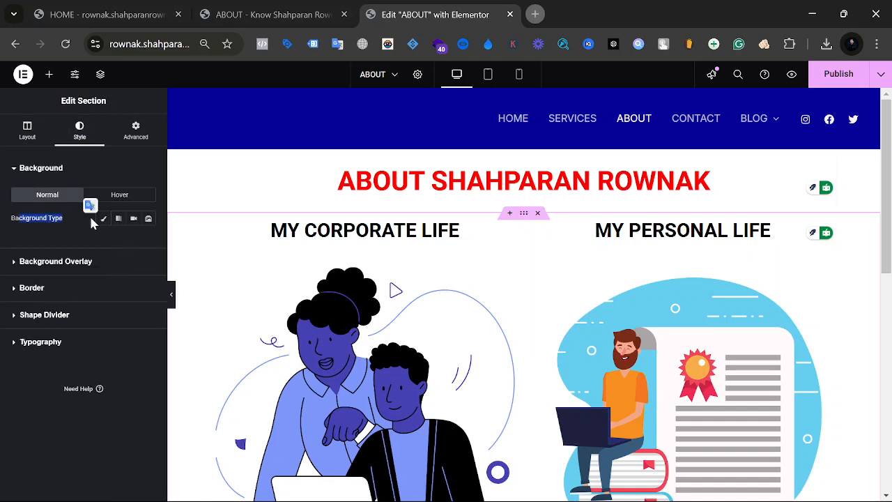
pyautogui.click(104, 221)
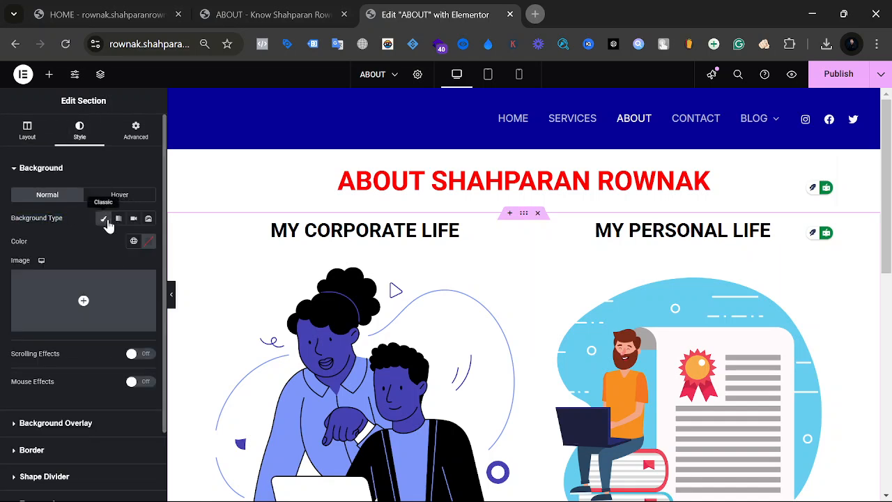
pyautogui.click(104, 219)
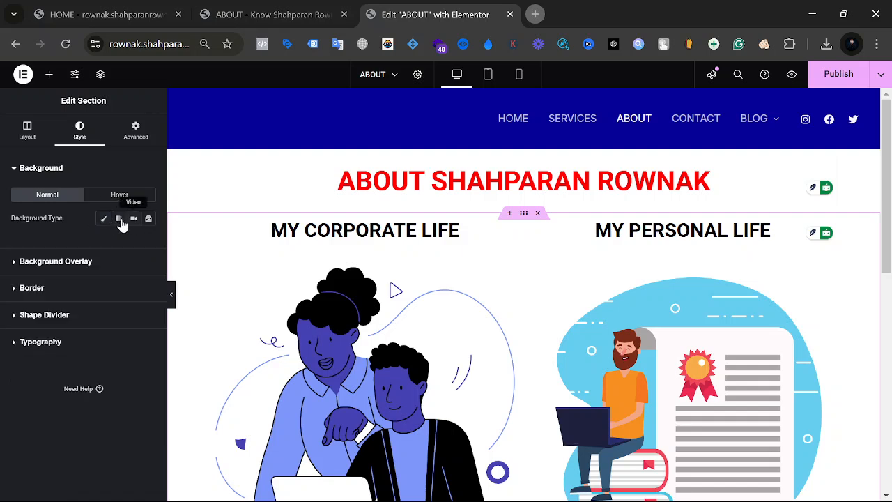
pyautogui.click(119, 220)
pyautogui.click(119, 220)
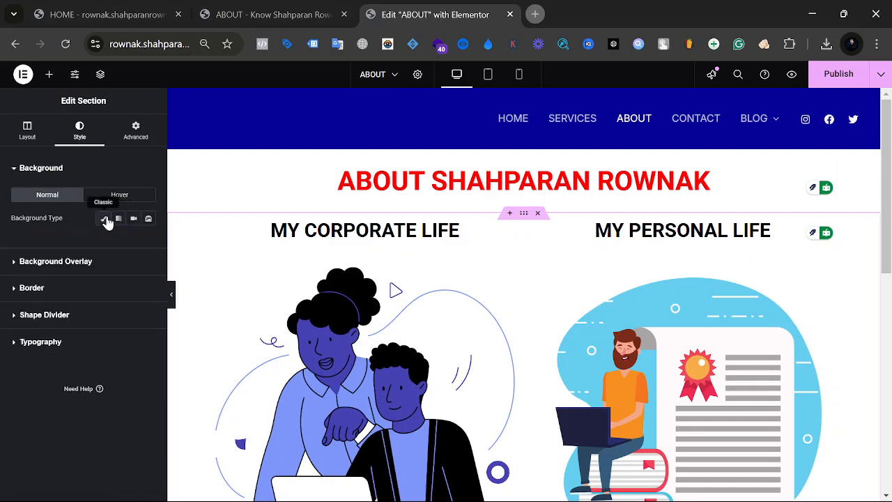
pyautogui.click(106, 220)
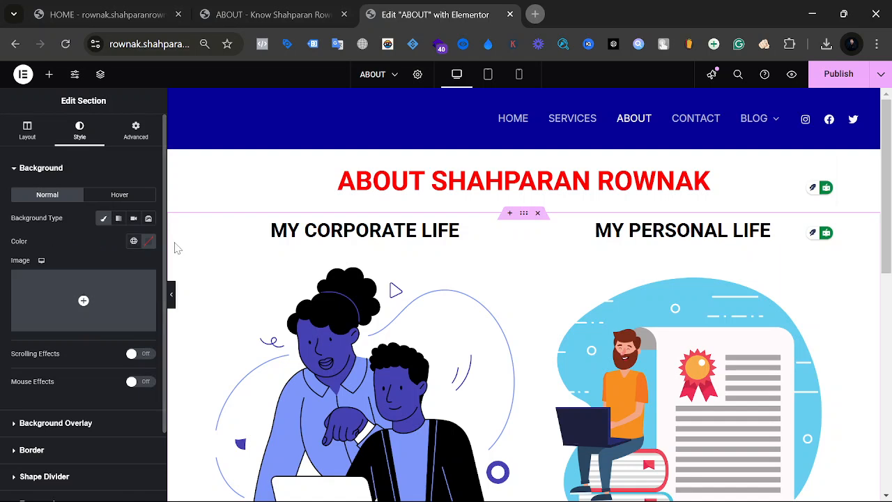
pyautogui.click(134, 241)
pyautogui.click(149, 242)
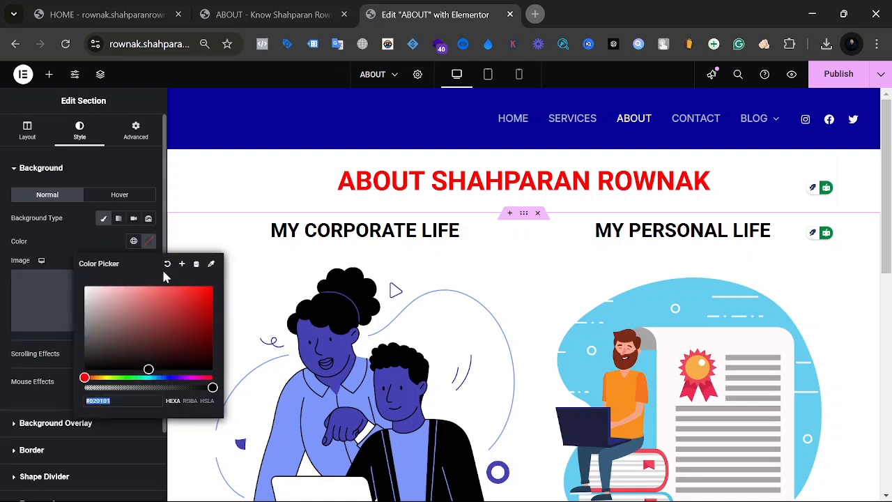
pyautogui.click(143, 286)
pyautogui.click(133, 286)
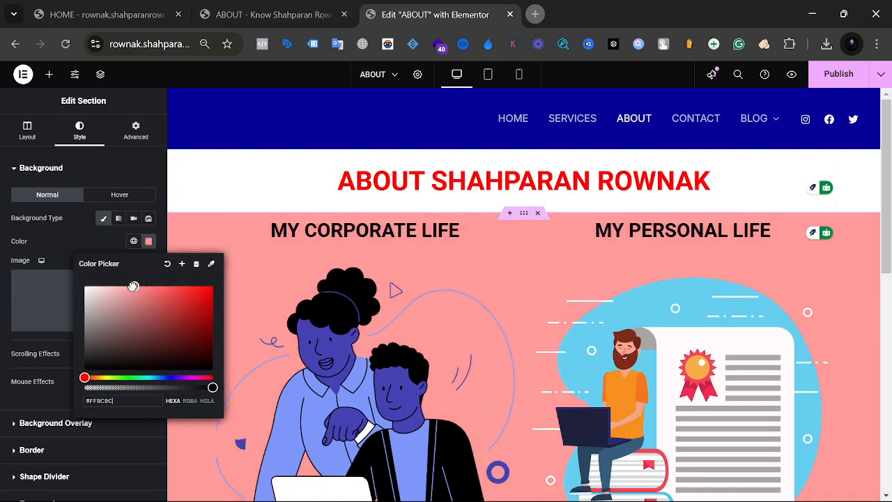
pyautogui.moveTo(133, 286); pyautogui.dragTo(109, 287)
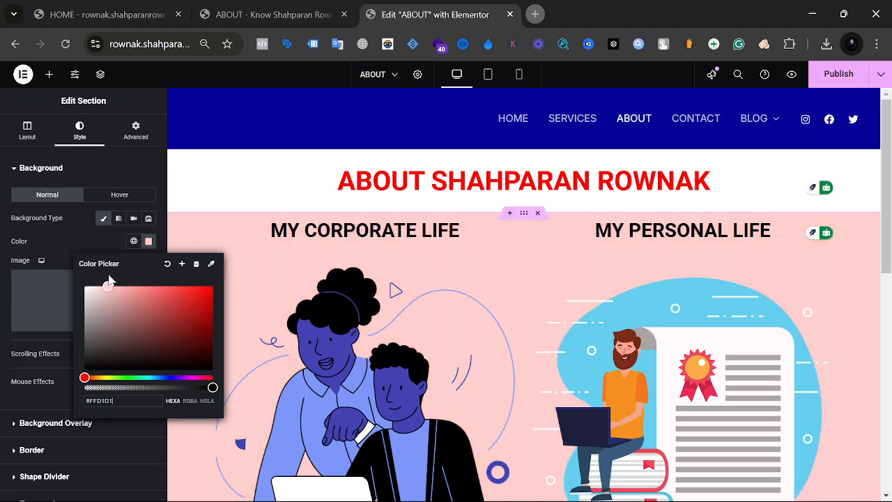
pyautogui.click(193, 242)
# Step: Change the life section's background colour from pink to light cyan
pyautogui.scroll(-4, 302, 281)
pyautogui.scroll(-2, 302, 280)
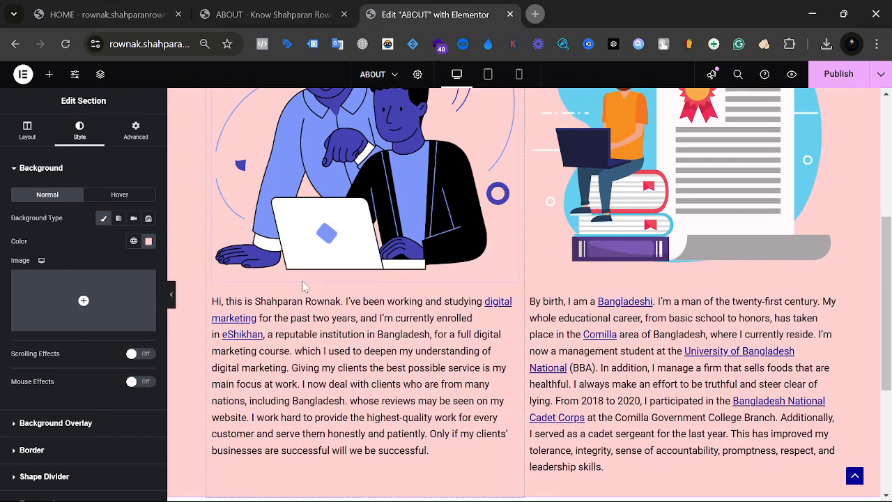
pyautogui.scroll(4, 301, 280)
pyautogui.scroll(2, 304, 285)
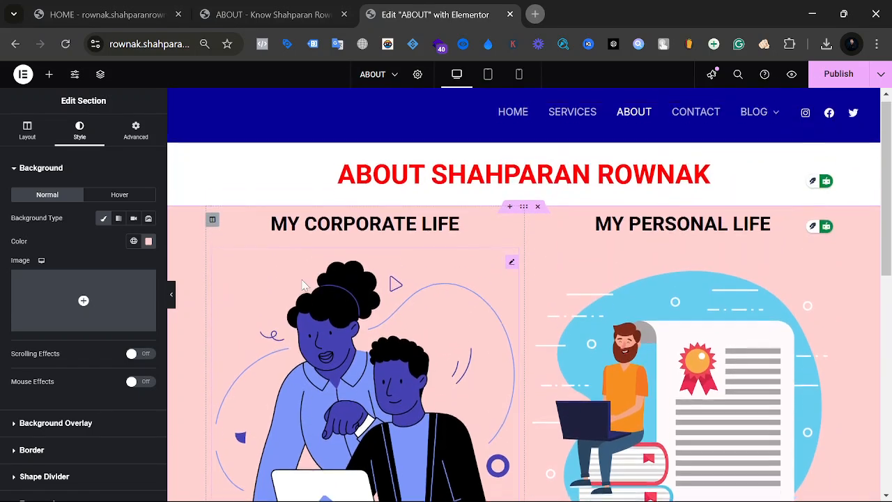
pyautogui.click(103, 218)
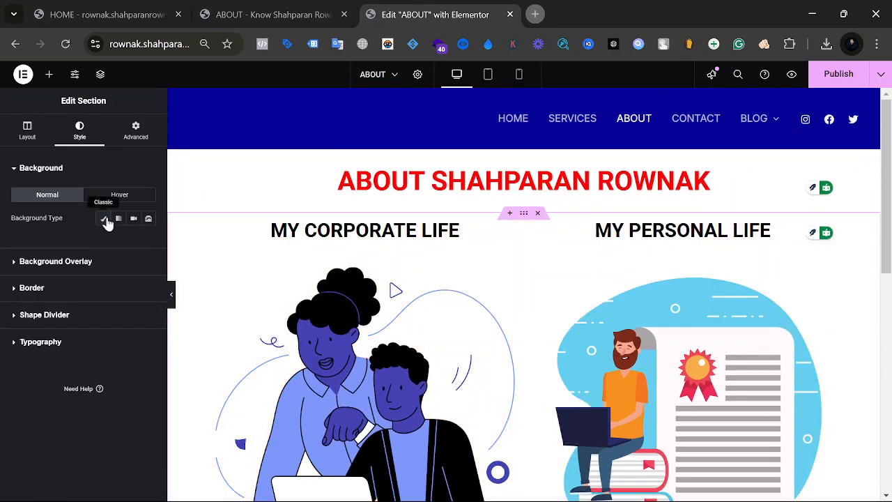
pyautogui.click(104, 218)
pyautogui.click(149, 241)
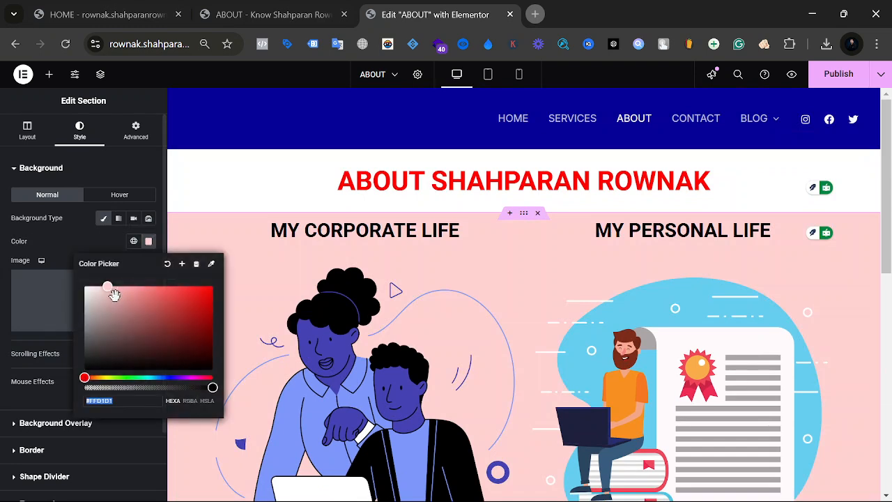
pyautogui.moveTo(88, 377); pyautogui.dragTo(145, 377)
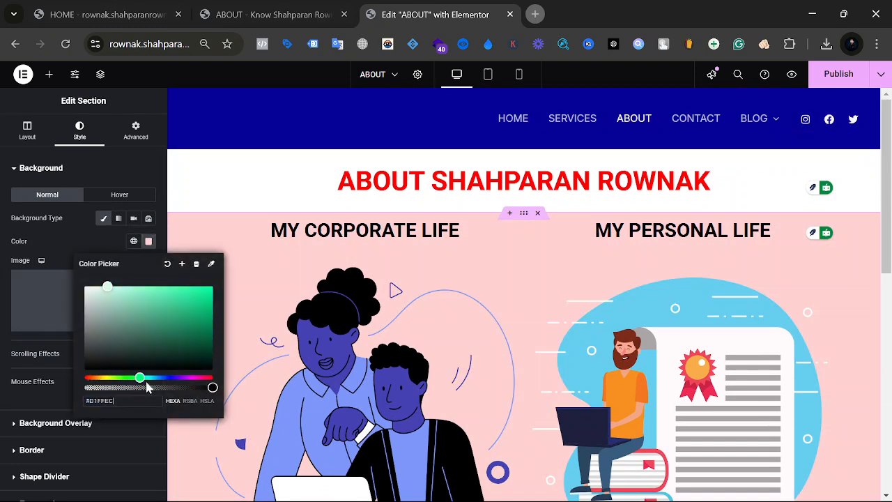
pyautogui.click(111, 290)
pyautogui.moveTo(111, 289); pyautogui.dragTo(117, 287)
pyautogui.click(131, 172)
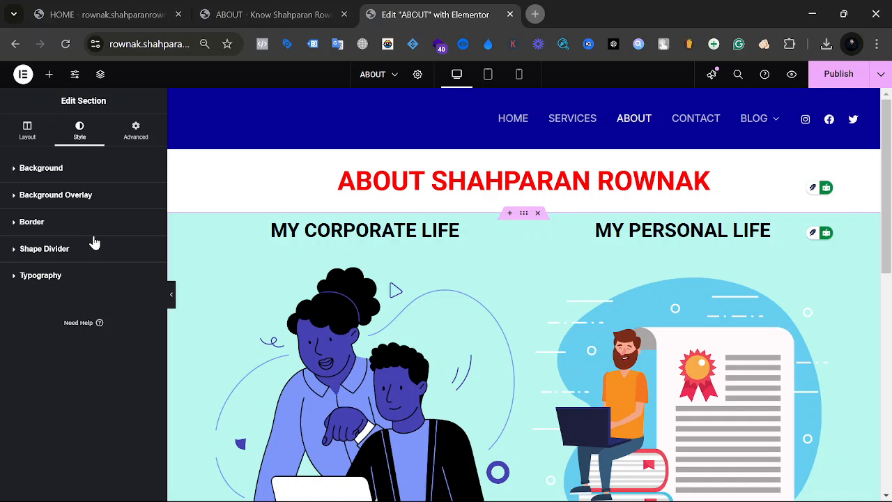
pyautogui.click(89, 176)
# Step: Give the section's hover background a gradient starting from light teal
pyautogui.click(110, 195)
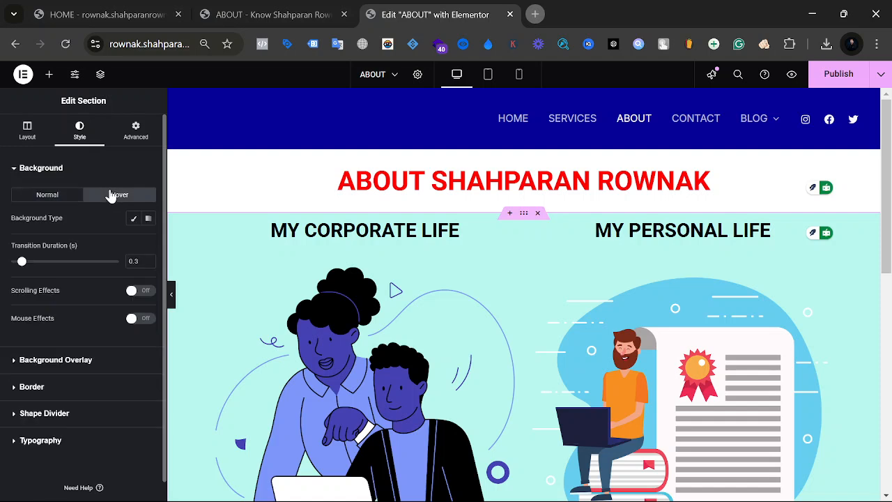
pyautogui.click(149, 219)
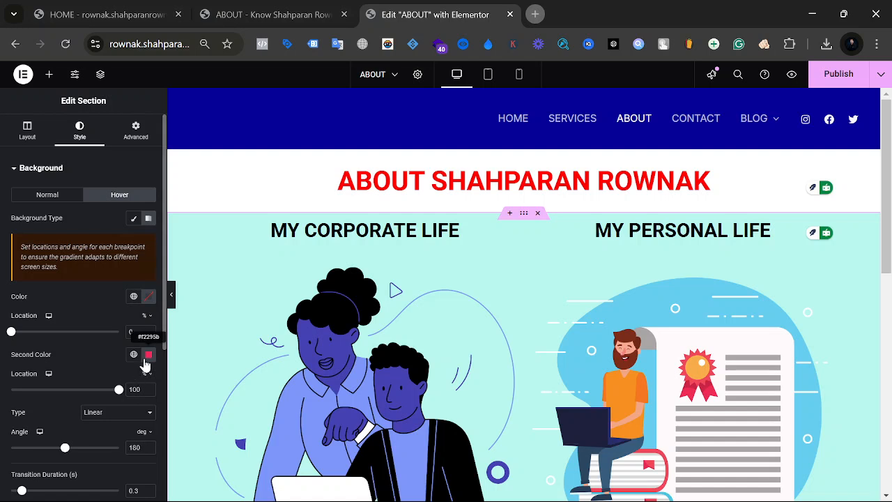
pyautogui.click(148, 296)
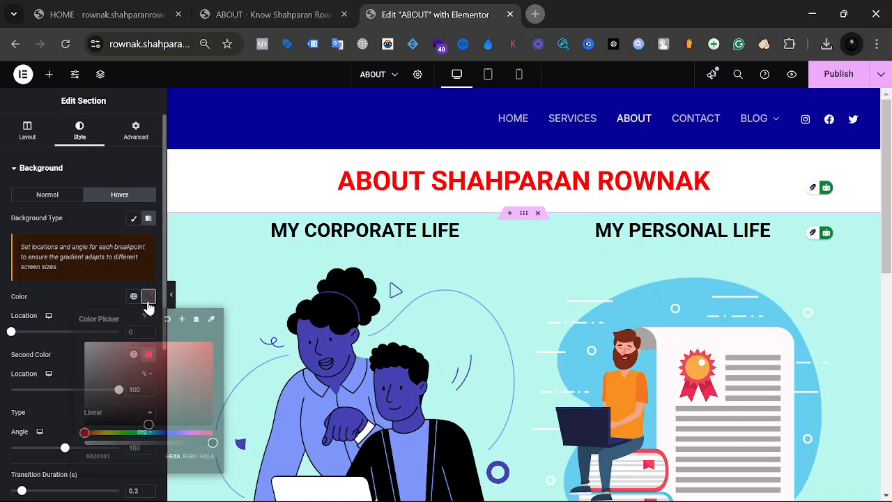
pyautogui.click(145, 432)
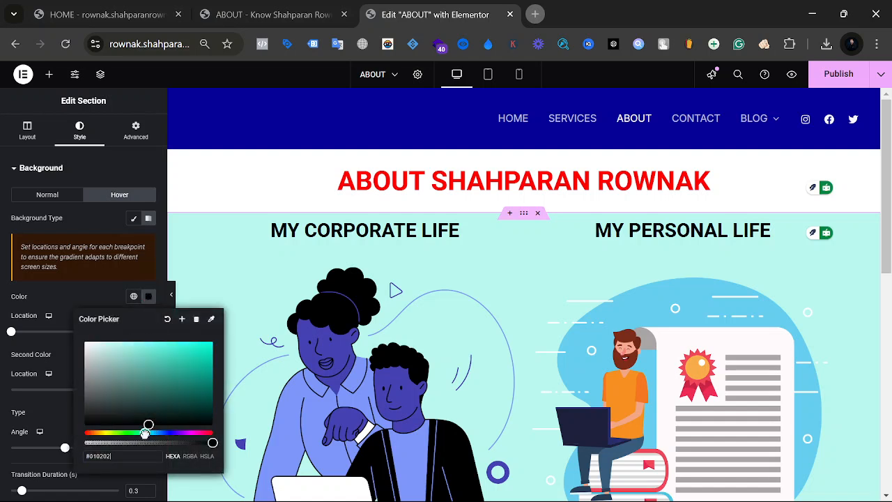
pyautogui.click(128, 342)
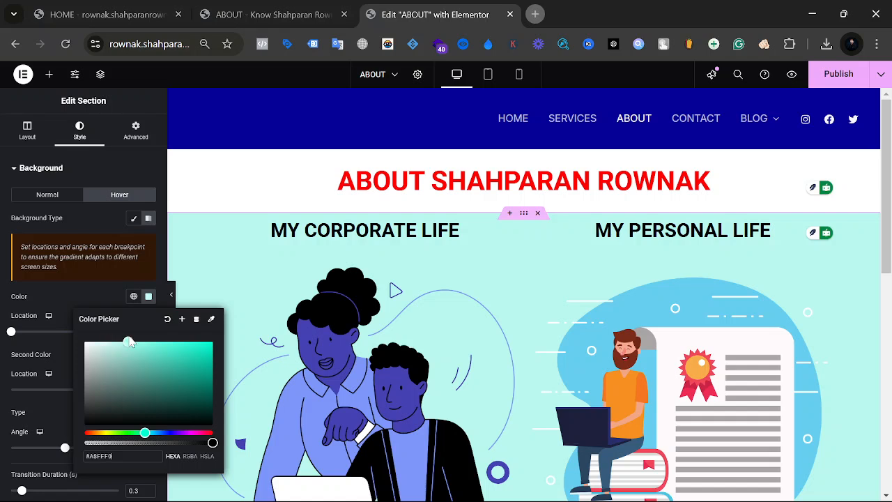
pyautogui.moveTo(129, 342); pyautogui.dragTo(137, 337)
pyautogui.click(96, 283)
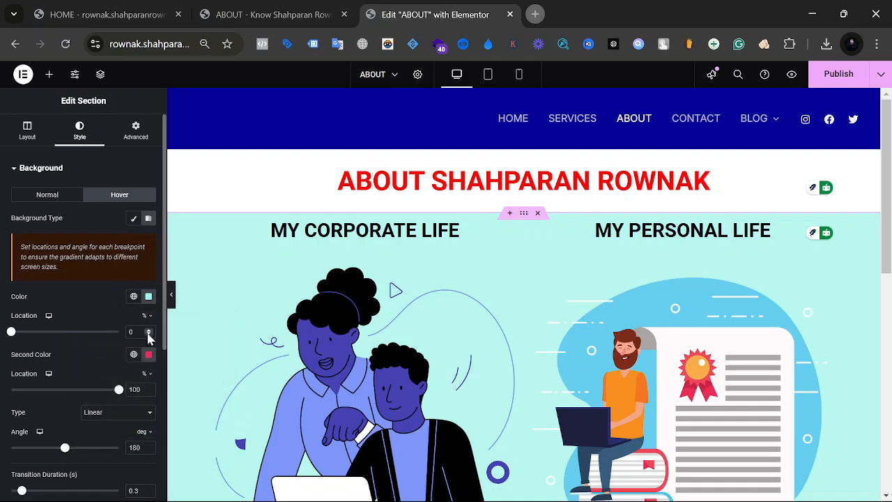
# Step: Set the hover gradient's second colour to pale pink #FFBFCF
pyautogui.click(148, 356)
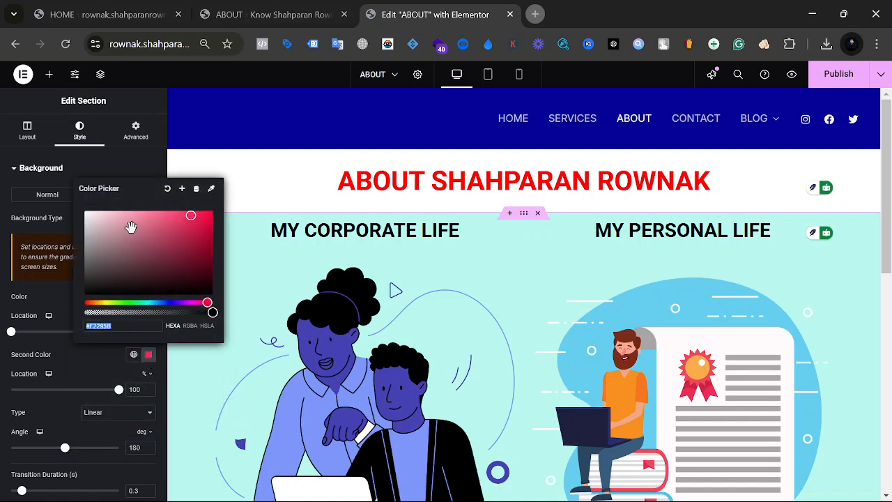
pyautogui.moveTo(131, 227); pyautogui.dragTo(117, 208)
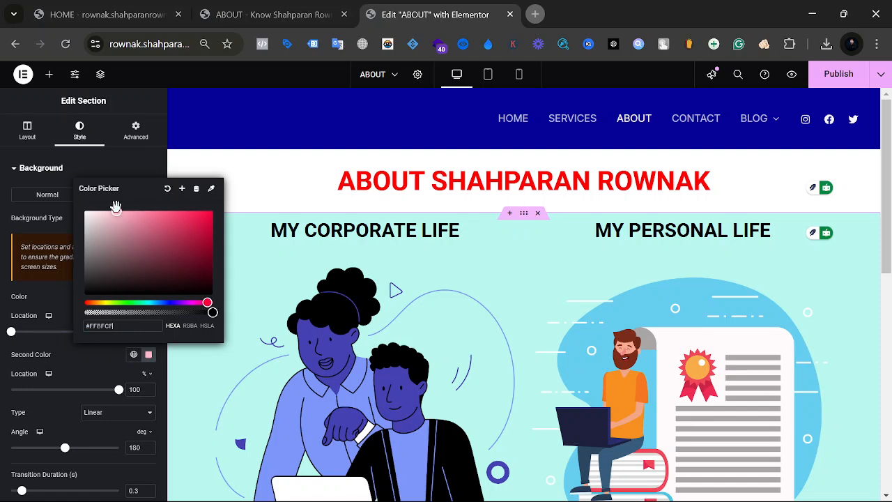
pyautogui.click(50, 289)
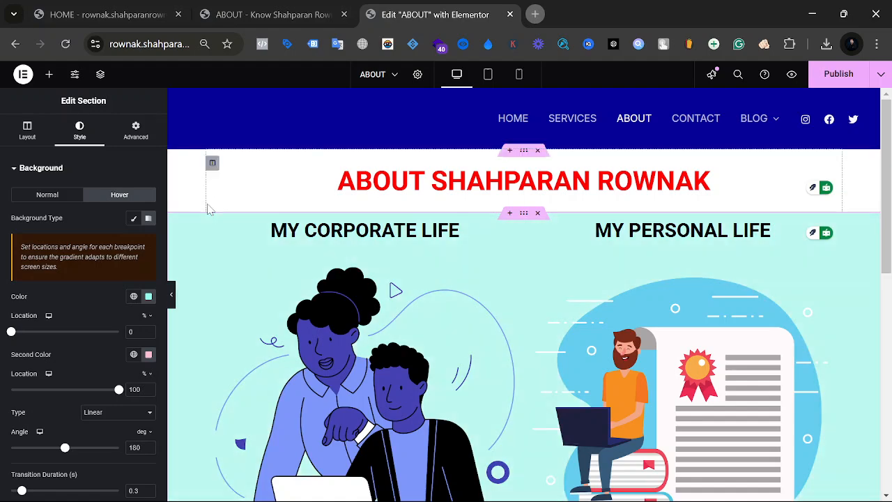
pyautogui.scroll(-1, 241, 237)
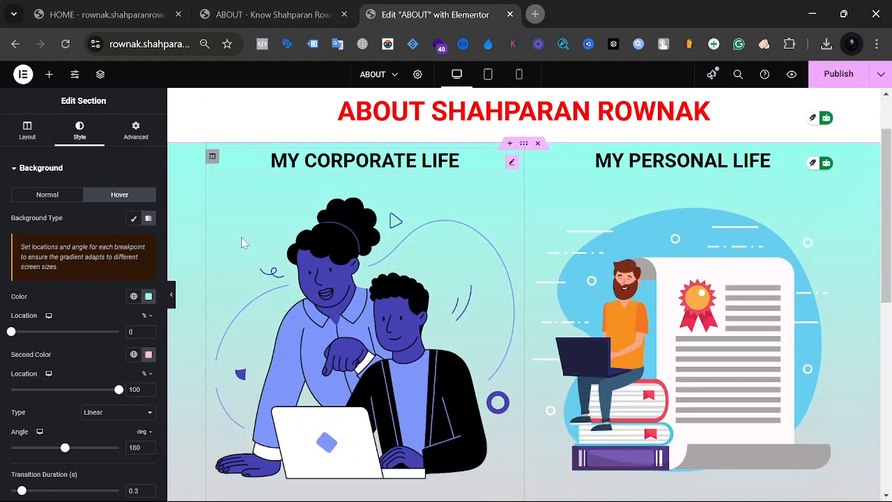
pyautogui.scroll(-5, 241, 237)
pyautogui.scroll(1, 240, 241)
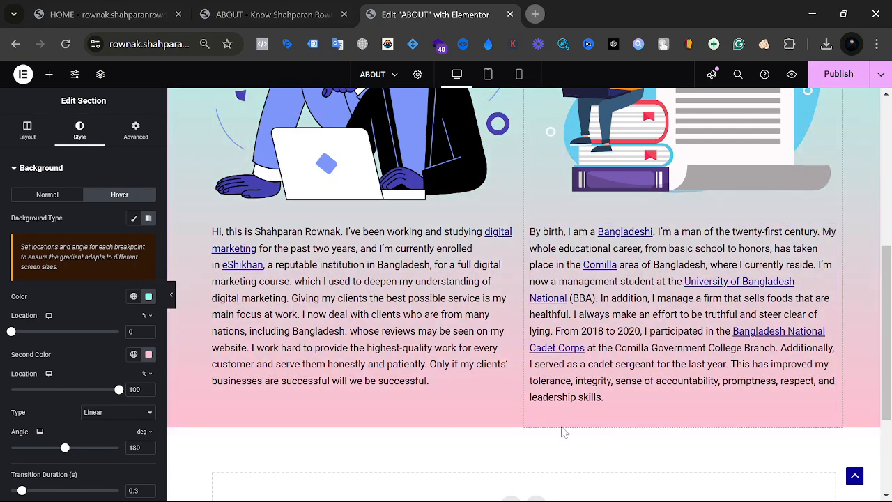
pyautogui.scroll(3, 536, 354)
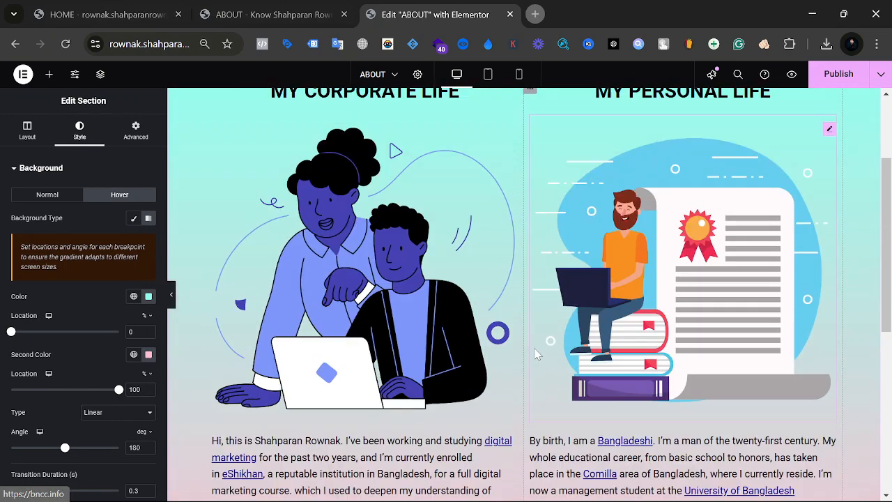
pyautogui.scroll(-3, 536, 354)
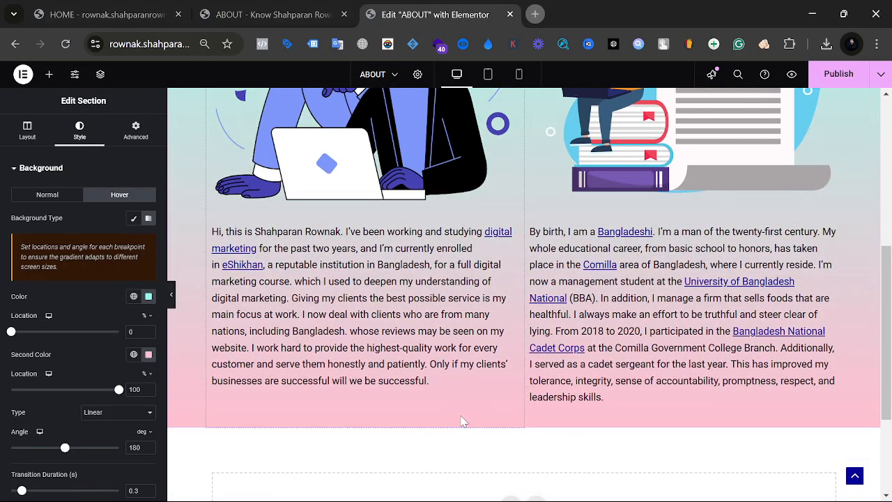
pyautogui.scroll(-3, 461, 420)
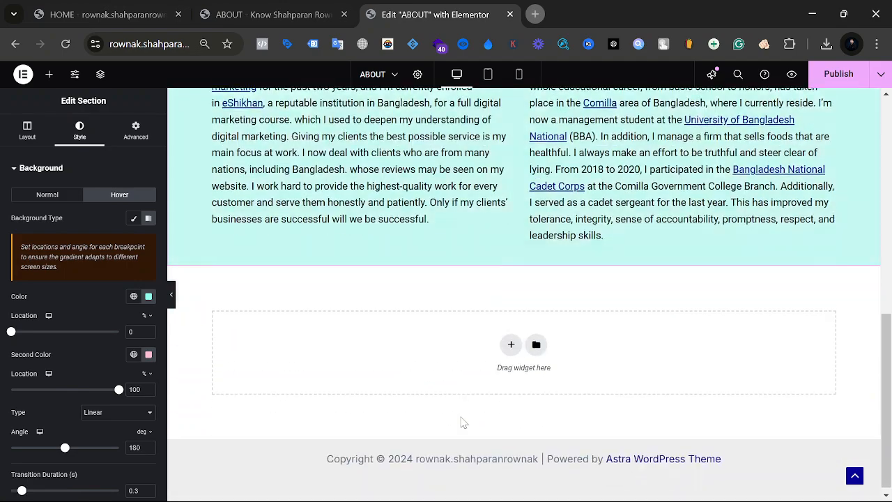
pyautogui.scroll(10, 423, 246)
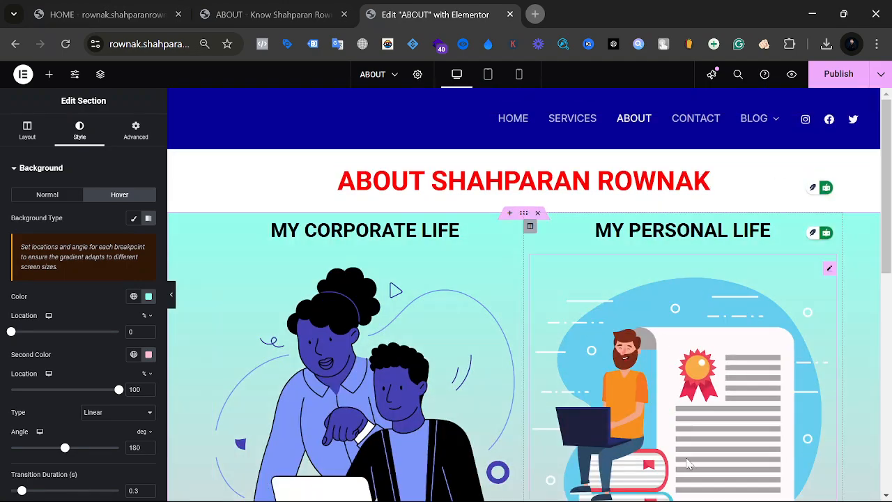
# Step: Give the ABOUT title section a Classic pale pink #FFE1E1 background
pyautogui.click(551, 202)
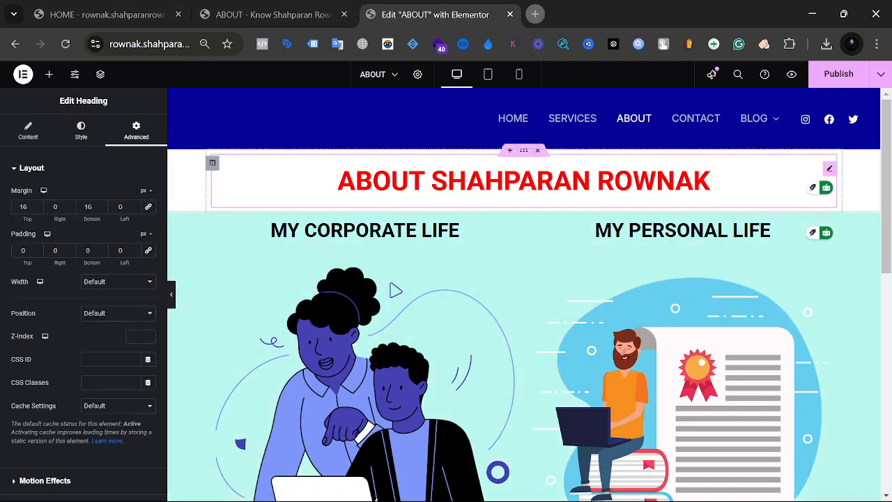
pyautogui.click(526, 151)
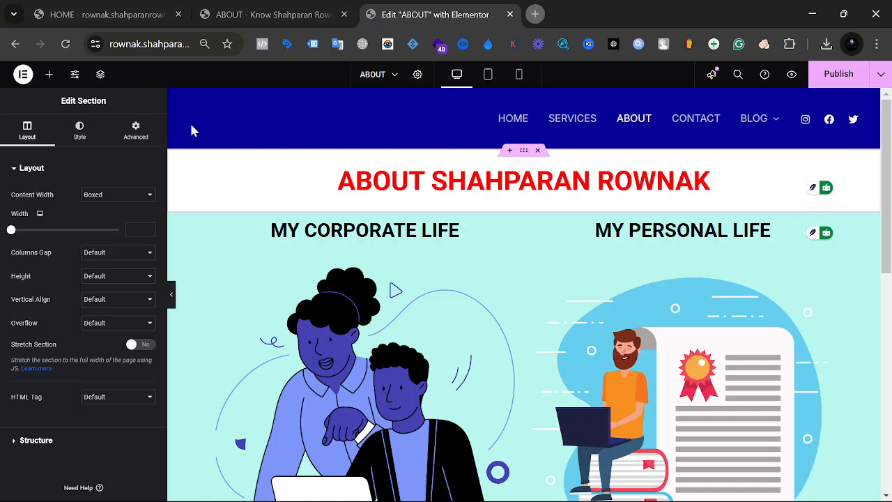
pyautogui.click(64, 133)
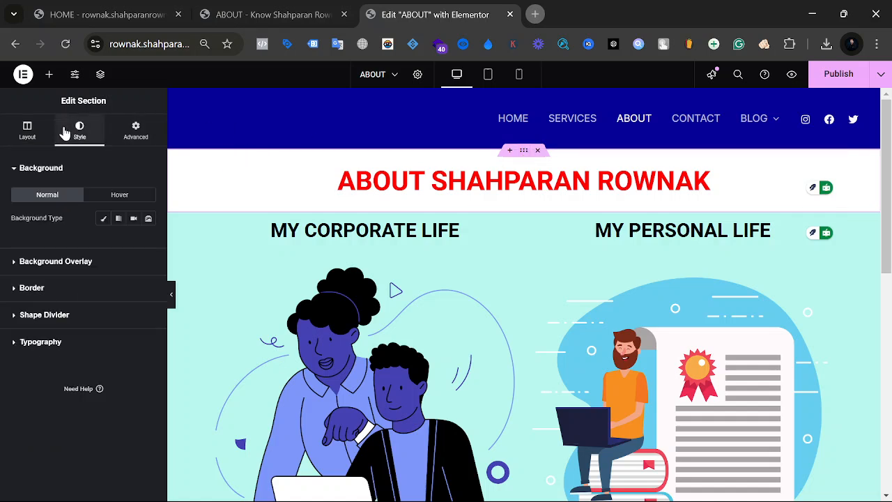
pyautogui.click(105, 219)
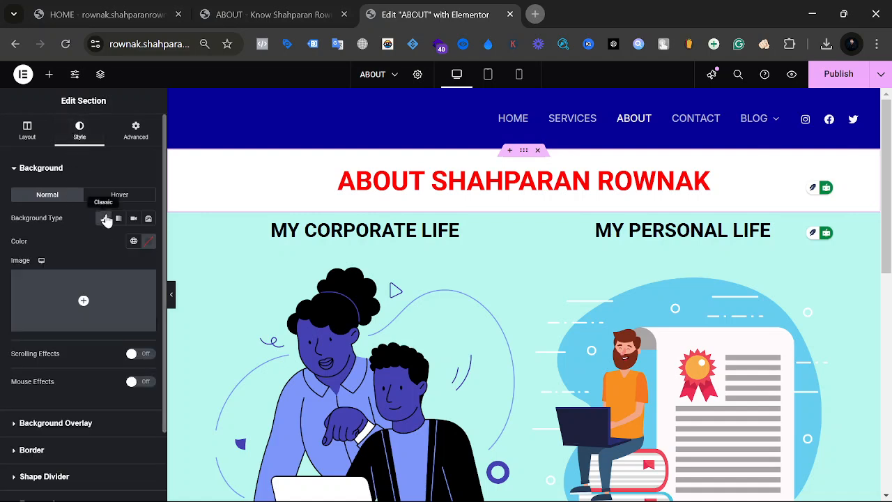
pyautogui.click(146, 242)
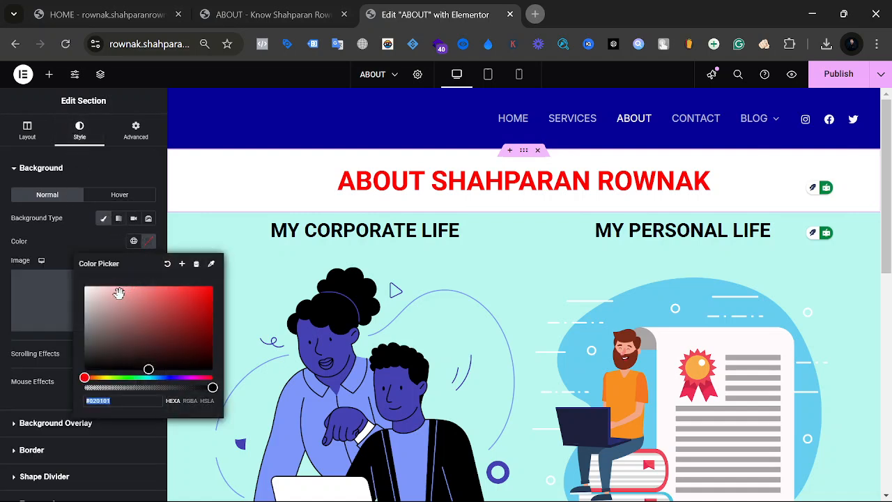
pyautogui.moveTo(119, 293); pyautogui.dragTo(100, 283)
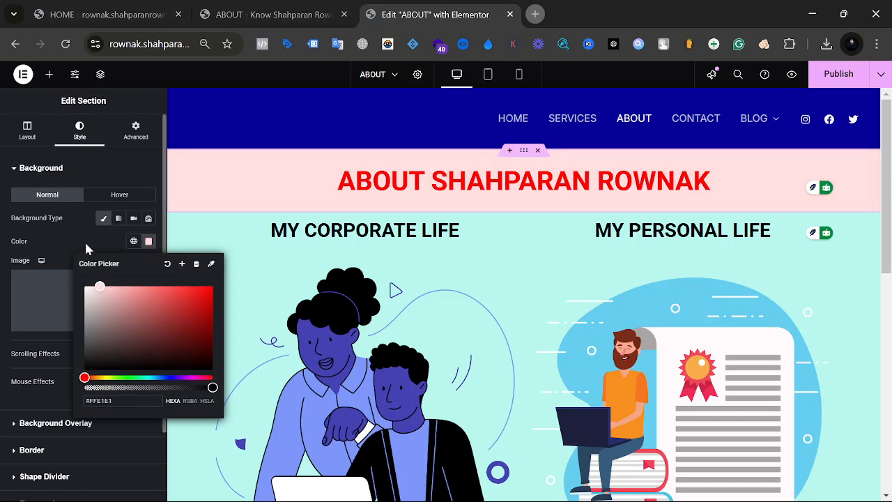
pyautogui.click(87, 247)
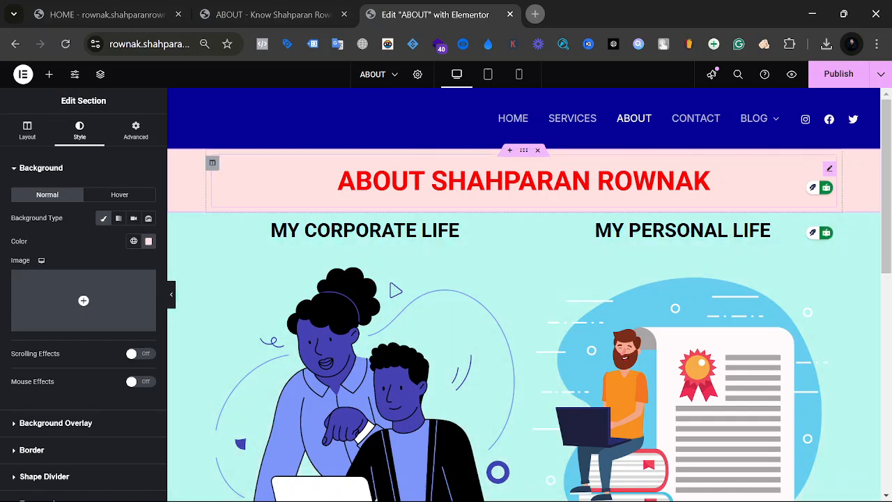
# Step: View the result on the live ABOUT page
pyautogui.click(334, 8)
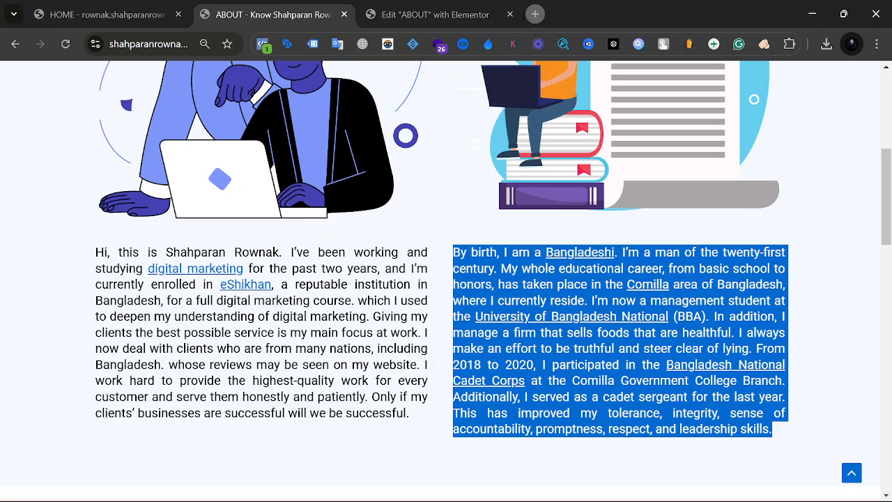
pyautogui.scroll(5, 446, 279)
pyautogui.scroll(-14, 445, 278)
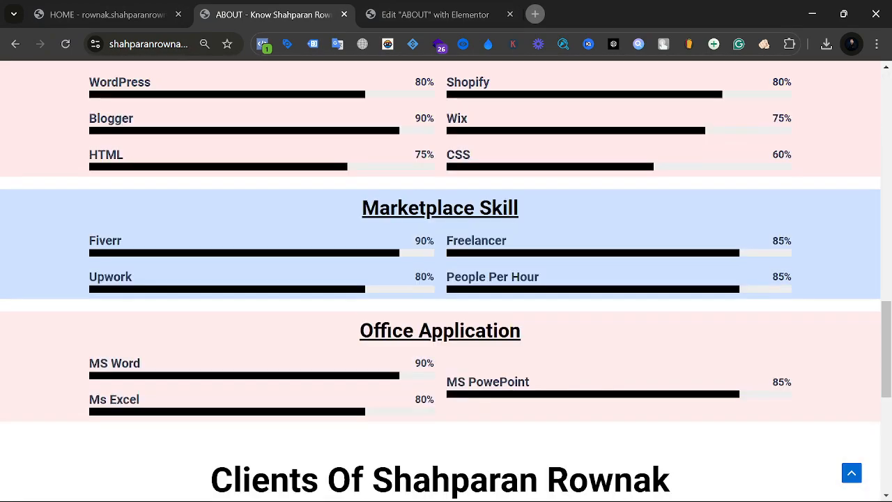
# Step: Go back to the Elementor editor and scroll down the ABOUT page
pyautogui.scroll(15, 535, 435)
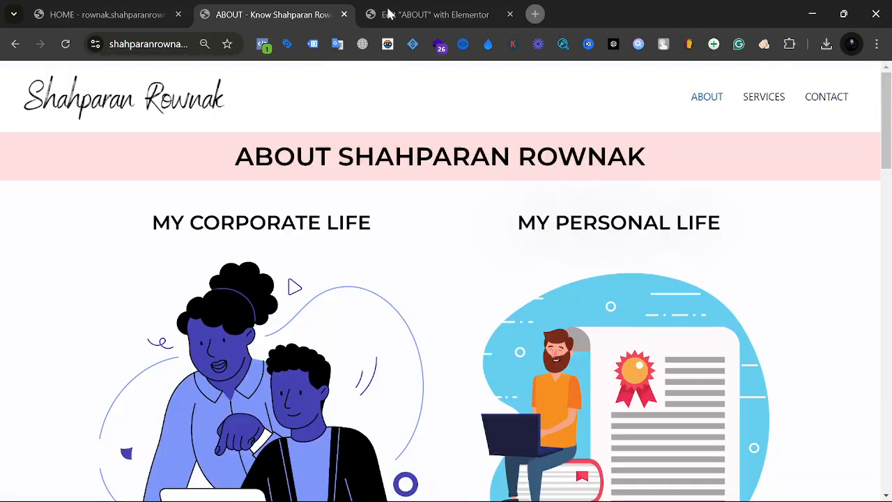
pyautogui.click(387, 14)
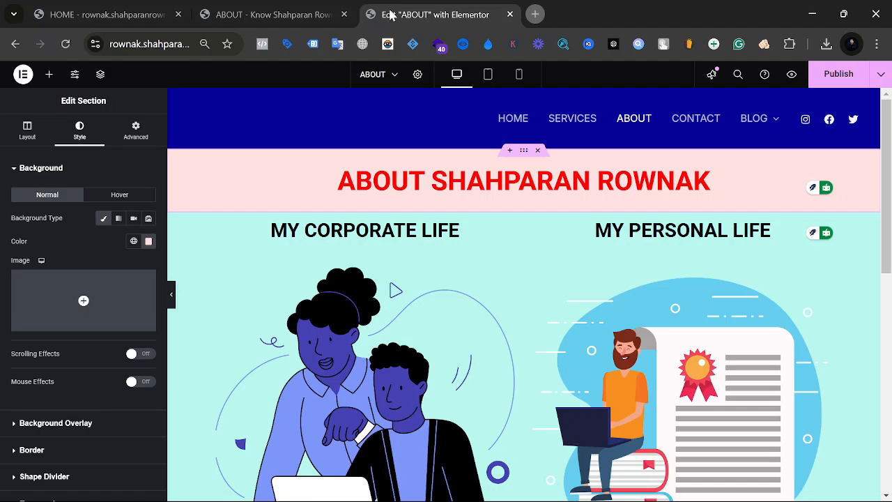
pyautogui.scroll(-10, 495, 317)
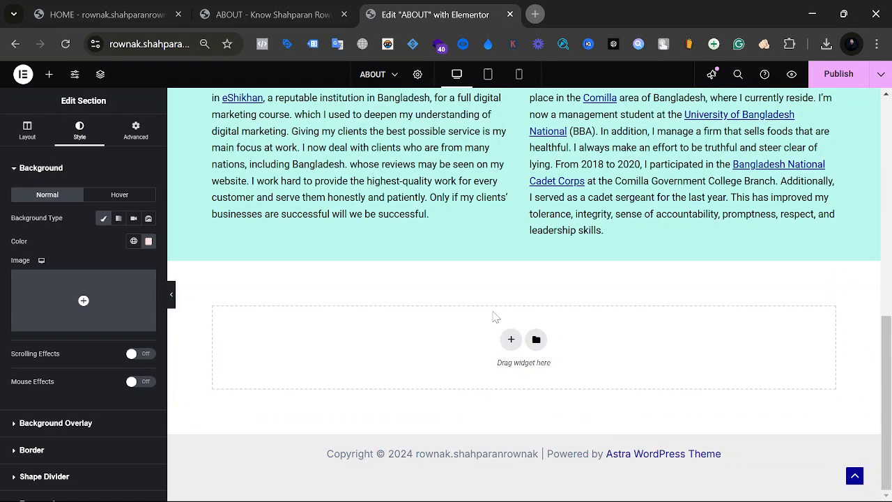
# Step: Select the SKILLS heading and subtitle text on the live ABOUT page, then return to the editor
pyautogui.hotkey('ctrl', 'shift', 'Tab')
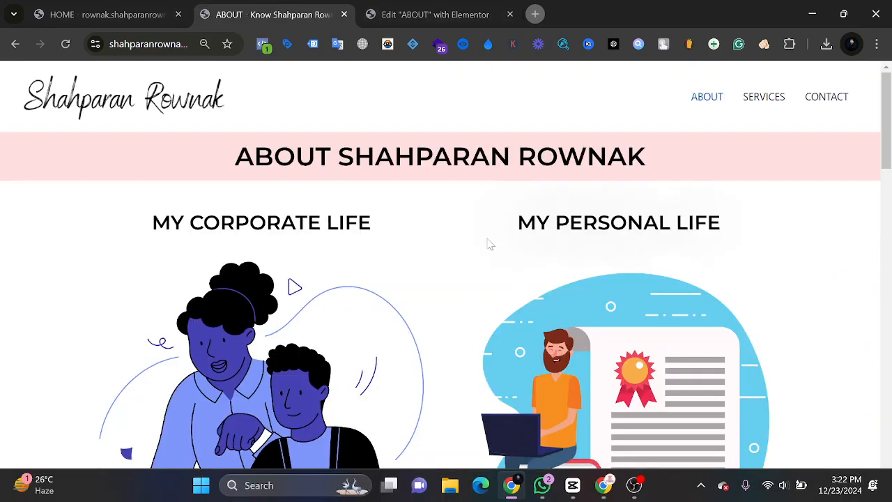
pyautogui.scroll(-5, 492, 444)
pyautogui.scroll(-4, 378, 450)
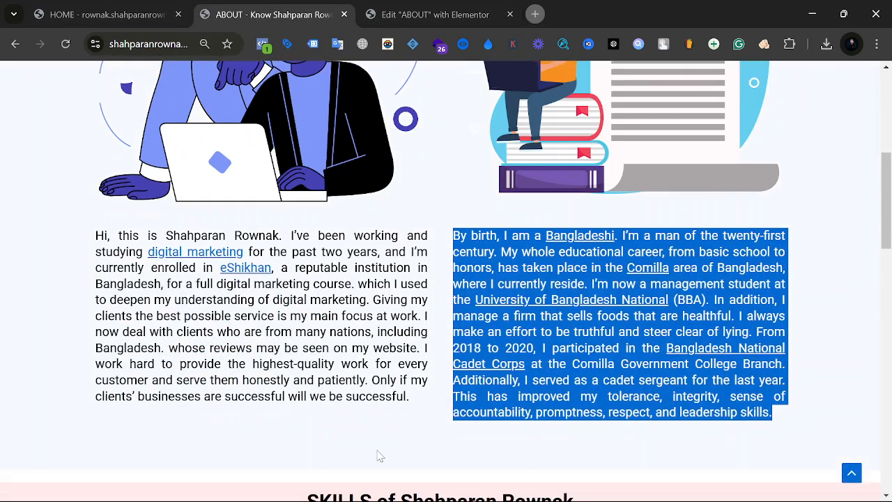
pyautogui.click(215, 234)
pyautogui.moveTo(886, 299); pyautogui.dragTo(743, 274)
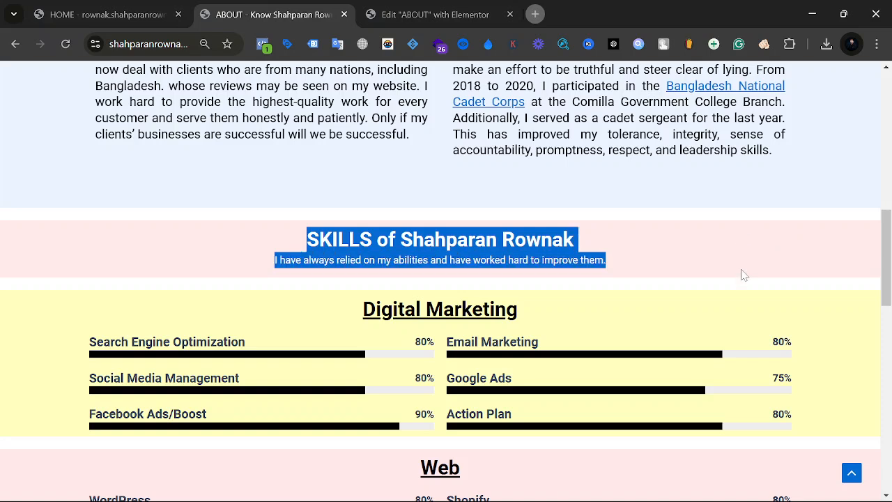
pyautogui.click(582, 235)
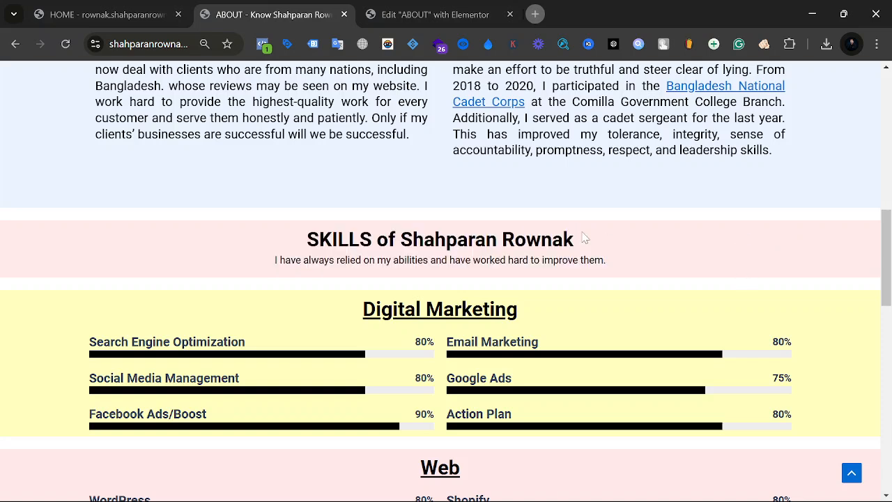
pyautogui.moveTo(301, 241); pyautogui.dragTo(123, 234)
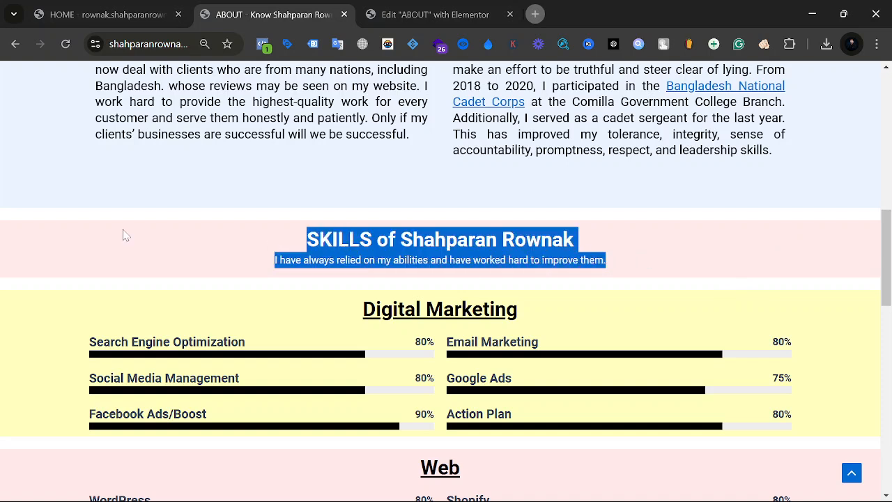
pyautogui.click(297, 227)
pyautogui.moveTo(292, 234); pyautogui.dragTo(163, 237)
pyautogui.click(302, 246)
pyautogui.moveTo(286, 247); pyautogui.dragTo(661, 275)
pyautogui.click(448, 13)
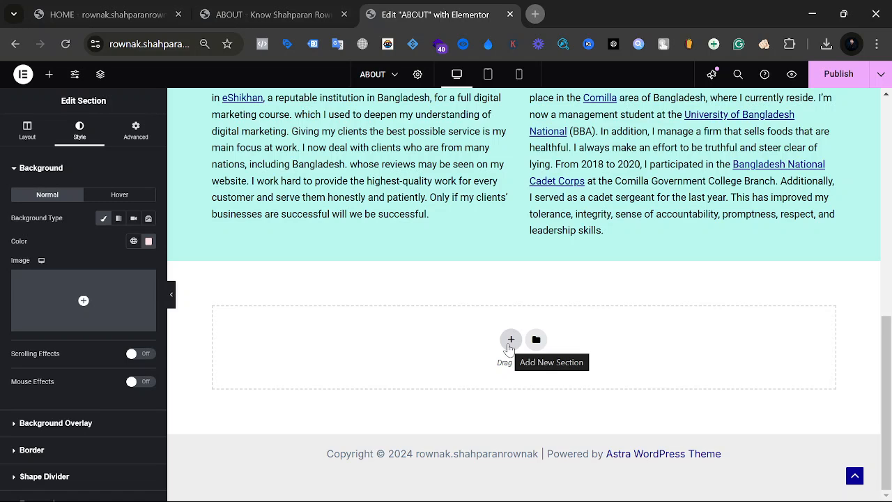
# Step: Add a single-column section below the life section containing a Heading widget
pyautogui.click(509, 340)
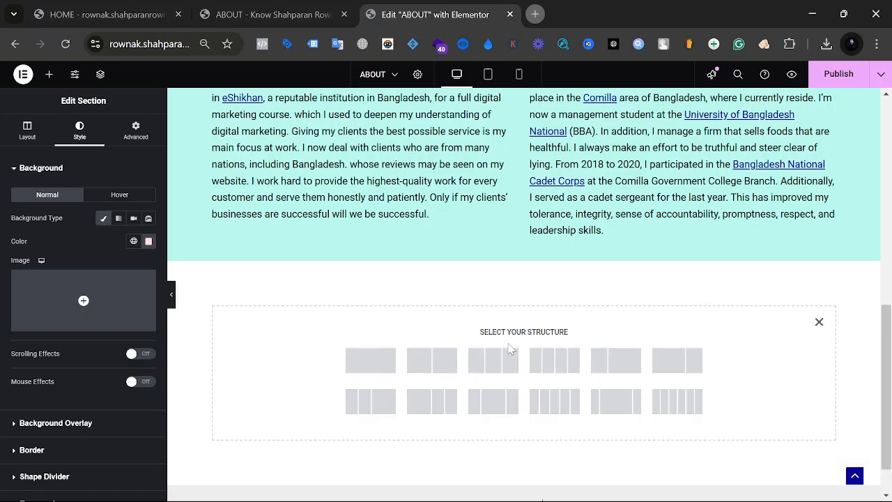
pyautogui.click(381, 358)
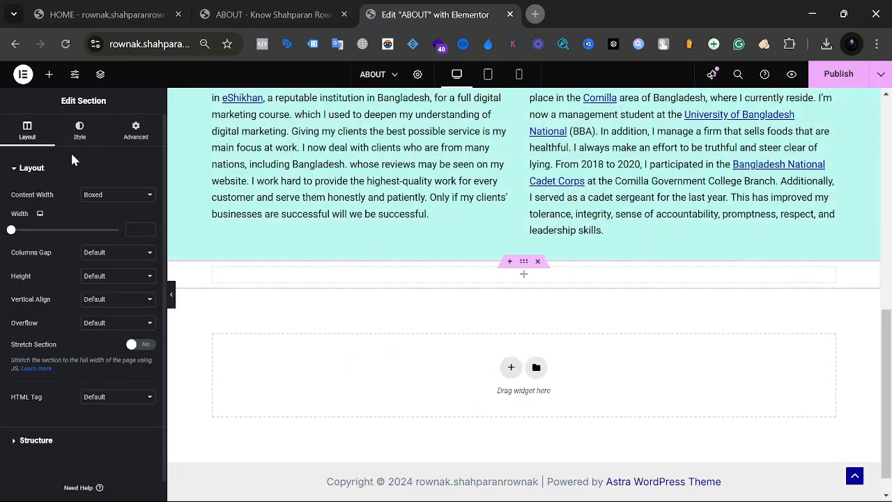
pyautogui.click(49, 75)
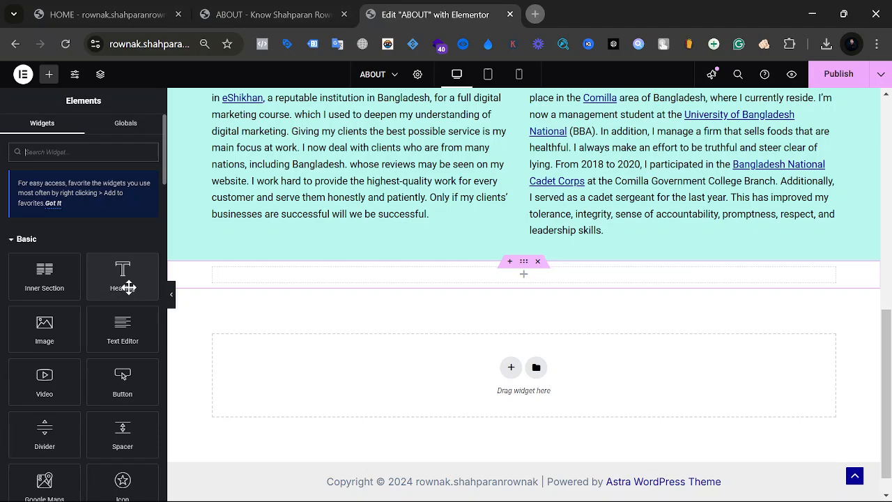
pyautogui.click(252, 14)
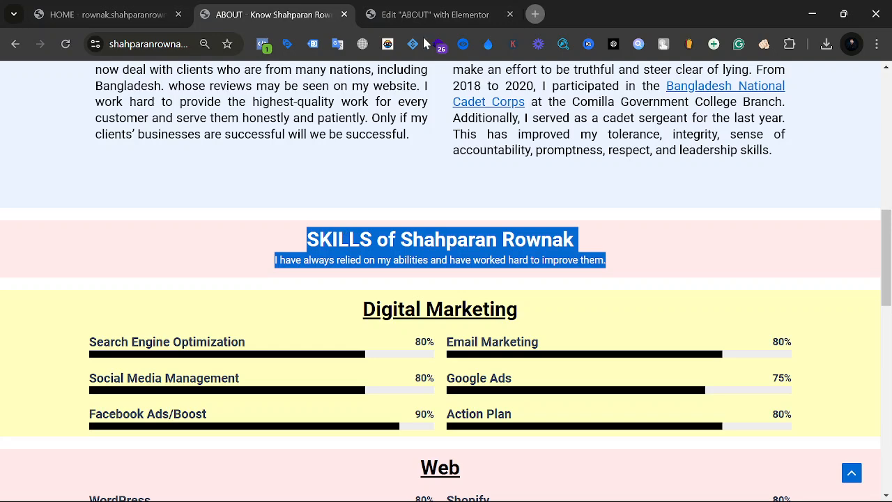
pyautogui.click(395, 8)
pyautogui.moveTo(124, 282); pyautogui.dragTo(522, 271)
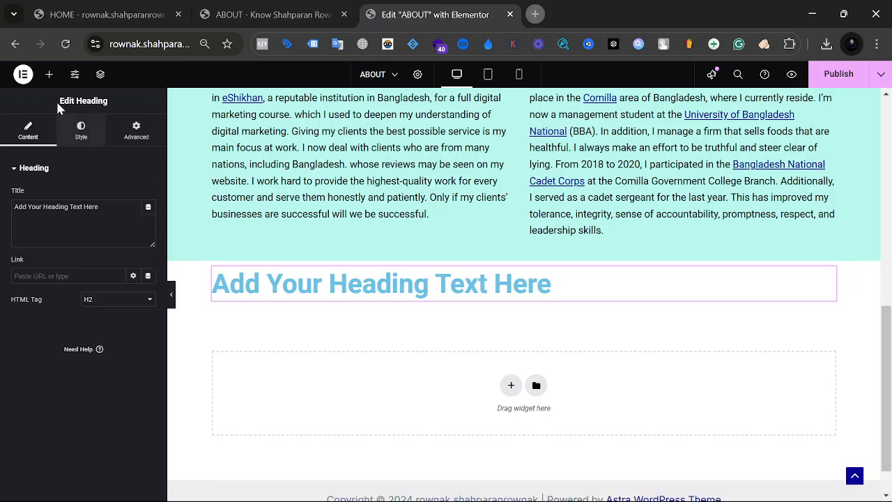
# Step: Add a Text Editor block below the heading and copy the live page's SKILLS heading
pyautogui.click(49, 74)
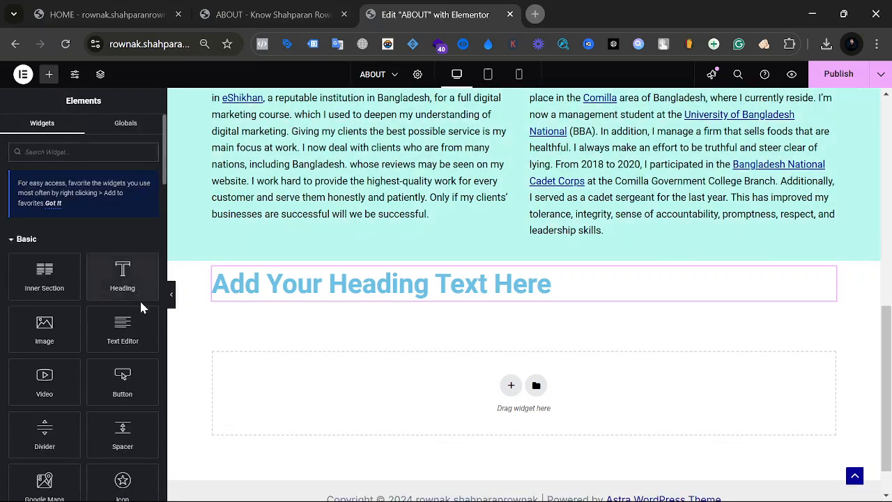
pyautogui.moveTo(125, 317); pyautogui.dragTo(348, 299)
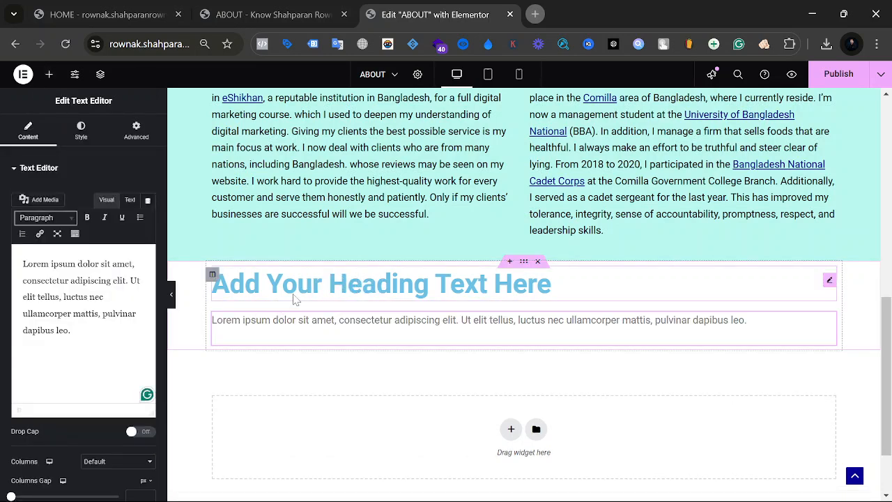
pyautogui.click(177, 3)
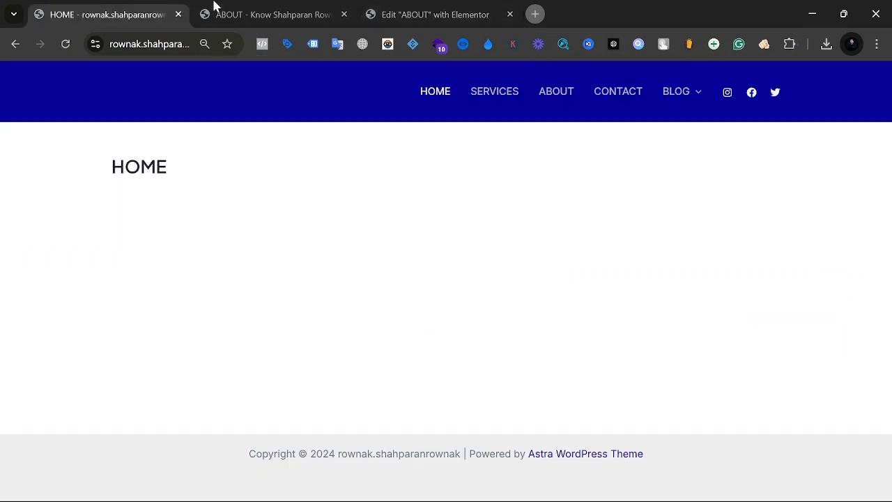
pyautogui.click(252, 6)
pyautogui.moveTo(275, 237); pyautogui.dragTo(703, 254)
pyautogui.hotkey('ctrl', 'c')
pyautogui.click(424, 6)
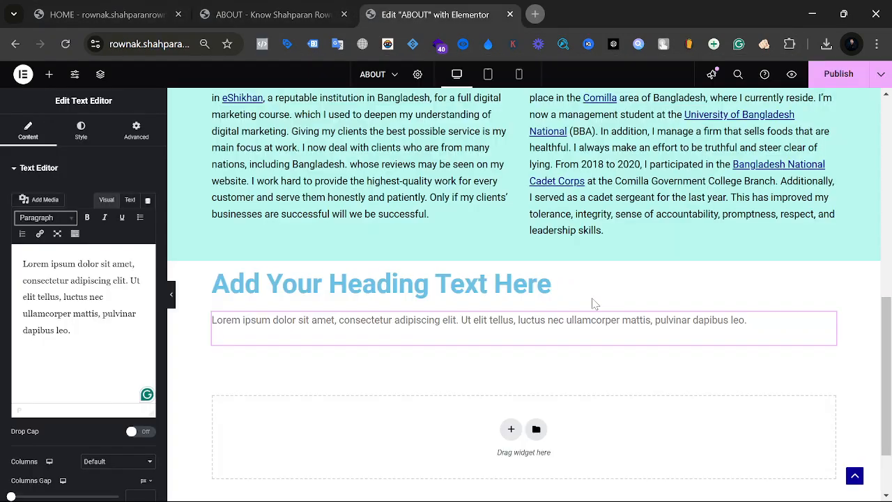
pyautogui.click(460, 300)
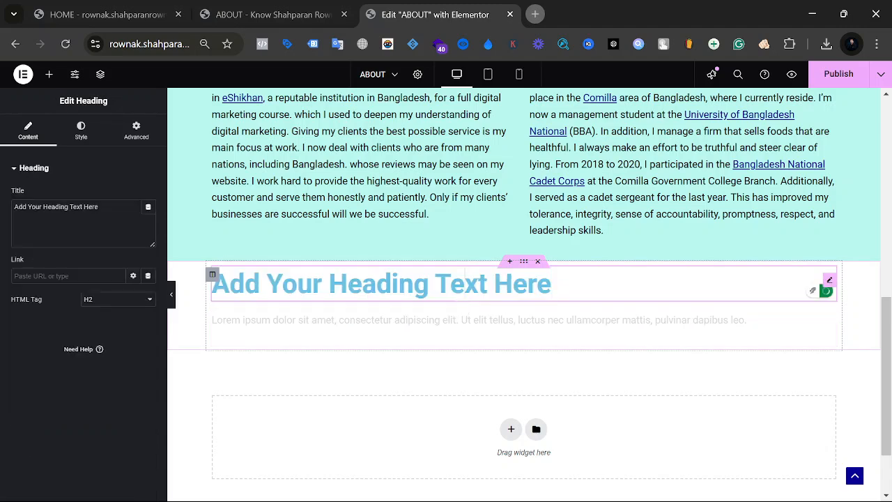
# Step: Paste the copied SKILLS title over the placeholder heading text
pyautogui.doubleClick(460, 300)
pyautogui.moveTo(552, 283); pyautogui.dragTo(207, 277)
pyautogui.hotkey('ctrl', 'v')
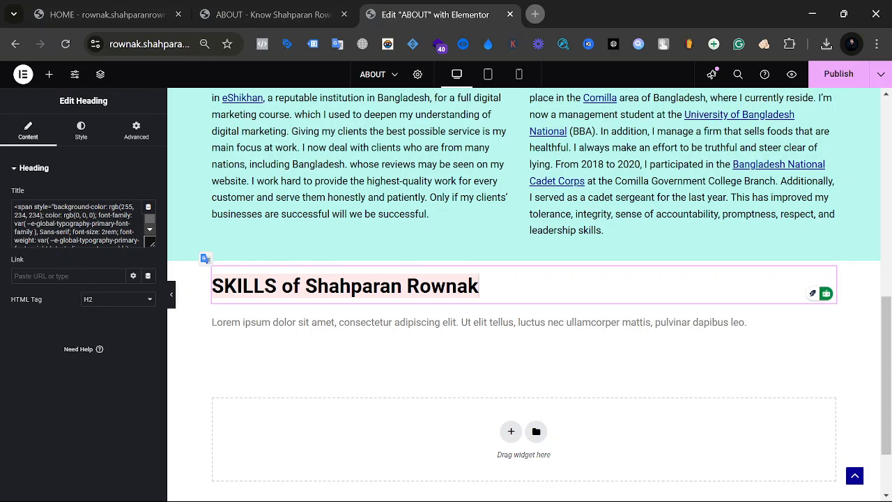
# Step: Inspect the title's span HTML in the Title field and delete it all
pyautogui.scroll(1, 77, 224)
pyautogui.scroll(-2, 77, 223)
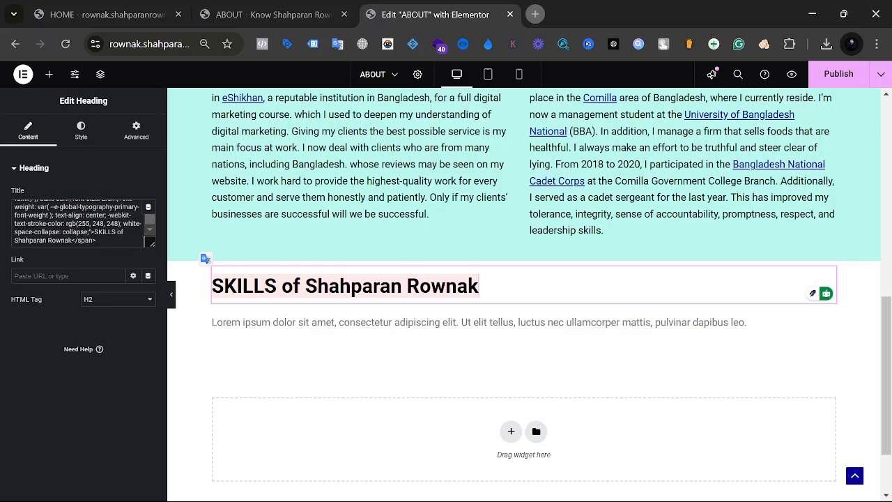
pyautogui.moveTo(72, 241); pyautogui.dragTo(14, 241)
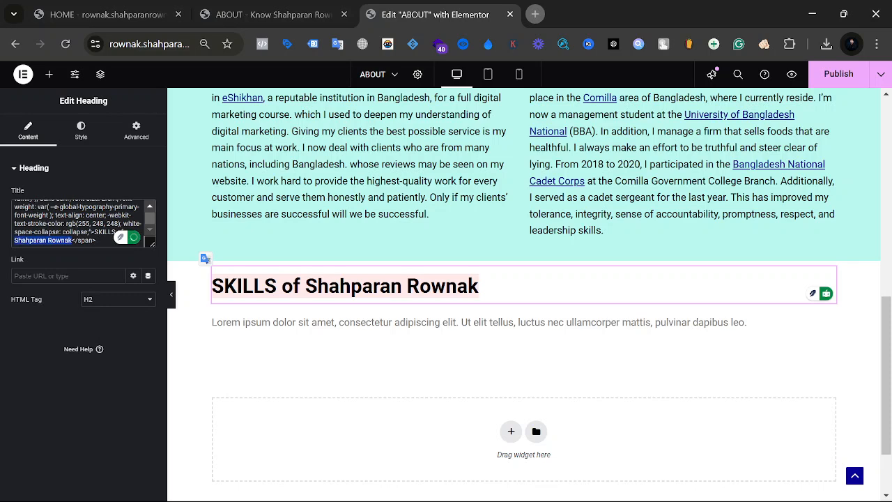
pyautogui.scroll(1, 77, 224)
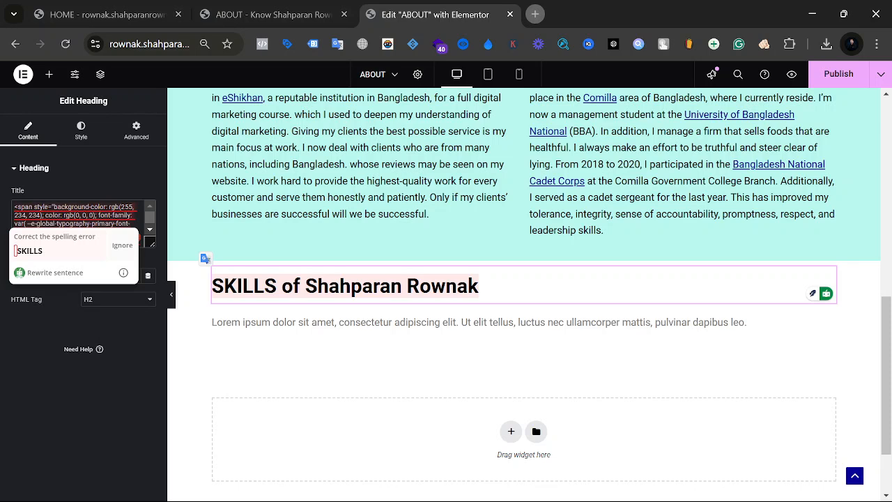
pyautogui.hotkey('ctrl', 'a')
pyautogui.press('BackSpace')
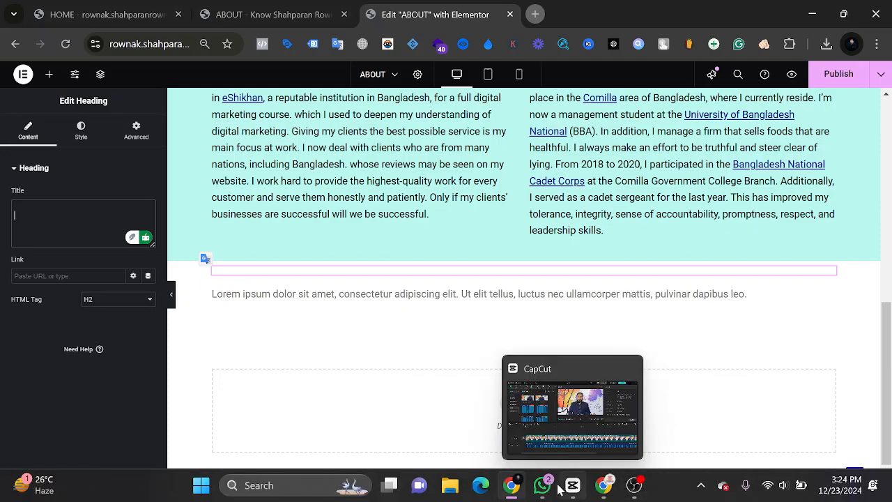
# Step: Strip the SKILLS title's formatting by pasting and cutting it in a WhatsApp message box
pyautogui.click(555, 486)
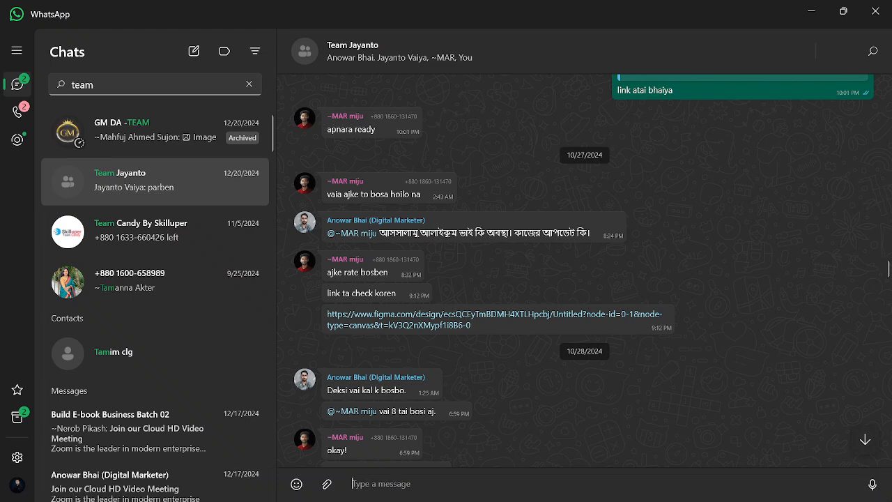
pyautogui.hotkey('ctrl', 'v')
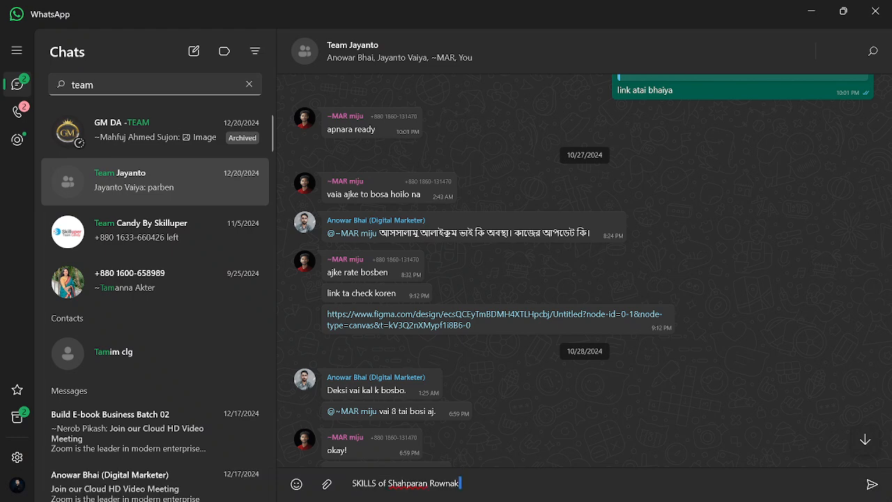
pyautogui.hotkey('ctrl', 'a')
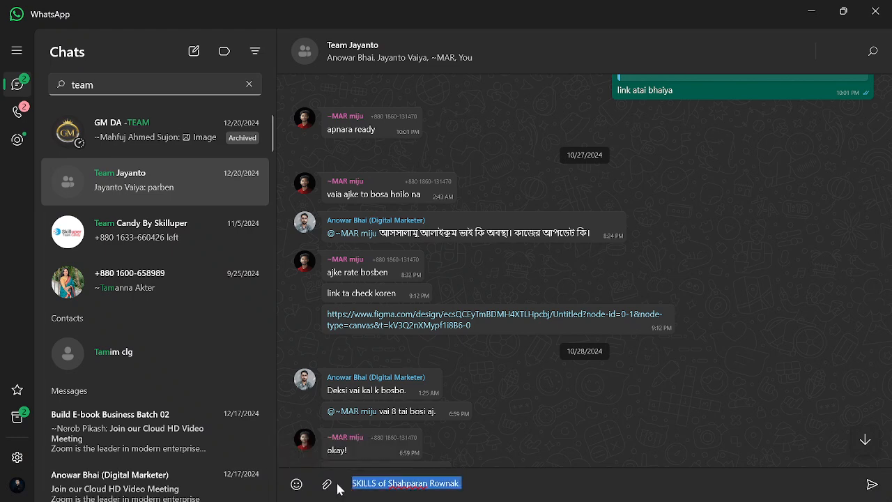
pyautogui.hotkey('ctrl', 'x')
pyautogui.click(812, 11)
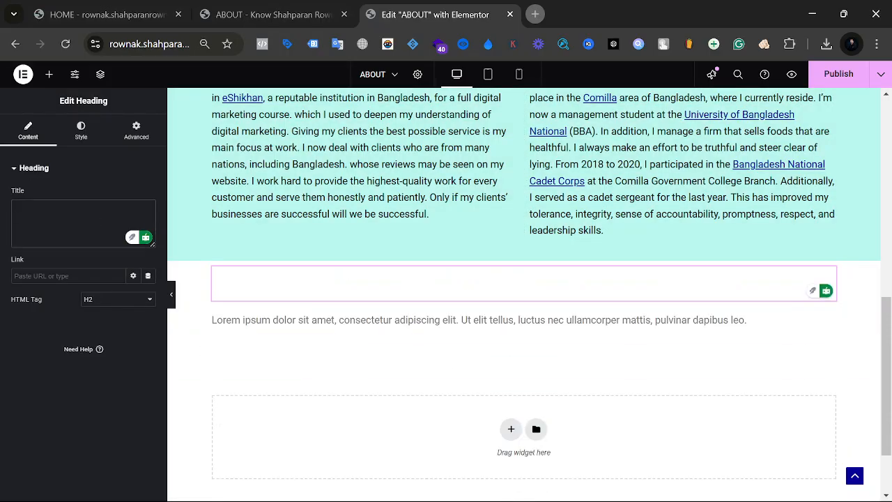
# Step: Paste the plain-text SKILLS title into the heading without a blank line
pyautogui.hotkey('ctrl', 'v')
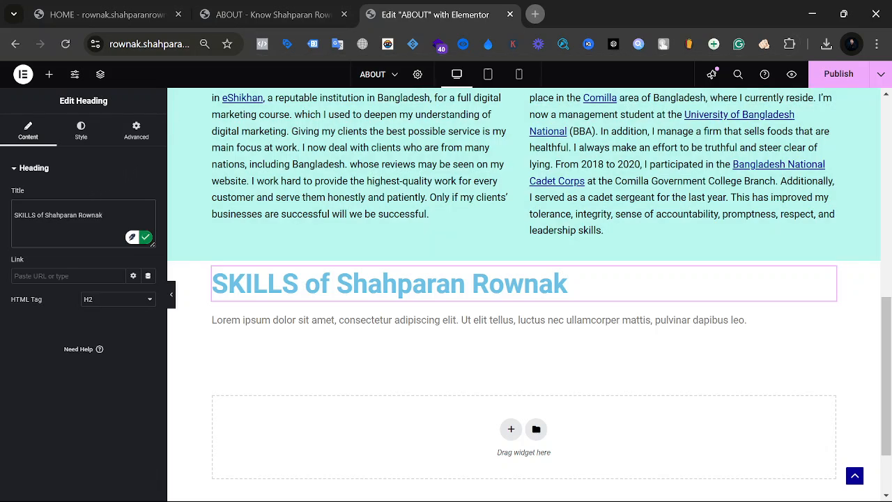
pyautogui.press('BackSpace')
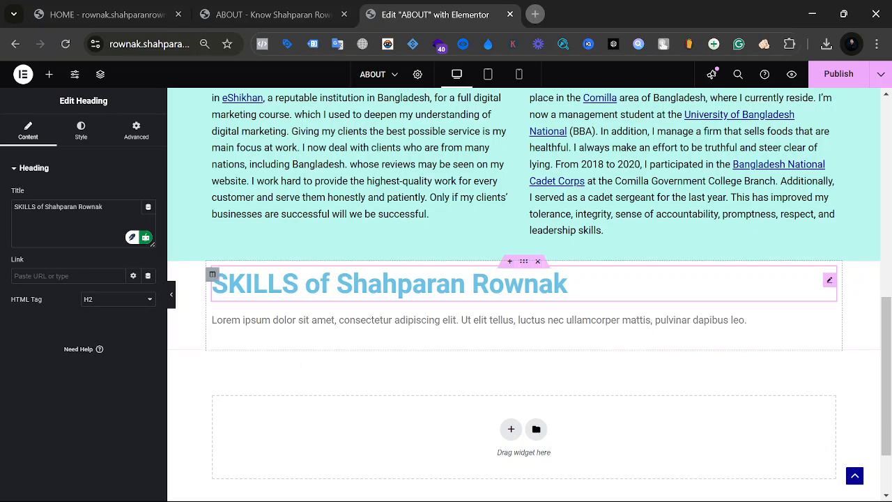
pyautogui.moveTo(212, 283); pyautogui.dragTo(568, 283)
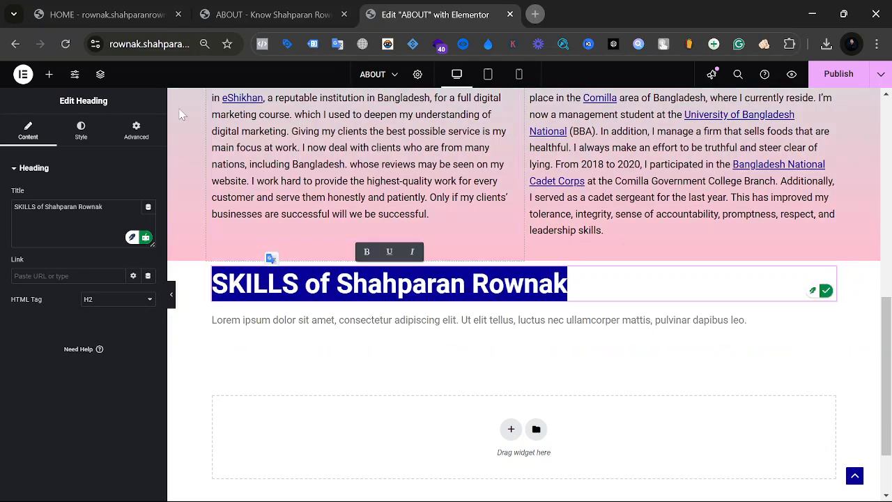
# Step: Centre the SKILLS heading and set its typography size to 33 px
pyautogui.click(79, 131)
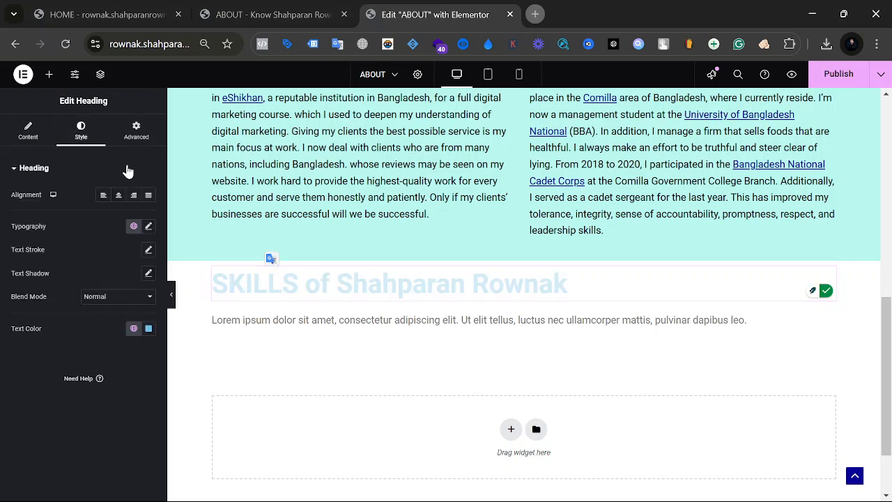
pyautogui.click(119, 196)
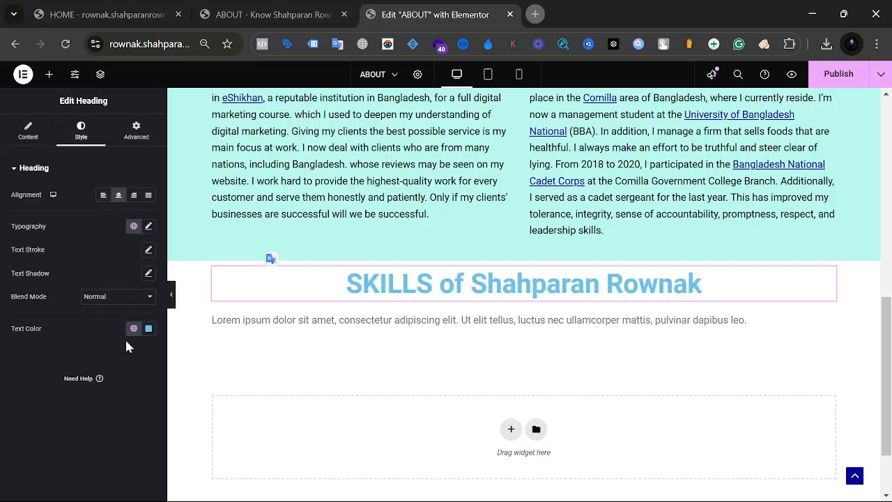
pyautogui.click(149, 226)
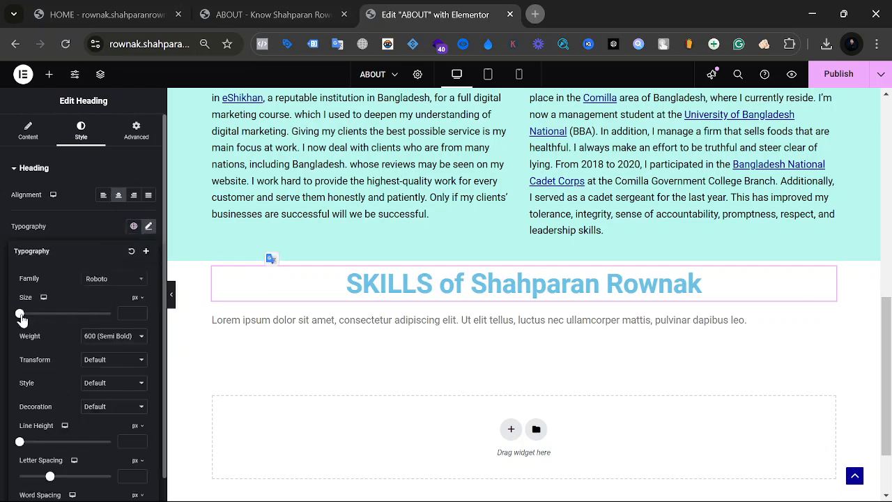
pyautogui.moveTo(22, 318); pyautogui.dragTo(38, 320)
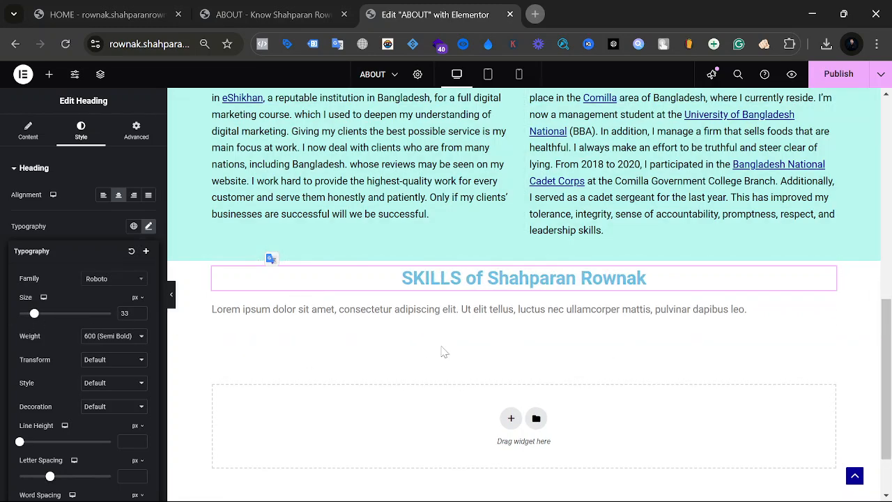
pyautogui.click(279, 310)
# Step: Copy the subtitle sentence from the live ABOUT page and undo a mistaken paste
pyautogui.click(276, 8)
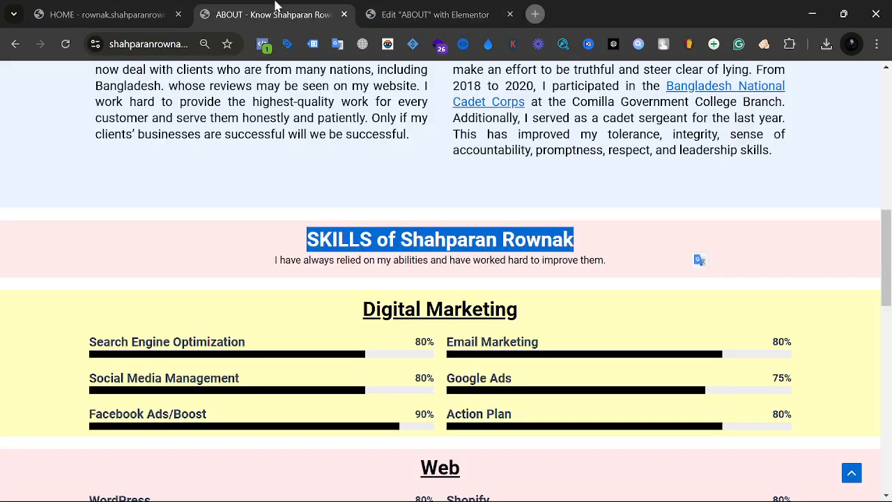
pyautogui.moveTo(276, 262); pyautogui.dragTo(629, 268)
pyautogui.hotkey('ctrl', 'c')
pyautogui.click(406, 11)
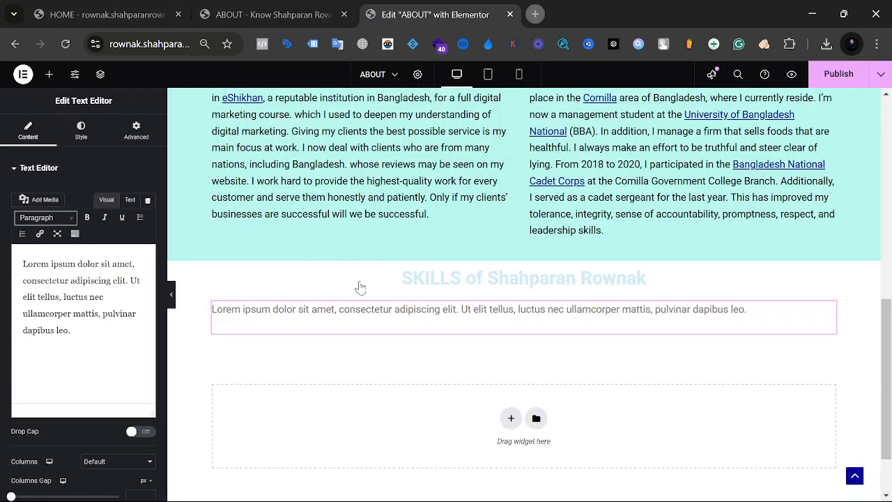
pyautogui.tripleClick(390, 309)
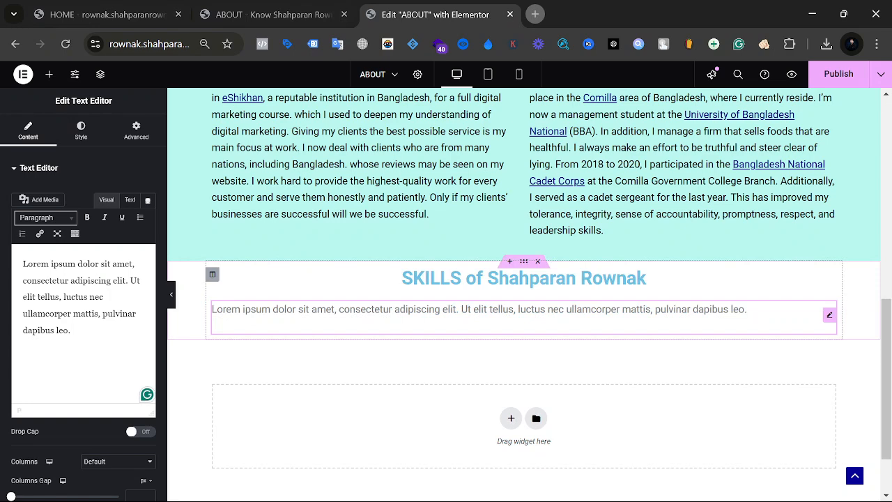
pyautogui.tripleClick(353, 309)
pyautogui.hotkey('ctrl', 'v')
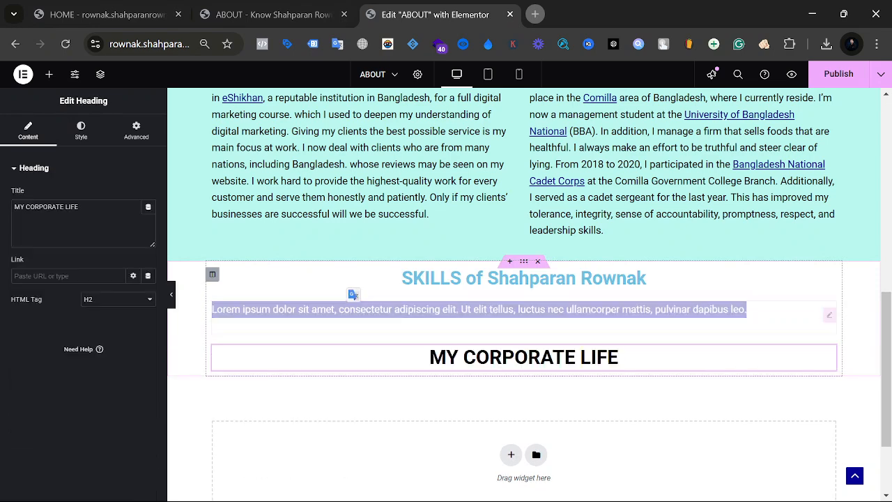
pyautogui.hotkey('ctrl', 'z')
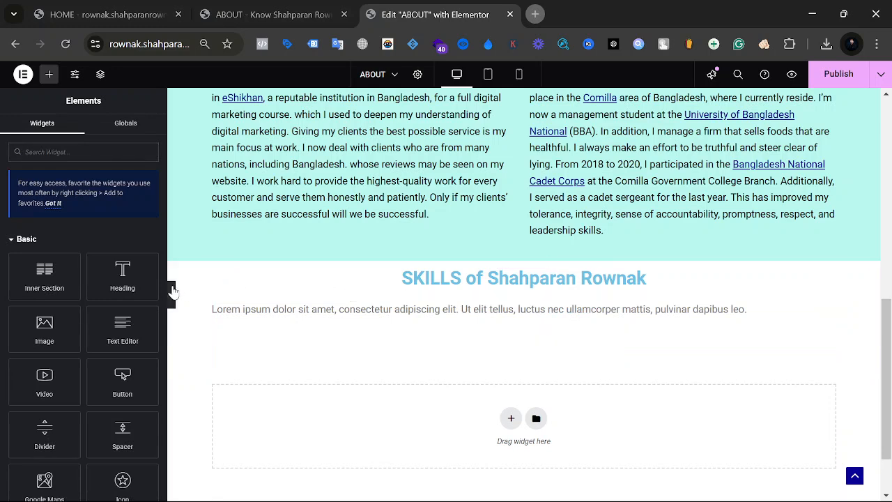
# Step: Replace the Lorem ipsum placeholder paragraph with the copied skills subtitle sentence
pyautogui.click(508, 280)
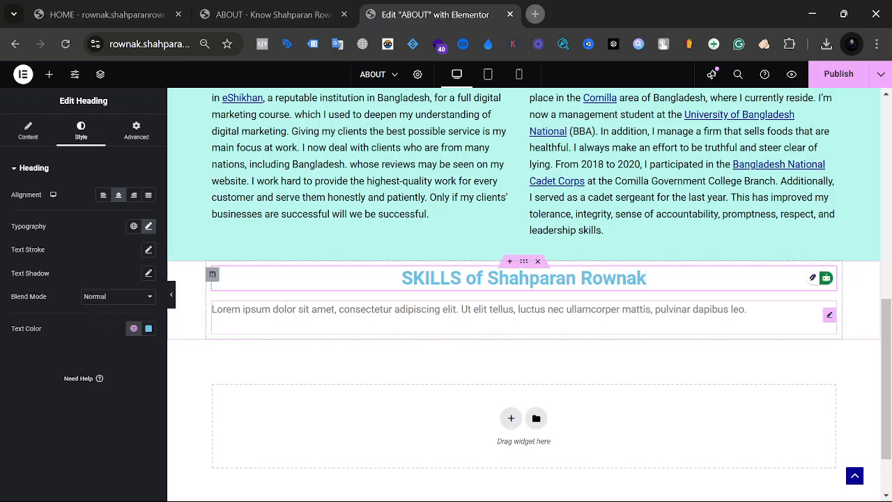
pyautogui.click(446, 311)
pyautogui.moveTo(74, 331); pyautogui.dragTo(22, 262)
pyautogui.hotkey('ctrl', 'v')
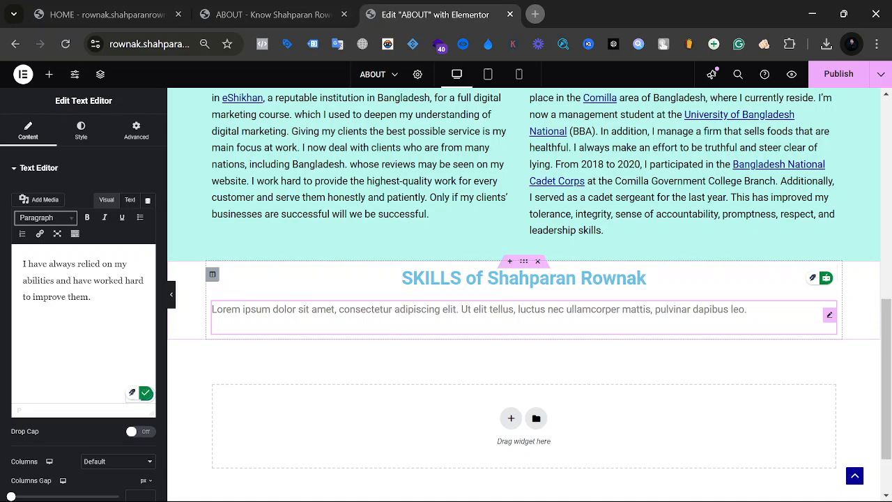
pyautogui.moveTo(243, 309); pyautogui.dragTo(453, 311)
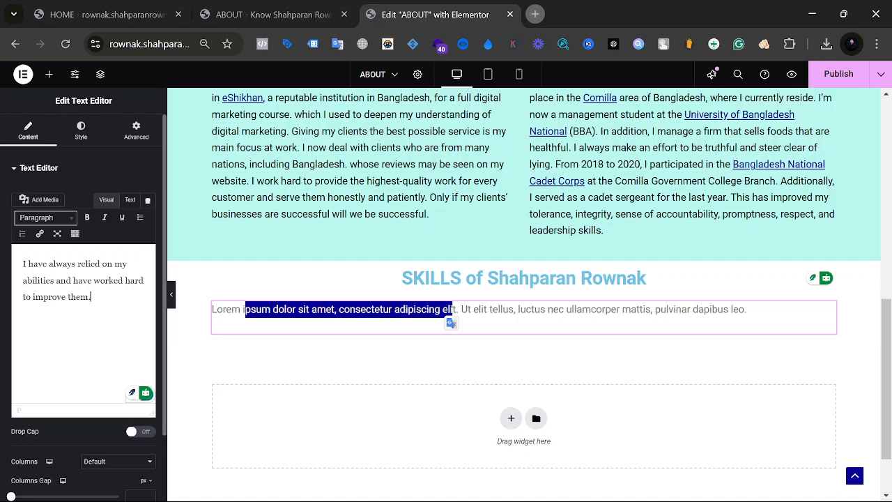
pyautogui.click(358, 377)
pyautogui.moveTo(765, 314); pyautogui.dragTo(61, 320)
pyautogui.hotkey('ctrl', 'v')
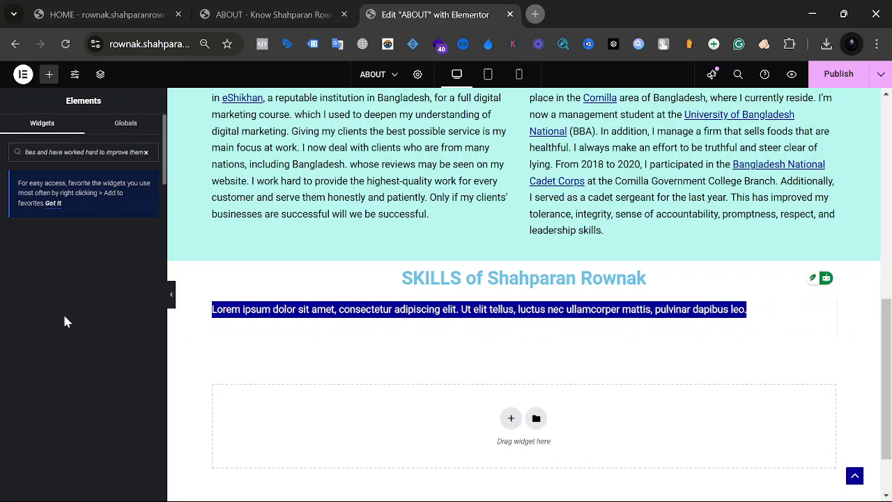
pyautogui.click(439, 339)
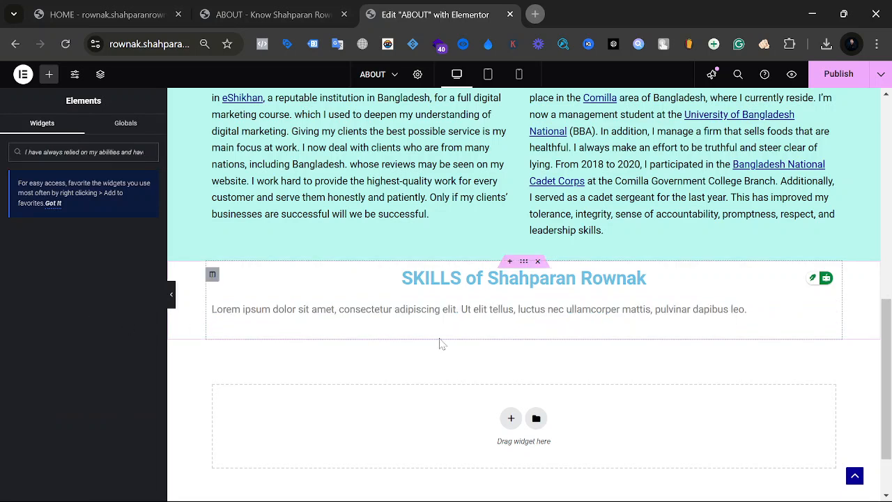
# Step: Open the paragraph's Text Editor settings, then bring the CapCut project 1222 forward
pyautogui.click(279, 317)
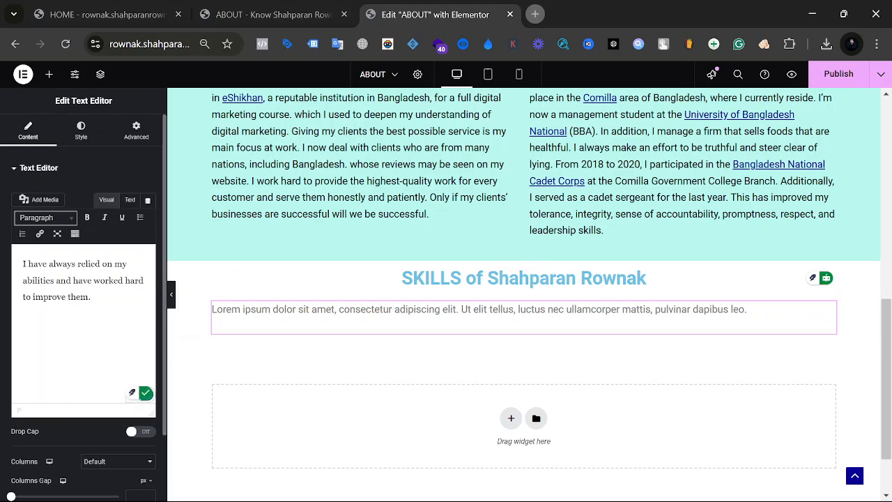
pyautogui.moveTo(539, 496)
pyautogui.click(573, 486)
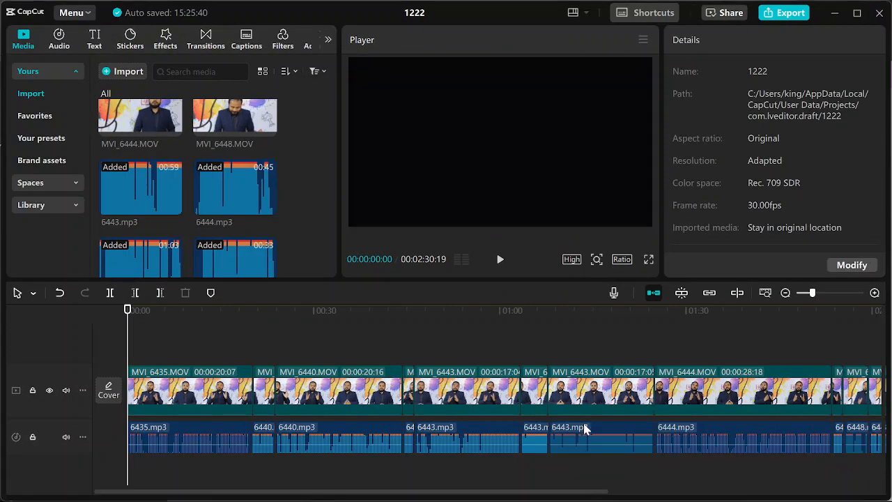
# Step: Back in Elementor, try pasting the copied sentence into the SKILLS paragraph
pyautogui.moveTo(557, 498)
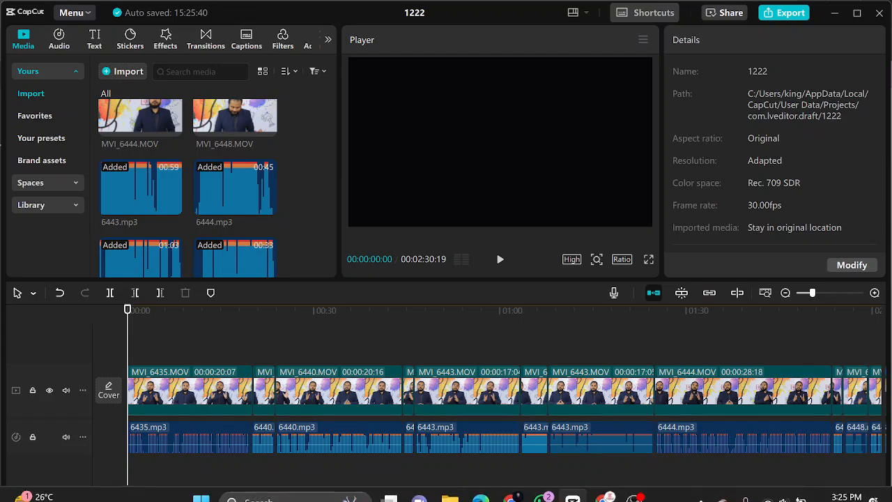
pyautogui.click(513, 485)
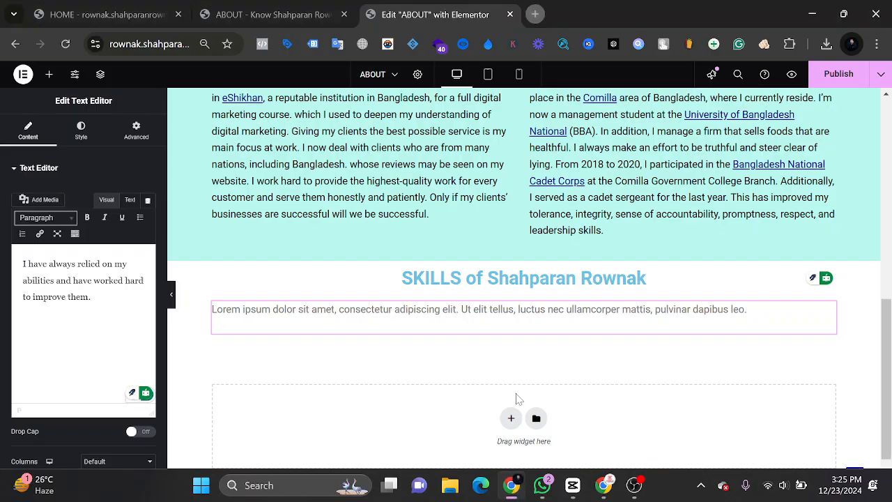
pyautogui.moveTo(91, 298); pyautogui.dragTo(23, 263)
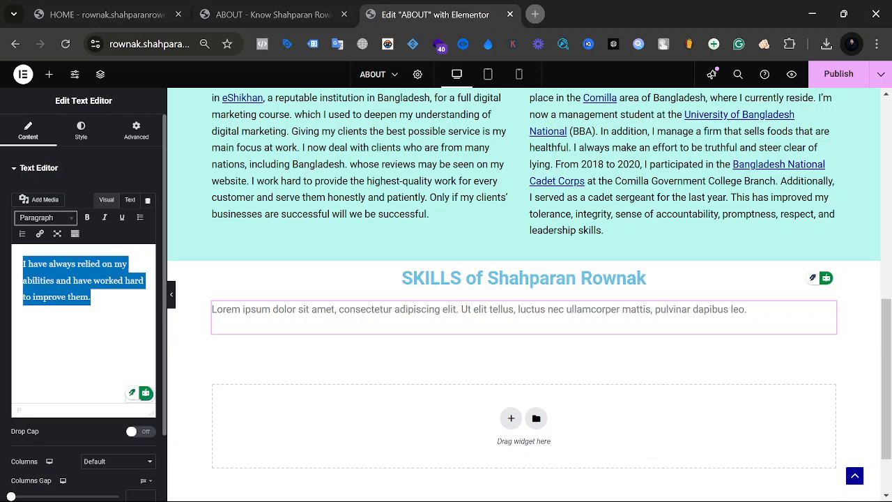
pyautogui.hotkey('ctrl', 'v')
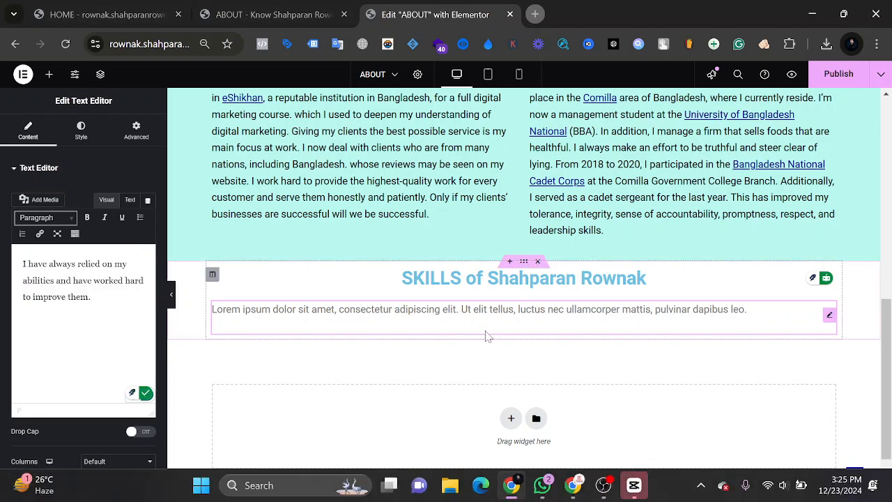
pyautogui.doubleClick(416, 311)
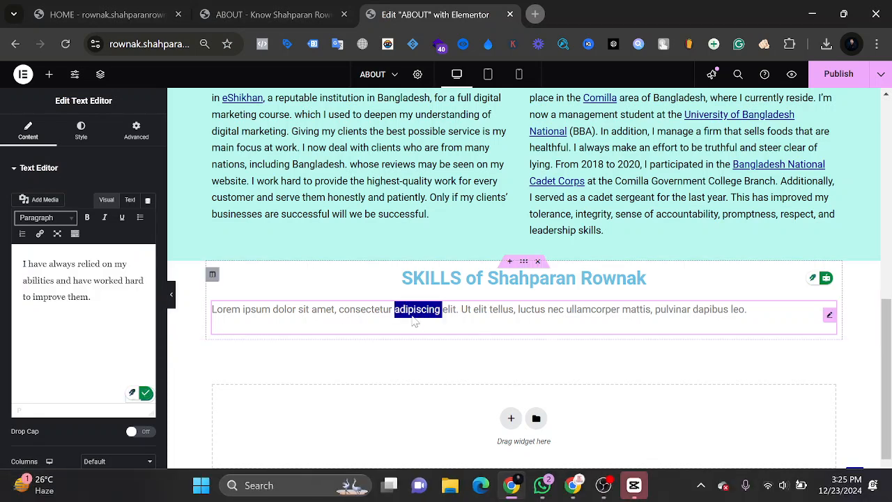
pyautogui.click(751, 313)
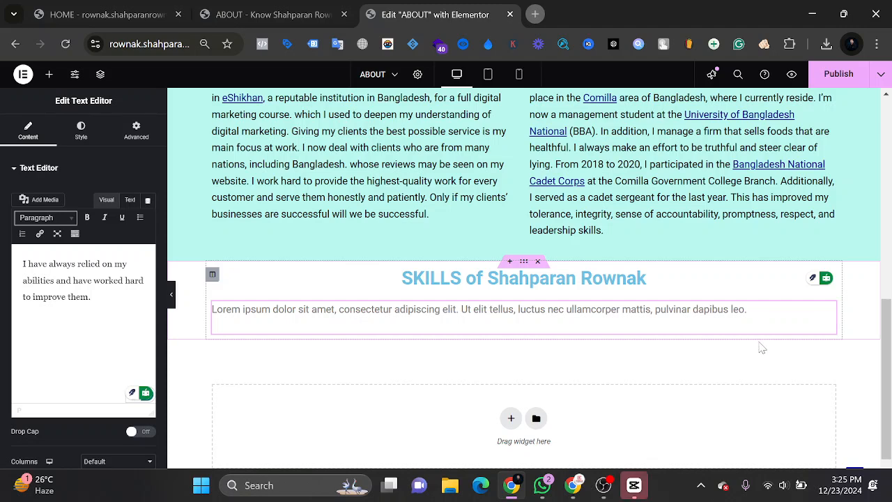
# Step: Close the CapCut and Google Drive windows
pyautogui.click(642, 488)
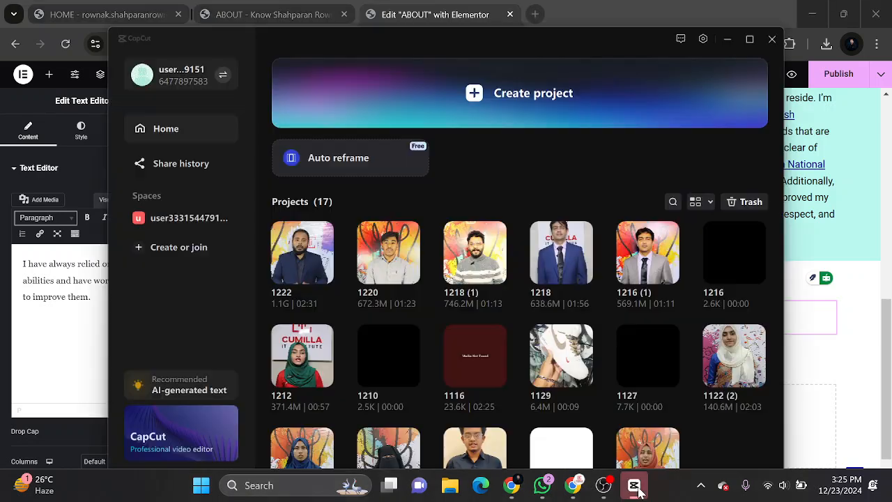
pyautogui.click(770, 40)
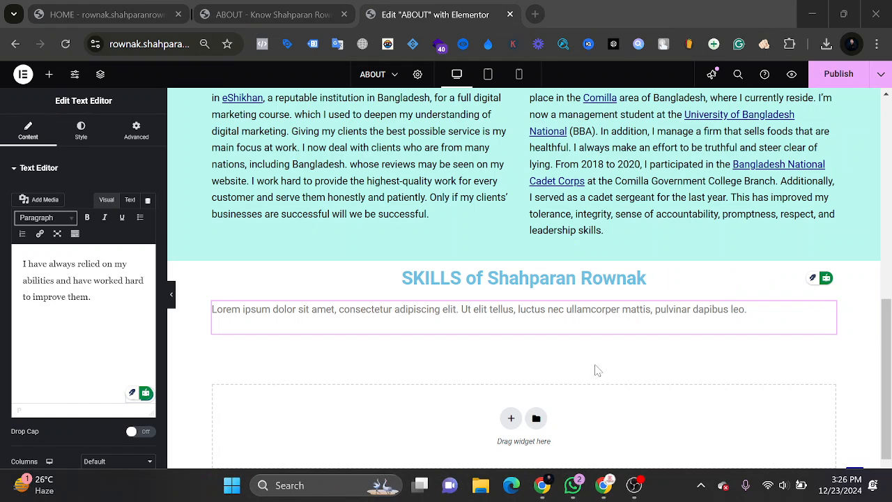
pyautogui.click(598, 478)
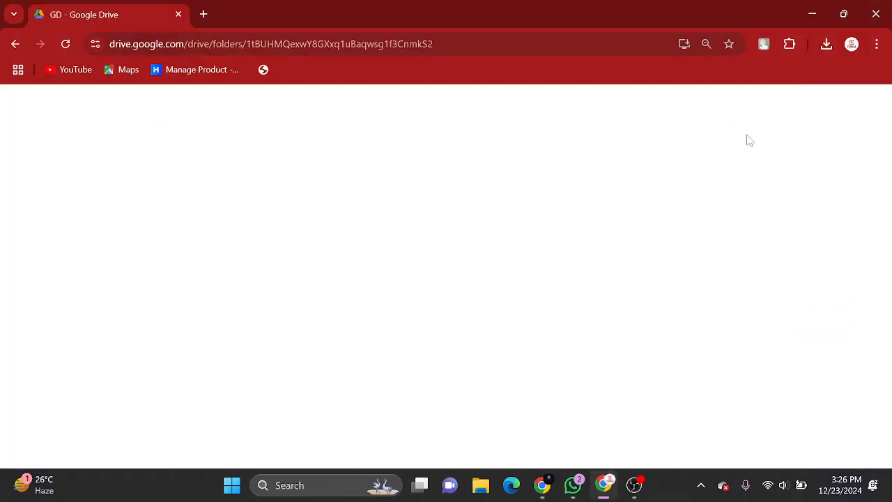
pyautogui.click(875, 14)
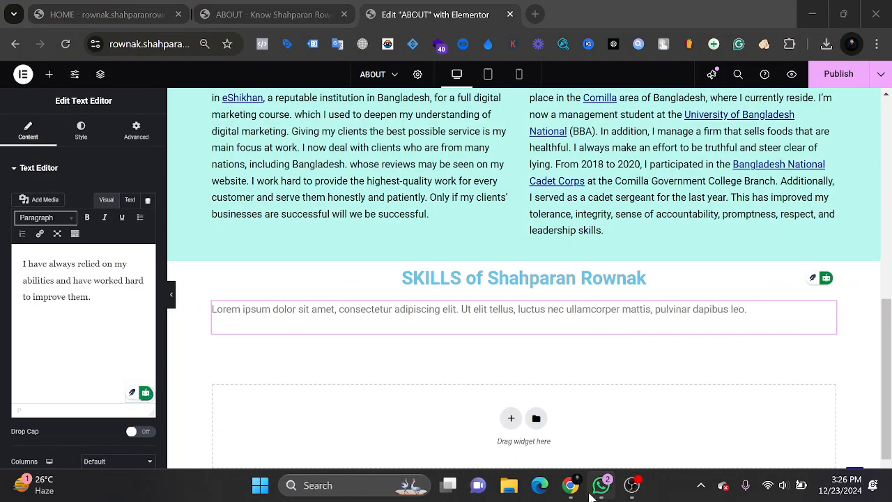
# Step: Paste over the placeholder paragraph, then delete the accidentally pasted MY CORPORATE LIFE heading
pyautogui.moveTo(578, 494)
pyautogui.click(347, 418)
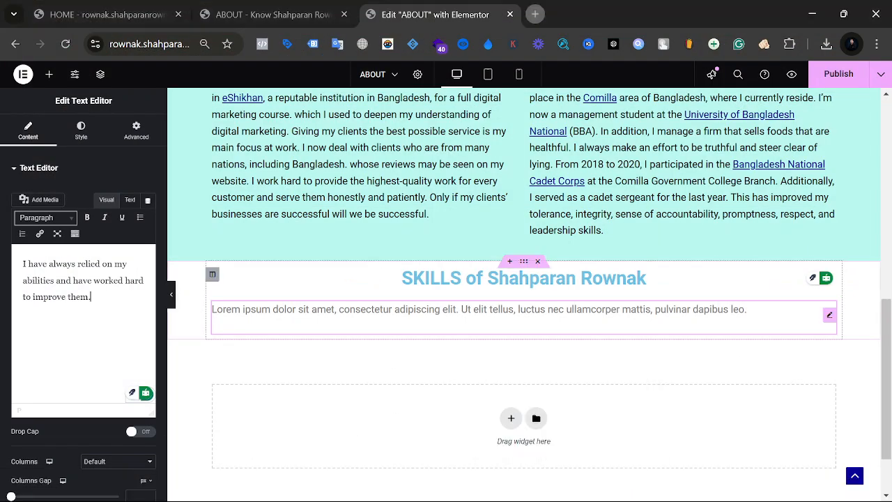
pyautogui.tripleClick(228, 310)
pyautogui.hotkey('ctrl', 'v')
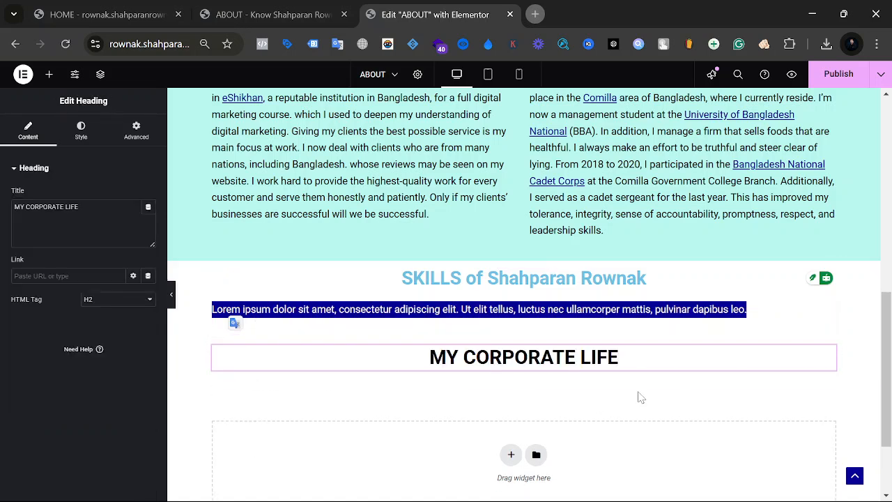
pyautogui.press('Delete')
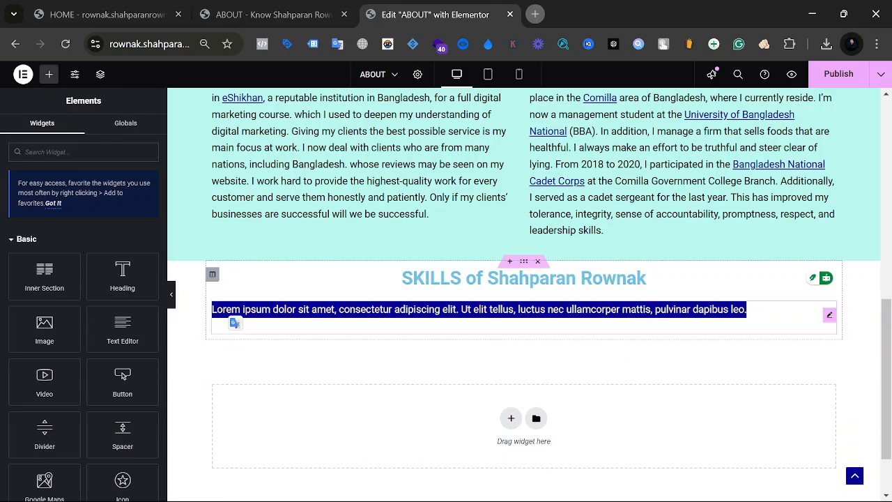
# Step: Paste 'I have always relied on my abilities and have worked hard to improve them.' over the Lorem ipsum paragraph
pyautogui.click(290, 9)
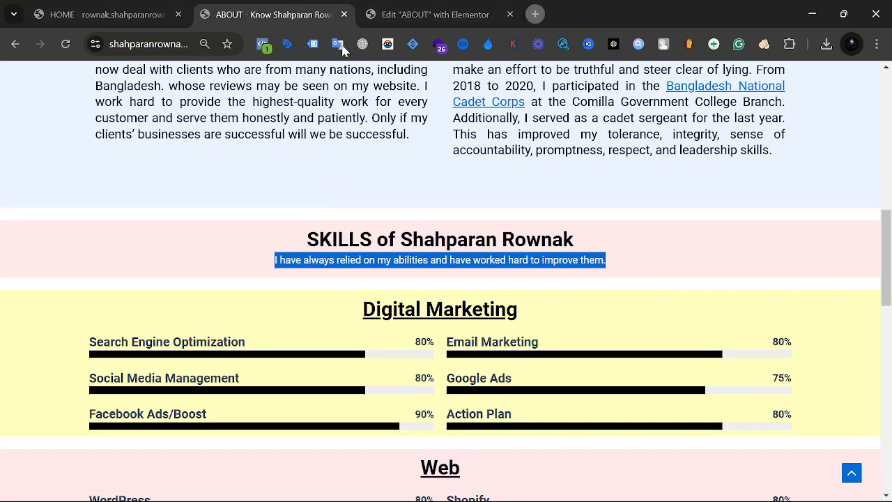
pyautogui.hotkey('ctrl', 'Tab')
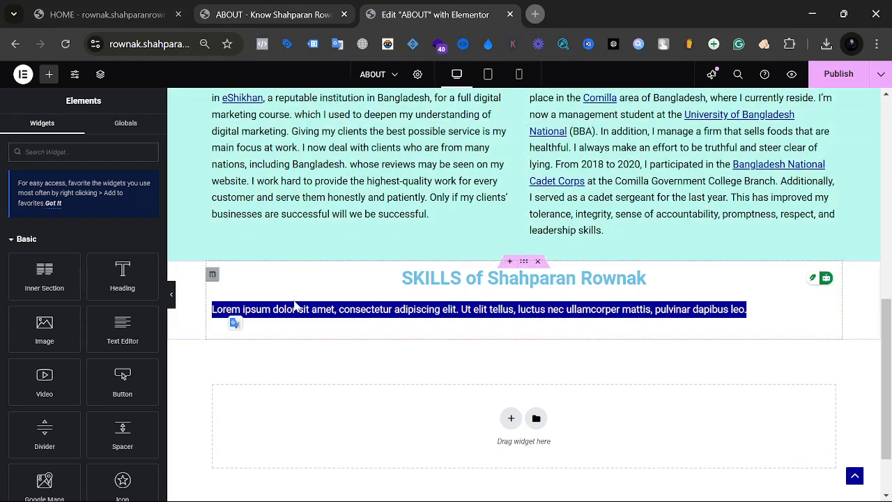
pyautogui.hotkey('ctrl', 'v')
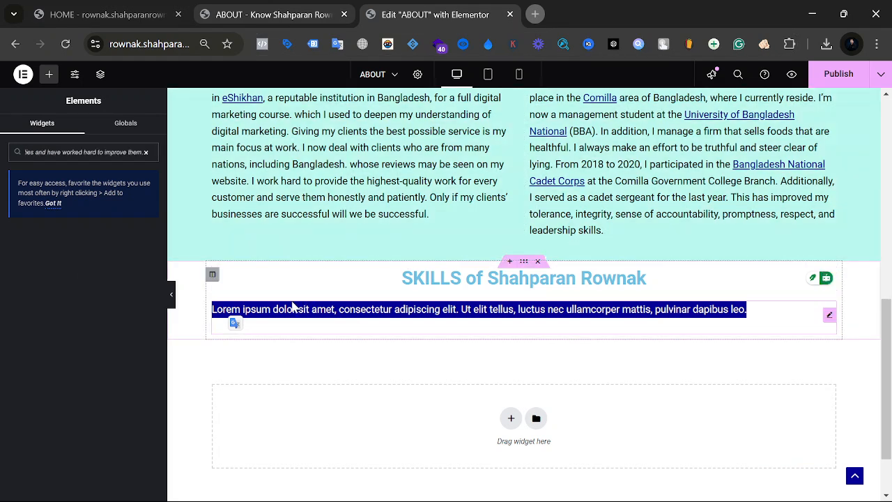
pyautogui.click(146, 153)
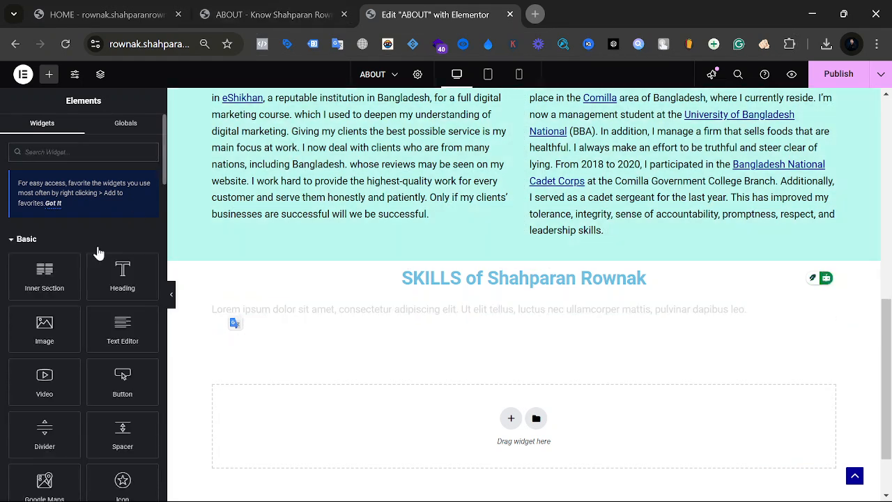
pyautogui.tripleClick(364, 330)
pyautogui.write('I have always relied on my abilities and have worked hard to improve them.')
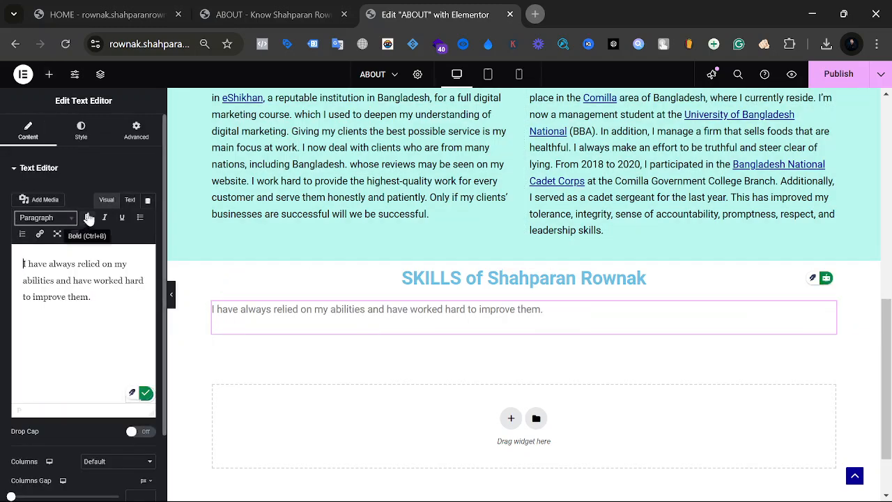
# Step: Centre-align the SKILLS paragraph text and compare with the live ABOUT page
pyautogui.click(78, 133)
pyautogui.click(119, 195)
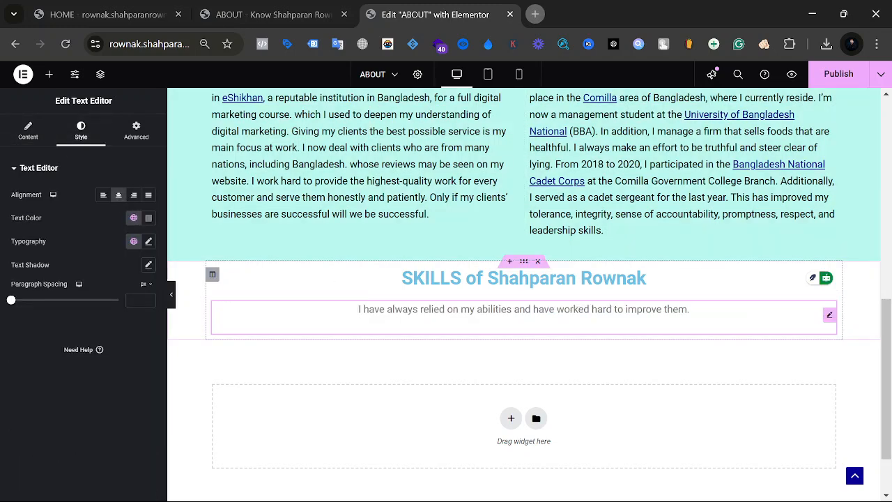
pyautogui.click(313, 8)
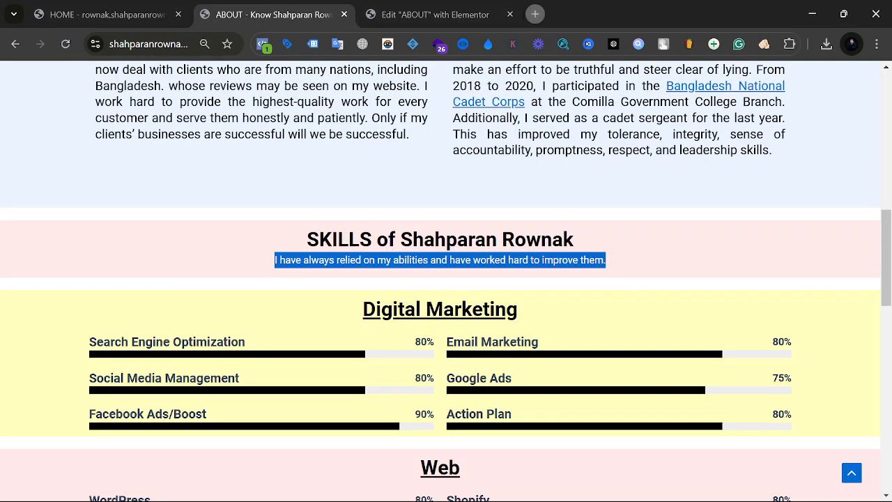
pyautogui.click(440, 260)
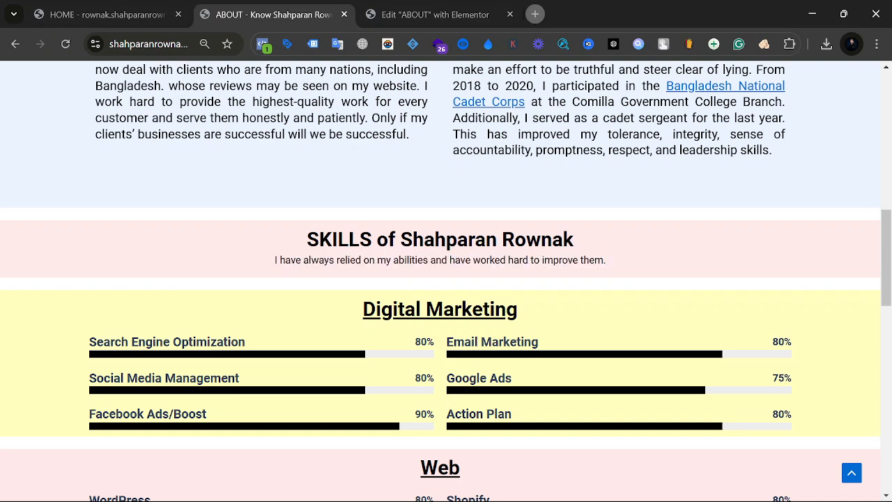
pyautogui.click(394, 7)
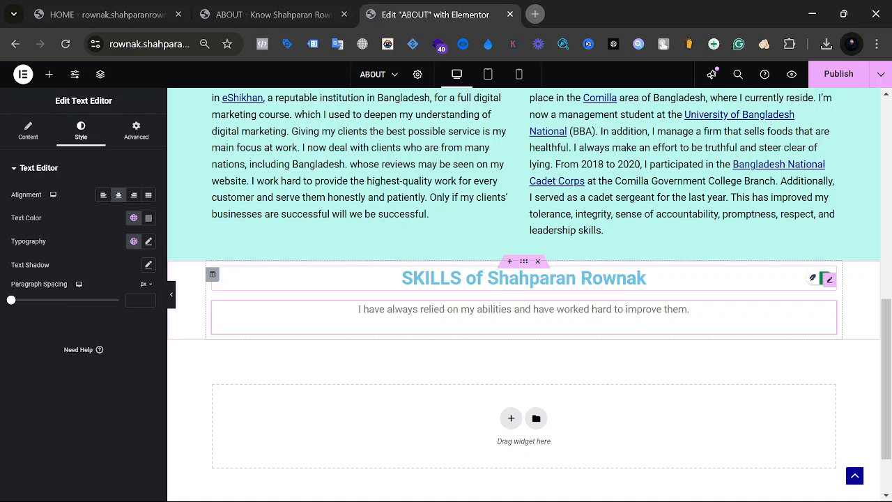
# Step: Lower the SKILLS paragraph's linked margin to about -22 px to tuck it under the heading
pyautogui.click(460, 297)
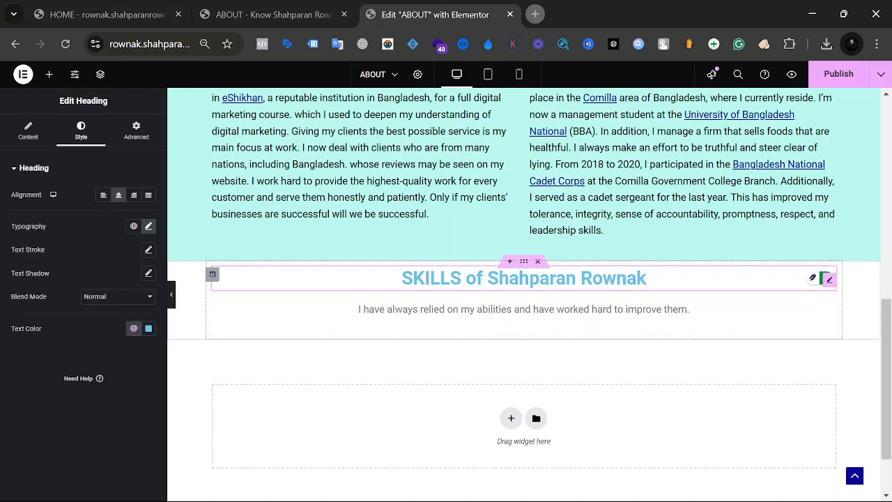
pyautogui.click(460, 305)
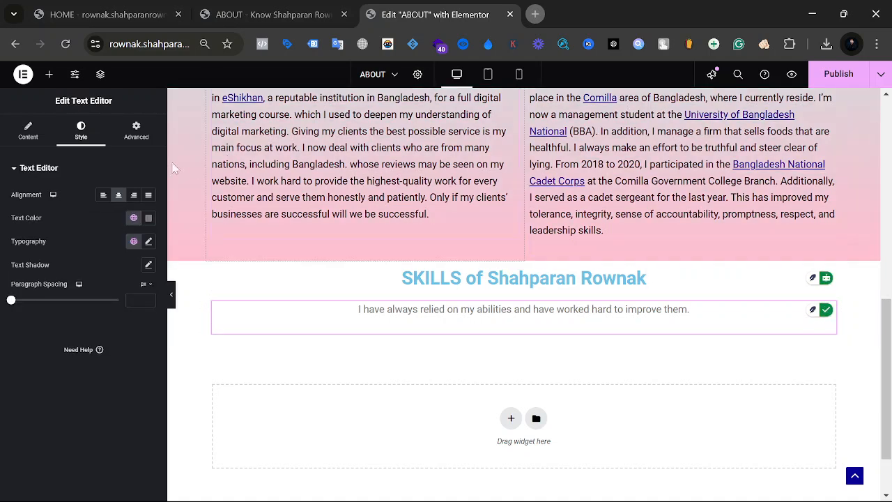
pyautogui.click(116, 132)
pyautogui.click(136, 131)
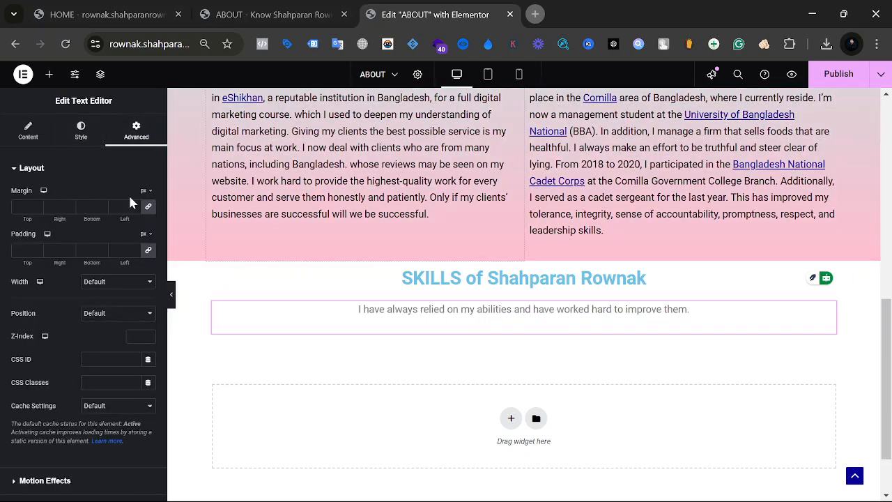
pyautogui.click(69, 209)
pyautogui.click(69, 209)
pyautogui.click(69, 209)
pyautogui.click(69, 209)
pyautogui.click(69, 209)
pyautogui.click(69, 209)
pyautogui.click(69, 209)
pyautogui.click(69, 209)
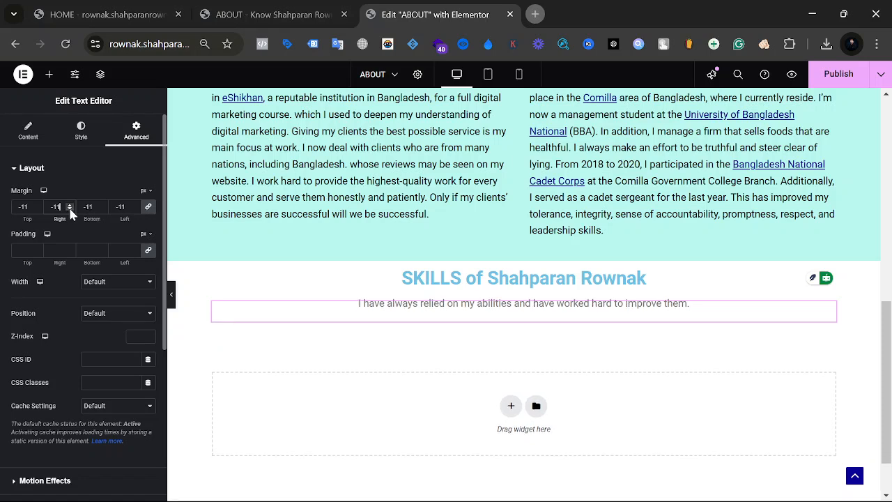
pyautogui.click(69, 209)
pyautogui.click(69, 209)
pyautogui.click(69, 209)
pyautogui.click(69, 209)
pyautogui.click(69, 209)
pyautogui.click(69, 209)
pyautogui.click(69, 209)
pyautogui.click(69, 209)
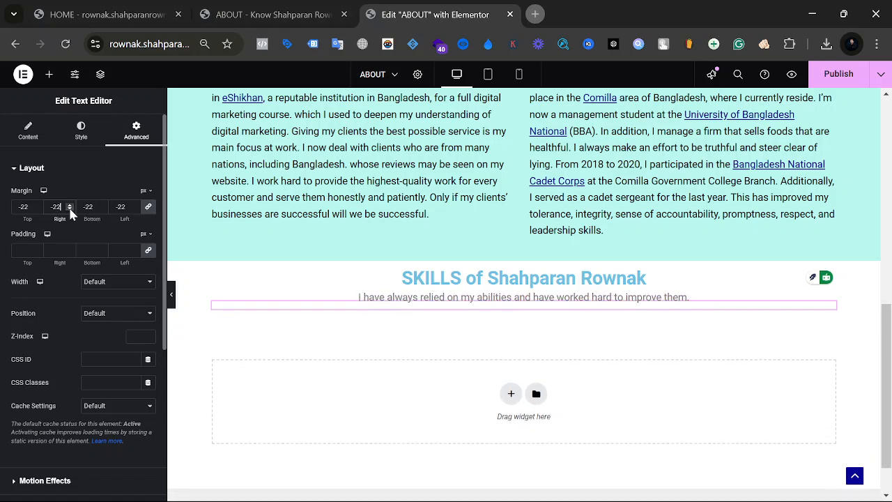
pyautogui.click(69, 209)
pyautogui.click(69, 209)
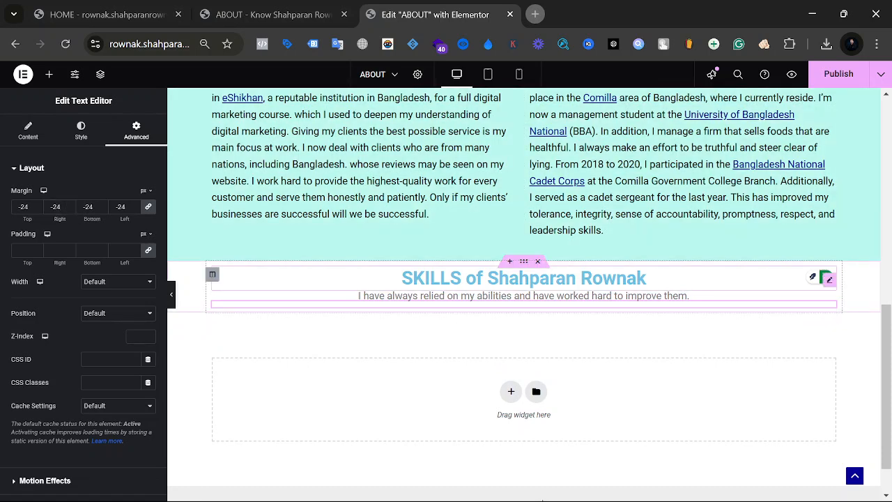
# Step: Set the SKILLS heading's text colour to bright red
pyautogui.click(432, 278)
pyautogui.doubleClick(432, 278)
pyautogui.tripleClick(432, 278)
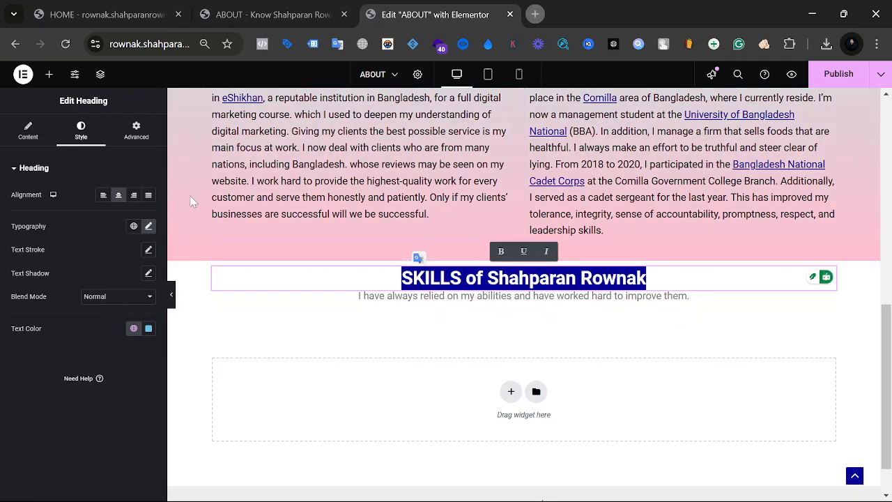
pyautogui.click(147, 226)
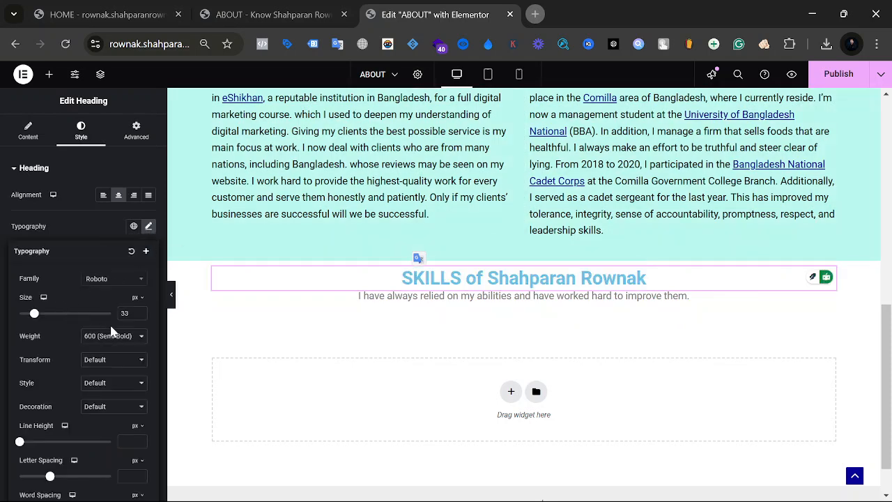
pyautogui.click(101, 236)
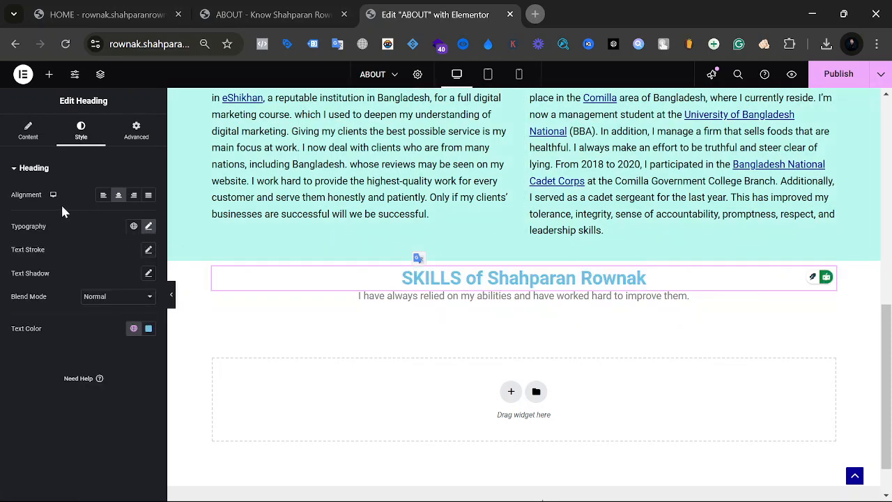
pyautogui.click(56, 131)
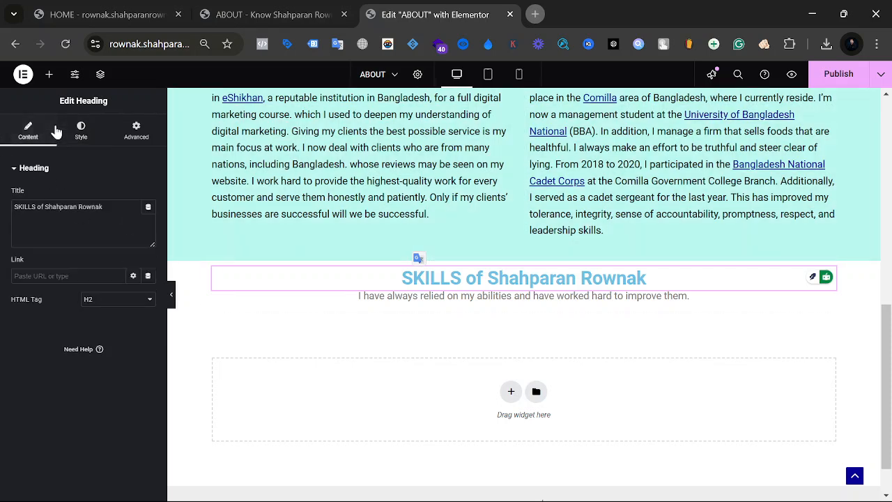
pyautogui.click(84, 131)
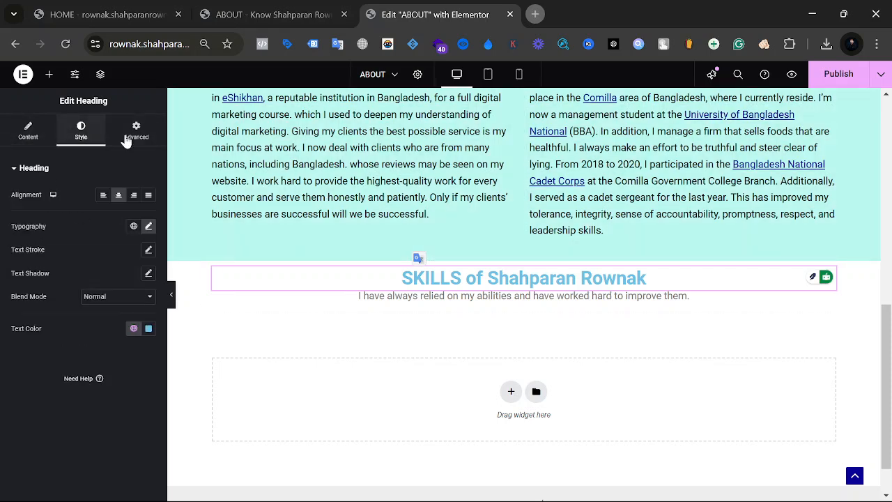
pyautogui.click(147, 227)
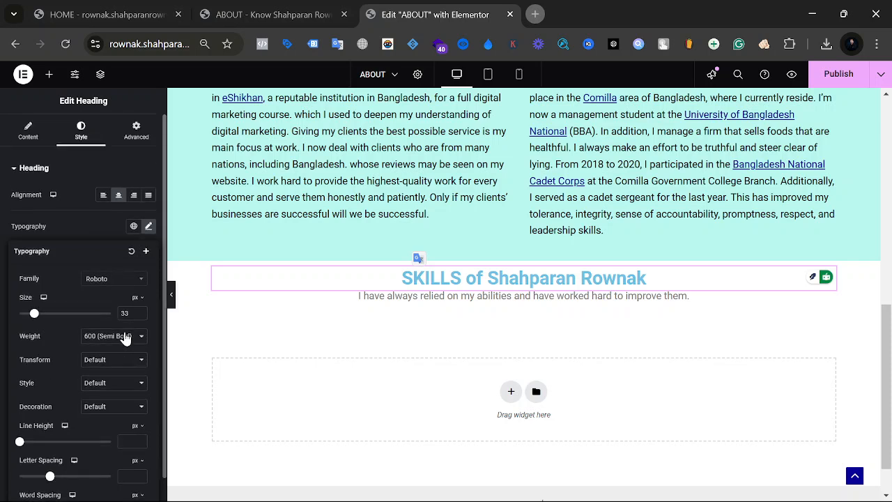
pyautogui.click(84, 233)
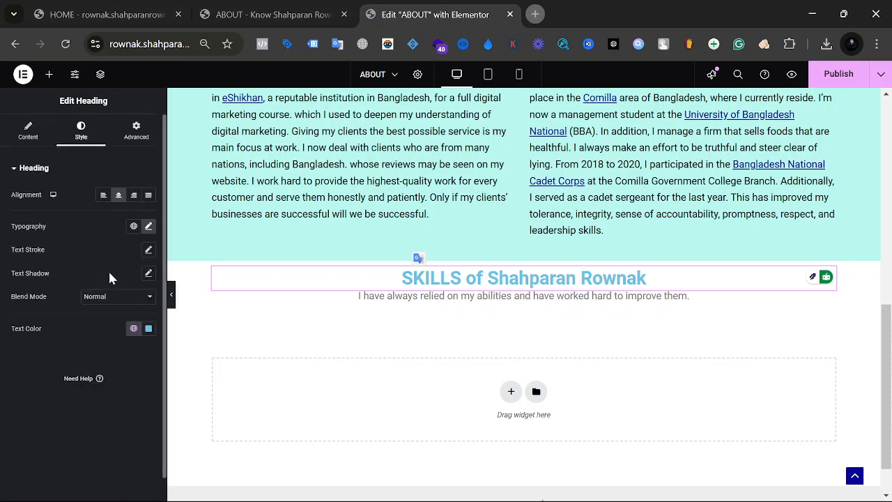
pyautogui.click(149, 328)
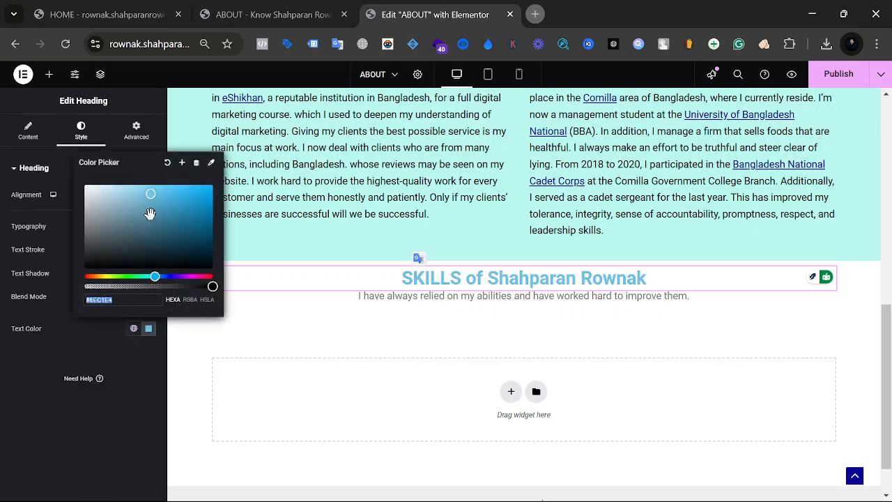
pyautogui.moveTo(152, 276); pyautogui.dragTo(84, 277)
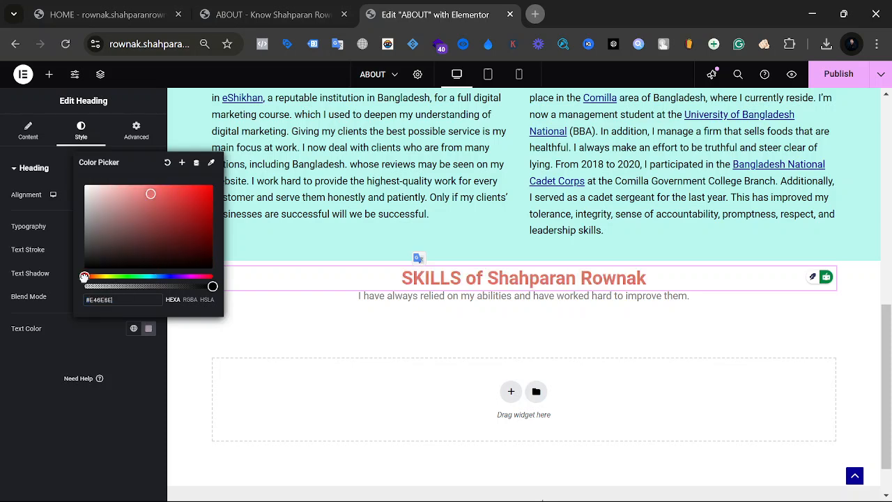
pyautogui.moveTo(149, 195); pyautogui.dragTo(278, 178)
# Step: Set the subtitle sentence's text colour to black
pyautogui.click(358, 295)
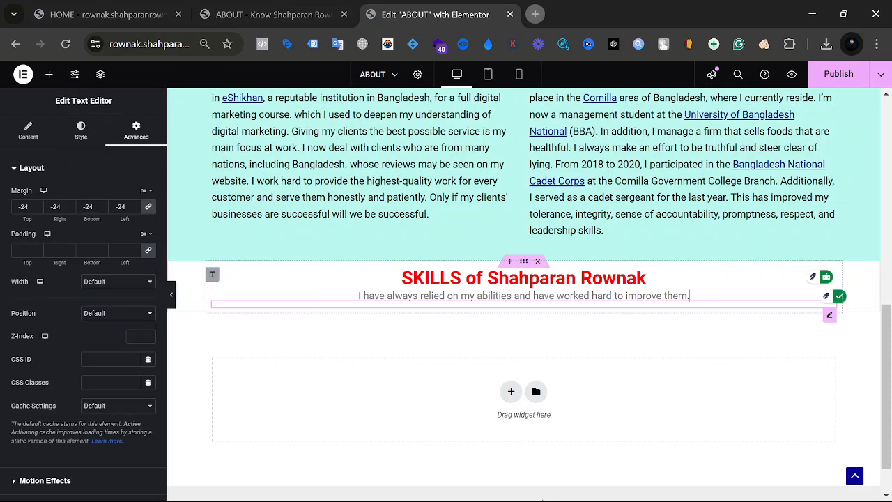
pyautogui.moveTo(358, 295); pyautogui.dragTo(689, 296)
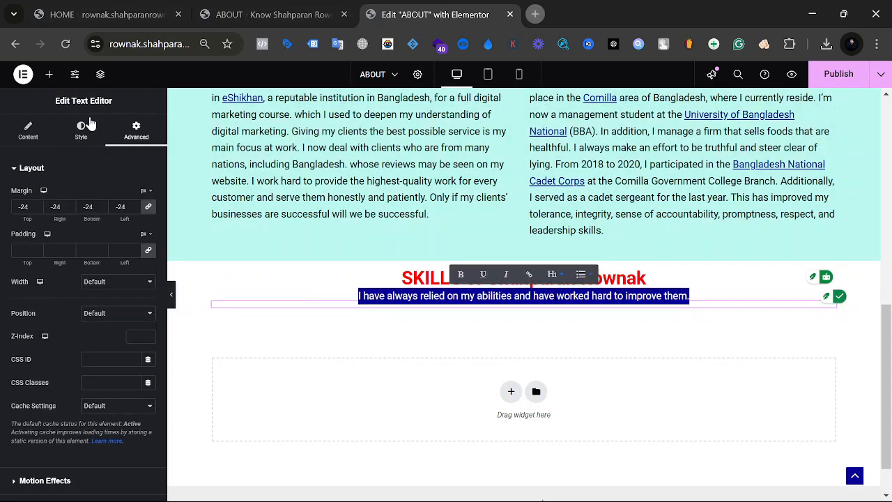
pyautogui.click(81, 132)
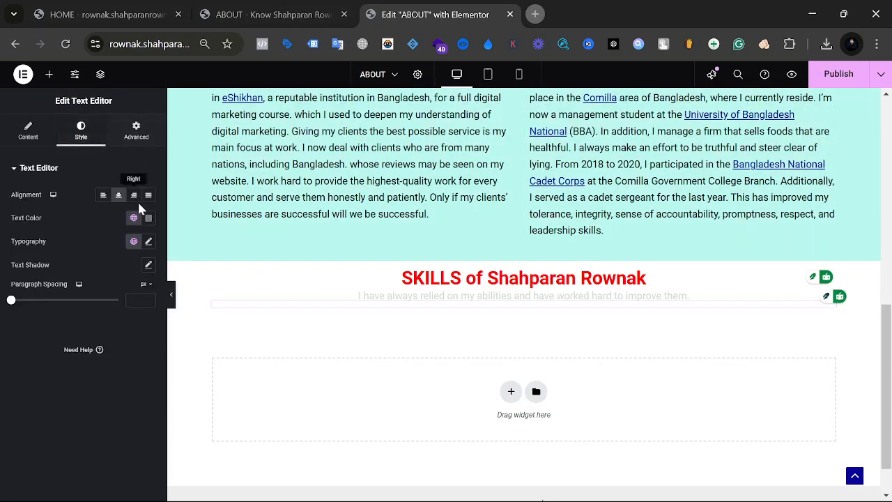
pyautogui.click(148, 217)
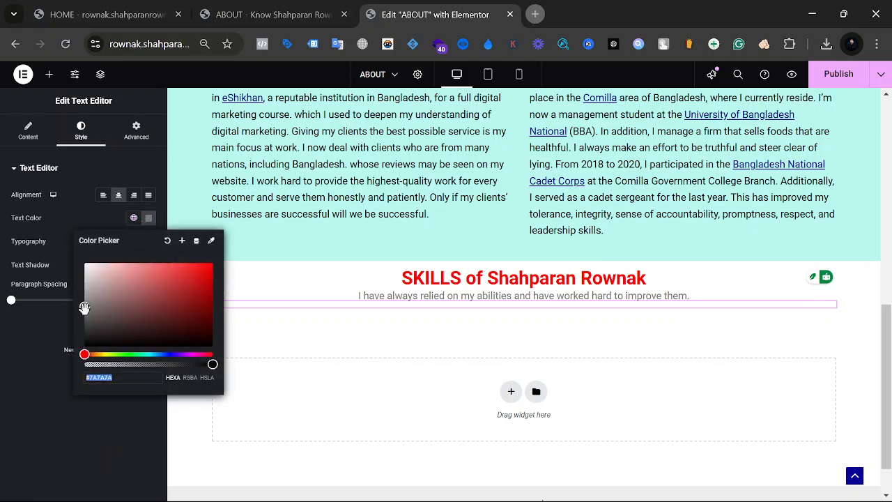
pyautogui.moveTo(84, 309); pyautogui.dragTo(21, 396)
pyautogui.click(2, 359)
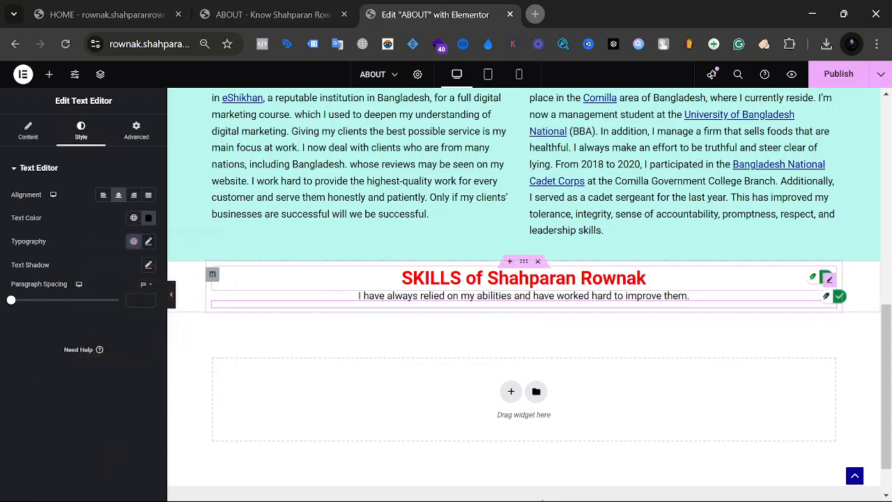
pyautogui.click(524, 261)
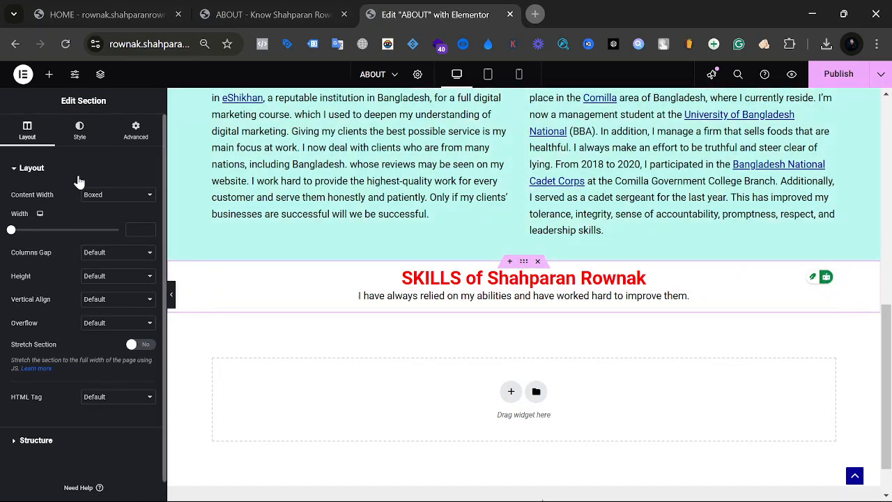
# Step: Give the SKILLS section a classic light cyan #7BECFF background
pyautogui.click(81, 131)
pyautogui.click(105, 219)
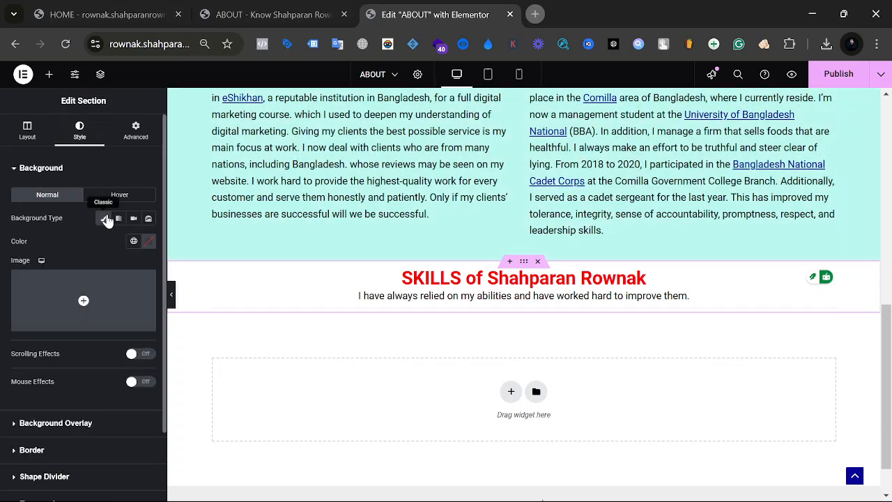
pyautogui.click(143, 241)
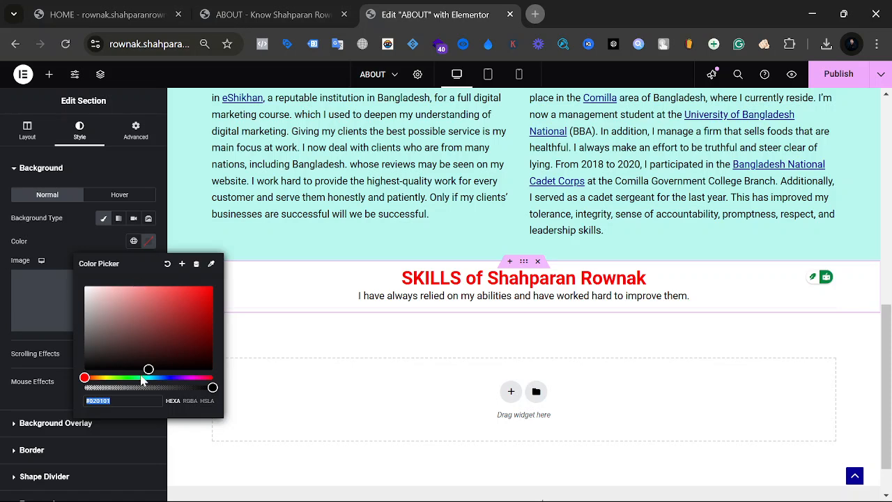
pyautogui.moveTo(141, 379); pyautogui.dragTo(152, 274)
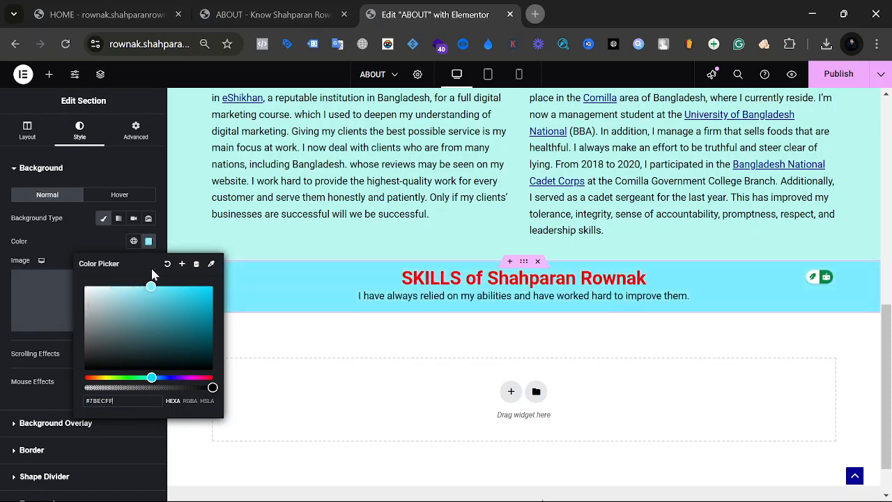
pyautogui.click(152, 169)
pyautogui.scroll(-1, 460, 271)
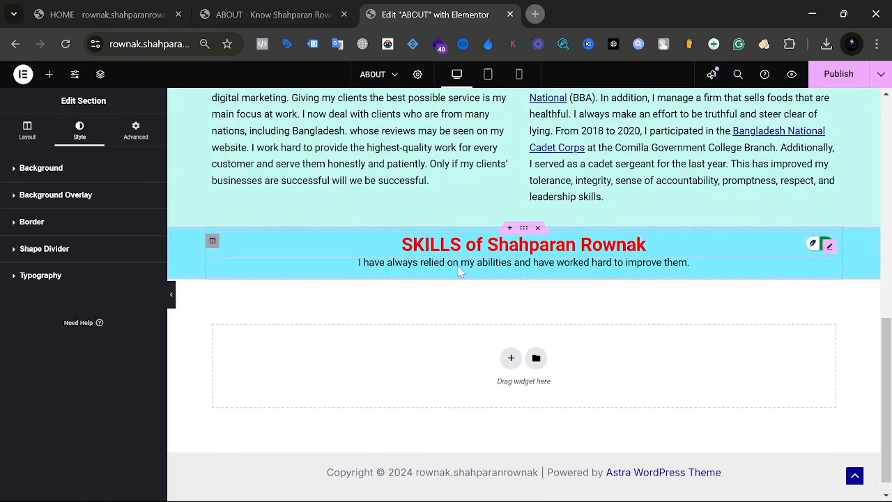
# Step: View the live ABOUT page and highlight its Digital Marketing heading
pyautogui.click(305, 13)
pyautogui.moveTo(349, 312)
pyautogui.mouseDown()
pyautogui.moveTo(601, 331)
pyautogui.moveTo(343, 308)
pyautogui.mouseUp()
pyautogui.click(569, 311)
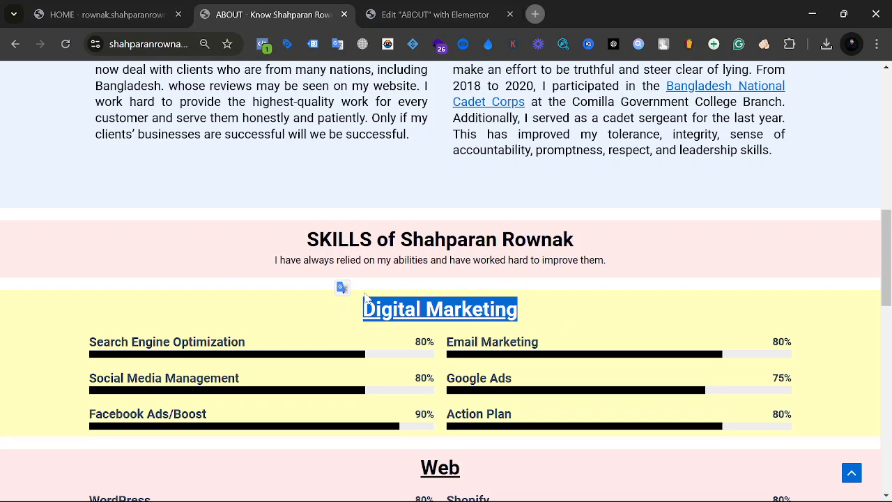
# Step: Add a new one-column section below the SKILLS heading in the editor
pyautogui.click(511, 7)
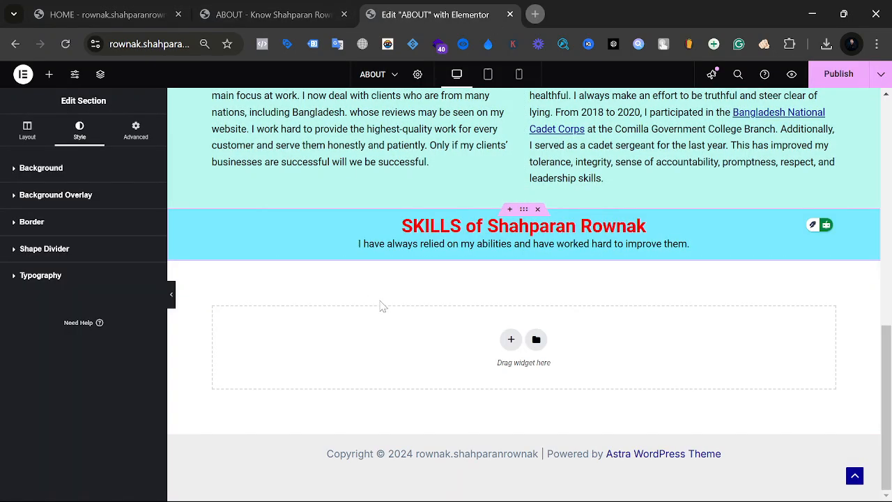
pyautogui.click(508, 338)
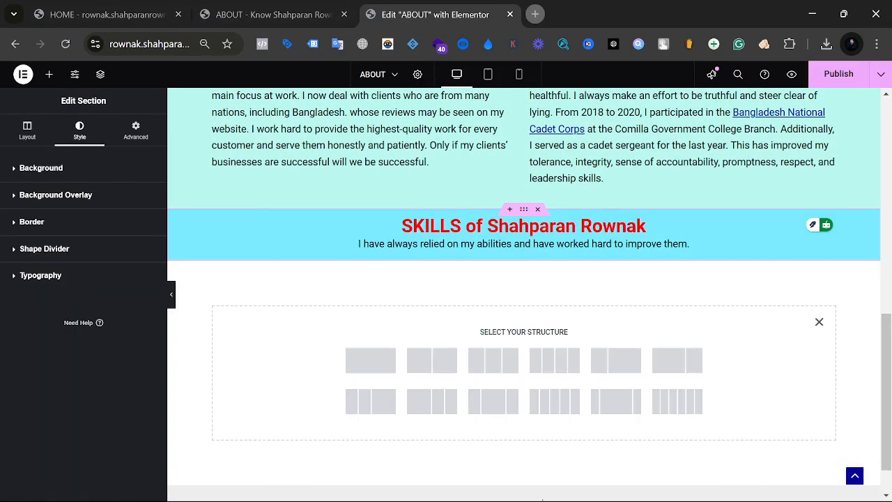
pyautogui.click(390, 366)
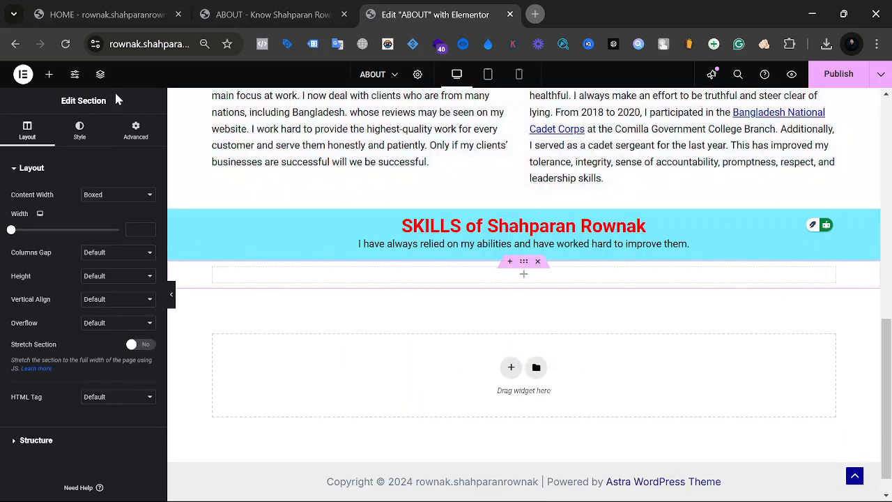
# Step: Add a Heading widget to the new section titled 'Digital Marketing'
pyautogui.click(49, 74)
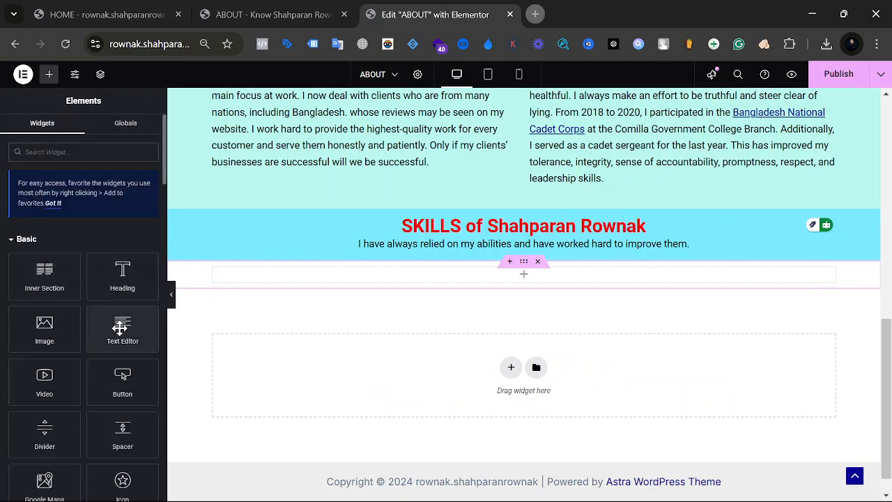
pyautogui.moveTo(120, 277); pyautogui.dragTo(192, 288)
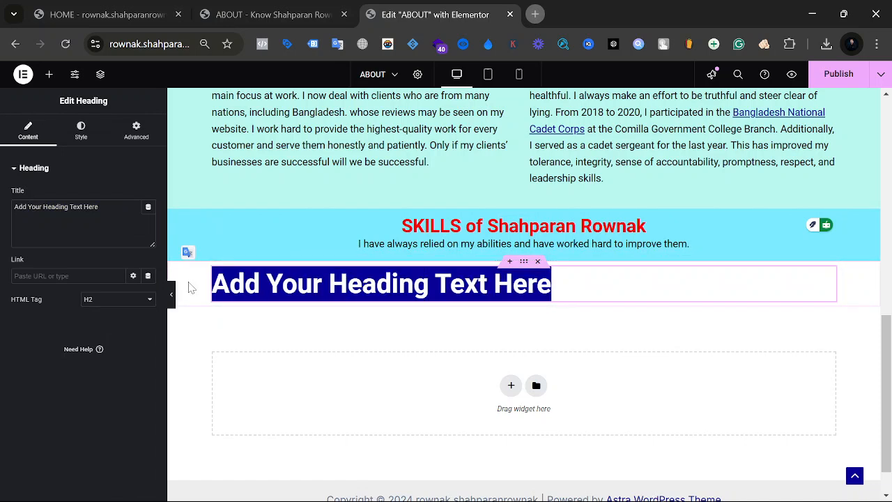
pyautogui.write('MY CORPORATE LIFE')
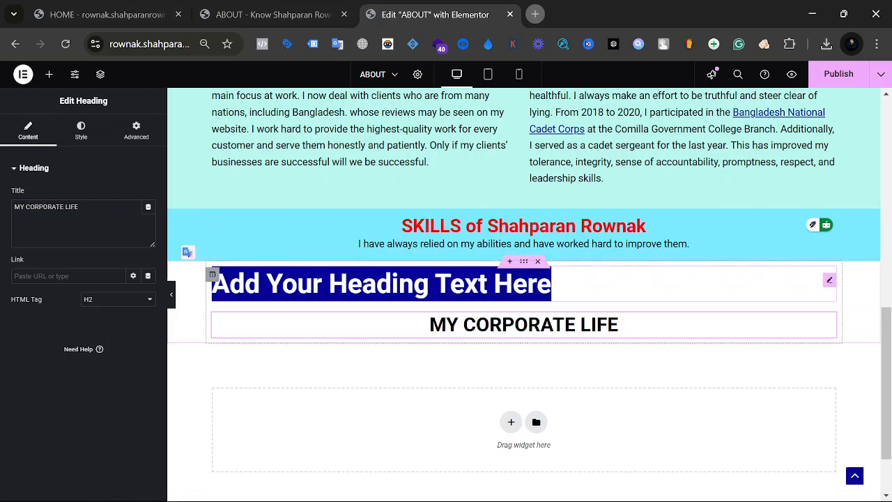
pyautogui.hotkey('ctrl', 'z')
pyautogui.tripleClick(331, 287)
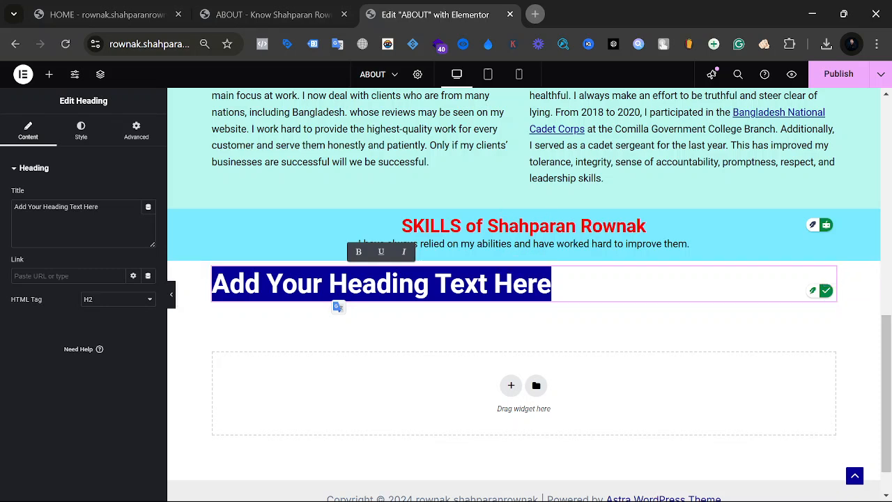
pyautogui.tripleClick(56, 207)
pyautogui.write('Di')
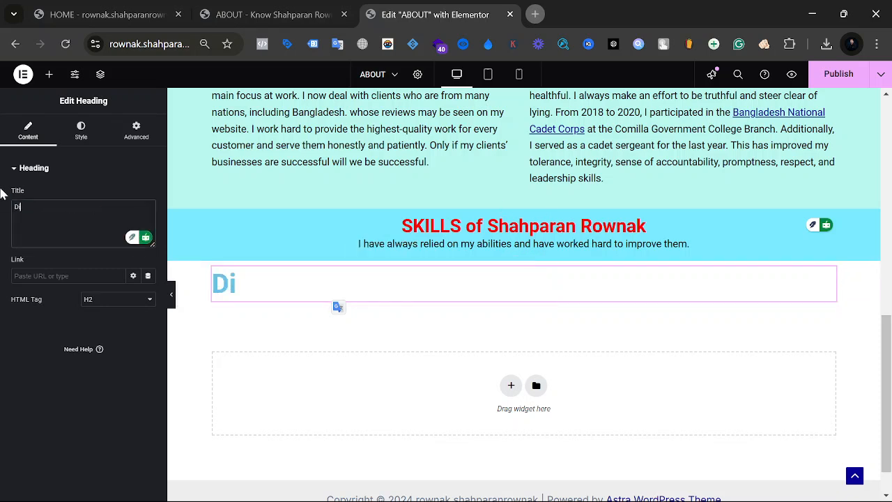
pyautogui.write('i')
pyautogui.press('BackSpace')
pyautogui.write('gi')
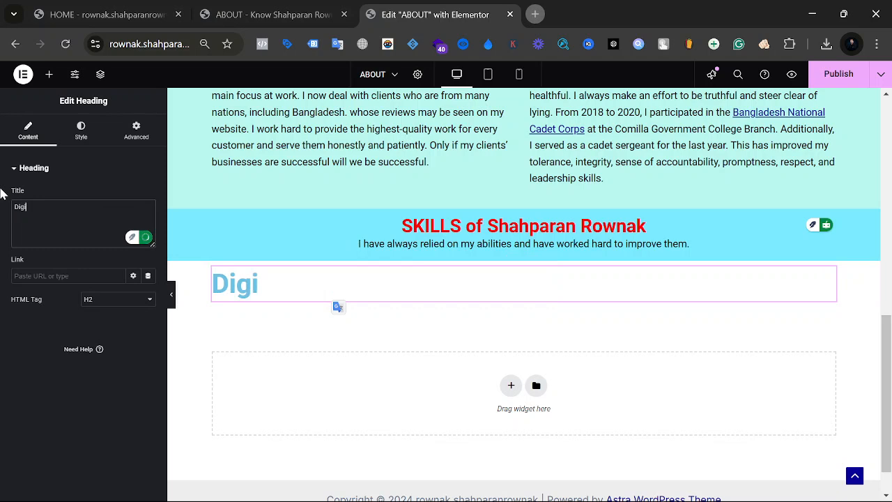
pyautogui.write('tal')
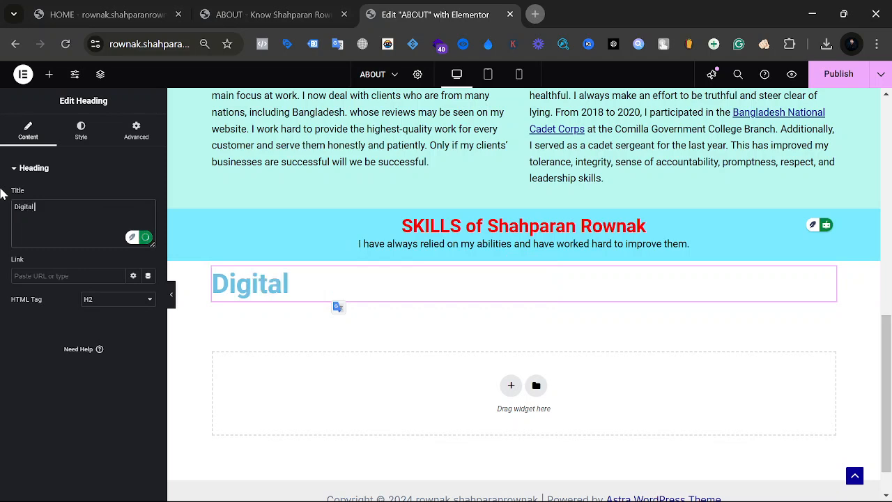
pyautogui.write(' Marketing')
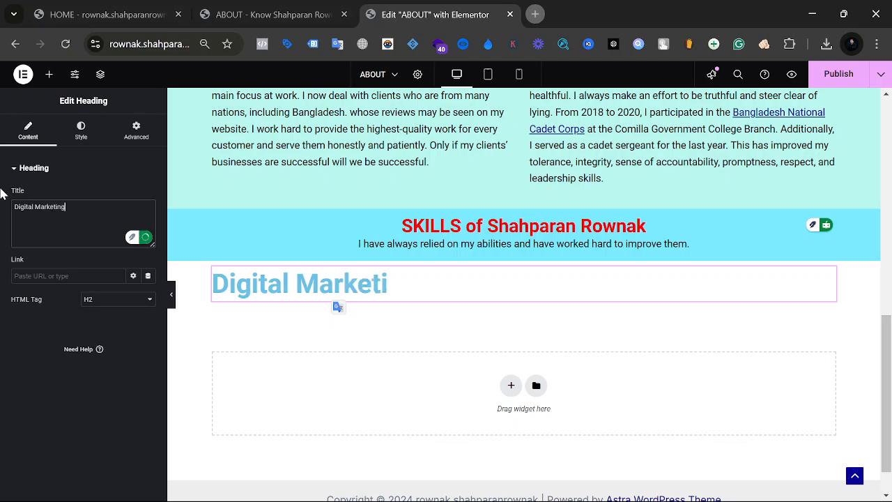
# Step: Make the Digital Marketing heading 30 px and centred, then view the live ABOUT page
pyautogui.moveTo(490, 303); pyautogui.dragTo(207, 282)
pyautogui.click(81, 142)
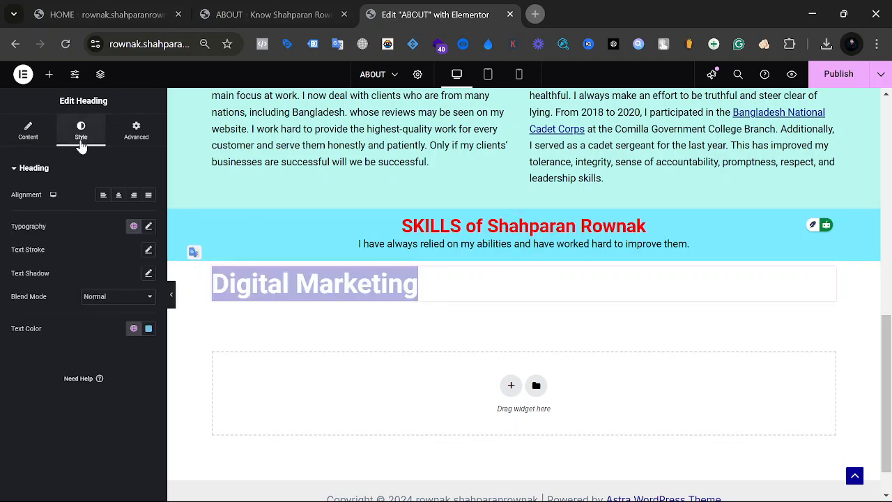
pyautogui.click(148, 226)
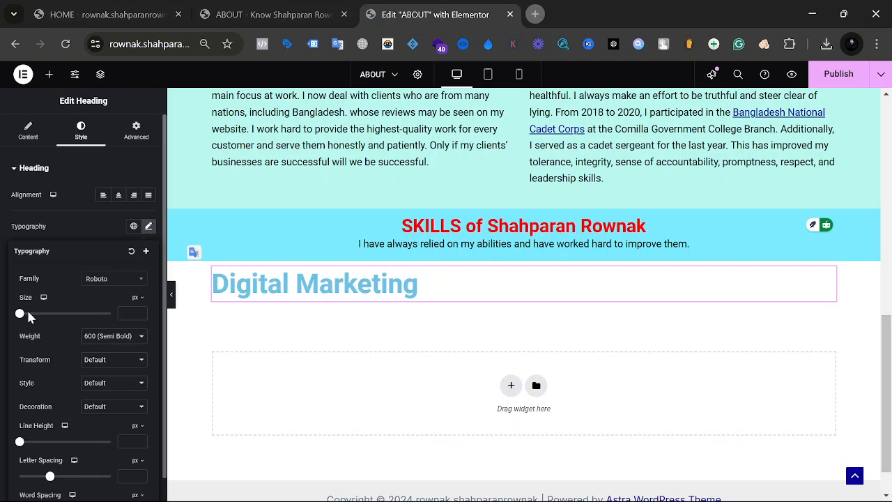
pyautogui.moveTo(21, 317); pyautogui.dragTo(35, 325)
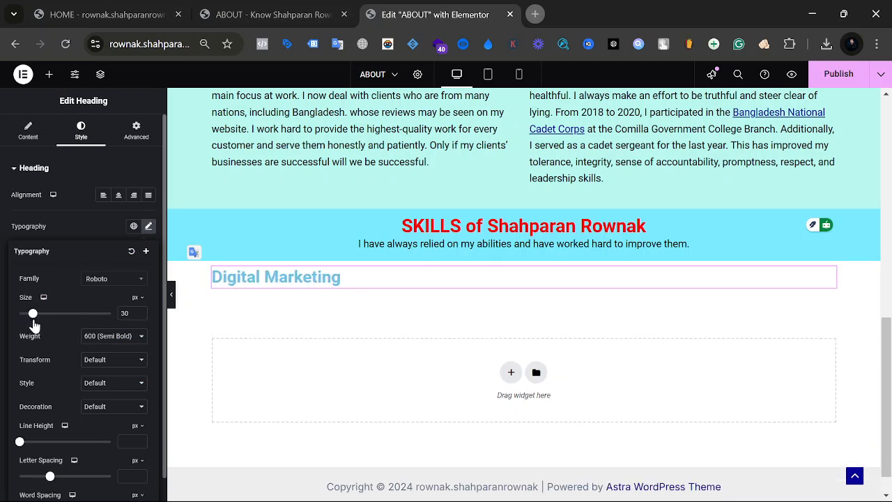
pyautogui.click(122, 201)
pyautogui.click(140, 163)
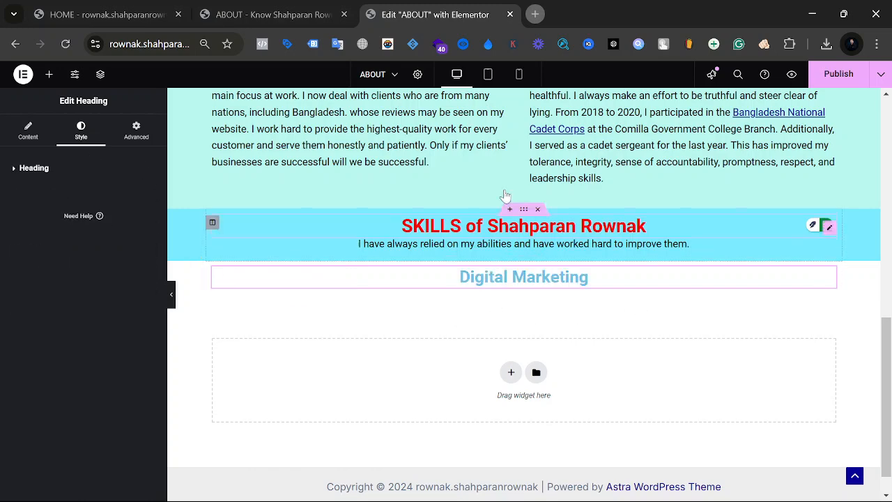
pyautogui.click(342, 5)
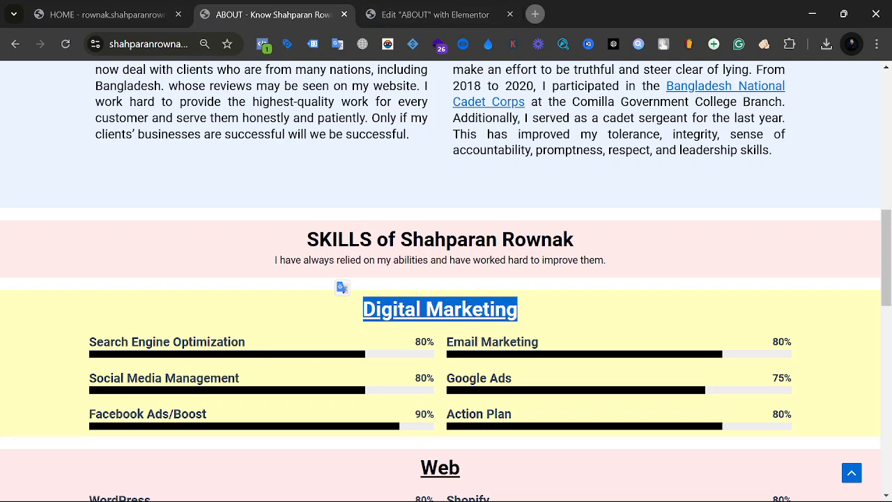
# Step: Select the Digital Marketing heading and skill rows on the live page for reference
pyautogui.moveTo(118, 338); pyautogui.dragTo(160, 443)
pyautogui.click(35, 322)
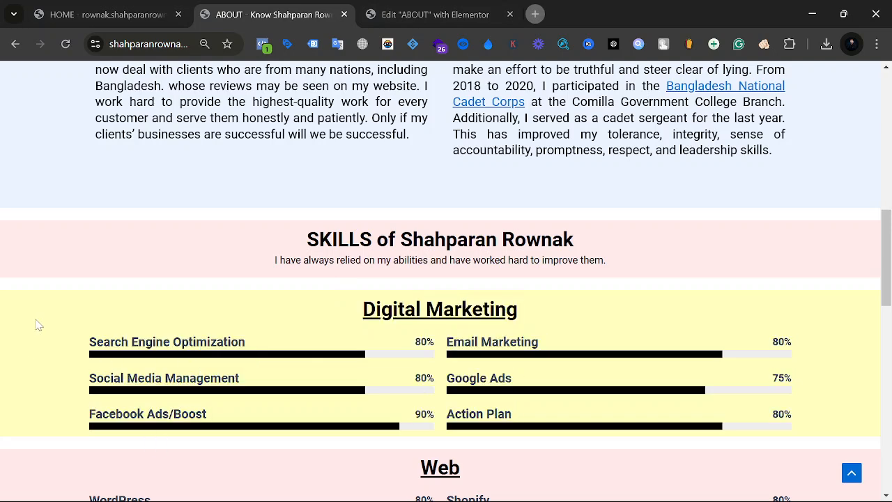
pyautogui.moveTo(38, 325); pyautogui.dragTo(811, 400)
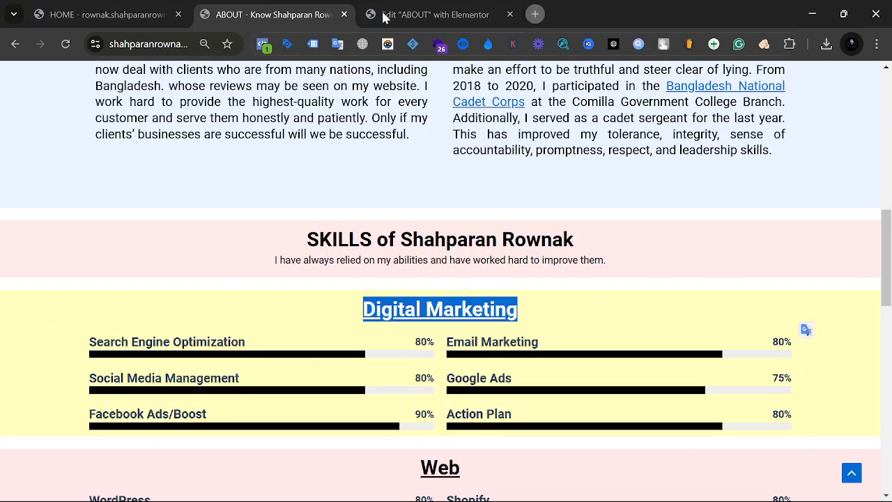
# Step: Add a two-column section under Digital Marketing and search the widgets for 'pro'
pyautogui.click(383, 16)
pyautogui.click(508, 373)
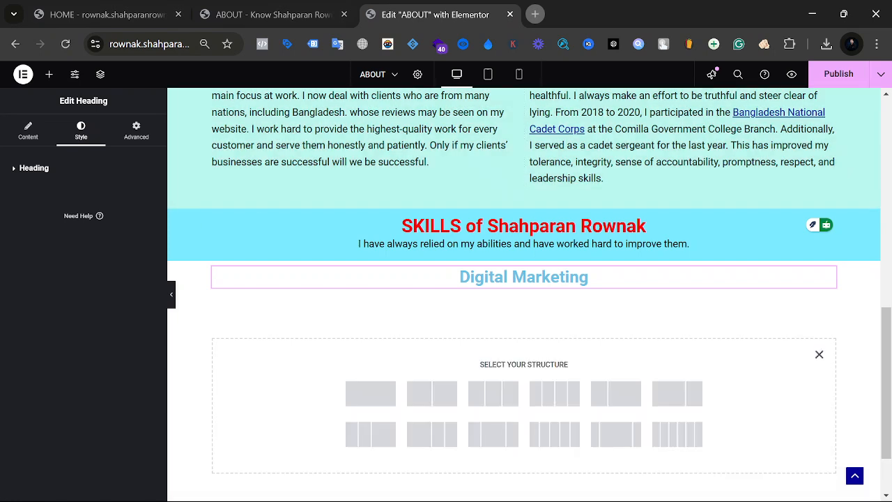
pyautogui.click(416, 405)
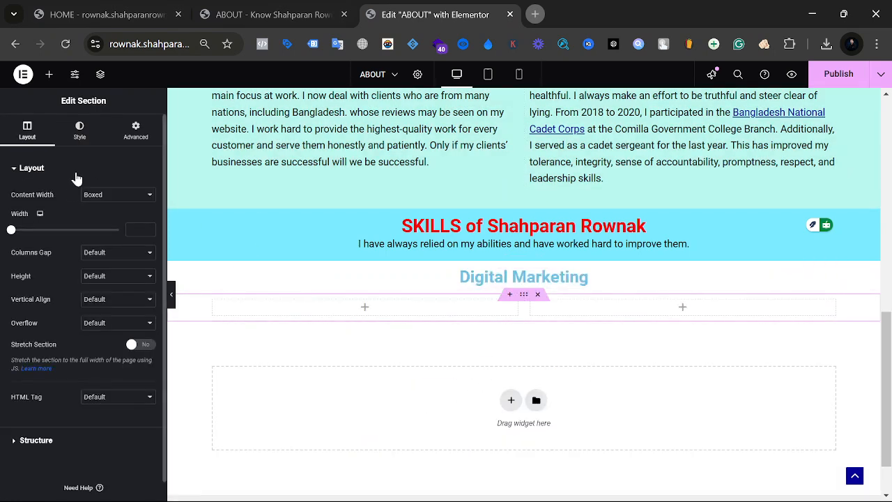
pyautogui.click(49, 73)
pyautogui.write('pro')
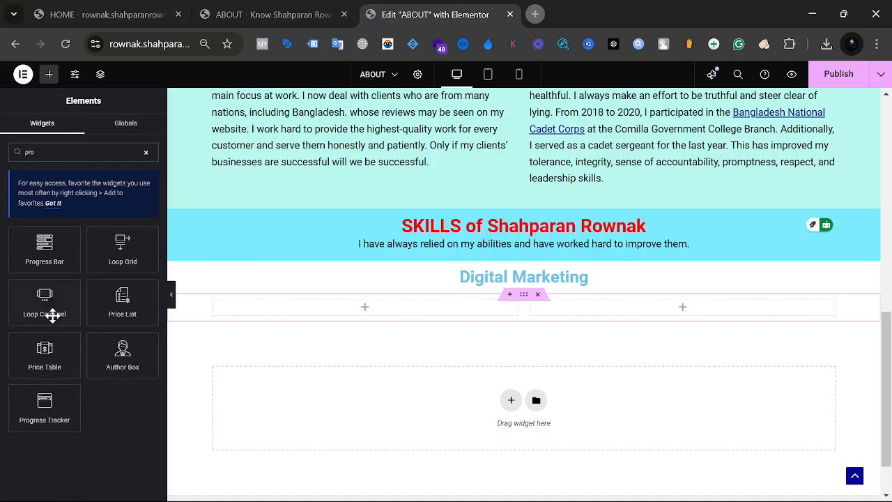
# Step: Place a Progress Bar in the left column and paste a second copy below it
pyautogui.moveTo(44, 243); pyautogui.dragTo(273, 302)
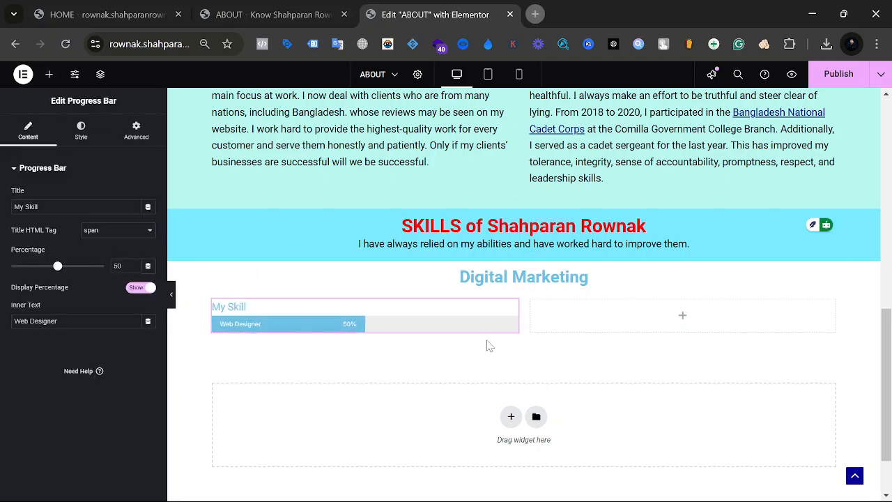
pyautogui.rightClick(511, 315)
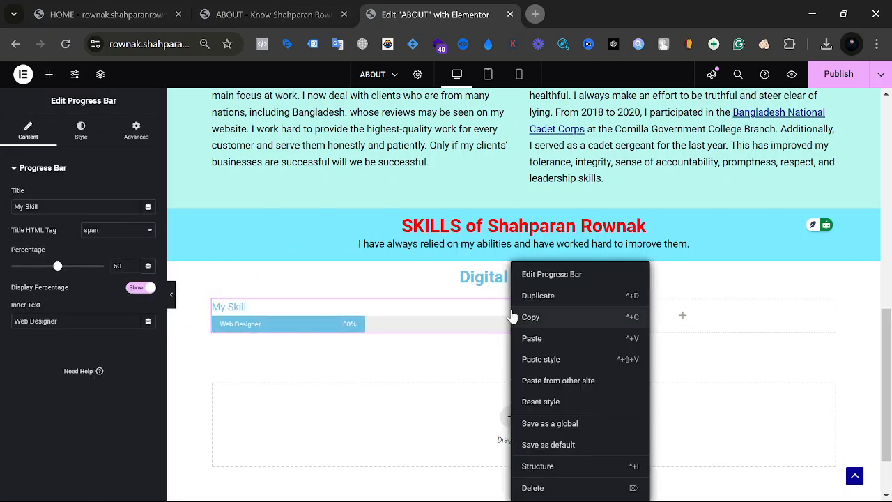
pyautogui.click(530, 317)
pyautogui.rightClick(451, 338)
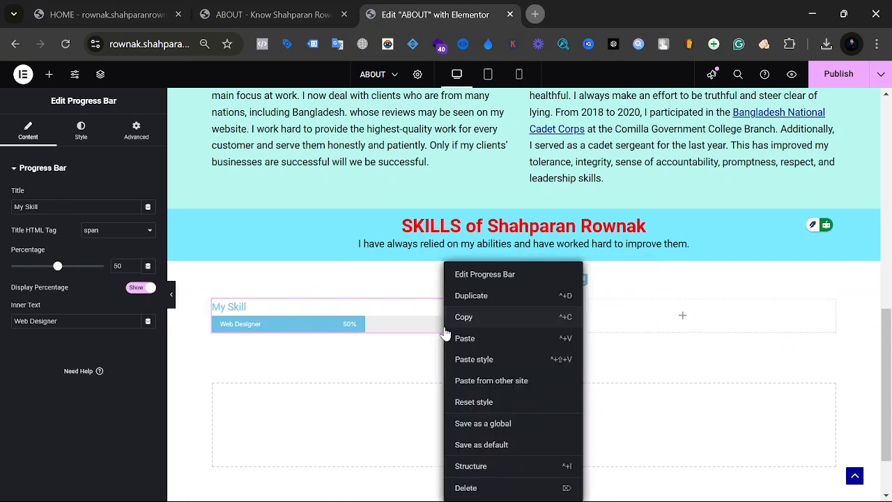
pyautogui.click(479, 339)
pyautogui.rightClick(451, 346)
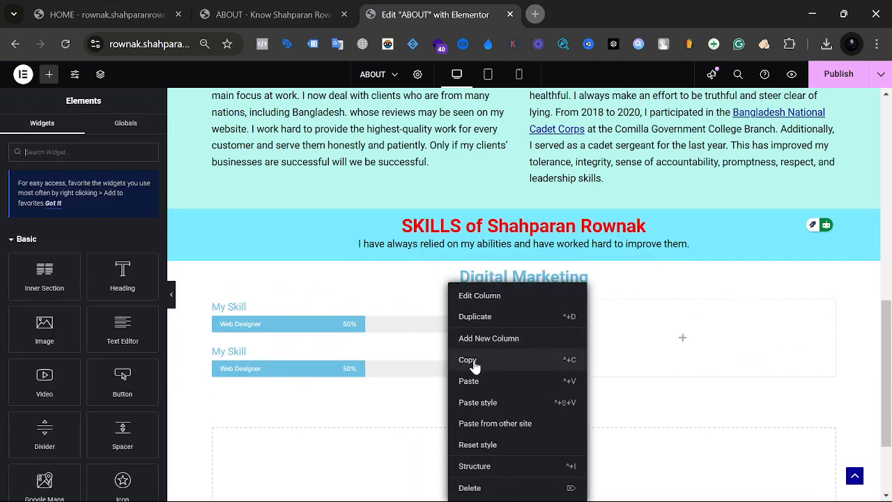
pyautogui.click(473, 364)
# Step: Copy the first progress bar and paste a third one into the left column
pyautogui.rightClick(462, 367)
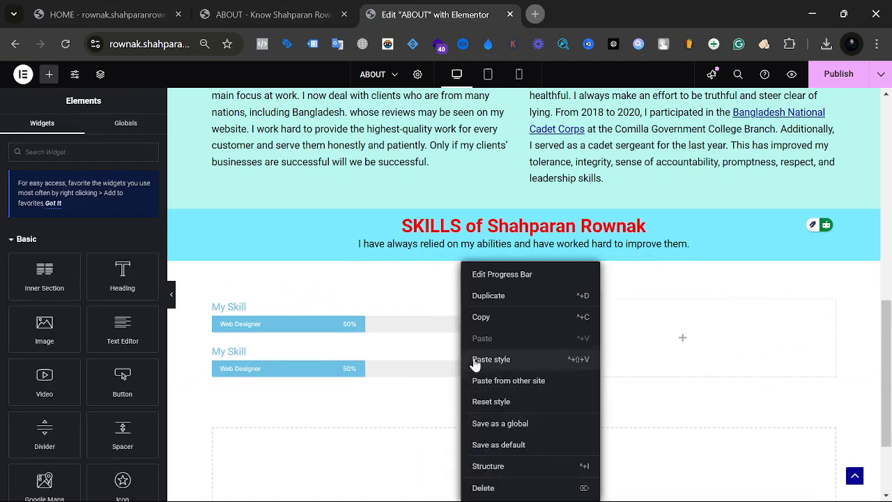
pyautogui.click(410, 360)
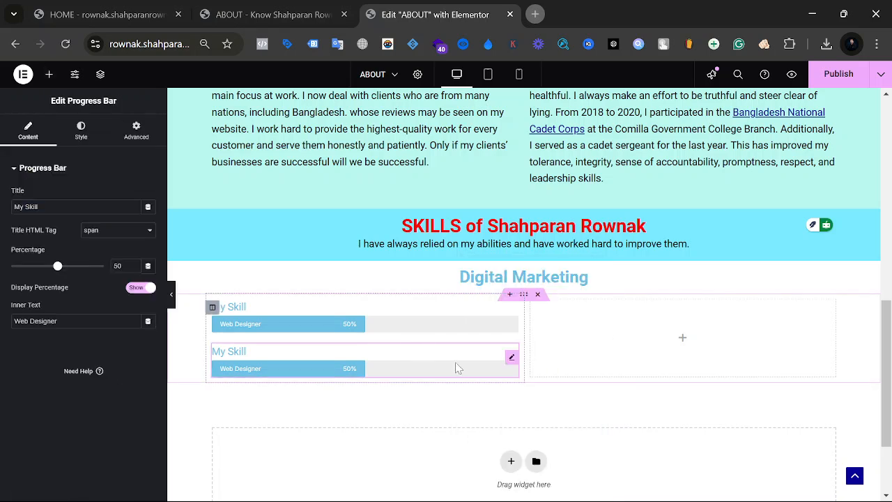
pyautogui.rightClick(456, 373)
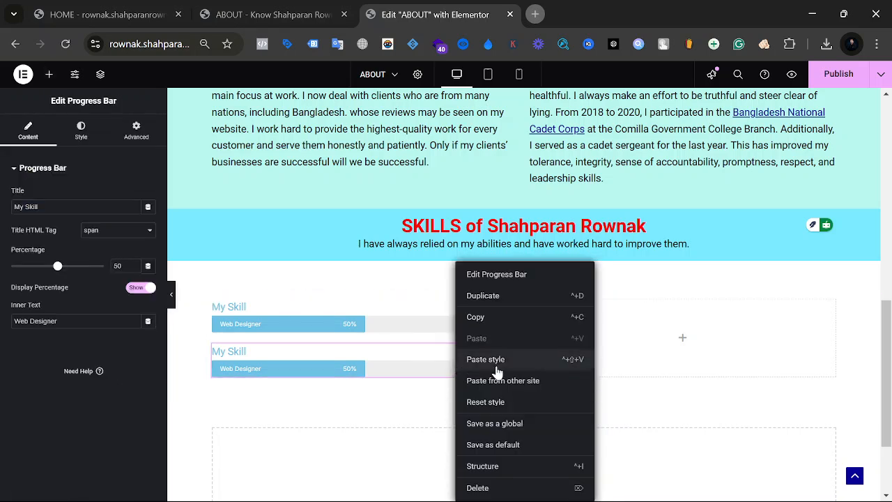
pyautogui.click(512, 382)
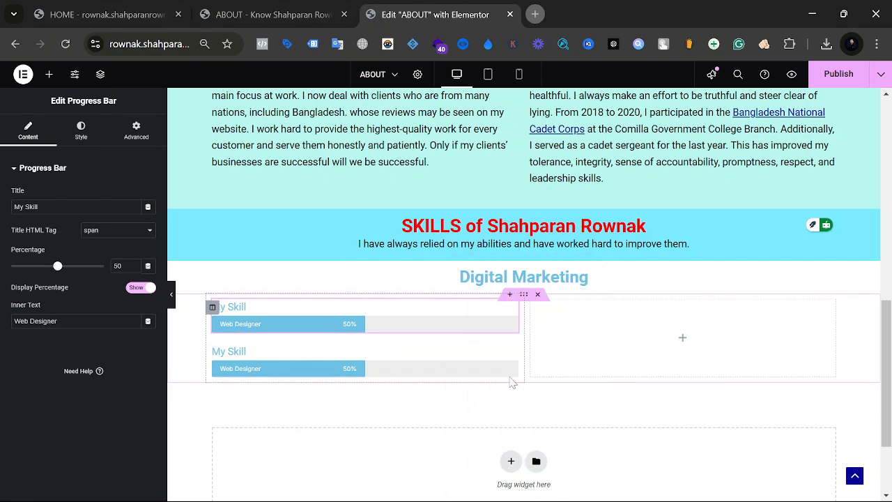
pyautogui.rightClick(514, 369)
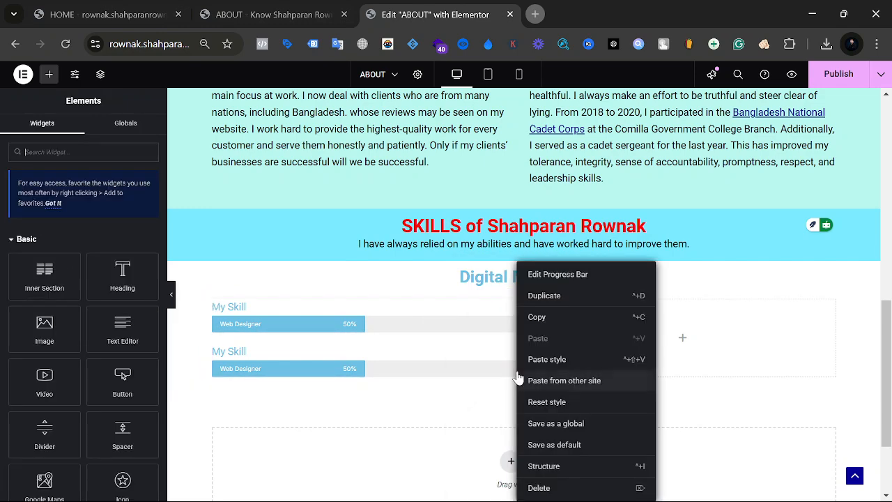
pyautogui.click(428, 333)
pyautogui.rightClick(438, 319)
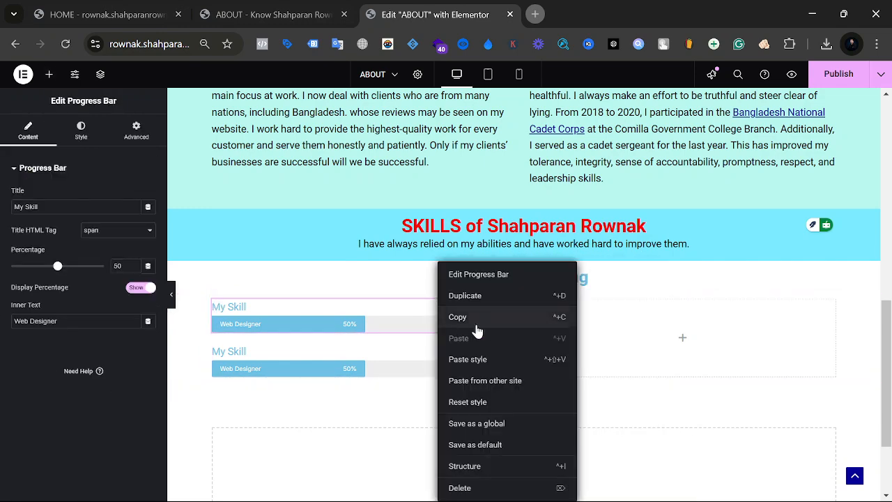
pyautogui.click(478, 314)
pyautogui.rightClick(490, 383)
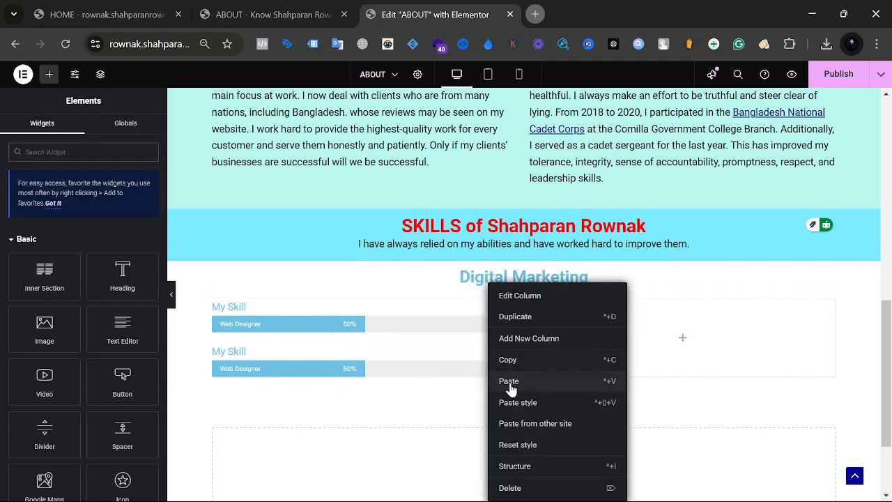
pyautogui.click(508, 380)
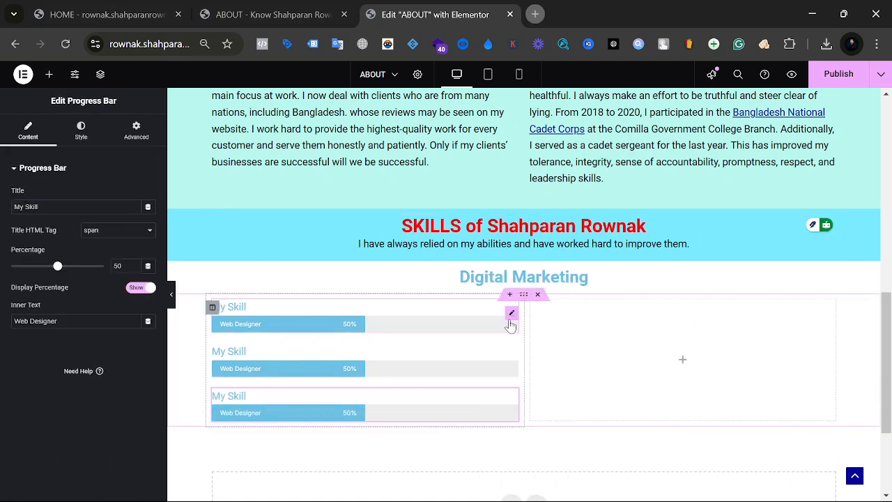
# Step: Paste a progress bar into the right column, then delete it again
pyautogui.rightClick(517, 319)
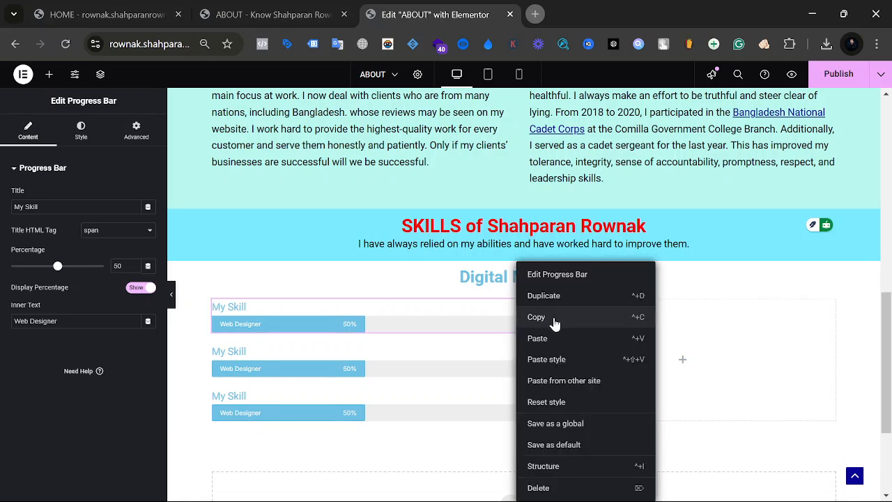
pyautogui.click(554, 319)
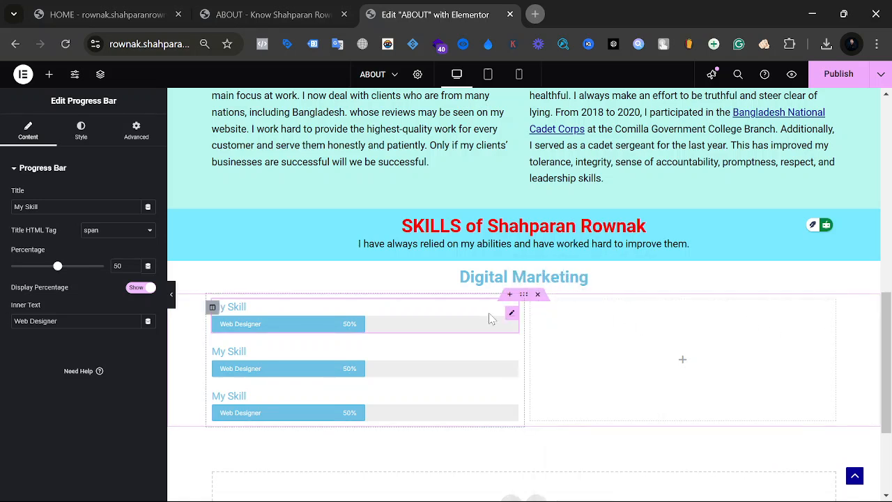
pyautogui.click(562, 314)
pyautogui.rightClick(560, 318)
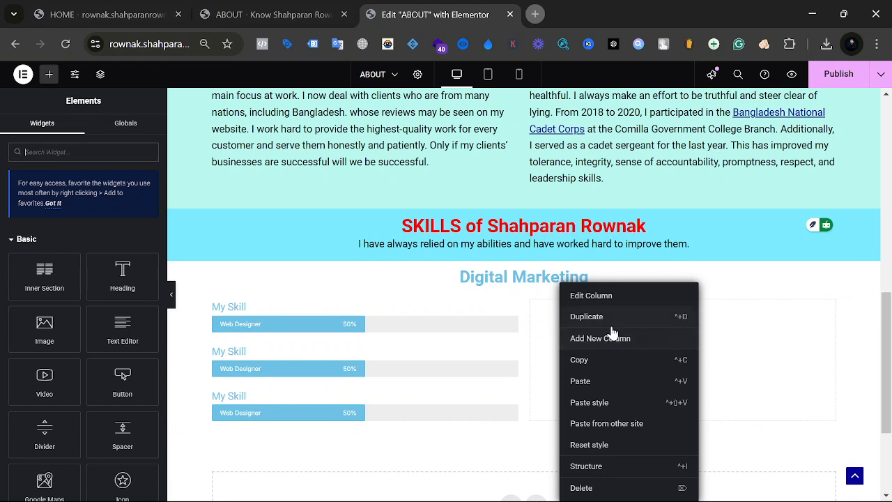
pyautogui.click(608, 381)
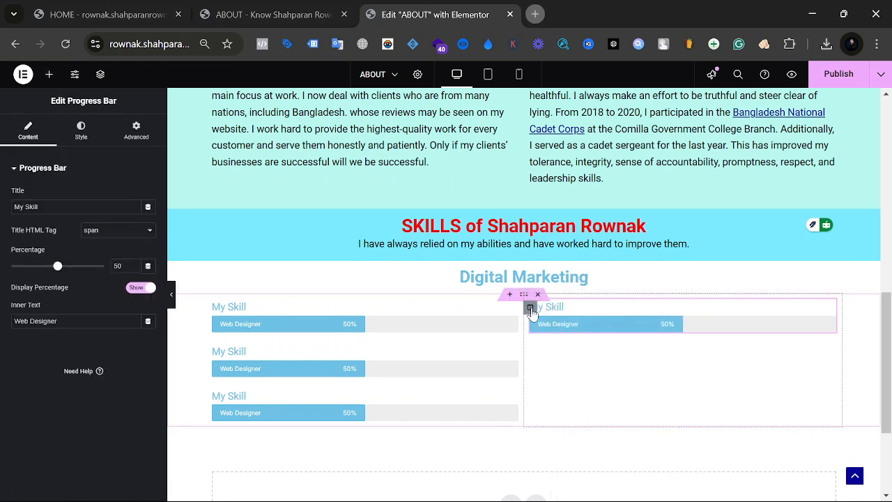
pyautogui.press('Delete')
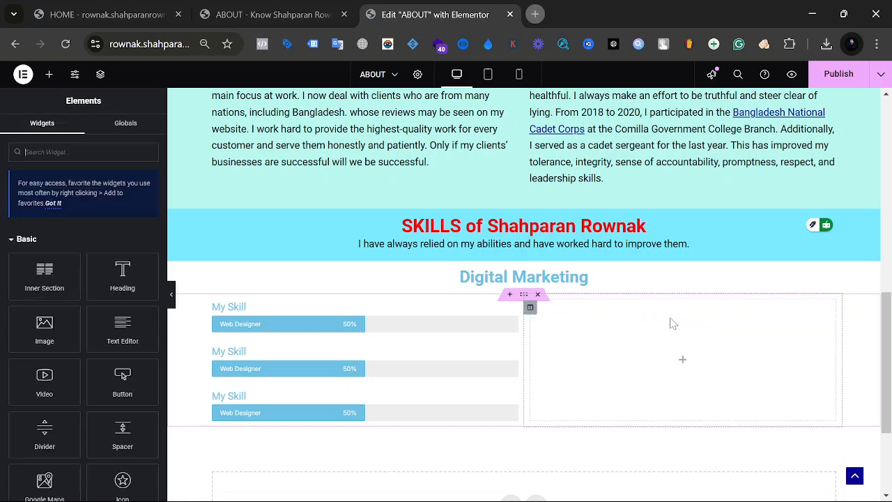
# Step: Copy the three-bar skills column and paste it into the empty right column
pyautogui.click(468, 314)
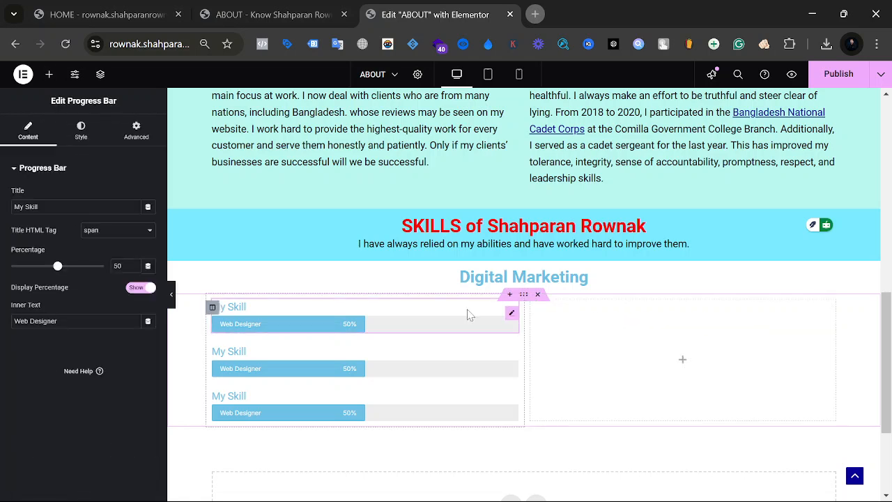
pyautogui.click(212, 307)
pyautogui.rightClick(214, 310)
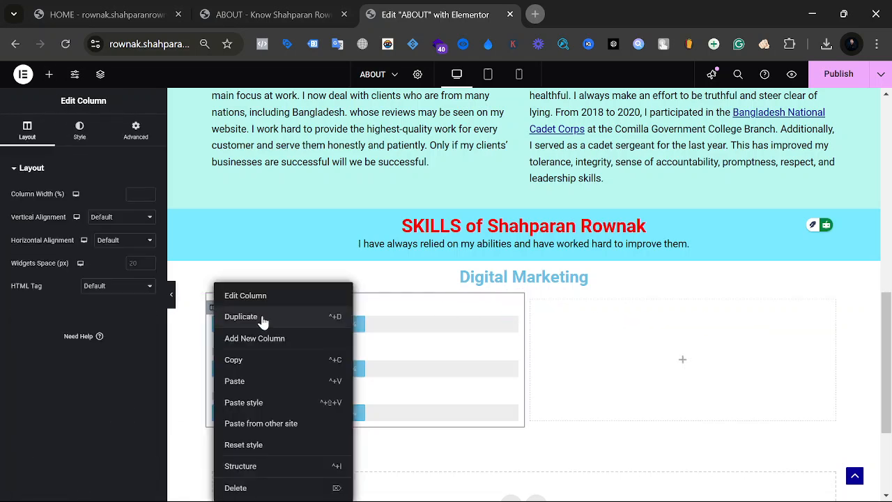
pyautogui.click(276, 360)
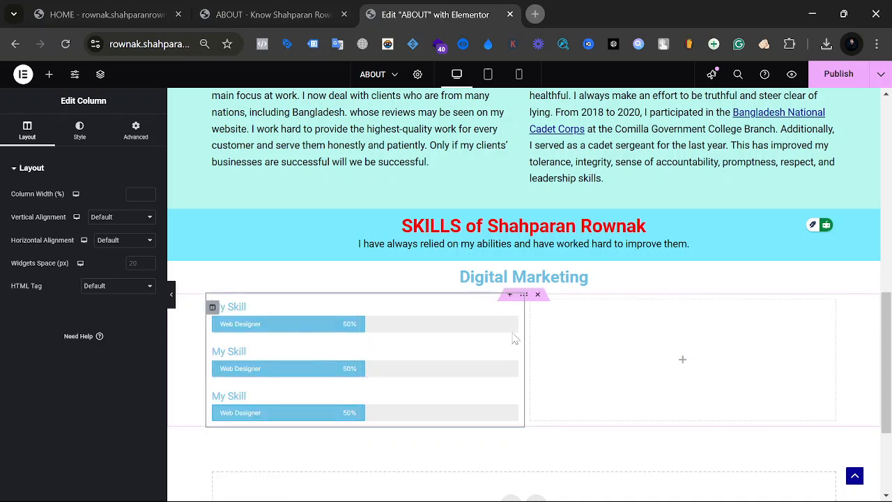
pyautogui.click(557, 330)
pyautogui.rightClick(557, 330)
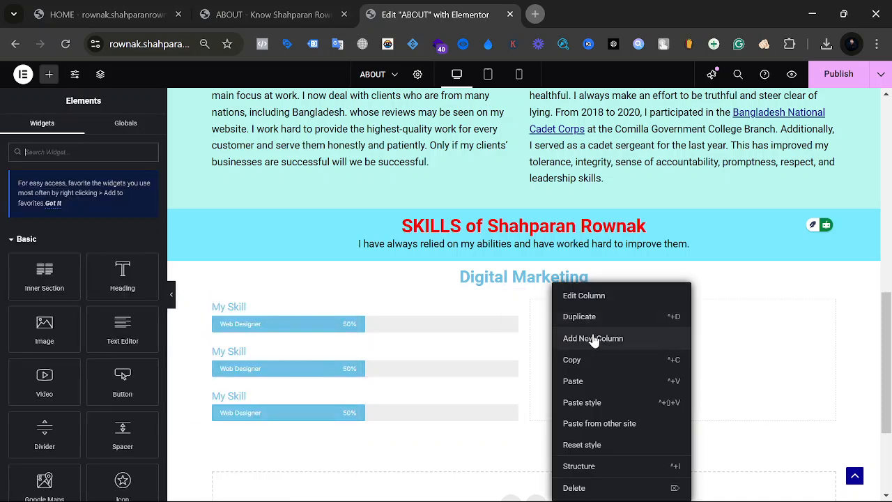
pyautogui.click(589, 386)
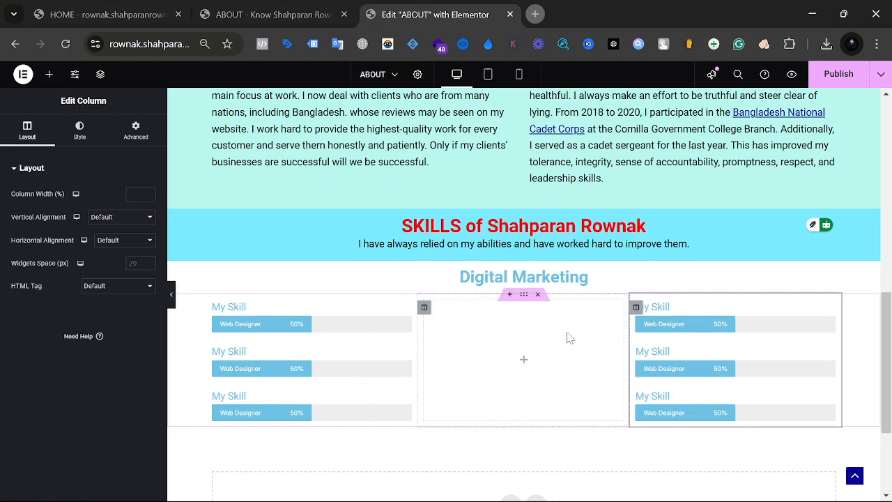
# Step: Delete the empty middle column and copy the whole two-column skills section
pyautogui.rightClick(522, 361)
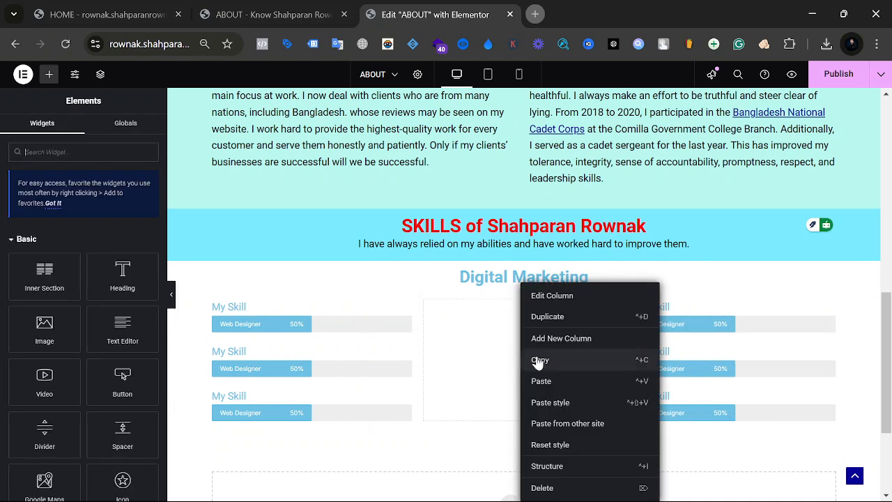
pyautogui.click(602, 485)
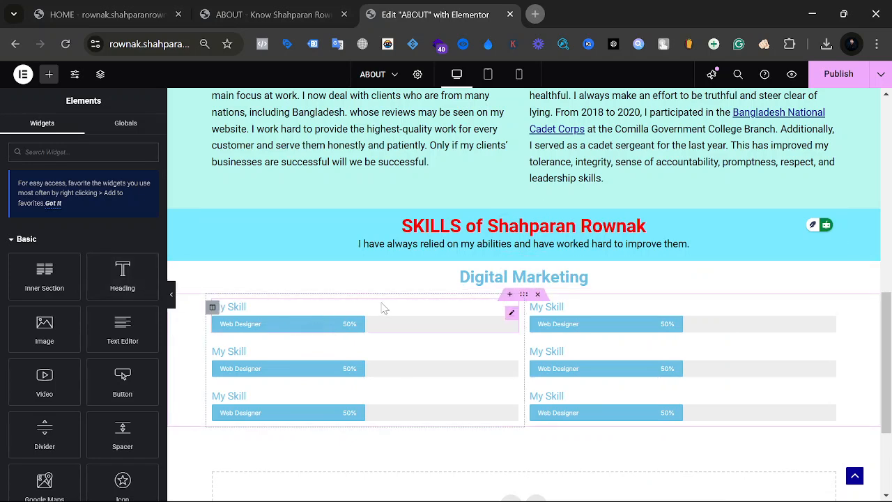
pyautogui.click(518, 299)
pyautogui.rightClick(517, 300)
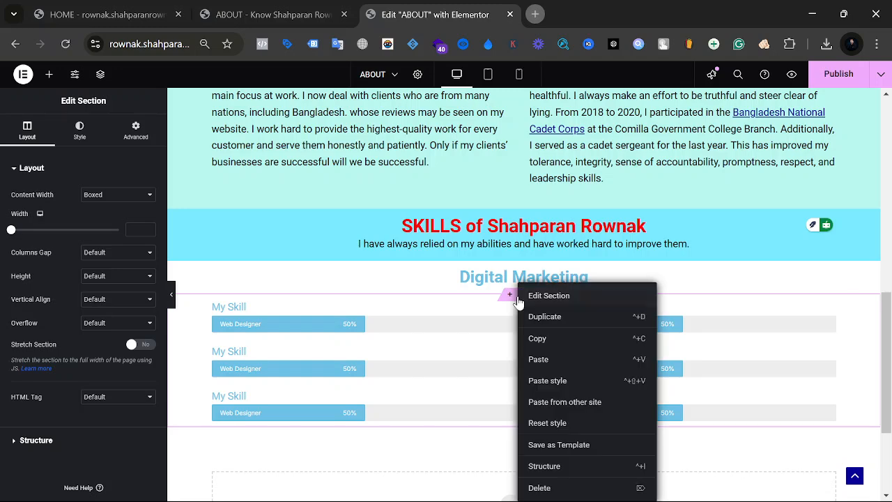
pyautogui.click(535, 338)
pyautogui.scroll(-1, 530, 305)
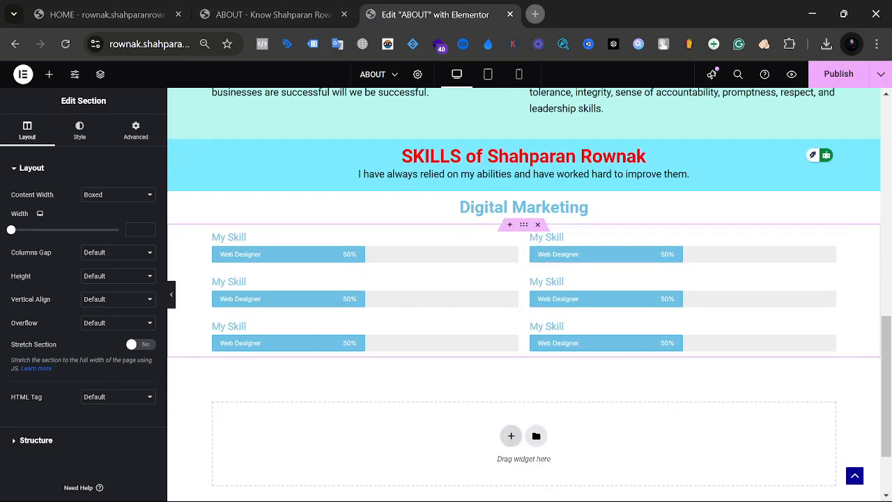
# Step: Add an empty two-column section, paste the copied skills section there, and delete the empty one
pyautogui.click(512, 434)
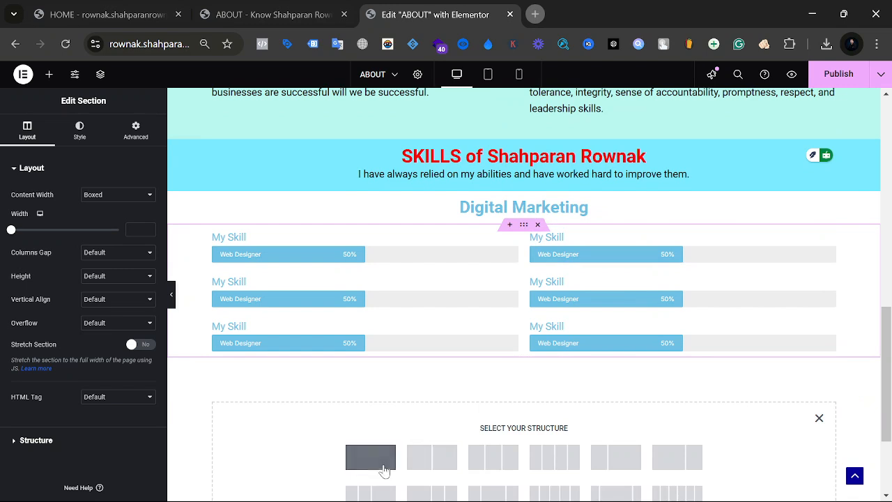
pyautogui.click(436, 457)
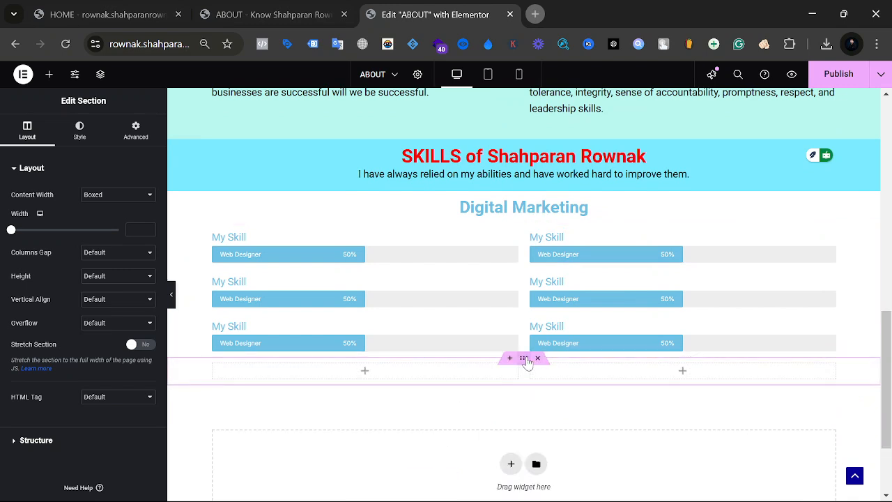
pyautogui.rightClick(524, 358)
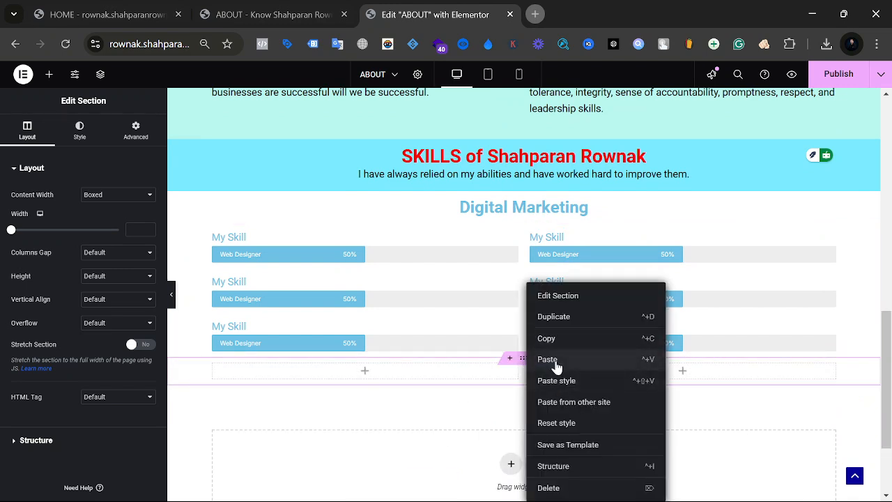
pyautogui.click(547, 360)
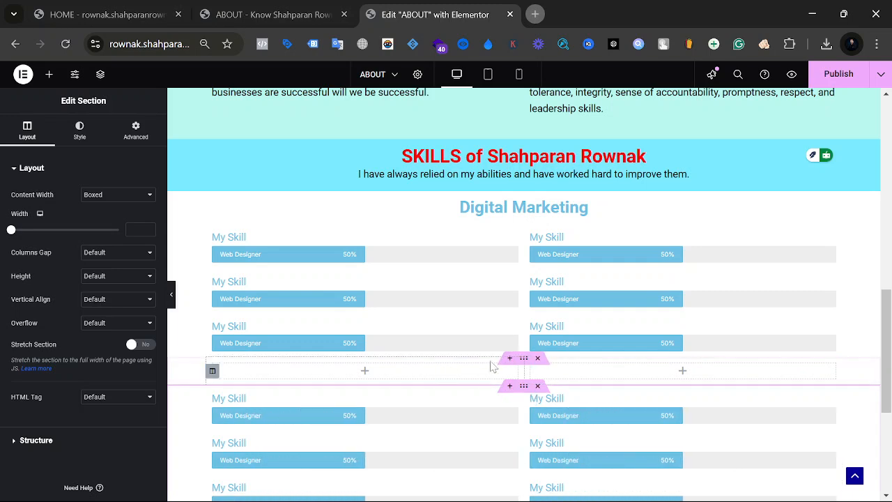
pyautogui.click(538, 359)
pyautogui.click(537, 359)
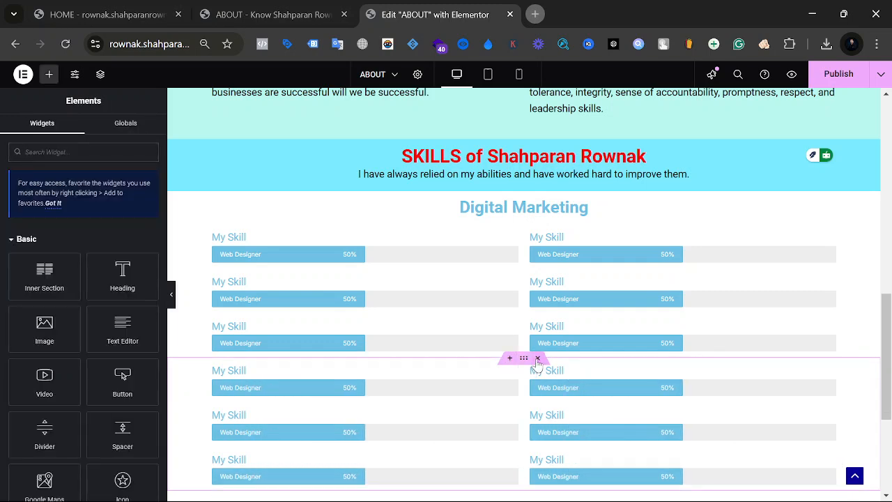
pyautogui.scroll(-2, 536, 362)
pyautogui.scroll(1, 533, 327)
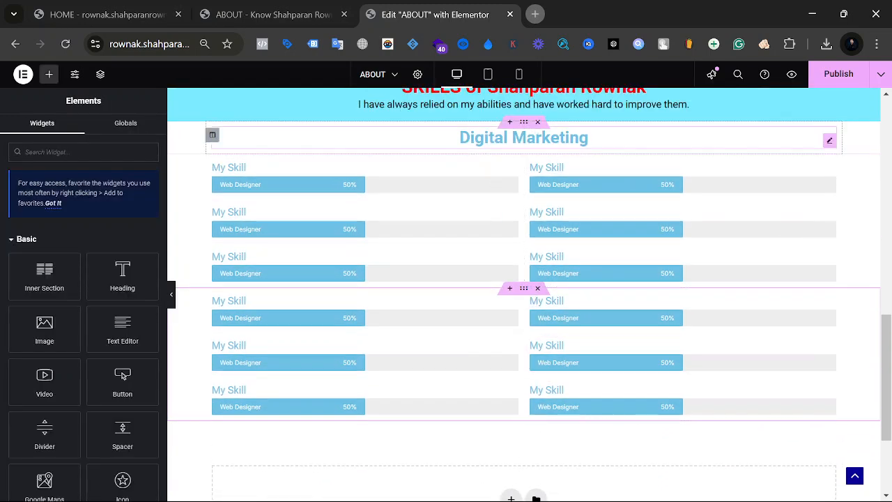
# Step: Duplicate the Digital Marketing heading section and drag the copy between the two skill blocks
pyautogui.rightClick(523, 124)
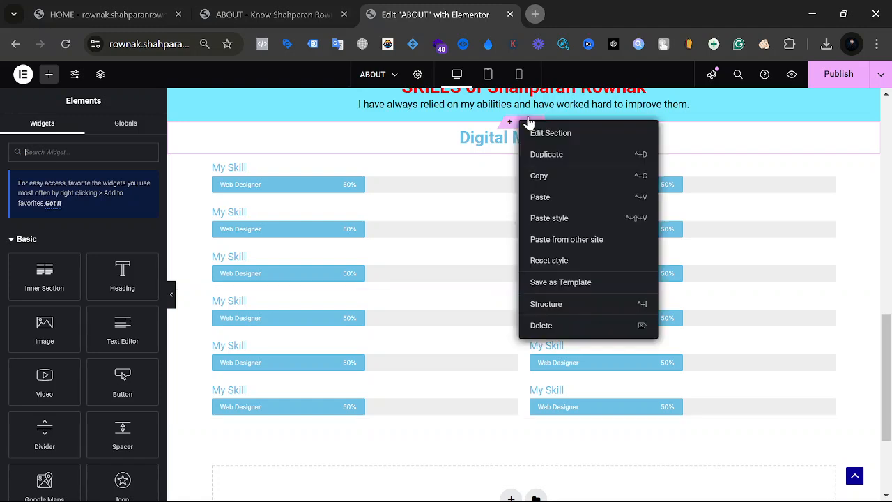
pyautogui.click(540, 154)
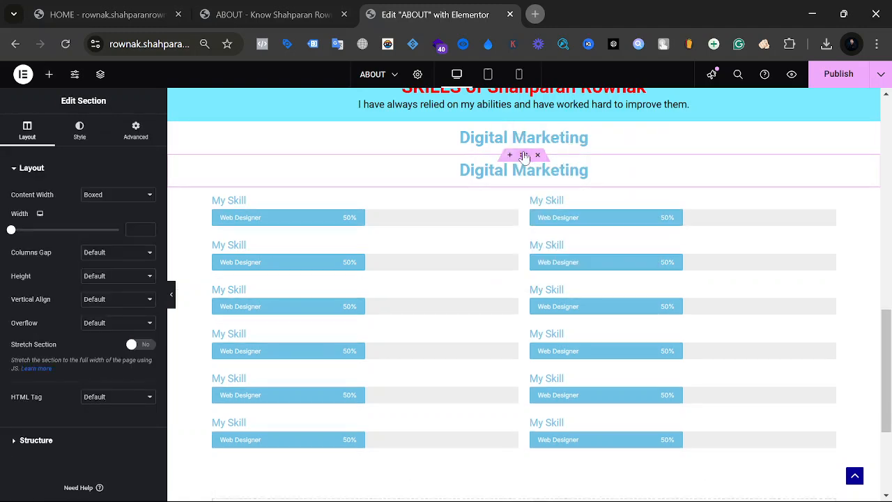
pyautogui.moveTo(522, 155); pyautogui.dragTo(526, 276)
pyautogui.tripleClick(488, 305)
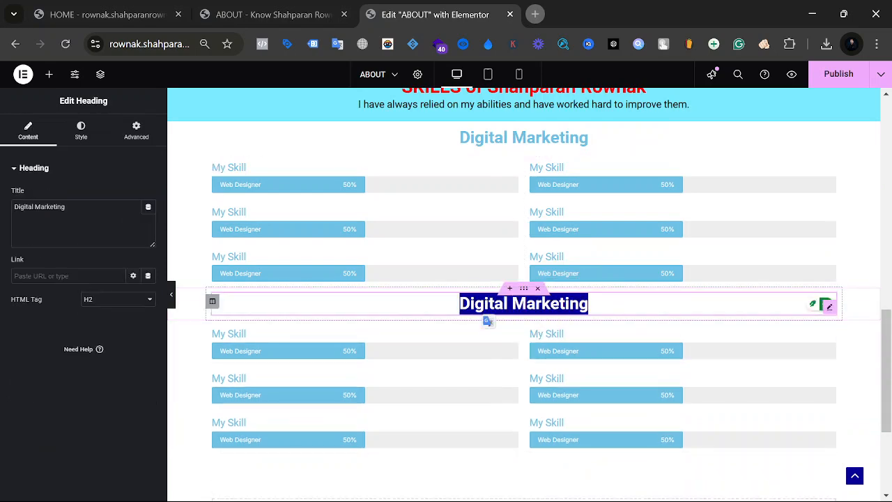
# Step: Copy the Web heading from the live About page, then remove a stray empty section
pyautogui.click(273, 14)
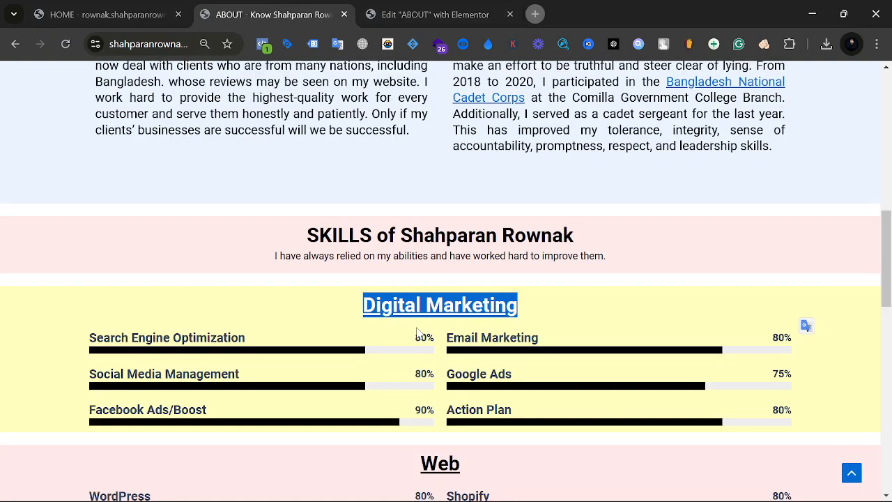
pyautogui.scroll(-1, 446, 279)
pyautogui.doubleClick(440, 397)
pyautogui.hotkey('ctrl', 'c')
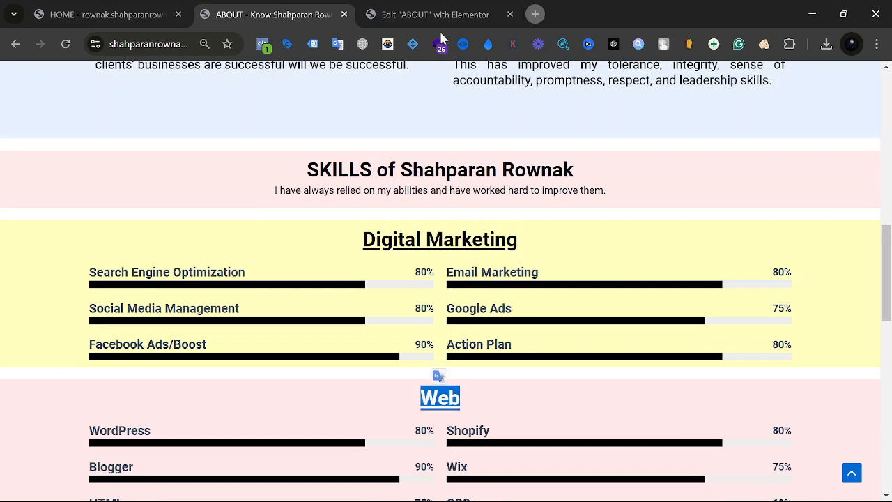
pyautogui.click(437, 10)
pyautogui.click(508, 291)
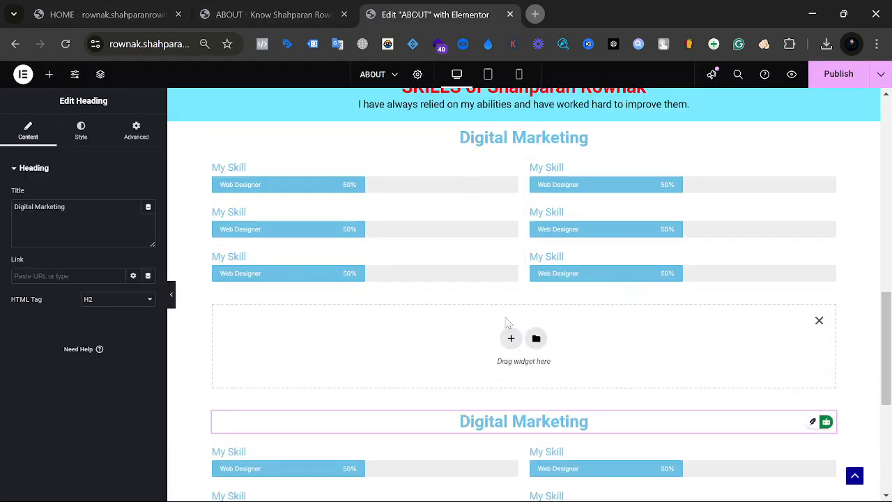
pyautogui.click(819, 321)
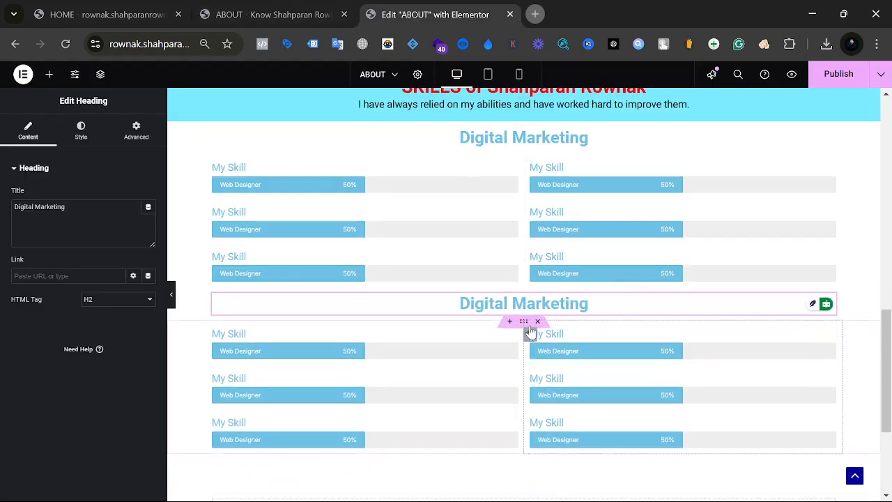
# Step: Replace the duplicated heading's title text with 'Web'
pyautogui.doubleClick(550, 303)
pyautogui.hotkey('ctrl', 'a')
pyautogui.hotkey('ctrl', 'v')
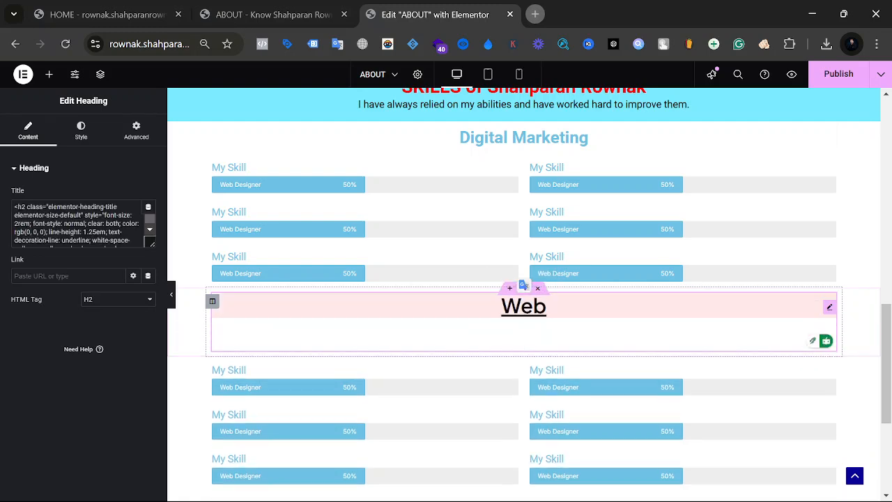
pyautogui.press('BackSpace')
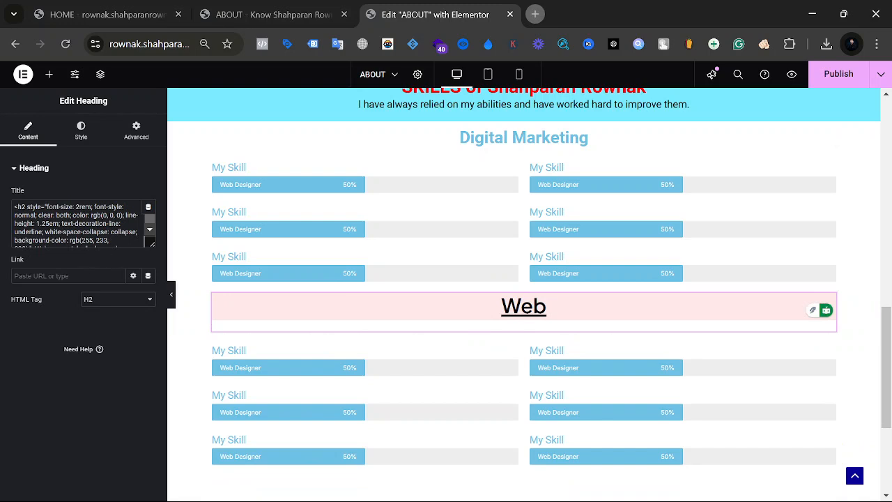
pyautogui.hotkey('ctrl', 'z')
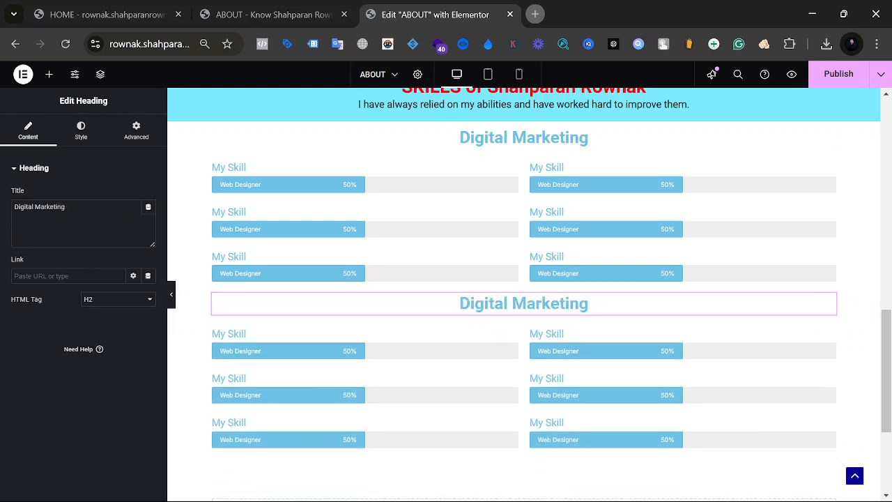
pyautogui.moveTo(85, 210); pyautogui.dragTo(1, 213)
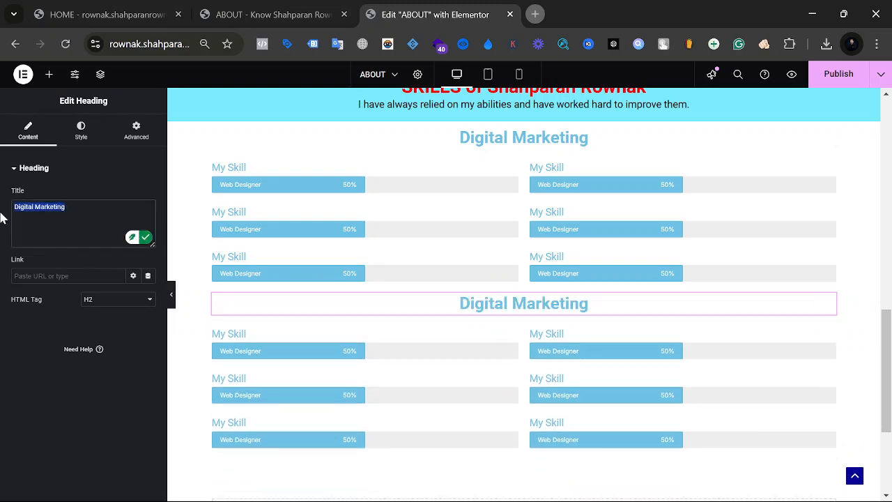
pyautogui.write('Web')
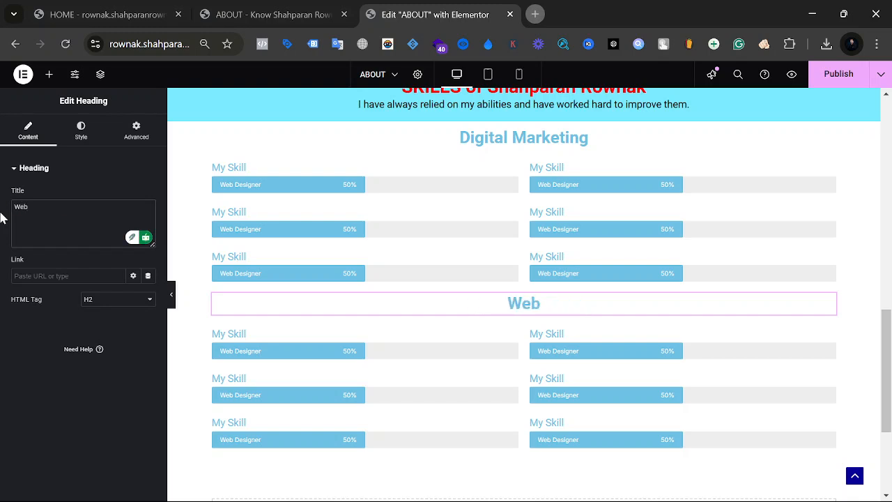
pyautogui.click(137, 171)
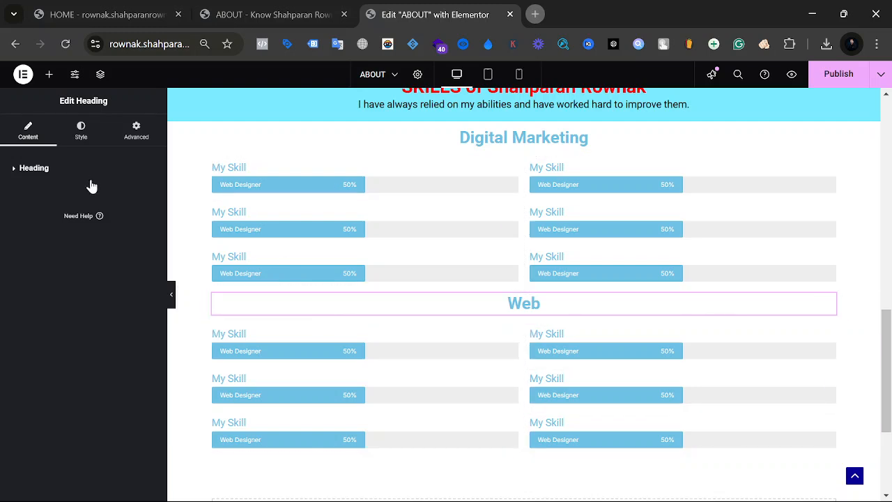
pyautogui.click(360, 198)
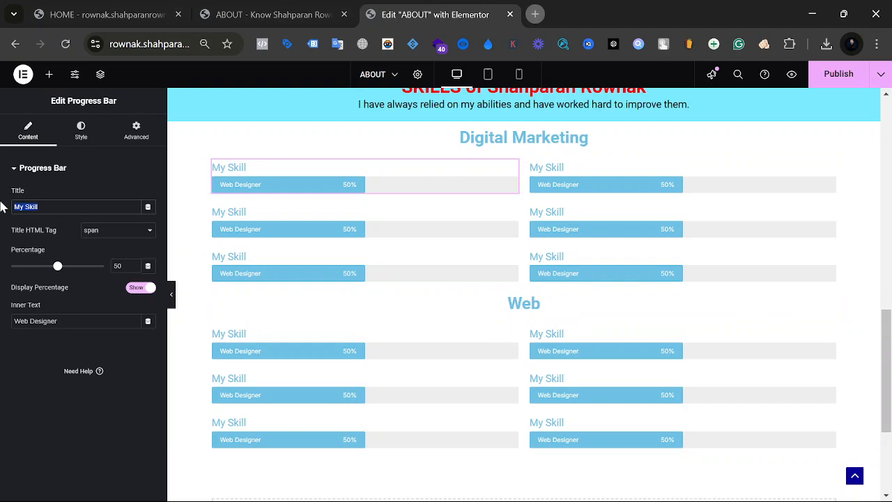
# Step: Rename the first two left-column progress bars to 'Meta Ads' and 'GADS'
pyautogui.press('BackSpace')
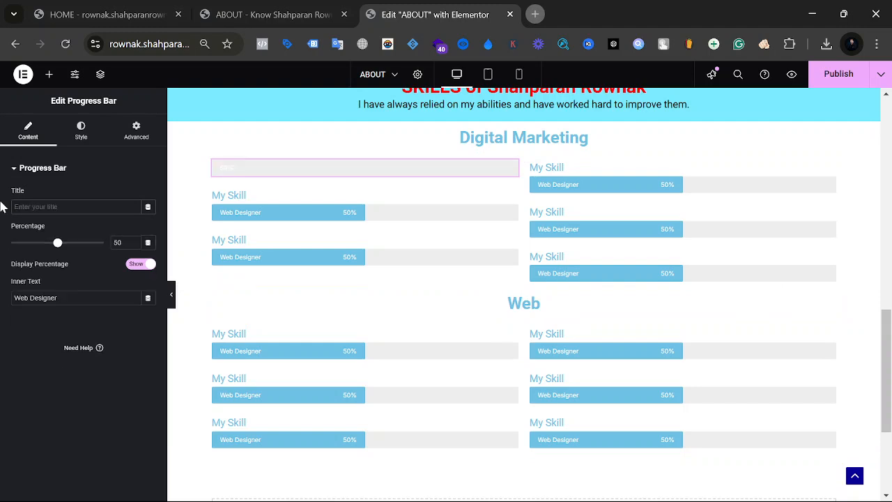
pyautogui.write('mer')
pyautogui.press('BackSpace')
pyautogui.press('BackSpace')
pyautogui.press('BackSpace')
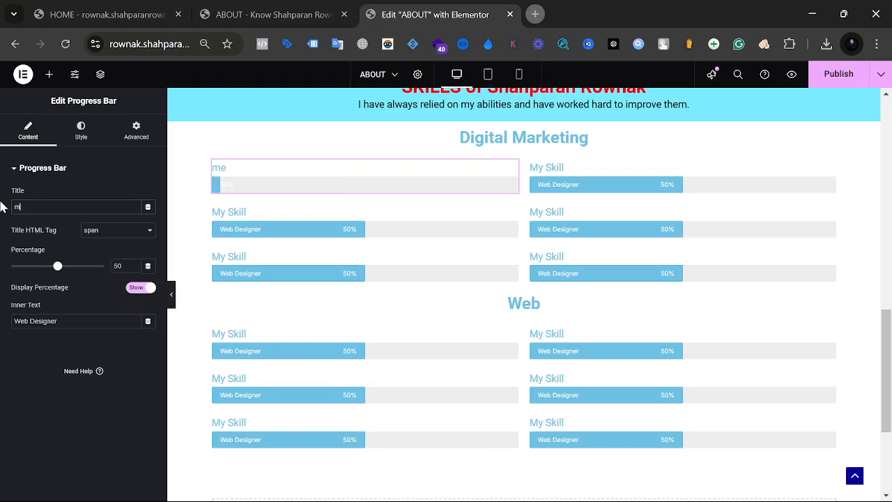
pyautogui.write('Meta Ads')
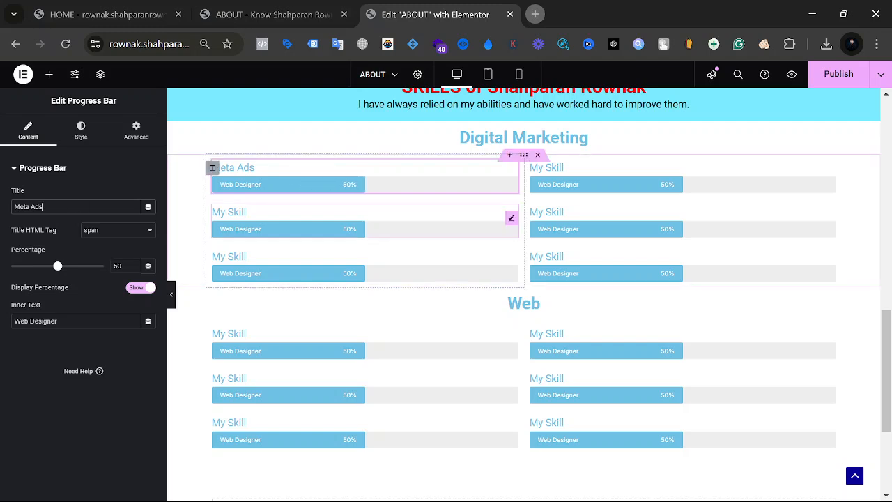
pyautogui.tripleClick(233, 212)
pyautogui.moveTo(47, 207); pyautogui.dragTo(3, 214)
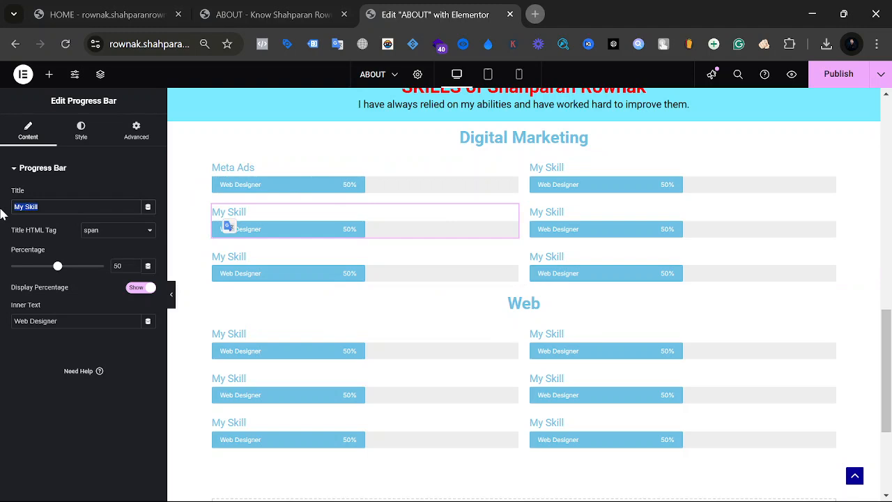
pyautogui.write('Ga')
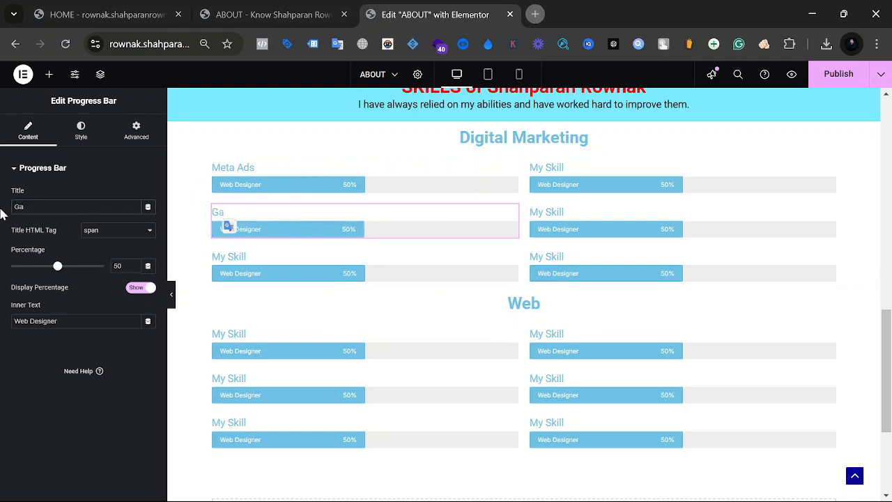
pyautogui.write('d')
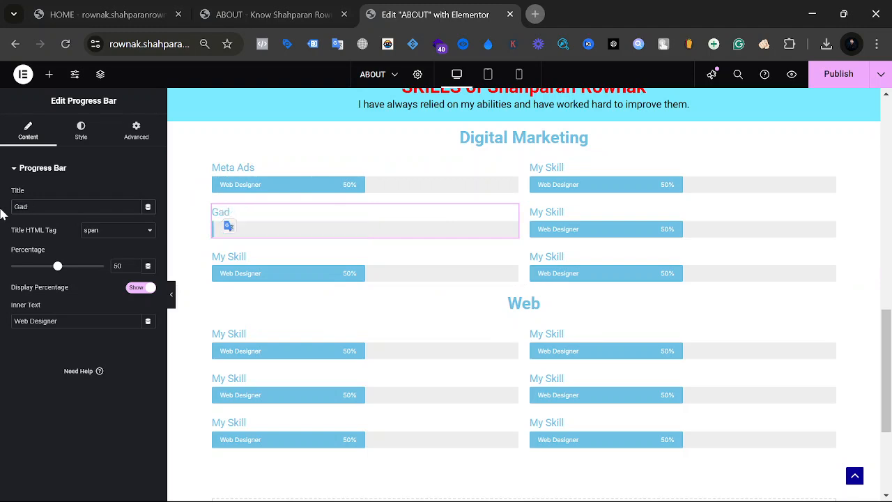
pyautogui.write('ADS')
# Step: Rename the third left-column progress bar to 'Wordpress'
pyautogui.click(275, 260)
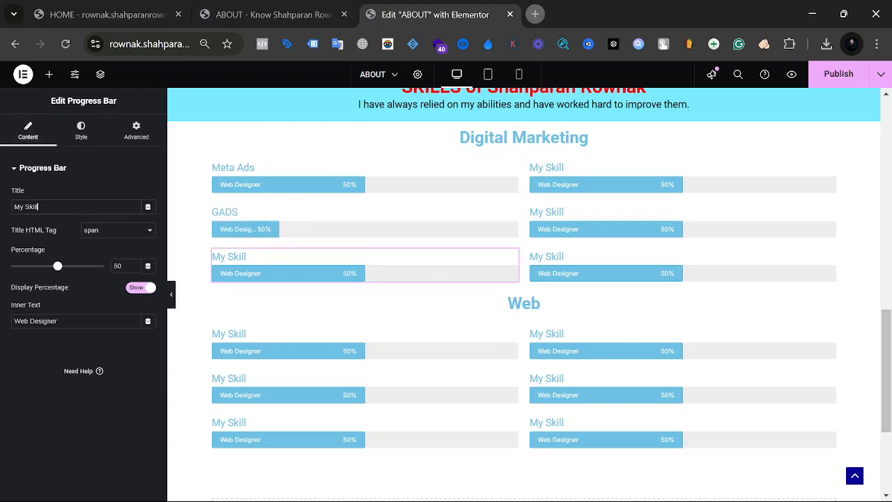
pyautogui.moveTo(39, 206); pyautogui.dragTo(4, 214)
pyautogui.write('wORJ')
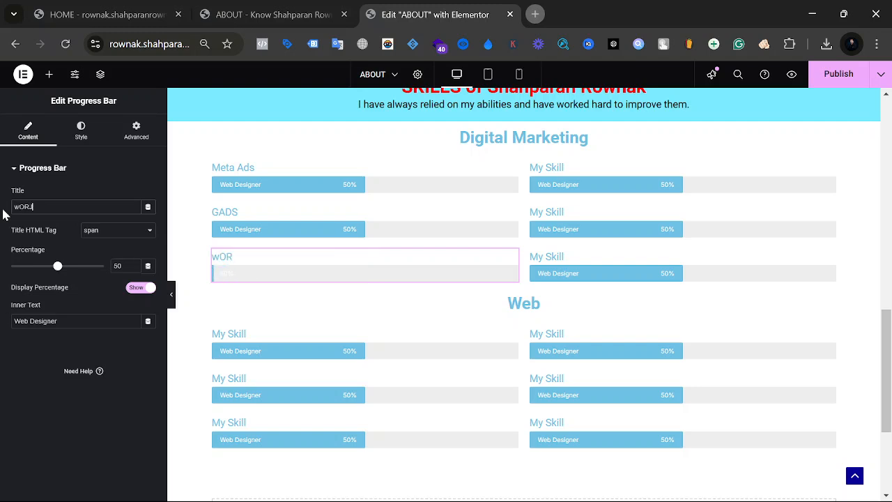
pyautogui.press('BackSpace')
pyautogui.press('BackSpace')
pyautogui.press('BackSpace')
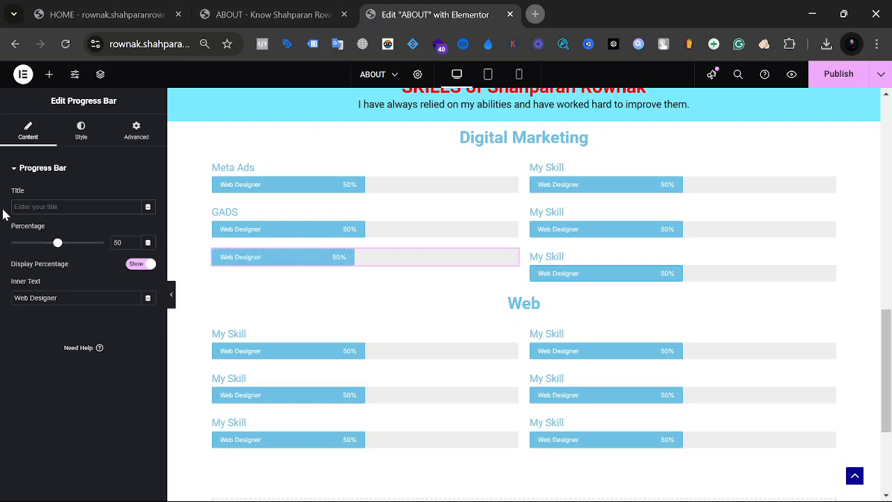
pyautogui.write('Word')
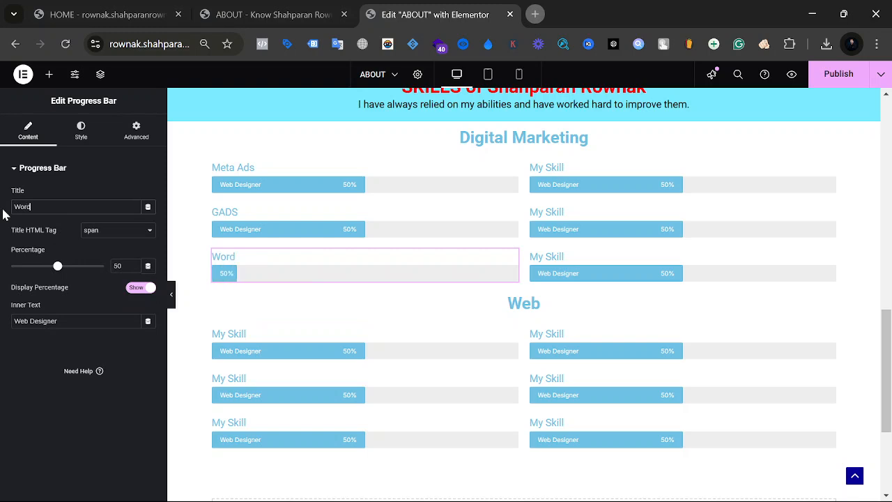
pyautogui.write('press')
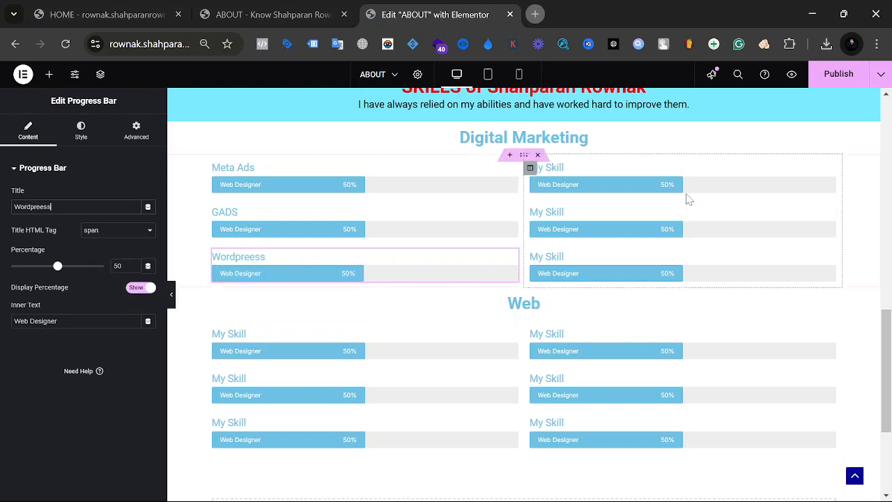
# Step: Check the right column's top bar, then switch between Meta Ads and GADS, ending on GADS
pyautogui.click(829, 173)
pyautogui.doubleClick(554, 167)
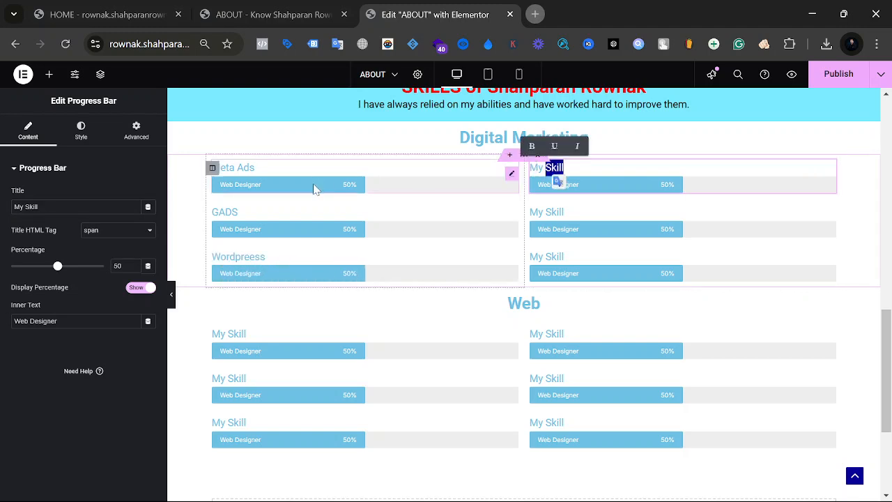
pyautogui.click(360, 207)
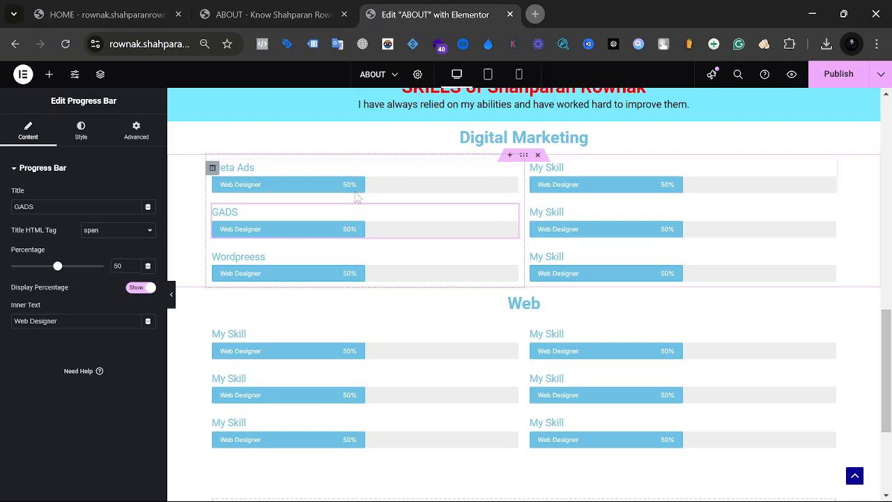
pyautogui.click(359, 186)
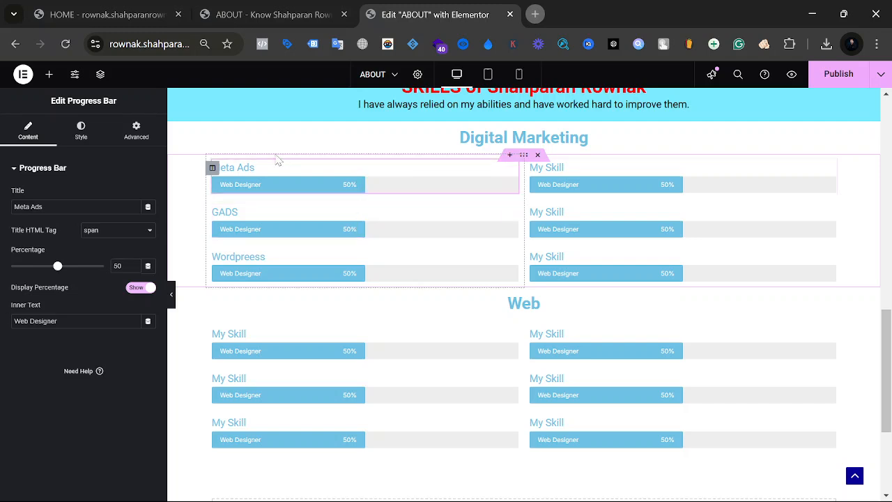
pyautogui.click(271, 229)
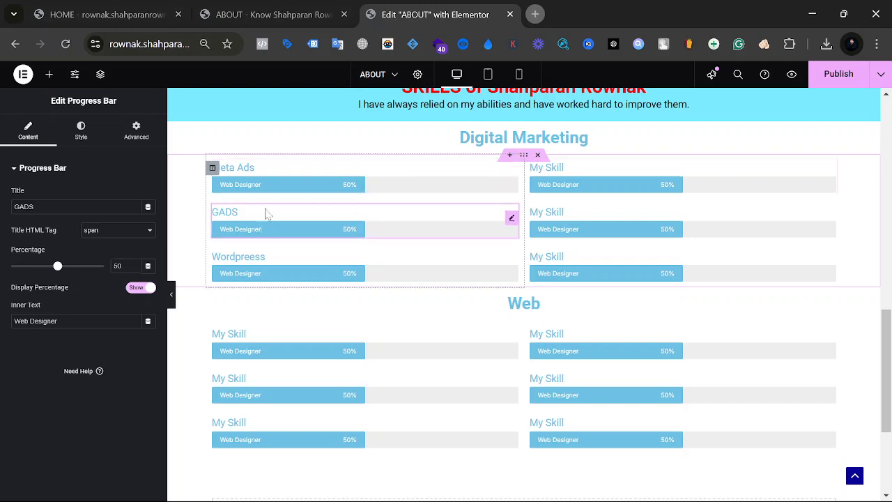
pyautogui.click(295, 188)
pyautogui.click(278, 218)
# Step: Unlink the GADS bar's margins and set its bottom margin to -16 px
pyautogui.click(136, 131)
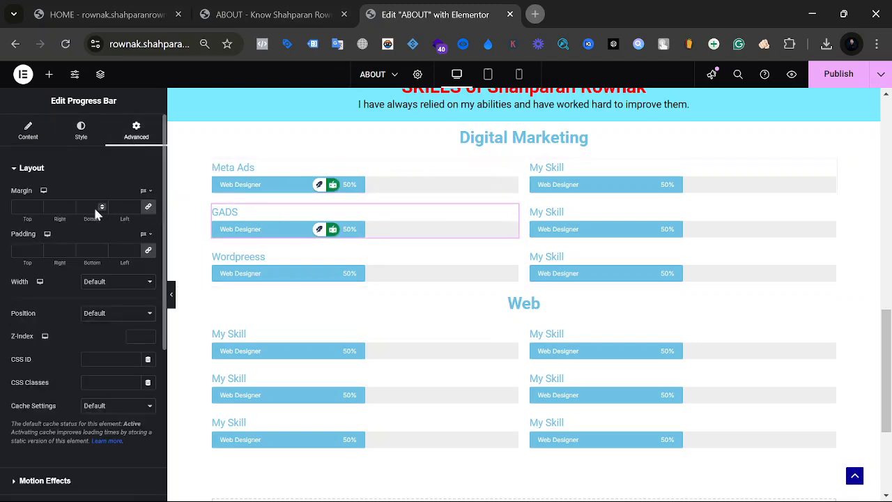
pyautogui.click(150, 209)
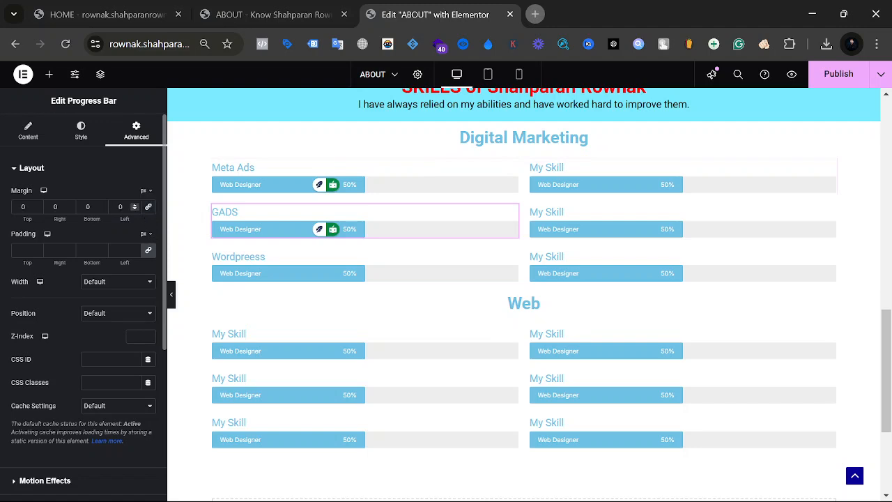
pyautogui.click(102, 208)
pyautogui.click(102, 208)
pyautogui.click(103, 209)
pyautogui.click(103, 209)
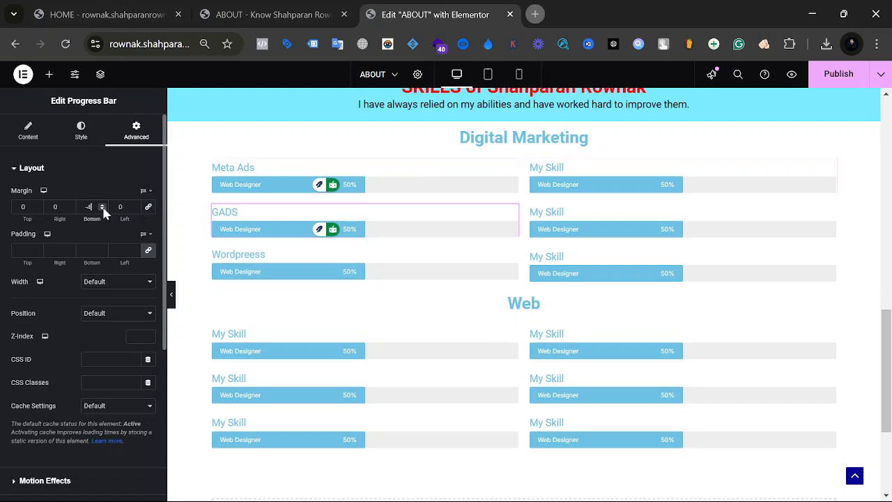
pyautogui.click(102, 208)
pyautogui.click(103, 209)
pyautogui.click(103, 209)
pyautogui.click(103, 208)
pyautogui.click(102, 208)
pyautogui.click(102, 209)
pyautogui.click(103, 208)
pyautogui.click(102, 208)
pyautogui.click(102, 208)
pyautogui.click(102, 208)
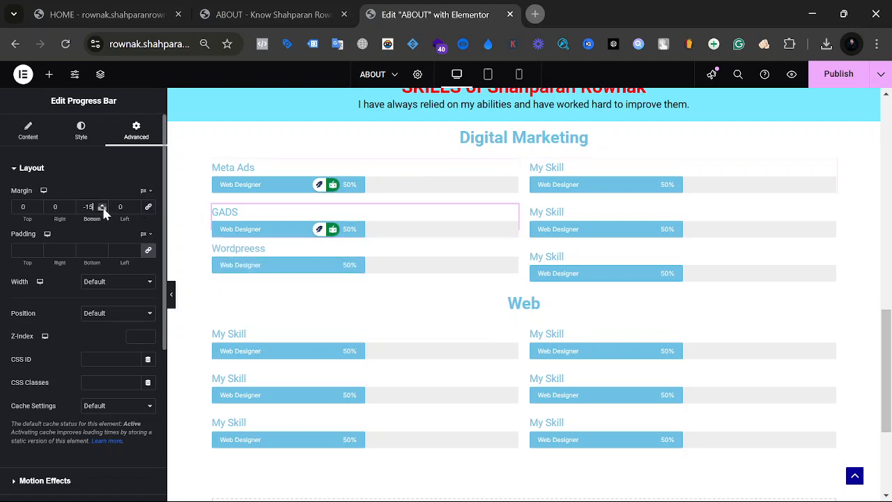
pyautogui.click(103, 208)
# Step: Unlink the Meta Ads bar's margins and set its bottom margin to -13 px
pyautogui.click(271, 178)
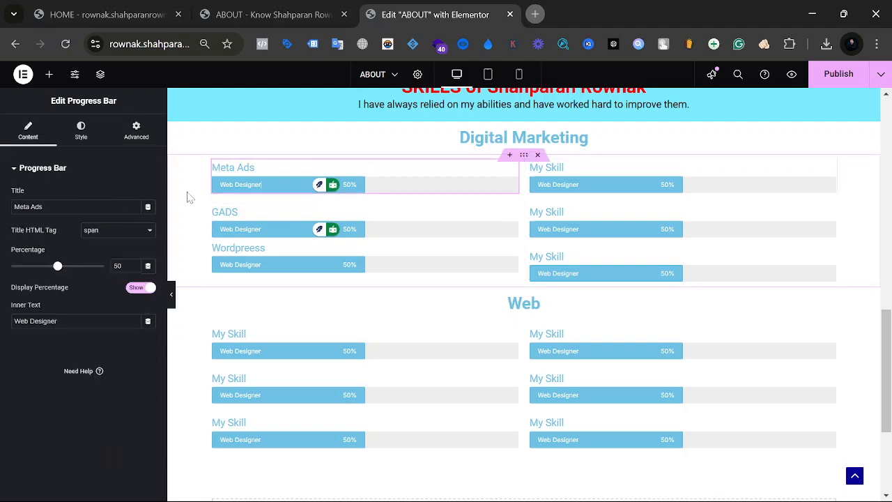
pyautogui.click(138, 142)
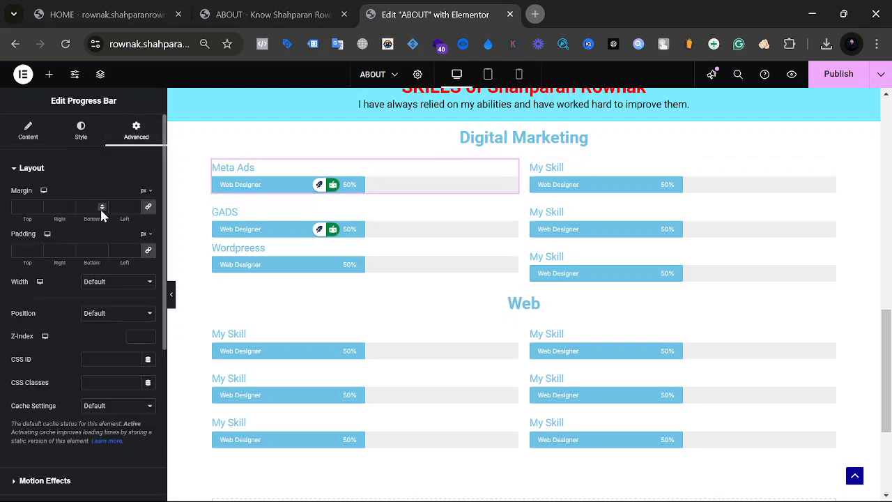
pyautogui.click(148, 206)
pyautogui.click(103, 206)
pyautogui.click(102, 206)
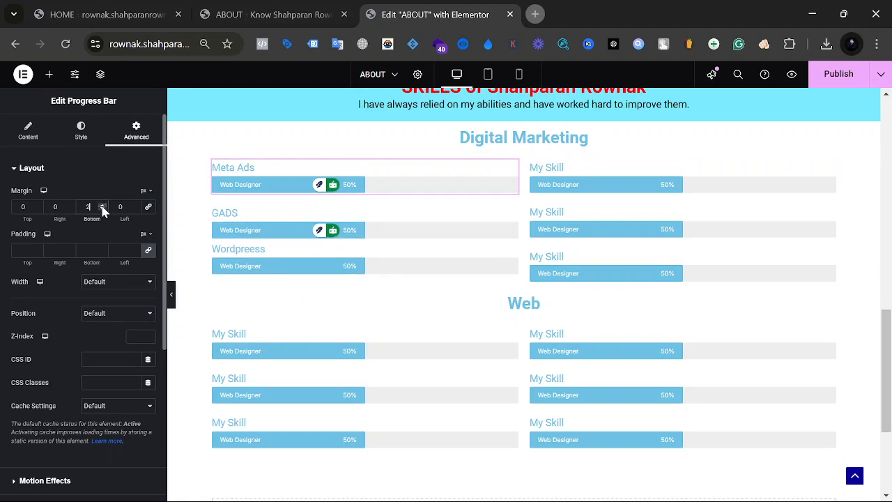
pyautogui.click(103, 205)
pyautogui.click(103, 209)
pyautogui.click(103, 209)
pyautogui.click(103, 210)
pyautogui.click(103, 209)
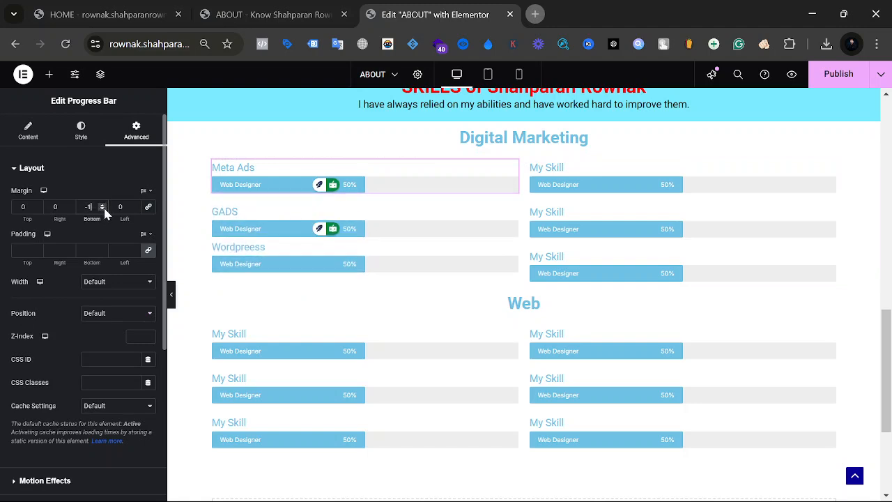
pyautogui.click(103, 209)
pyautogui.click(103, 209)
pyautogui.click(103, 209)
pyautogui.click(103, 209)
pyautogui.click(103, 209)
pyautogui.click(104, 209)
pyautogui.click(103, 209)
pyautogui.click(103, 209)
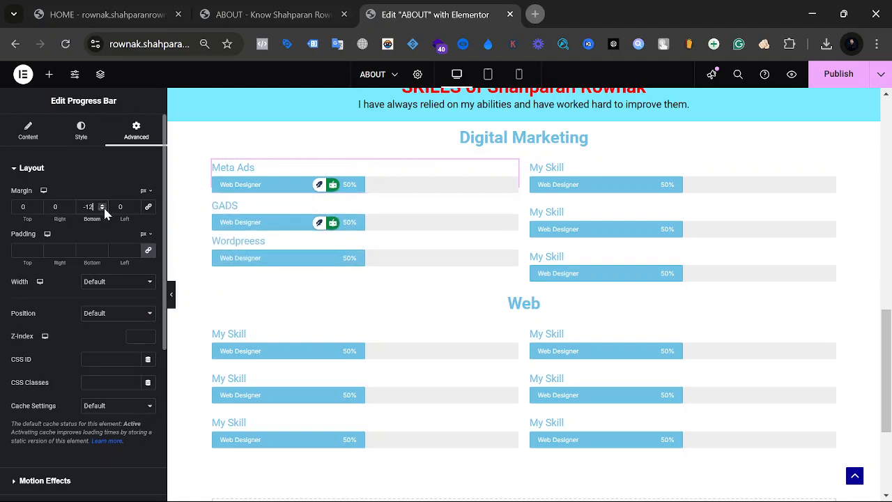
pyautogui.click(103, 209)
pyautogui.click(103, 209)
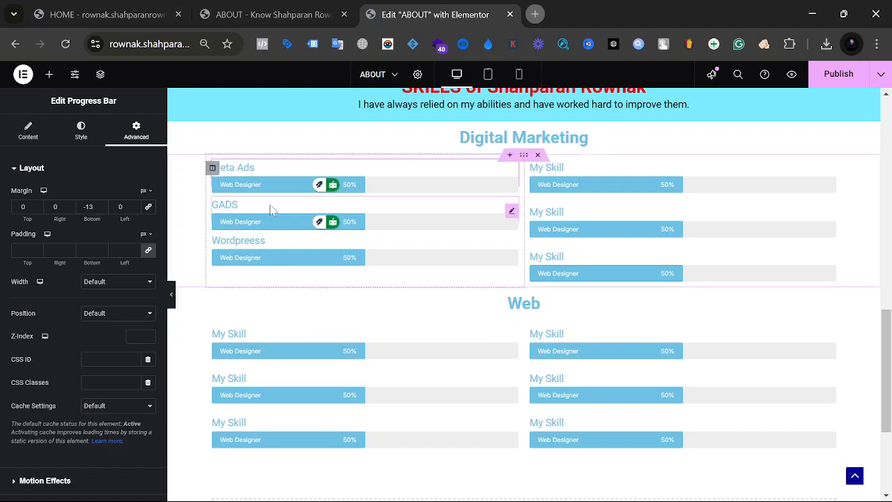
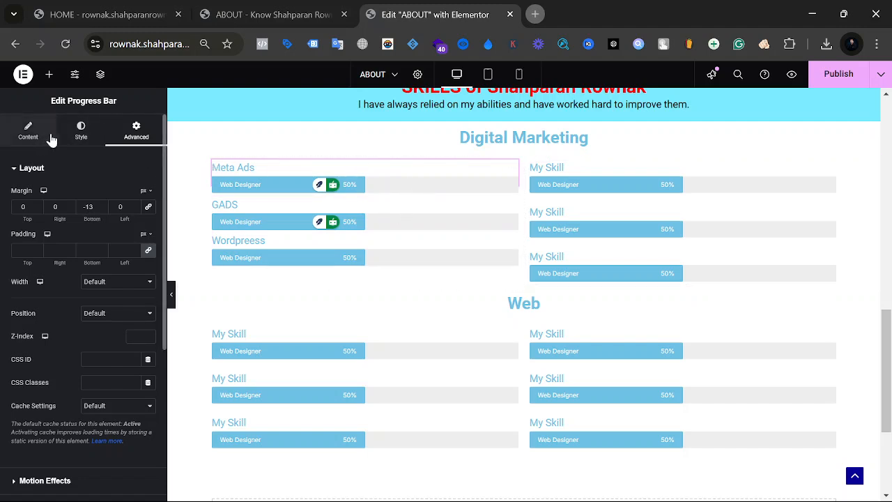
# Step: Enter 100 as the Meta Ads bar's percentage, then step it down to 87%
pyautogui.click(29, 133)
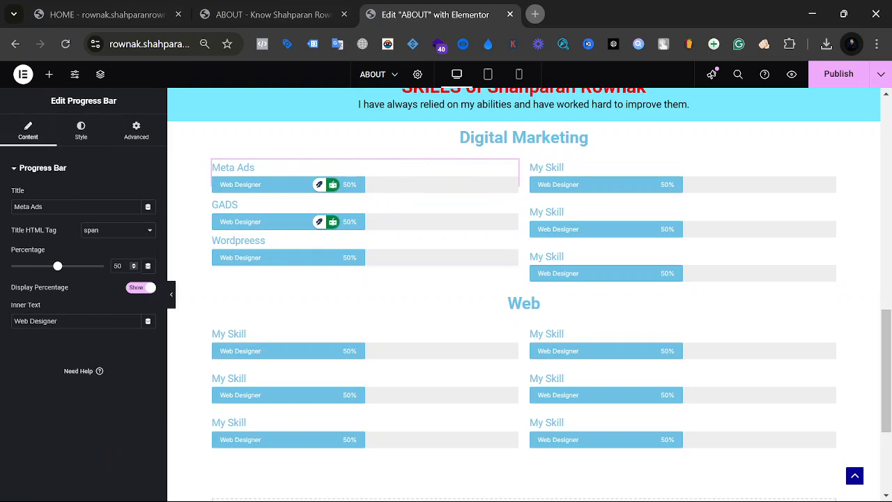
pyautogui.write('1')
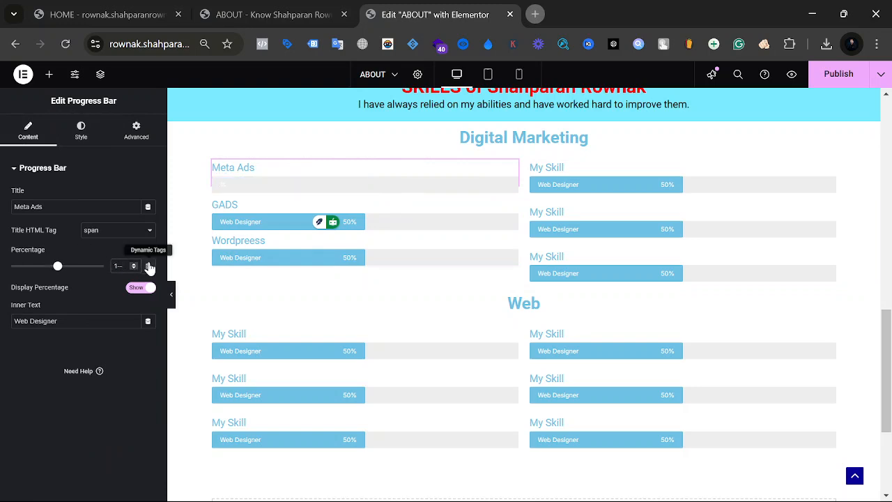
pyautogui.write('00')
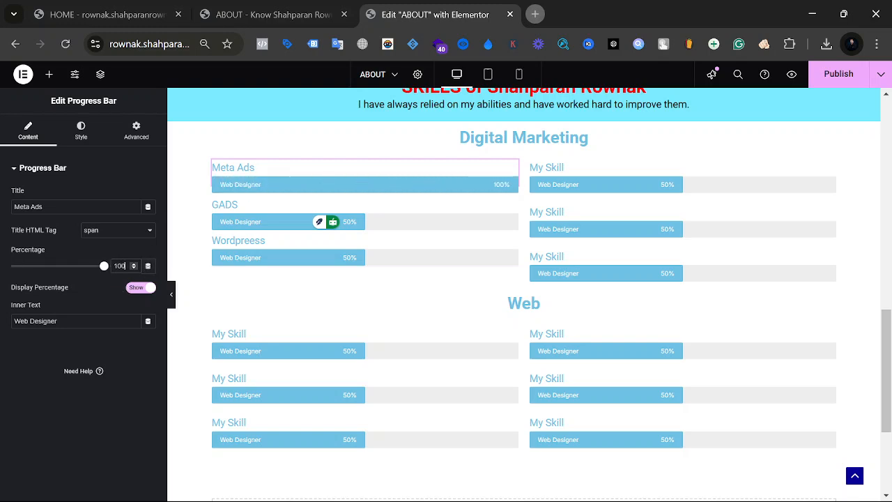
pyautogui.moveTo(121, 266); pyautogui.dragTo(117, 266)
pyautogui.click(133, 268)
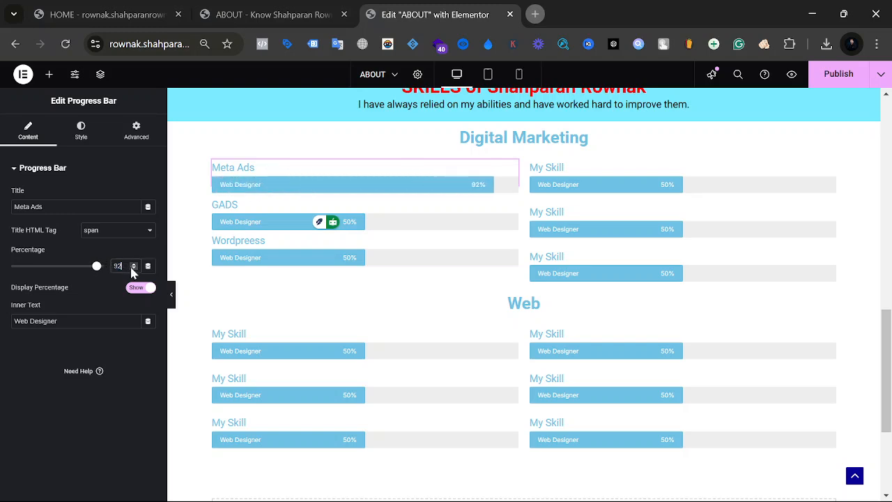
pyautogui.click(132, 269)
pyautogui.click(132, 269)
pyautogui.click(132, 269)
pyautogui.click(132, 269)
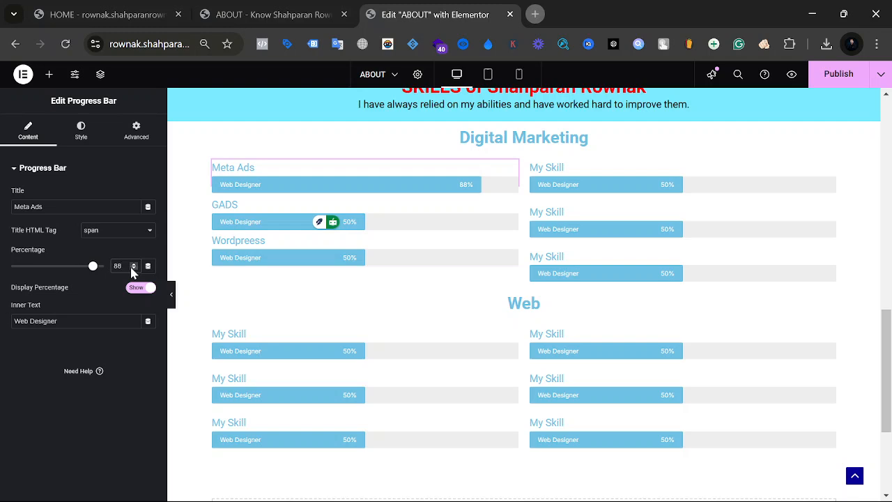
pyautogui.click(132, 269)
pyautogui.click(68, 321)
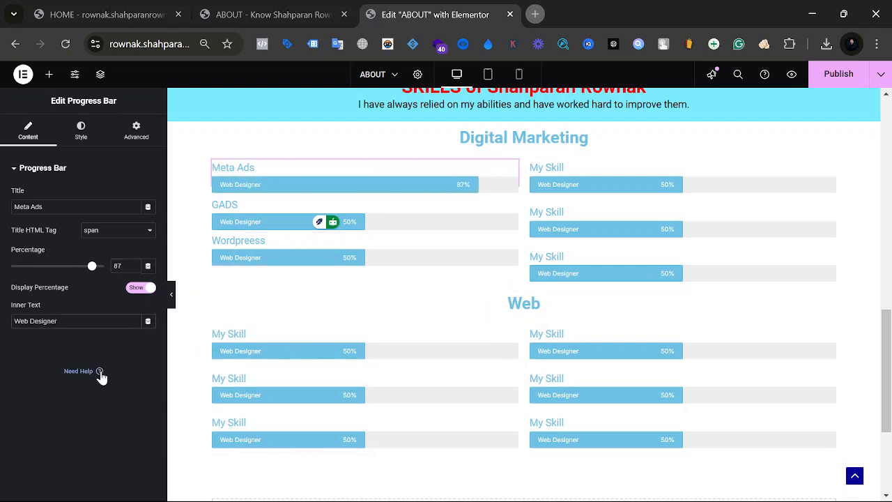
pyautogui.scroll(-1, 537, 386)
pyautogui.scroll(-3, 537, 386)
# Step: Switch to the live About page and scroll to its clients section
pyautogui.scroll(4, 537, 385)
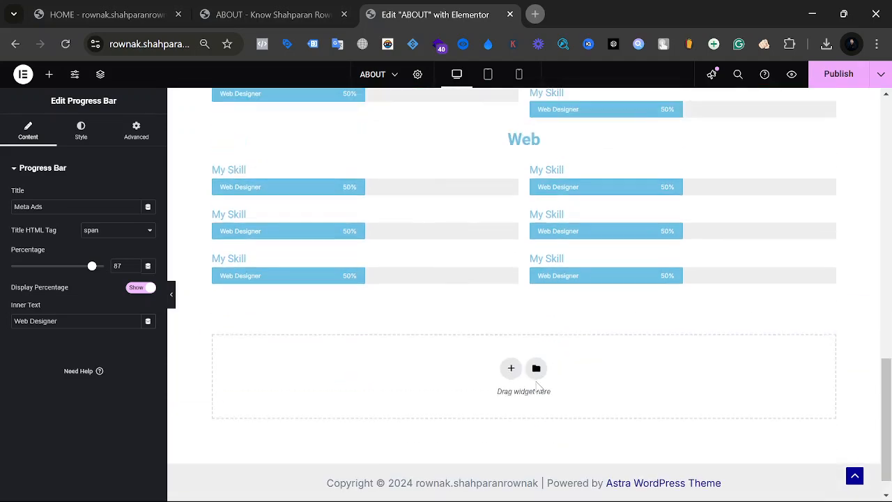
pyautogui.click(283, 14)
pyautogui.scroll(-10, 648, 397)
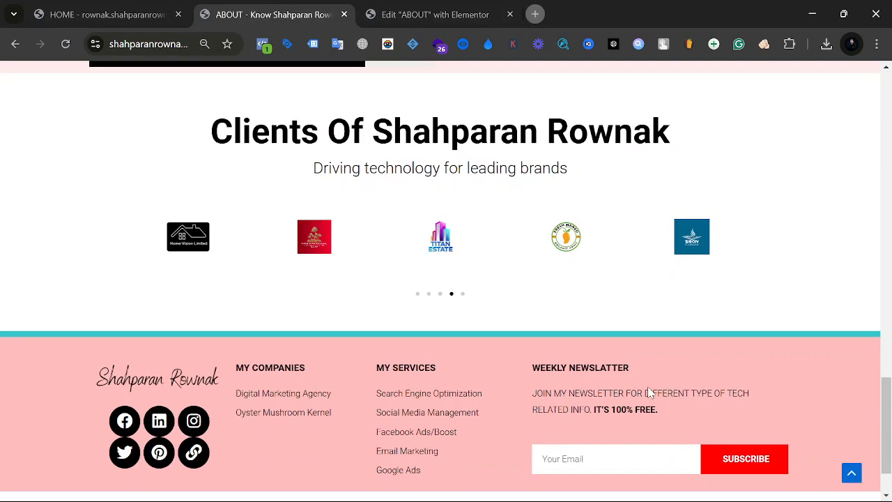
pyautogui.scroll(3, 649, 393)
pyautogui.scroll(-2, 488, 164)
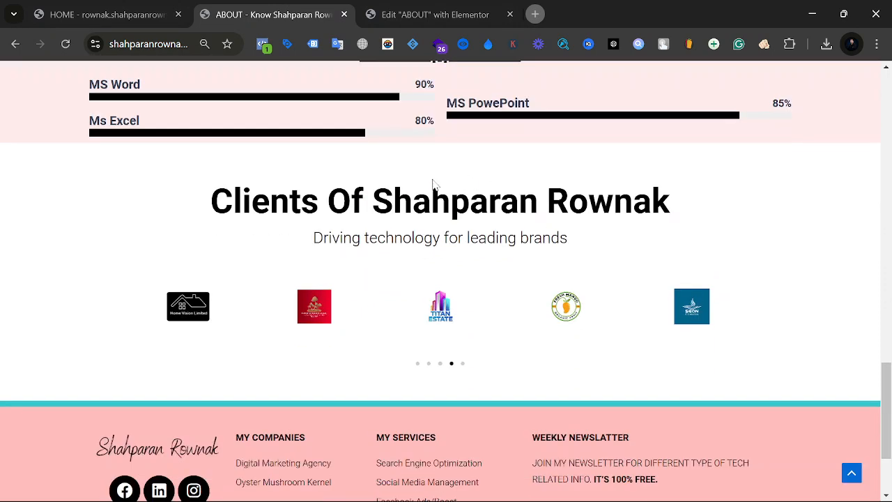
pyautogui.moveTo(184, 191); pyautogui.dragTo(890, 268)
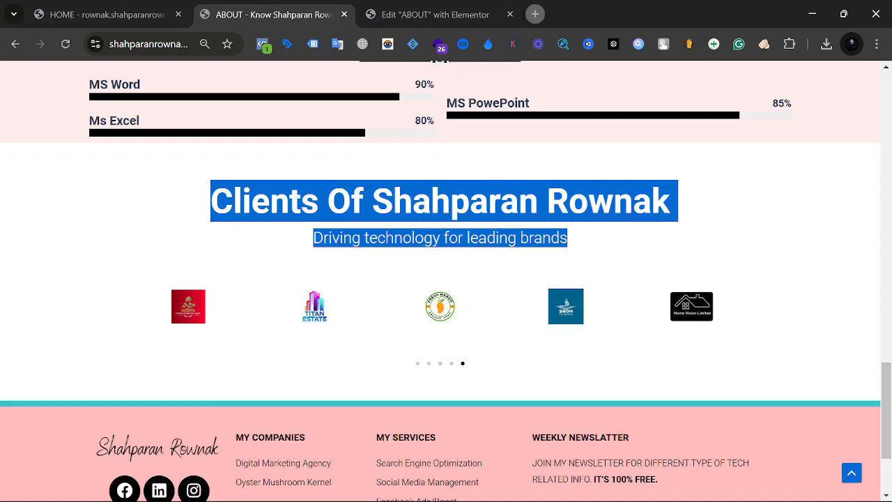
# Step: Copy the 'Clients Of Shahparan Rownak' heading and return to the Elementor editor
pyautogui.click(613, 254)
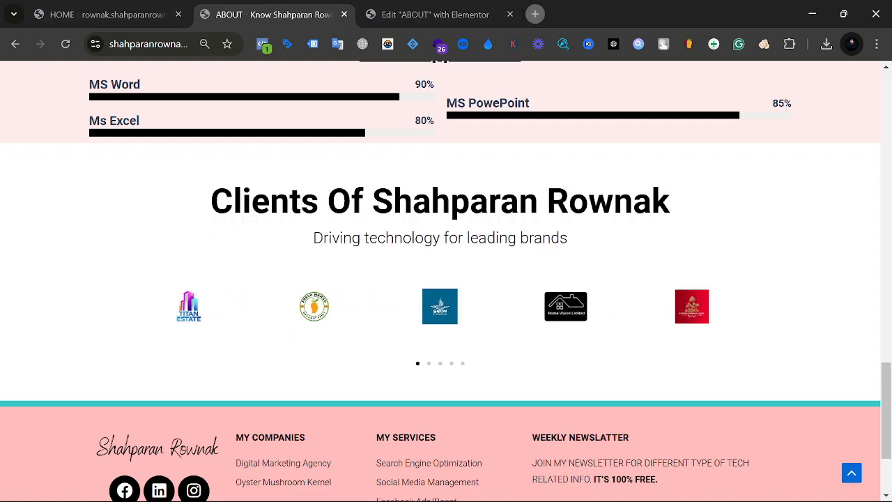
pyautogui.doubleClick(595, 208)
pyautogui.moveTo(694, 205); pyautogui.dragTo(61, 179)
pyautogui.hotkey('ctrl', 'c')
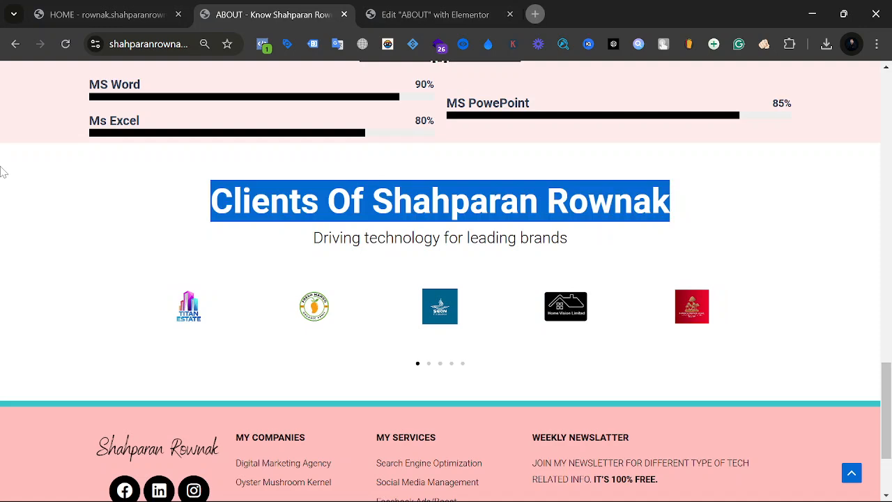
pyautogui.click(421, 11)
pyautogui.scroll(-4, 428, 193)
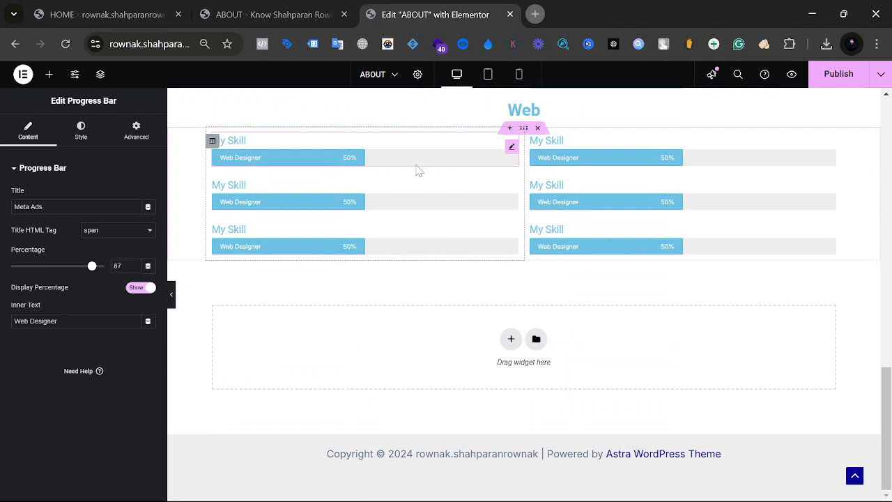
# Step: Add a new single-column section below the Web skill bars
pyautogui.click(308, 6)
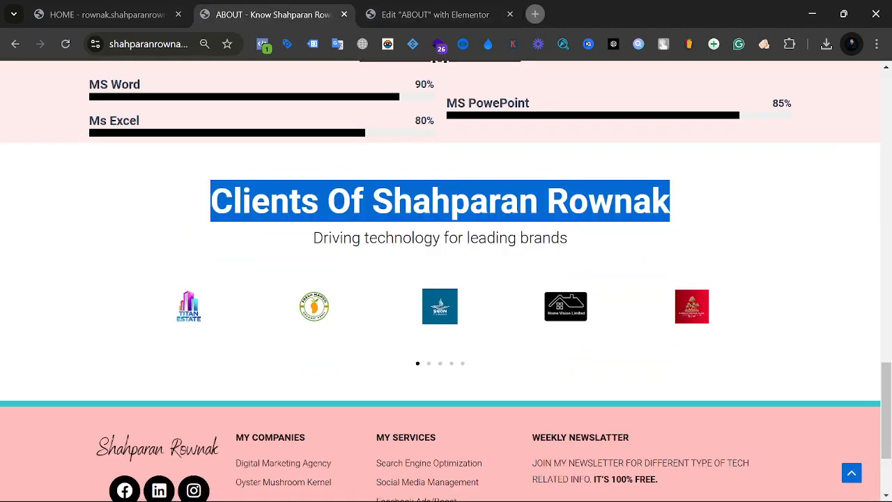
pyautogui.click(390, 11)
pyautogui.click(509, 339)
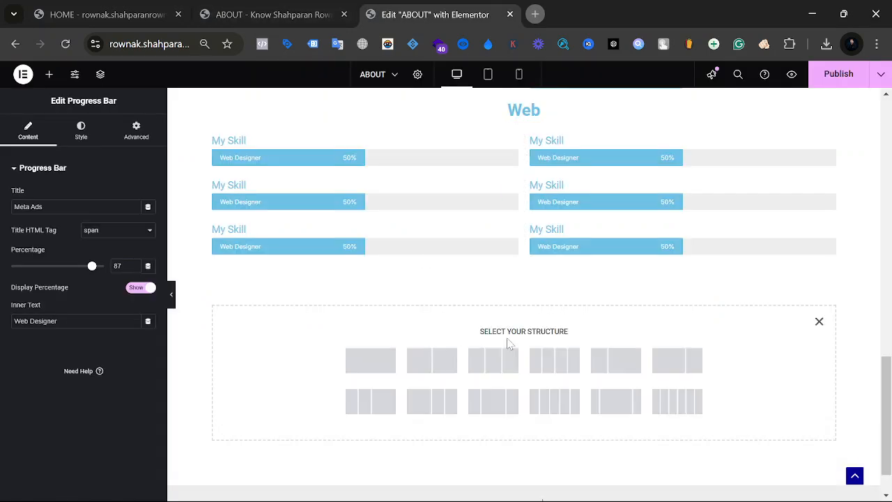
pyautogui.click(390, 362)
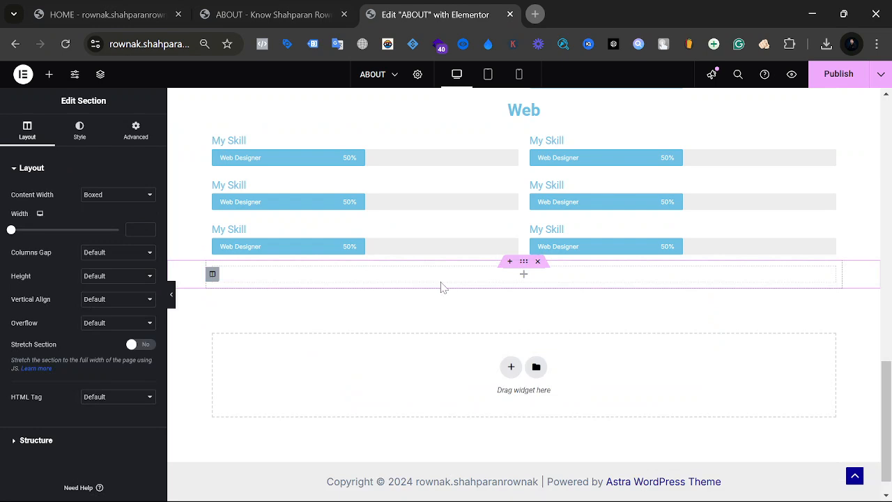
# Step: Drop a Heading widget into the section and paste 'Clients Of Shahparan Rownak' as its title
pyautogui.click(49, 74)
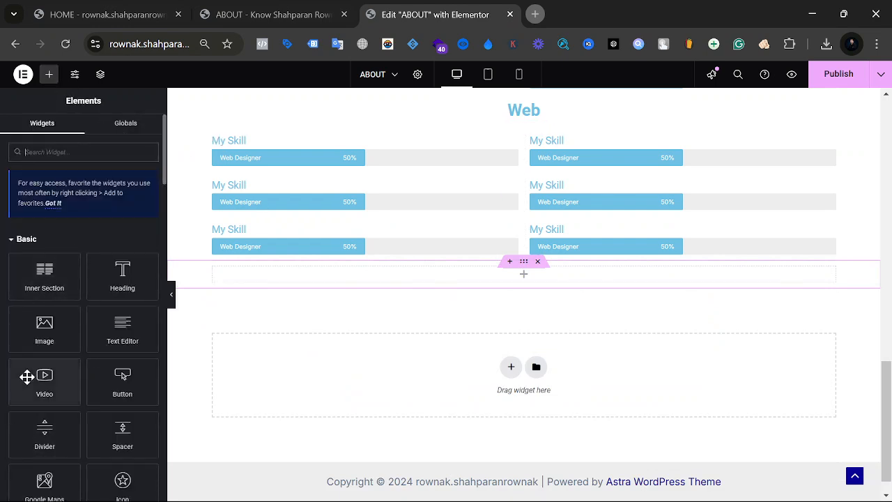
pyautogui.moveTo(115, 278); pyautogui.dragTo(500, 276)
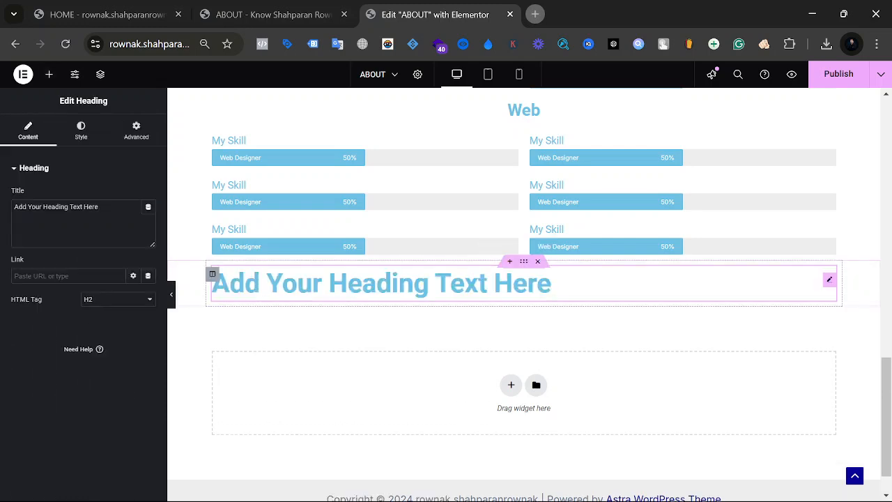
pyautogui.moveTo(562, 288); pyautogui.dragTo(196, 281)
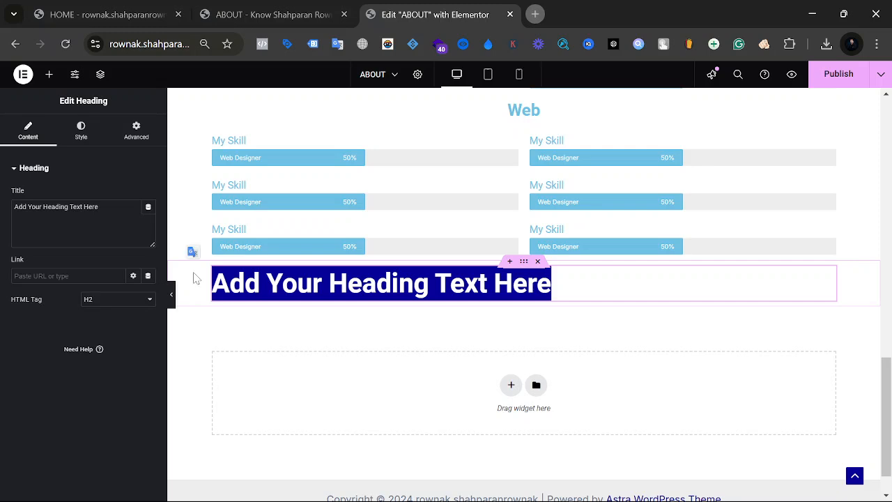
pyautogui.moveTo(101, 207); pyautogui.dragTo(2, 221)
pyautogui.hotkey('ctrl', 'v')
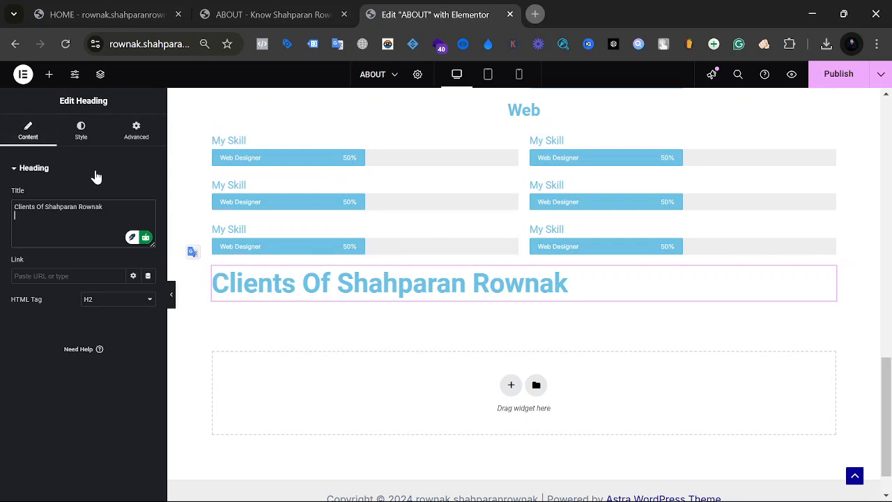
pyautogui.click(88, 133)
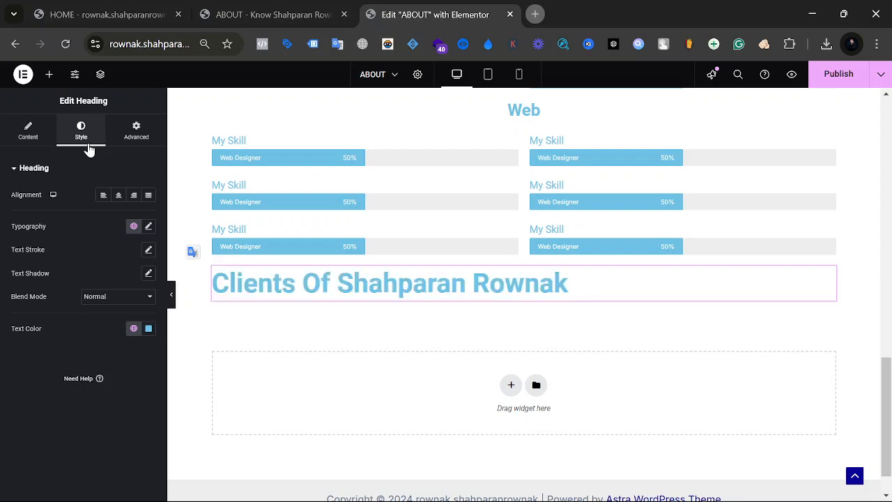
# Step: Center the Clients heading and set its text colour to #000CFF
pyautogui.click(120, 196)
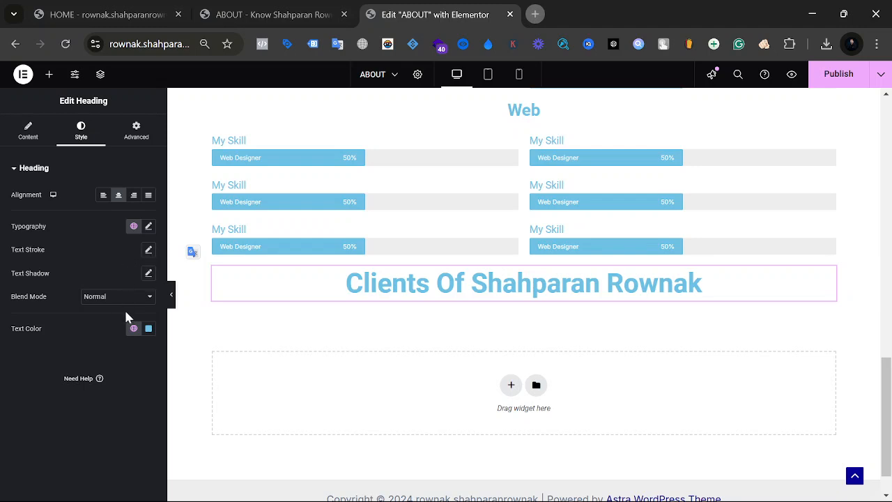
pyautogui.click(148, 333)
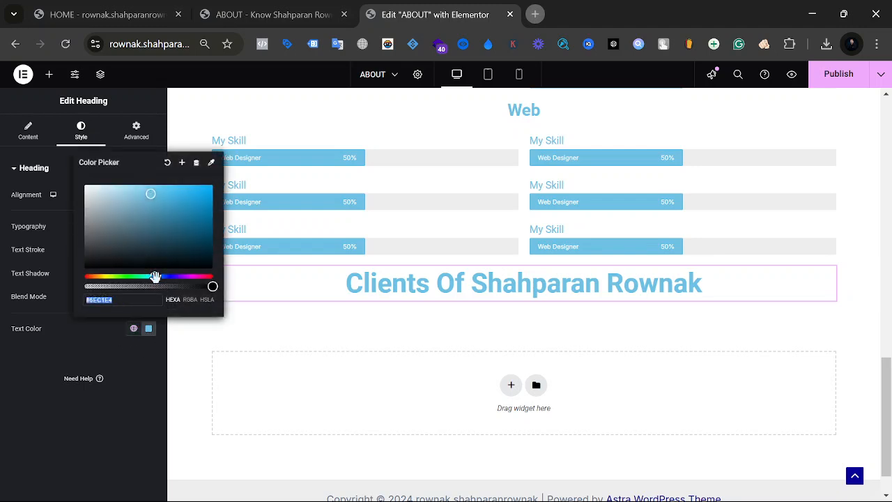
pyautogui.moveTo(155, 277); pyautogui.dragTo(189, 276)
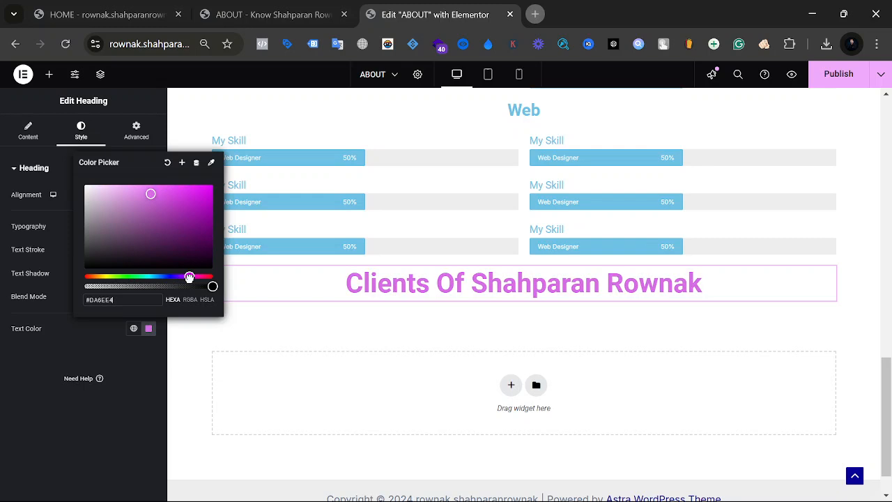
pyautogui.moveTo(189, 276); pyautogui.dragTo(165, 271)
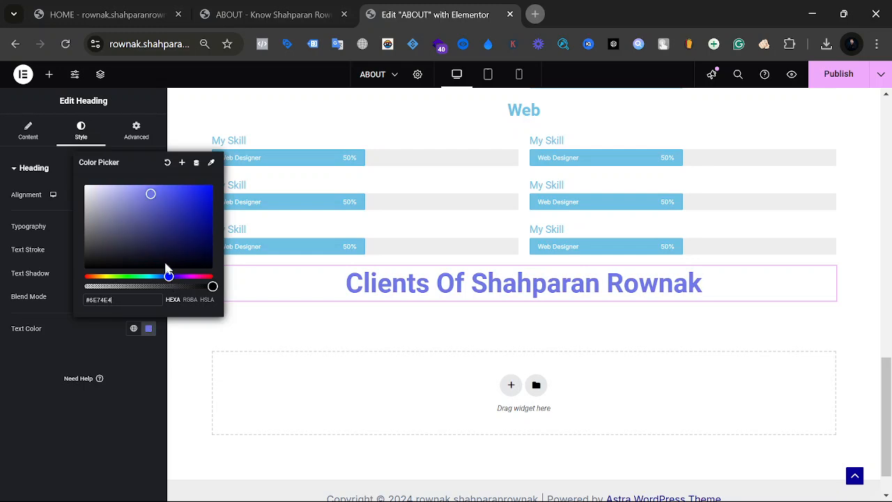
pyautogui.moveTo(153, 193); pyautogui.dragTo(221, 189)
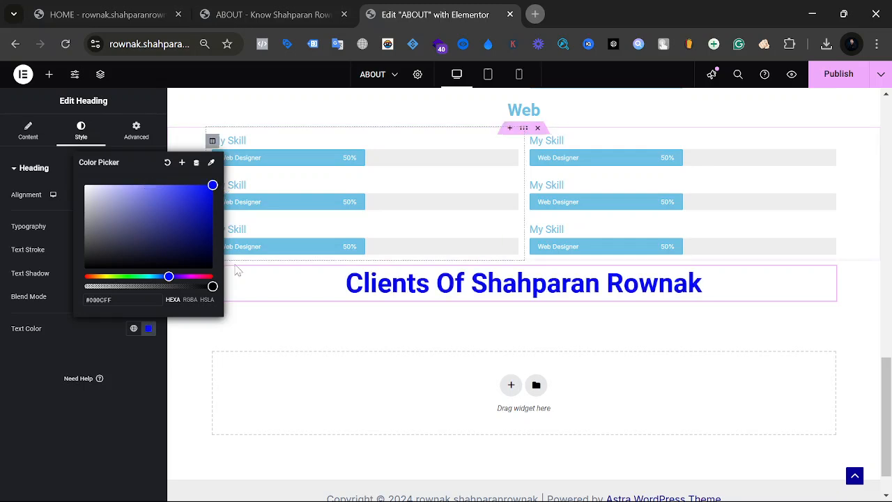
pyautogui.click(285, 6)
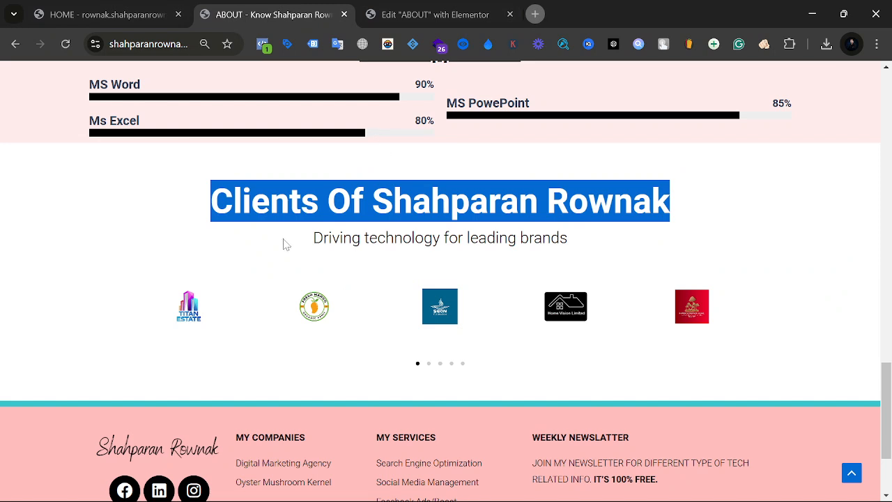
# Step: Select the live page's 'Driving technology for leading brands' tagline and compare it with the editor
pyautogui.moveTo(282, 248); pyautogui.dragTo(593, 240)
pyautogui.hotkey('ctrl', 'c')
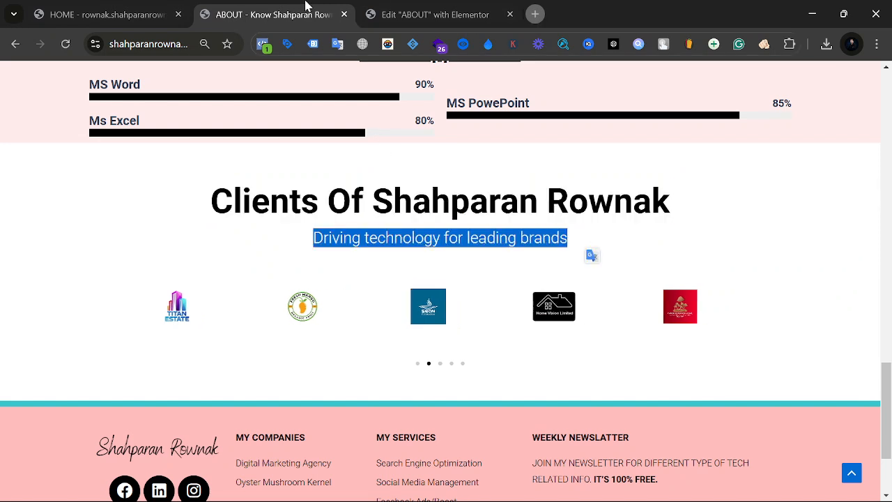
pyautogui.click(391, 11)
pyautogui.click(376, 302)
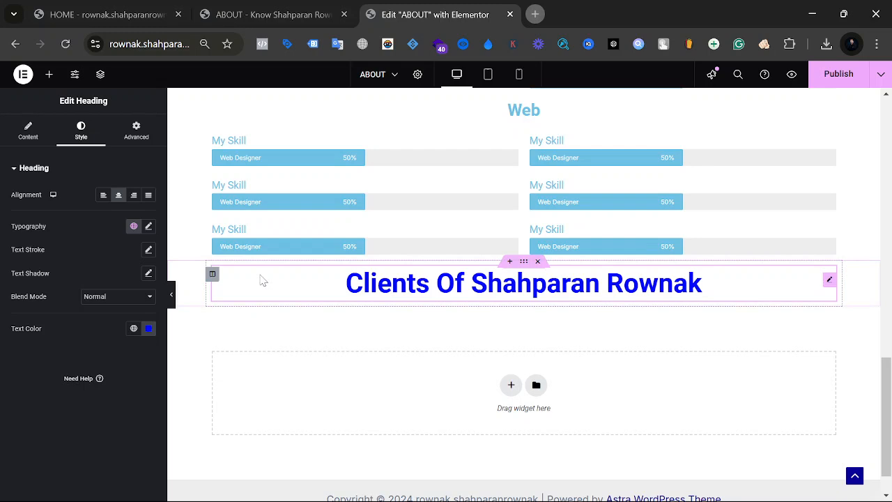
pyautogui.click(279, 14)
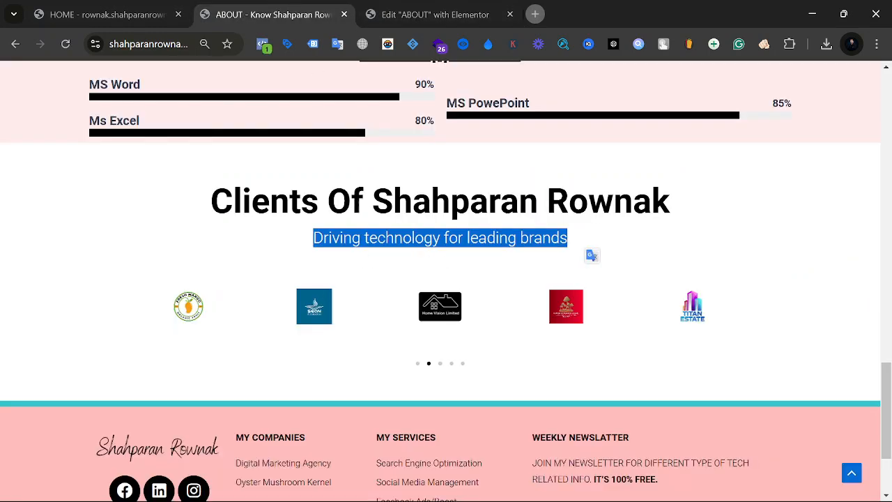
pyautogui.click(430, 5)
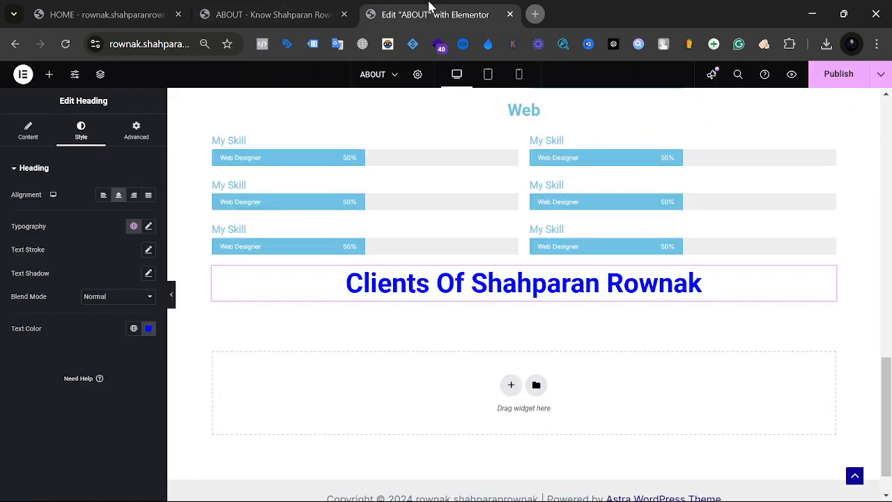
# Step: Add a Text Editor widget under the Clients heading reading 'Driving technology for leading brands'
pyautogui.click(49, 74)
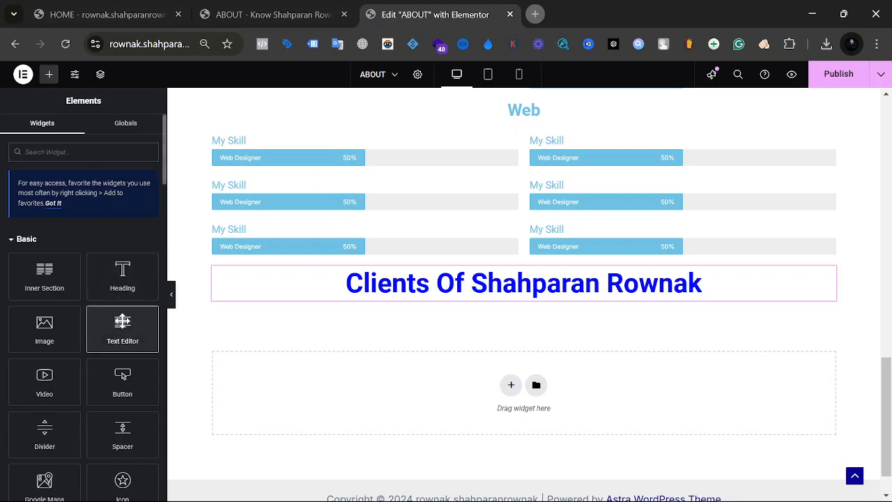
pyautogui.moveTo(123, 327); pyautogui.dragTo(438, 307)
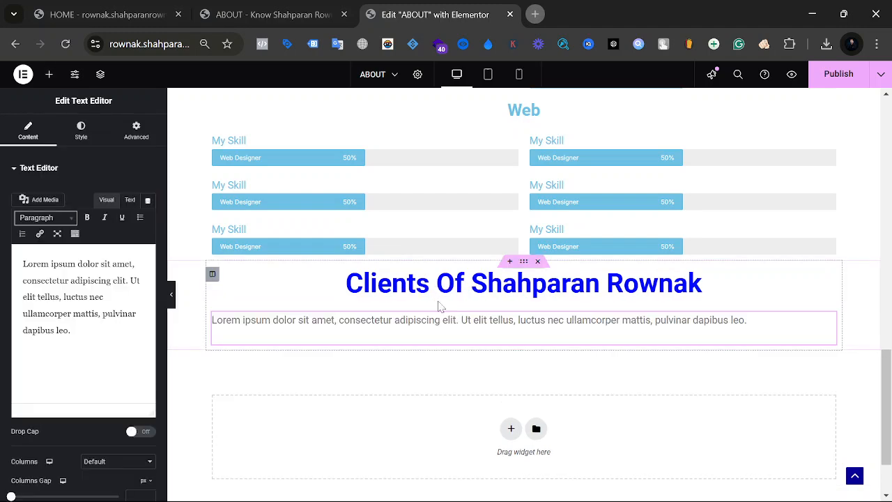
pyautogui.moveTo(111, 331); pyautogui.dragTo(23, 280)
pyautogui.hotkey('ctrl', 'a')
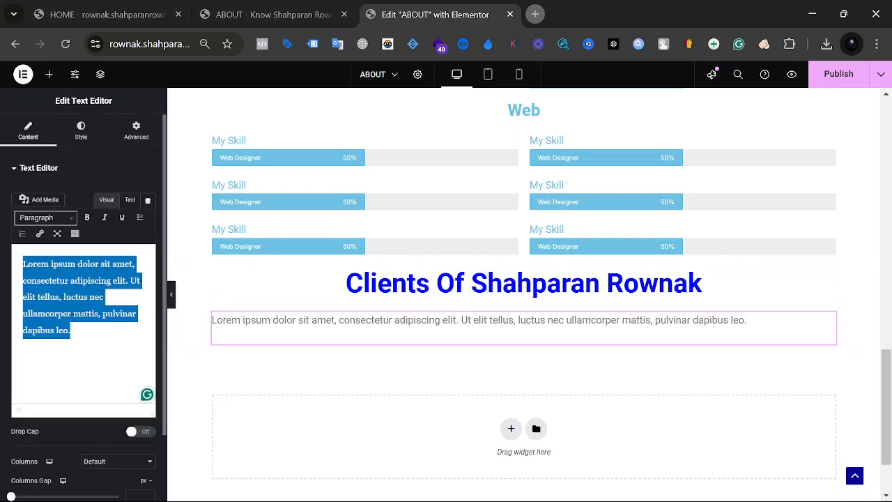
pyautogui.hotkey('ctrl', 'v')
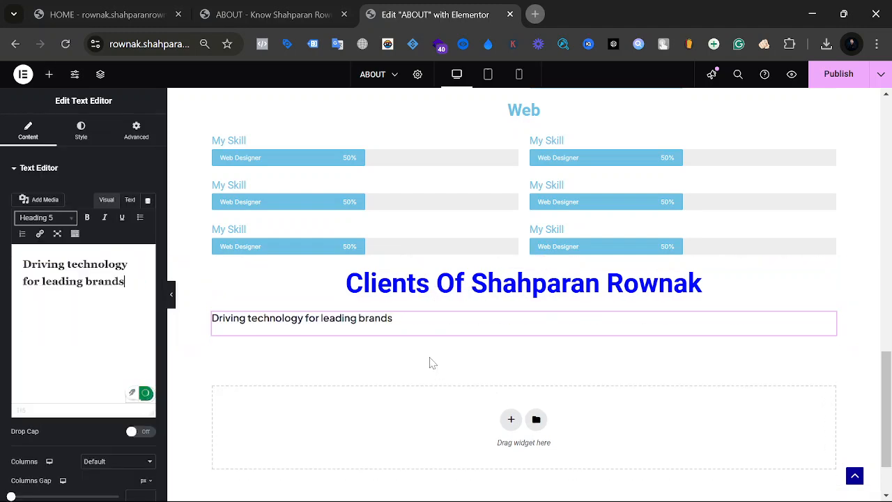
pyautogui.moveTo(426, 318); pyautogui.dragTo(262, 318)
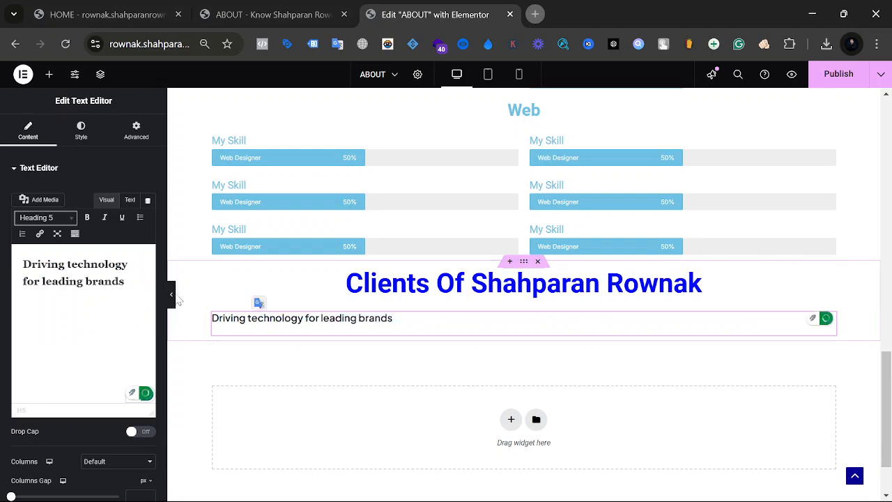
pyautogui.moveTo(415, 332); pyautogui.dragTo(209, 318)
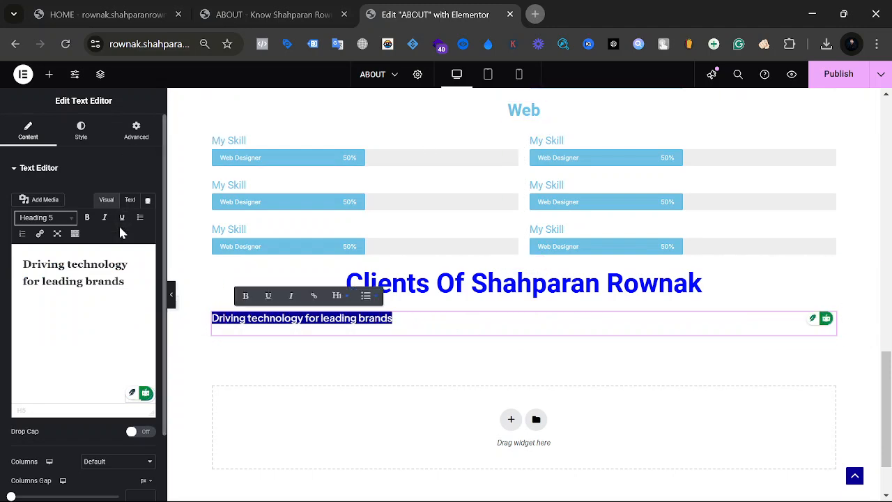
# Step: Center-align the tagline text in its Style settings
pyautogui.click(80, 131)
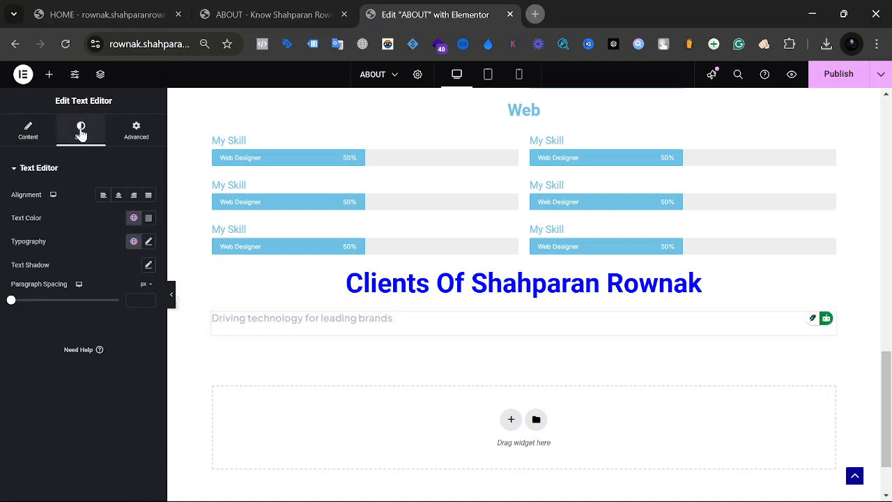
pyautogui.click(118, 195)
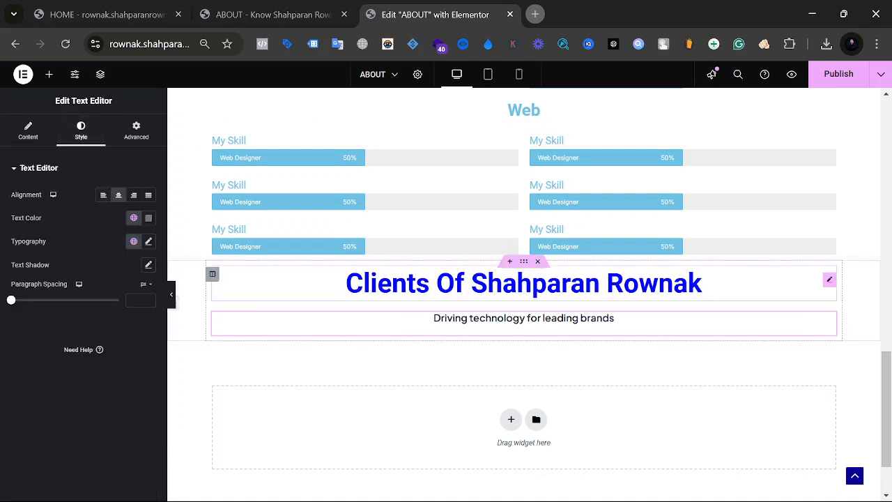
pyautogui.click(150, 221)
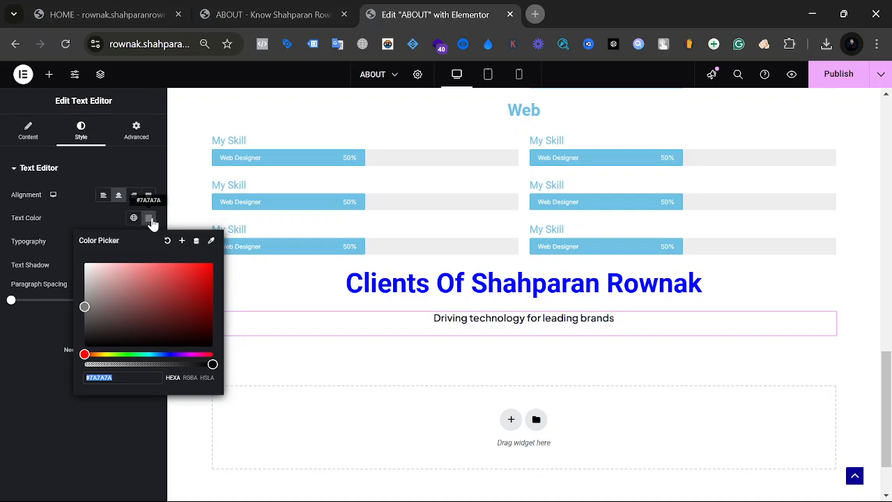
pyautogui.click(151, 220)
pyautogui.click(150, 220)
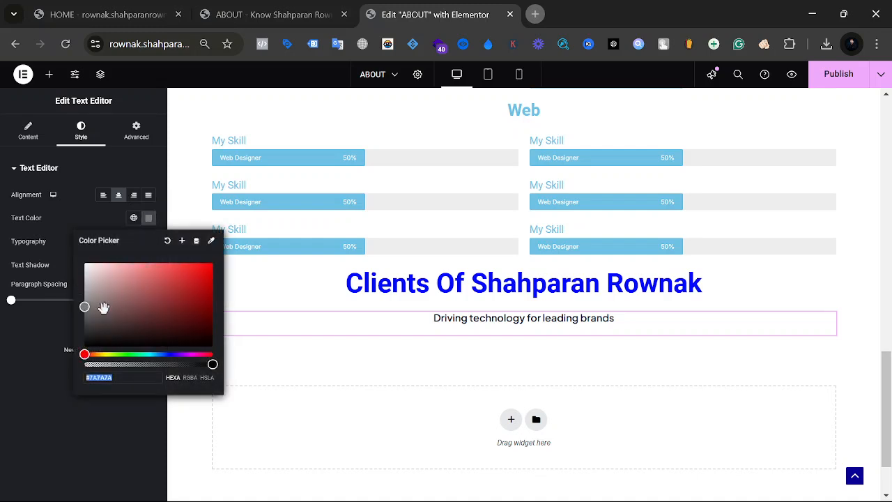
pyautogui.click(79, 194)
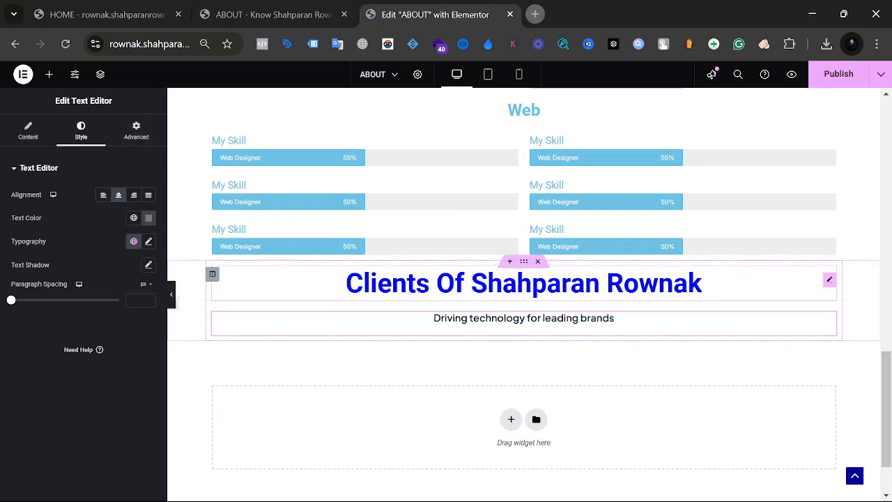
# Step: Delete the blank line beneath the Clients heading
pyautogui.click(495, 288)
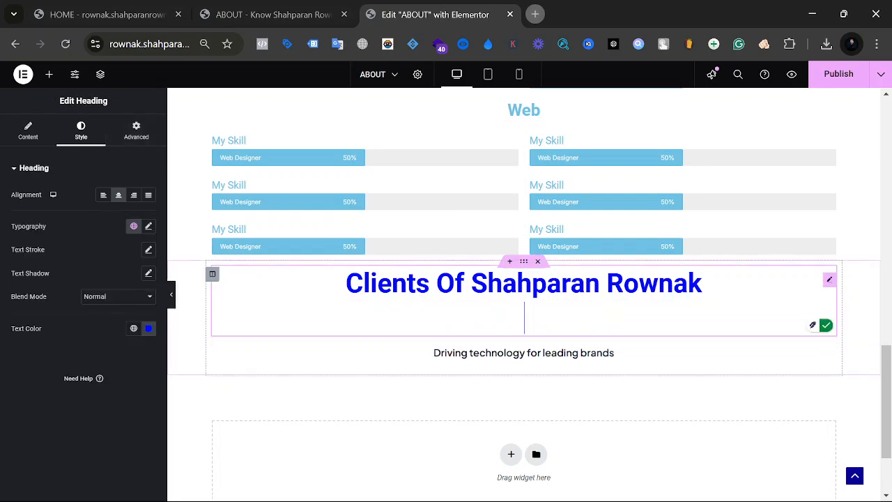
pyautogui.press('BackSpace')
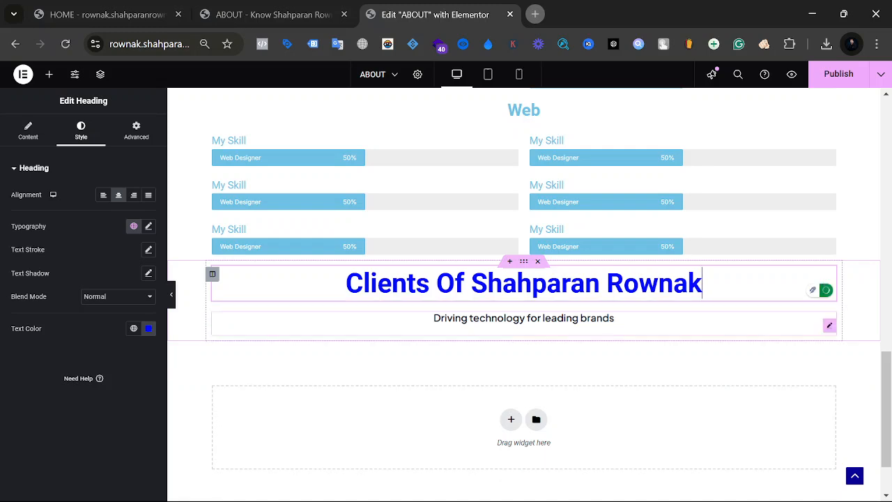
pyautogui.click(472, 286)
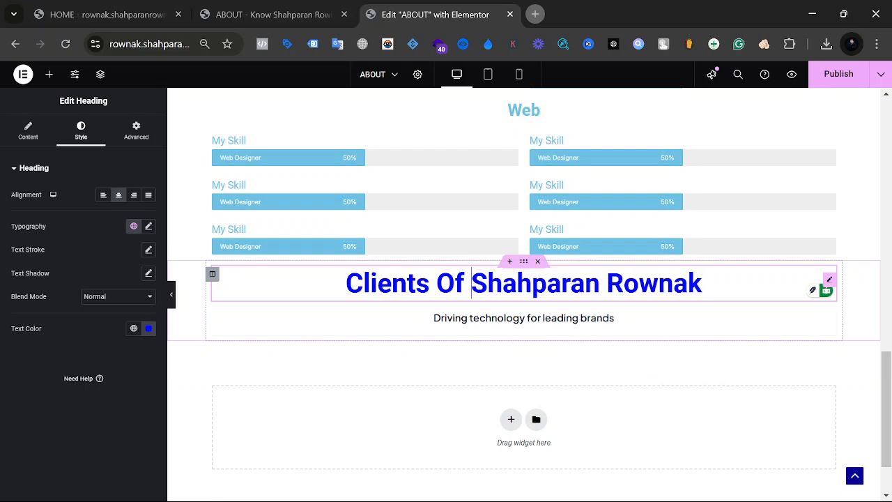
# Step: Set all of the Clients heading's margins to 0
pyautogui.click(132, 138)
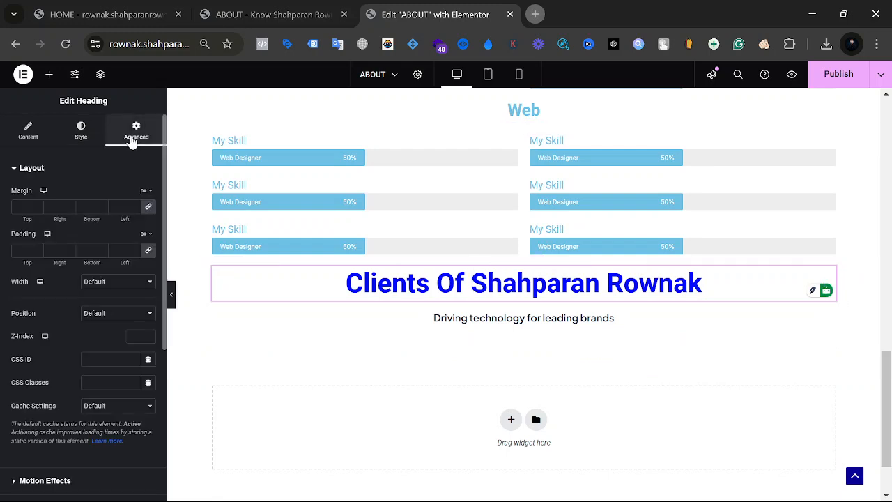
pyautogui.click(144, 209)
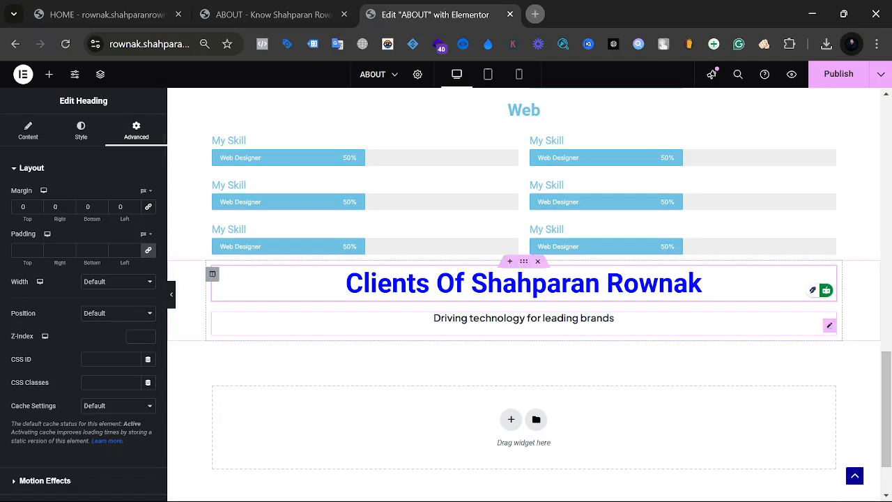
pyautogui.click(507, 329)
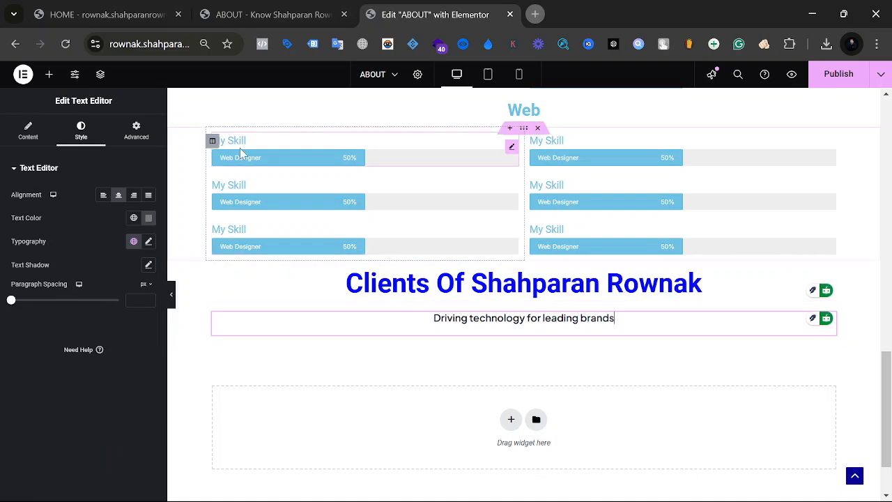
# Step: Lower the tagline's linked margin to -21 px so it sits tight under the heading
pyautogui.click(139, 133)
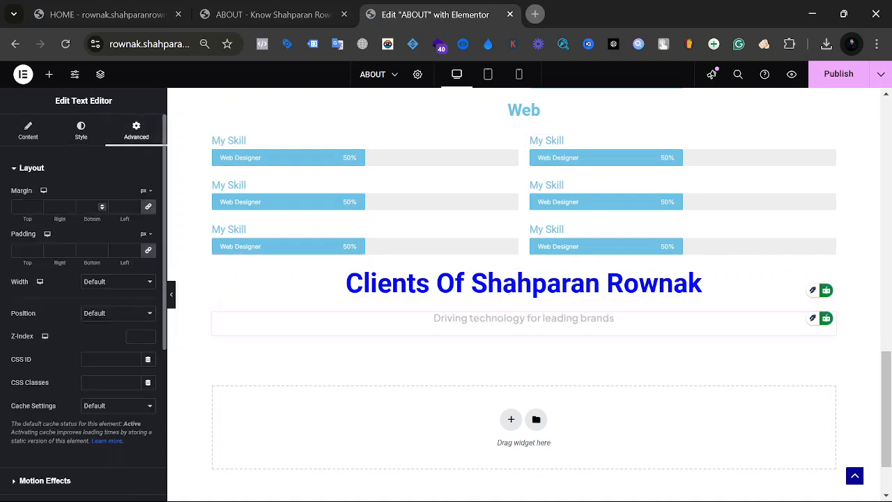
pyautogui.click(101, 209)
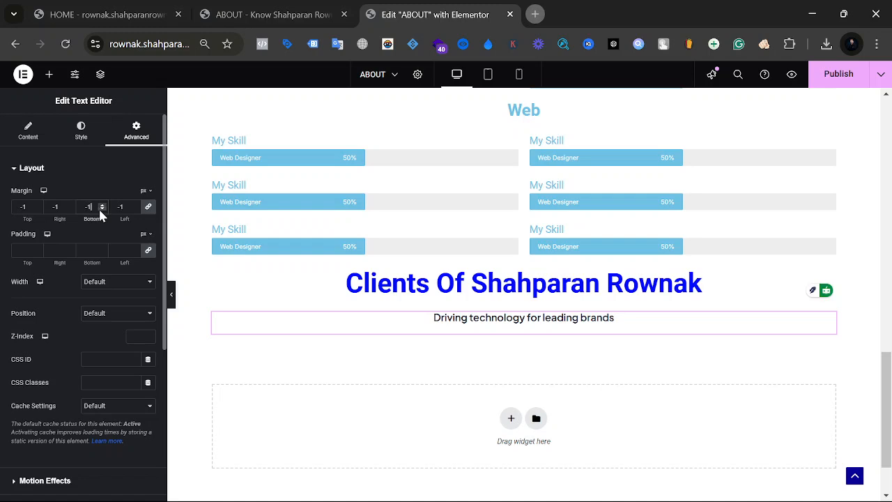
pyautogui.click(99, 208)
pyautogui.click(99, 208)
pyautogui.click(99, 208)
pyautogui.click(99, 207)
pyautogui.click(99, 208)
pyautogui.click(99, 208)
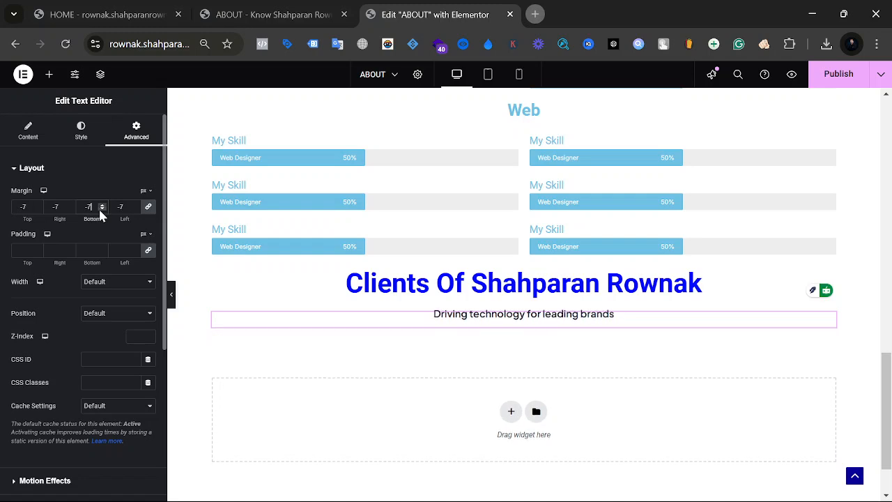
pyautogui.click(99, 207)
pyautogui.click(99, 206)
pyautogui.click(98, 207)
pyautogui.click(98, 207)
pyautogui.click(98, 207)
pyautogui.click(99, 207)
pyautogui.click(98, 207)
pyautogui.click(98, 207)
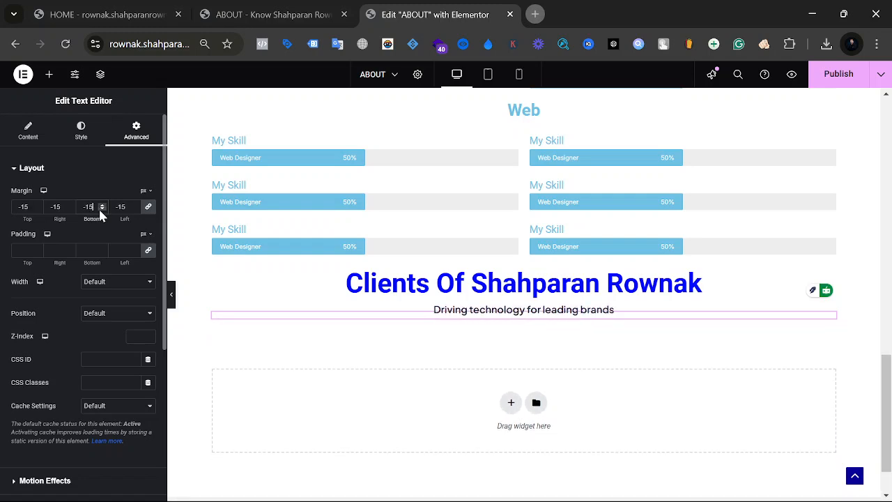
pyautogui.click(98, 207)
pyautogui.click(98, 207)
pyautogui.click(98, 207)
pyautogui.click(98, 207)
pyautogui.click(99, 207)
pyautogui.click(98, 207)
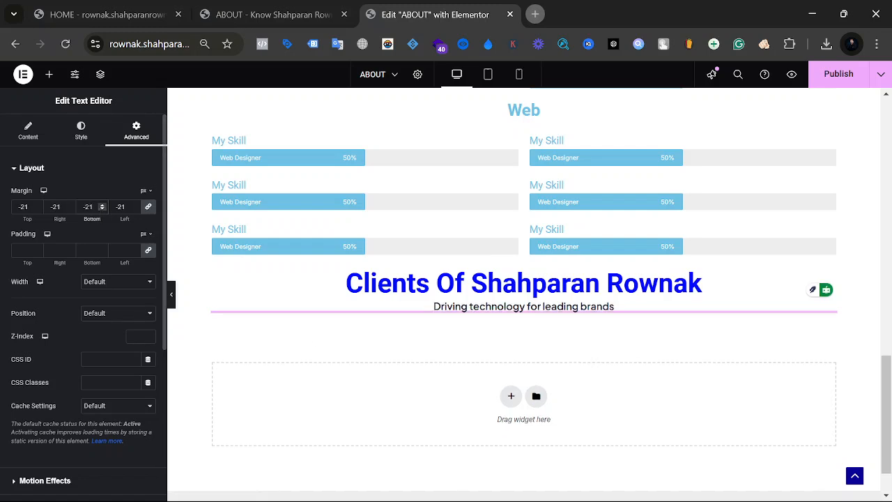
pyautogui.click(81, 131)
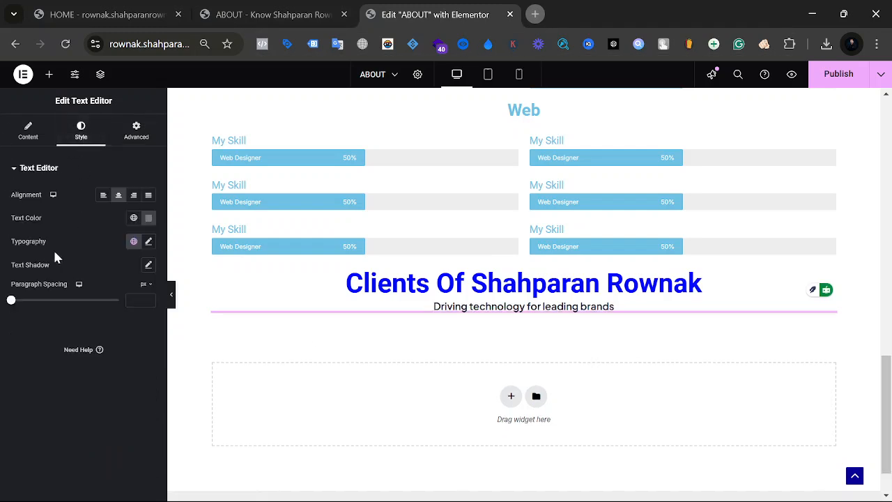
# Step: Set the tagline's Typography font size to 26 px, then check the live About page
pyautogui.click(147, 219)
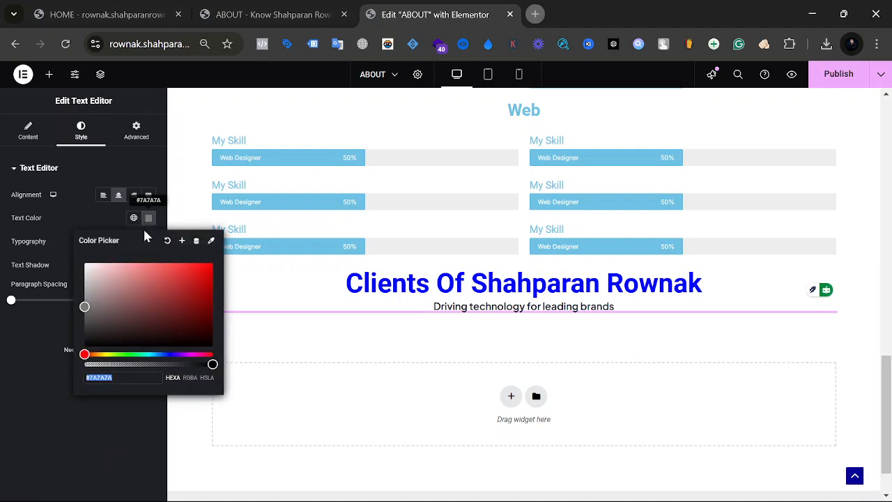
pyautogui.click(65, 214)
pyautogui.click(148, 242)
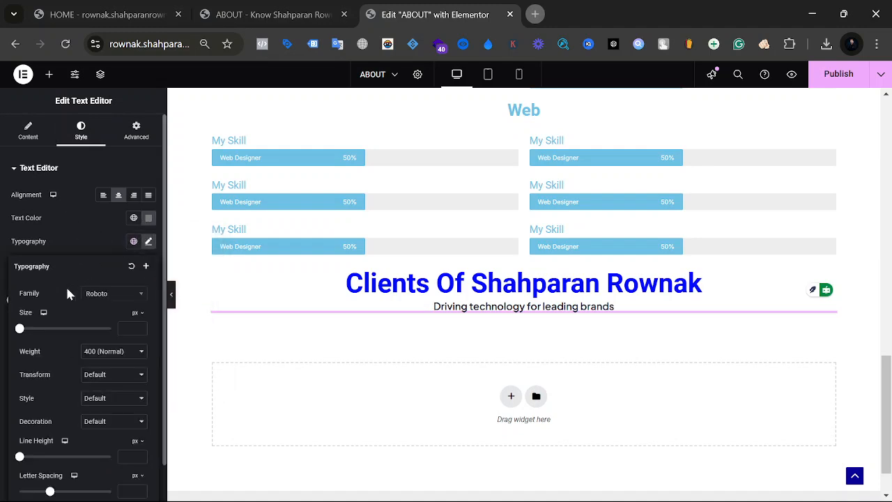
pyautogui.moveTo(20, 329); pyautogui.dragTo(38, 333)
pyautogui.click(430, 315)
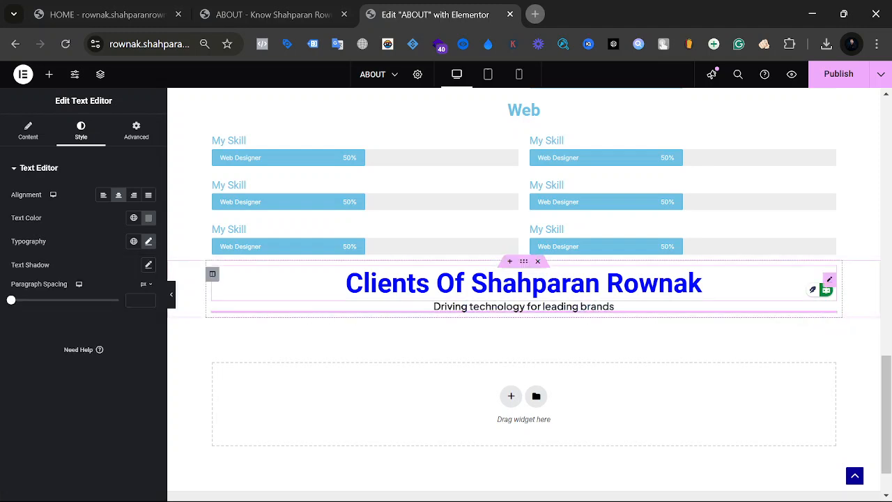
pyautogui.click(615, 306)
pyautogui.tripleClick(513, 306)
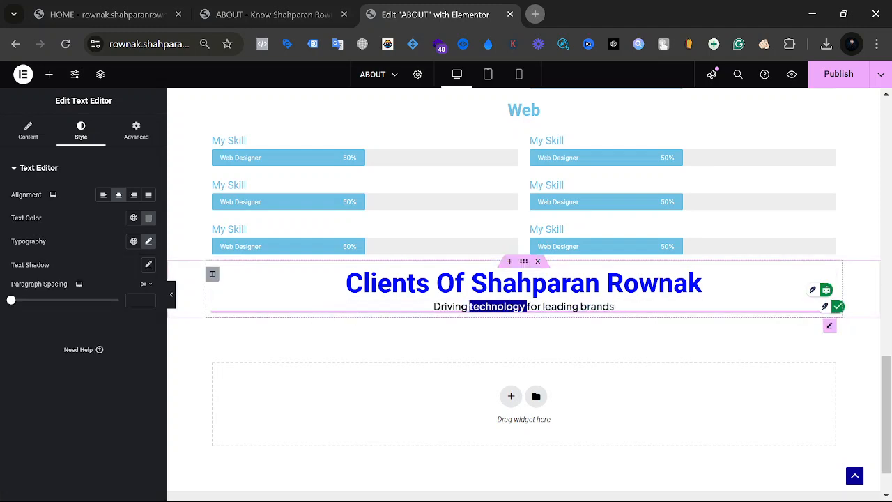
pyautogui.click(151, 244)
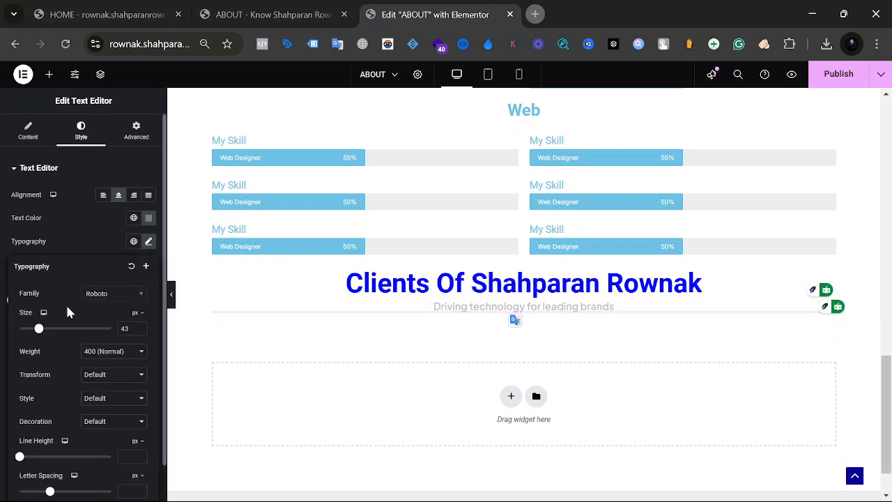
pyautogui.moveTo(41, 331)
pyautogui.mouseDown()
pyautogui.moveTo(114, 335)
pyautogui.moveTo(31, 328)
pyautogui.mouseUp()
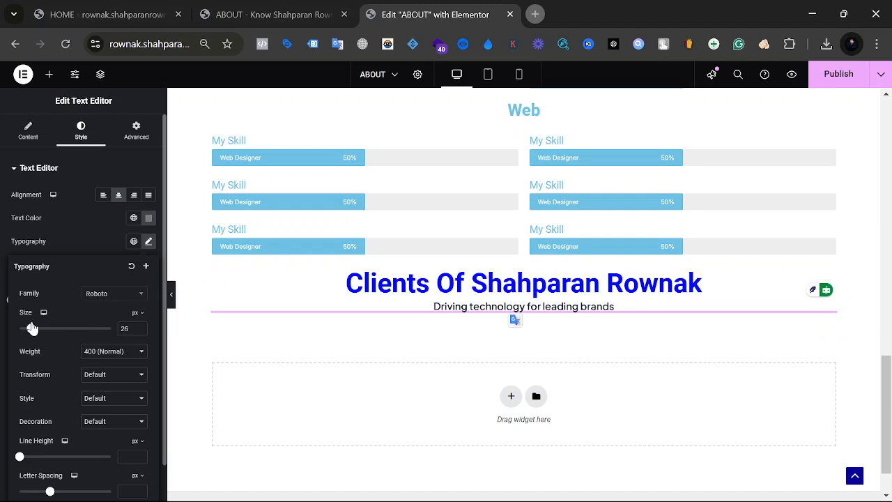
pyautogui.click(94, 249)
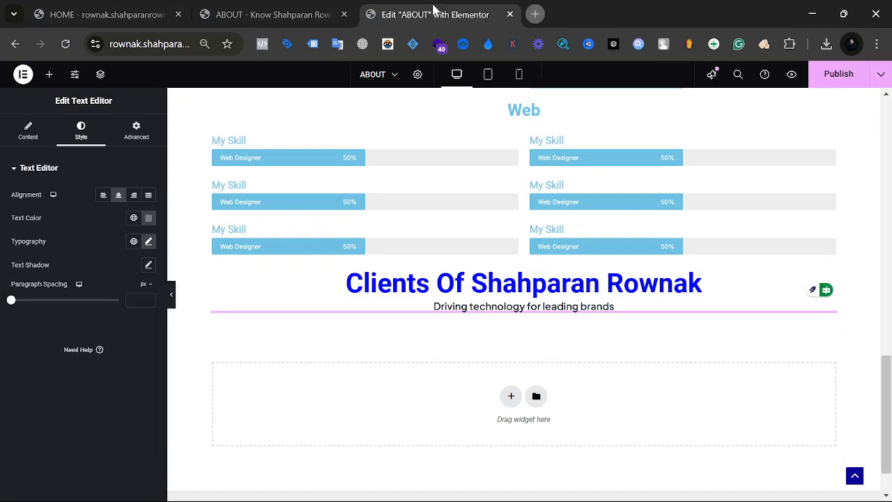
pyautogui.click(291, 12)
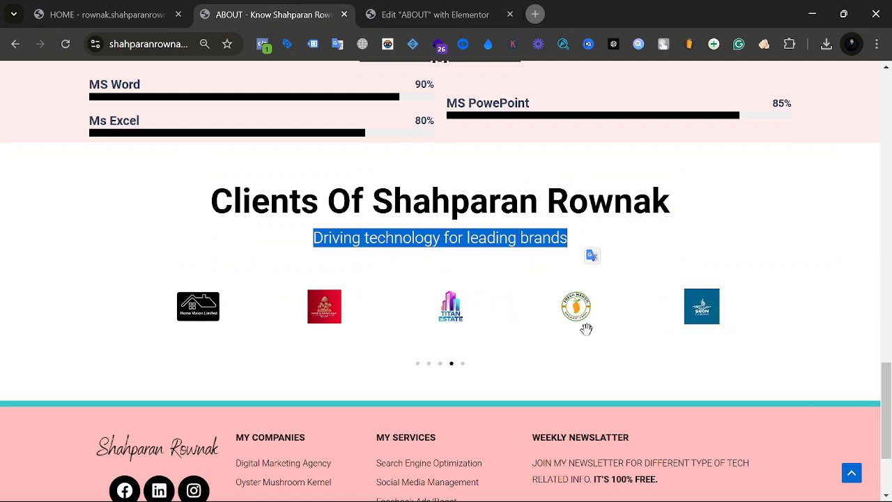
pyautogui.click(437, 7)
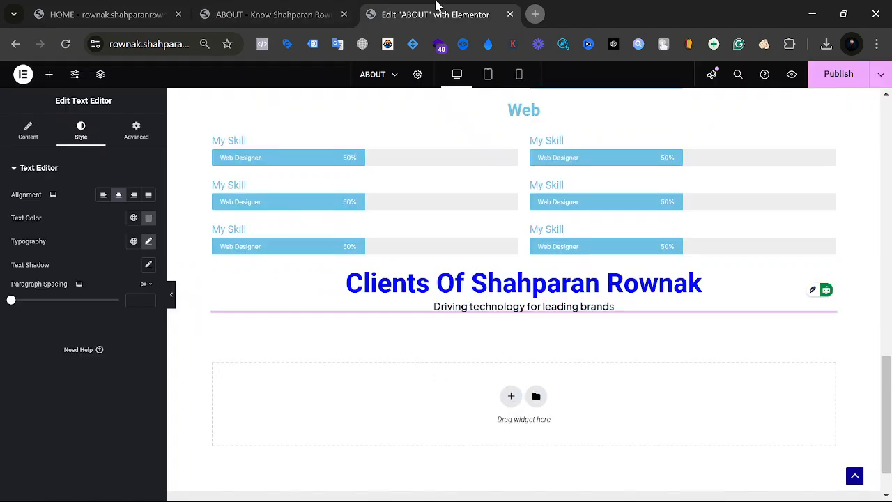
# Step: Drag a Loop Carousel under the Clients tagline, undoing the first misplaced drop
pyautogui.click(48, 75)
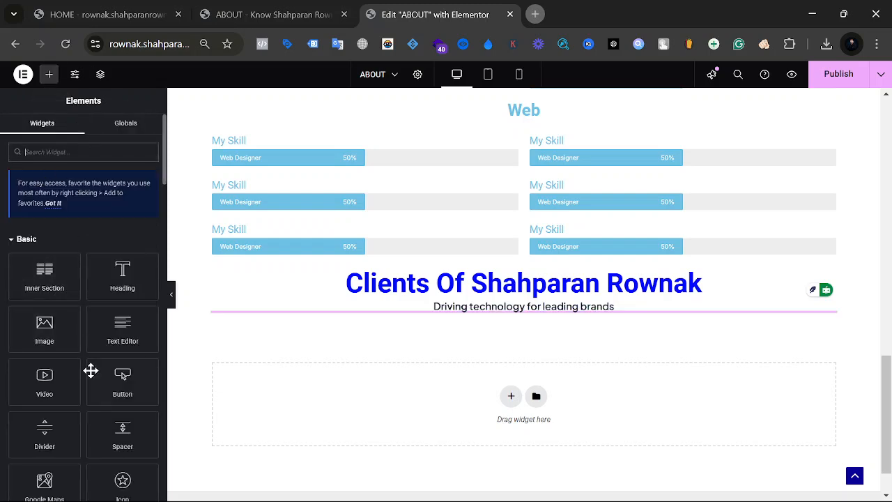
pyautogui.scroll(-2, 94, 377)
pyautogui.scroll(-1, 96, 380)
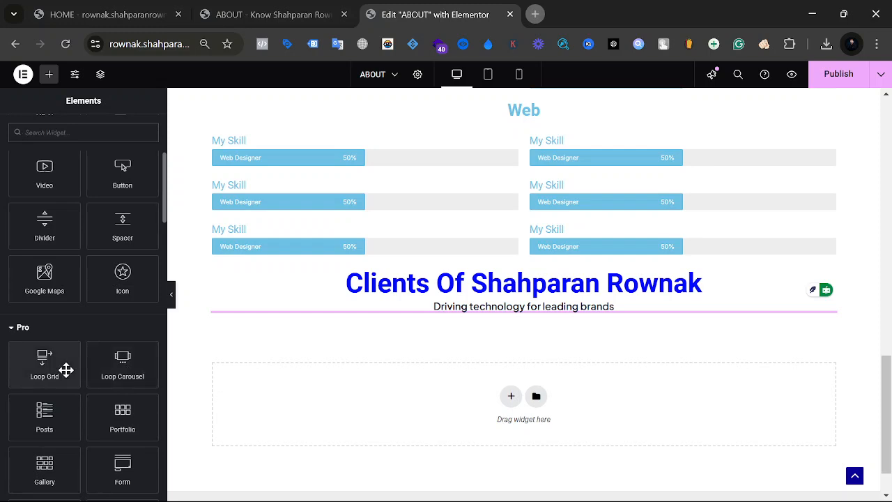
pyautogui.scroll(-2, 66, 370)
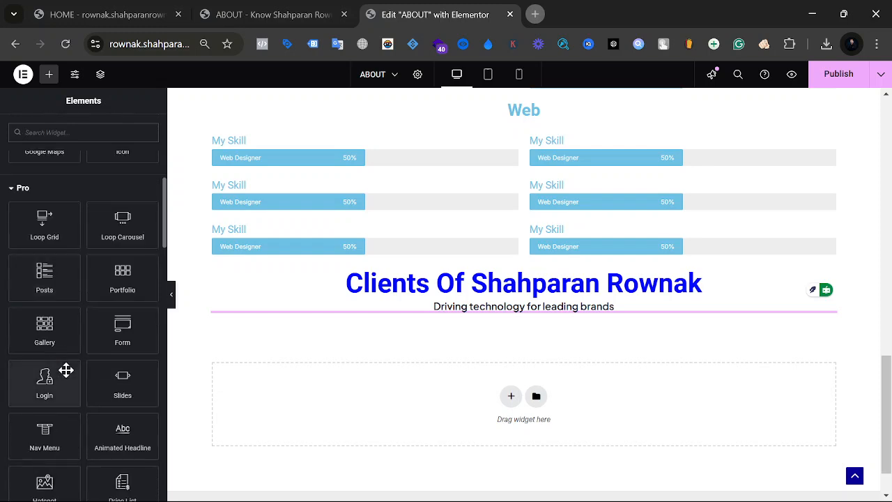
pyautogui.scroll(-1, 65, 370)
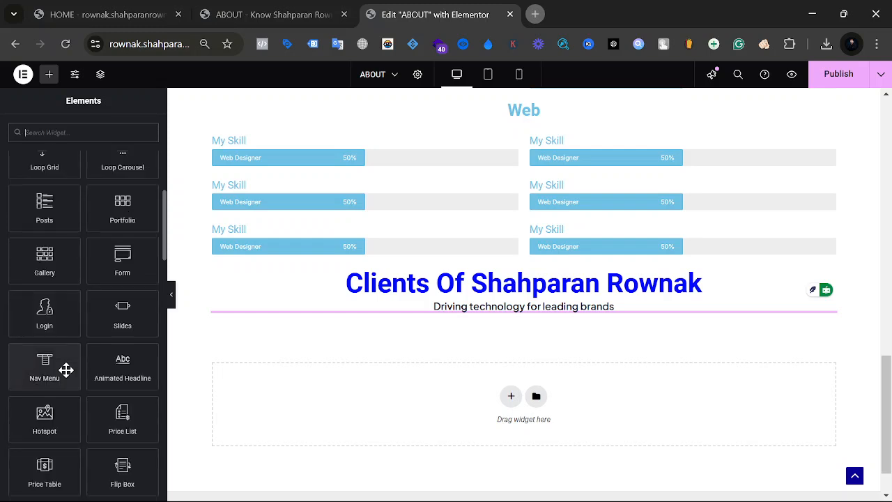
pyautogui.scroll(2, 65, 370)
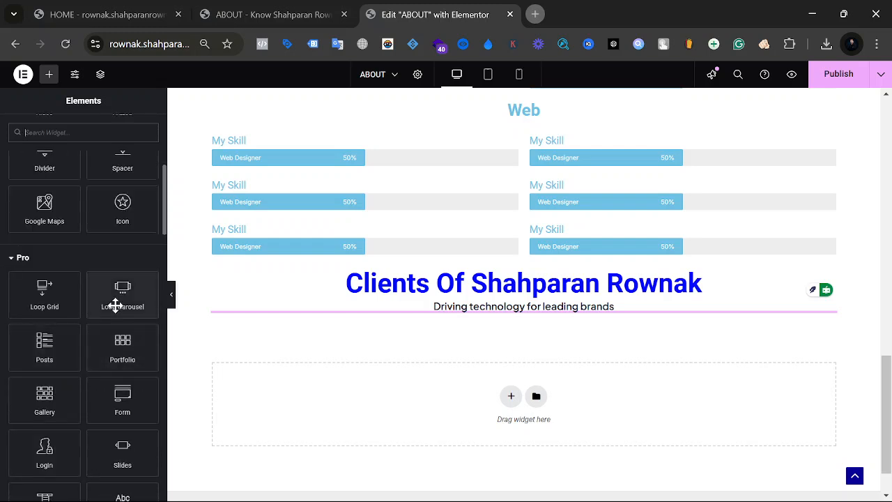
pyautogui.moveTo(115, 305); pyautogui.dragTo(498, 315)
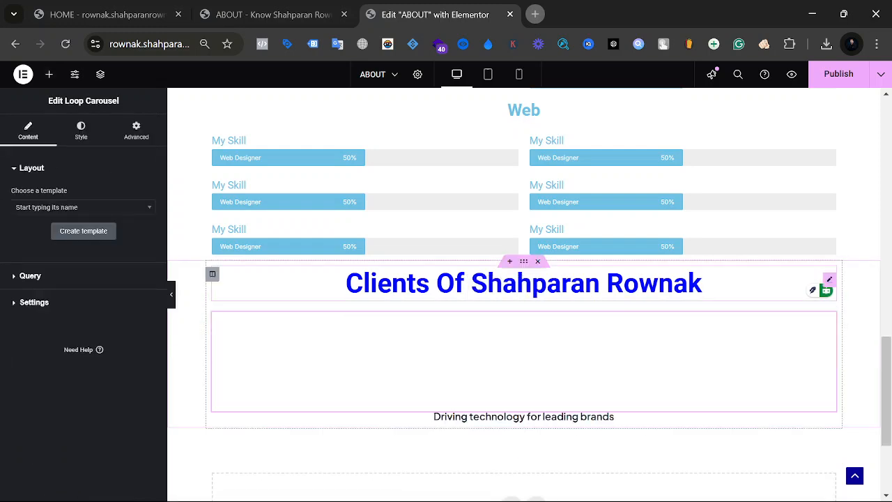
pyautogui.hotkey('ctrl', 'z')
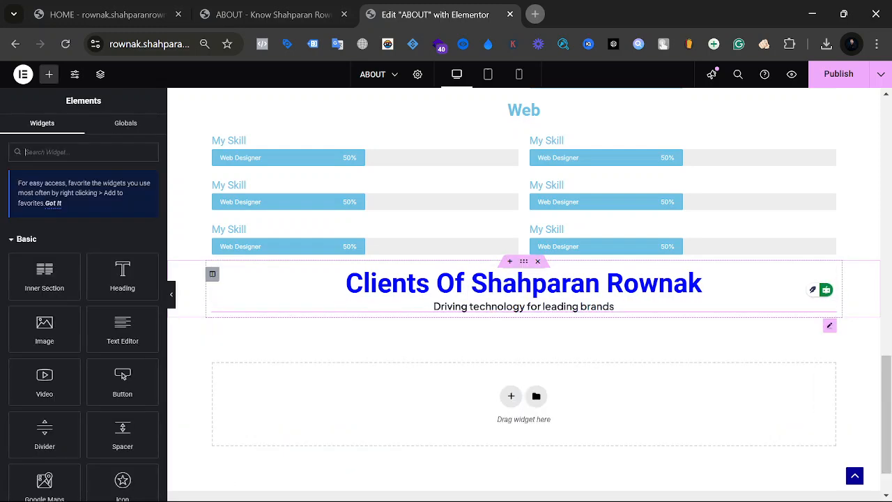
pyautogui.scroll(-3, 108, 380)
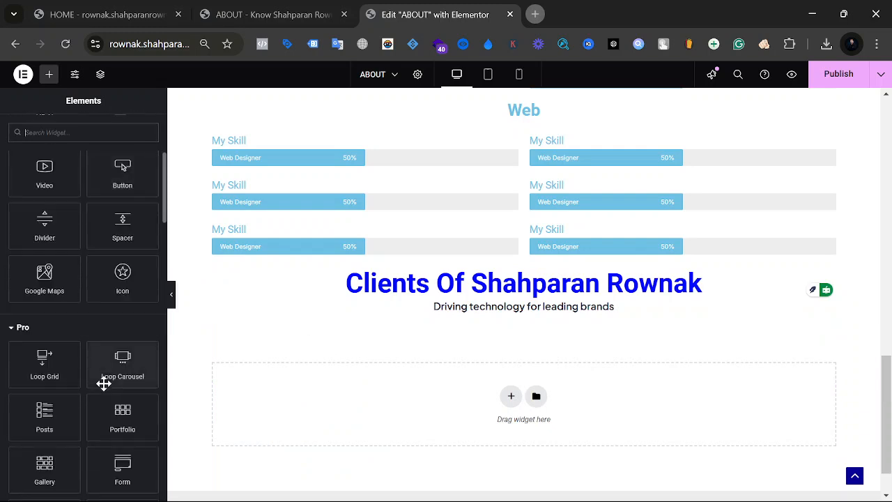
pyautogui.moveTo(102, 369); pyautogui.dragTo(511, 312)
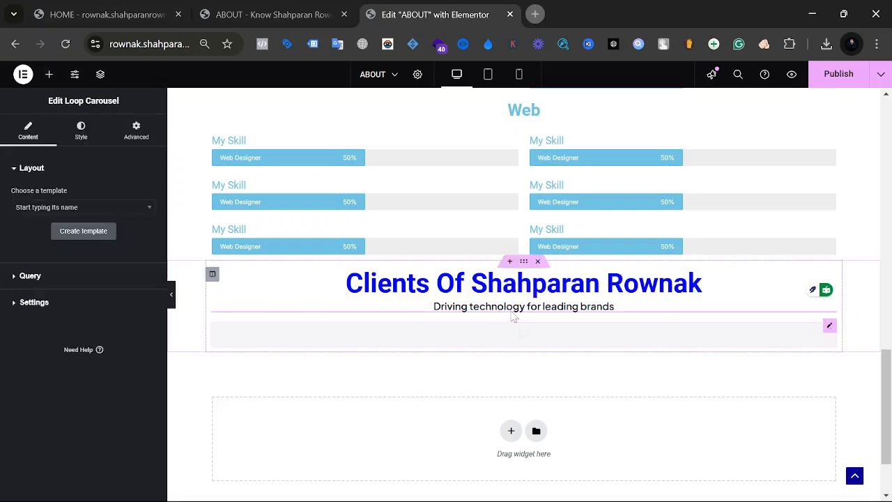
pyautogui.scroll(-2, 414, 416)
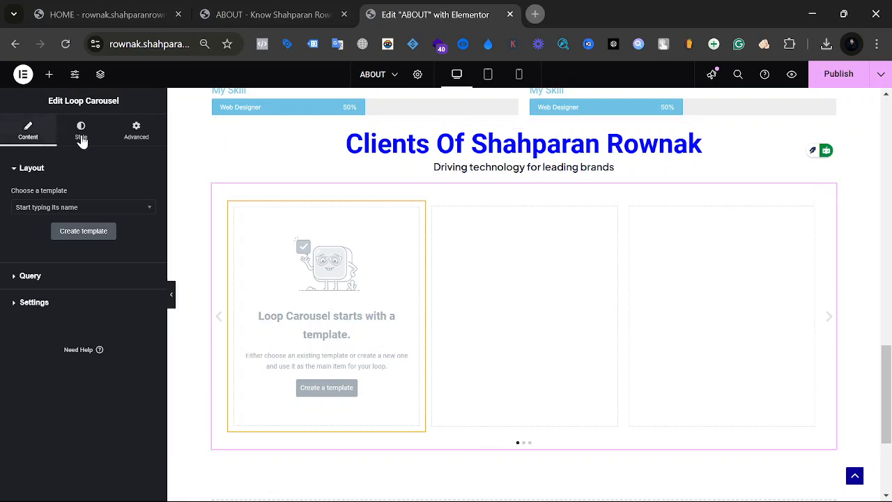
# Step: Insert a Loop Grid between the Clients tagline and the Loop Carousel
pyautogui.click(48, 74)
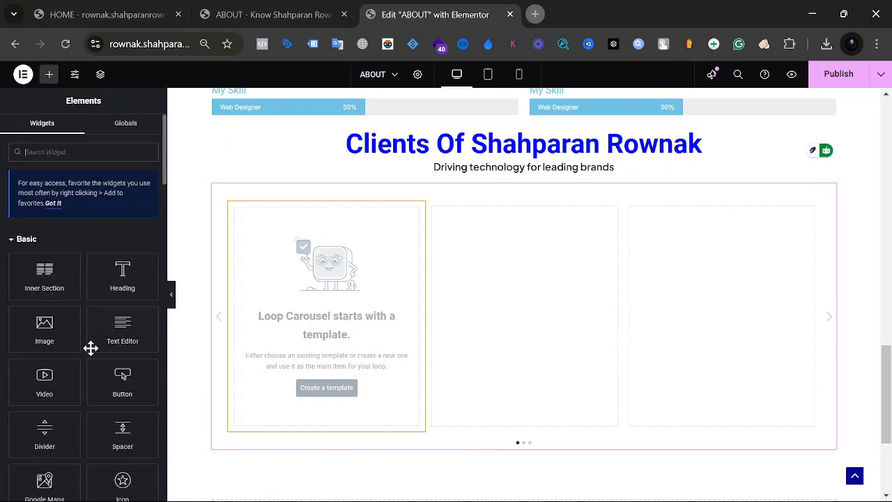
pyautogui.scroll(-3, 90, 349)
pyautogui.moveTo(43, 363); pyautogui.dragTo(489, 201)
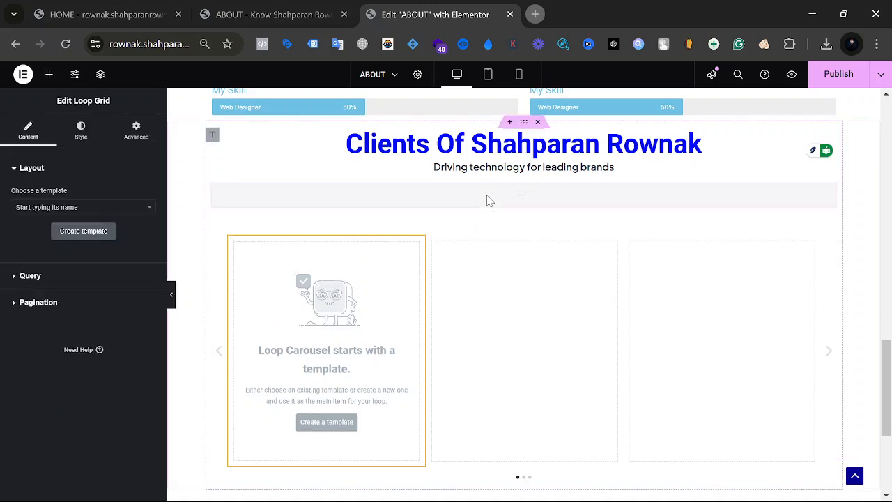
pyautogui.scroll(-3, 478, 351)
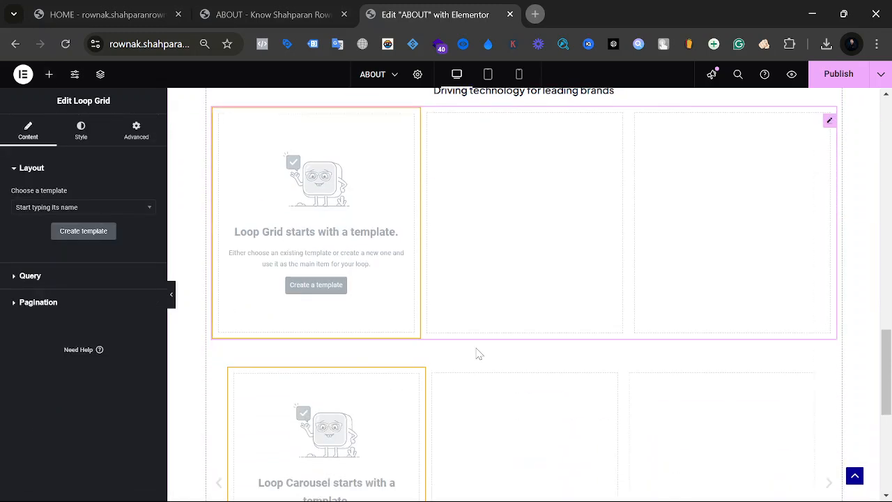
pyautogui.scroll(2, 481, 352)
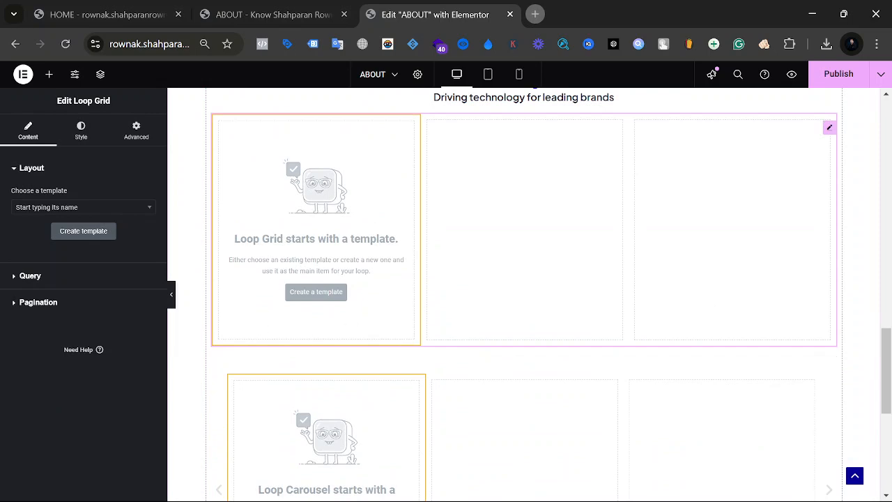
pyautogui.scroll(1, 492, 342)
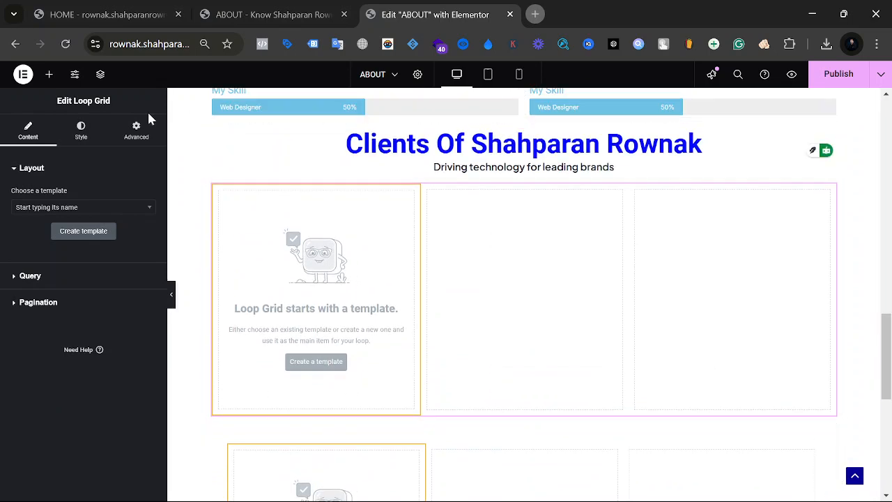
pyautogui.click(49, 74)
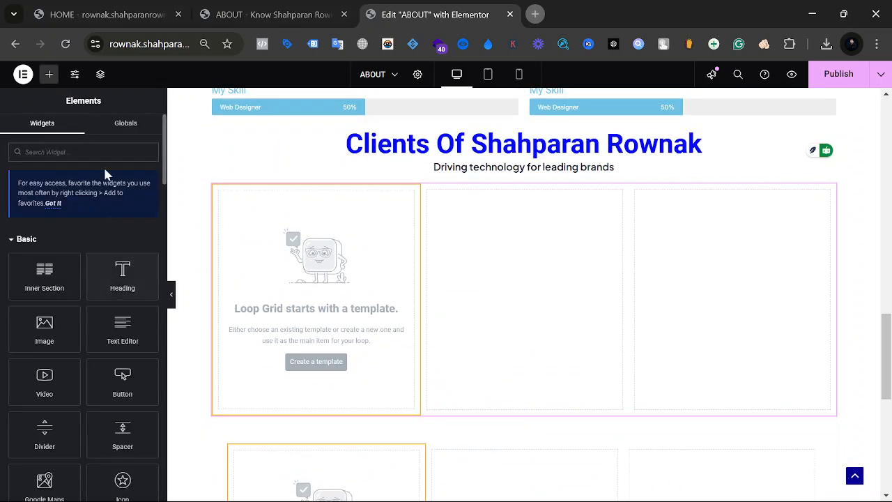
pyautogui.scroll(-4, 124, 326)
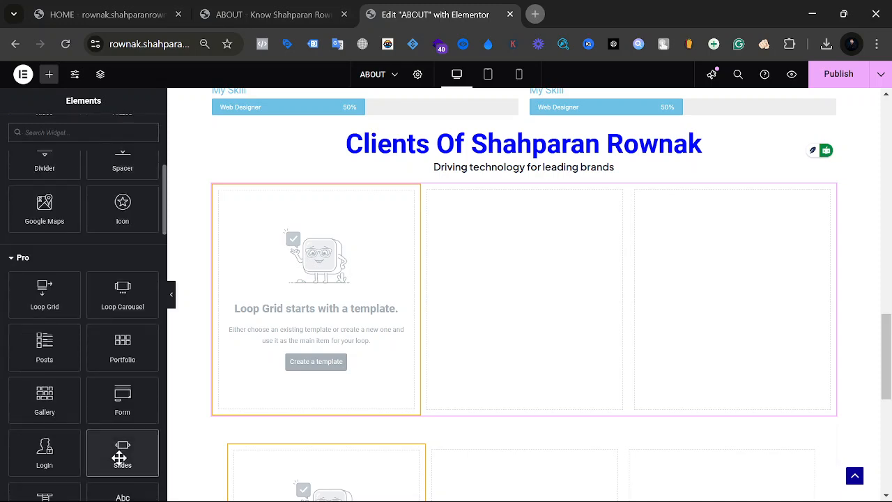
# Step: Add a Slides widget under the Clients tagline and view Slide 1's purple, image-free background
pyautogui.moveTo(122, 456); pyautogui.dragTo(476, 183)
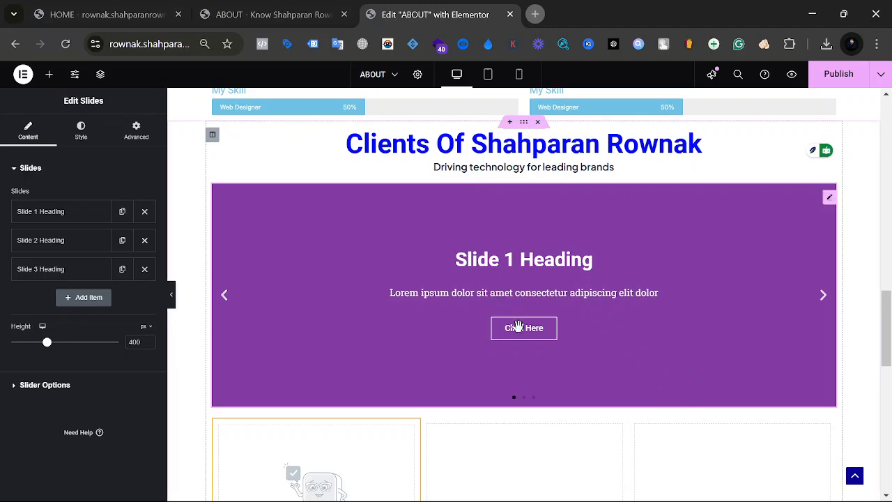
pyautogui.click(72, 211)
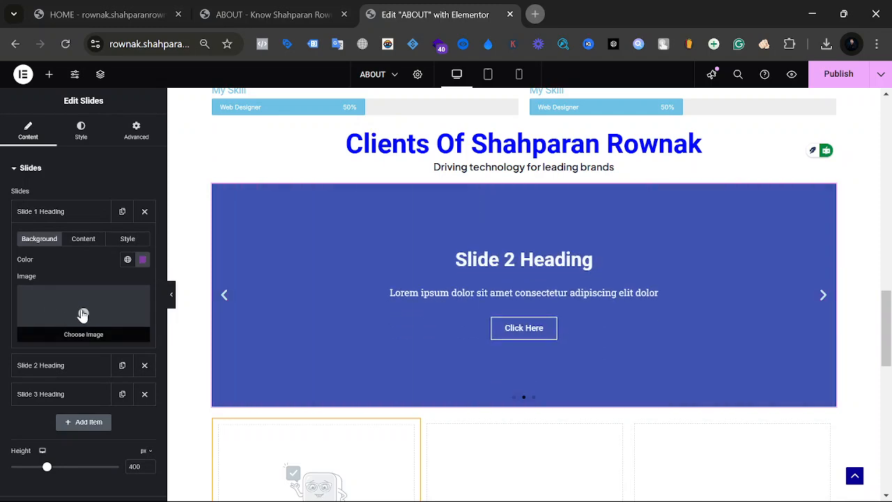
pyautogui.click(82, 239)
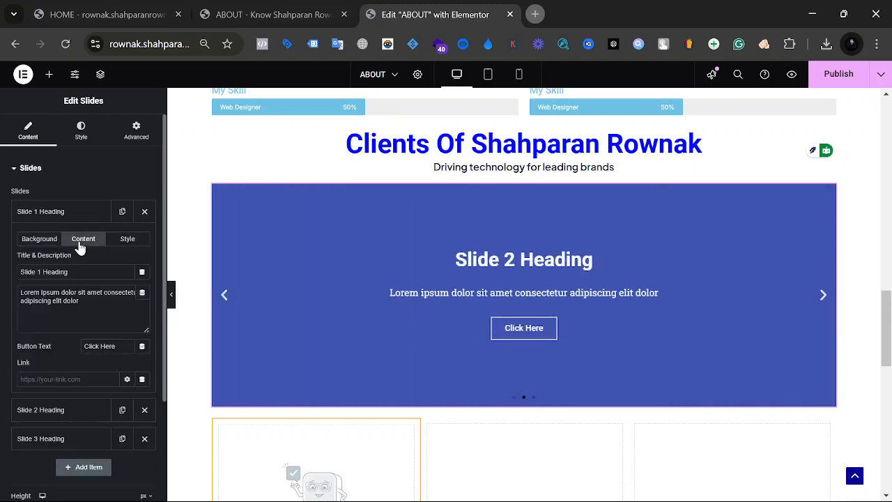
pyautogui.click(131, 247)
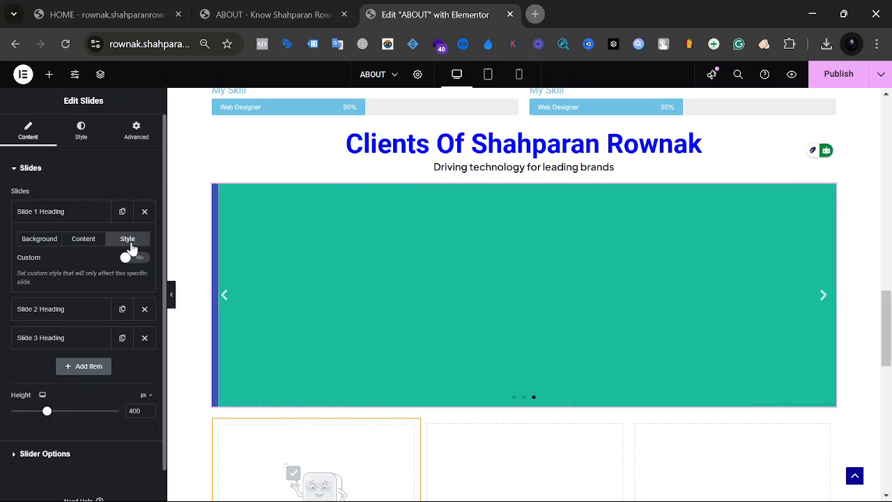
pyautogui.click(83, 240)
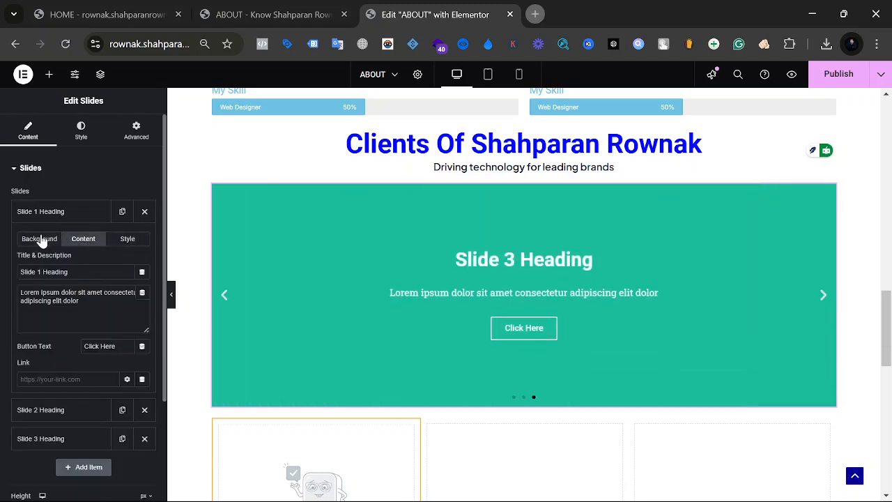
pyautogui.click(38, 239)
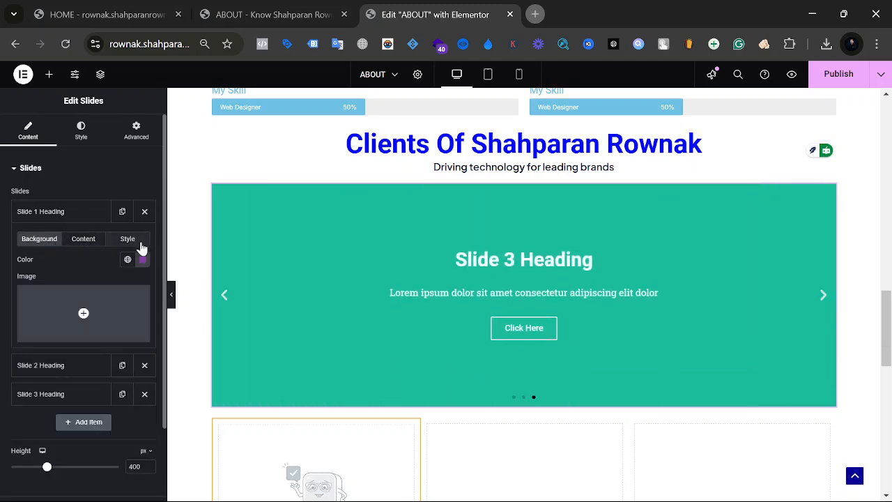
pyautogui.scroll(-3, 425, 376)
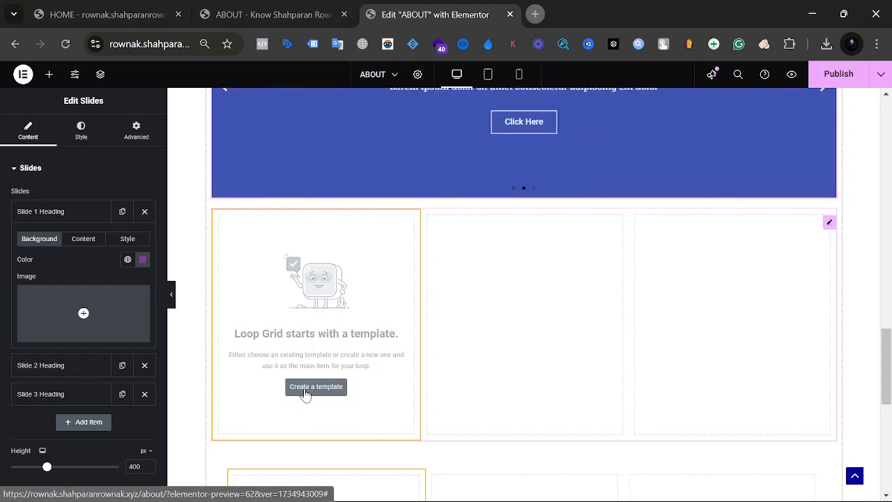
# Step: Delete the empty Loop Grid and Loop Carousel widgets from the Clients section
pyautogui.click(569, 236)
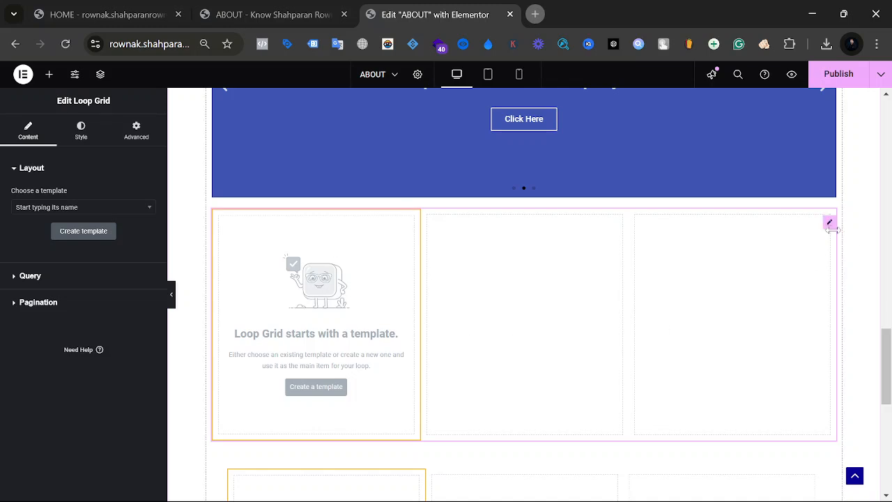
pyautogui.rightClick(713, 266)
pyautogui.click(739, 487)
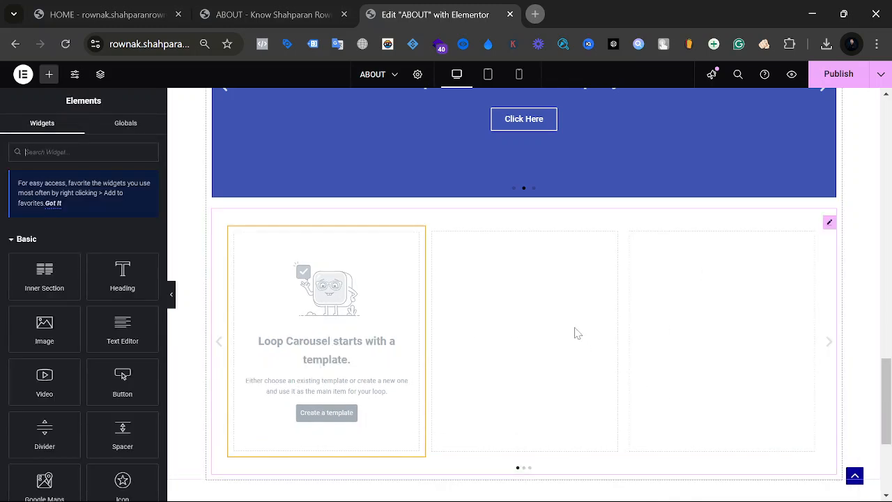
pyautogui.rightClick(574, 333)
pyautogui.click(577, 487)
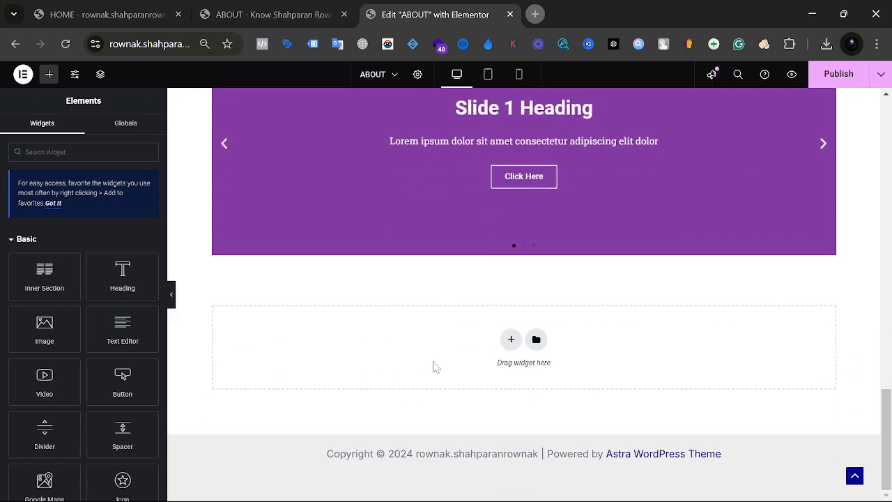
pyautogui.click(229, 8)
# Step: Scroll through the skills on the live About page, then scroll the editor back to SKILLS
pyautogui.scroll(-2, 531, 307)
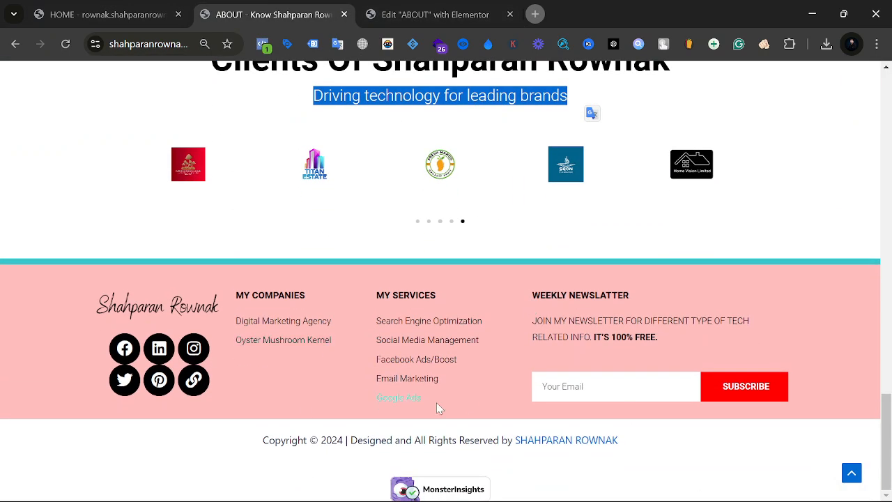
pyautogui.scroll(7, 436, 402)
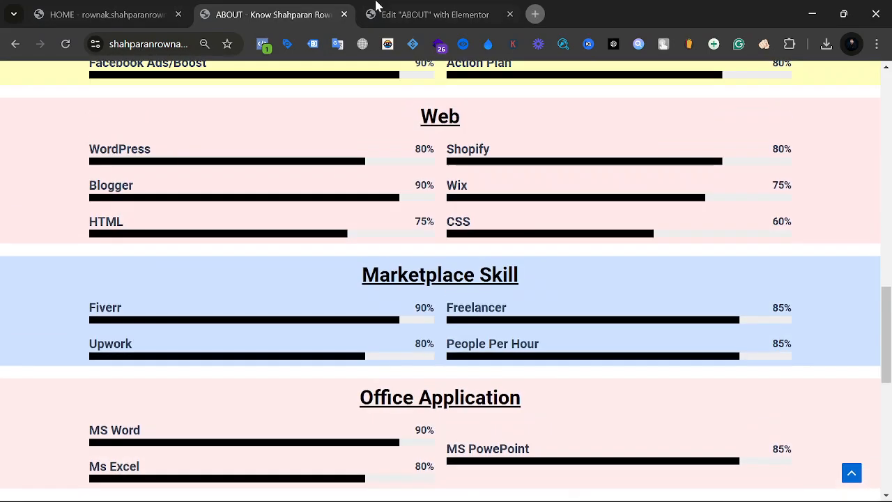
pyautogui.click(375, 6)
pyautogui.scroll(6, 390, 261)
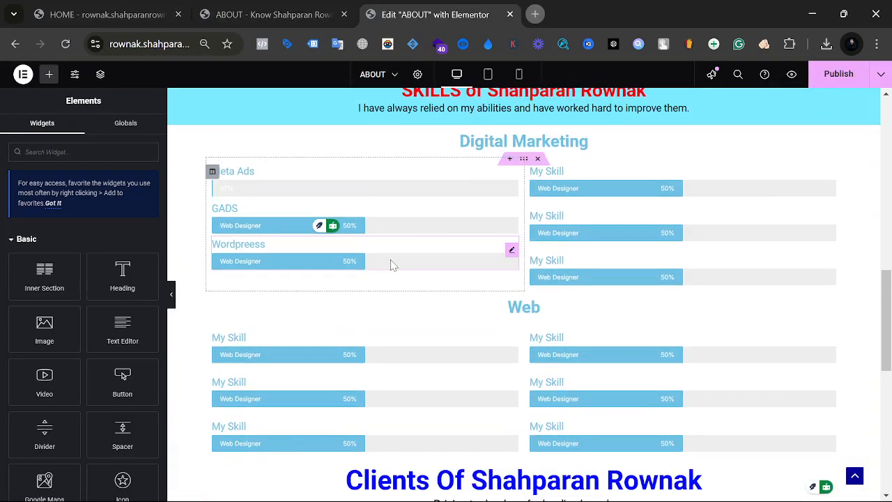
pyautogui.scroll(10, 392, 264)
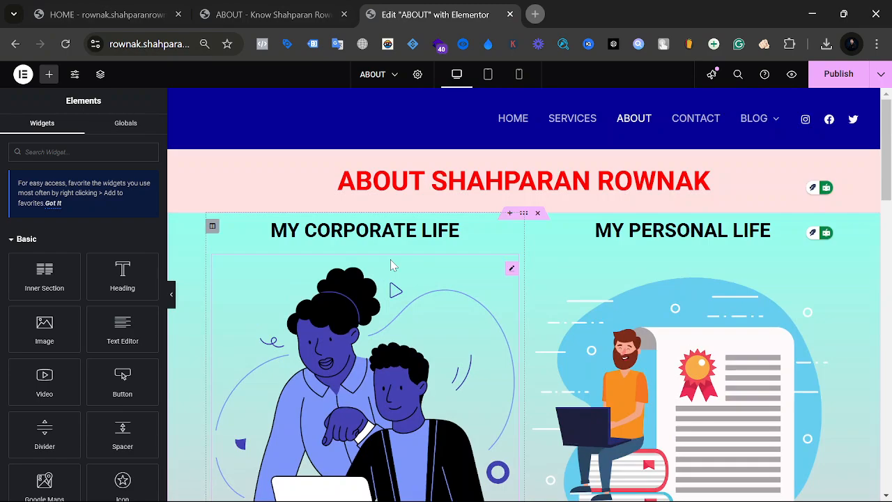
pyautogui.scroll(-10, 390, 265)
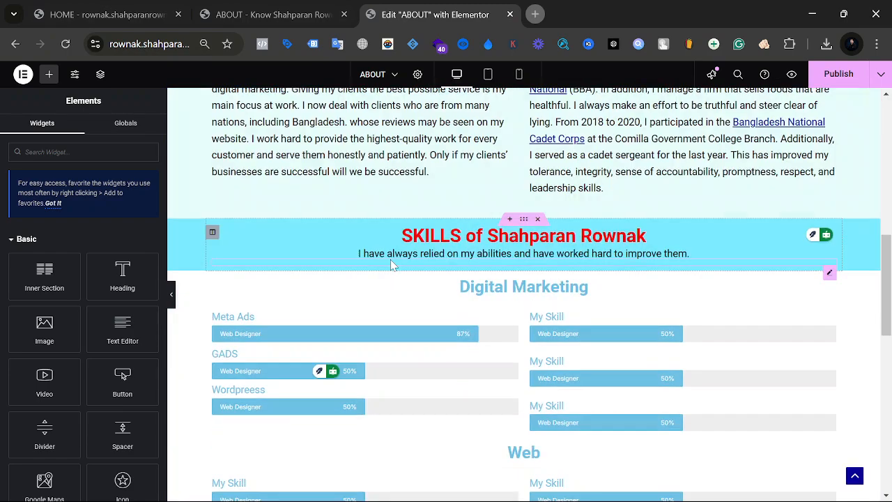
pyautogui.scroll(-1, 390, 264)
pyautogui.scroll(2, 397, 262)
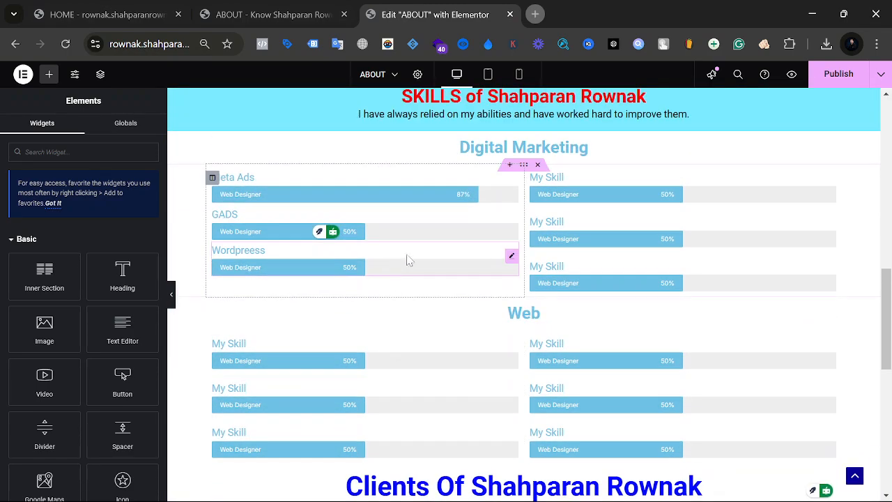
# Step: Select the Digital Marketing heading text and underline it with Ctrl+U
pyautogui.click(466, 158)
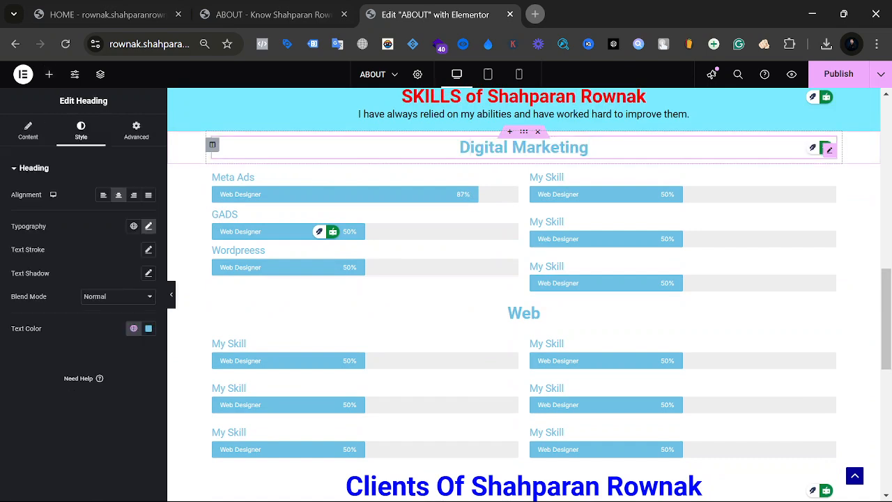
pyautogui.tripleClick(465, 158)
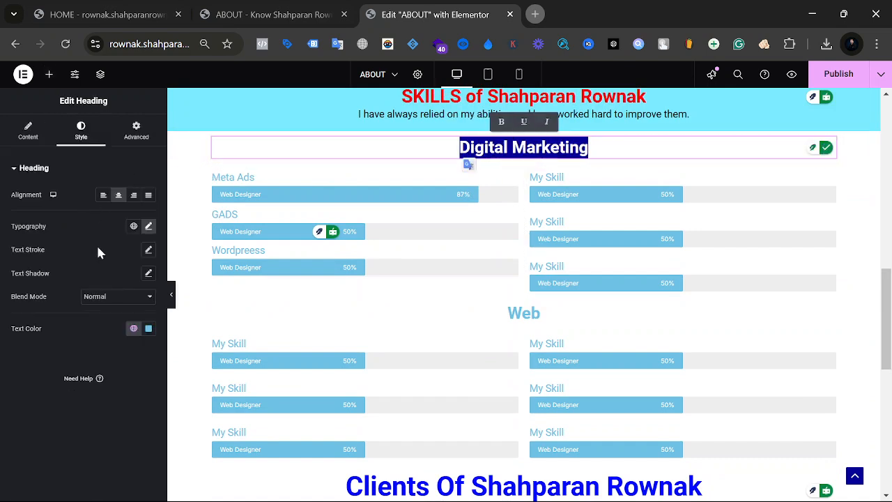
pyautogui.click(28, 139)
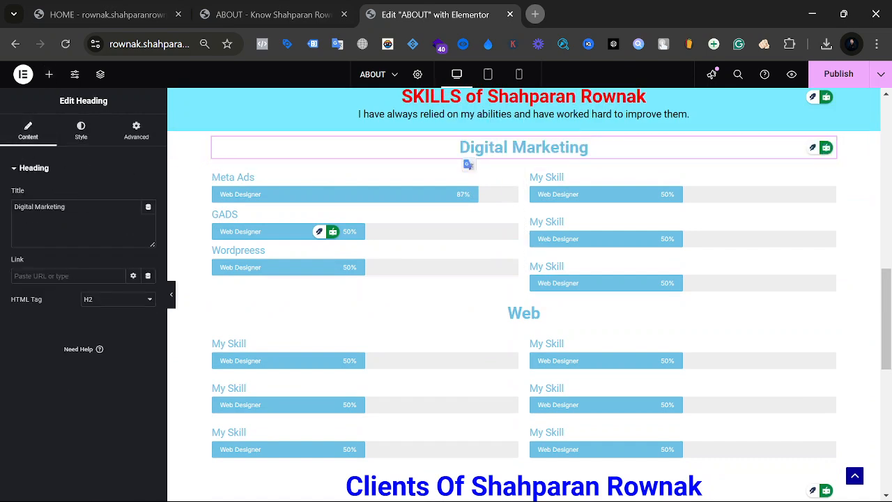
pyautogui.click(147, 212)
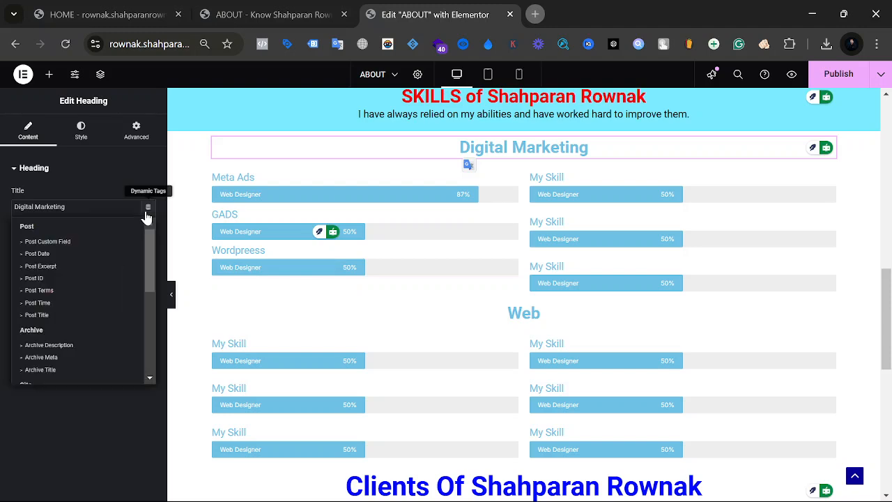
pyautogui.click(97, 169)
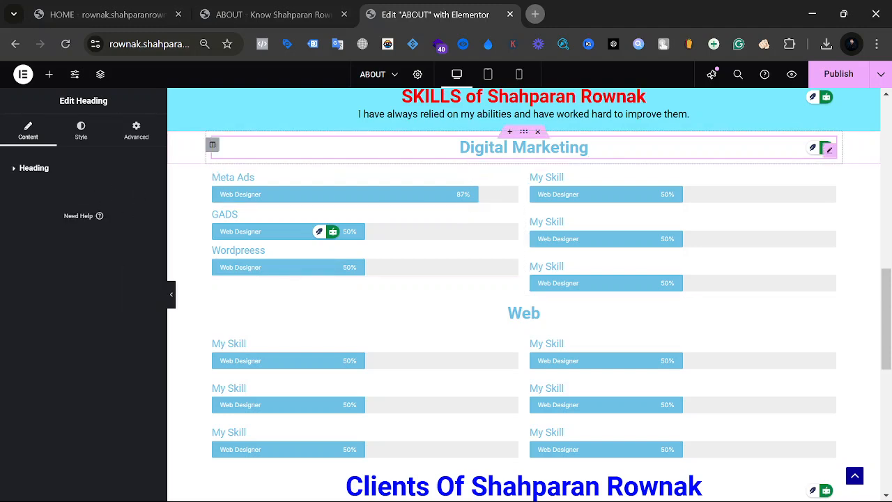
pyautogui.tripleClick(467, 149)
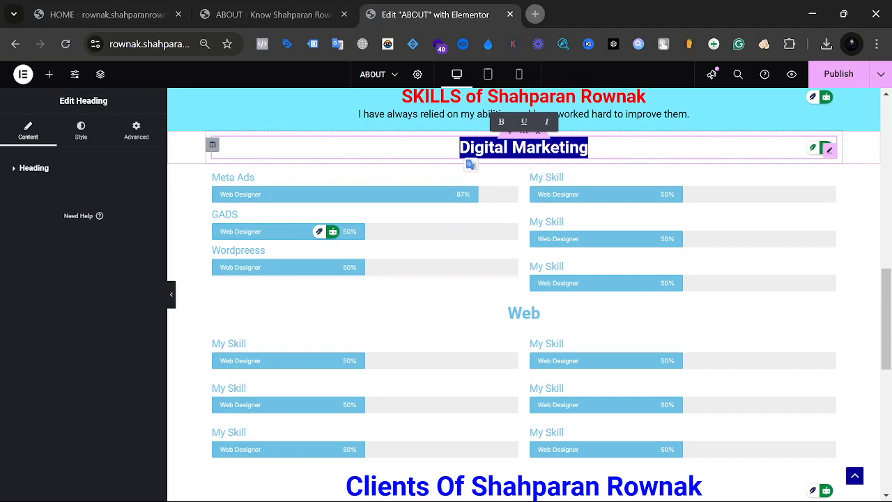
pyautogui.hotkey('ctrl', 'u')
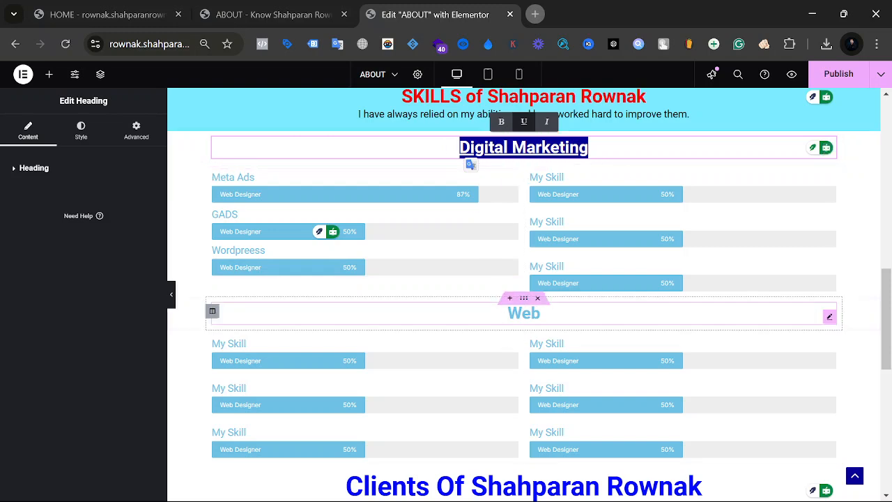
# Step: Underline the Web skill heading with Ctrl+U
pyautogui.doubleClick(514, 315)
pyautogui.hotkey('ctrl', 'u')
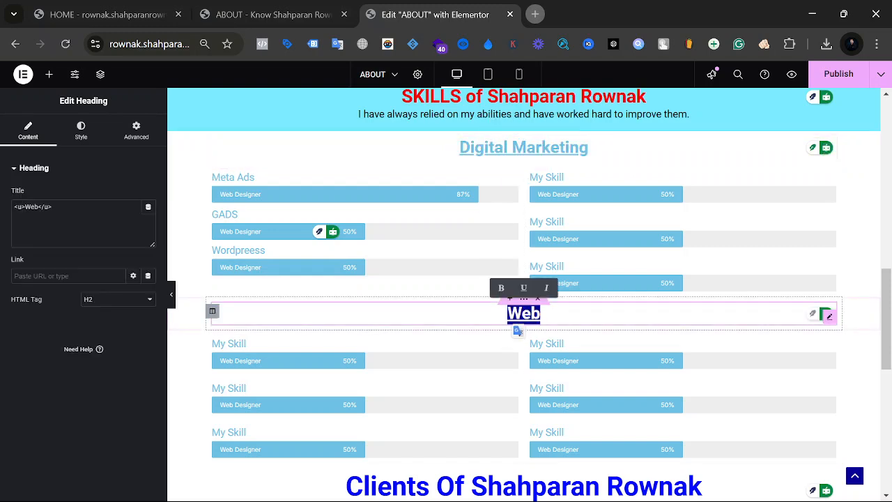
pyautogui.click(524, 313)
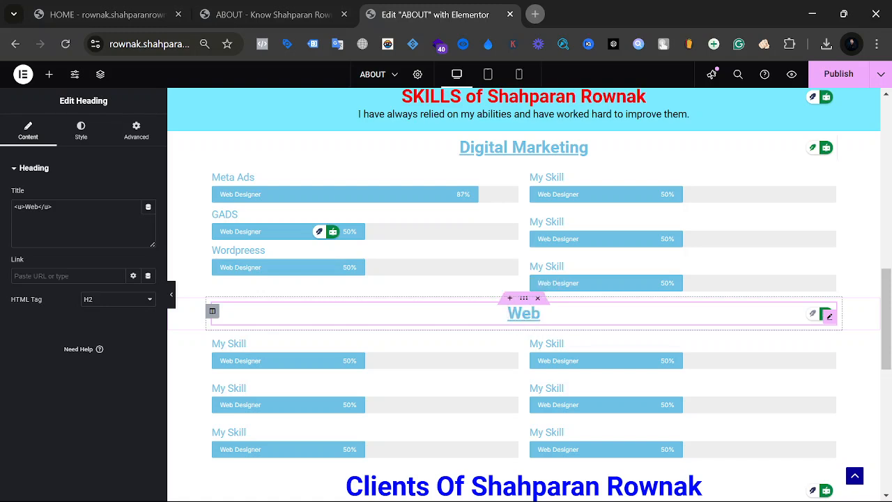
pyautogui.click(241, 10)
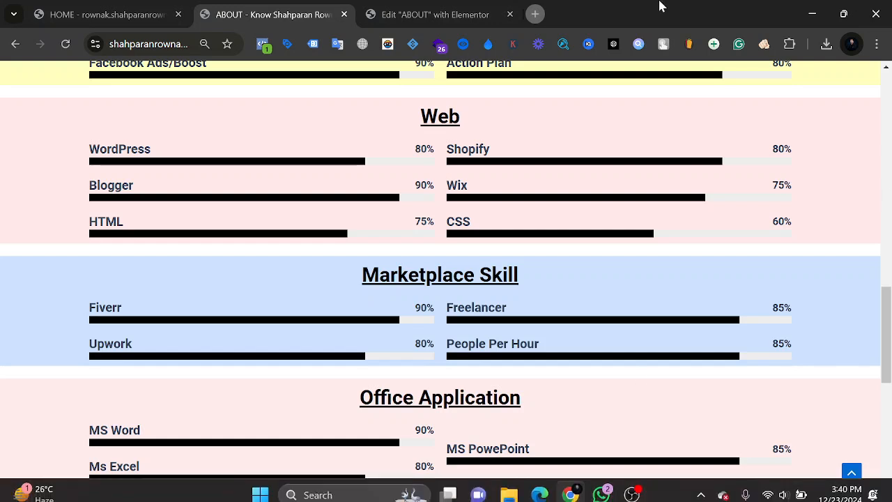
# Step: Go back to the Edit ABOUT with Elementor tab after comparing the Web section
pyautogui.click(381, 9)
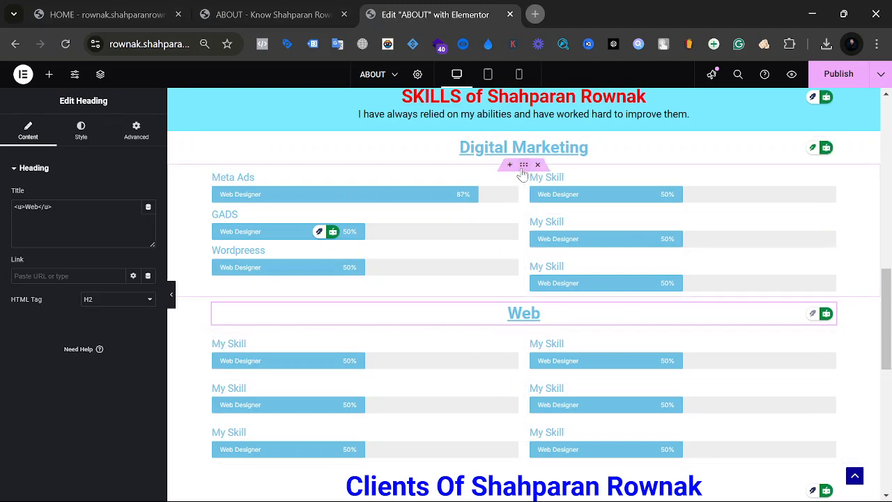
pyautogui.click(523, 164)
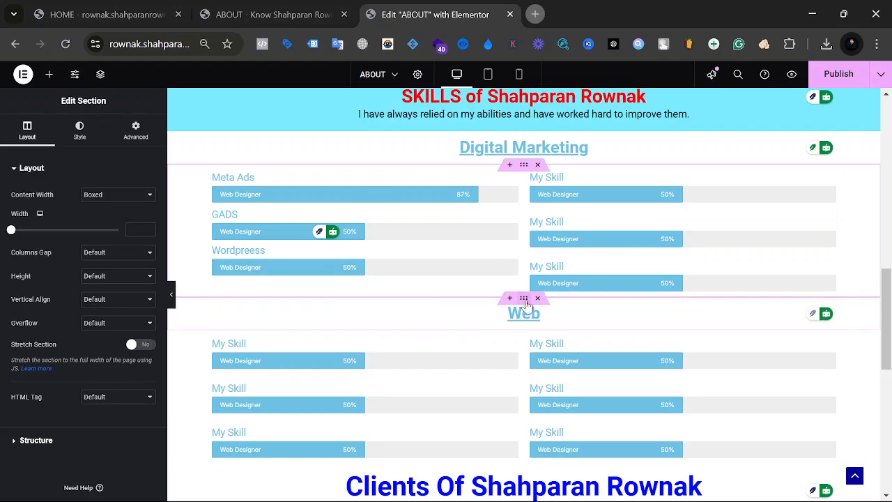
pyautogui.scroll(-5, 524, 361)
pyautogui.scroll(15, 524, 360)
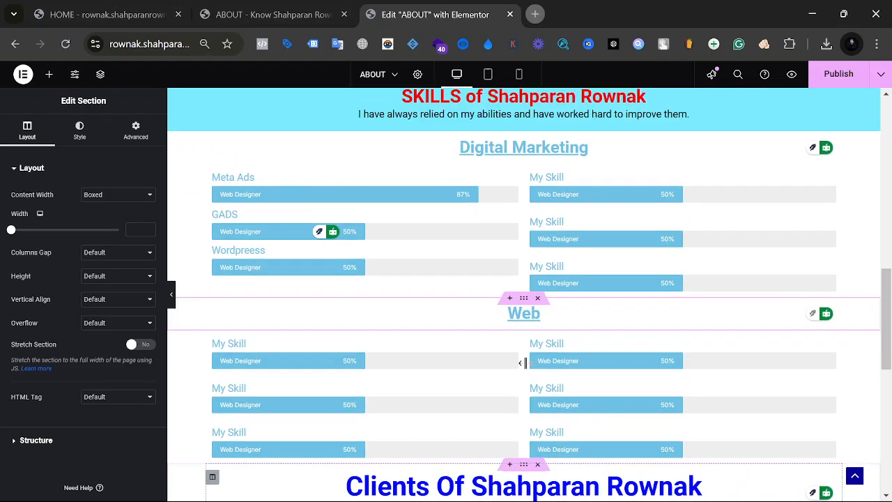
pyautogui.scroll(-8, 526, 365)
pyautogui.scroll(-12, 526, 367)
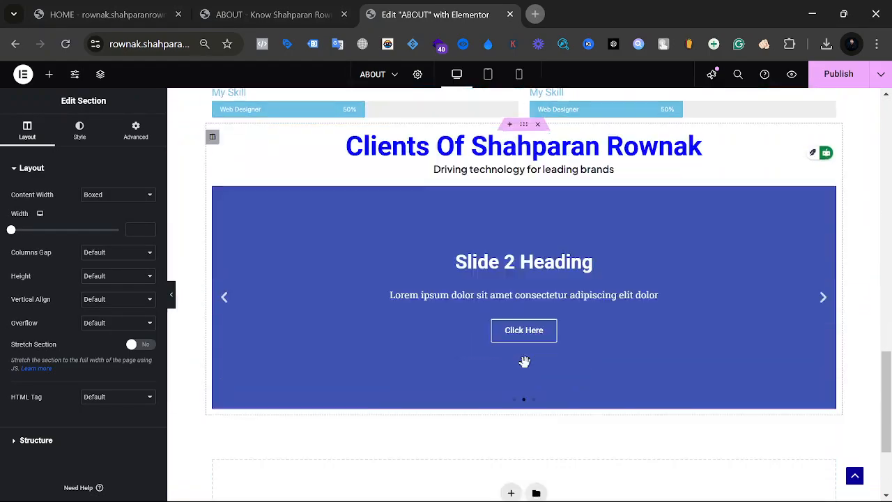
pyautogui.scroll(6, 525, 368)
pyautogui.scroll(10, 526, 362)
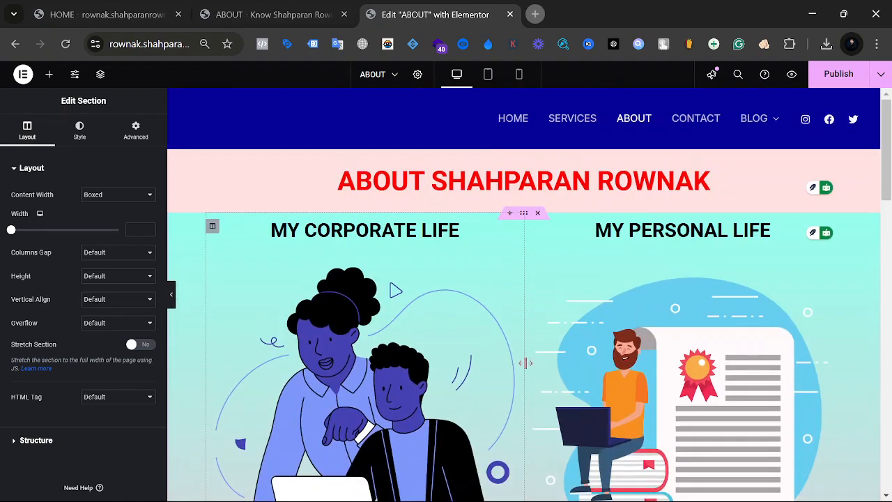
pyautogui.scroll(-1, 526, 363)
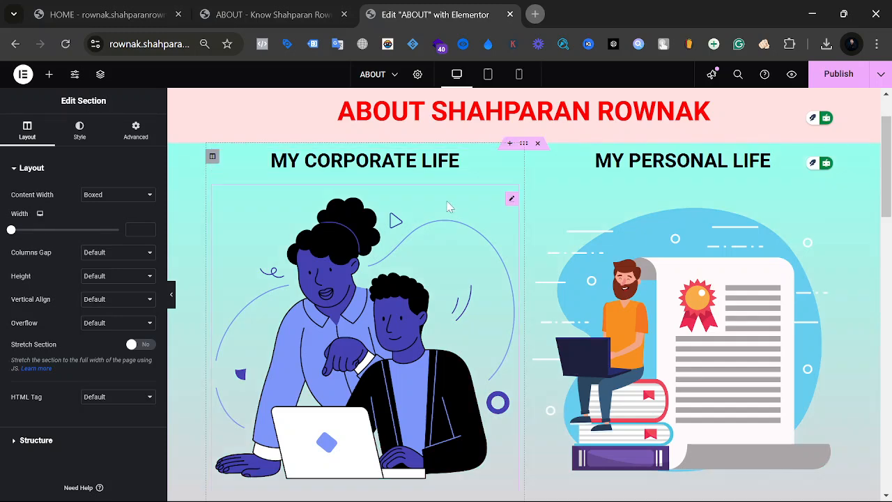
pyautogui.scroll(-5, 544, 265)
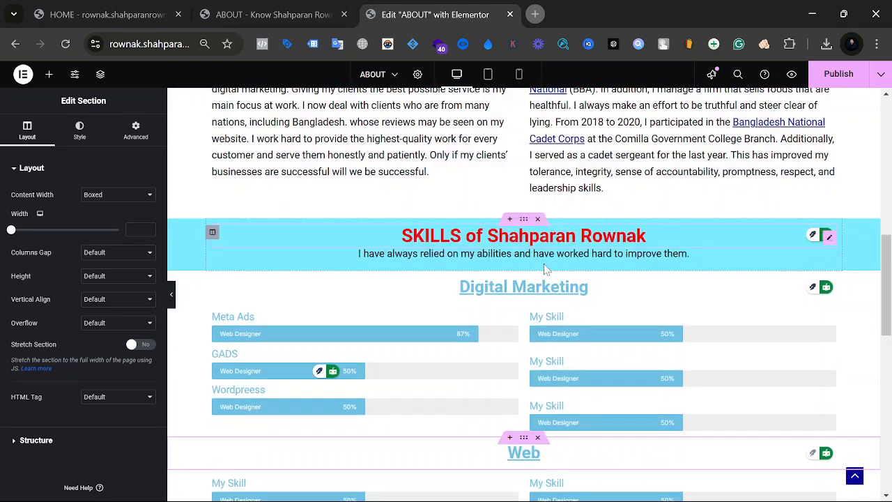
pyautogui.scroll(-10, 544, 269)
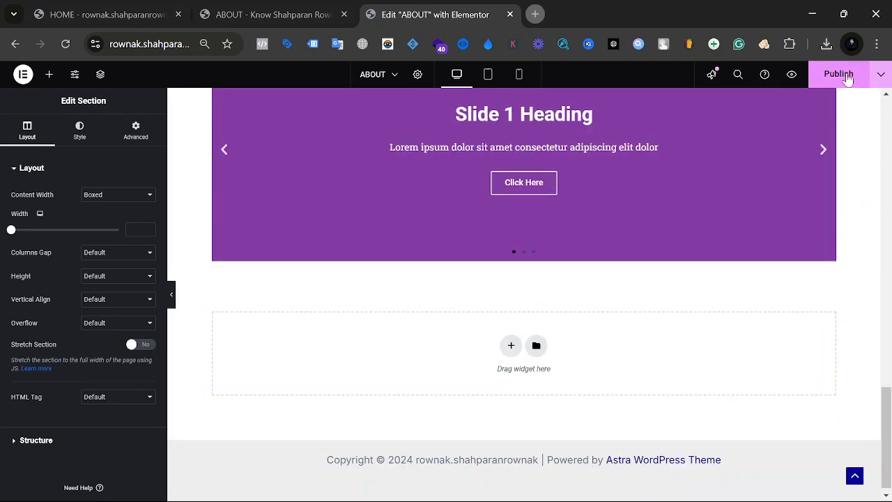
# Step: Reload the live site, open its About page, then publish the About page edits in Elementor
pyautogui.click(110, 9)
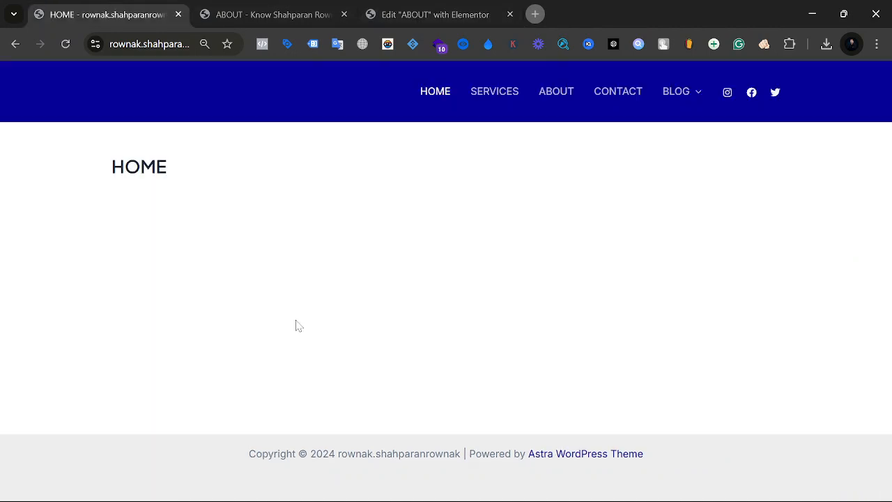
pyautogui.press('F5')
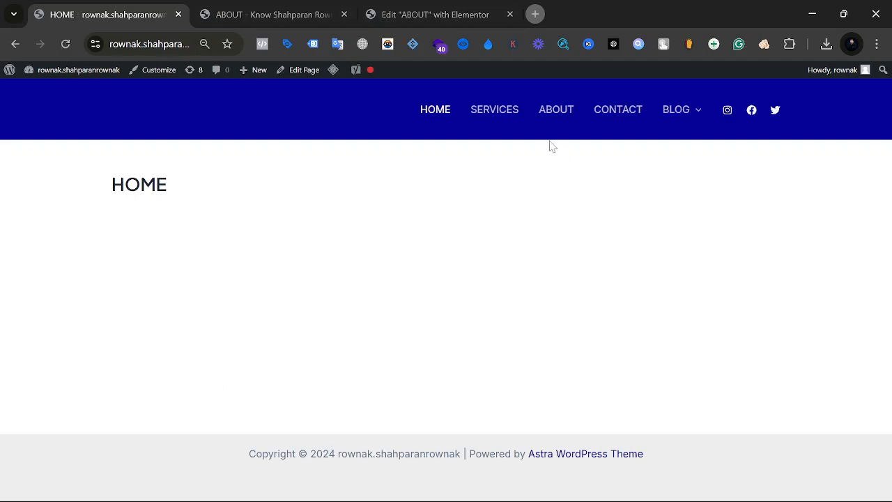
pyautogui.click(566, 111)
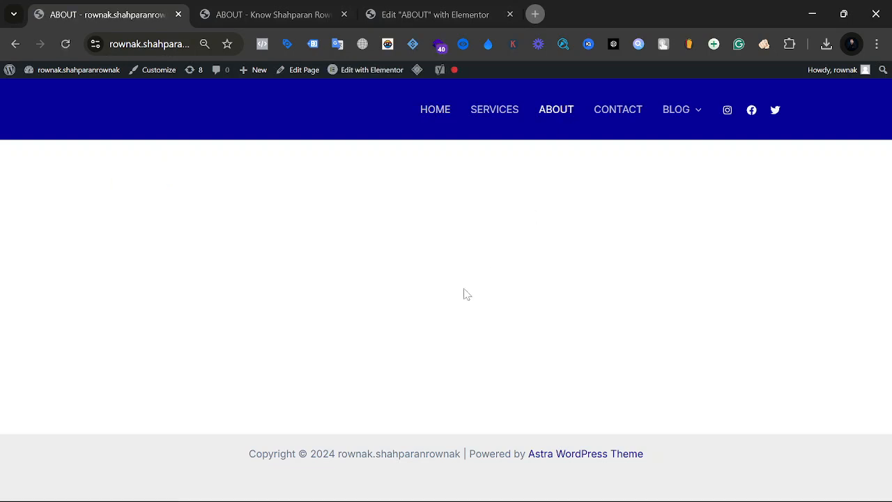
pyautogui.click(454, 7)
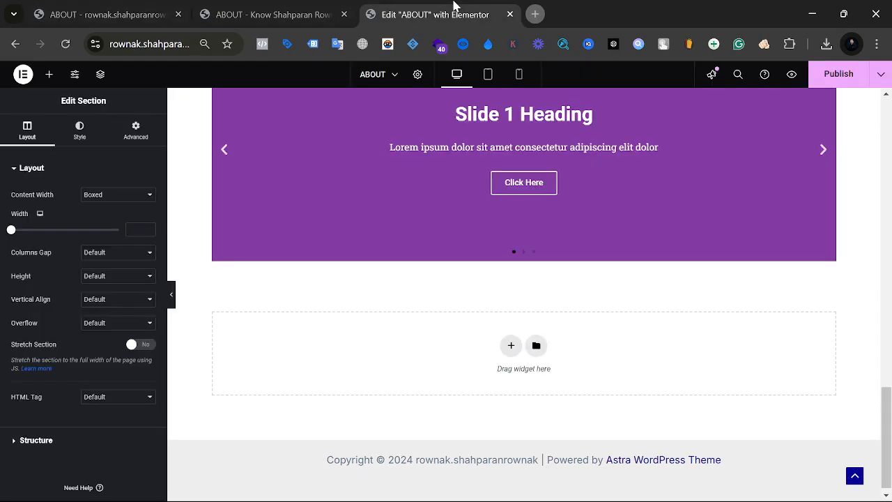
pyautogui.click(844, 79)
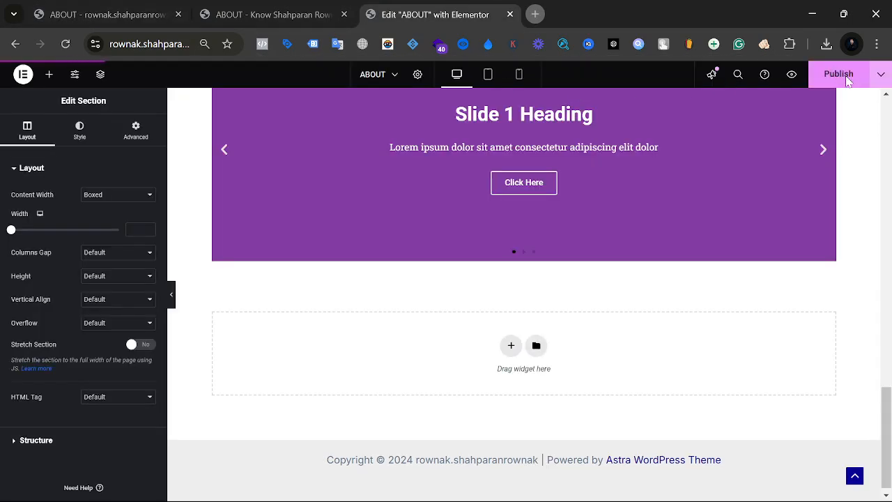
# Step: Reload the live About page and scroll through to confirm the underlined Web heading and blue Clients text
pyautogui.click(174, 8)
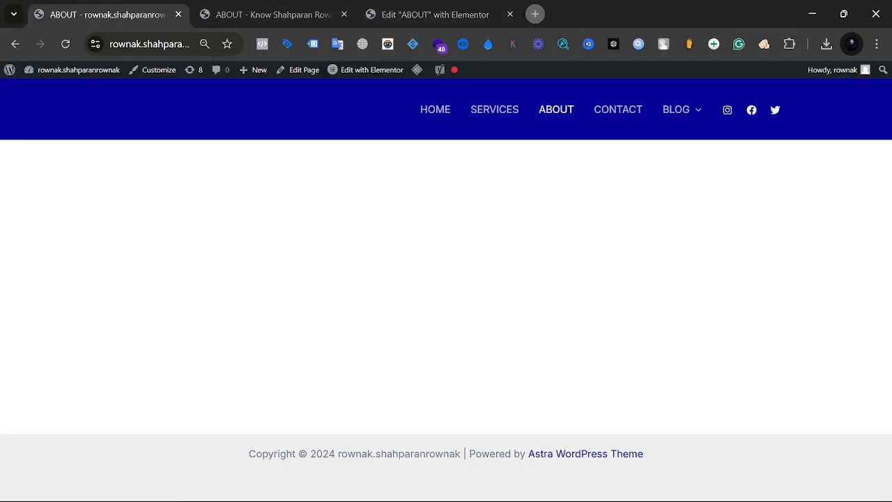
pyautogui.press('F5')
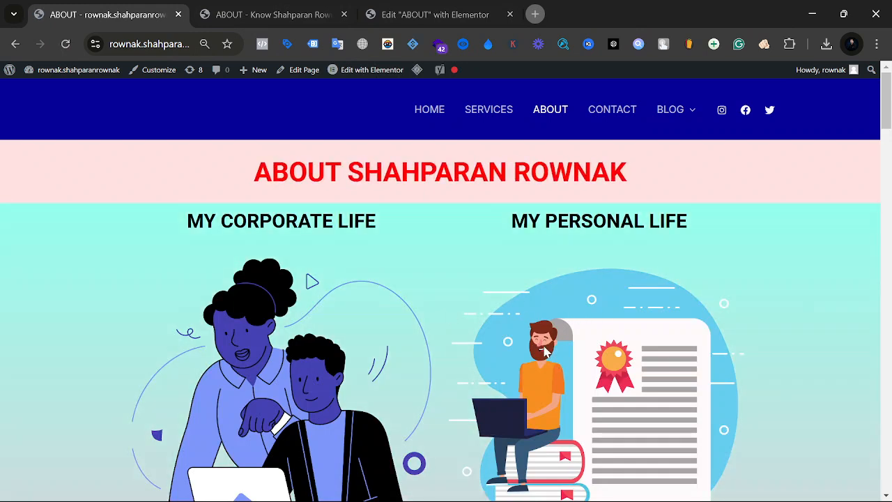
pyautogui.press('F5')
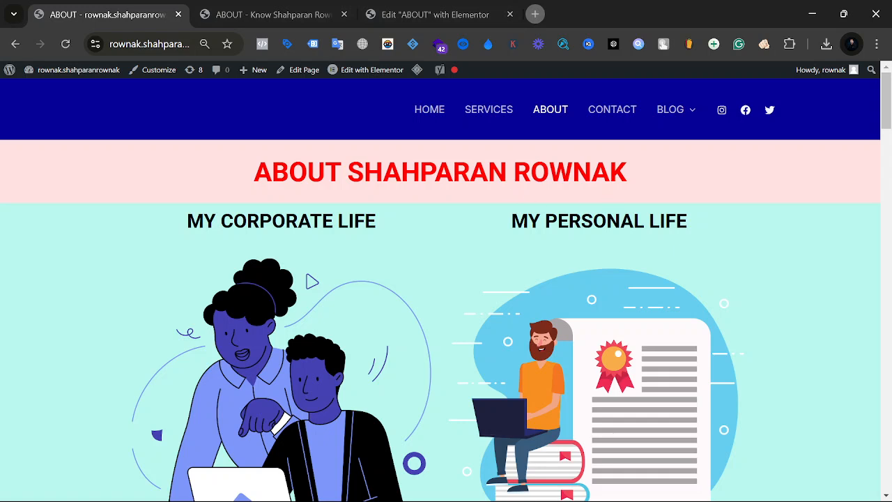
pyautogui.scroll(-10, 543, 272)
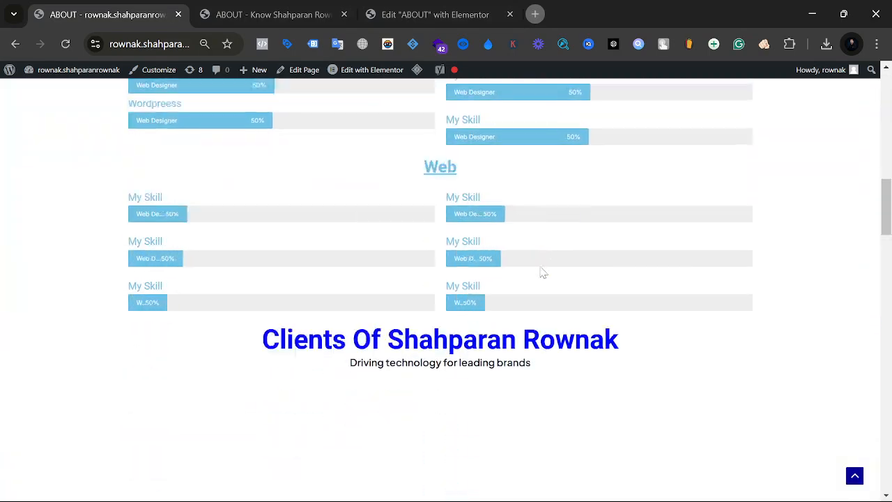
pyautogui.scroll(1, 543, 273)
pyautogui.scroll(-5, 542, 272)
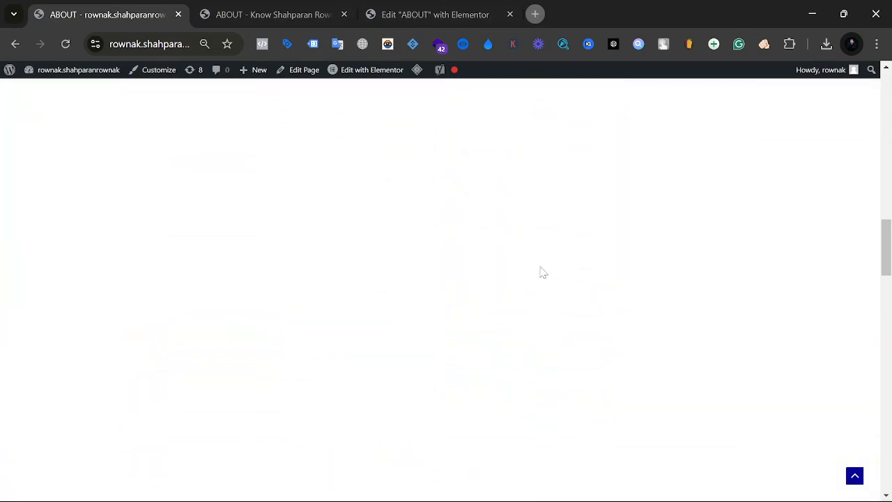
pyautogui.scroll(15, 543, 273)
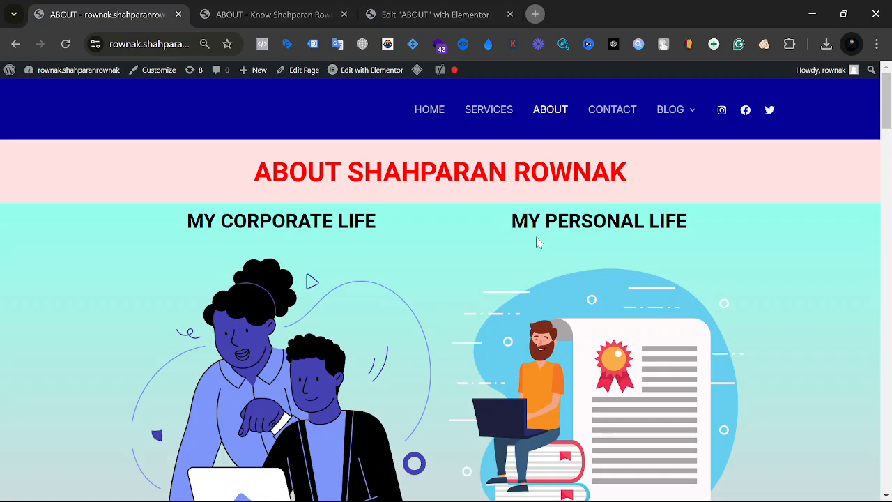
pyautogui.scroll(-10, 537, 241)
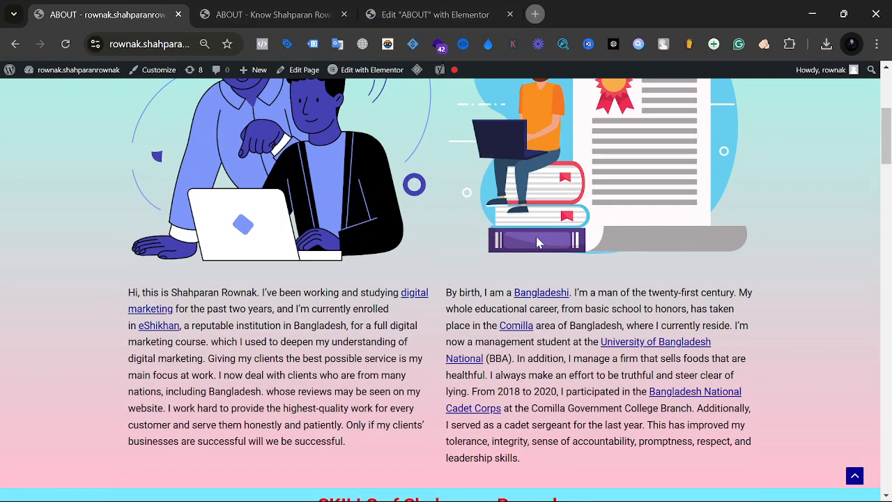
pyautogui.scroll(-4, 538, 241)
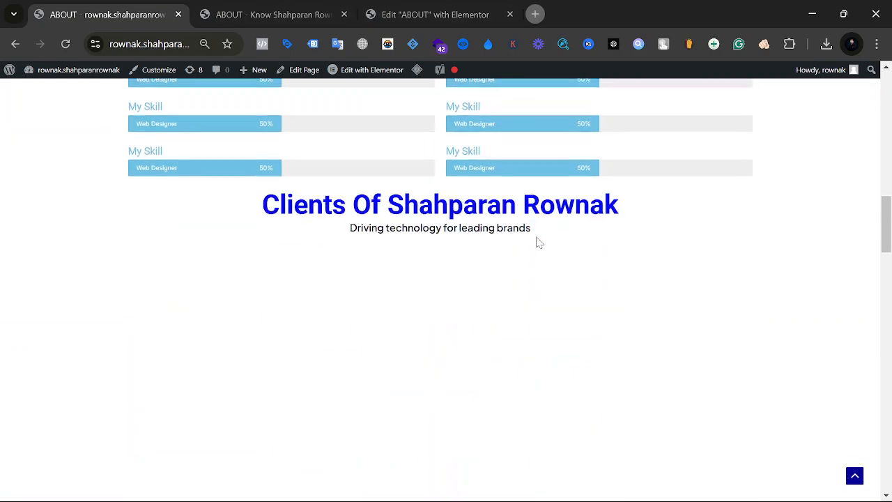
pyautogui.scroll(6, 536, 237)
# Step: Back in the editor, look through the section's Advanced, Style and Layout settings
pyautogui.click(446, 14)
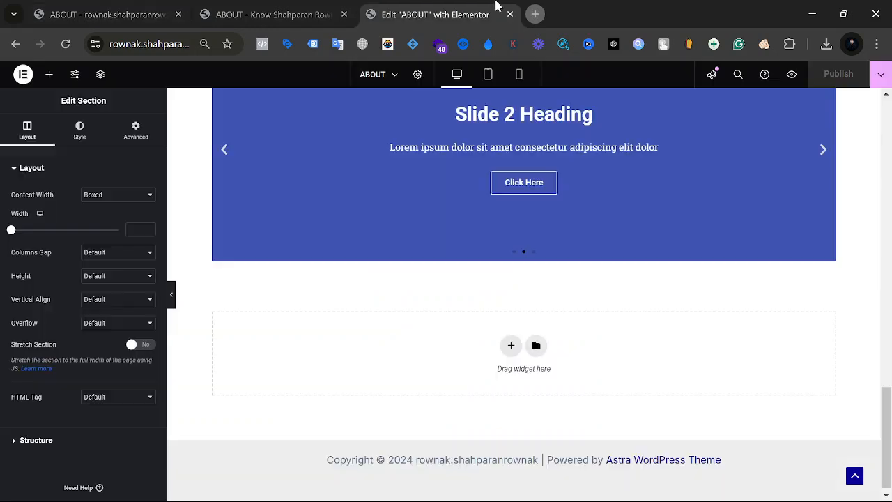
pyautogui.click(140, 135)
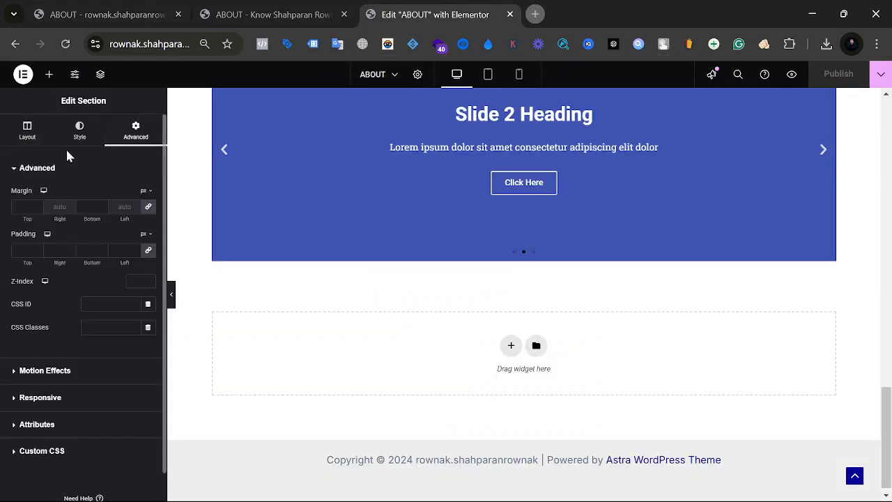
pyautogui.click(104, 142)
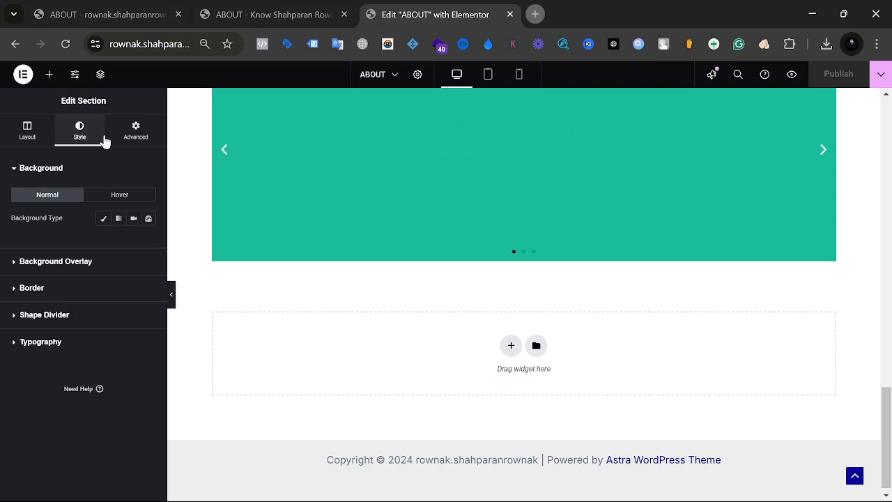
pyautogui.click(20, 129)
pyautogui.scroll(5, 382, 258)
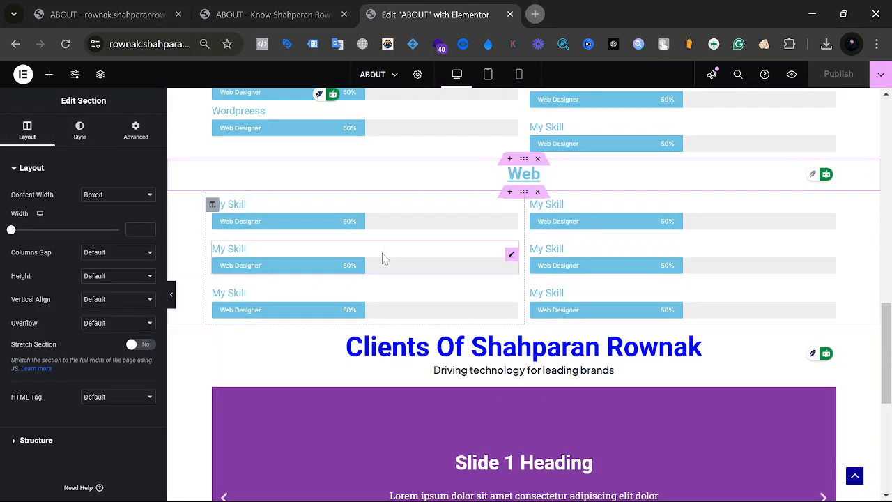
# Step: Select the first 50% My Skill bar under Web and bring up its style settings
pyautogui.click(302, 222)
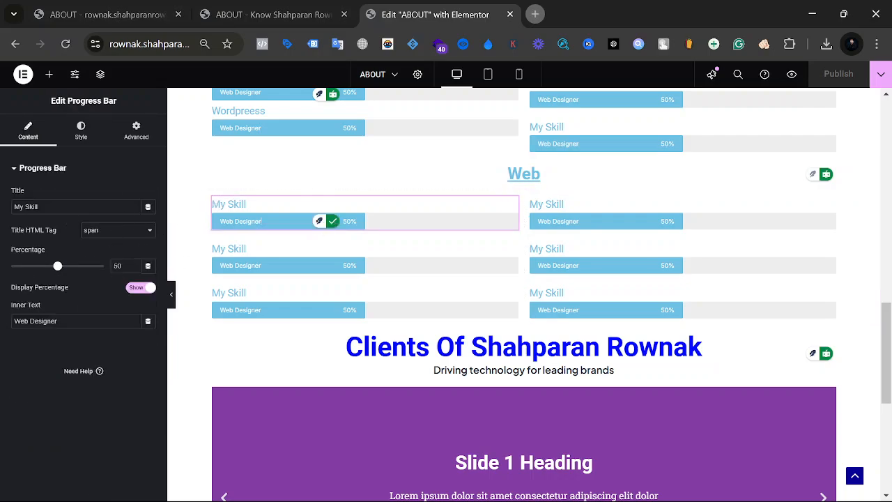
pyautogui.scroll(15, 358, 197)
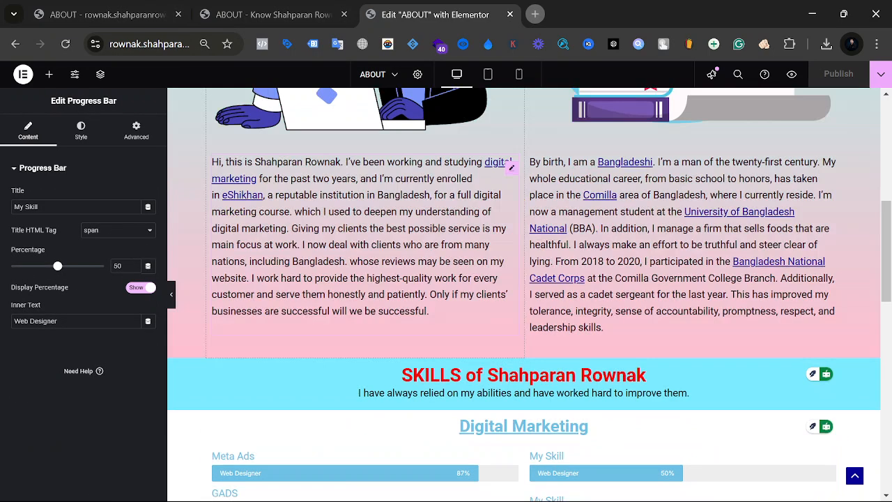
pyautogui.scroll(-18, 482, 258)
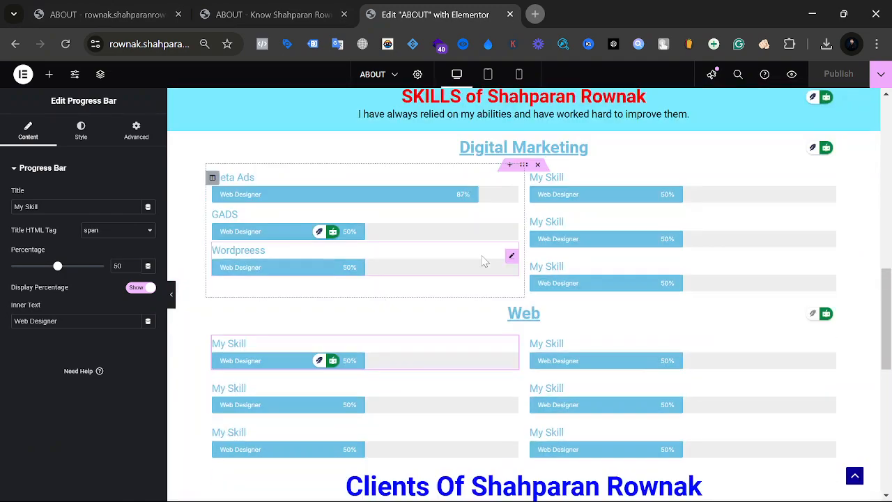
pyautogui.scroll(4, 481, 258)
pyautogui.scroll(10, 484, 262)
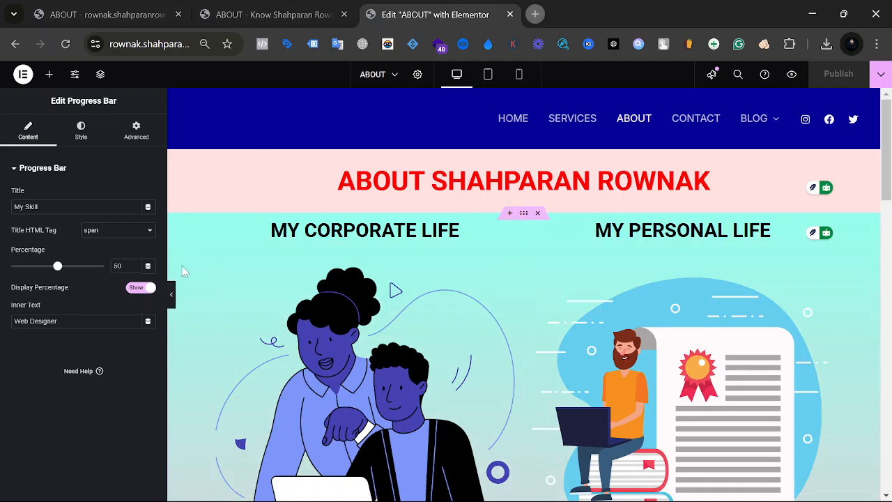
pyautogui.scroll(-15, 724, 269)
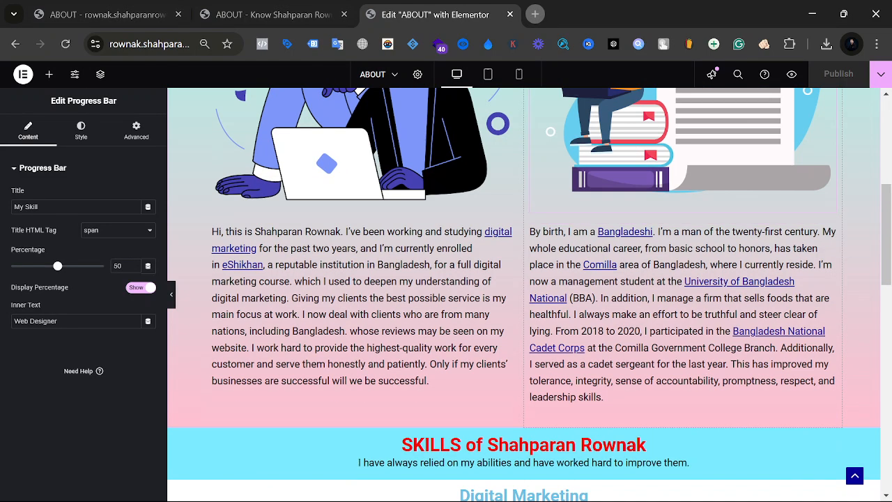
pyautogui.scroll(-3, 724, 269)
pyautogui.scroll(15, 727, 275)
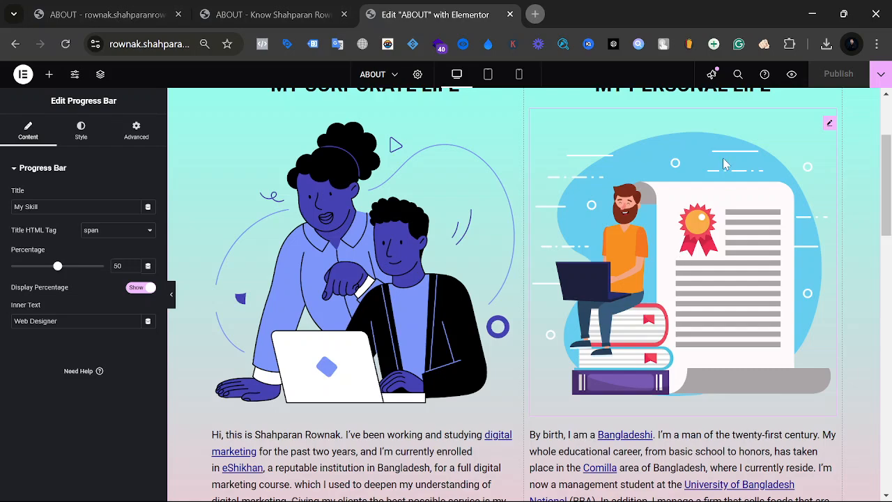
pyautogui.scroll(-4, 681, 252)
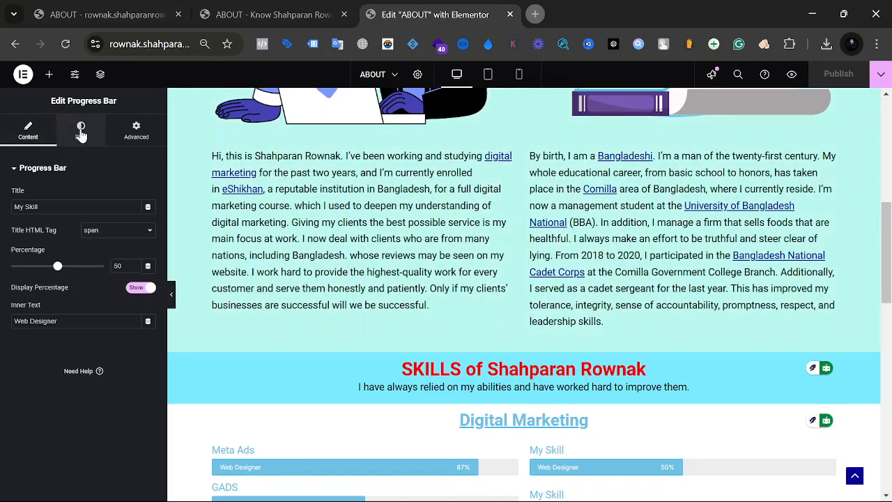
pyautogui.click(81, 129)
# Step: Drag a Divider widget onto the page above the SKILLS heading
pyautogui.click(50, 78)
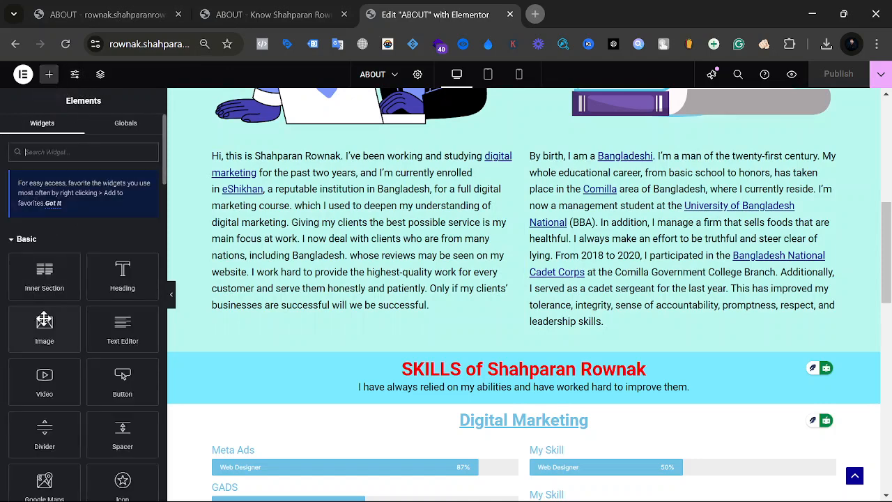
pyautogui.scroll(-1, 45, 319)
pyautogui.moveTo(46, 366); pyautogui.dragTo(506, 357)
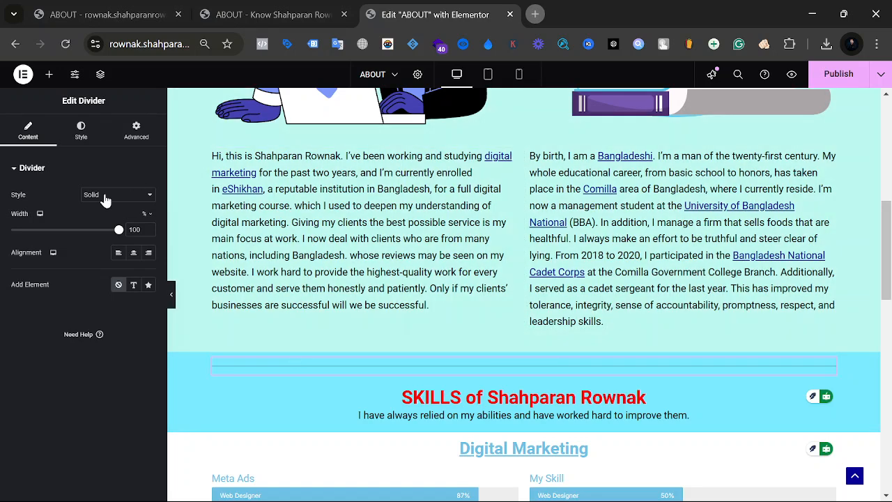
# Step: Try the Wavy, Squared, Rhombus, Arrows and Rectangles divider styles, settling on Curly
pyautogui.click(104, 195)
pyautogui.click(101, 356)
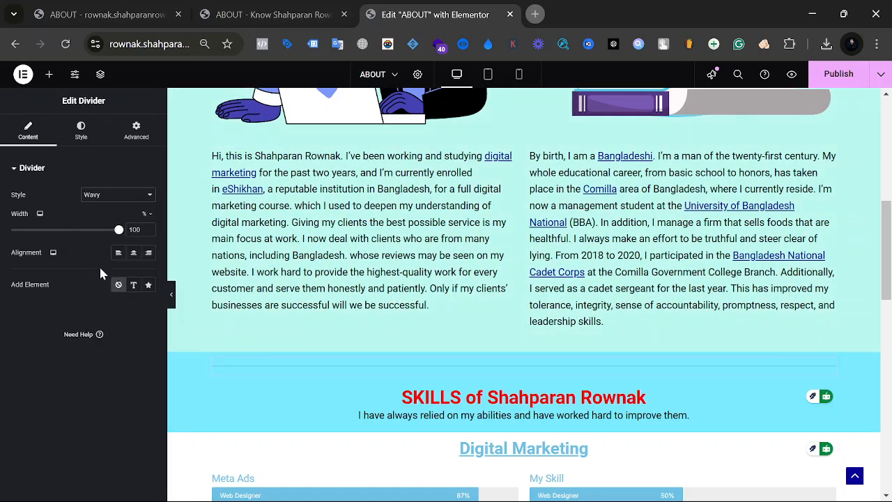
pyautogui.click(94, 195)
pyautogui.click(105, 338)
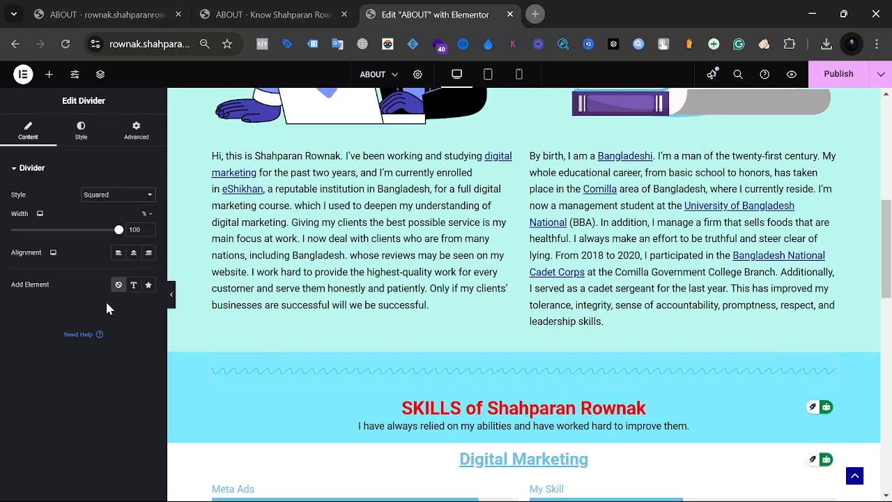
pyautogui.click(117, 195)
pyautogui.click(106, 450)
pyautogui.click(122, 195)
pyautogui.click(113, 416)
pyautogui.click(108, 198)
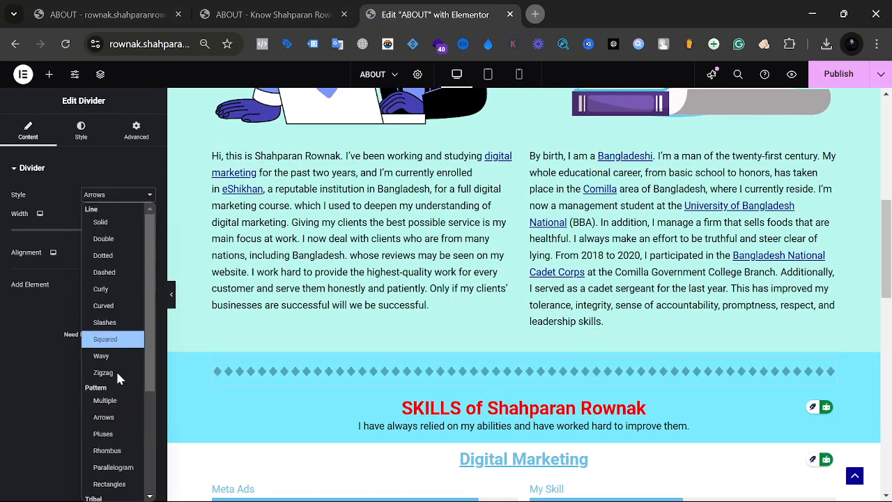
pyautogui.click(111, 488)
pyautogui.click(112, 203)
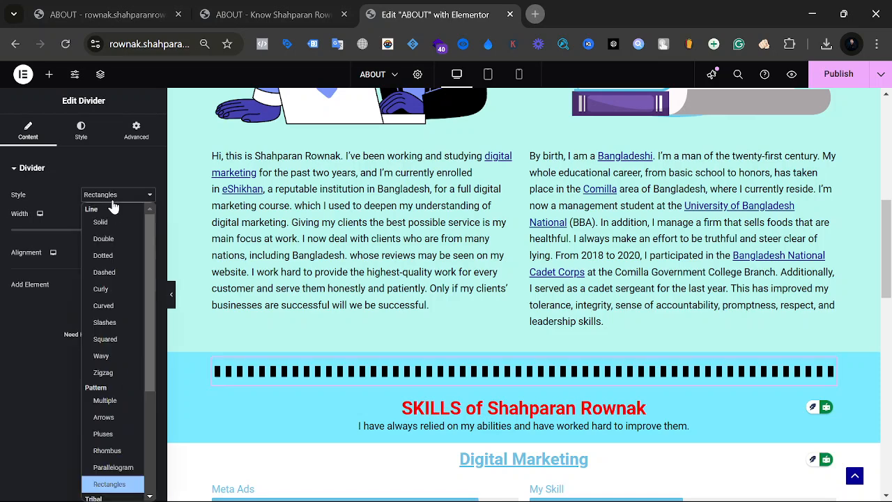
pyautogui.click(104, 285)
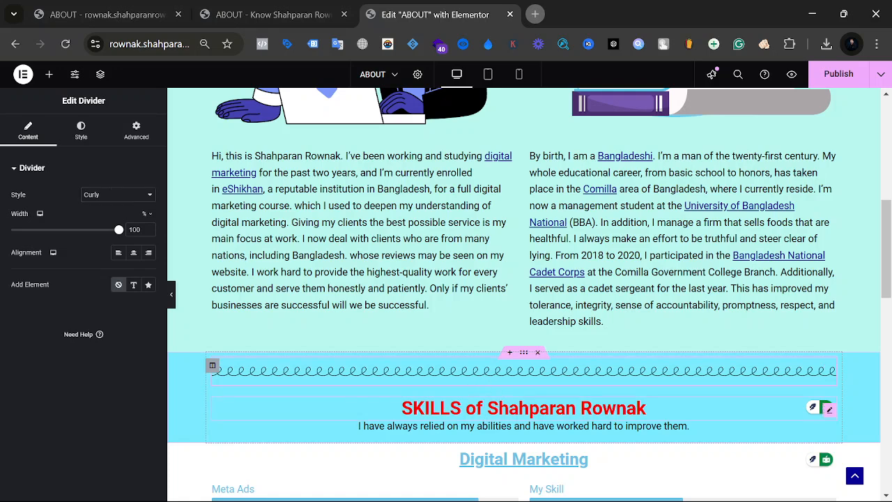
pyautogui.click(514, 407)
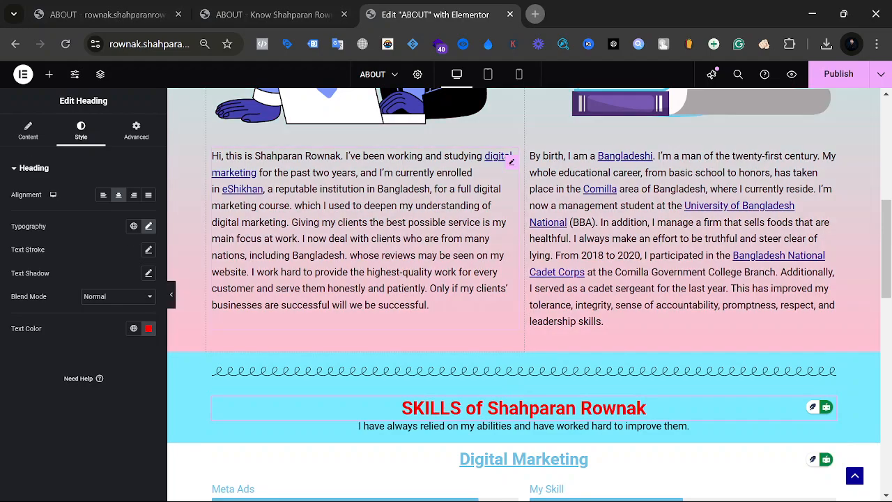
pyautogui.scroll(-9, 217, 300)
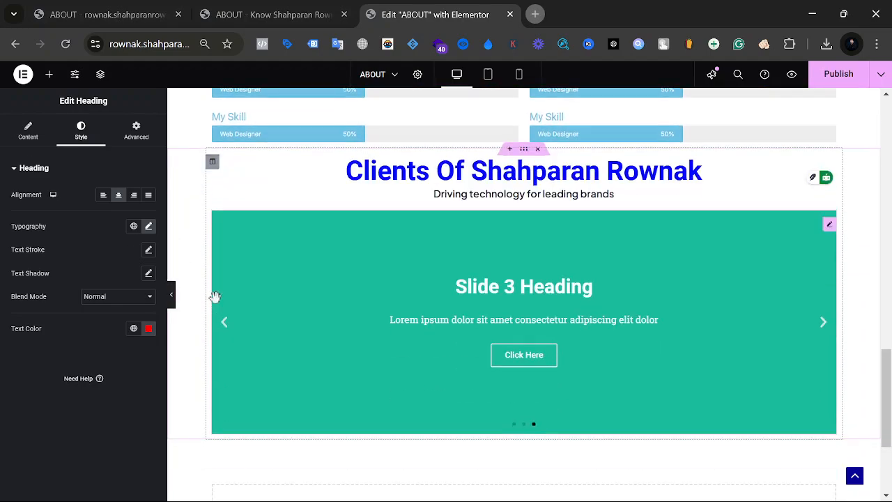
pyautogui.scroll(3, 217, 304)
pyautogui.scroll(5, 217, 303)
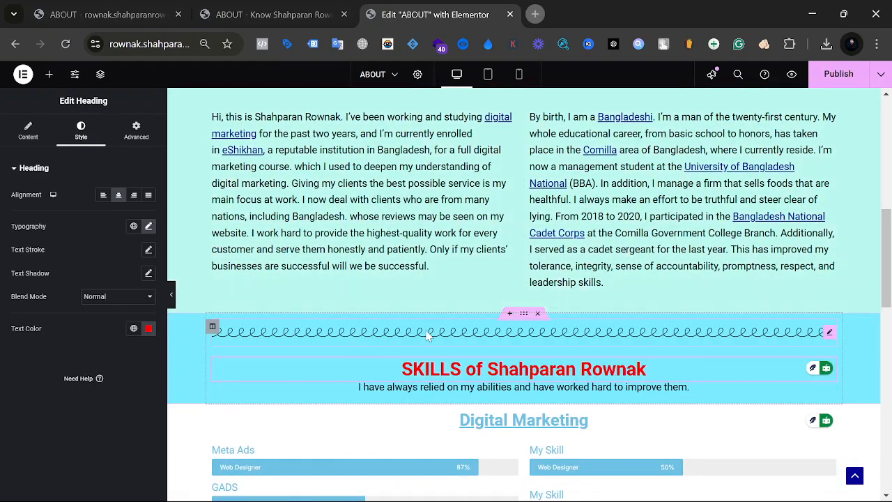
pyautogui.scroll(-15, 411, 335)
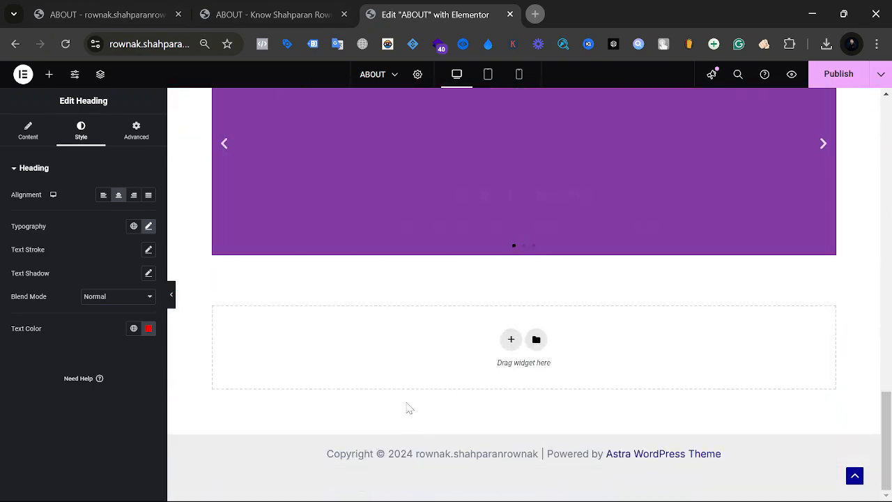
pyautogui.scroll(20, 372, 379)
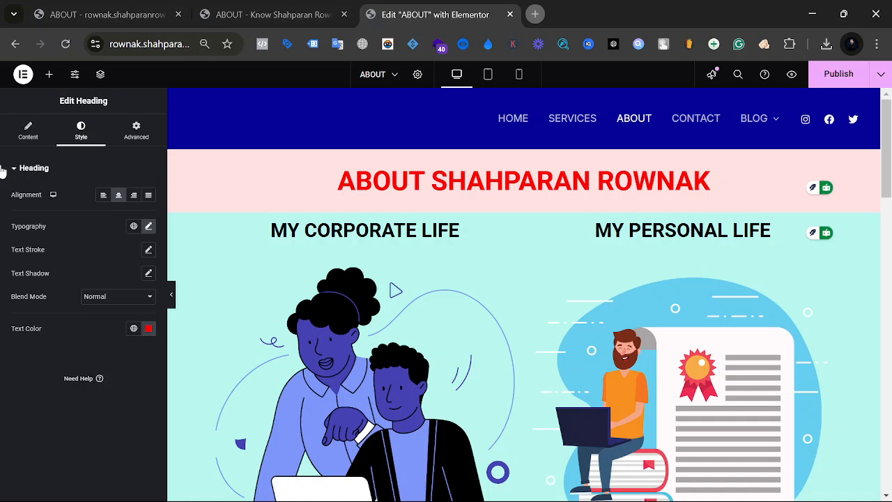
pyautogui.click(206, 6)
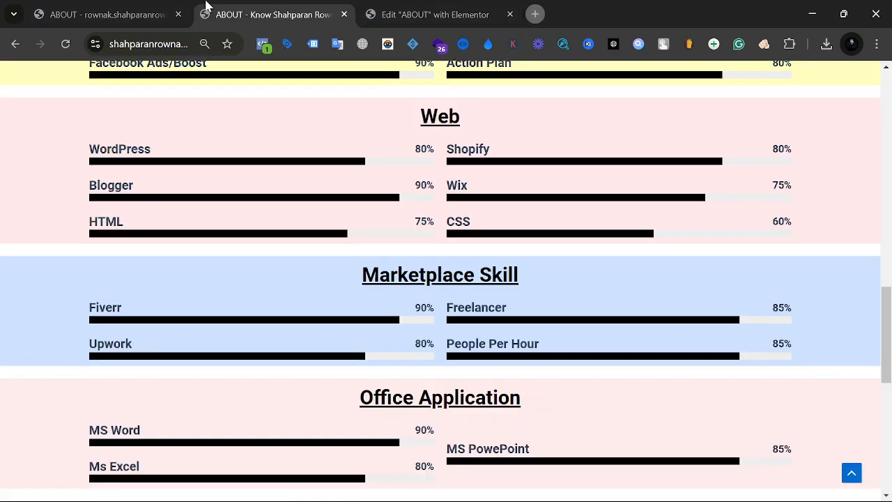
pyautogui.click(430, 12)
pyautogui.scroll(-3, 541, 249)
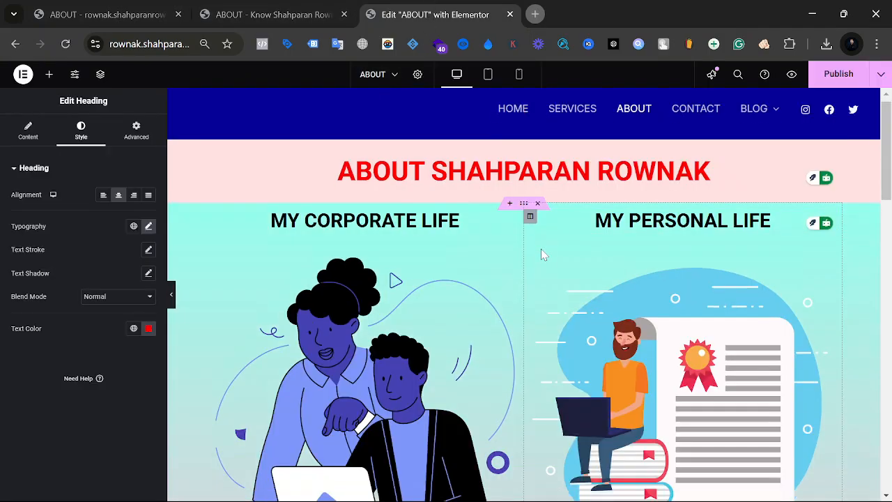
pyautogui.scroll(-5, 542, 249)
pyautogui.scroll(9, 542, 249)
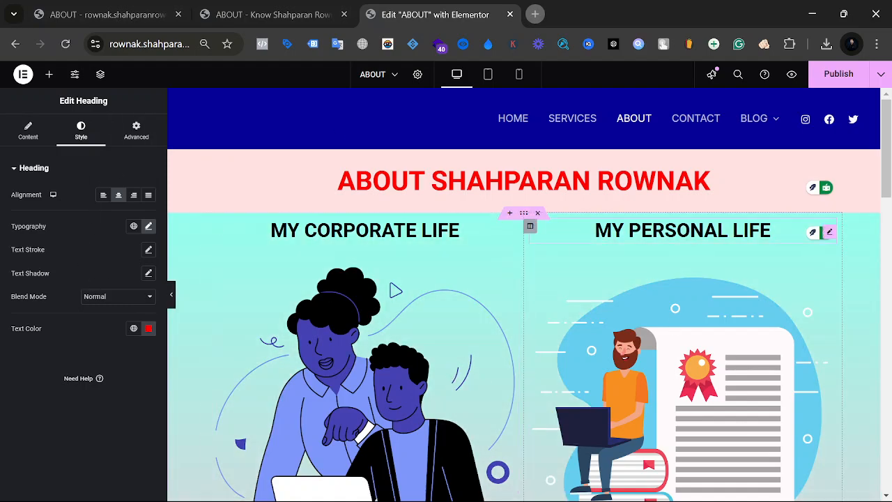
pyautogui.scroll(-4, 516, 433)
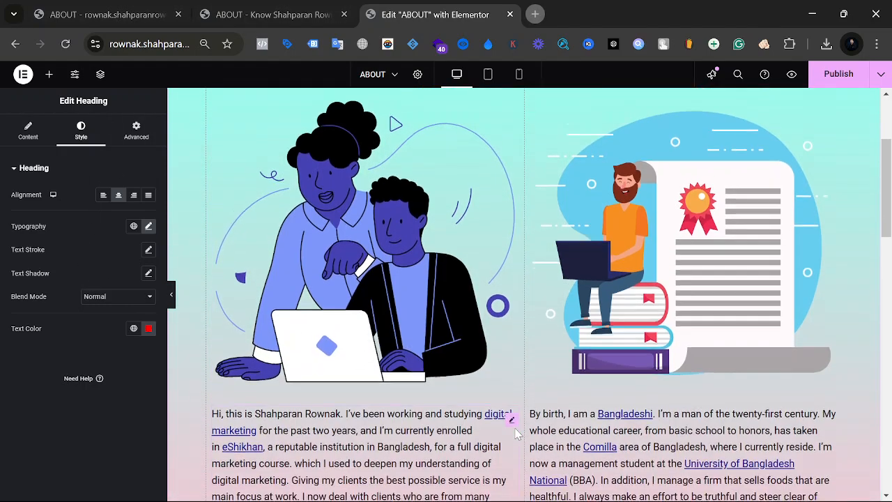
pyautogui.scroll(4, 515, 433)
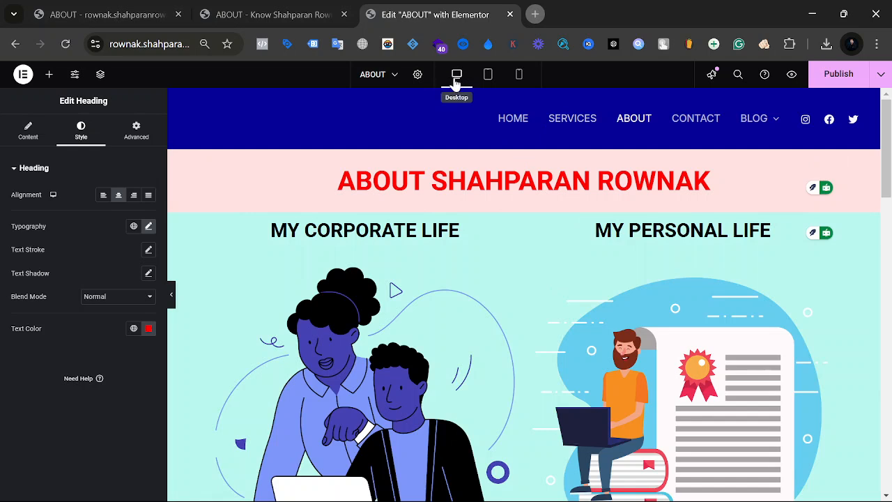
# Step: Switch to Mobile Portrait preview and scroll through the intro paragraph and SKILLS section
pyautogui.click(519, 77)
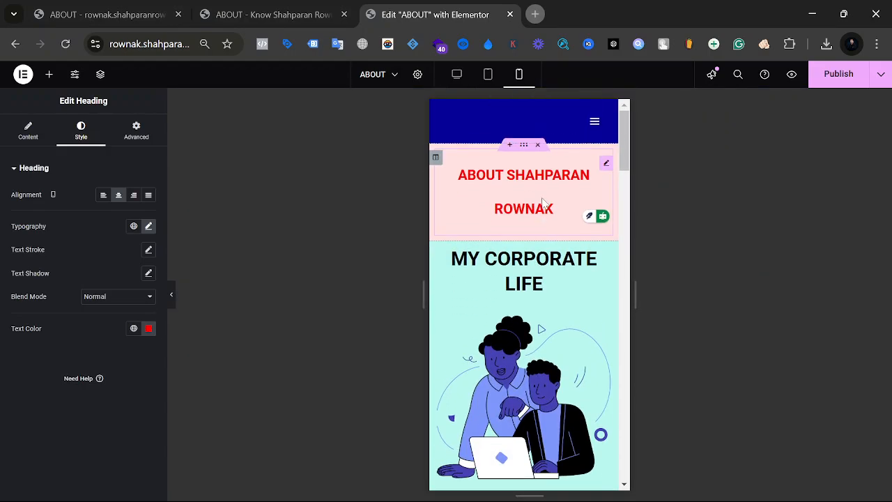
pyautogui.scroll(-8, 543, 202)
pyautogui.scroll(9, 544, 202)
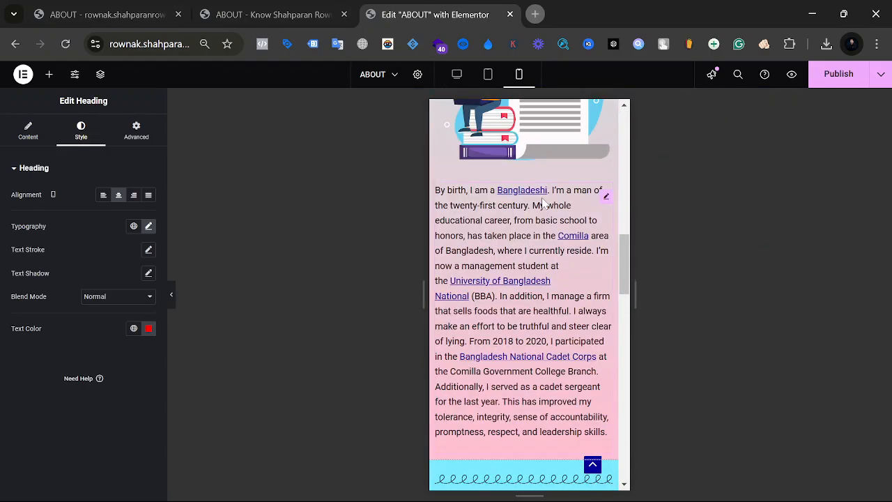
pyautogui.scroll(-8, 546, 204)
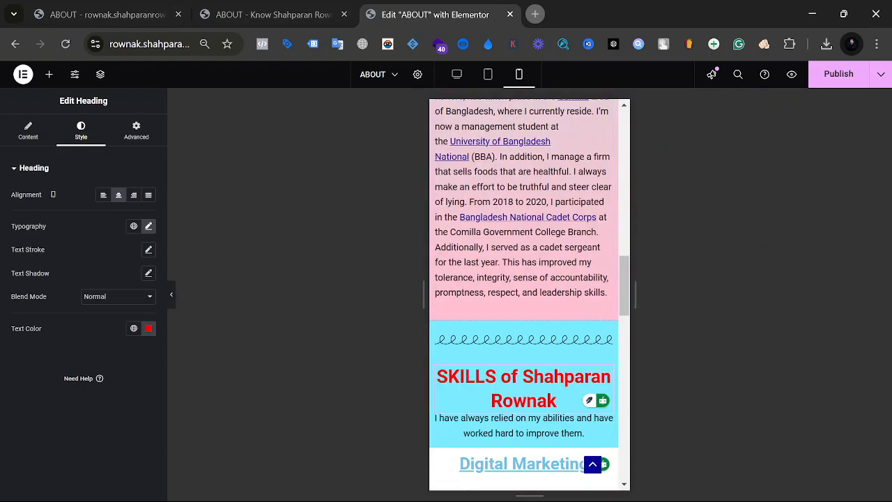
pyautogui.scroll(3, 545, 204)
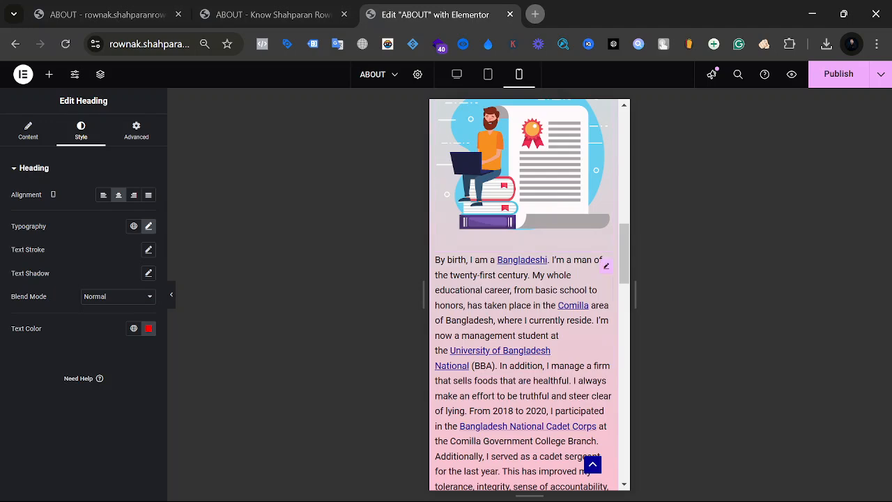
pyautogui.scroll(-3, 507, 282)
# Step: Select the 'By birth' intro paragraph and inspect its content, style and HTML source
pyautogui.scroll(2, 506, 282)
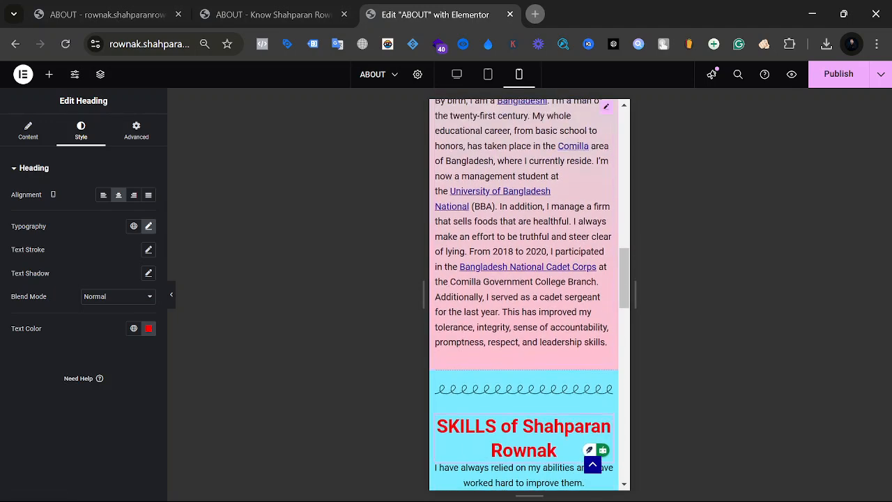
pyautogui.click(605, 431)
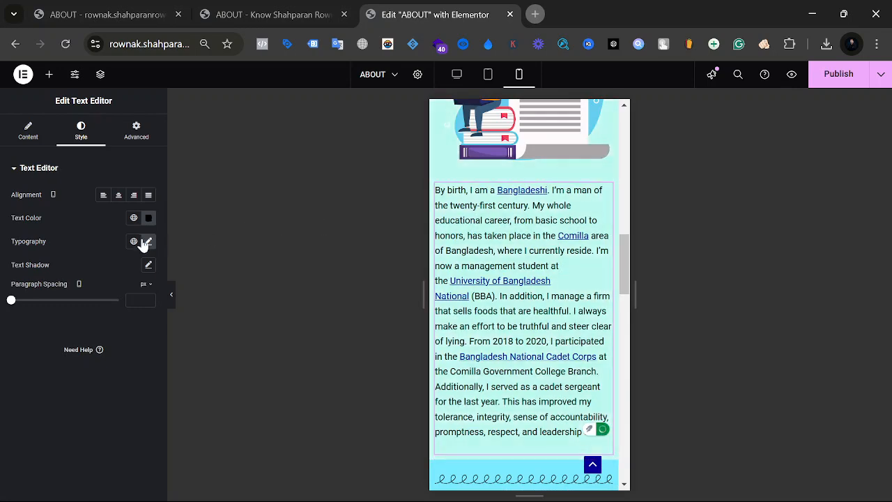
pyautogui.click(28, 131)
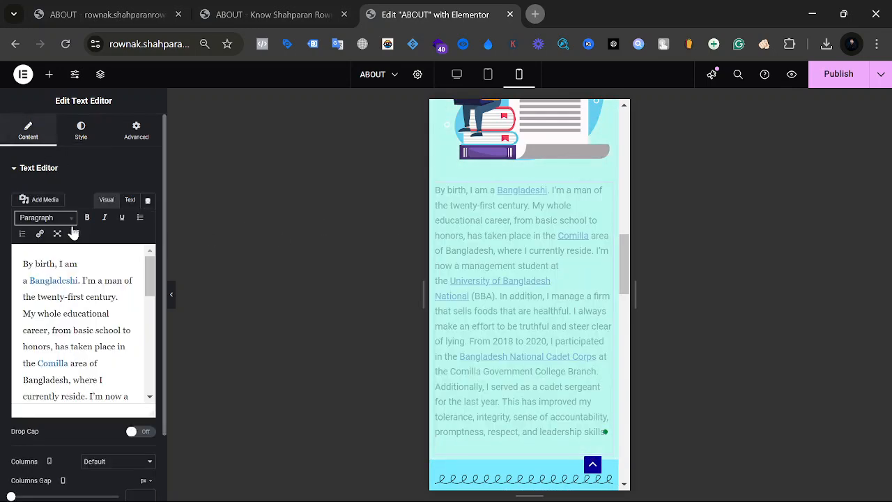
pyautogui.click(77, 134)
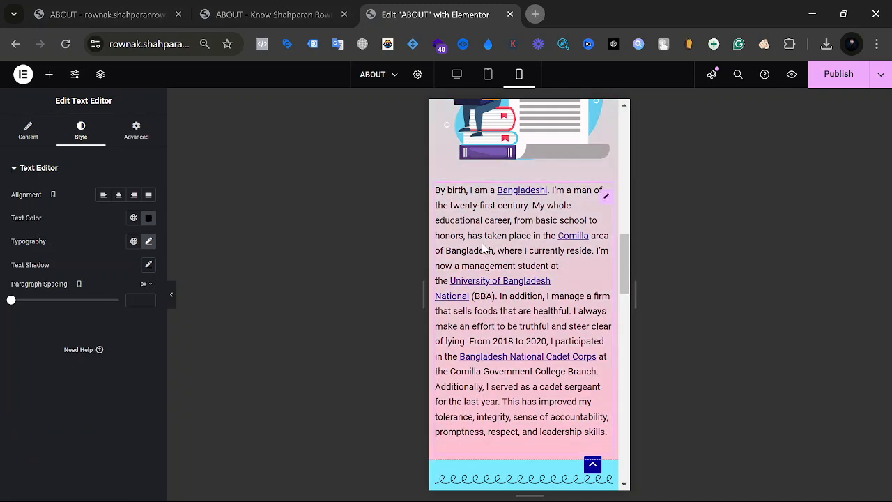
pyautogui.click(32, 139)
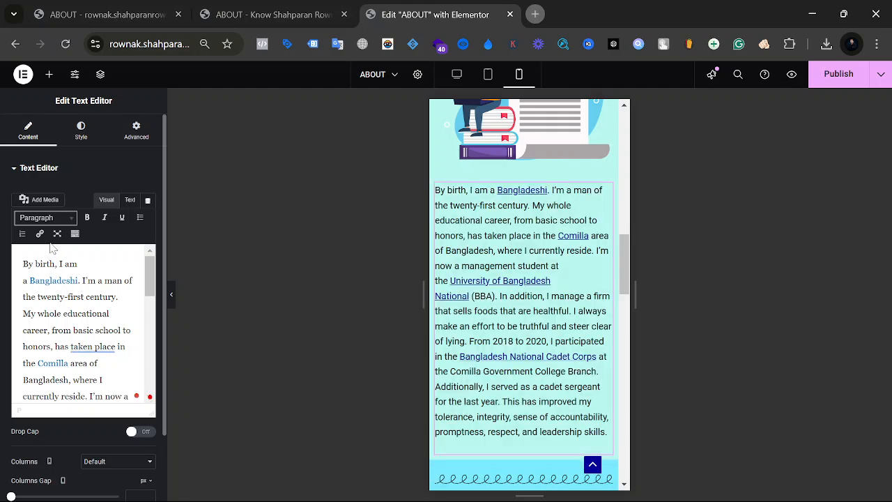
pyautogui.click(129, 202)
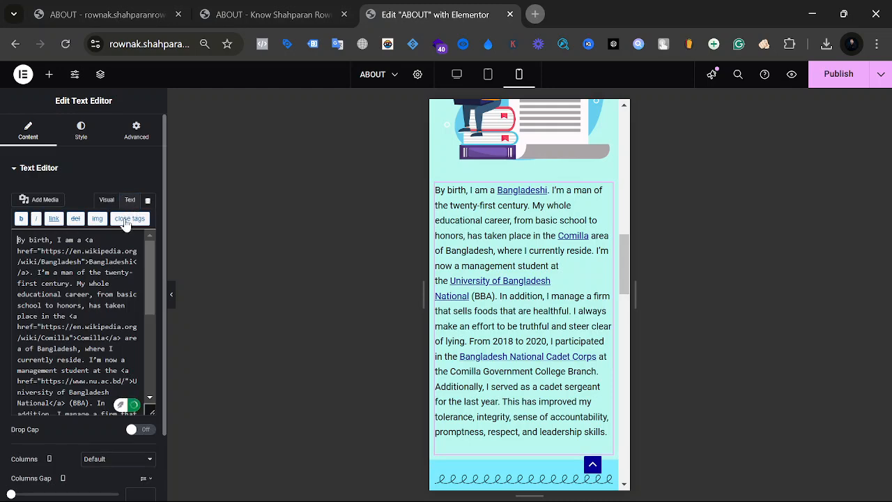
pyautogui.moveTo(30, 240); pyautogui.dragTo(90, 422)
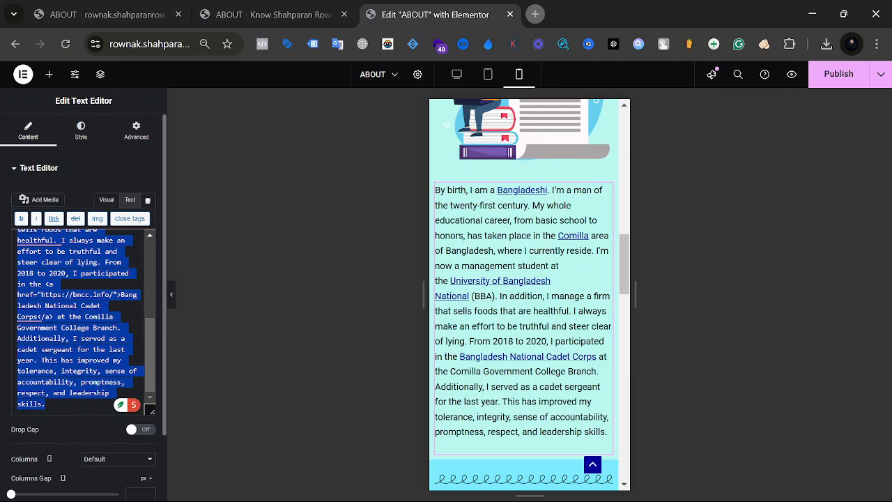
# Step: Return the paragraph editor to Visual mode and collapse the Text Editor settings
pyautogui.scroll(4, 78, 321)
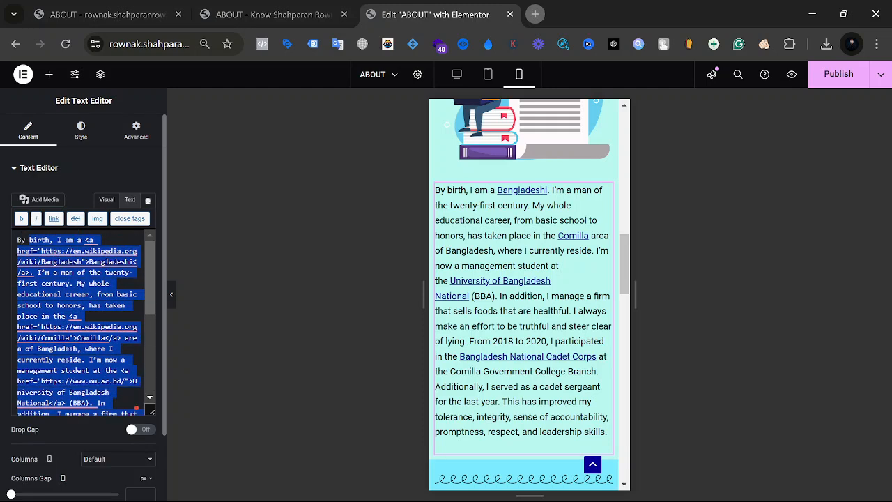
pyautogui.click(106, 200)
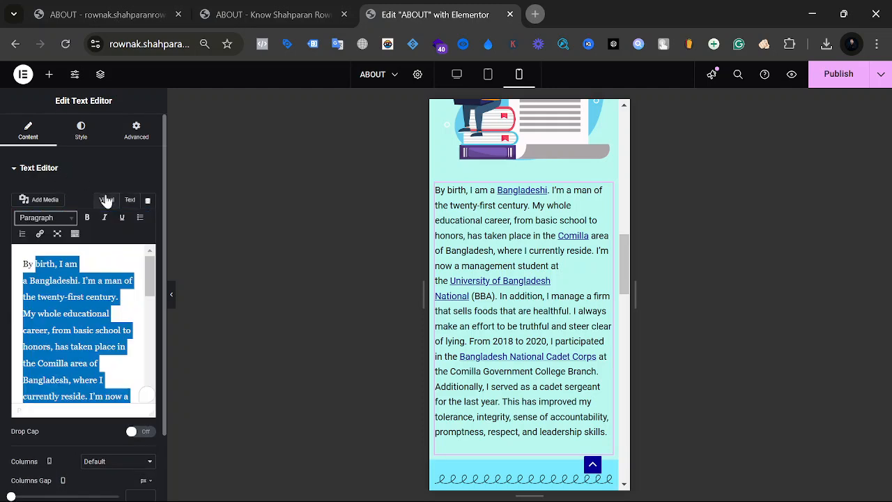
pyautogui.click(92, 172)
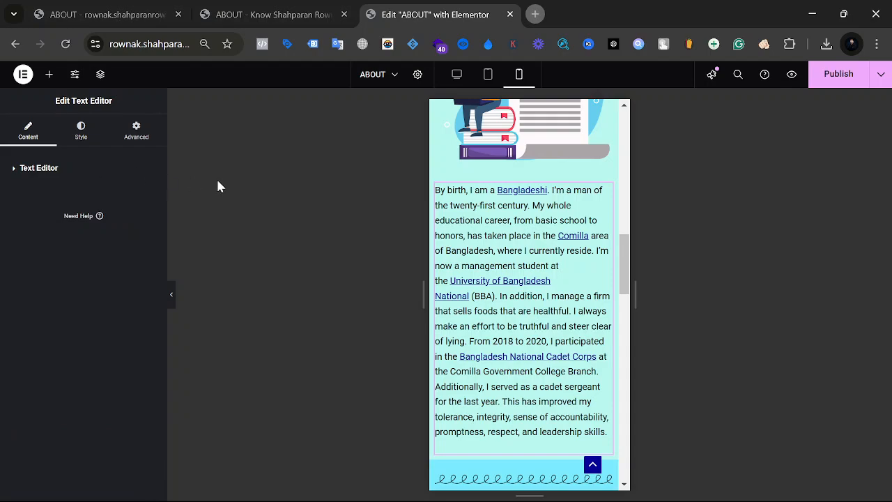
pyautogui.scroll(-4, 516, 265)
pyautogui.scroll(4, 516, 265)
pyautogui.scroll(-4, 522, 292)
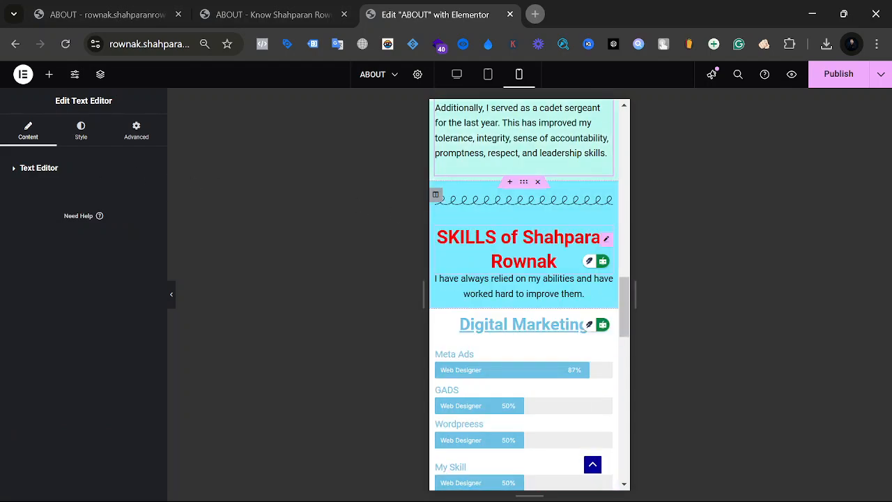
# Step: Shrink the SKILLS heading's typography size so it fits on one line in mobile view
pyautogui.click(561, 261)
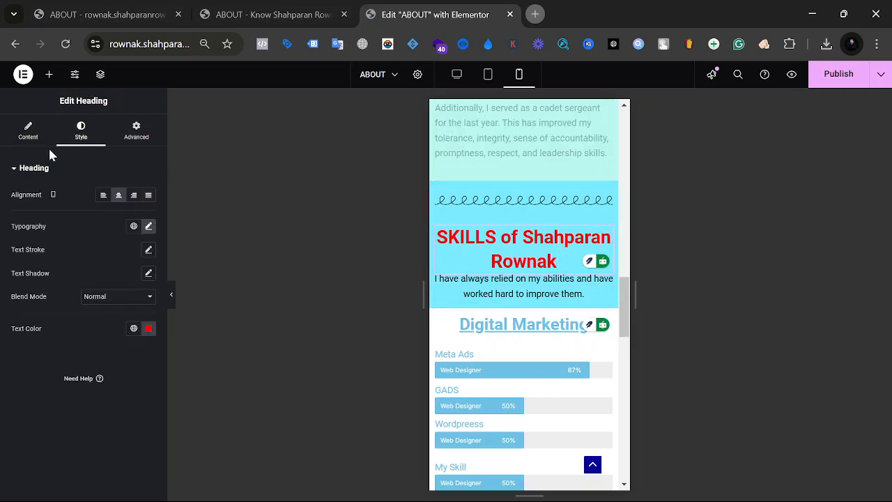
pyautogui.click(148, 227)
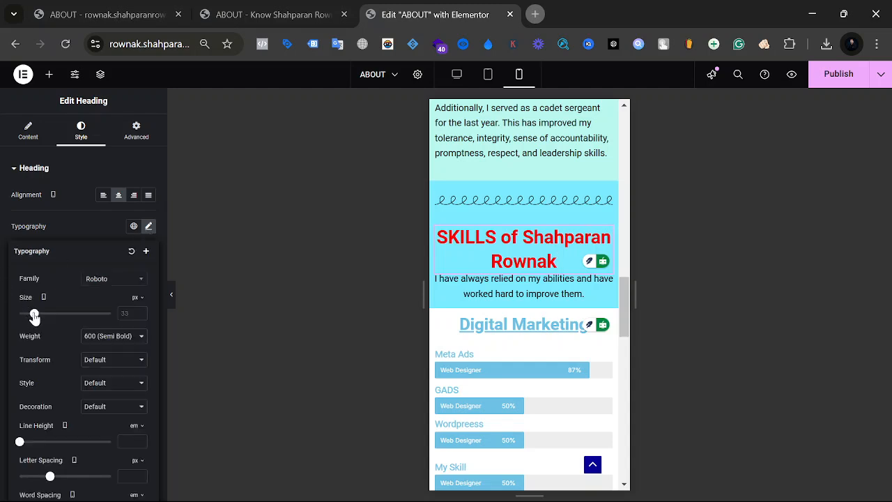
pyautogui.moveTo(34, 317); pyautogui.dragTo(29, 315)
# Step: Set the intro paragraph under the SKILLS heading to a 16 px typography size
pyautogui.click(584, 261)
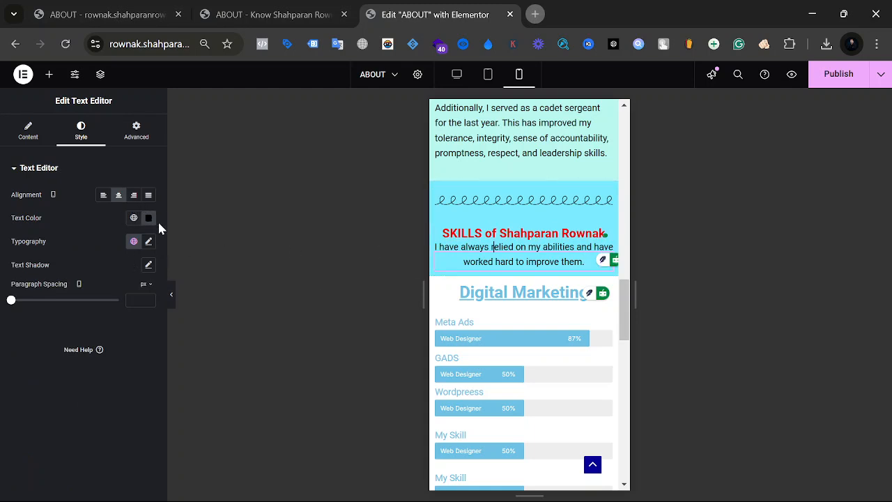
pyautogui.click(148, 241)
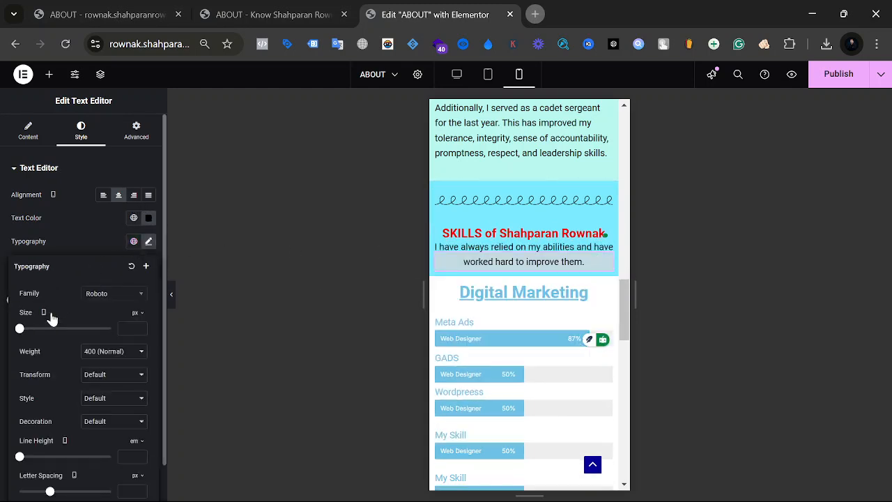
pyautogui.moveTo(20, 329); pyautogui.dragTo(24, 329)
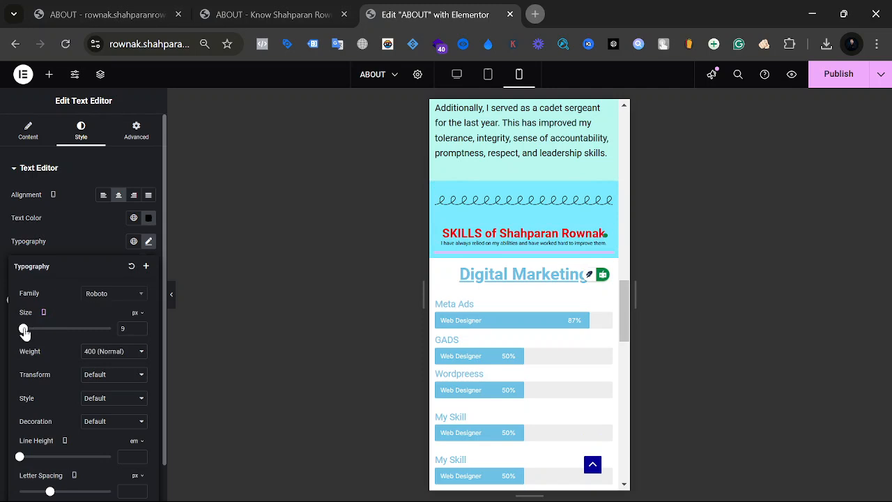
pyautogui.moveTo(23, 329); pyautogui.dragTo(27, 330)
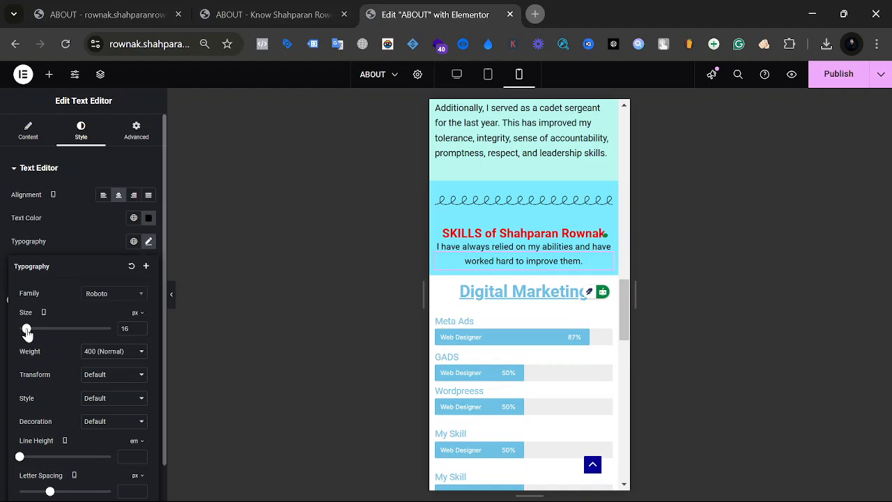
pyautogui.scroll(4, 505, 355)
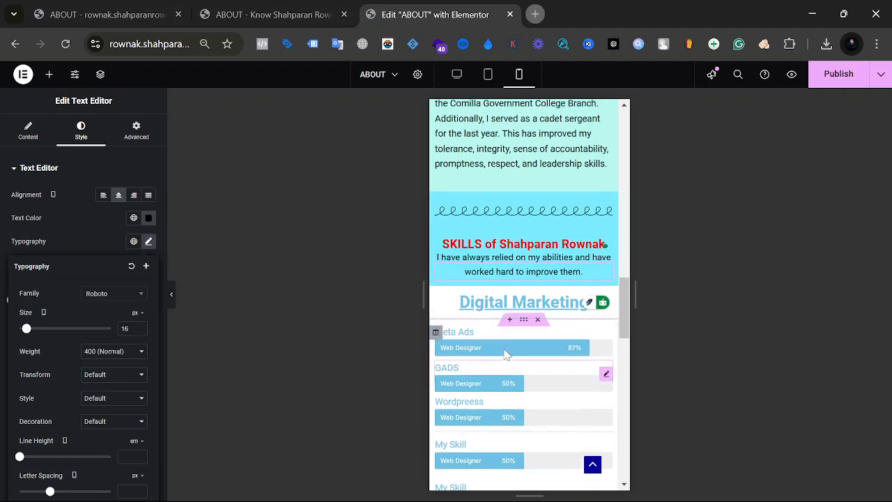
pyautogui.scroll(4, 505, 355)
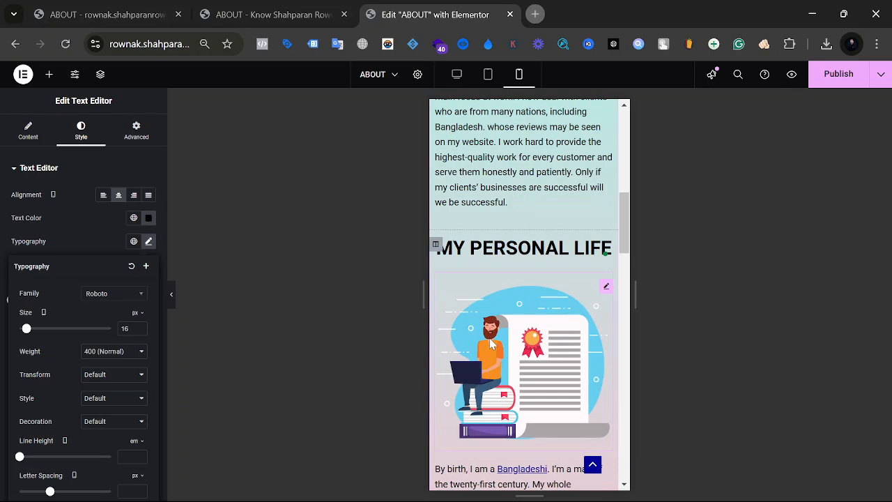
pyautogui.scroll(1, 552, 317)
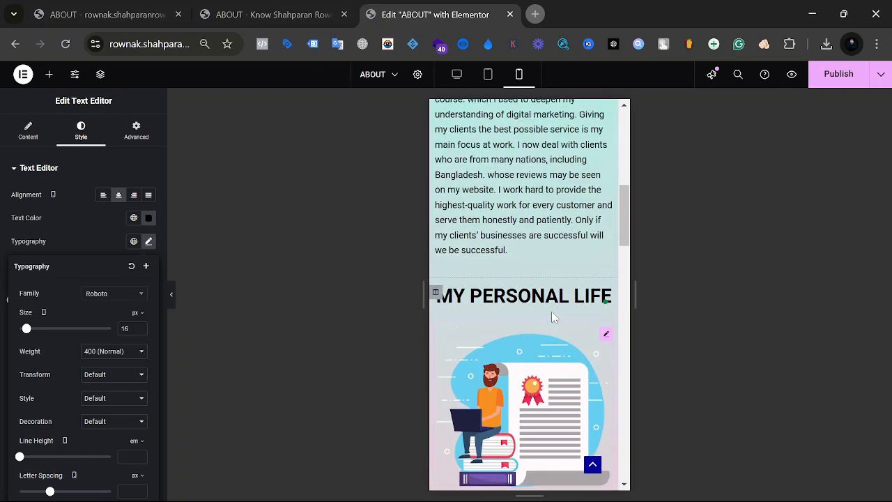
pyautogui.scroll(-2, 553, 317)
pyautogui.scroll(8, 492, 387)
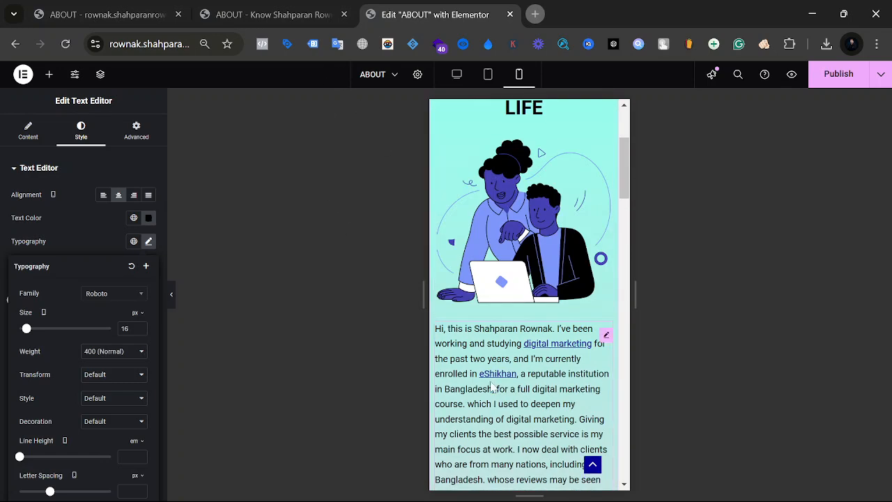
pyautogui.scroll(3, 492, 387)
pyautogui.moveTo(451, 218); pyautogui.dragTo(571, 277)
pyautogui.scroll(-5, 571, 276)
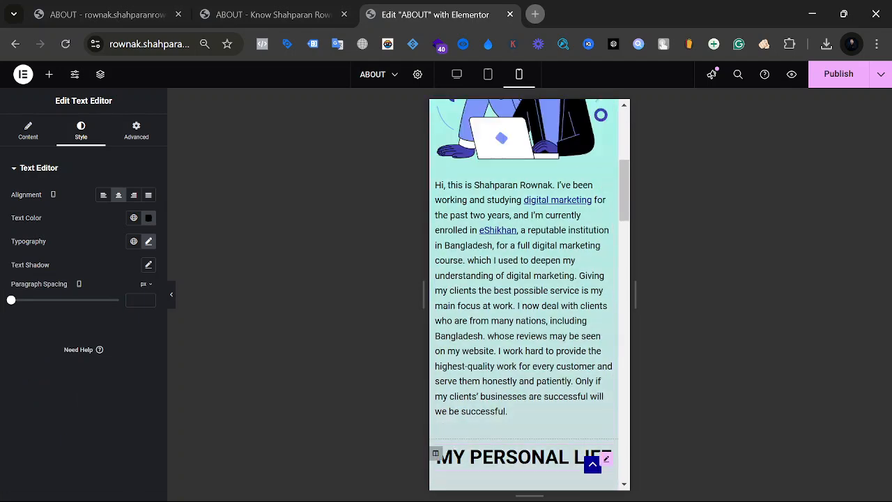
pyautogui.moveTo(466, 456); pyautogui.dragTo(481, 442)
pyautogui.scroll(-1, 522, 294)
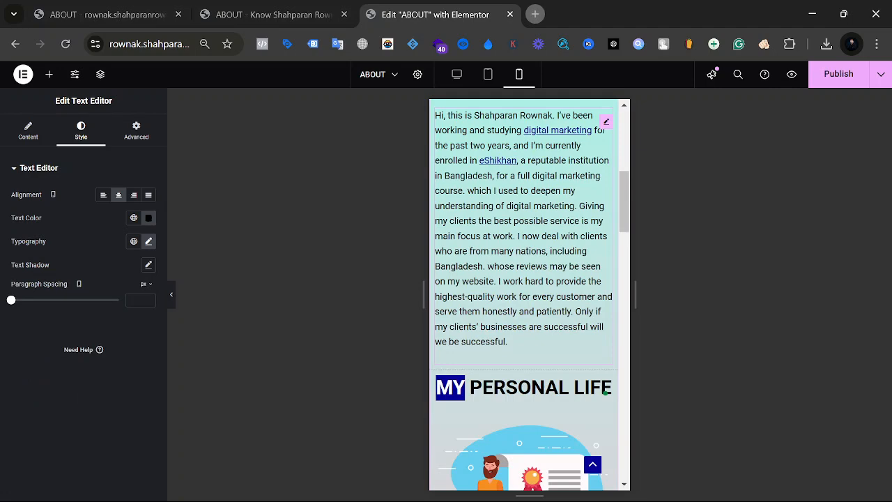
pyautogui.scroll(-6, 524, 290)
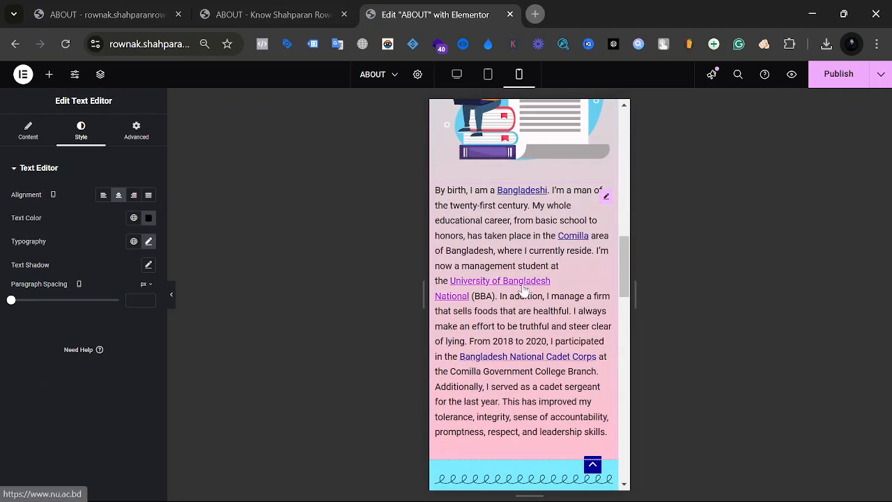
pyautogui.scroll(6, 524, 289)
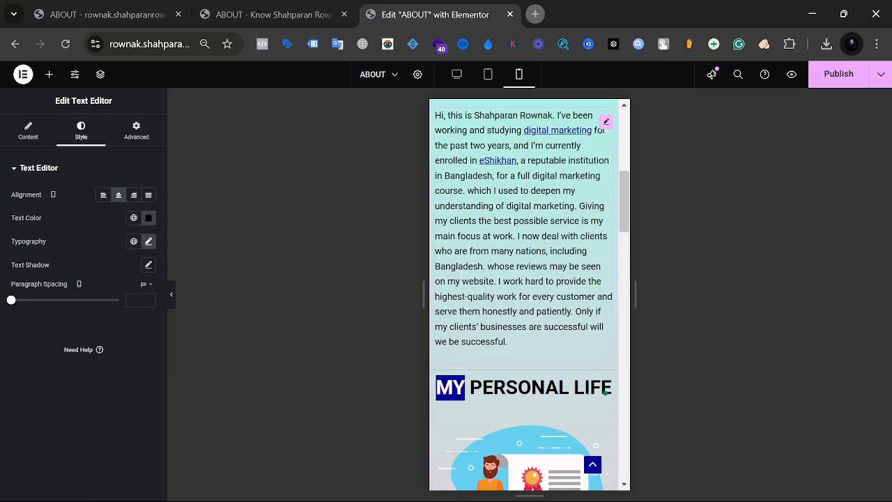
pyautogui.scroll(-10, 525, 289)
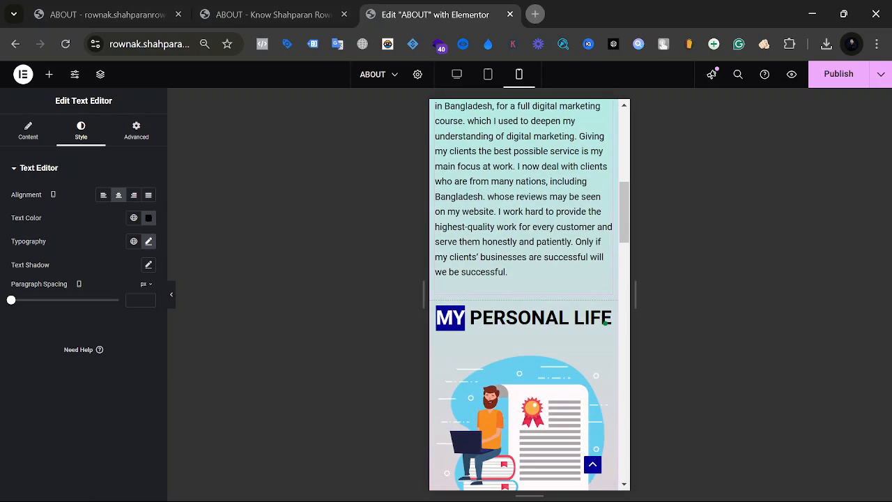
pyautogui.scroll(-7, 524, 289)
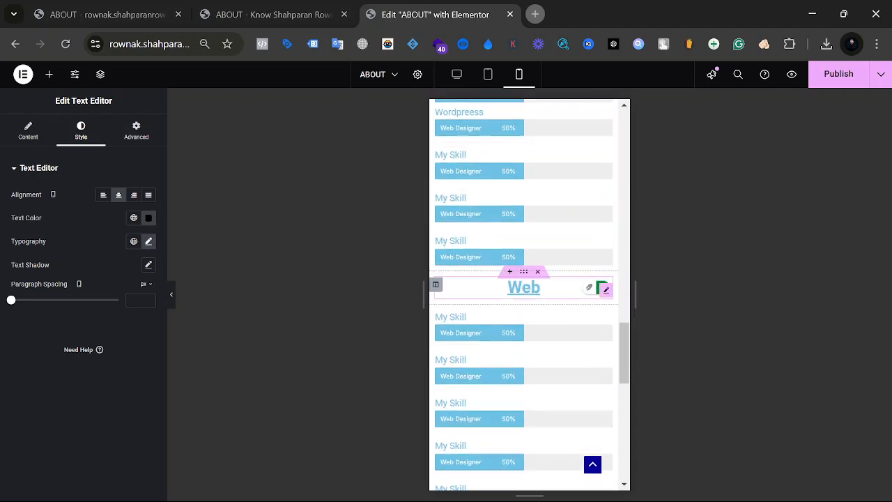
# Step: Reload the live About page with F5 to check the SKILLS section, then return to the Elementor editor
pyautogui.click(309, 9)
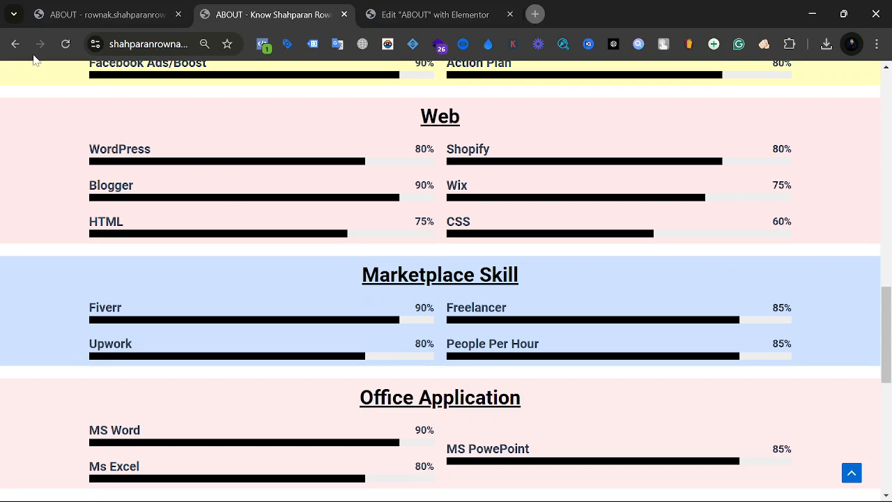
pyautogui.click(39, 7)
pyautogui.press('F5')
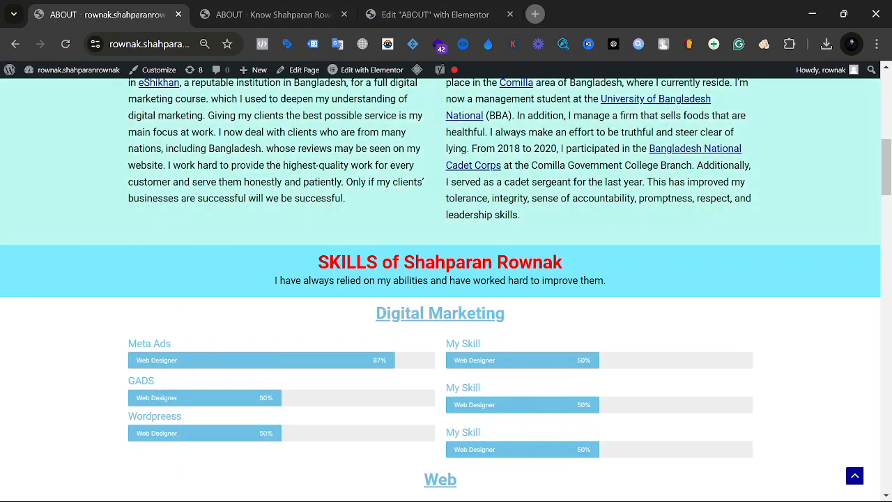
pyautogui.scroll(-3, 404, 420)
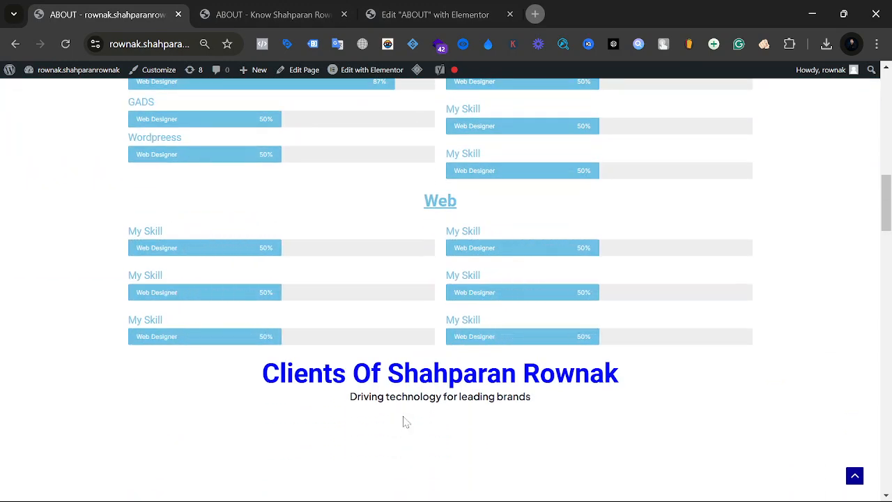
pyautogui.scroll(3, 405, 420)
pyautogui.scroll(-3, 404, 420)
pyautogui.press('F5')
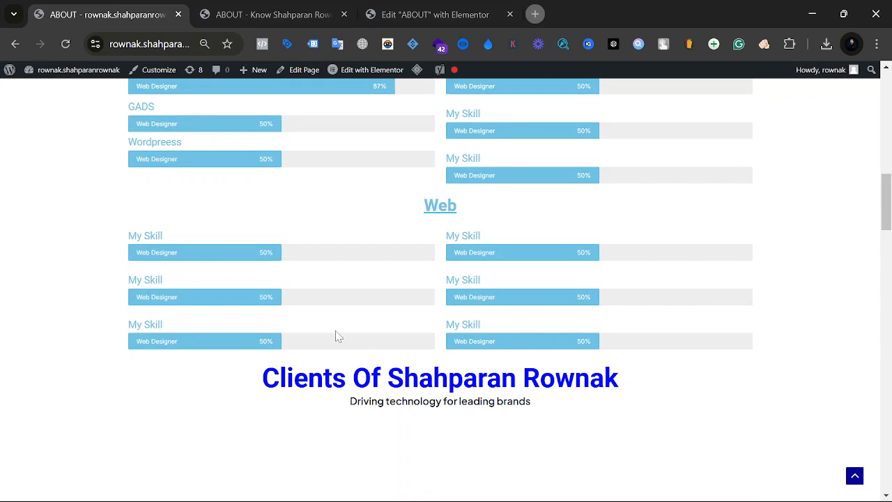
pyautogui.scroll(15, 336, 337)
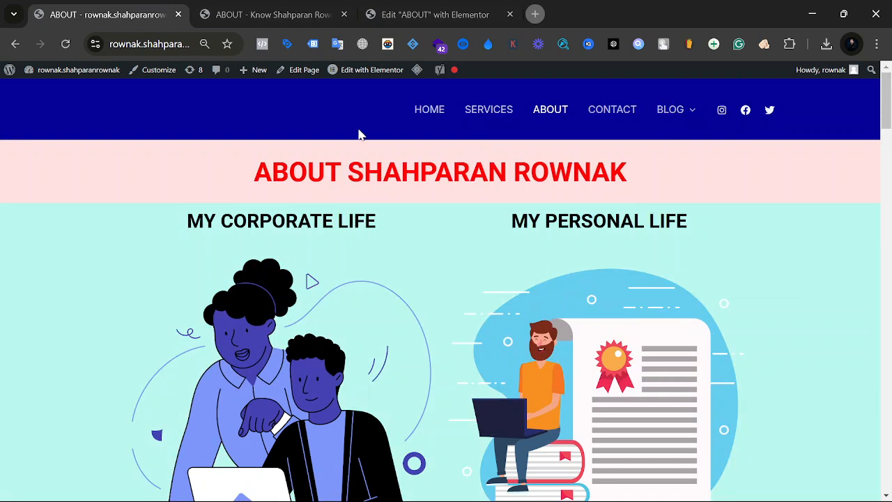
pyautogui.click(254, 7)
pyautogui.click(423, 7)
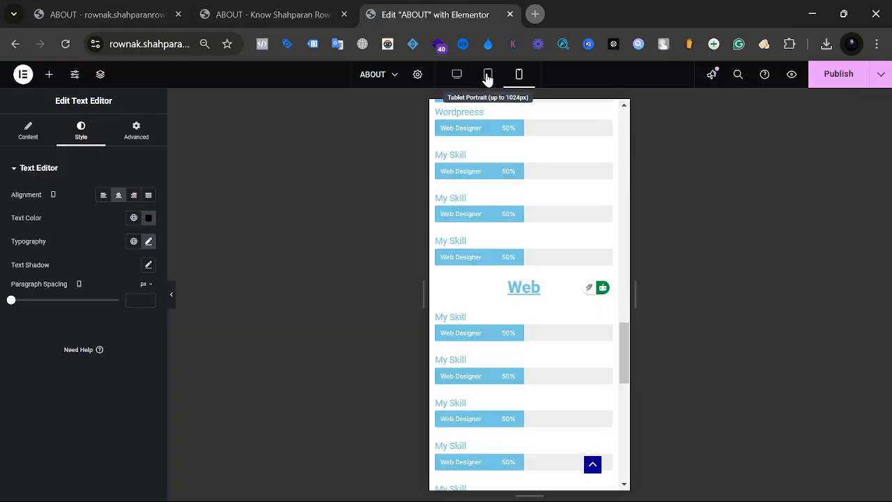
# Step: Switch the Elementor preview from mobile to the desktop layout
pyautogui.click(458, 75)
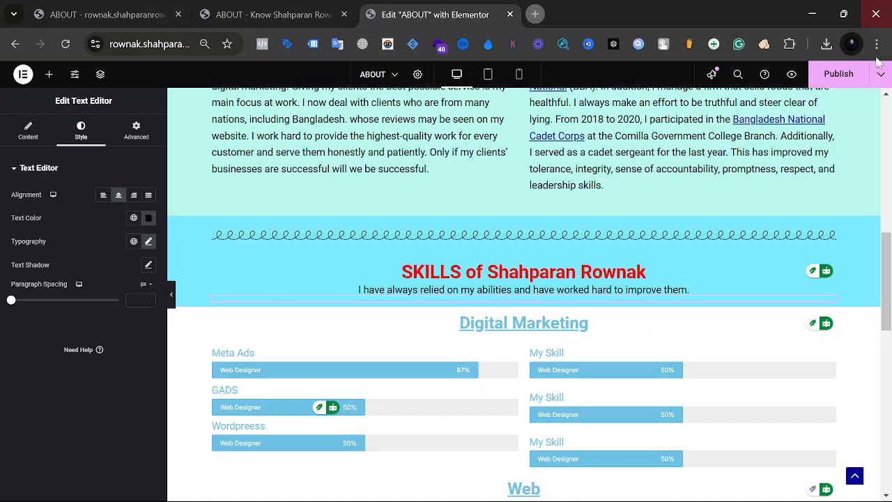
# Step: Publish the About page changes and reload the editor with F5
pyautogui.click(853, 78)
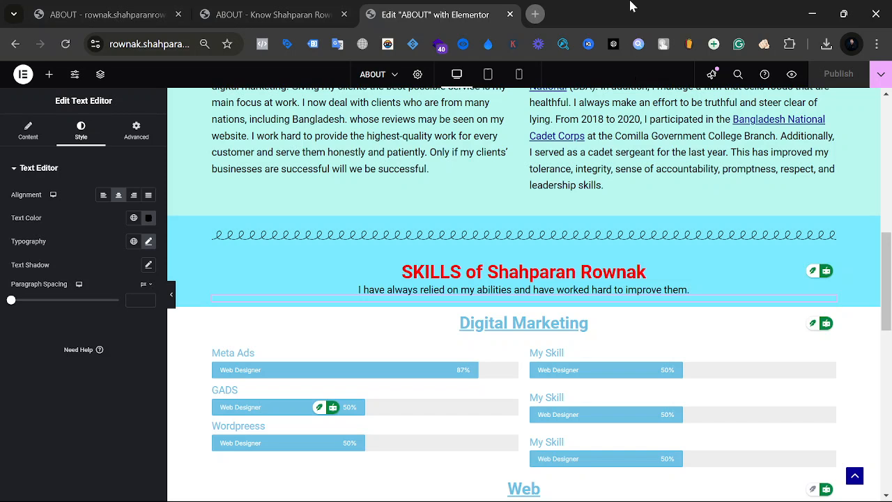
pyautogui.press('F5')
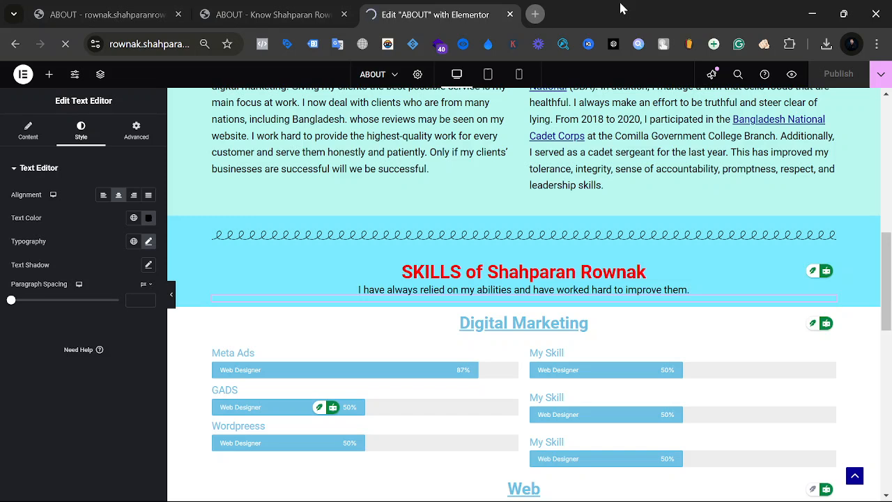